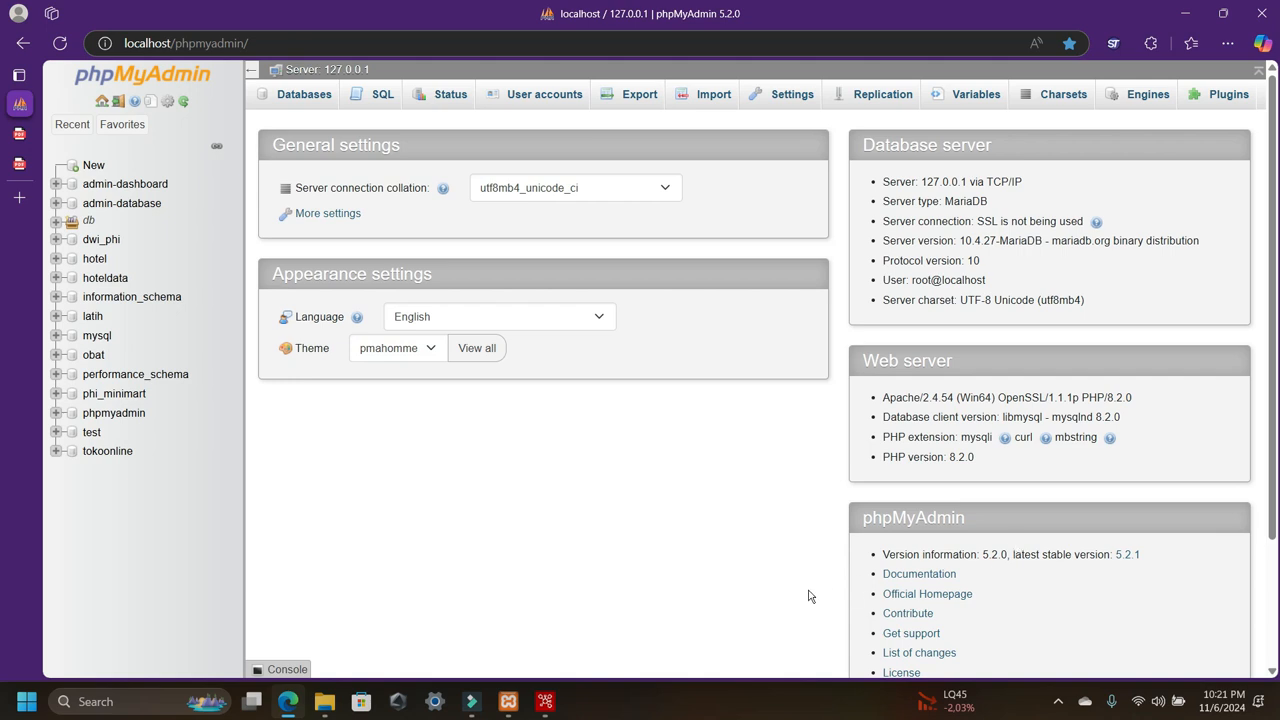
- Switch to Spoon and look over the existing employee, product, branch, time and sales fact transformations
{"action": "left_click", "coordinate": [545, 701]}
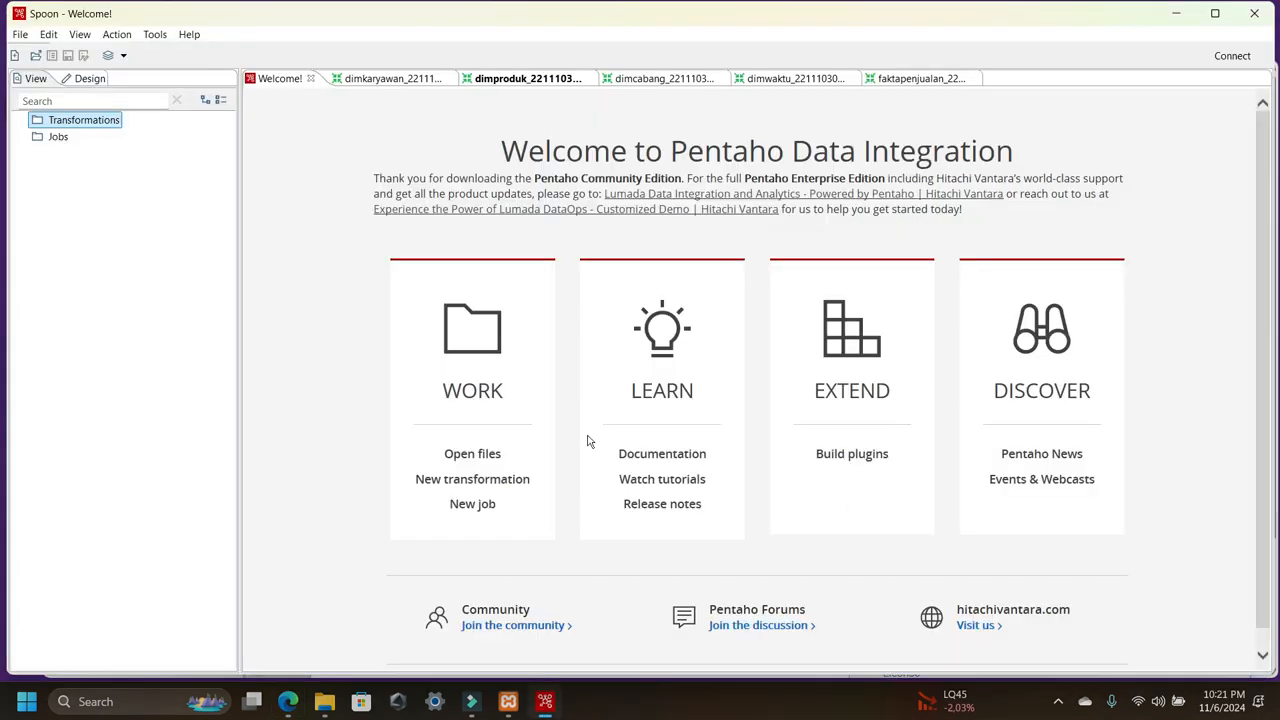
{"action": "left_click", "coordinate": [405, 82]}
{"action": "left_click", "coordinate": [518, 80]}
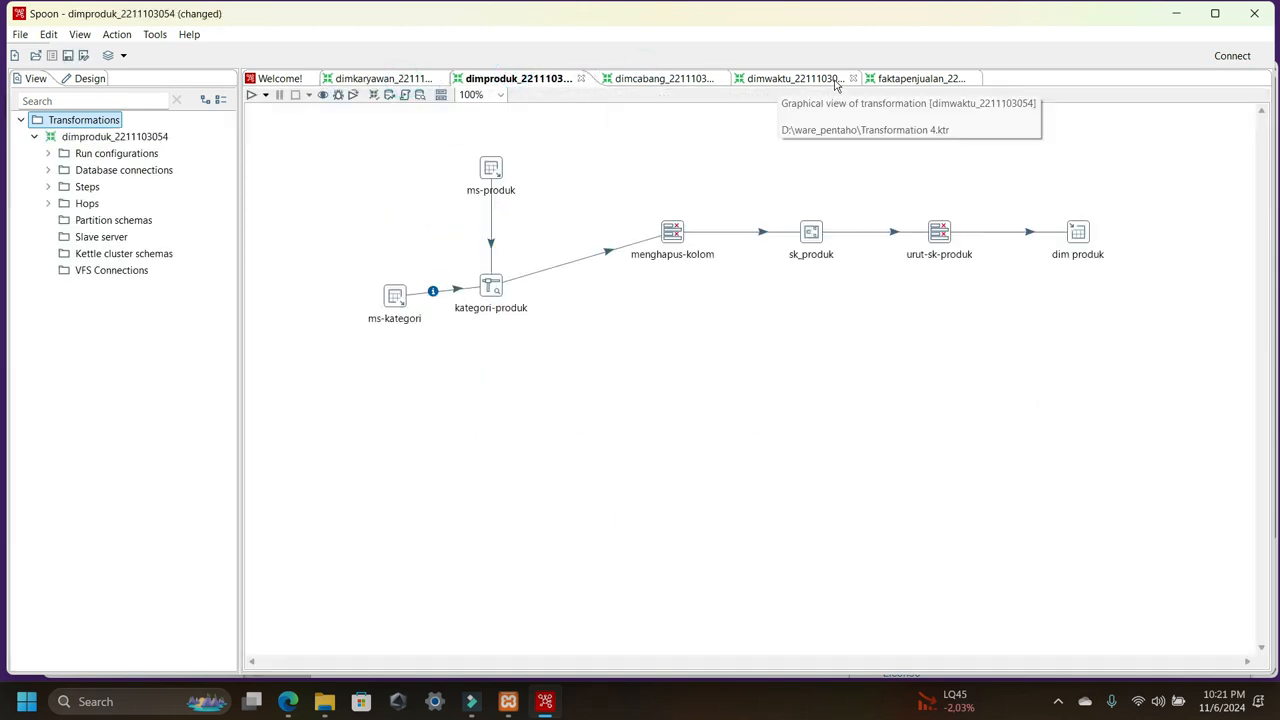
{"action": "left_click", "coordinate": [808, 80]}
{"action": "left_click", "coordinate": [920, 80]}
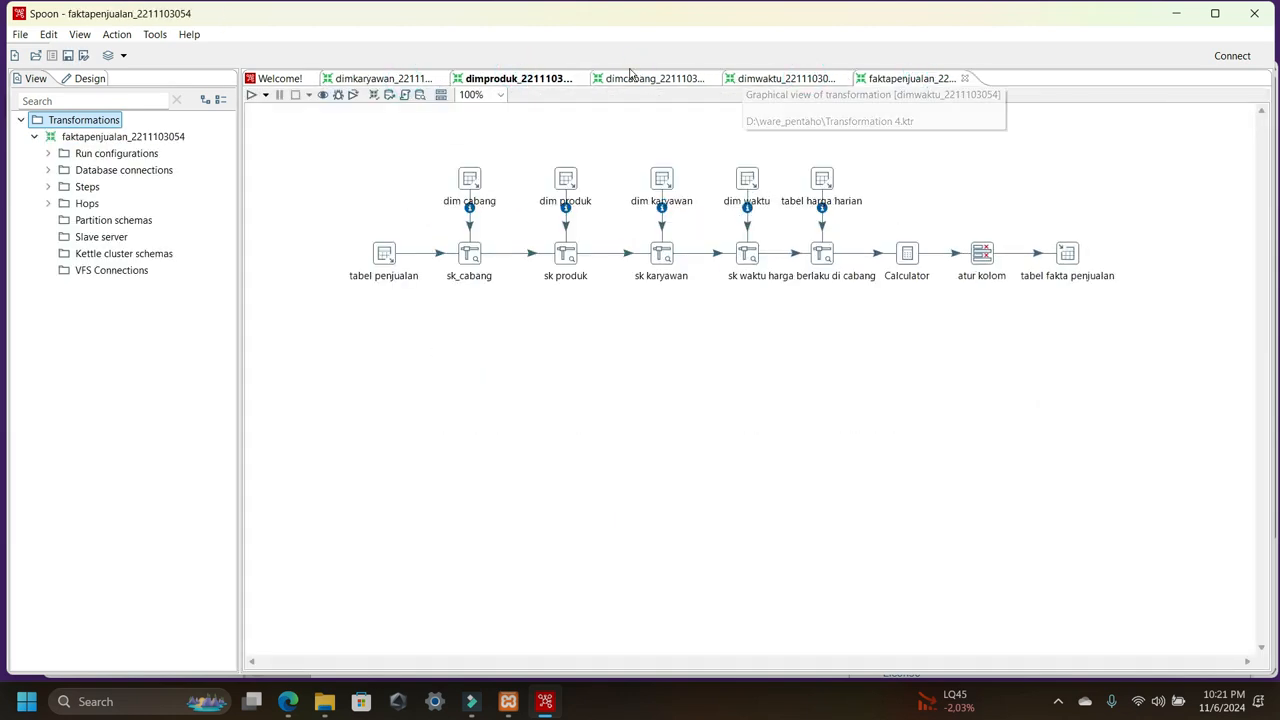
{"action": "left_click", "coordinate": [630, 76]}
{"action": "left_click", "coordinate": [368, 80]}
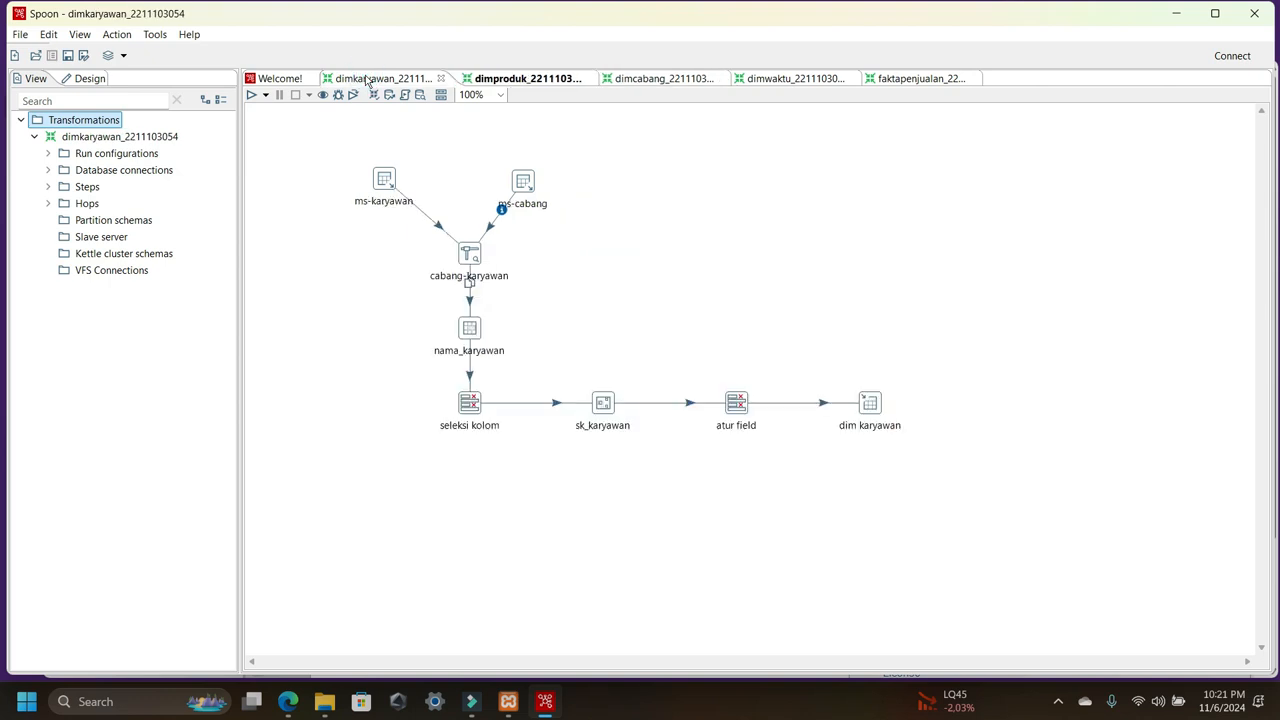
- Check the database list in phpMyAdmin and return to Spoon
{"action": "left_click", "coordinate": [288, 701]}
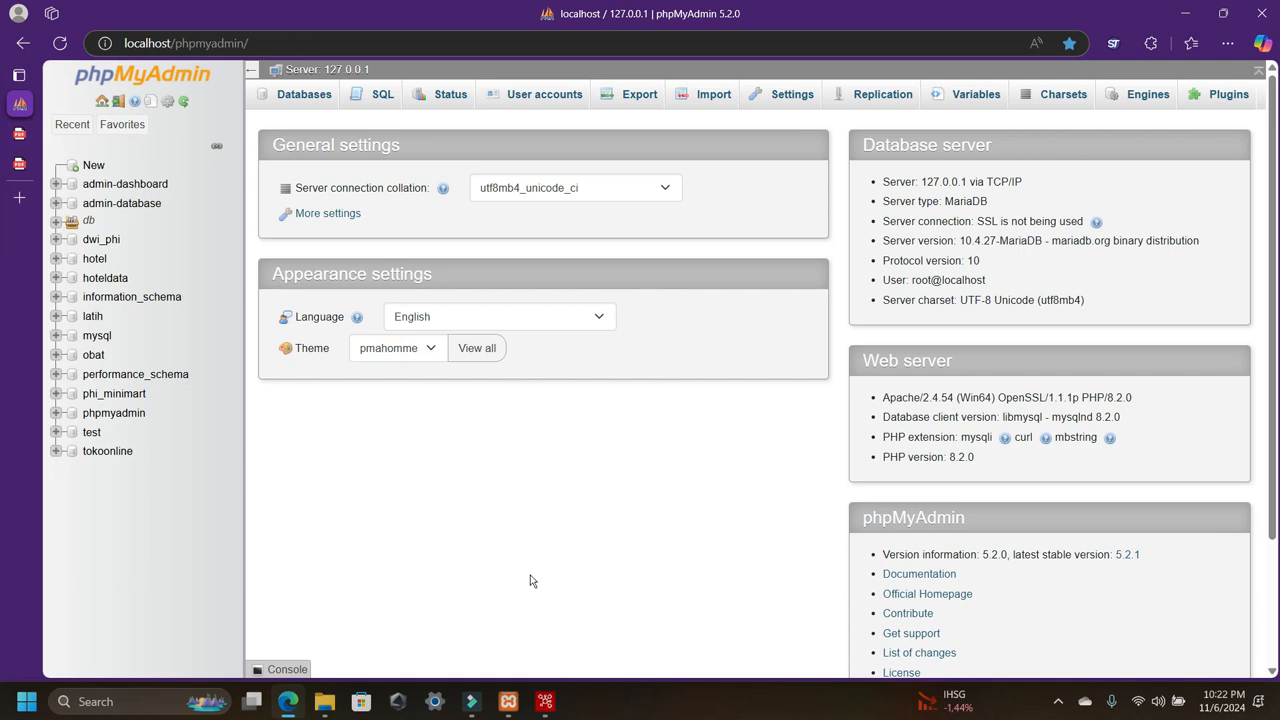
{"action": "mouse_move", "coordinate": [549, 709]}
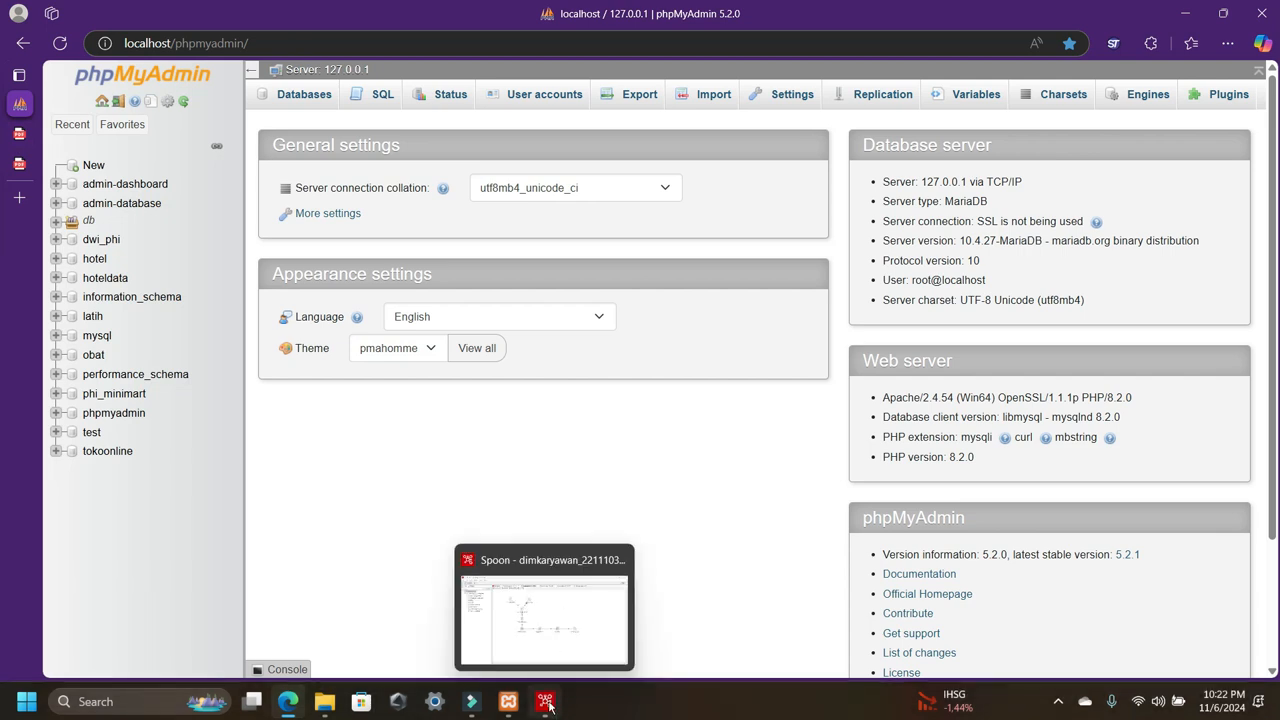
{"action": "left_click", "coordinate": [566, 635]}
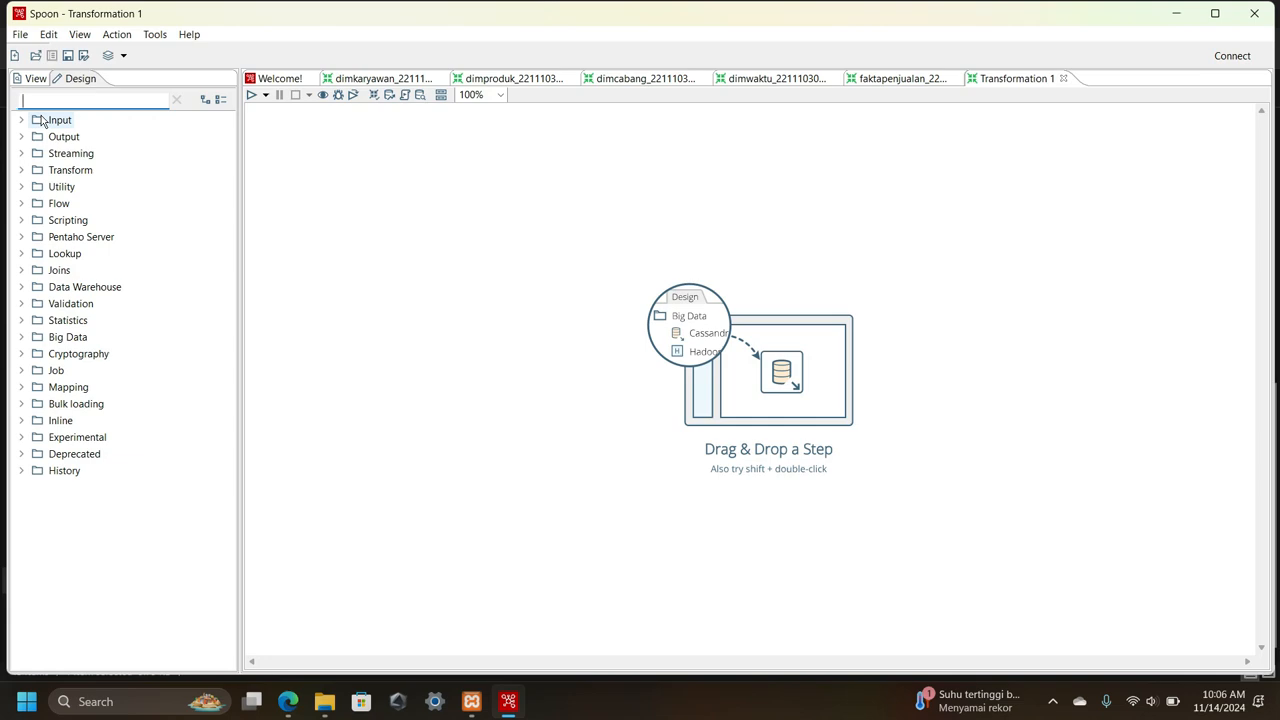
- Find the Table input step by searching for "input" and add it to the empty Transformation 1 canvas
{"action": "type", "text": "input"}
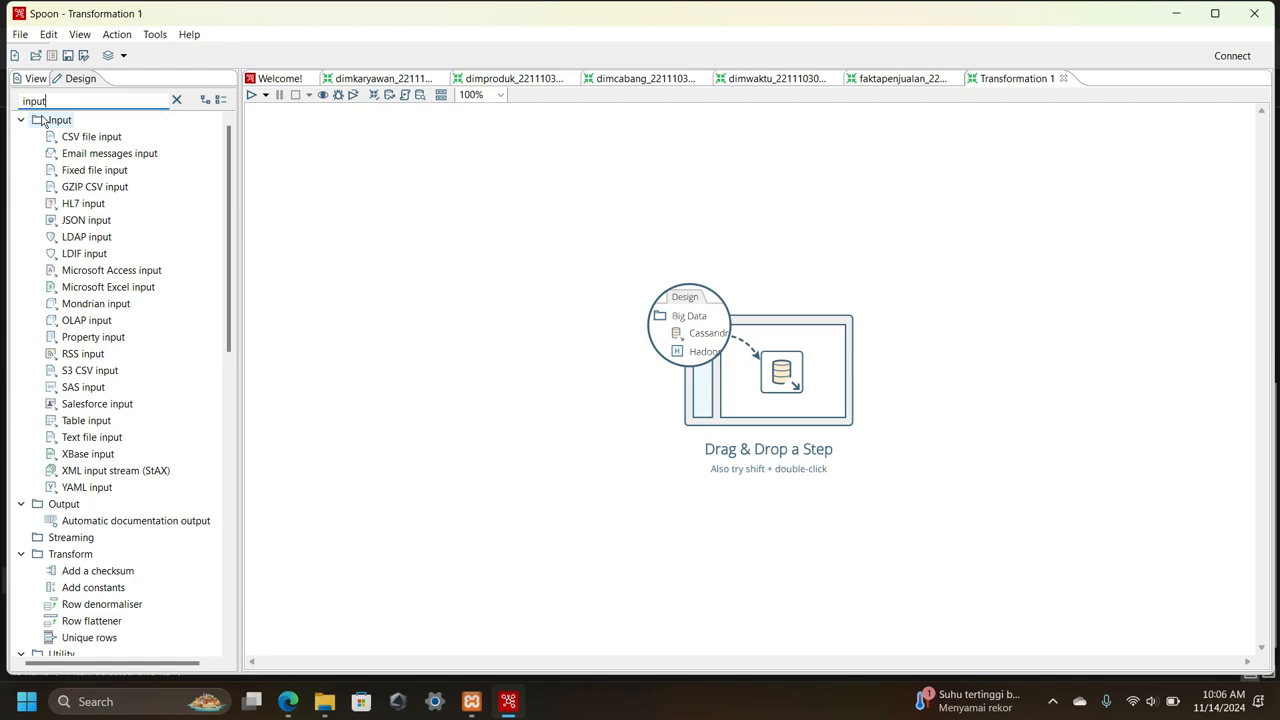
{"action": "scroll", "coordinate": [106, 337], "scroll_direction": "down", "scroll_amount": 15}
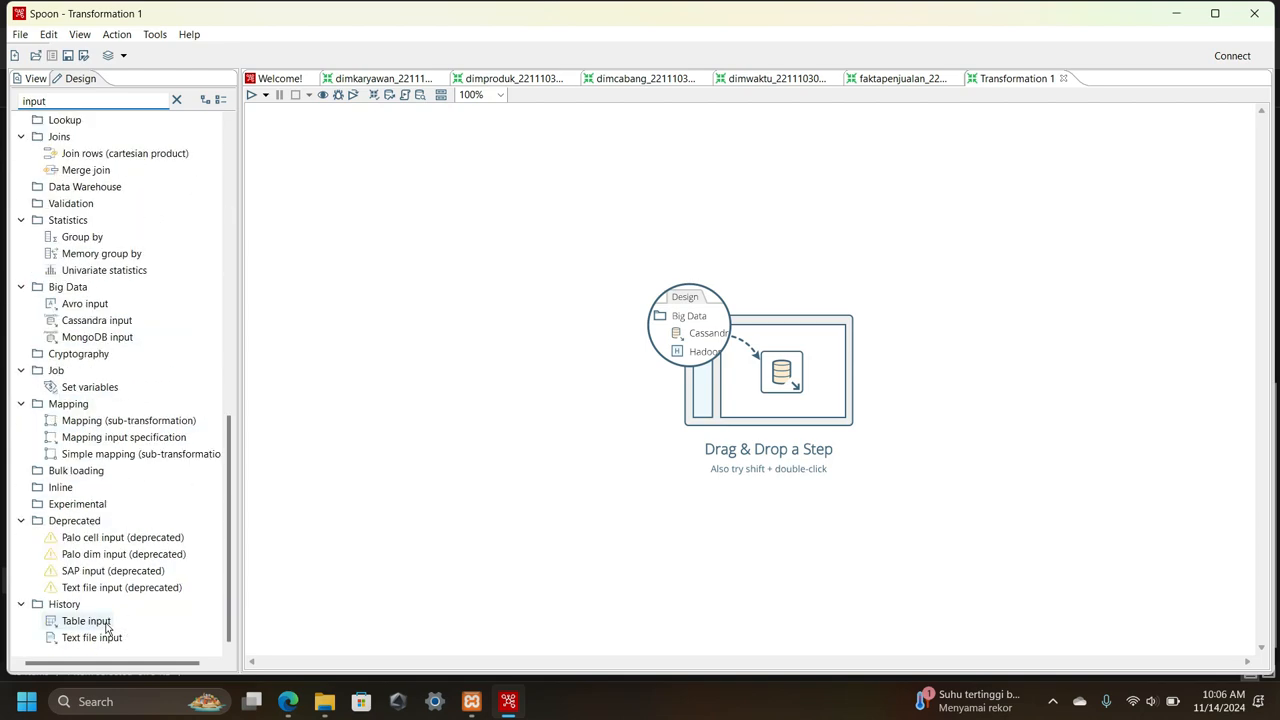
{"action": "double_click", "coordinate": [107, 622]}
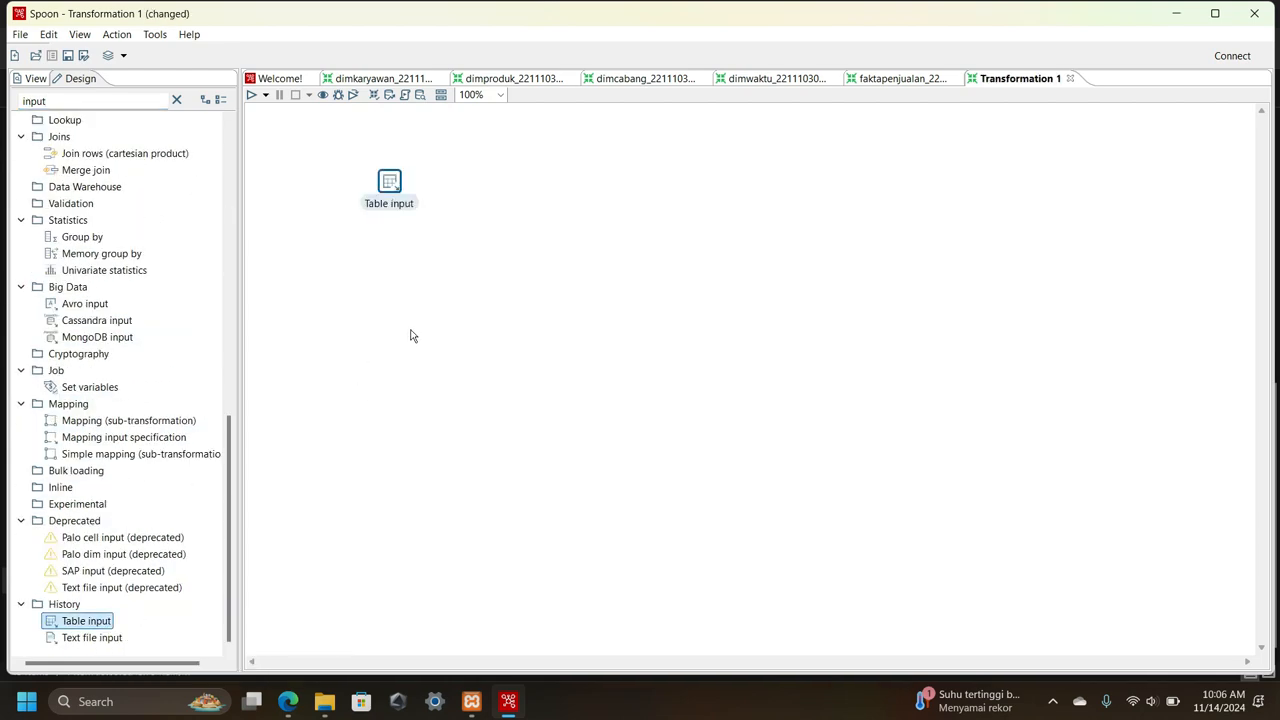
- Start a new database connection from the Table input step, named con-phi-minimart, with host localhost and type MySQL
{"action": "double_click", "coordinate": [391, 183]}
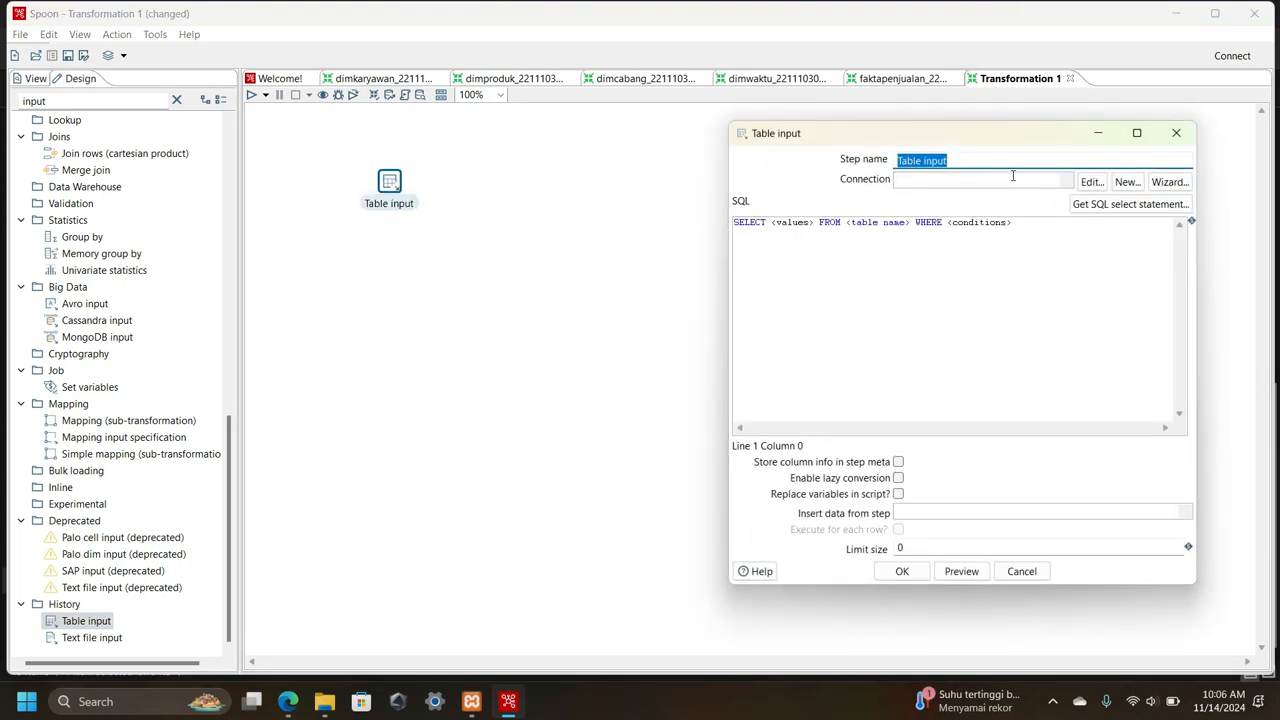
{"action": "left_click", "coordinate": [1124, 186]}
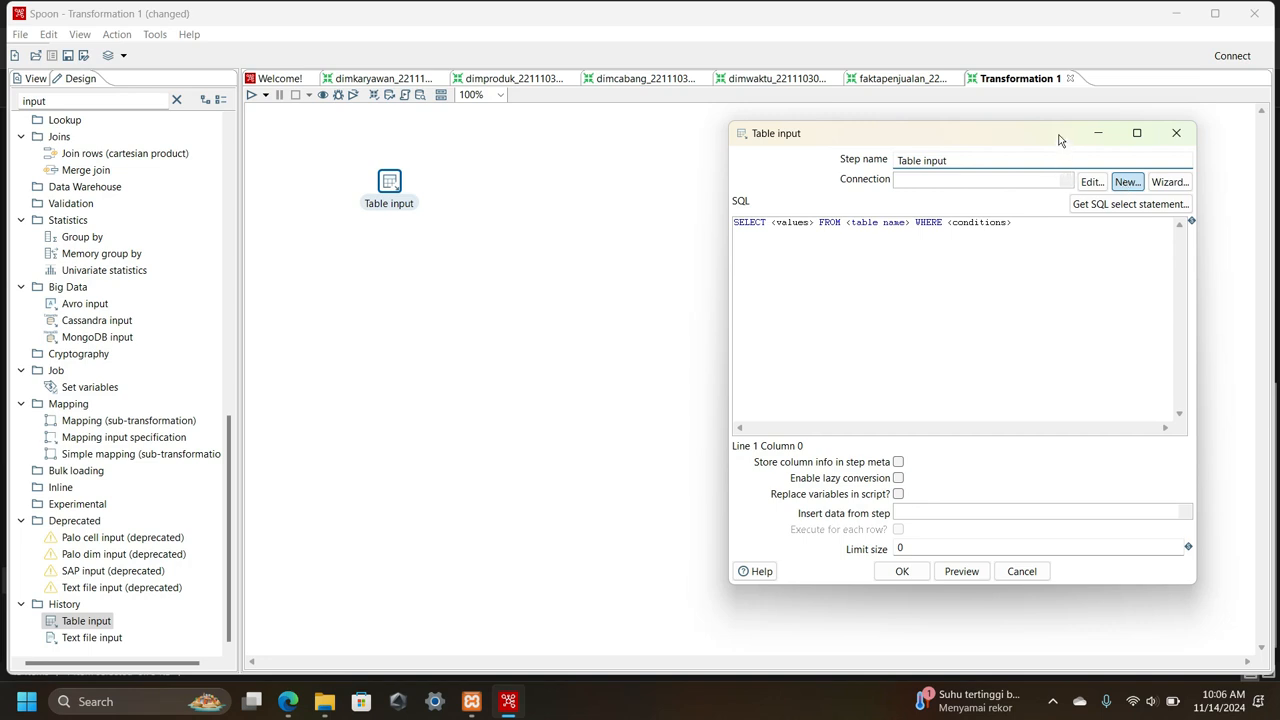
{"action": "left_click", "coordinate": [548, 227]}
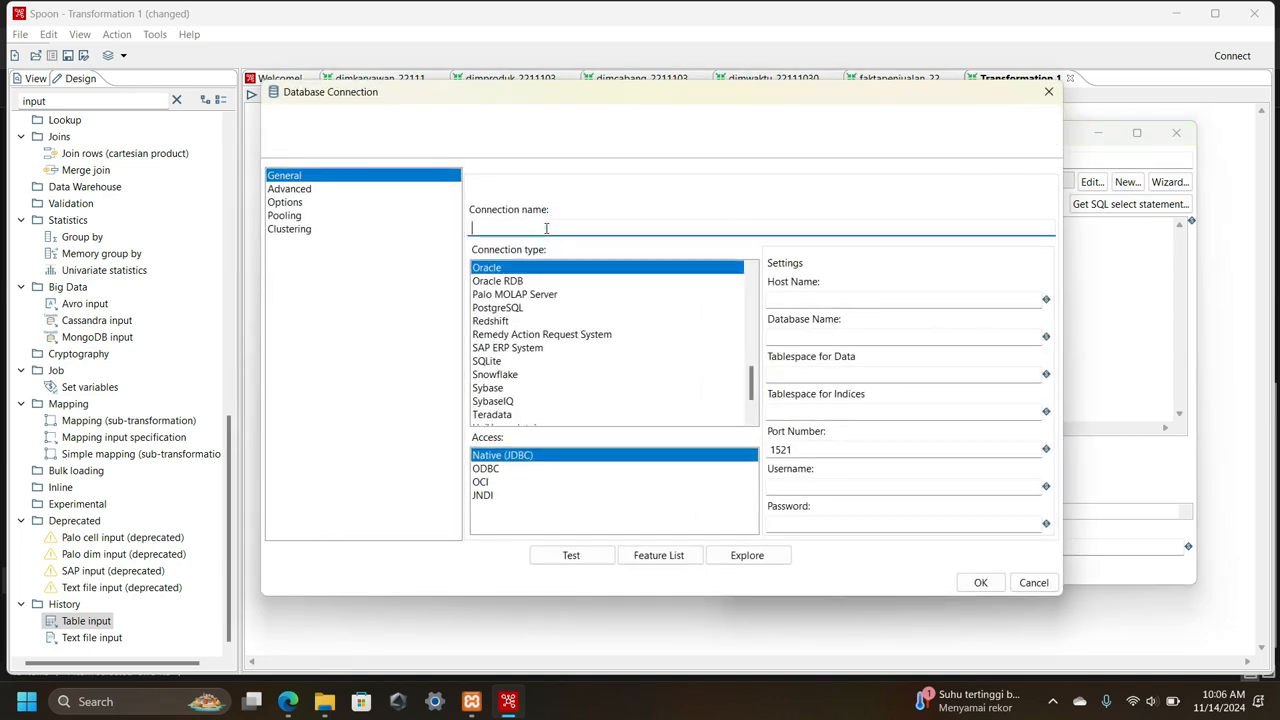
{"action": "type", "text": "con-phi-minimart"}
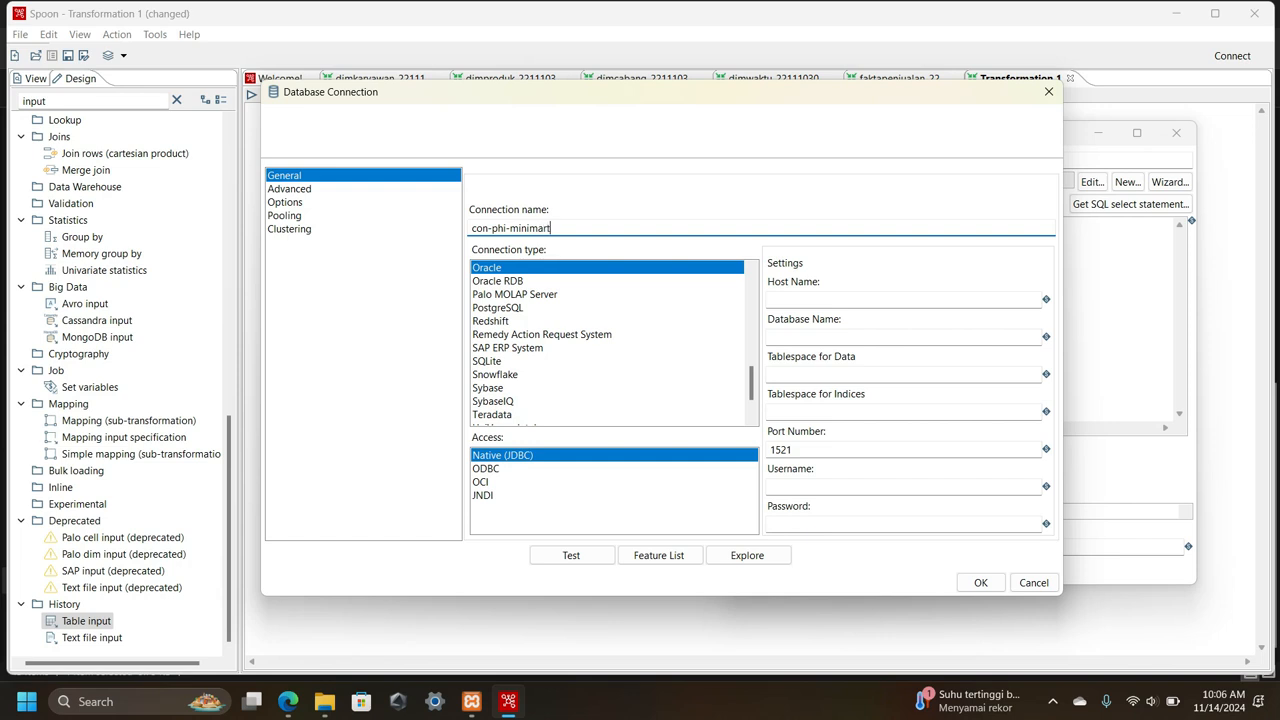
{"action": "left_click", "coordinate": [874, 296]}
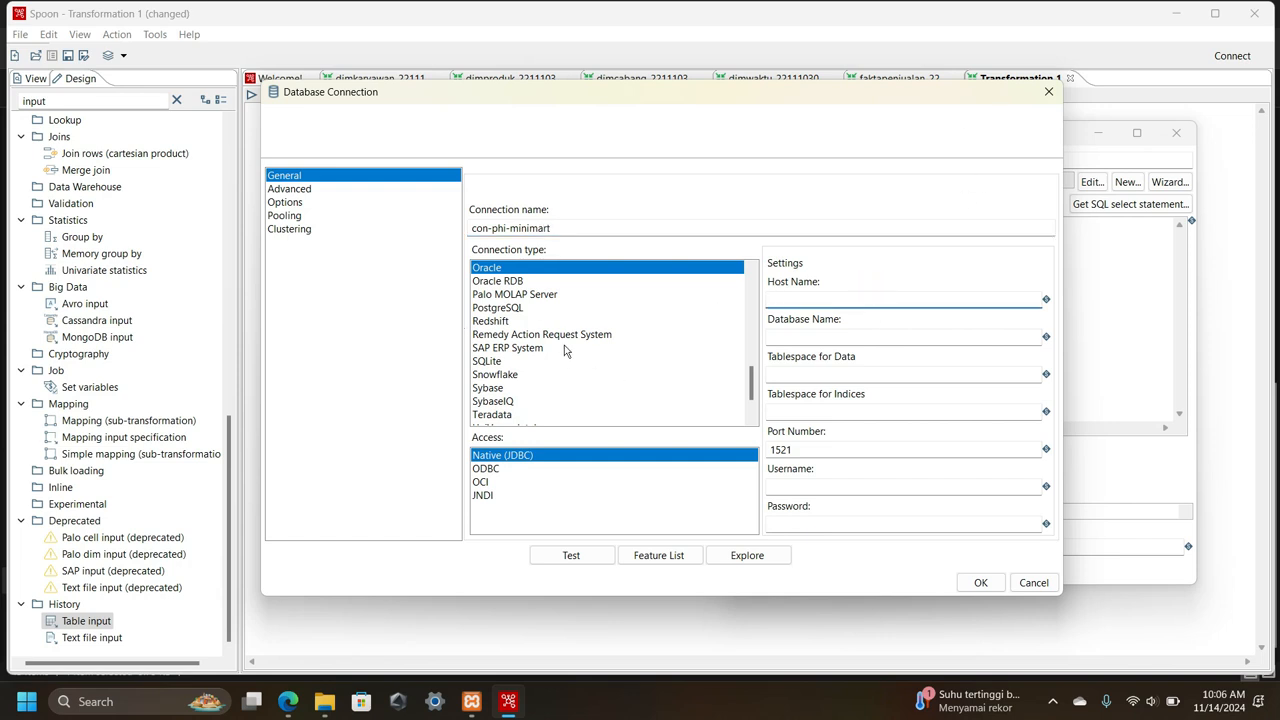
{"action": "type", "text": "localhost"}
{"action": "scroll", "coordinate": [575, 327], "scroll_direction": "up", "scroll_amount": 3}
{"action": "left_click", "coordinate": [500, 335]}
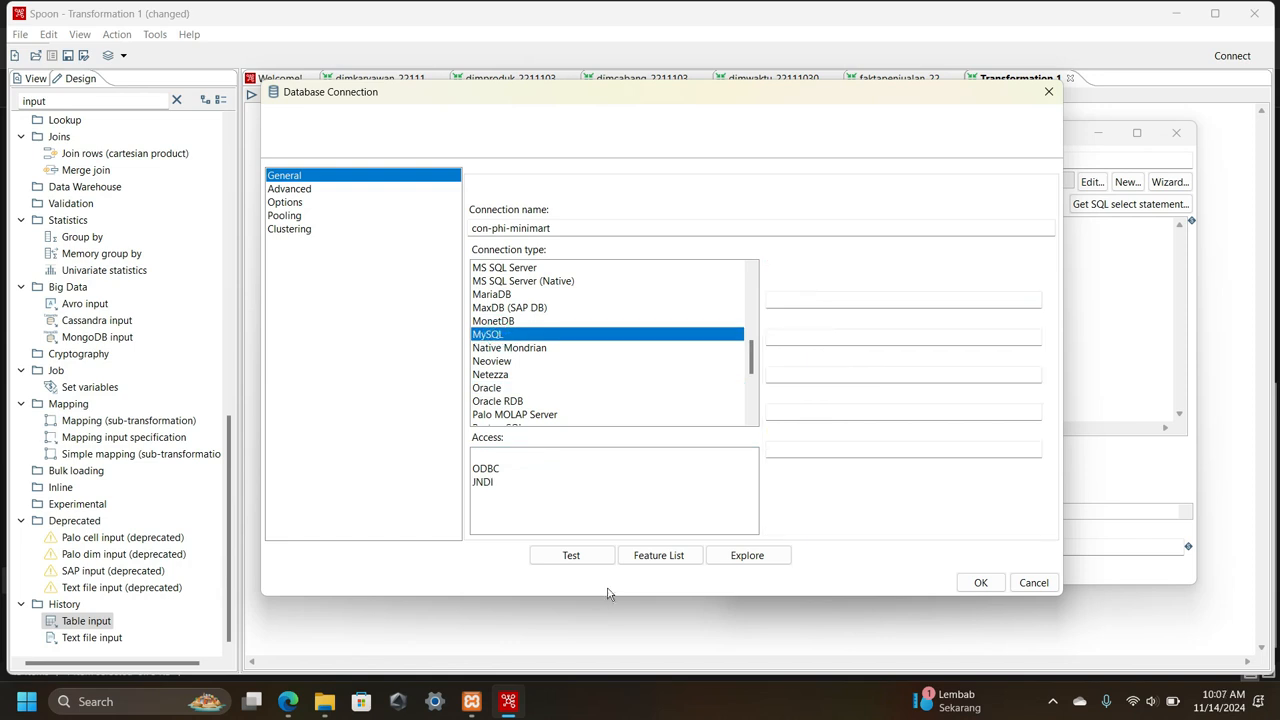
- Set the connection's database to phi_minimart and its username to root, and save the connection
{"action": "left_click", "coordinate": [824, 335]}
{"action": "type", "text": "phi"}
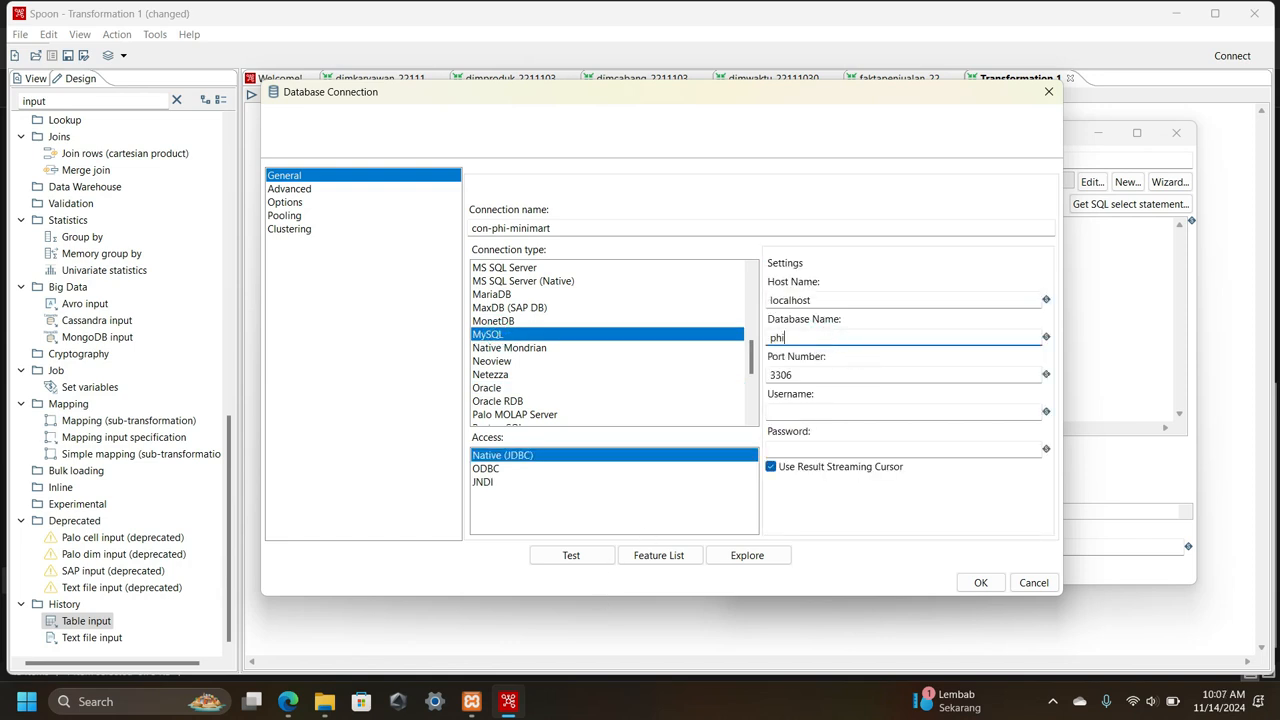
{"action": "type", "text": "_minimart"}
{"action": "left_click", "coordinate": [850, 415]}
{"action": "type", "text": "root"}
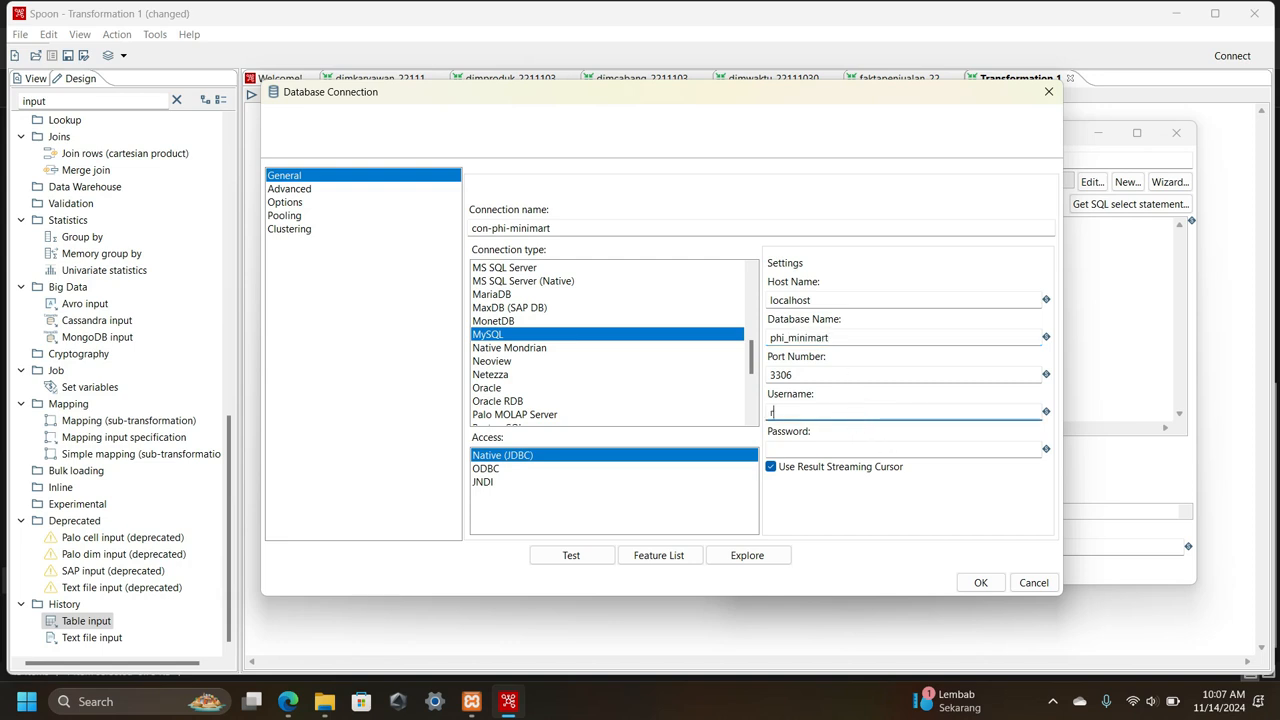
{"action": "left_click", "coordinate": [982, 585]}
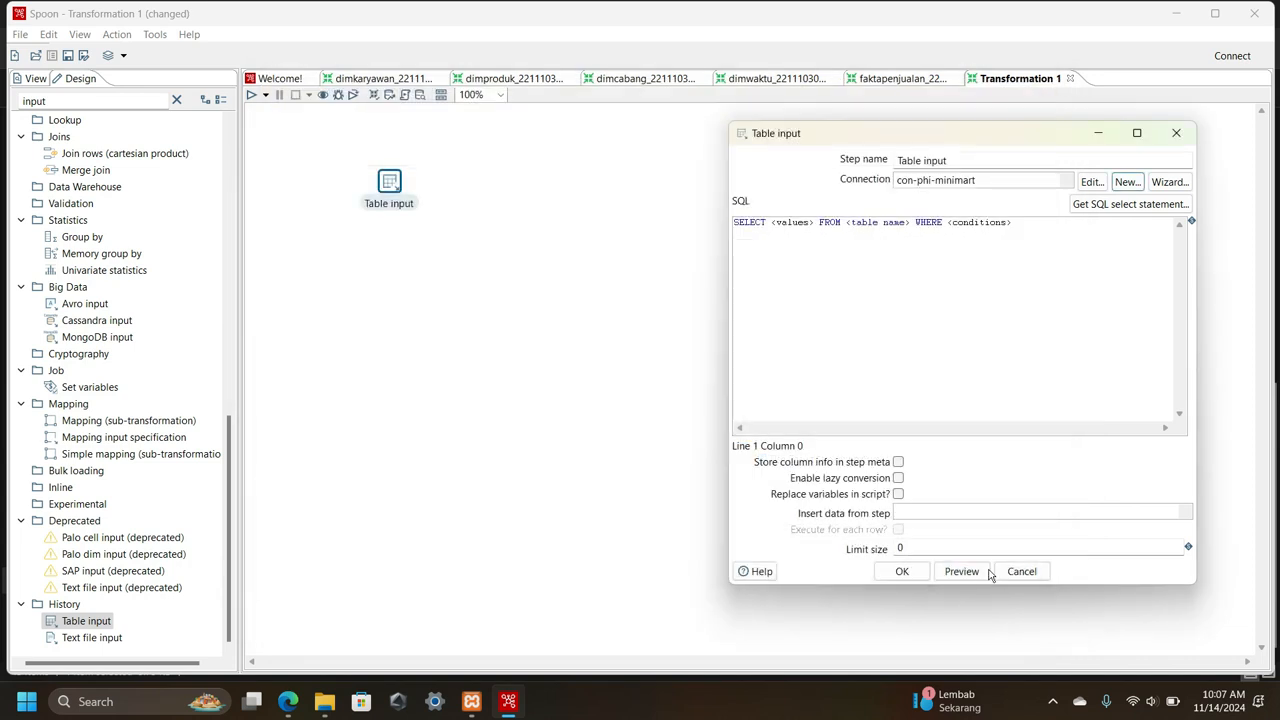
- Start a second database connection for the Table input step, named con-dwi-phi and of type MySQL
{"action": "left_click", "coordinate": [1127, 184]}
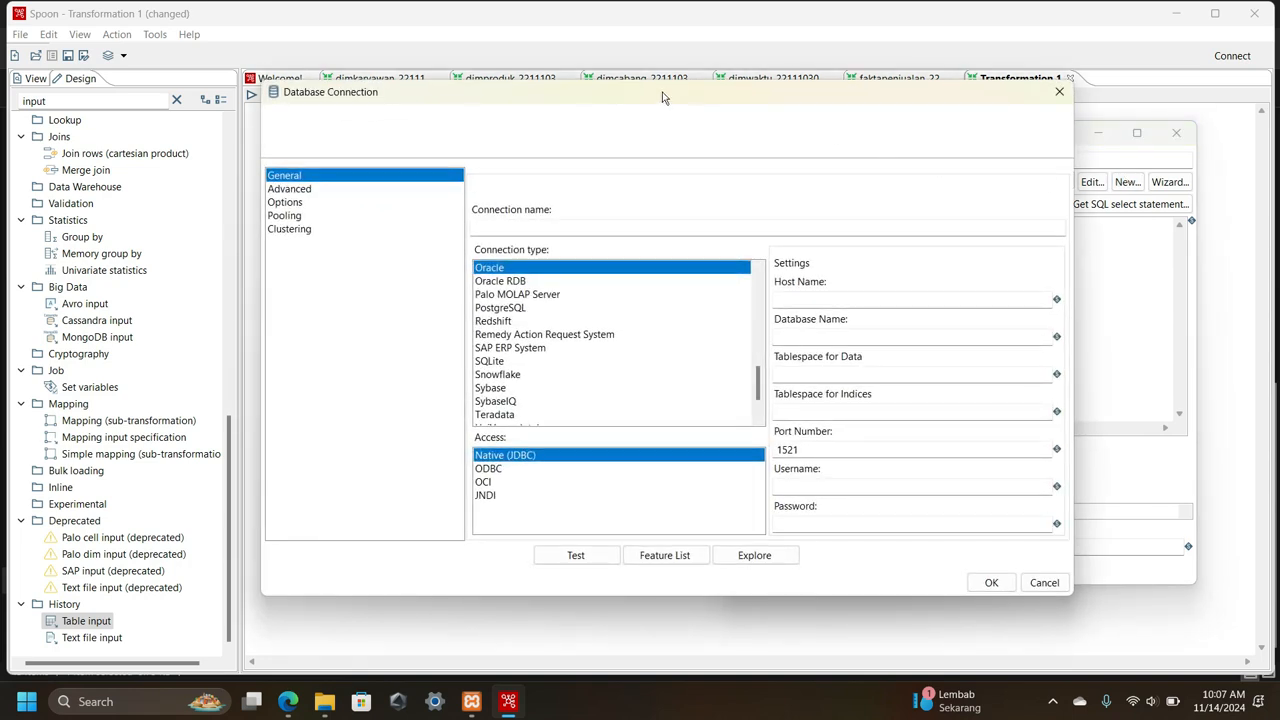
{"action": "left_click", "coordinate": [526, 223]}
{"action": "type", "text": "con"}
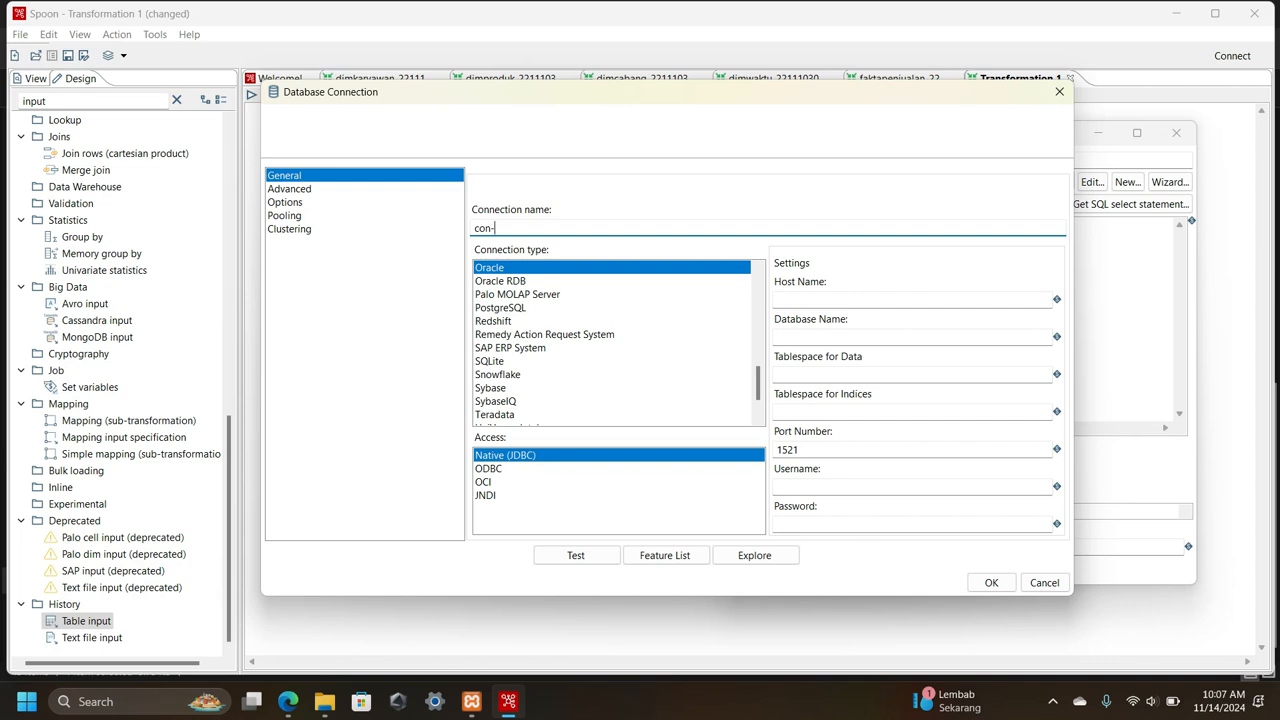
{"action": "type", "text": "-dwi-phi"}
{"action": "left_click", "coordinate": [792, 297]}
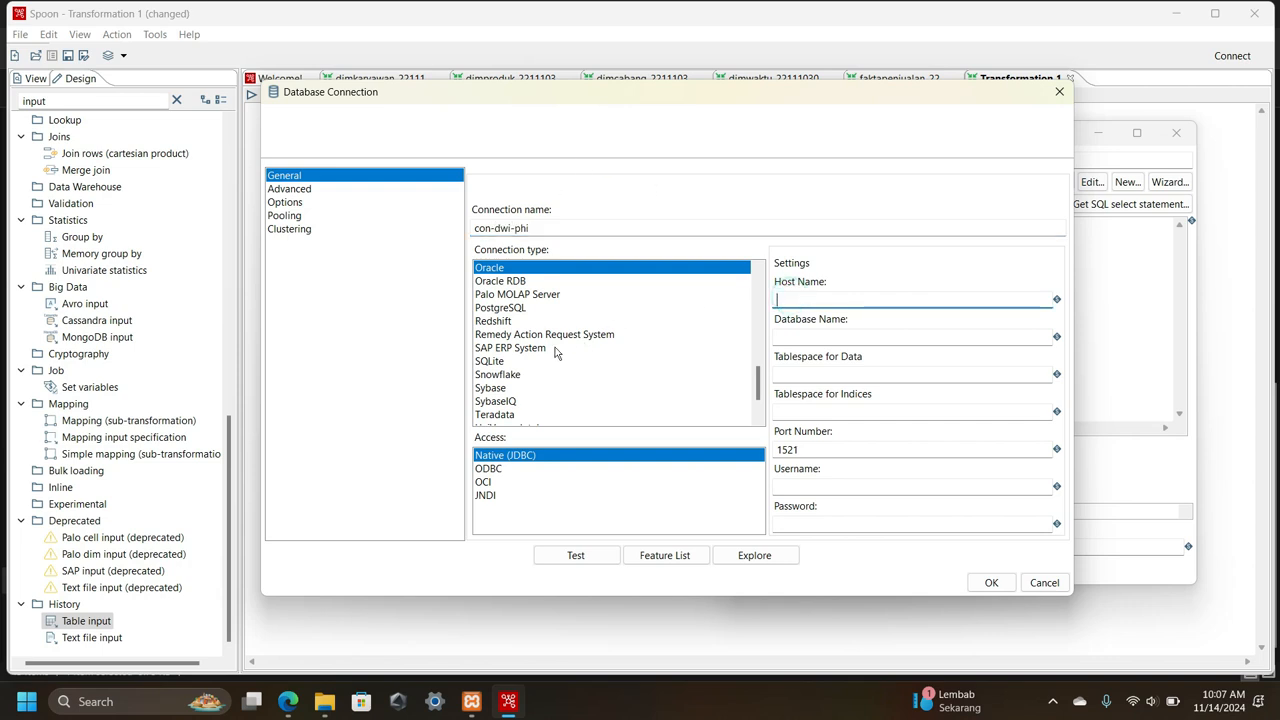
{"action": "scroll", "coordinate": [533, 316], "scroll_direction": "up", "scroll_amount": 1}
{"action": "scroll", "coordinate": [533, 316], "scroll_direction": "up", "scroll_amount": 3}
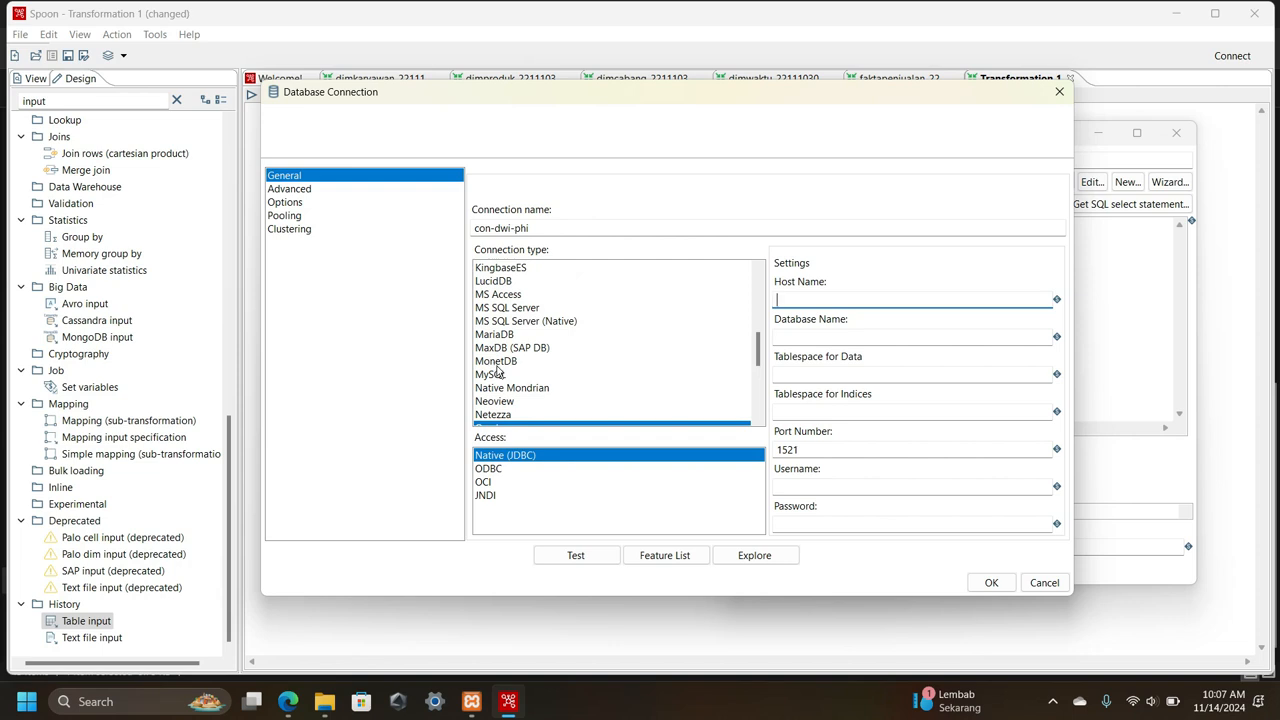
{"action": "left_click", "coordinate": [516, 368]}
- Set the con-dwi-phi connection to host localhost, database dwi-phi and username root, and save it
{"action": "left_click", "coordinate": [829, 301]}
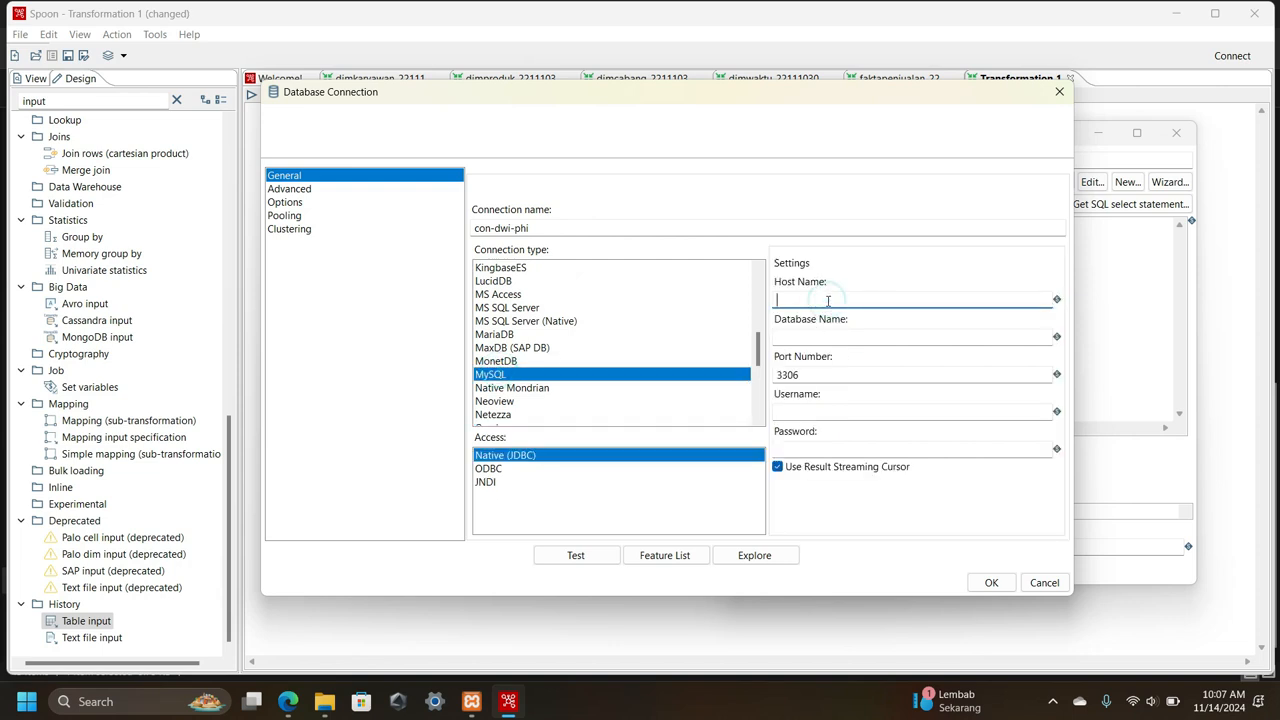
{"action": "type", "text": "localhost"}
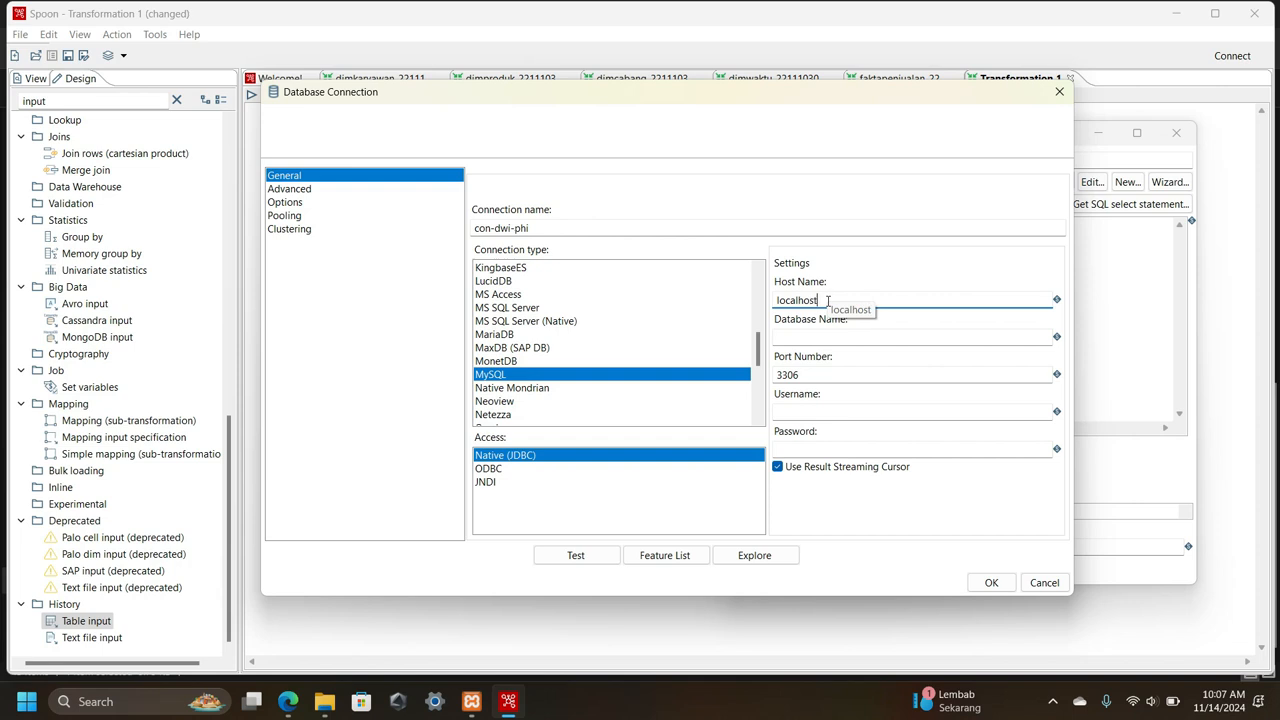
{"action": "left_click", "coordinate": [818, 340]}
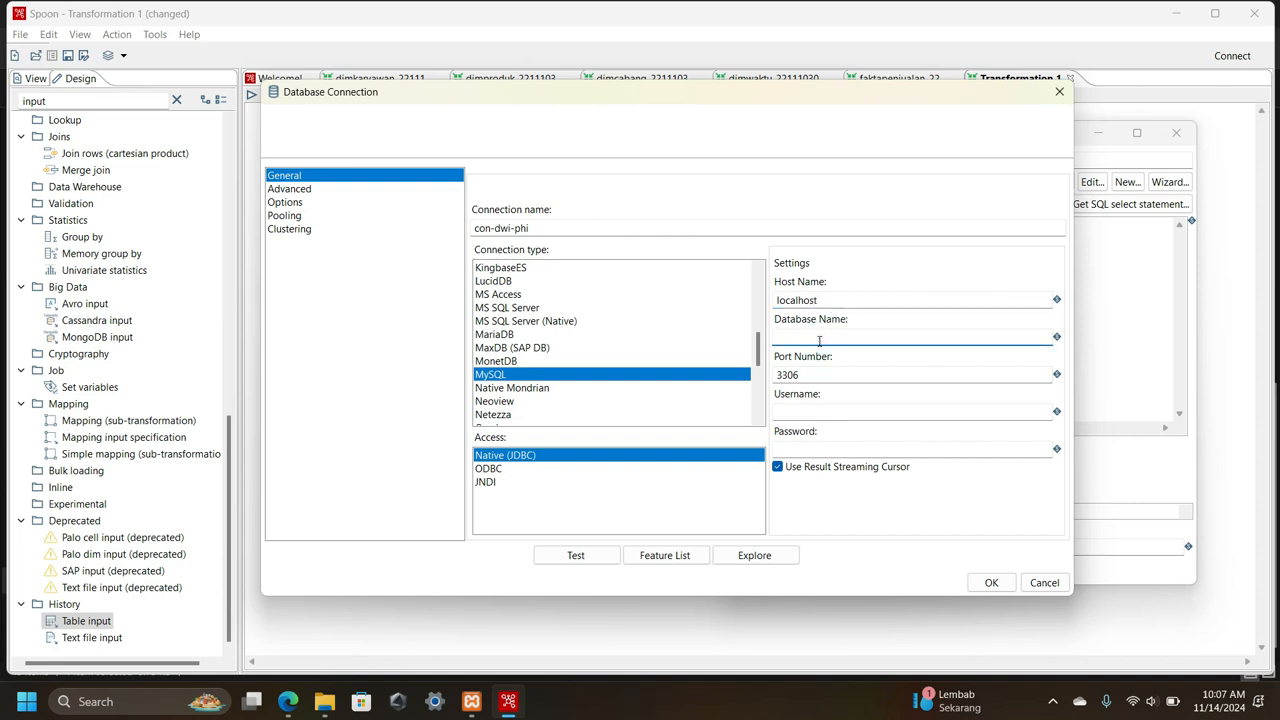
{"action": "type", "text": "dwi-phi"}
{"action": "left_click", "coordinate": [804, 411]}
{"action": "type", "text": "root"}
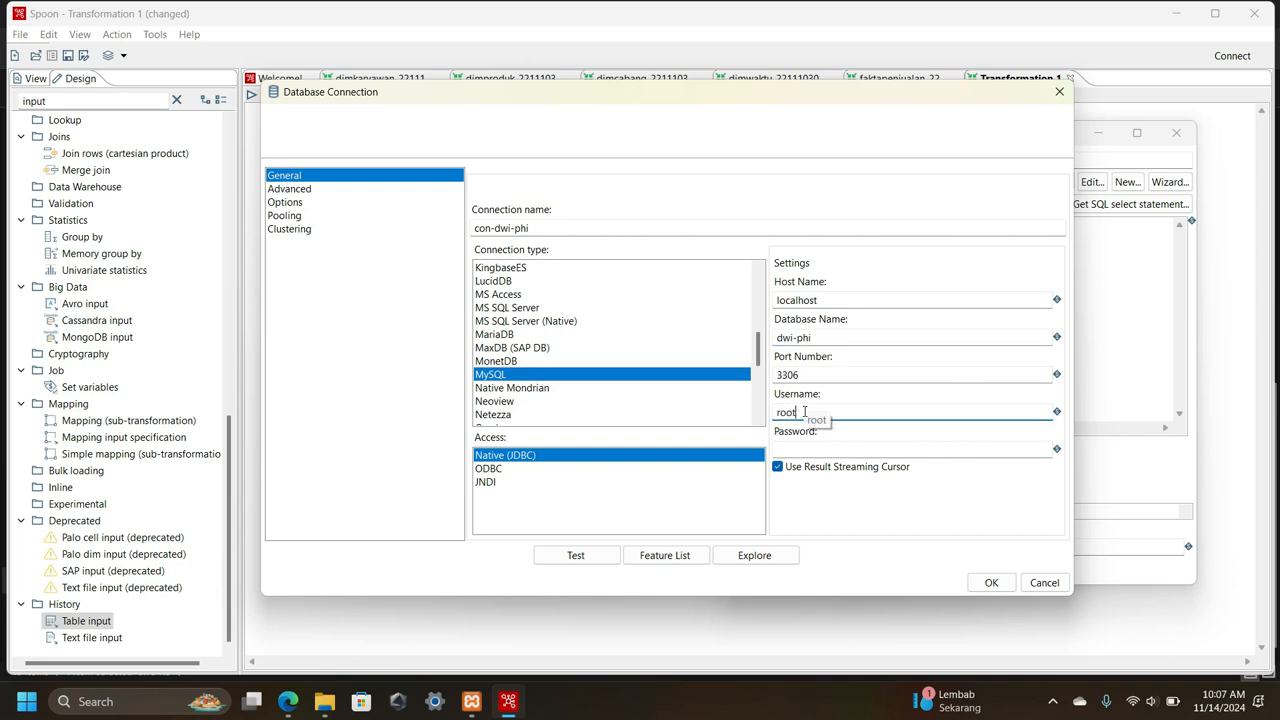
{"action": "left_click", "coordinate": [991, 583]}
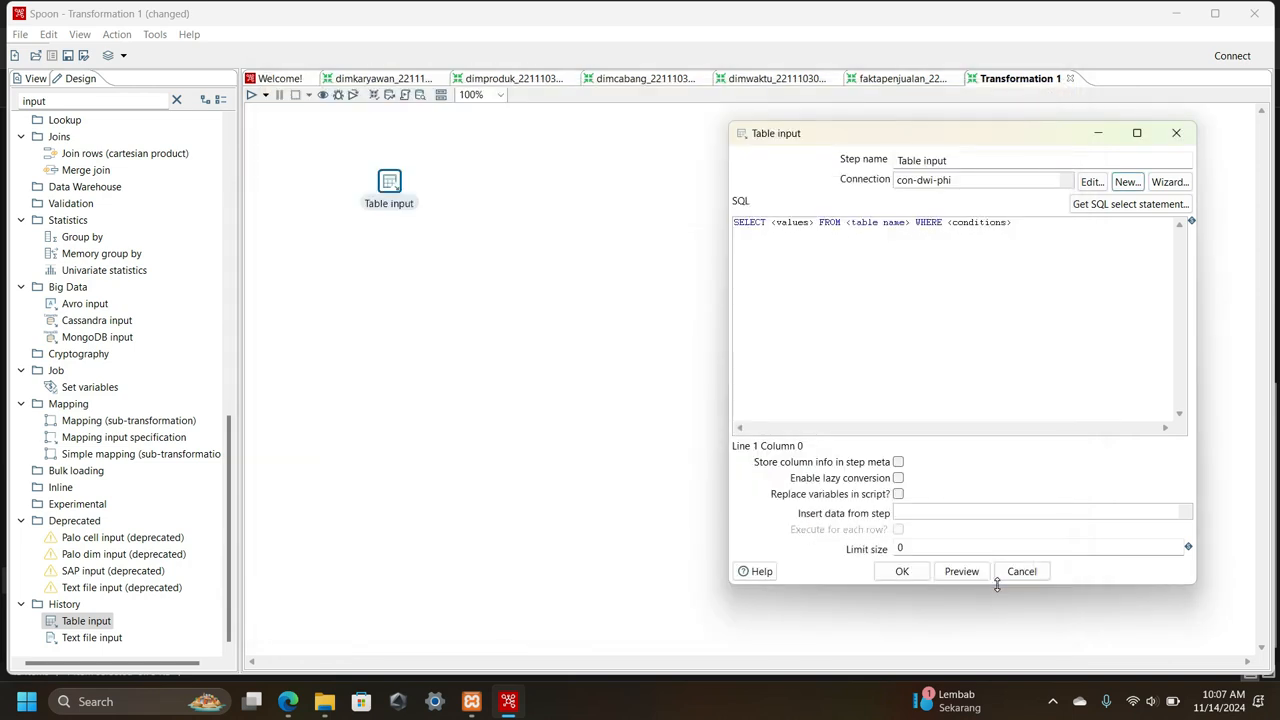
- Assign the con-phi-minimart connection to the Table input step and rename the step ms-karyawan
{"action": "left_click", "coordinate": [1066, 181]}
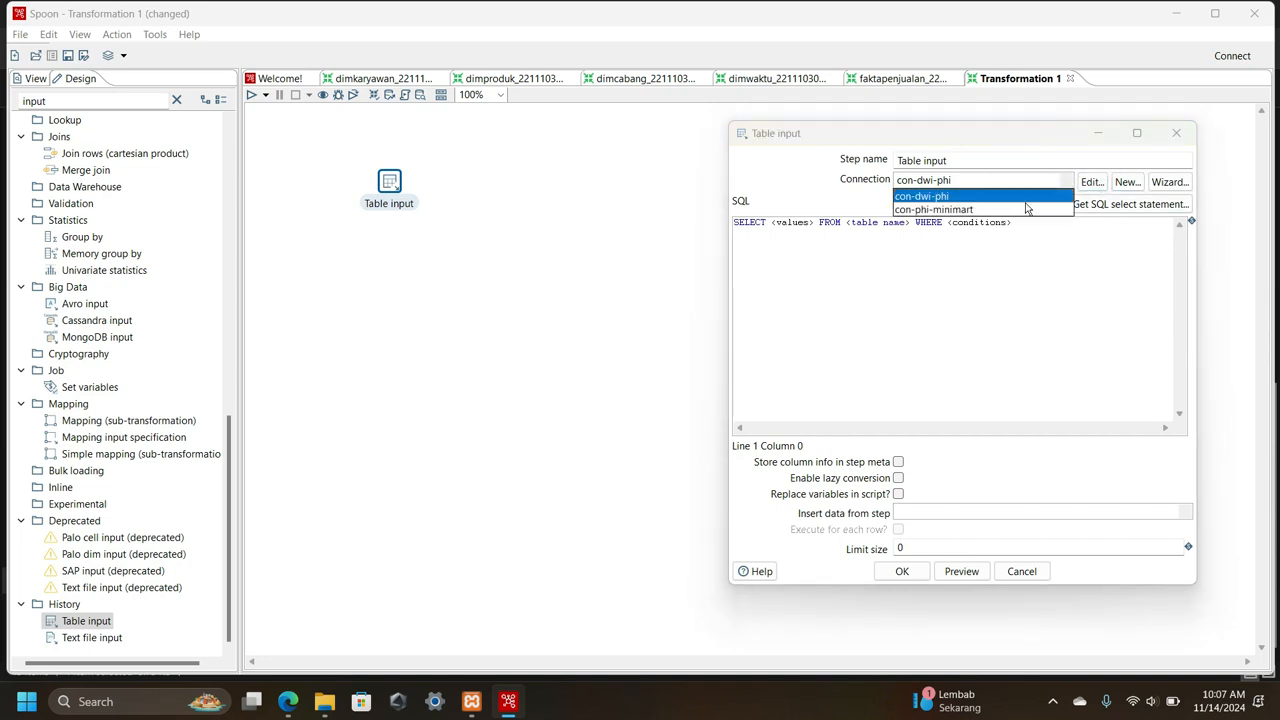
{"action": "left_click", "coordinate": [966, 211]}
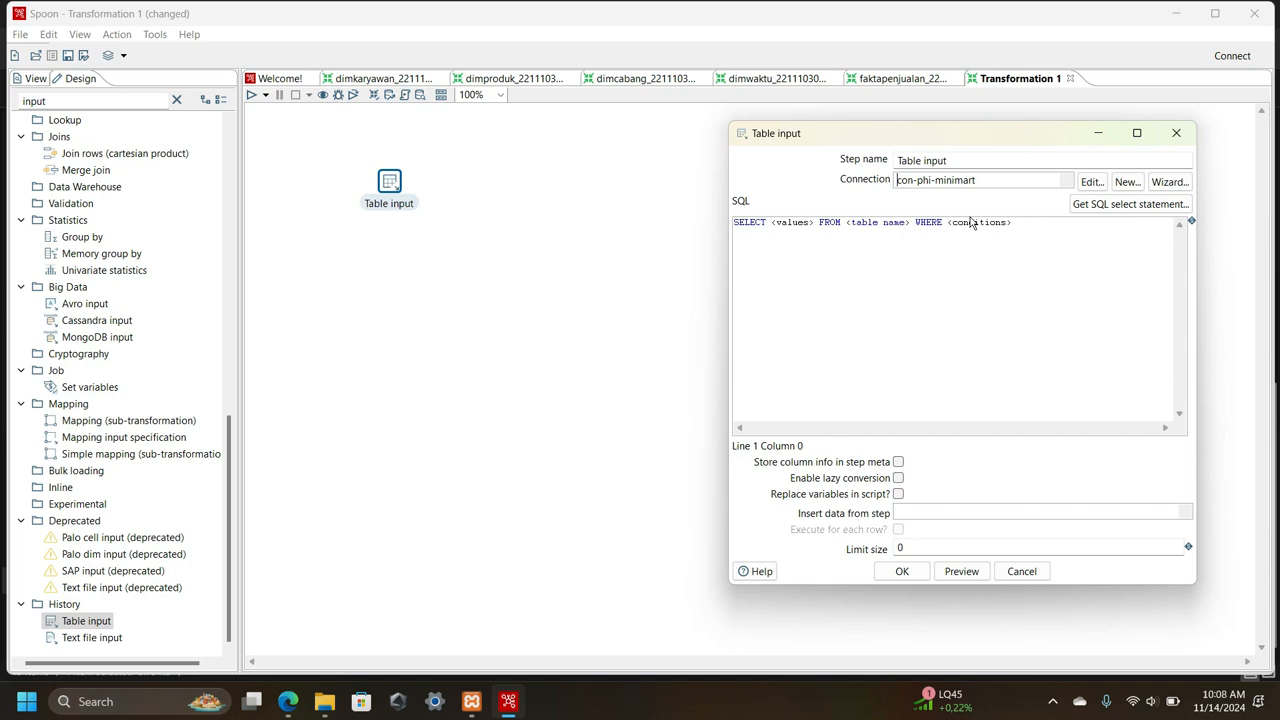
{"action": "left_click", "coordinate": [968, 162]}
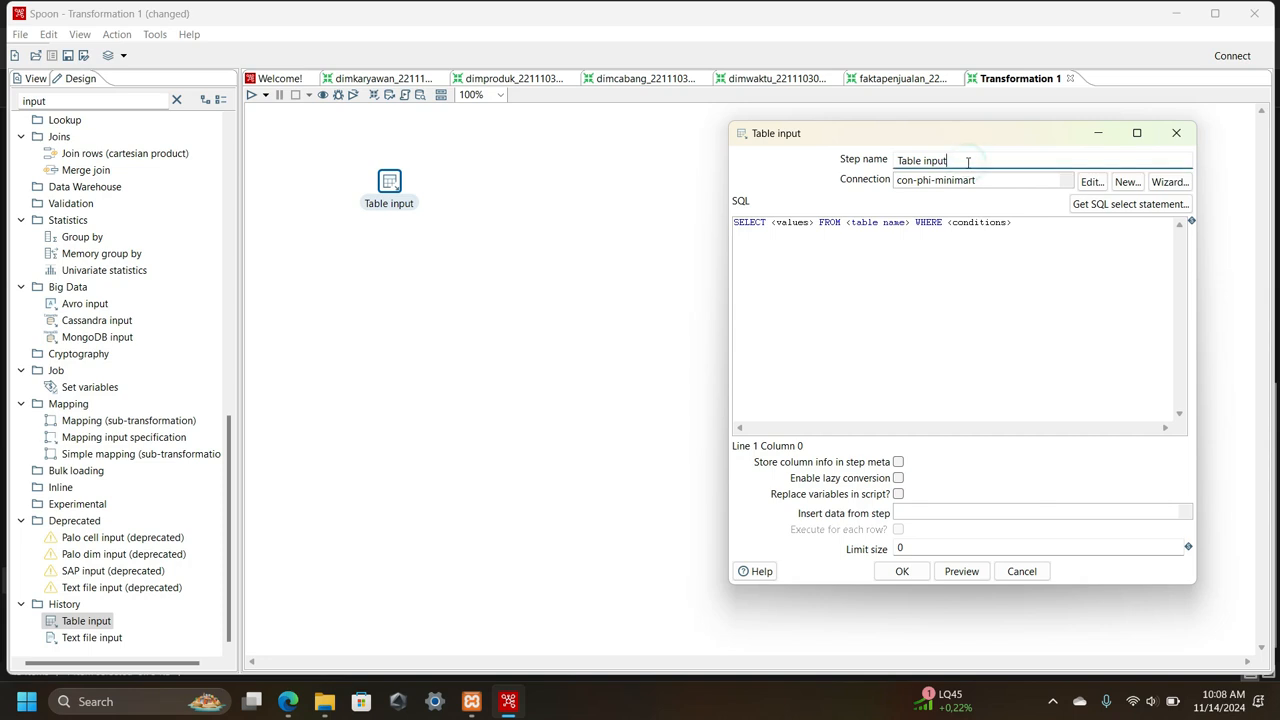
{"action": "left_click_drag", "start_coordinate": [968, 162], "coordinate": [857, 166]}
{"action": "type", "text": "ms-karyawan"}
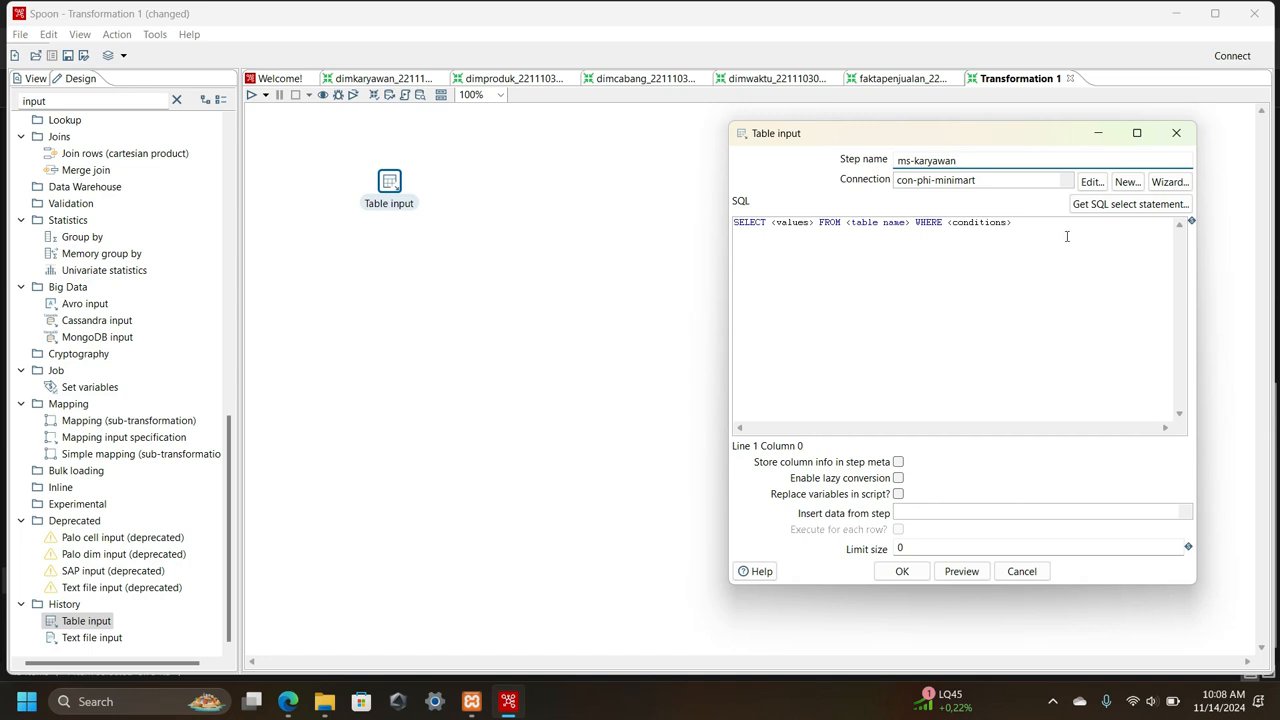
- Generate the ms-karyawan step's SQL select statement from the ms_karyawan table with field names included, and save the step
{"action": "left_click", "coordinate": [1122, 207]}
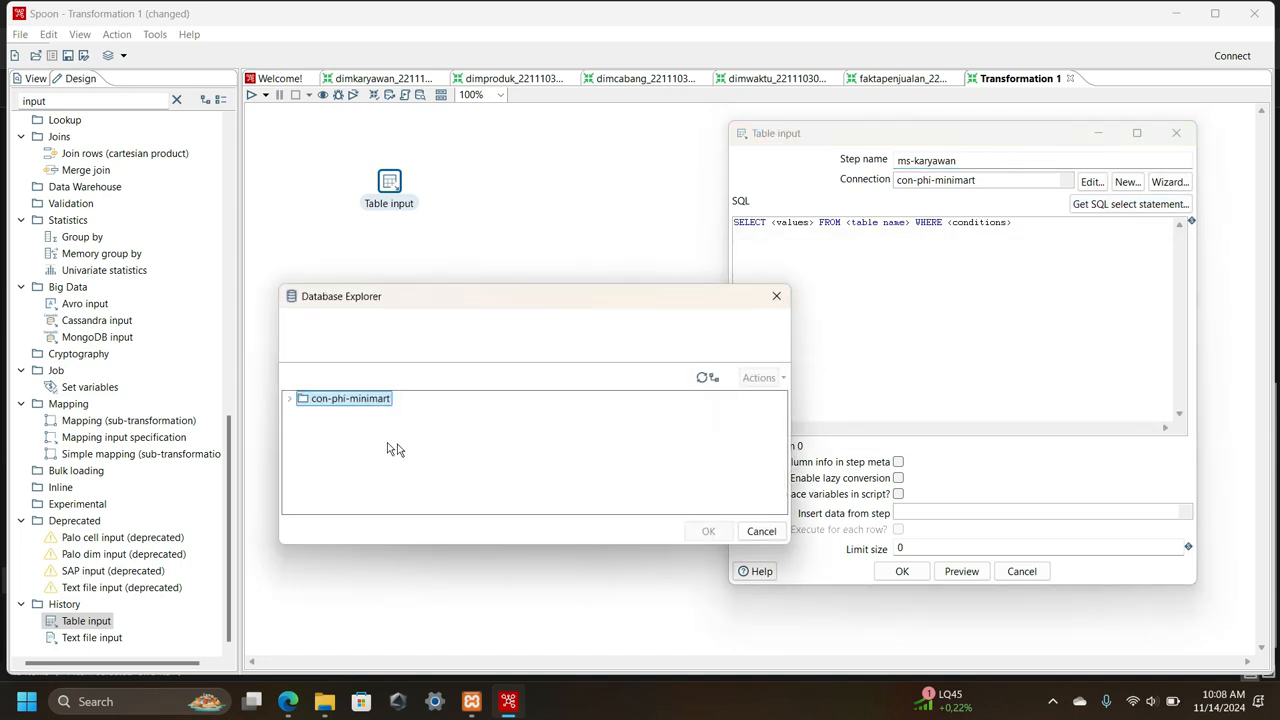
{"action": "left_click", "coordinate": [289, 398]}
{"action": "left_click", "coordinate": [302, 430]}
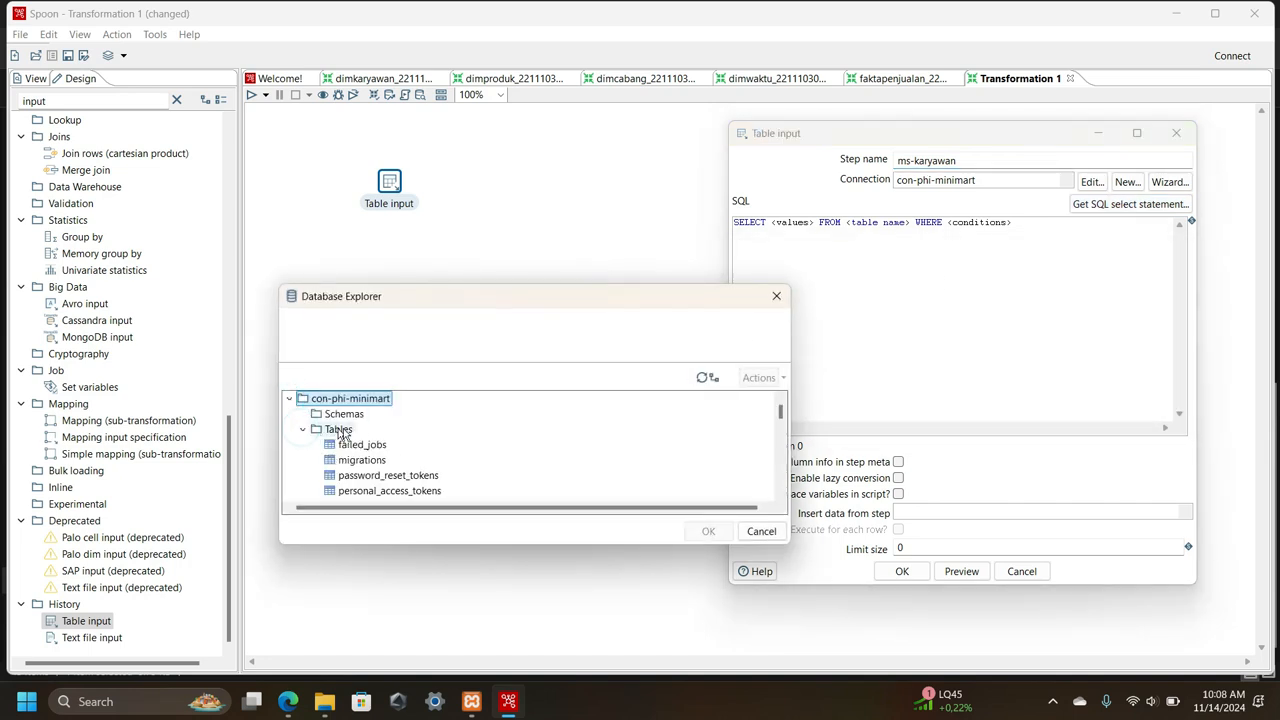
{"action": "scroll", "coordinate": [403, 452], "scroll_direction": "down", "scroll_amount": 3}
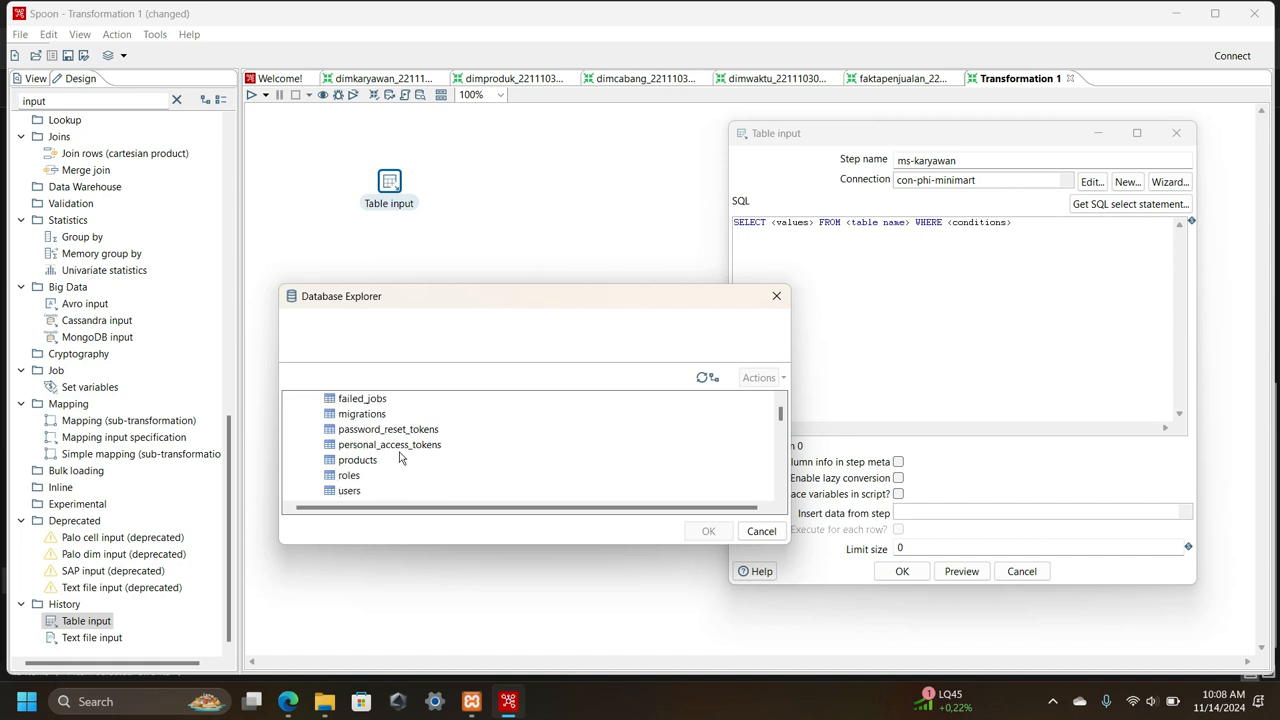
{"action": "scroll", "coordinate": [403, 450], "scroll_direction": "down", "scroll_amount": 8}
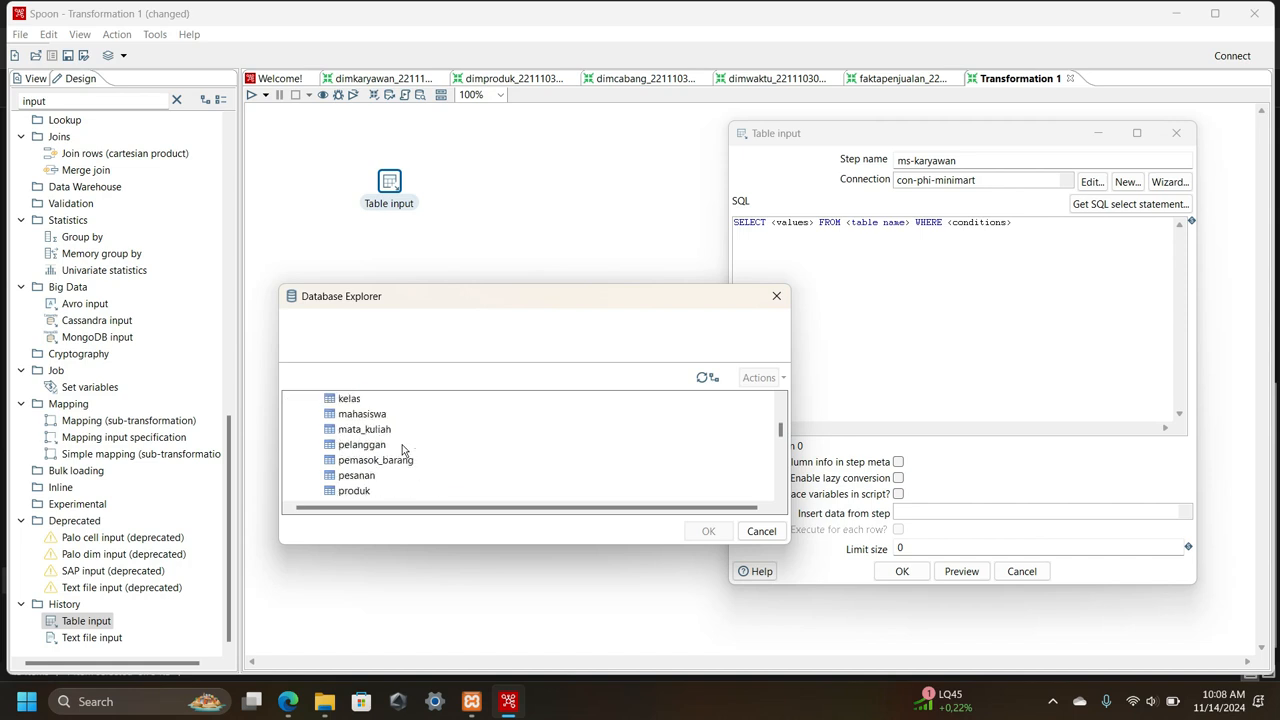
{"action": "scroll", "coordinate": [403, 450], "scroll_direction": "down", "scroll_amount": 7}
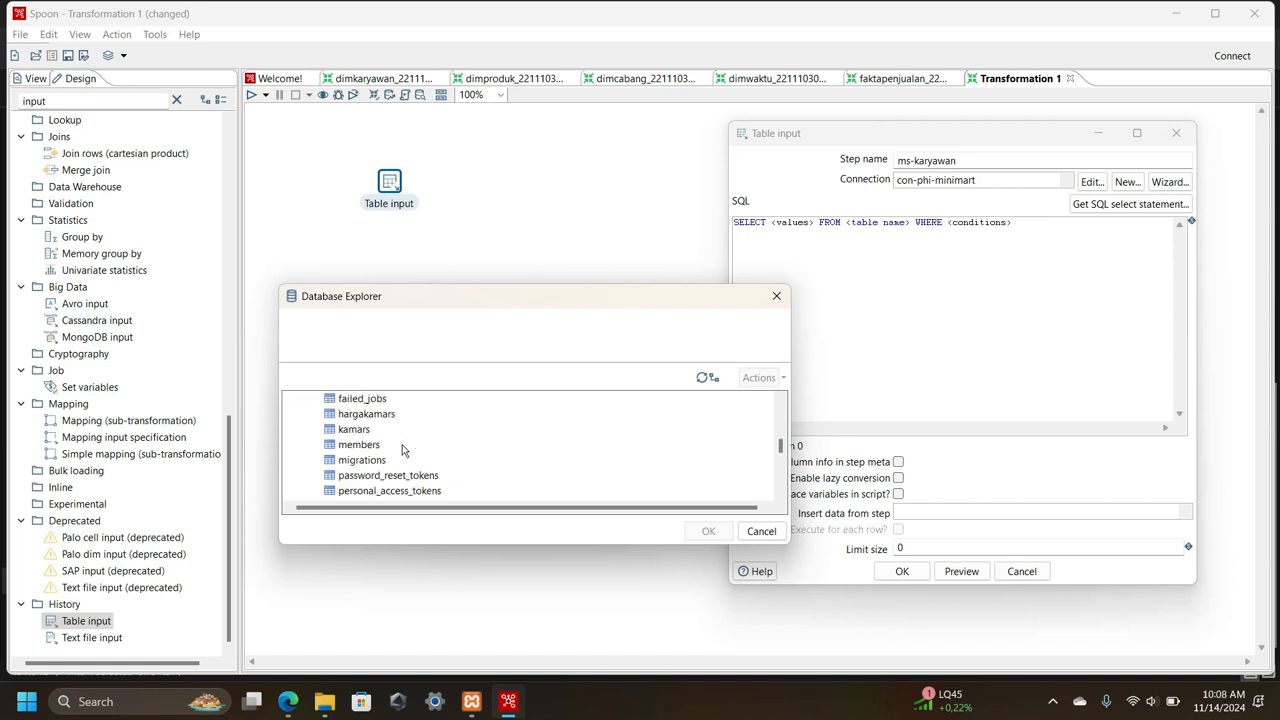
{"action": "scroll", "coordinate": [403, 450], "scroll_direction": "down", "scroll_amount": 4}
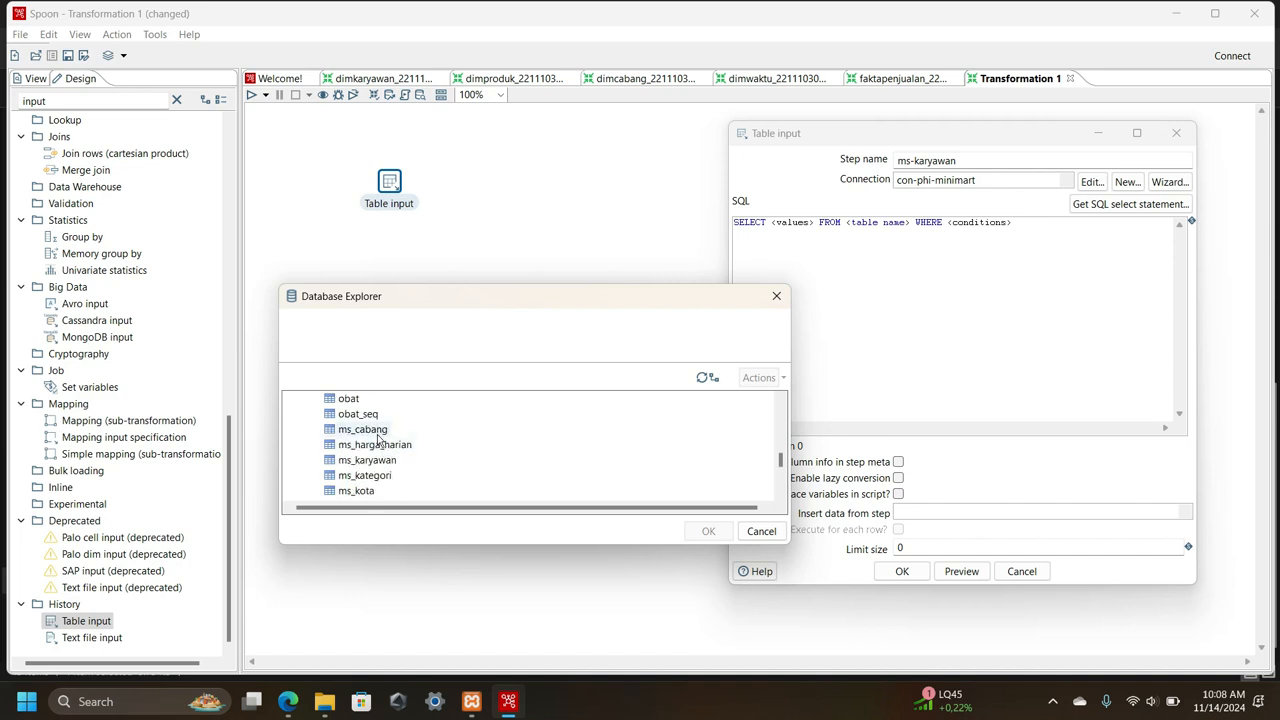
{"action": "left_click", "coordinate": [367, 460]}
{"action": "left_click", "coordinate": [714, 536]}
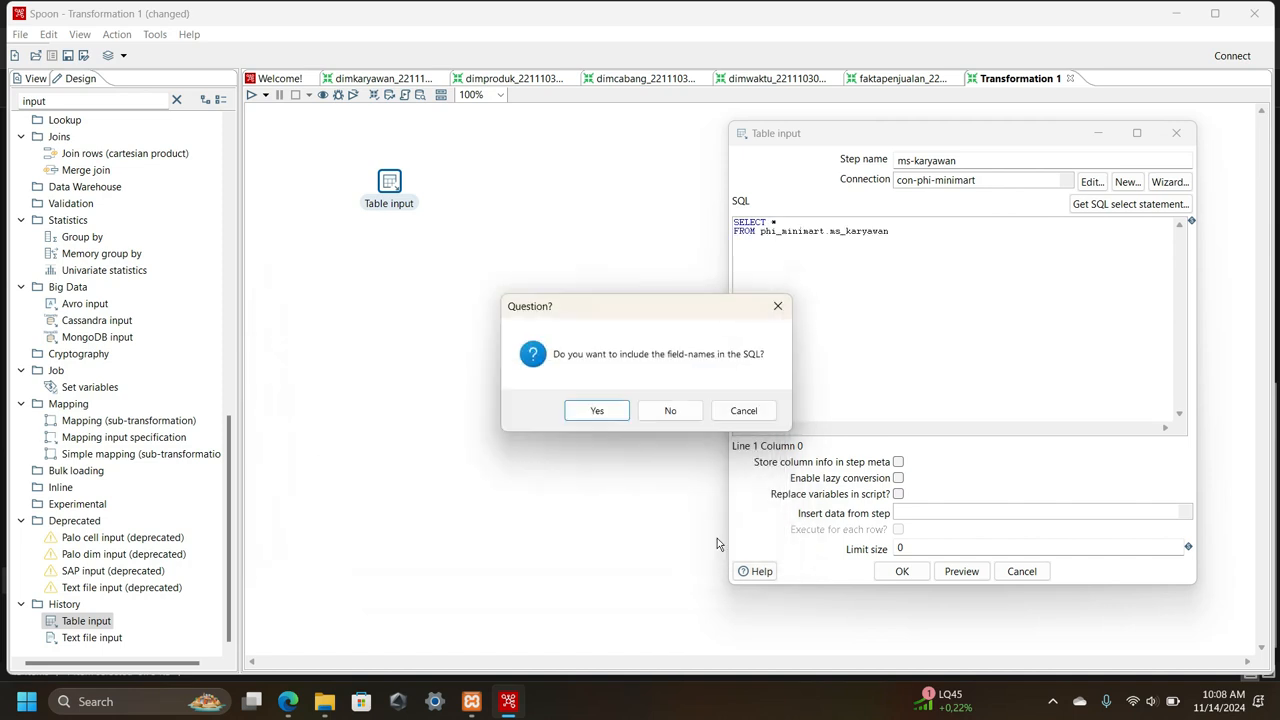
{"action": "left_click", "coordinate": [600, 410]}
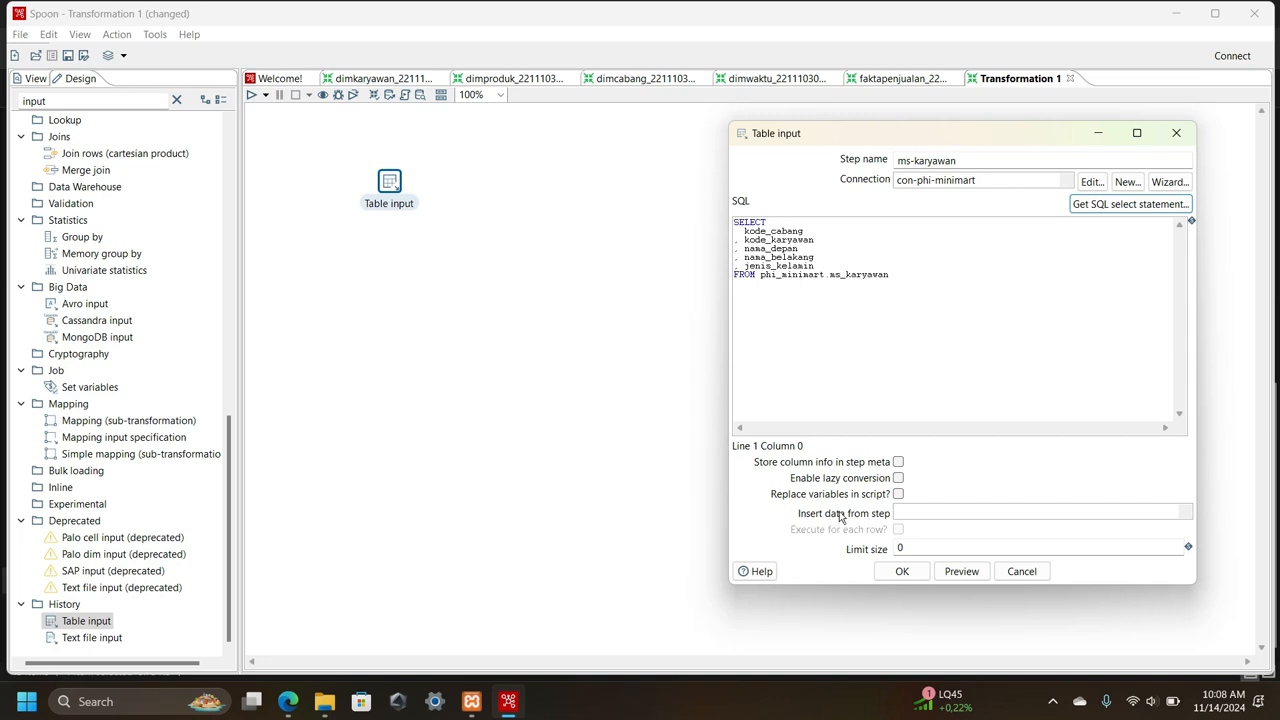
{"action": "left_click", "coordinate": [903, 572]}
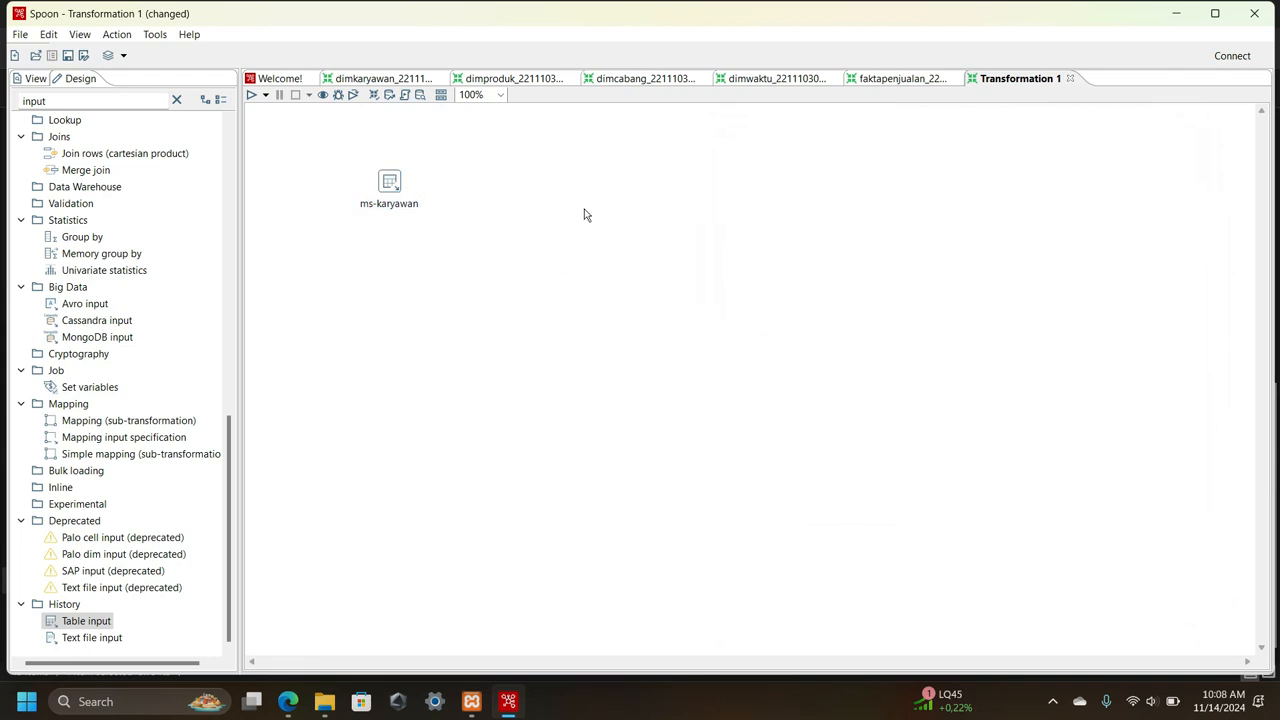
- Add a second Table input step and delete the hop linking it to ms-karyawan
{"action": "double_click", "coordinate": [86, 621]}
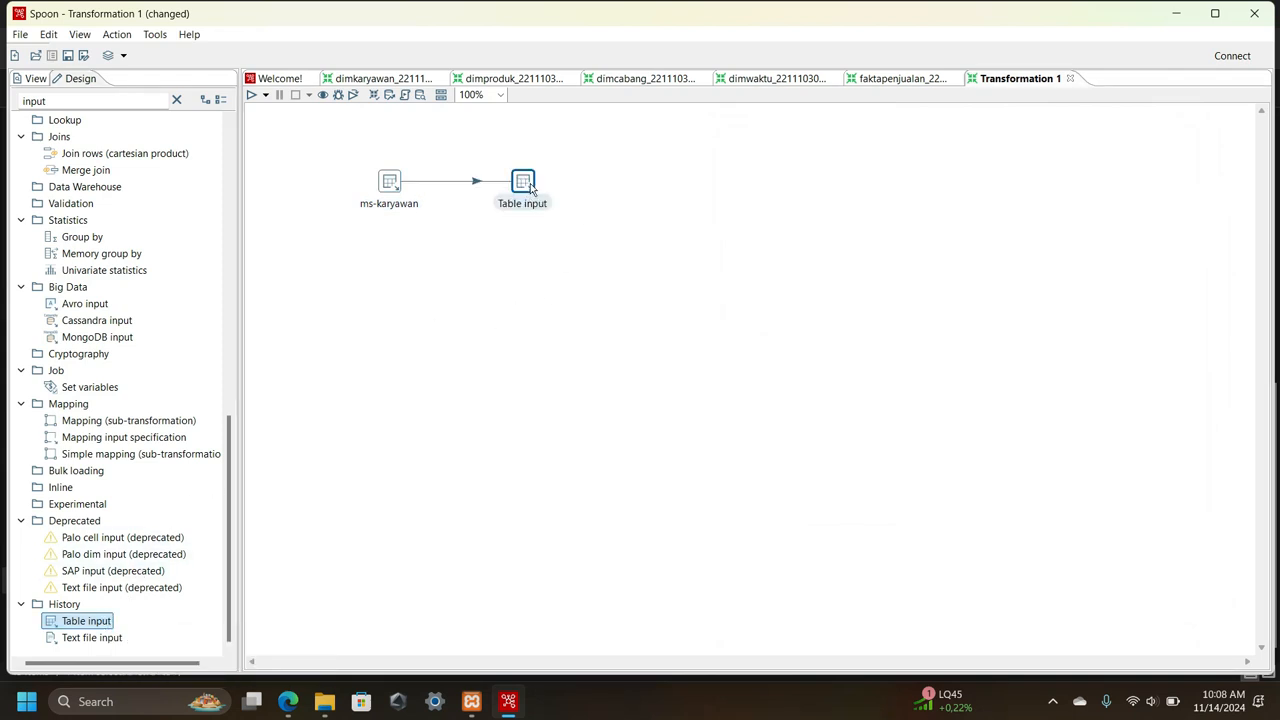
{"action": "right_click", "coordinate": [463, 182]}
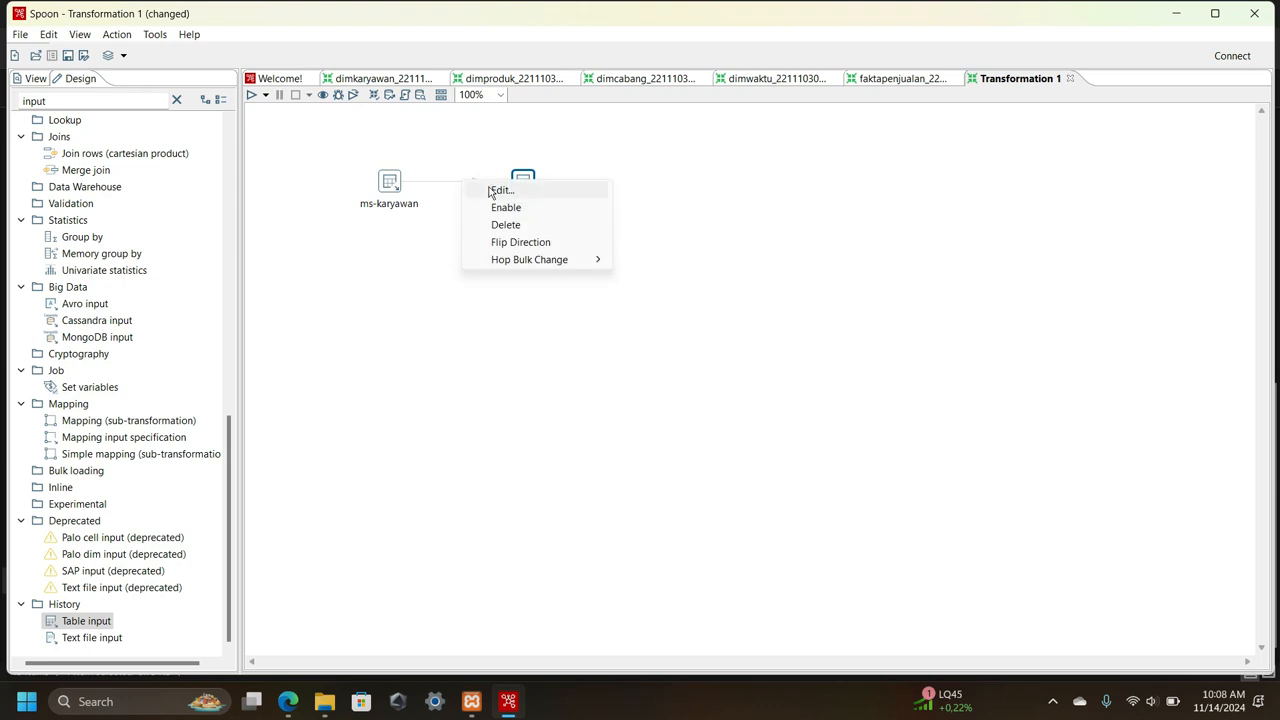
{"action": "left_click", "coordinate": [500, 228]}
- Name the new Table input step ms-cabang and assign it the con-phi-minimart connection
{"action": "double_click", "coordinate": [524, 182]}
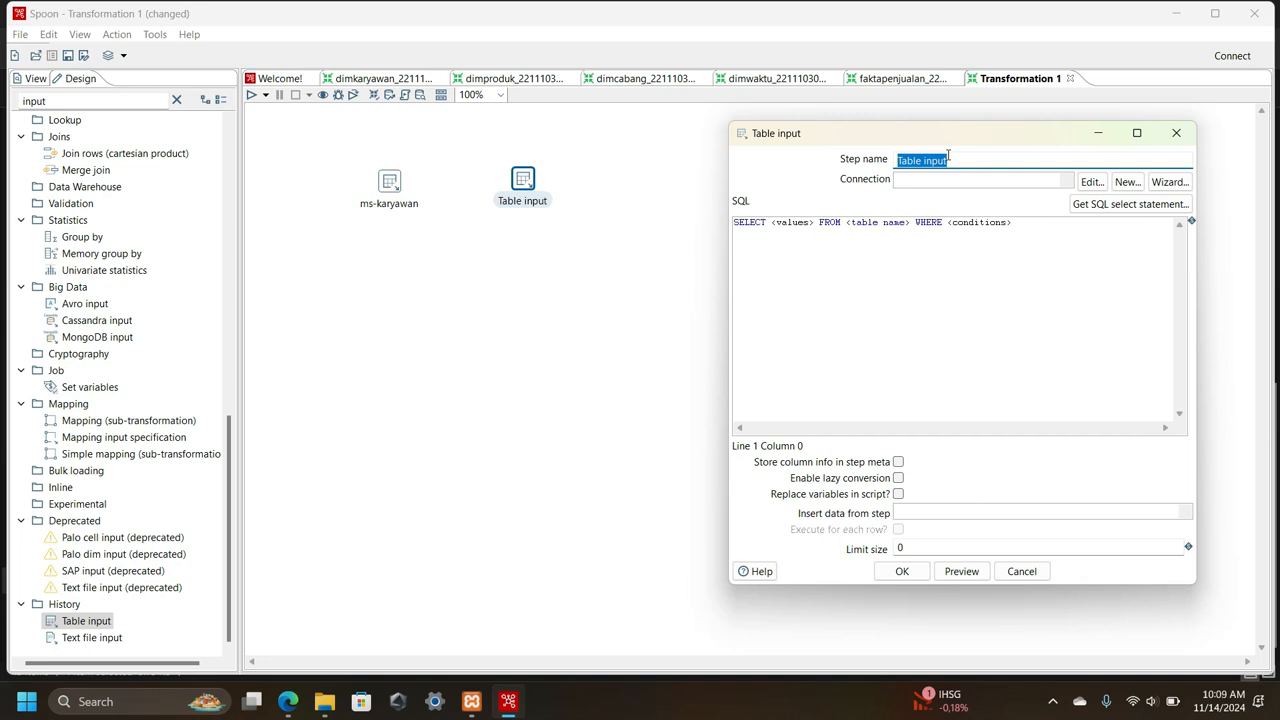
{"action": "type", "text": "ms-cabang"}
{"action": "left_click", "coordinate": [1067, 180]}
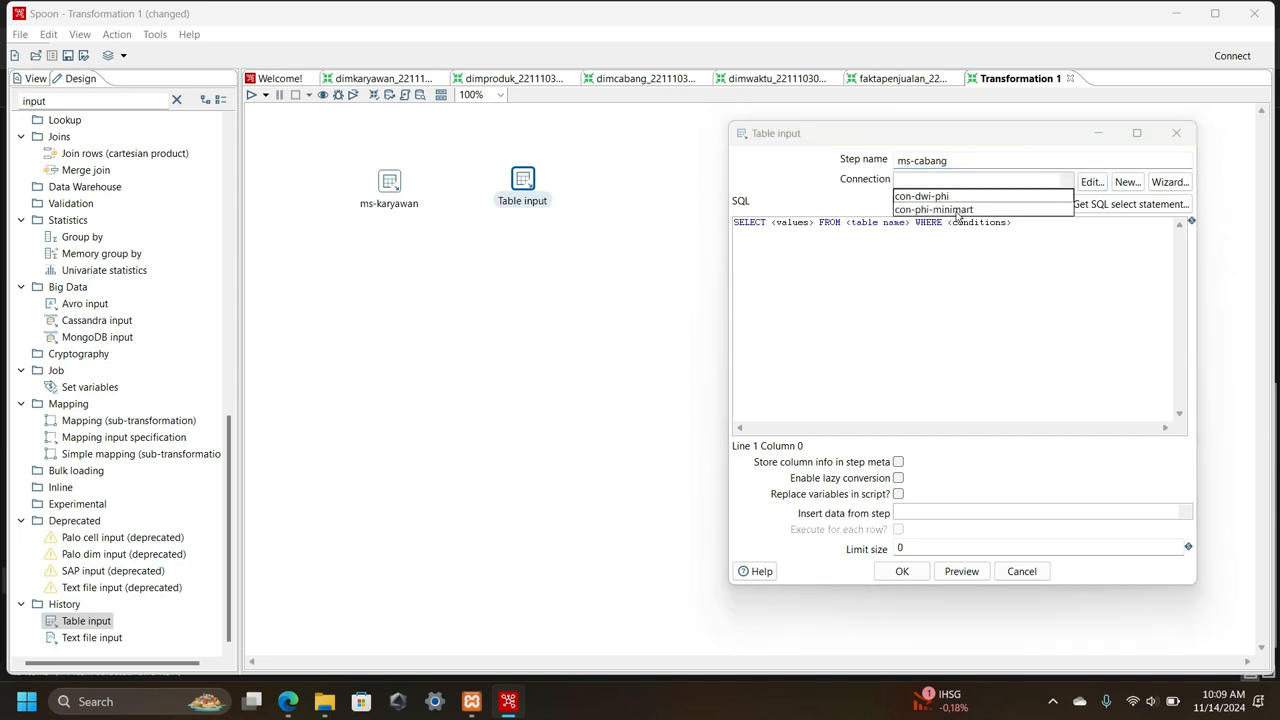
{"action": "left_click", "coordinate": [957, 210]}
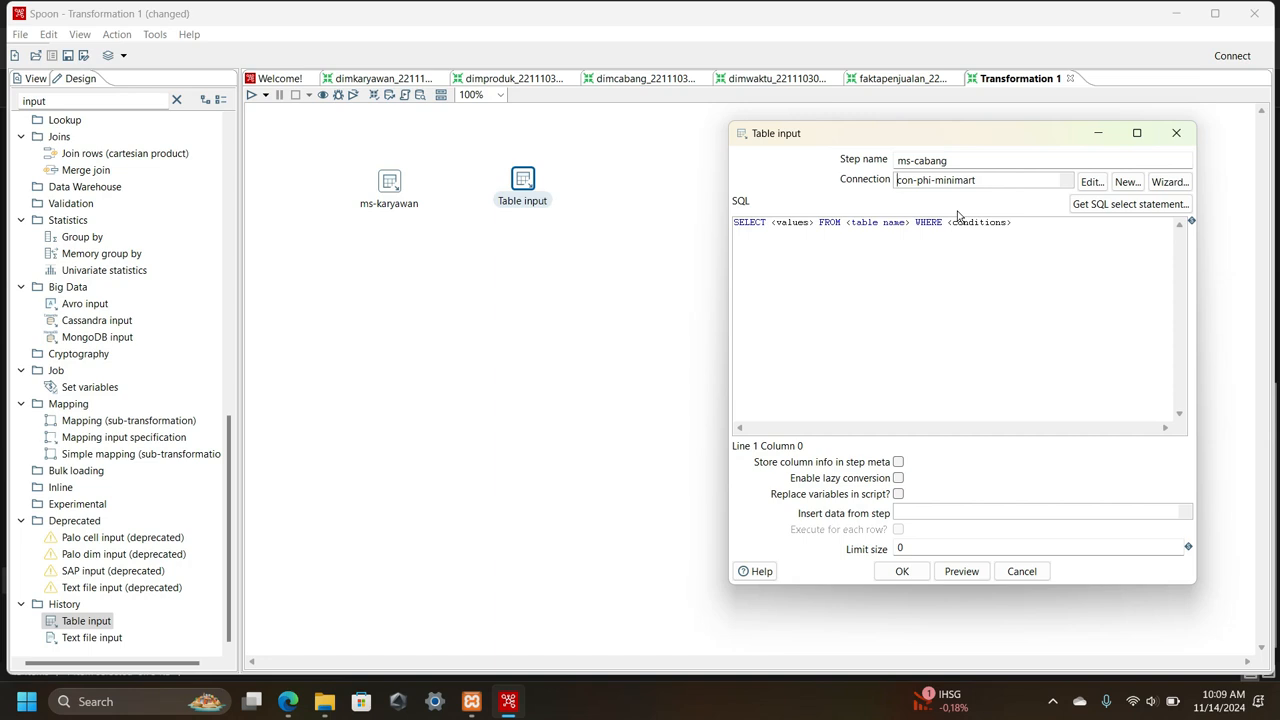
- Generate the ms-cabang step's SQL select statement from the ms_cabang table with field names included, and save the step
{"action": "left_click", "coordinate": [1155, 207]}
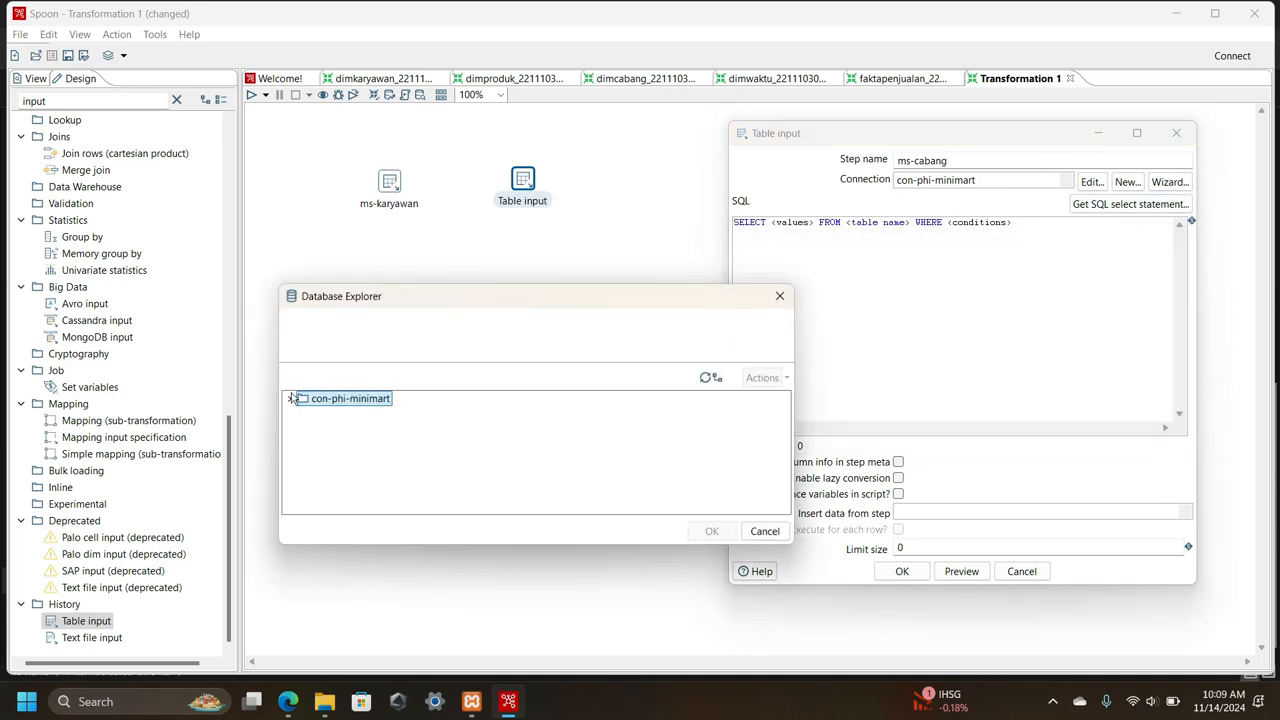
{"action": "left_click", "coordinate": [288, 398]}
{"action": "left_click", "coordinate": [303, 429]}
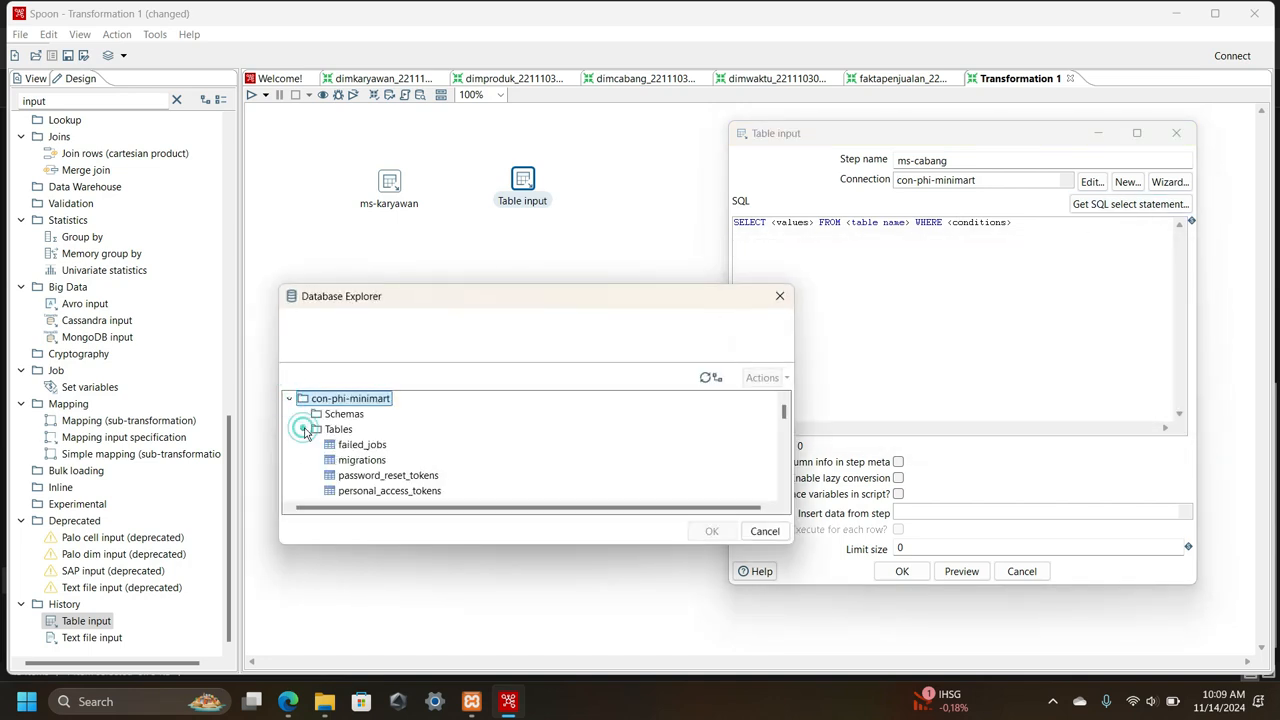
{"action": "scroll", "coordinate": [430, 452], "scroll_direction": "down", "scroll_amount": 6}
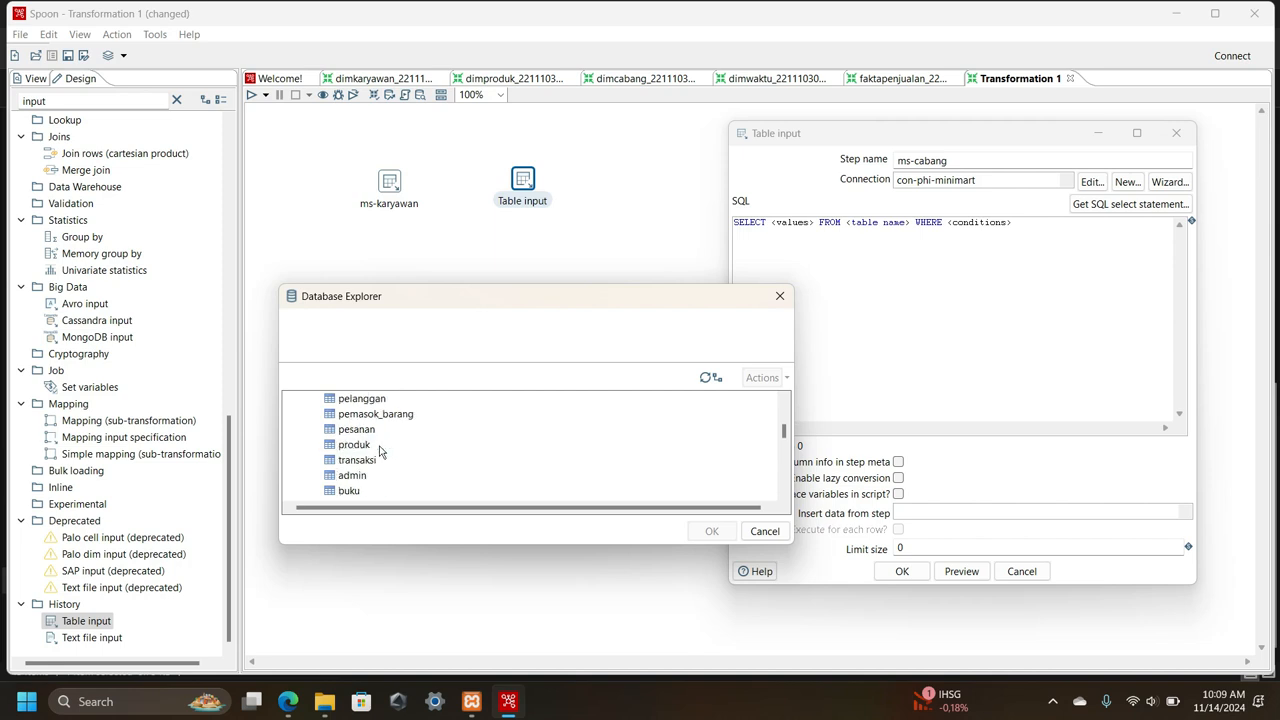
{"action": "scroll", "coordinate": [390, 456], "scroll_direction": "down", "scroll_amount": 8}
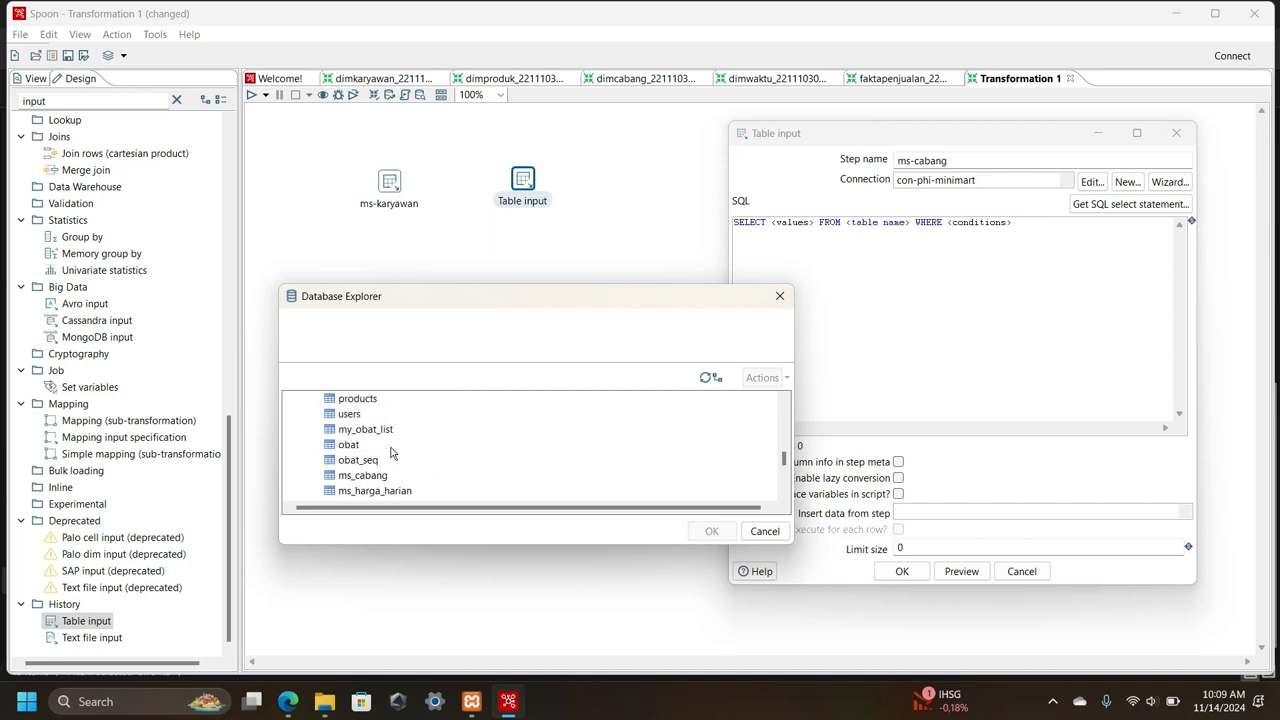
{"action": "left_click", "coordinate": [362, 429]}
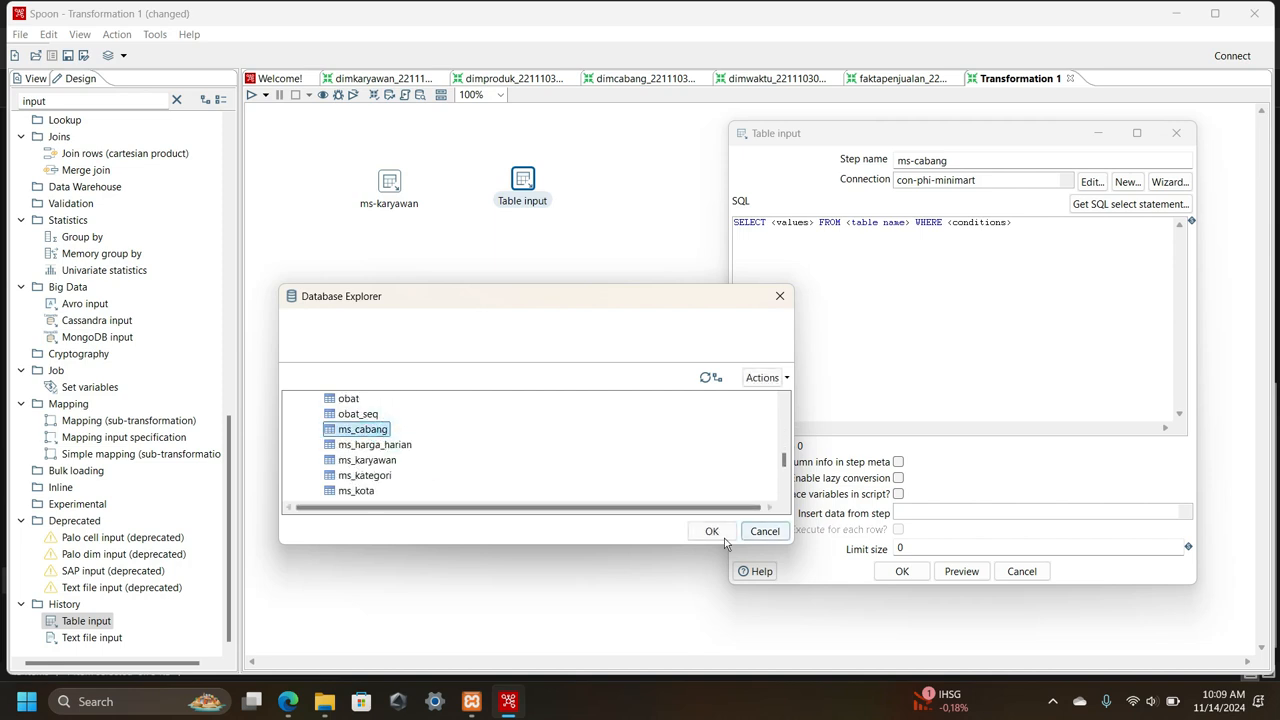
{"action": "left_click", "coordinate": [711, 531]}
{"action": "left_click", "coordinate": [599, 410]}
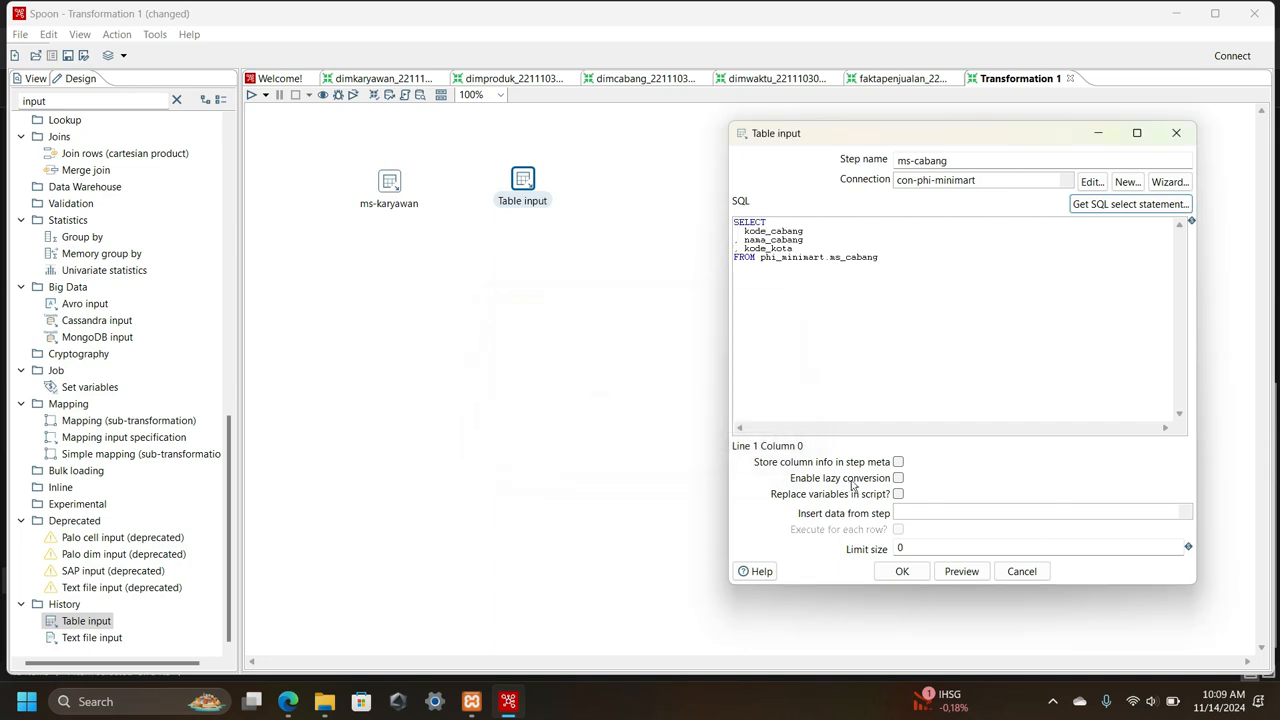
{"action": "left_click", "coordinate": [906, 571]}
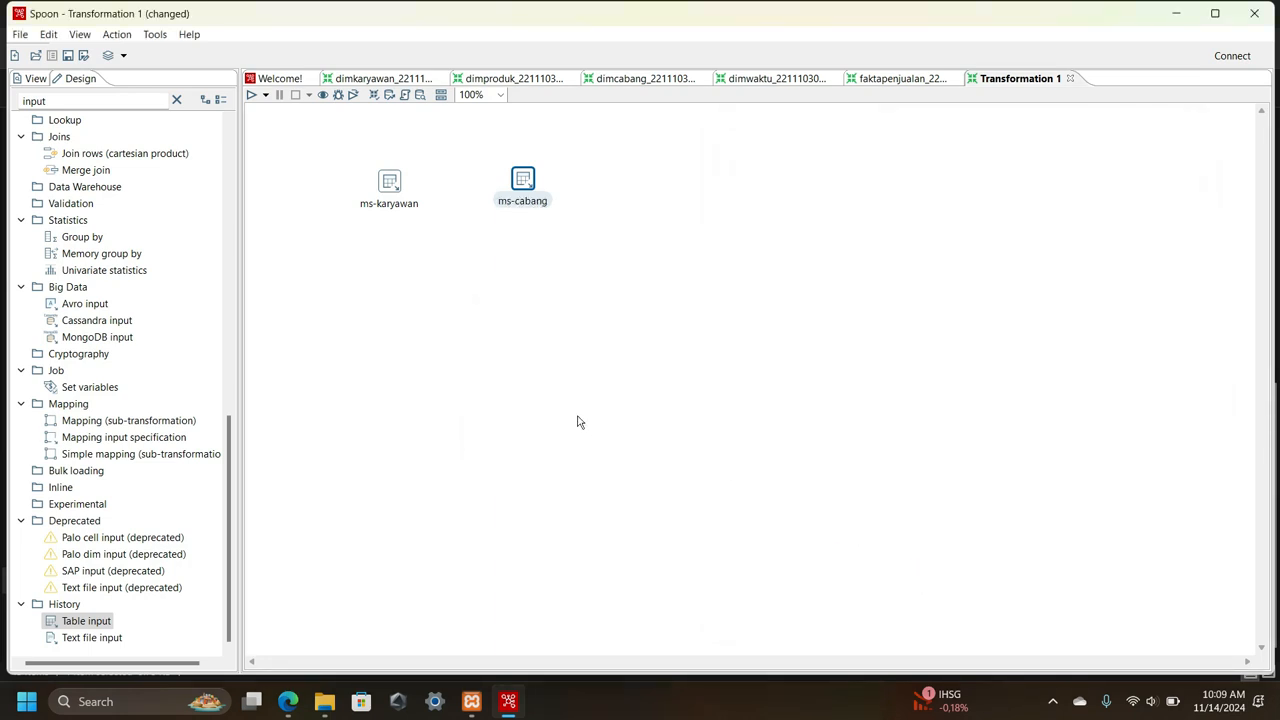
- Add a Stream lookup step fed by ms-cabang, place it below and between both inputs, and connect ms-karyawan to it
{"action": "left_click_drag", "start_coordinate": [75, 102], "coordinate": [22, 97]}
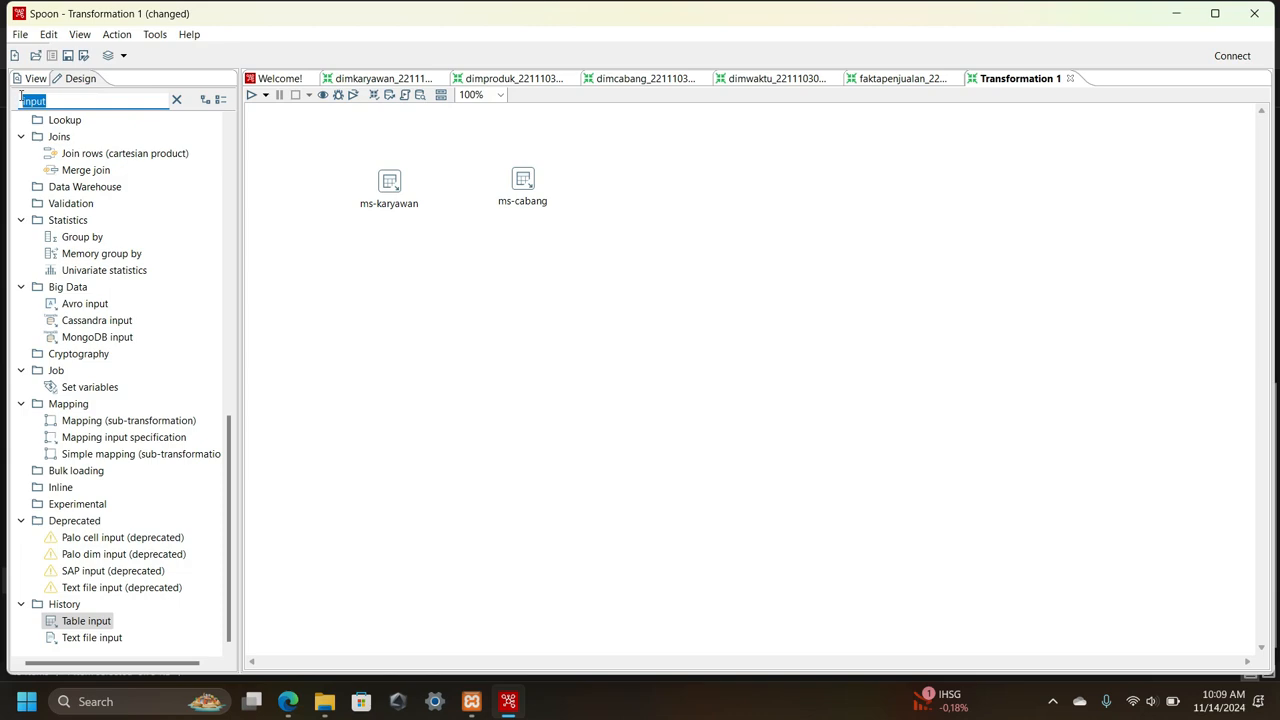
{"action": "type", "text": "stre"}
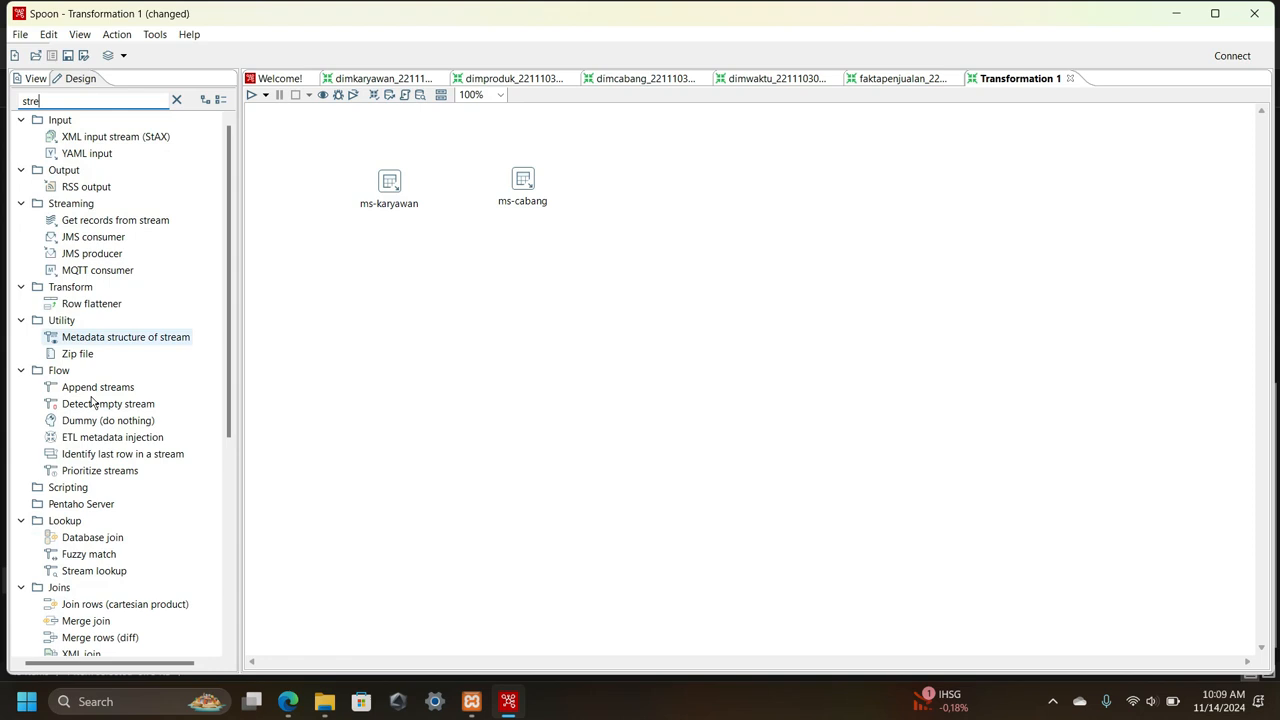
{"action": "scroll", "coordinate": [126, 534], "scroll_direction": "down", "scroll_amount": 10}
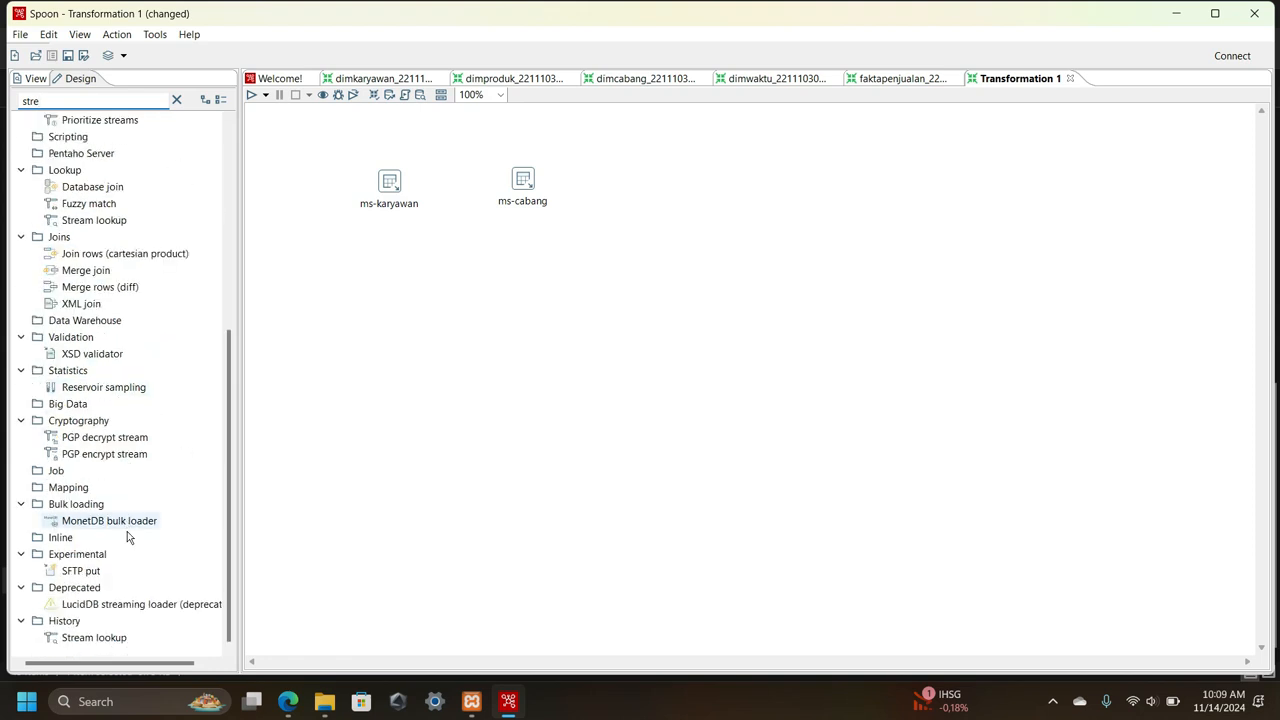
{"action": "double_click", "coordinate": [94, 638]}
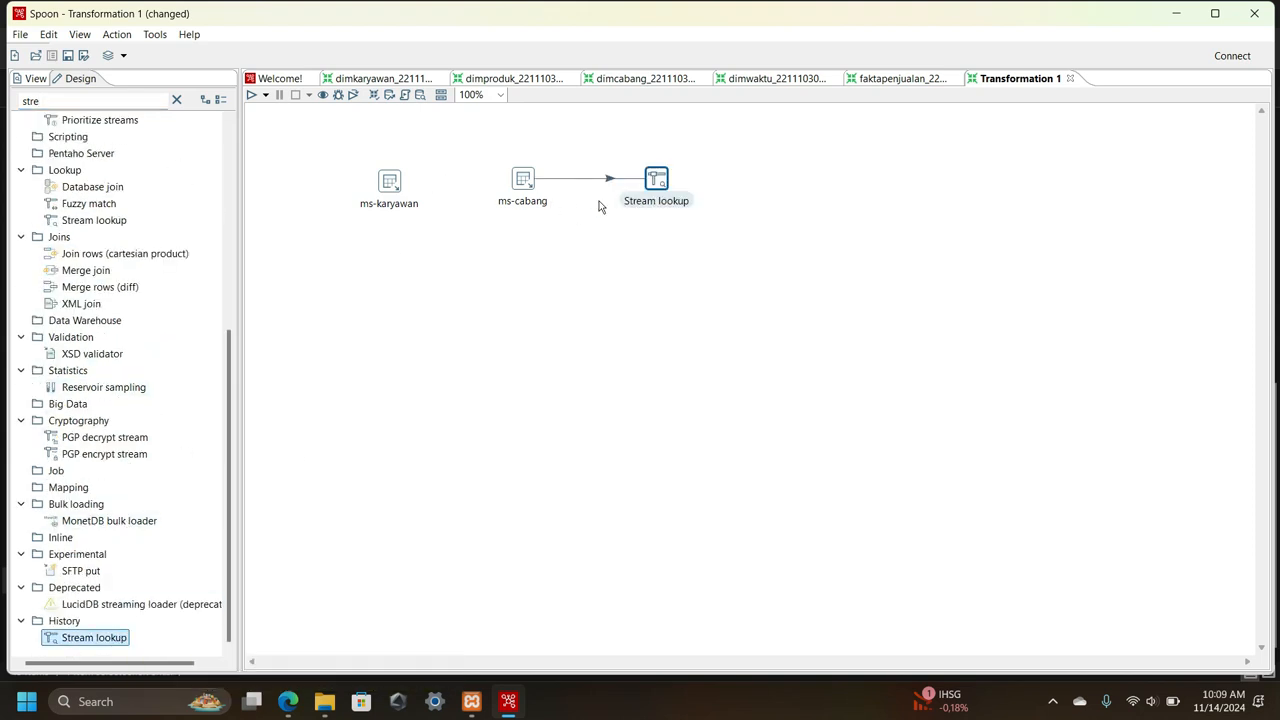
{"action": "left_click_drag", "start_coordinate": [656, 184], "coordinate": [466, 268]}
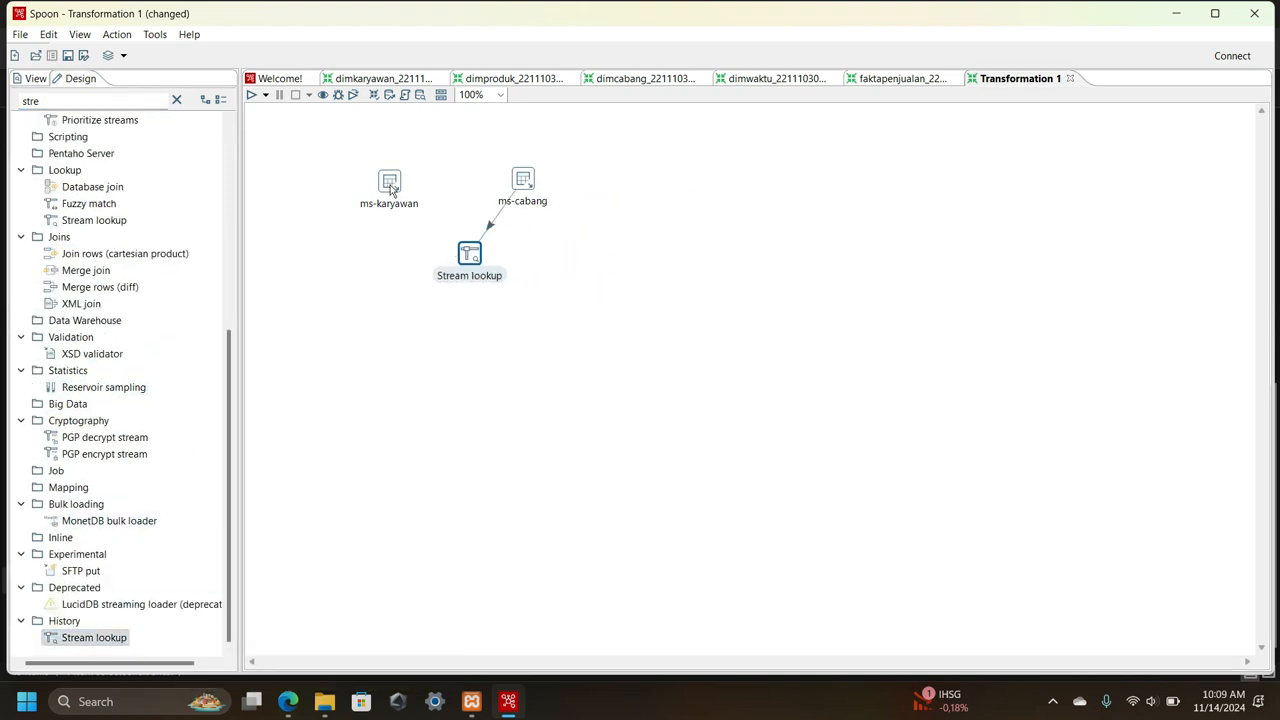
{"action": "mouse_move", "coordinate": [392, 190]}
{"action": "left_click_drag", "start_coordinate": [406, 226], "coordinate": [470, 255]}
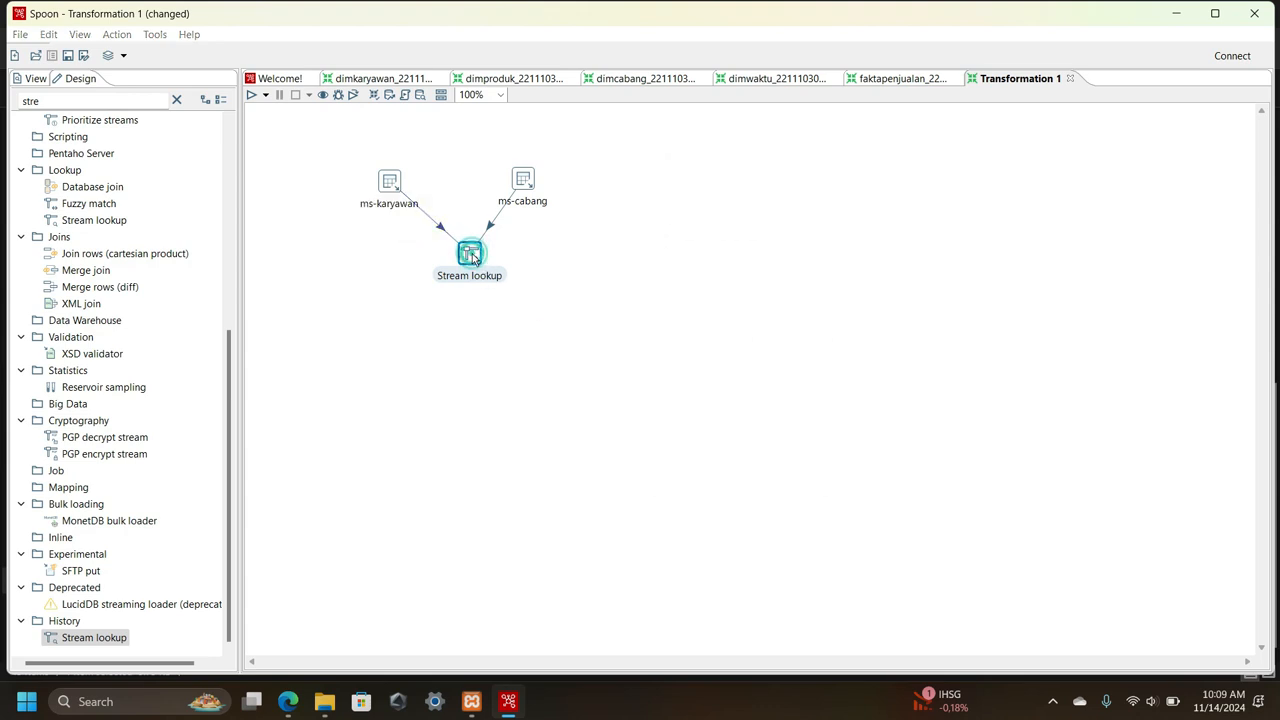
- Rename the Stream lookup step cabang-karyawan and set its lookup step to ms-cabang
{"action": "double_click", "coordinate": [472, 253]}
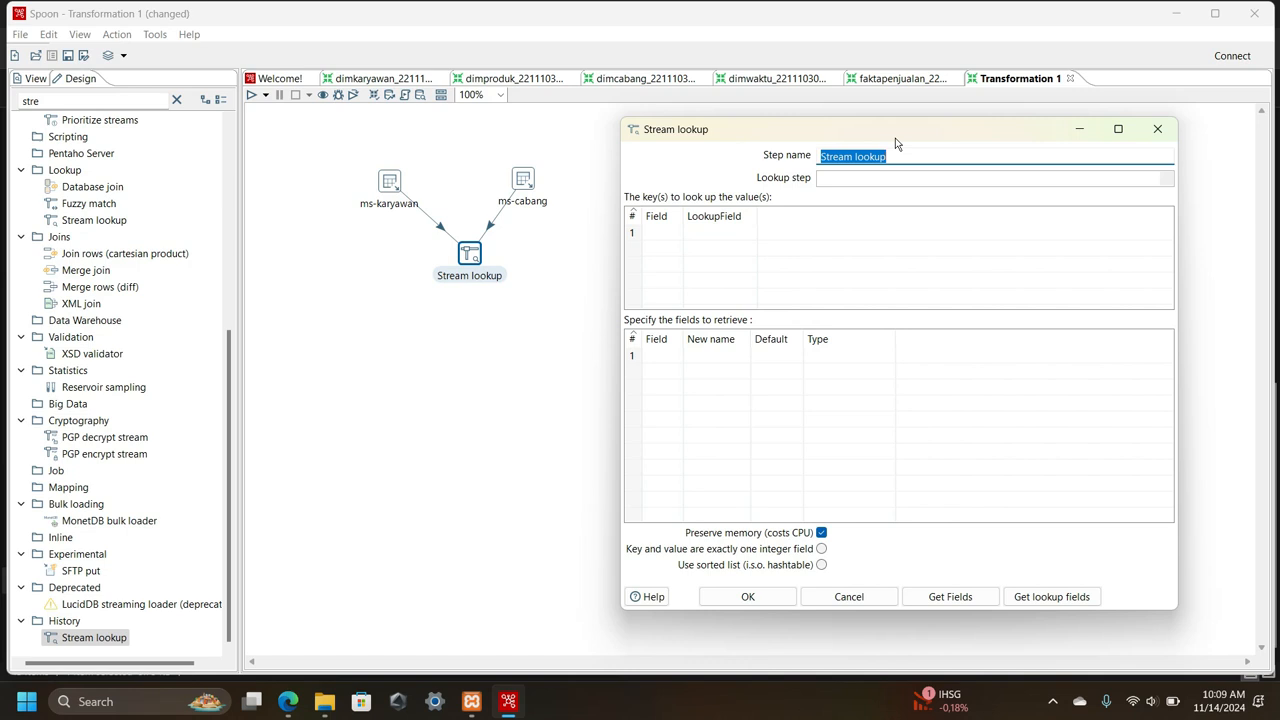
{"action": "type", "text": "cabang"}
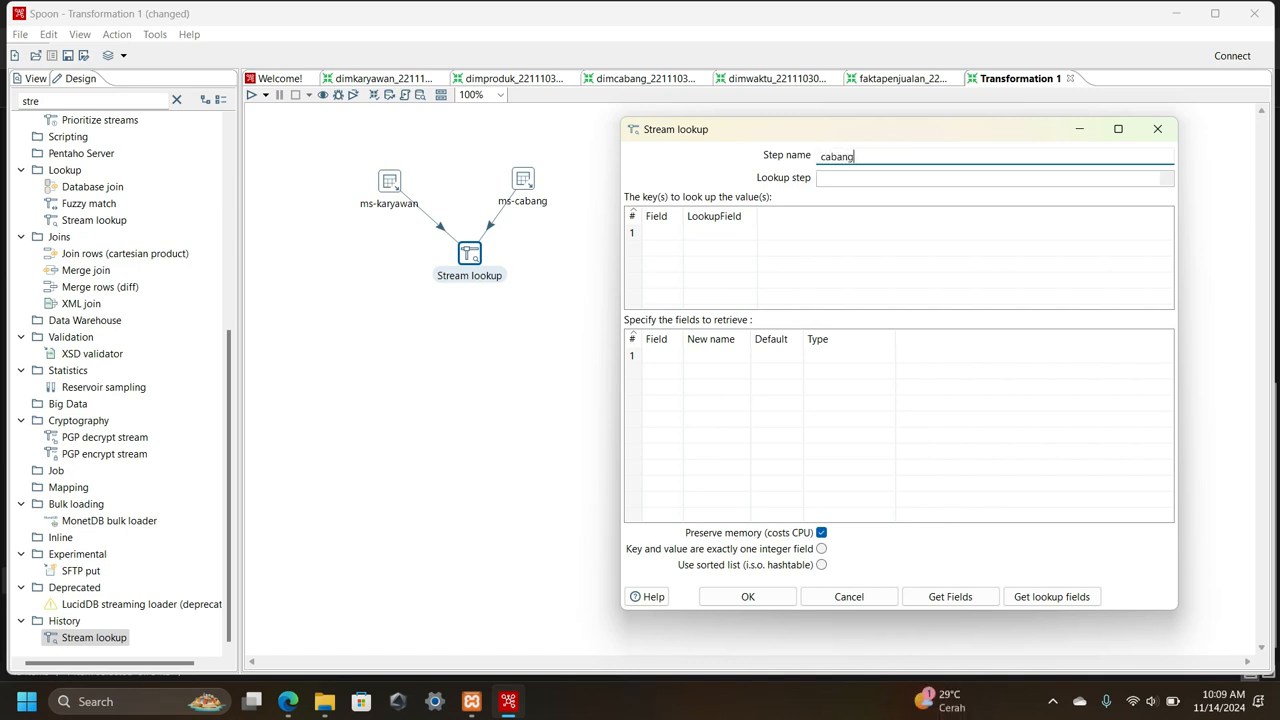
{"action": "type", "text": "-ka"}
{"action": "type", "text": "r"}
{"action": "key", "text": "BackSpace"}
{"action": "type", "text": "aryawan"}
{"action": "left_click", "coordinate": [1167, 179]}
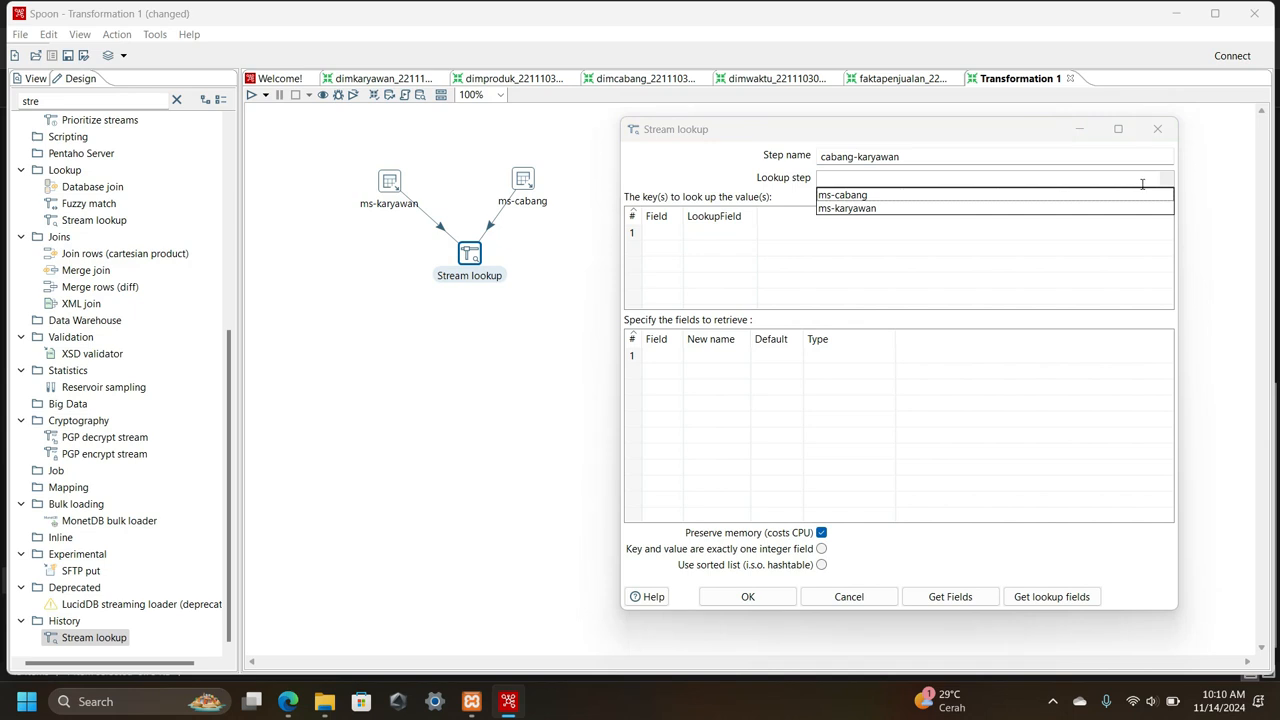
{"action": "left_click", "coordinate": [900, 195]}
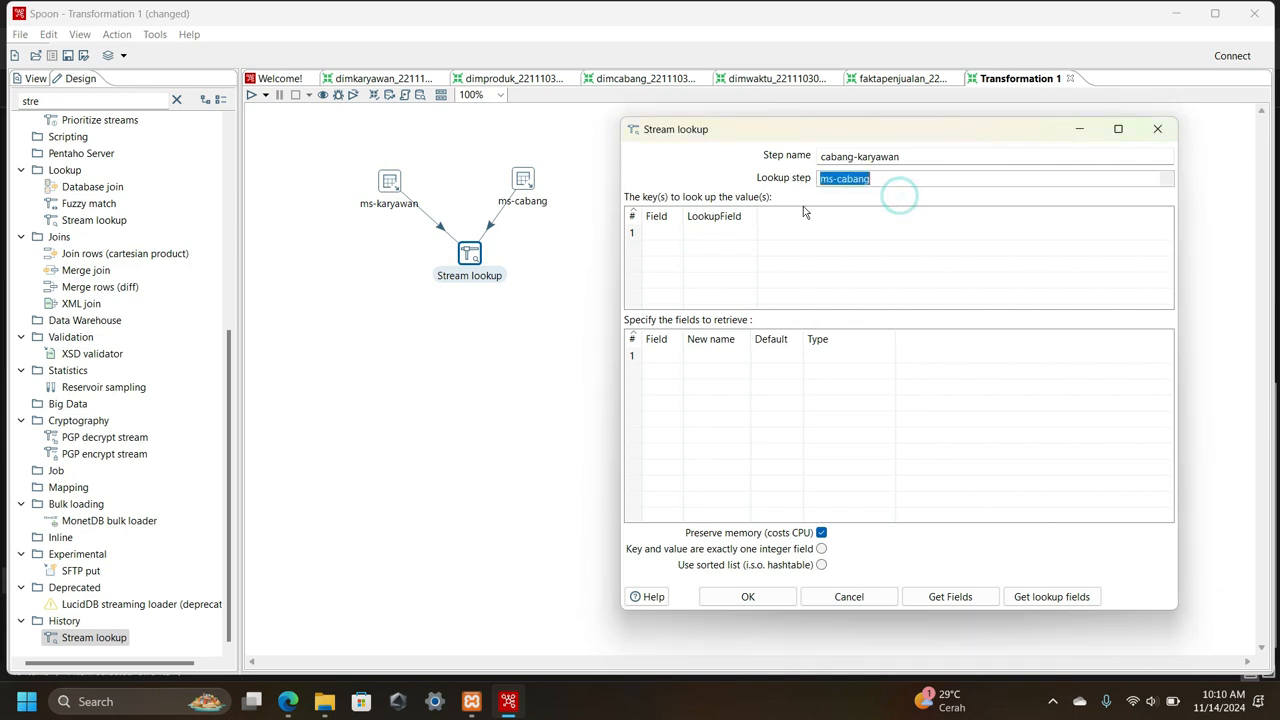
- Load the lookup fields from ms-cabang and match the key field kode_cabang to the lookup field kode_cabang
{"action": "left_click", "coordinate": [1083, 598]}
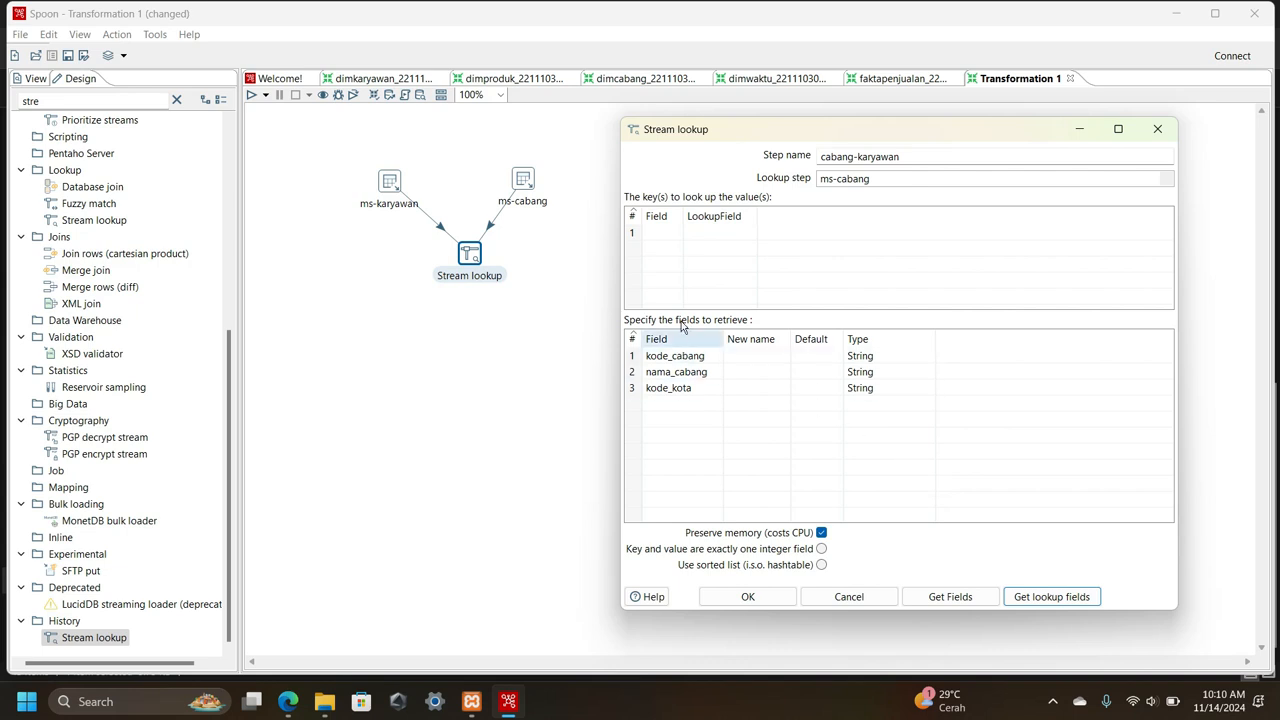
{"action": "left_click", "coordinate": [680, 232]}
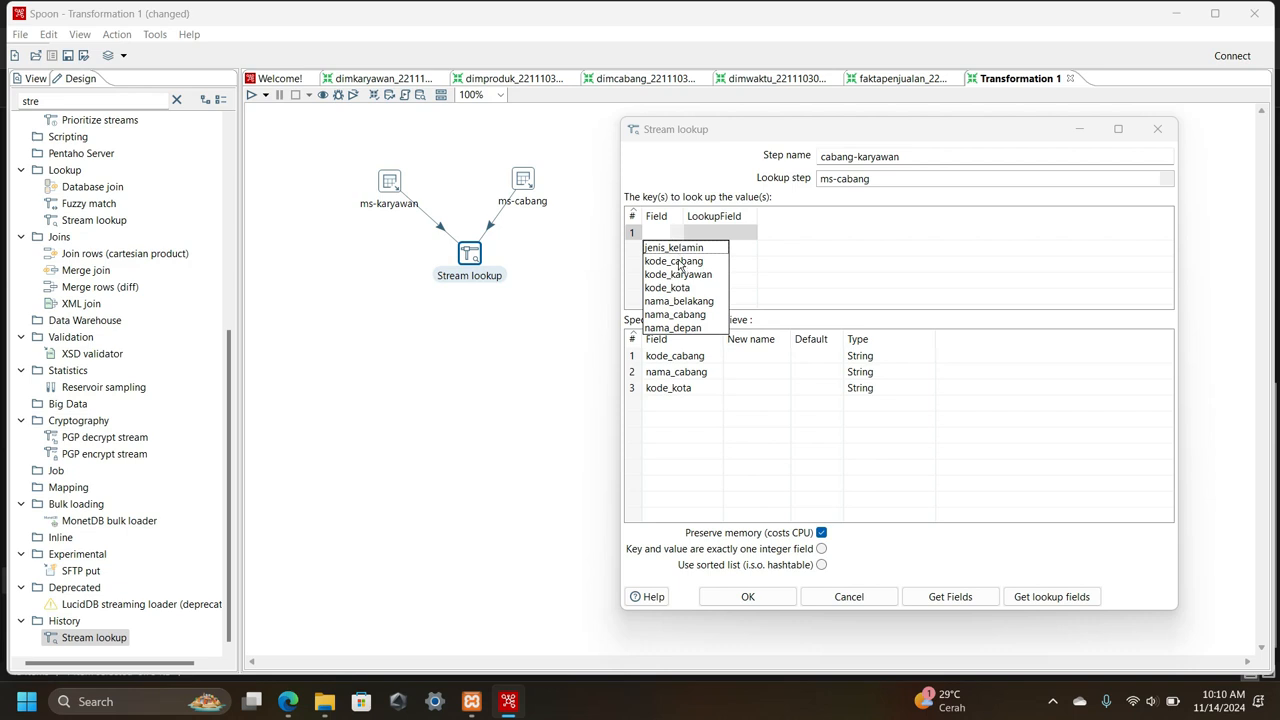
{"action": "left_click", "coordinate": [680, 261]}
{"action": "left_click", "coordinate": [750, 233]}
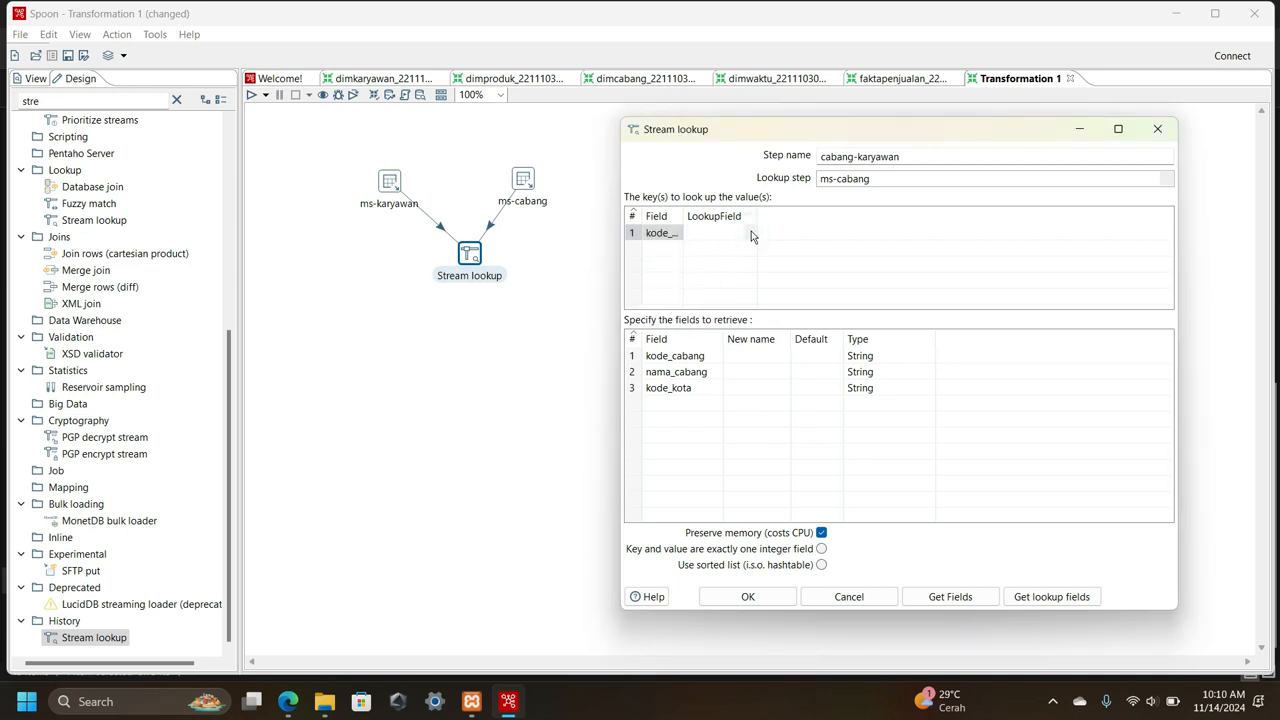
{"action": "left_click", "coordinate": [752, 234]}
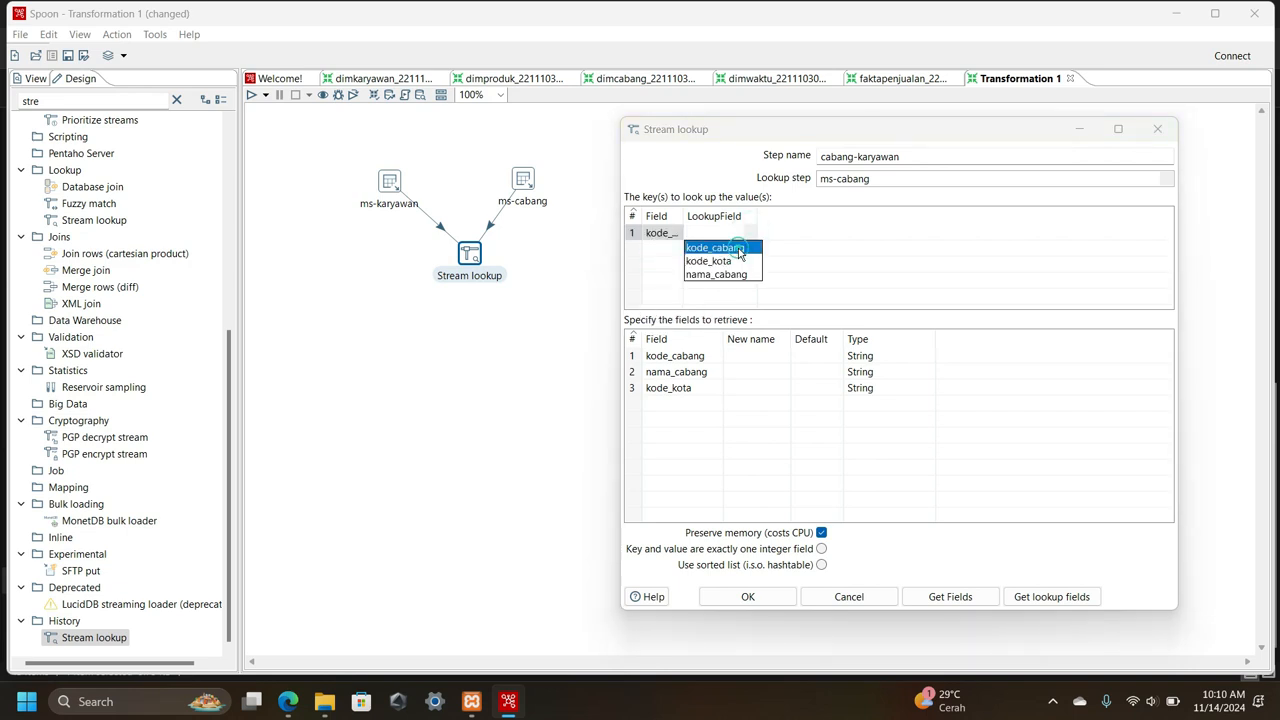
{"action": "left_click", "coordinate": [712, 248]}
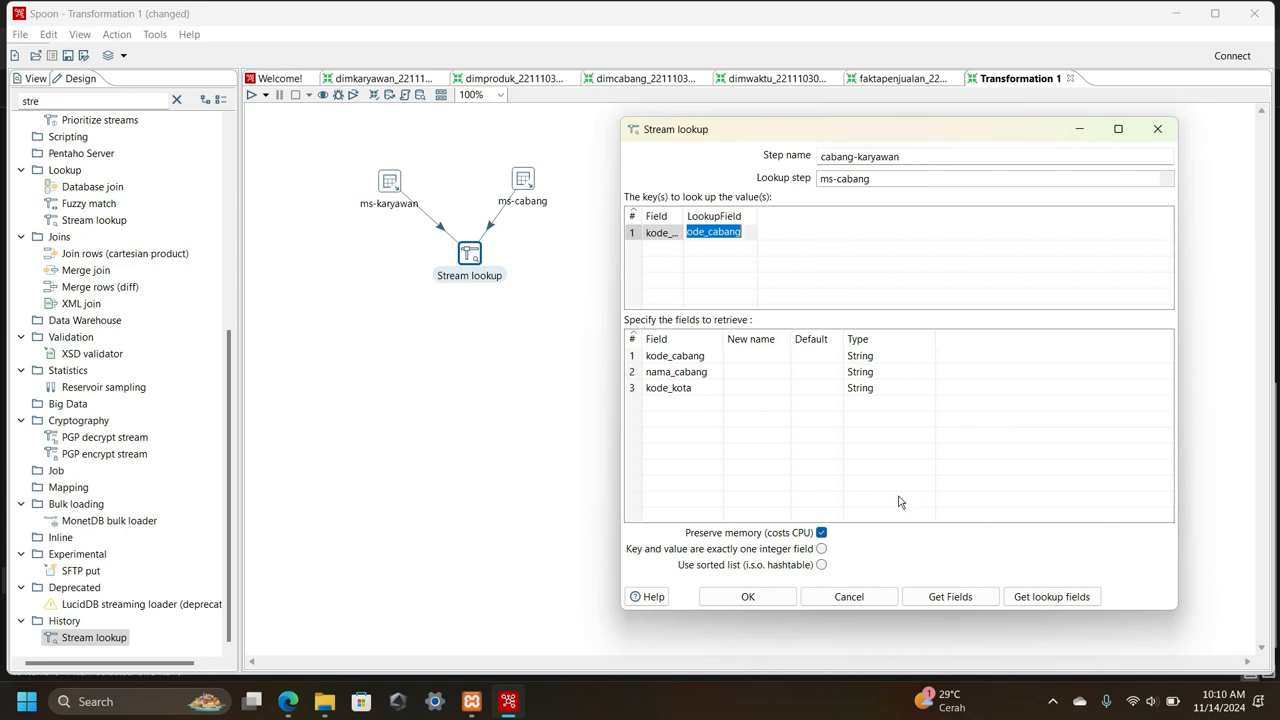
- Give the retrieved nama_cabang field the new name nama_area_cabang, remove kode_kota from the retrieved fields, and save the lookup step
{"action": "left_click", "coordinate": [743, 375]}
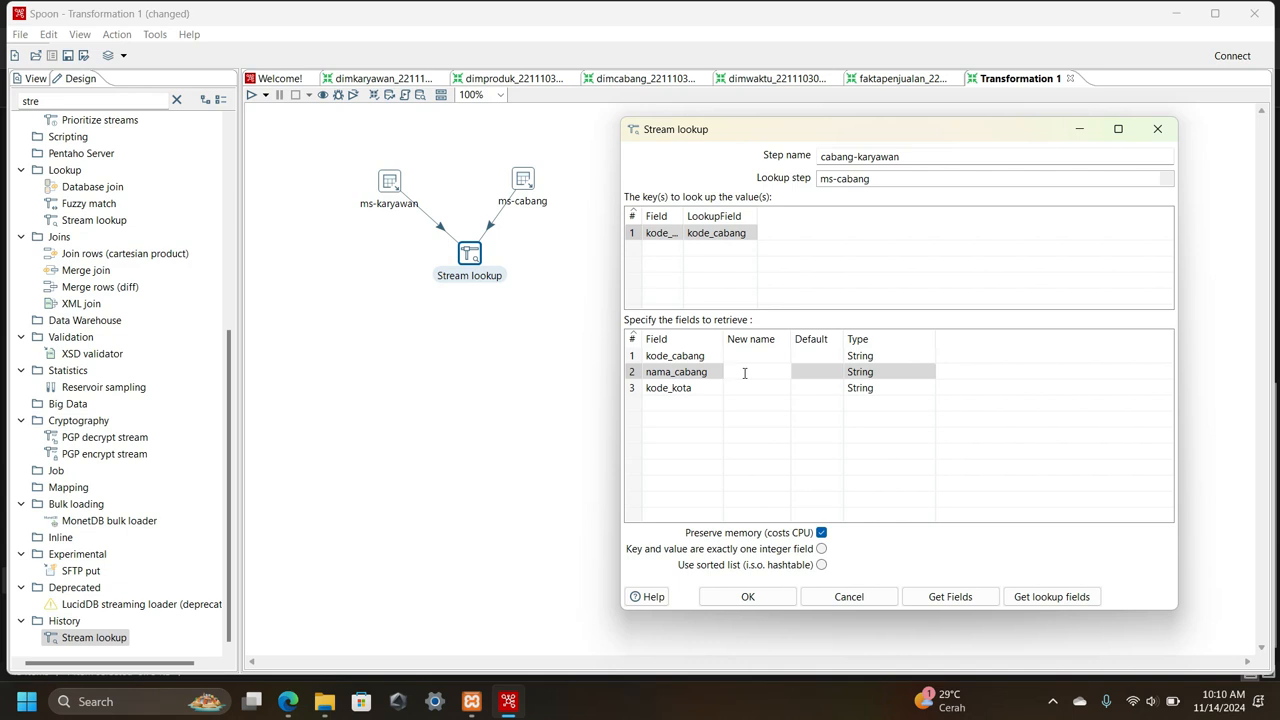
{"action": "type", "text": "nama_area_cabang"}
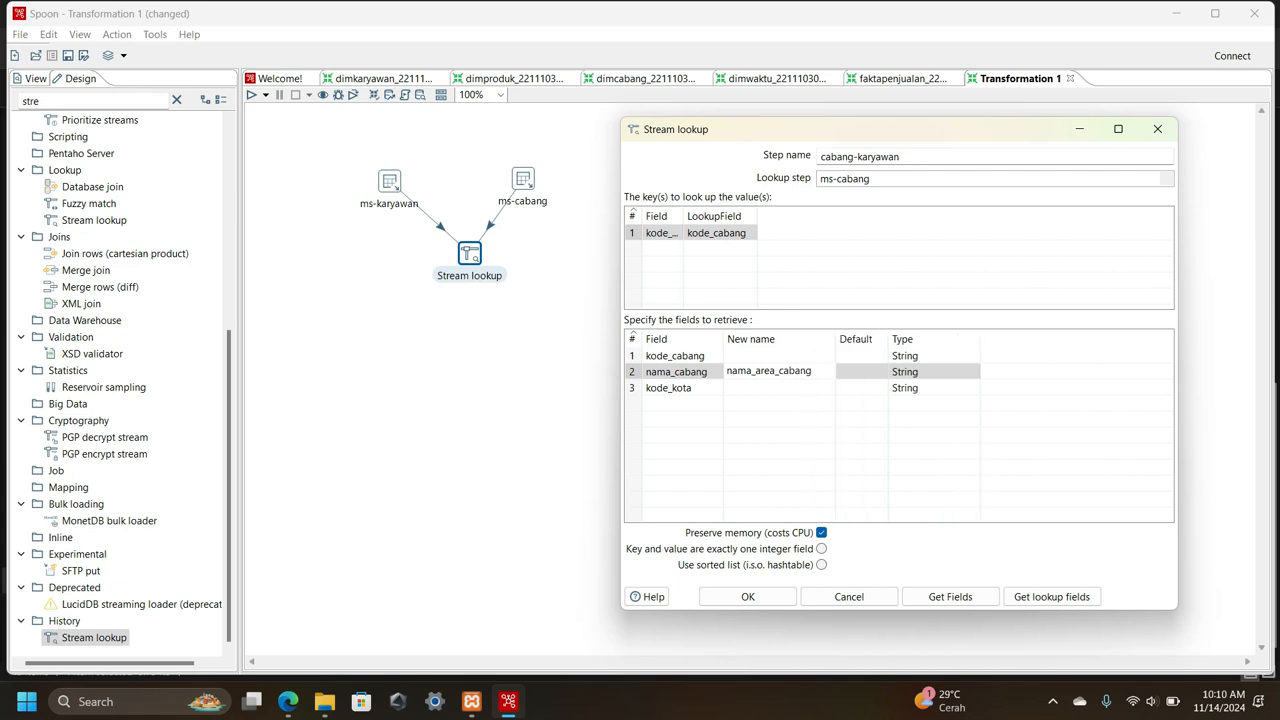
{"action": "right_click", "coordinate": [656, 393]}
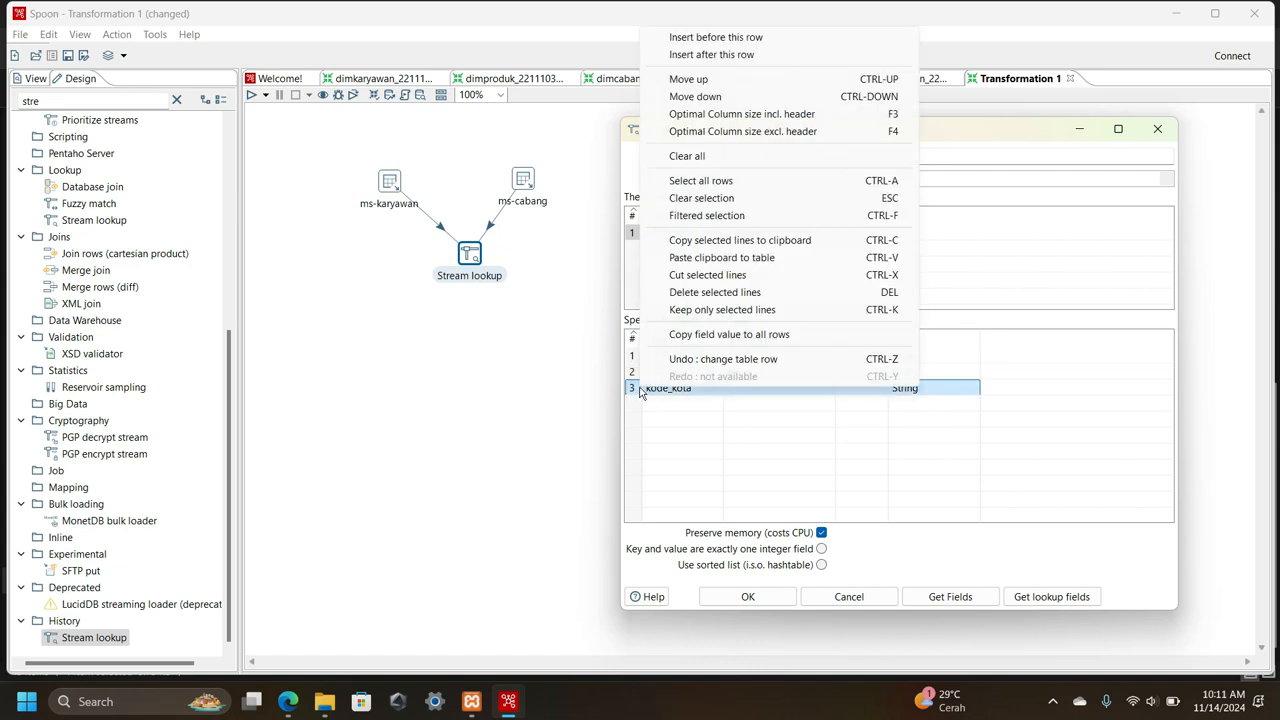
{"action": "left_click", "coordinate": [634, 390]}
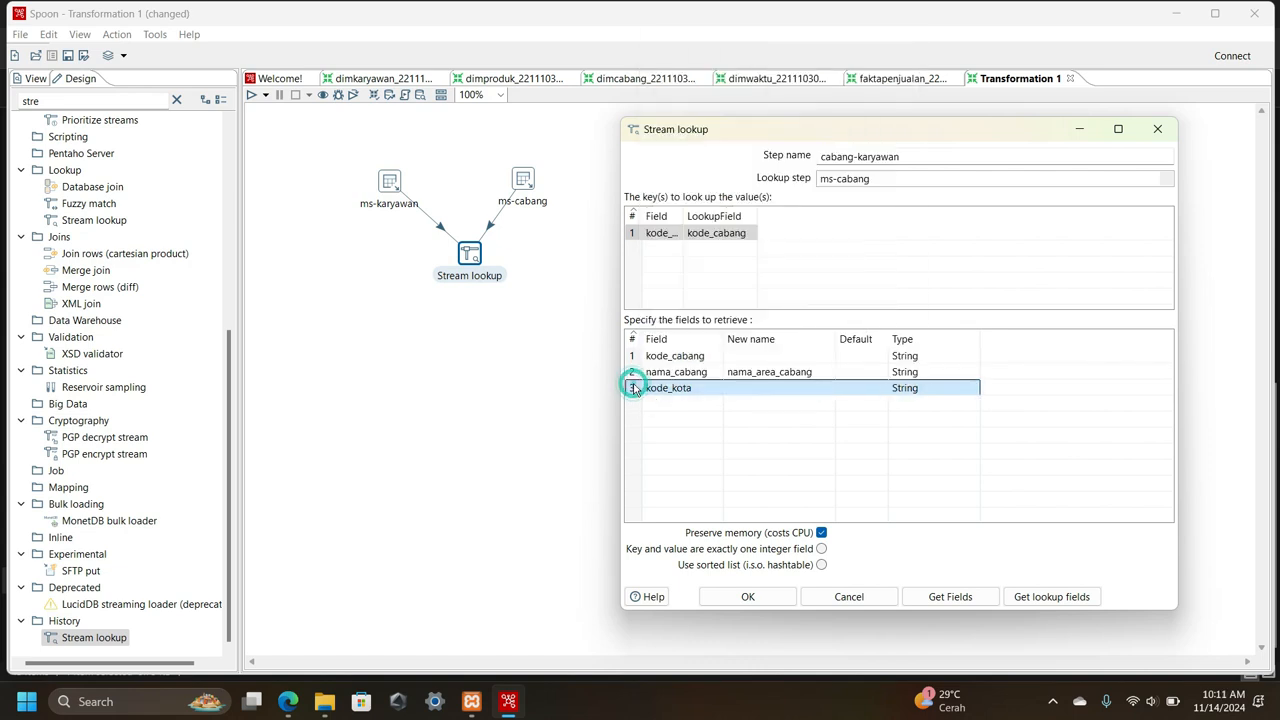
{"action": "key", "text": "Delete"}
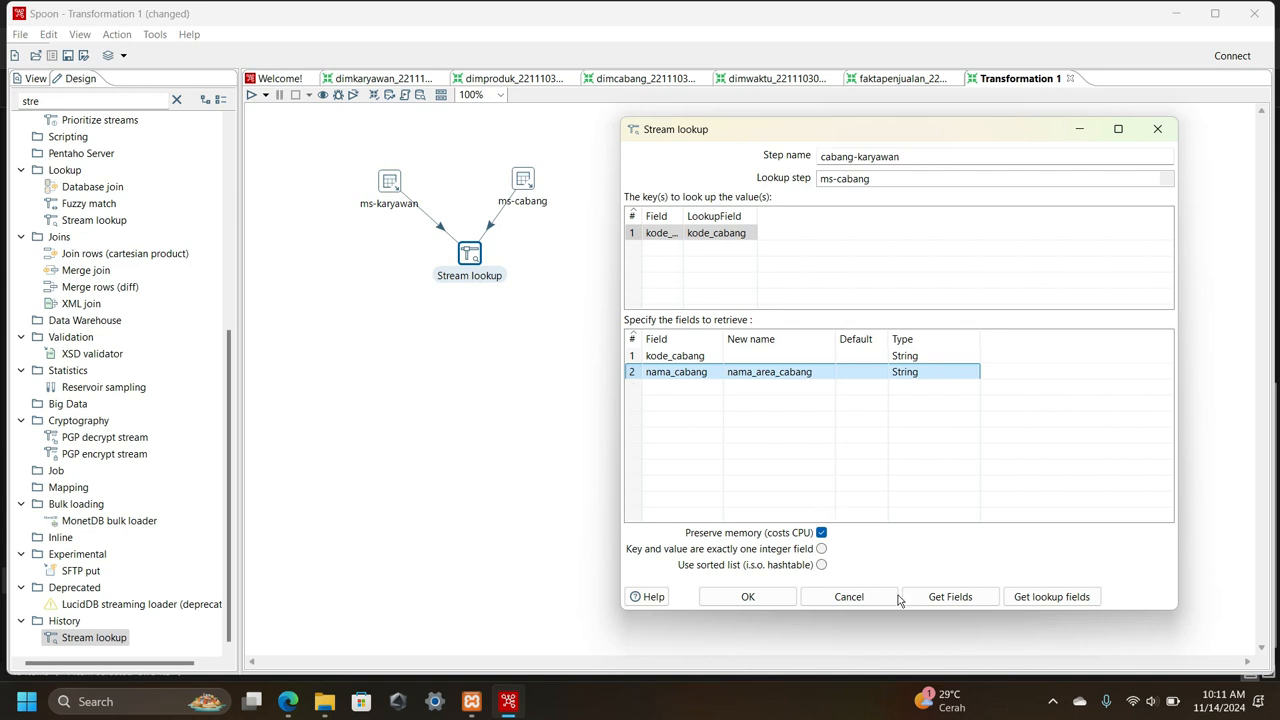
{"action": "left_click", "coordinate": [748, 596]}
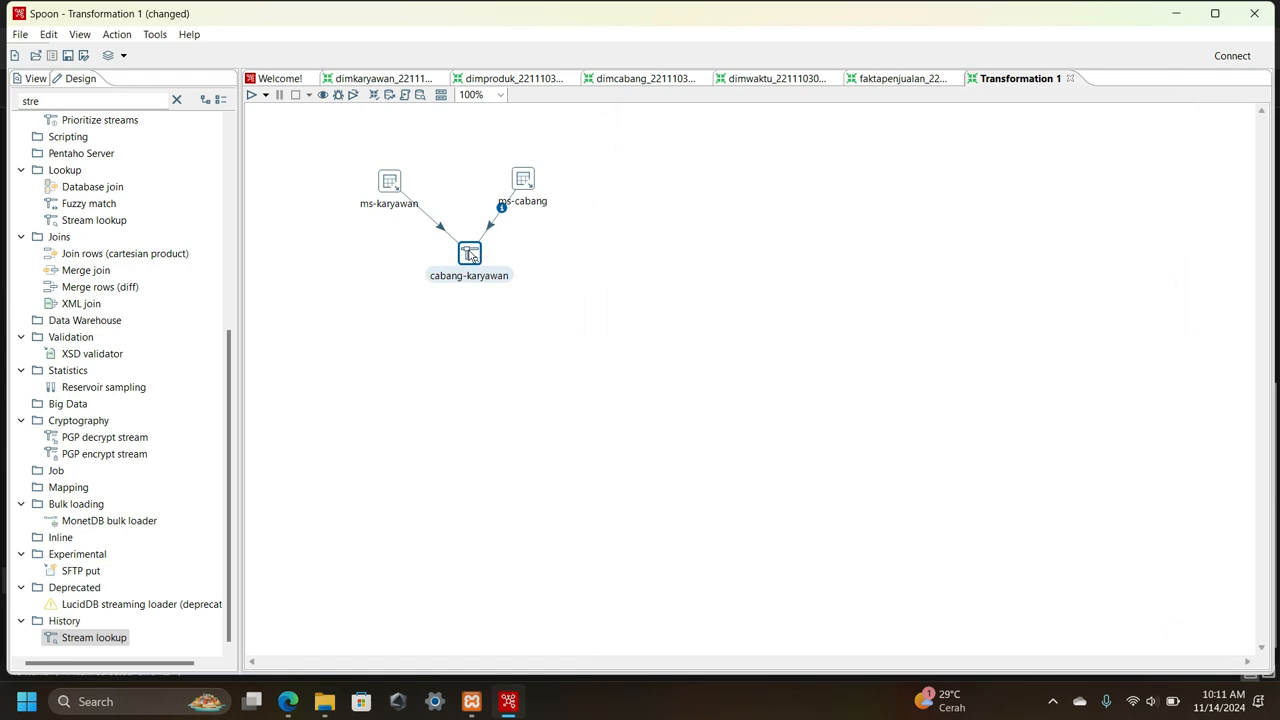
- Preview the output rows of the cabang-karyawan step with a quick launch and close the preview
{"action": "right_click", "coordinate": [470, 254]}
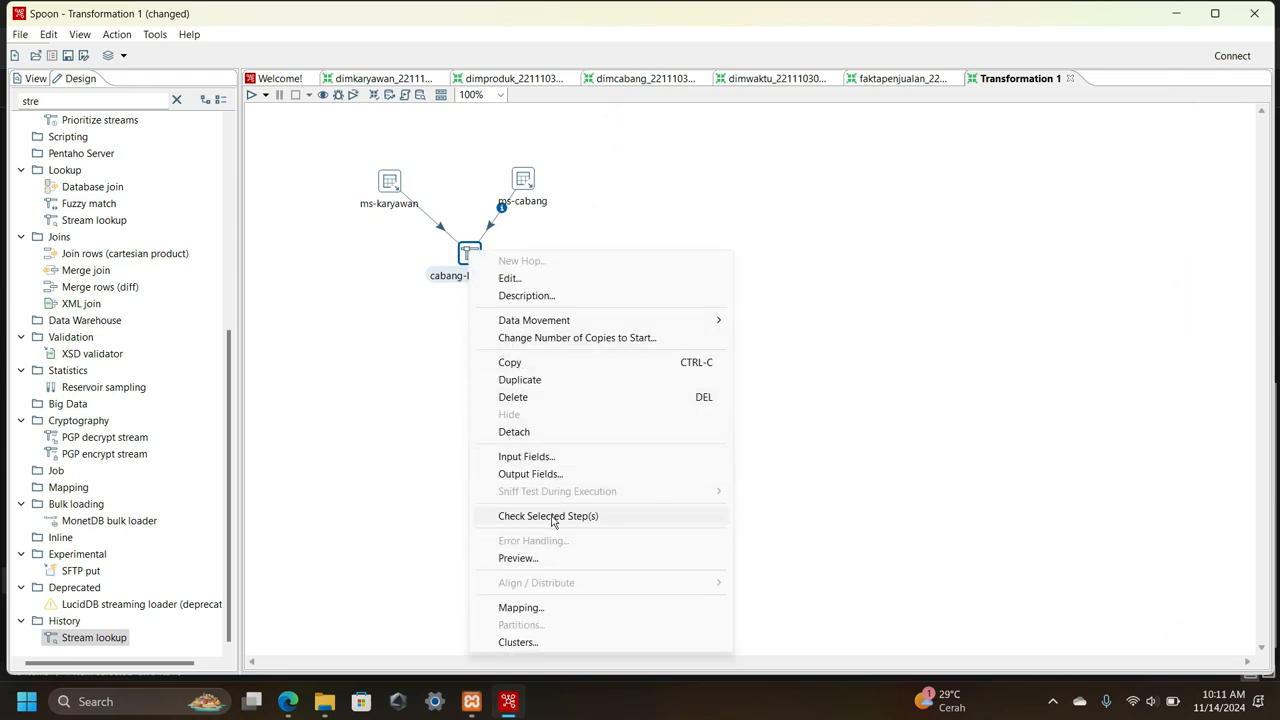
{"action": "left_click", "coordinate": [555, 558]}
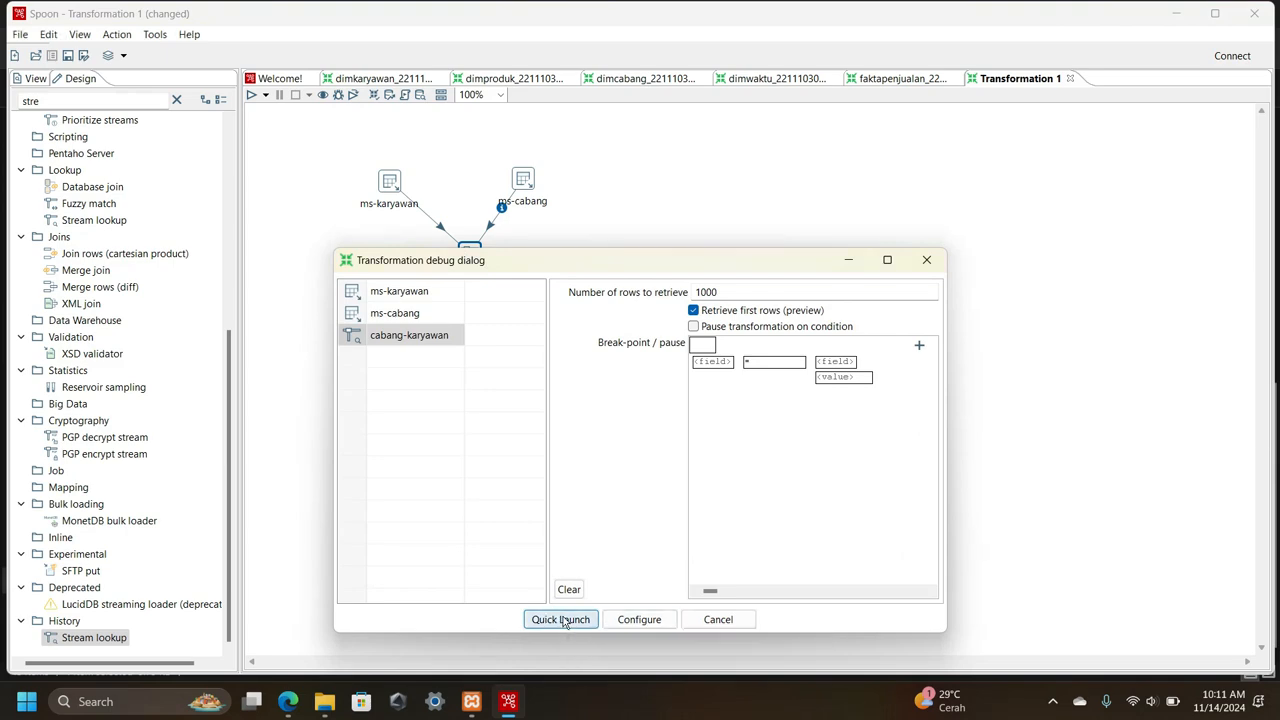
{"action": "left_click", "coordinate": [561, 619]}
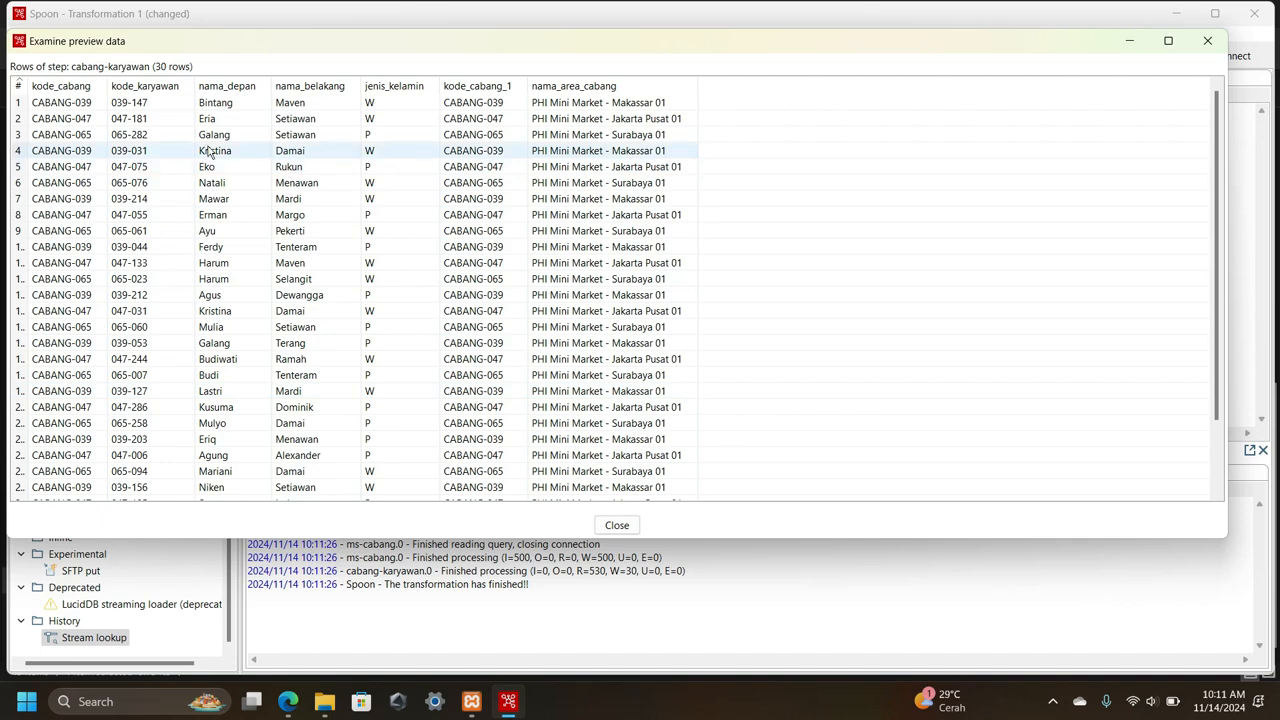
{"action": "scroll", "coordinate": [615, 474], "scroll_direction": "down", "scroll_amount": 2}
{"action": "left_click", "coordinate": [612, 526]}
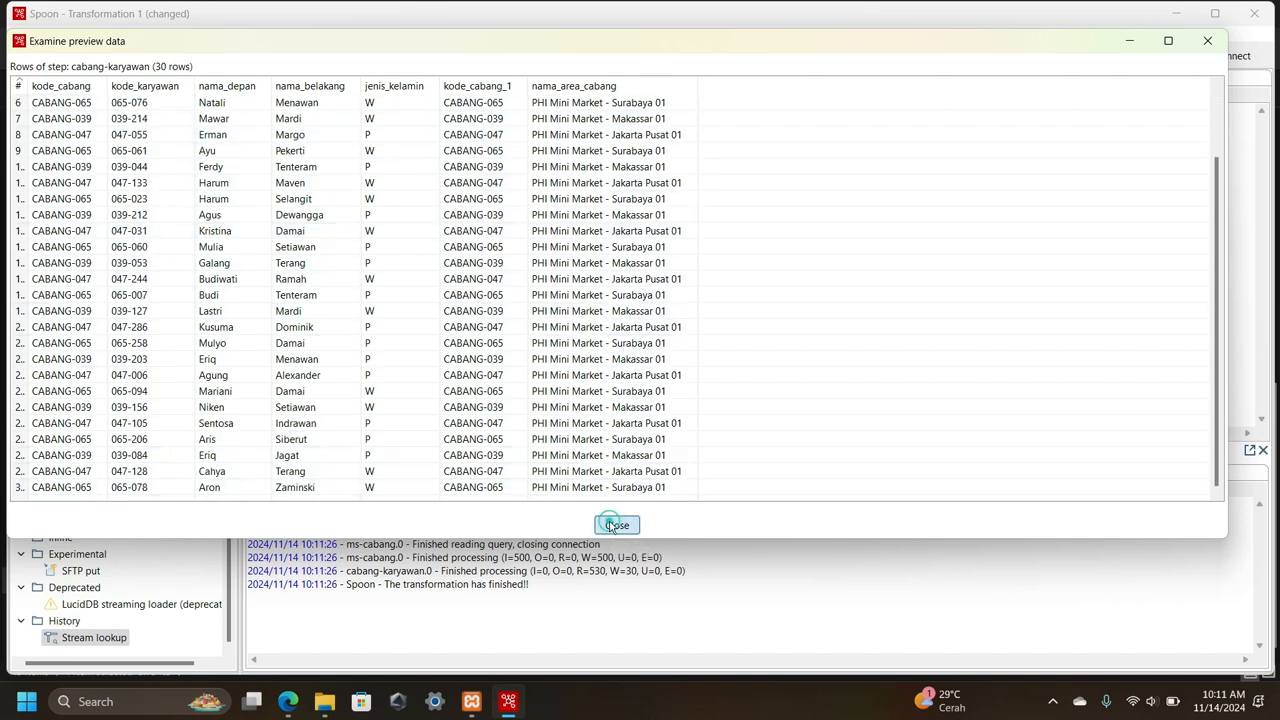
{"action": "left_click", "coordinate": [886, 358]}
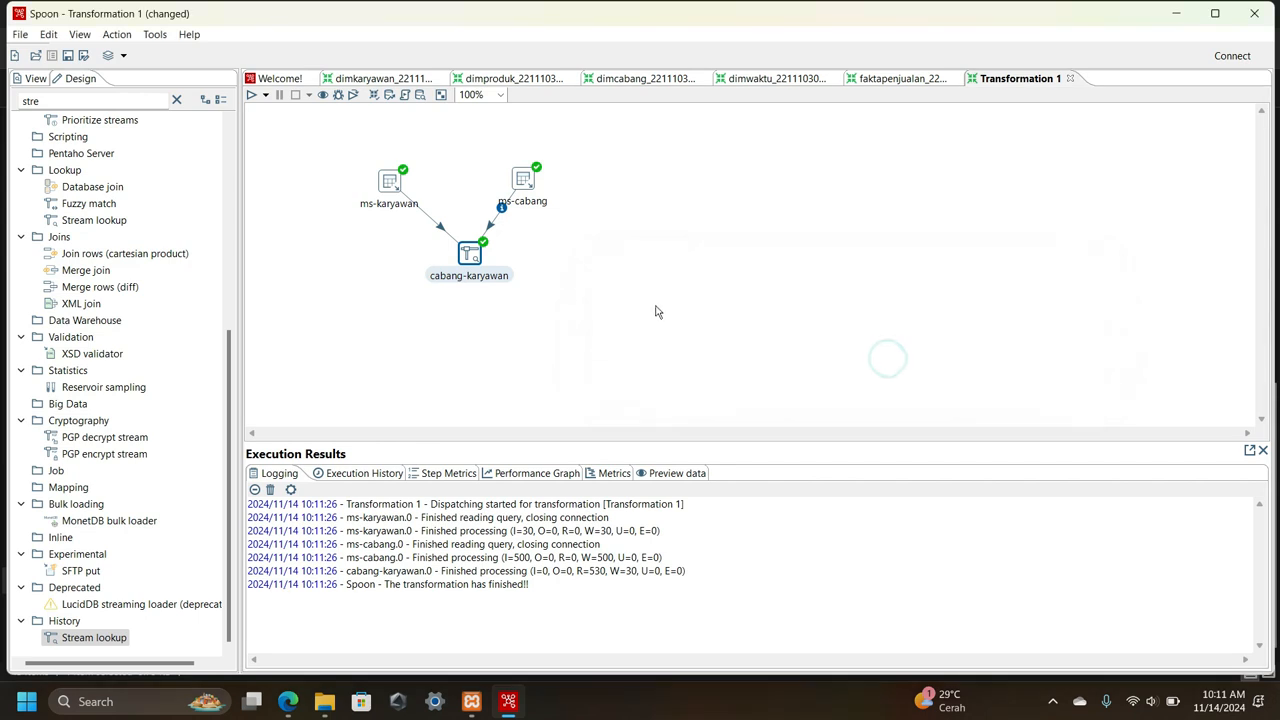
{"action": "left_click", "coordinate": [641, 298]}
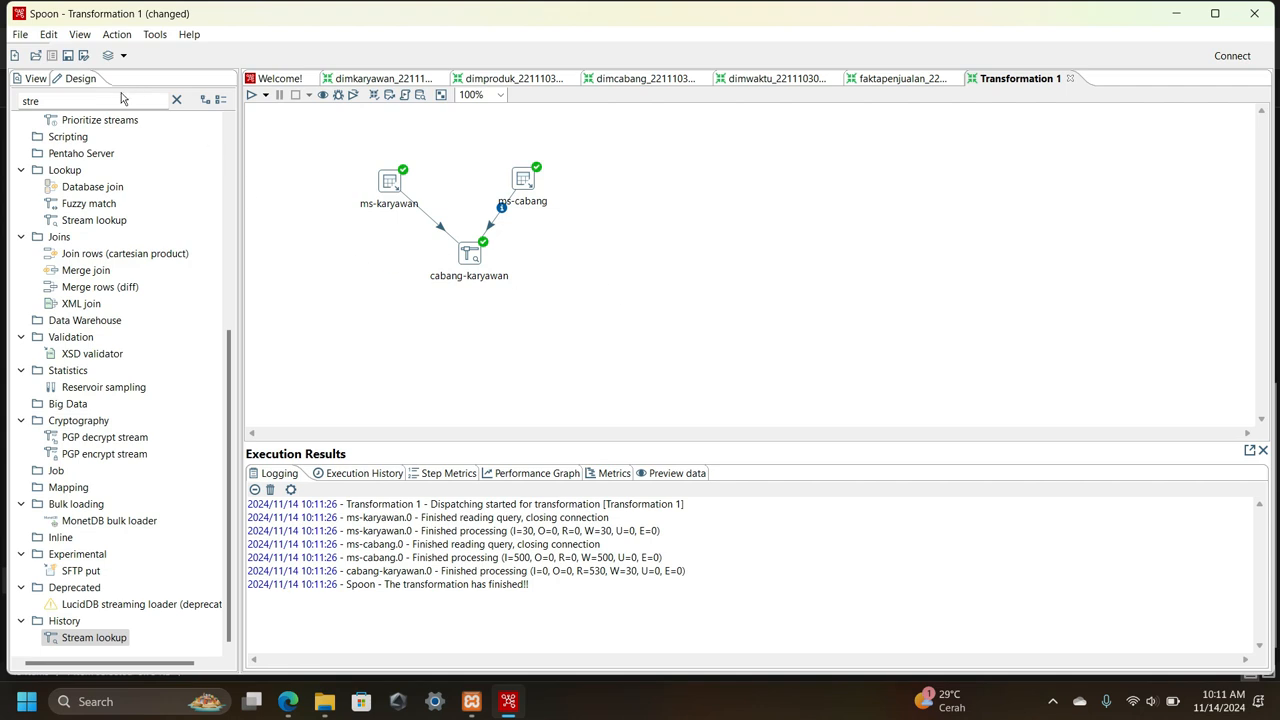
- Add a Concat fields step fed by cabang-karyawan and place it directly below that step
{"action": "left_click", "coordinate": [469, 304]}
{"action": "left_click", "coordinate": [60, 102]}
{"action": "left_click_drag", "start_coordinate": [58, 103], "coordinate": [19, 108]}
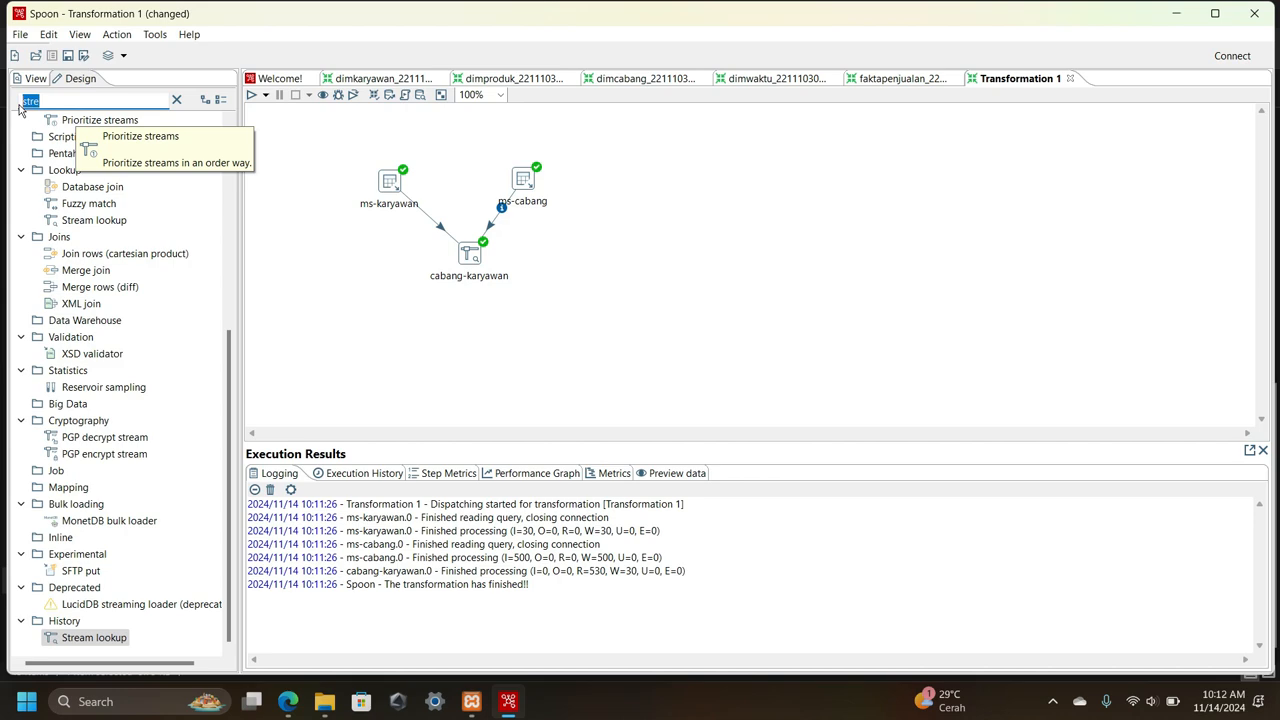
{"action": "type", "text": "con"}
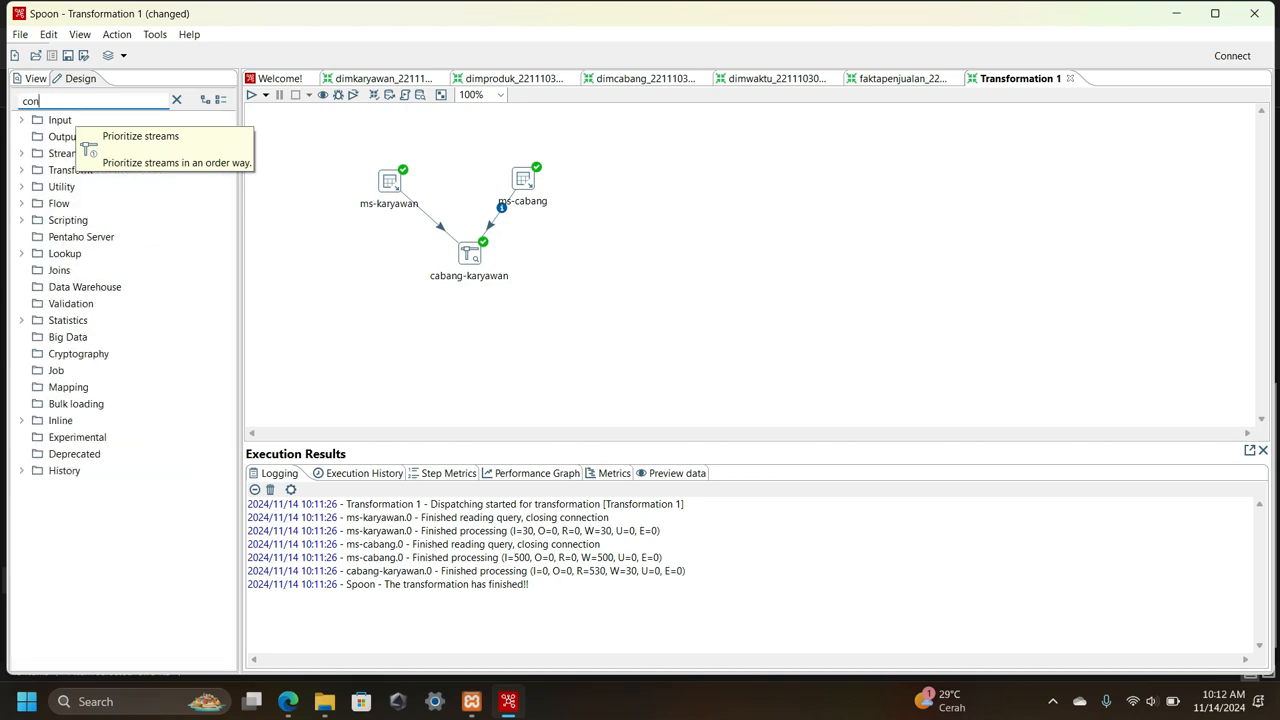
{"action": "scroll", "coordinate": [128, 520], "scroll_direction": "down", "scroll_amount": 4}
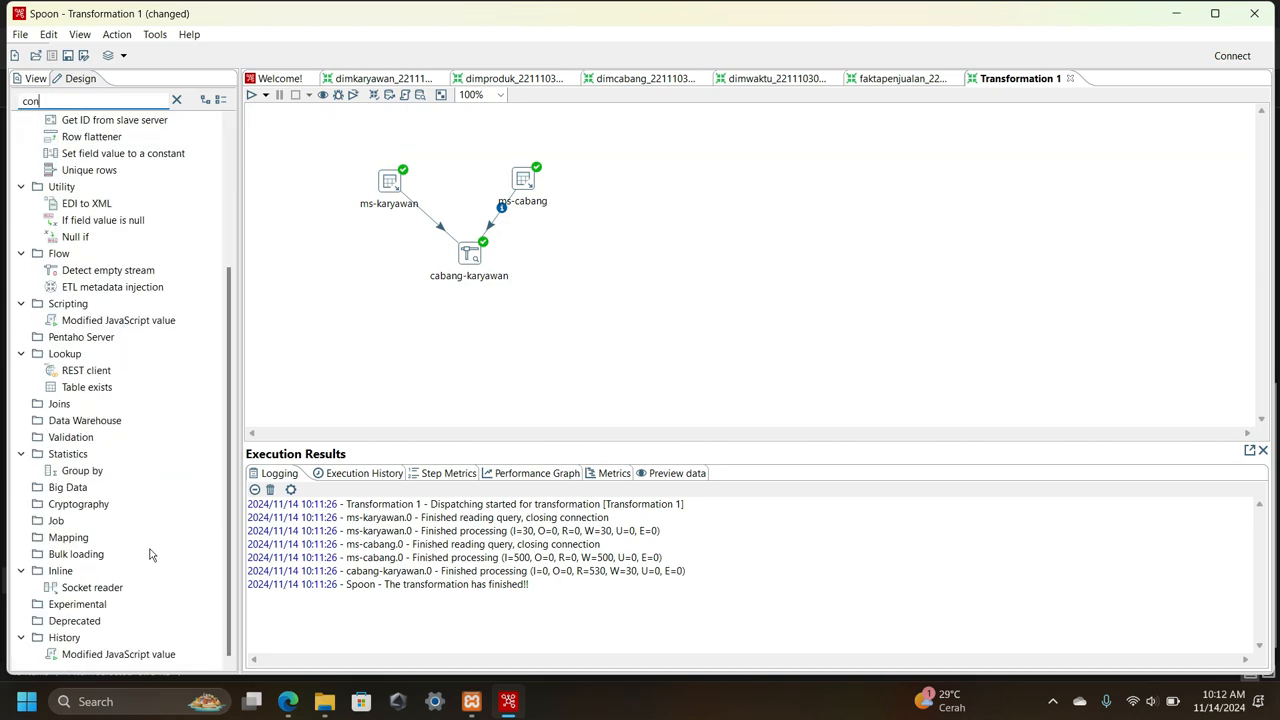
{"action": "type", "text": "ca"}
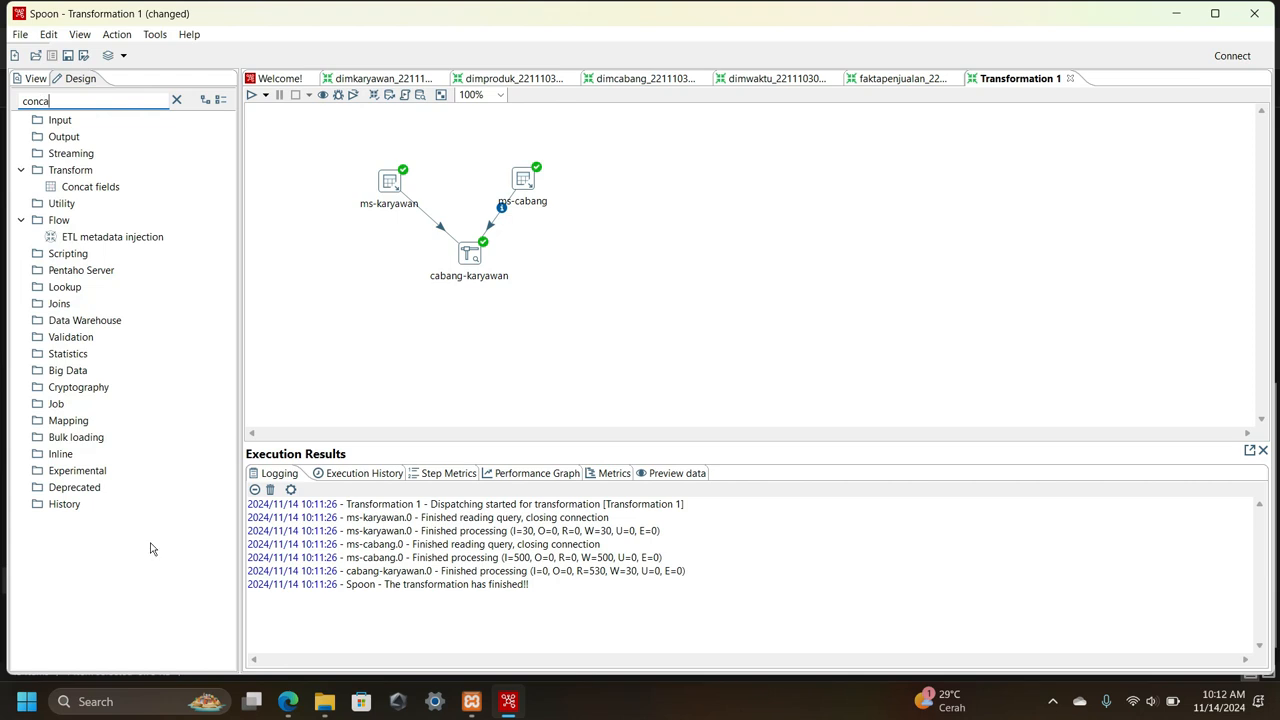
{"action": "double_click", "coordinate": [112, 188]}
{"action": "left_click_drag", "start_coordinate": [606, 258], "coordinate": [473, 322]}
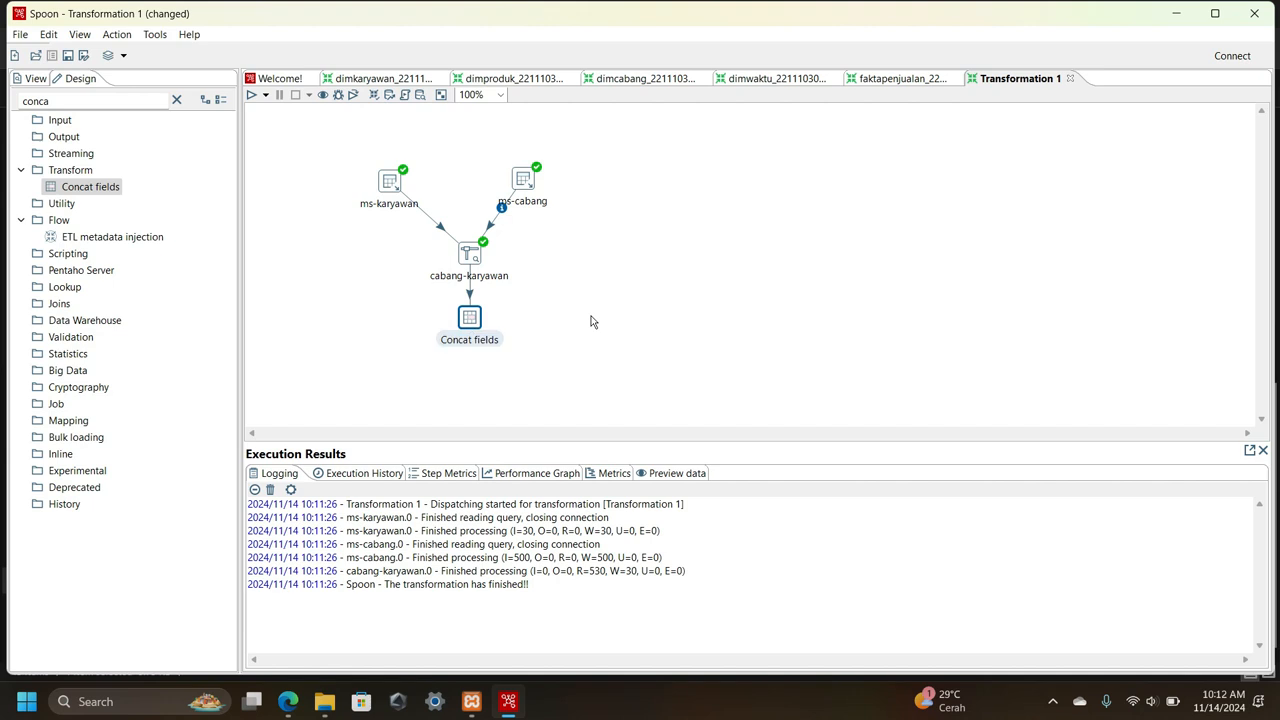
- Set both the step name and the target field name of the Concat fields step to nama_karyawan
{"action": "double_click", "coordinate": [470, 317]}
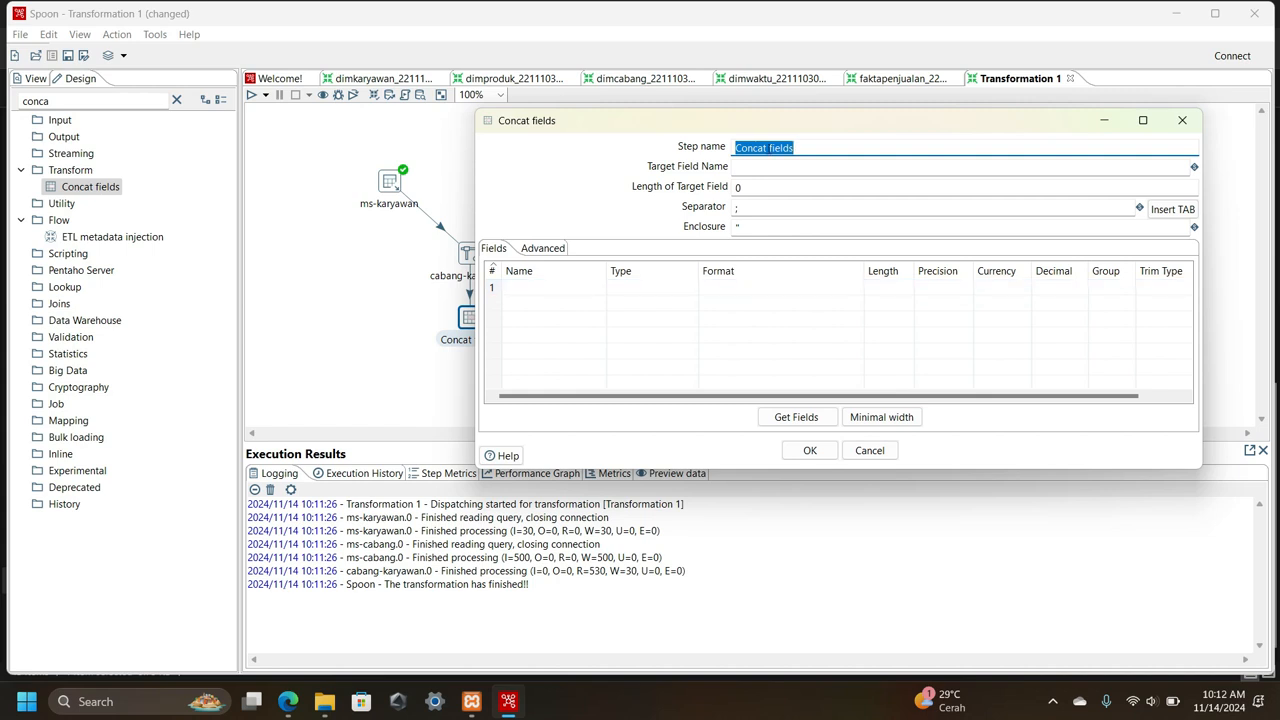
{"action": "type", "text": "nama_karyawan"}
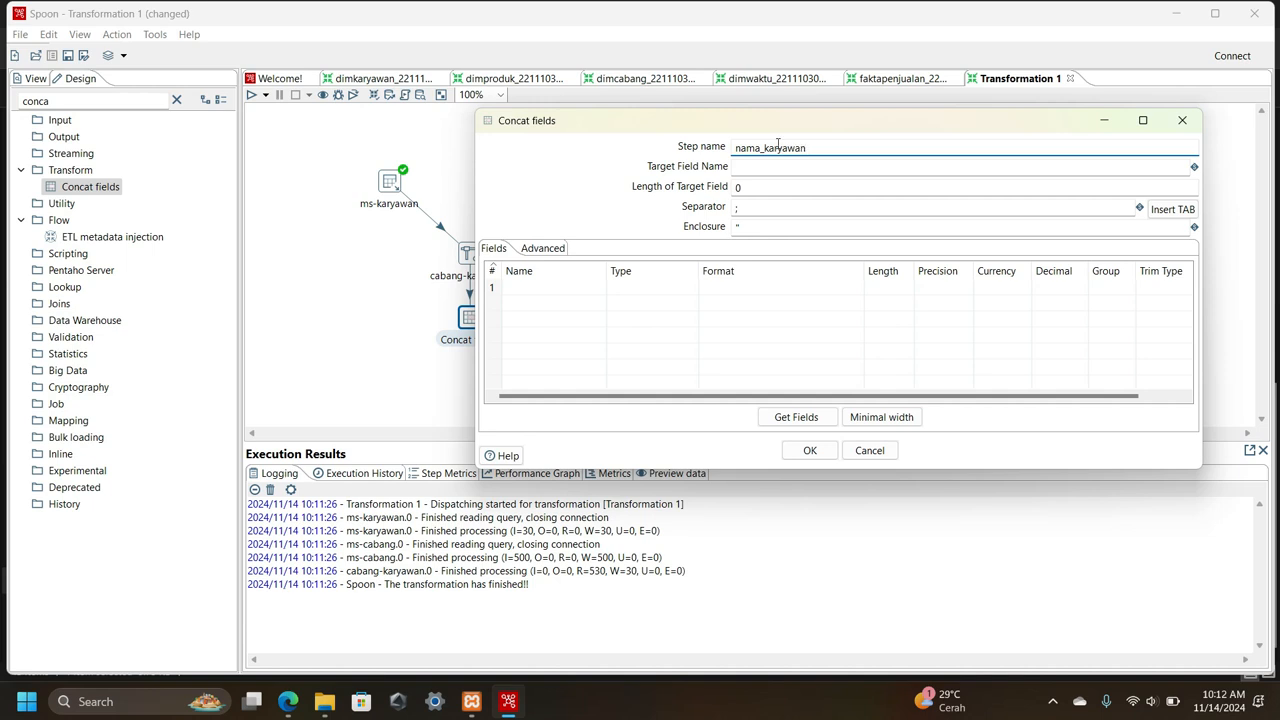
{"action": "left_click", "coordinate": [813, 168]}
{"action": "type", "text": "nam"}
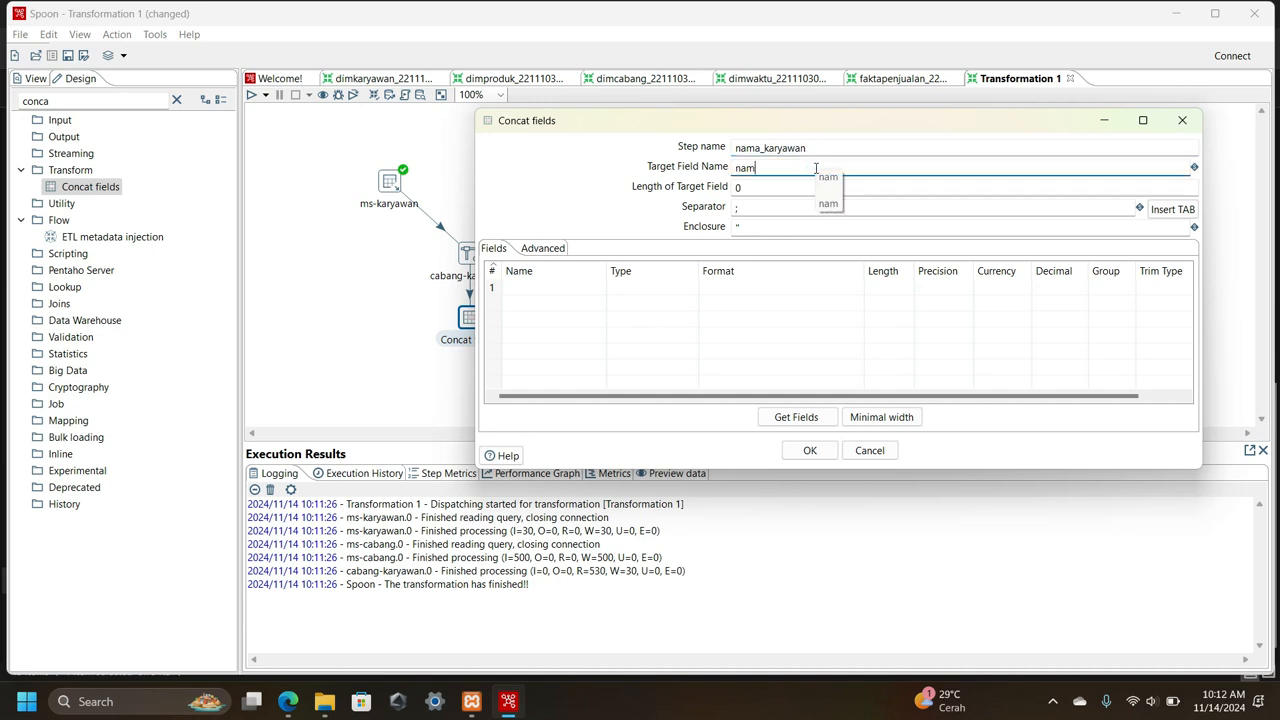
{"action": "type", "text": "a_karyawan"}
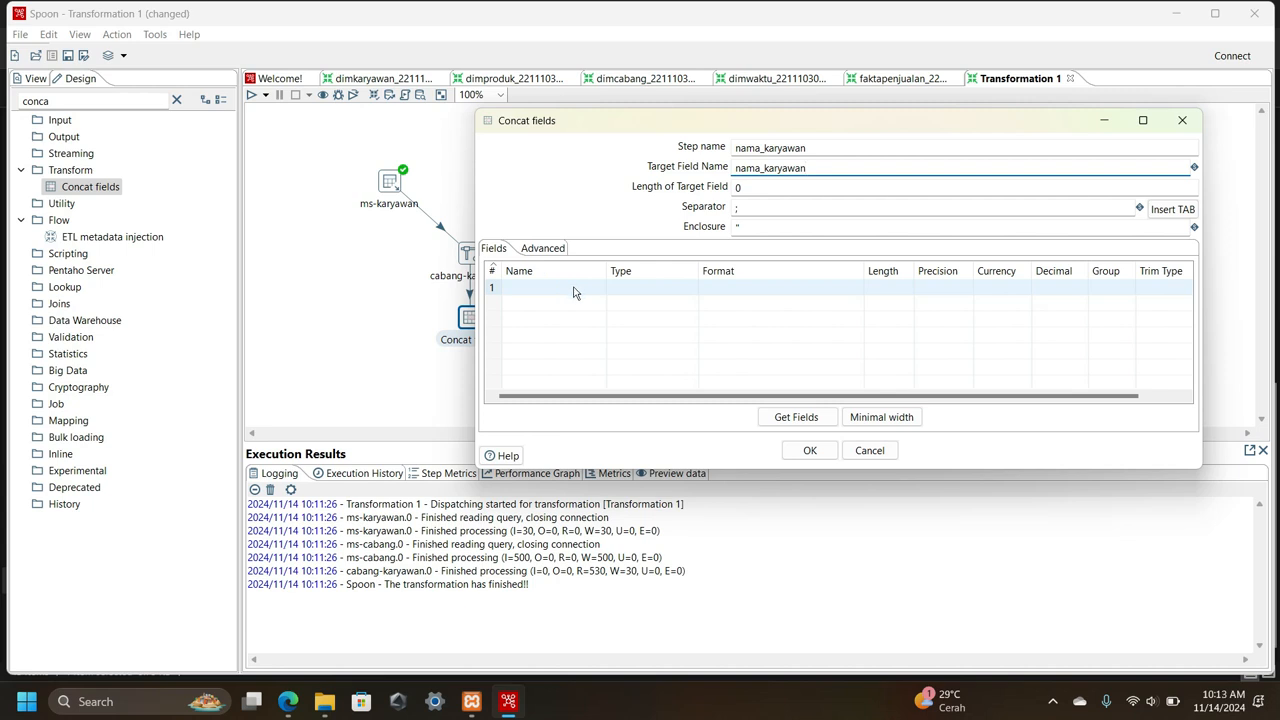
- Load the incoming fields into the concatenation, delete all except nama_depan and nama_belakang, and save the step
{"action": "left_click", "coordinate": [790, 418]}
{"action": "scroll", "coordinate": [620, 355], "scroll_direction": "down", "scroll_amount": 1}
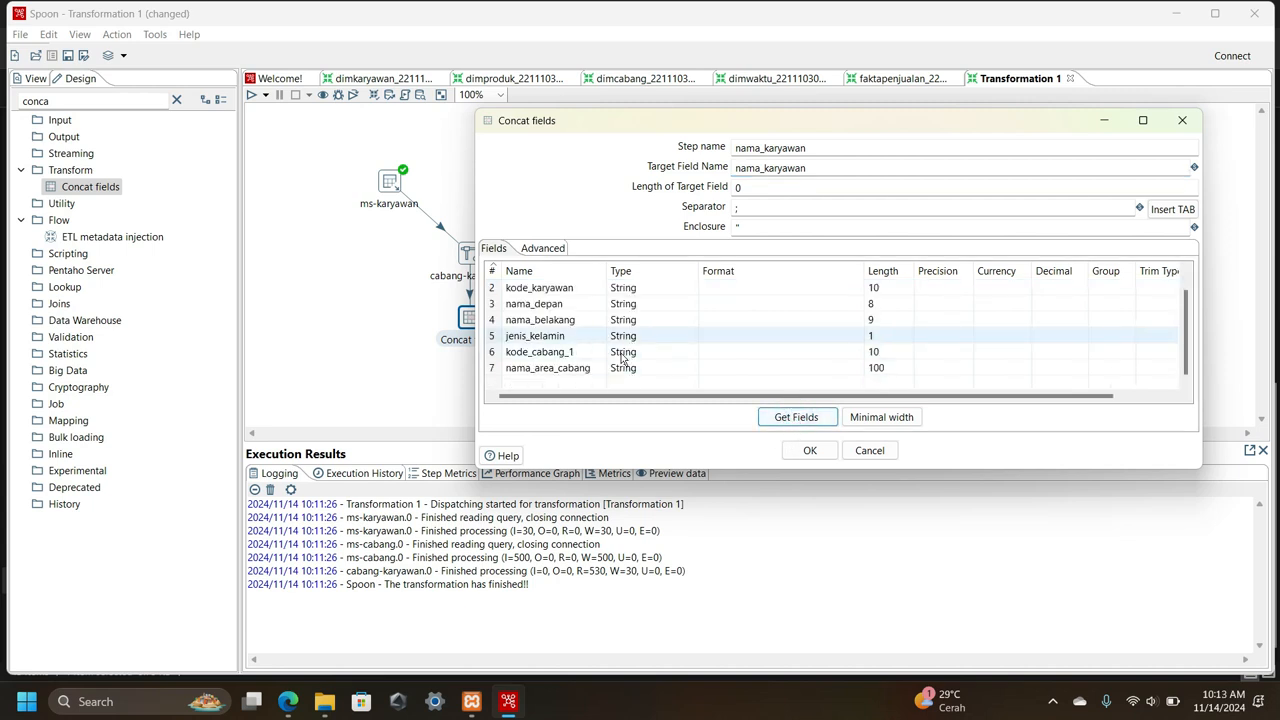
{"action": "scroll", "coordinate": [603, 363], "scroll_direction": "up", "scroll_amount": 1}
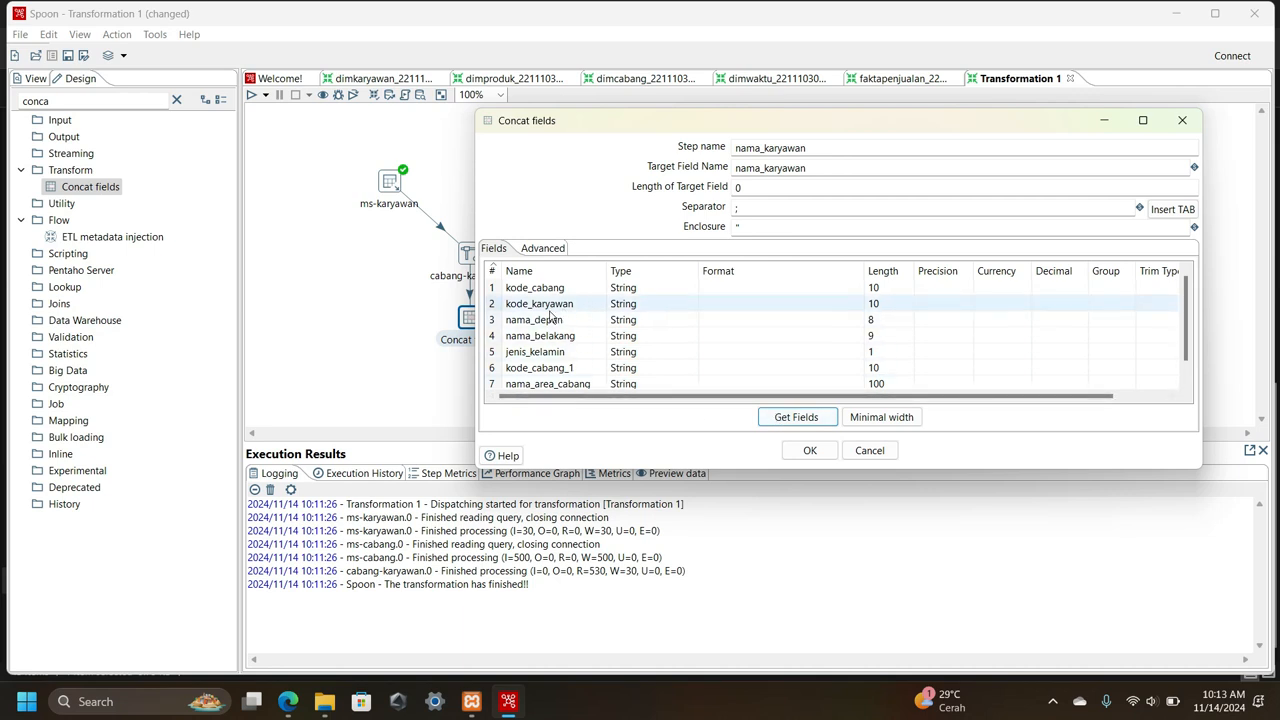
{"action": "left_click", "coordinate": [494, 291]}
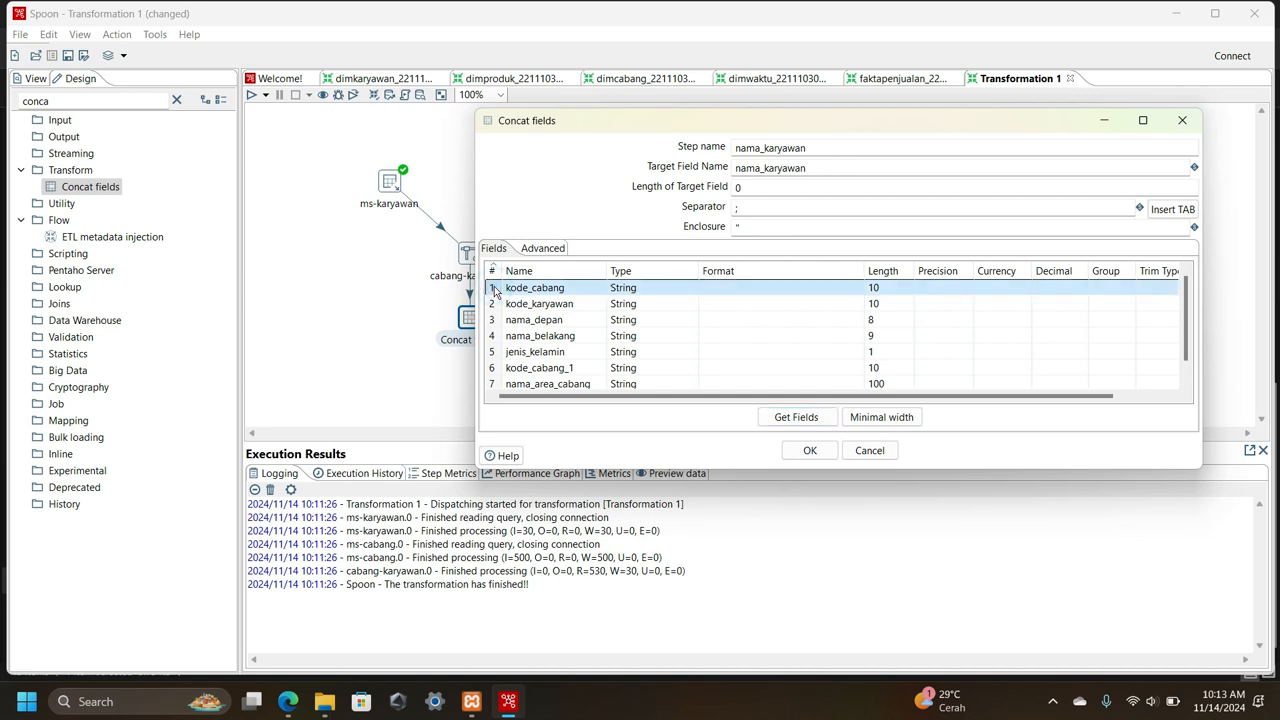
{"action": "key", "text": "Delete"}
{"action": "key", "text": "Delete"}
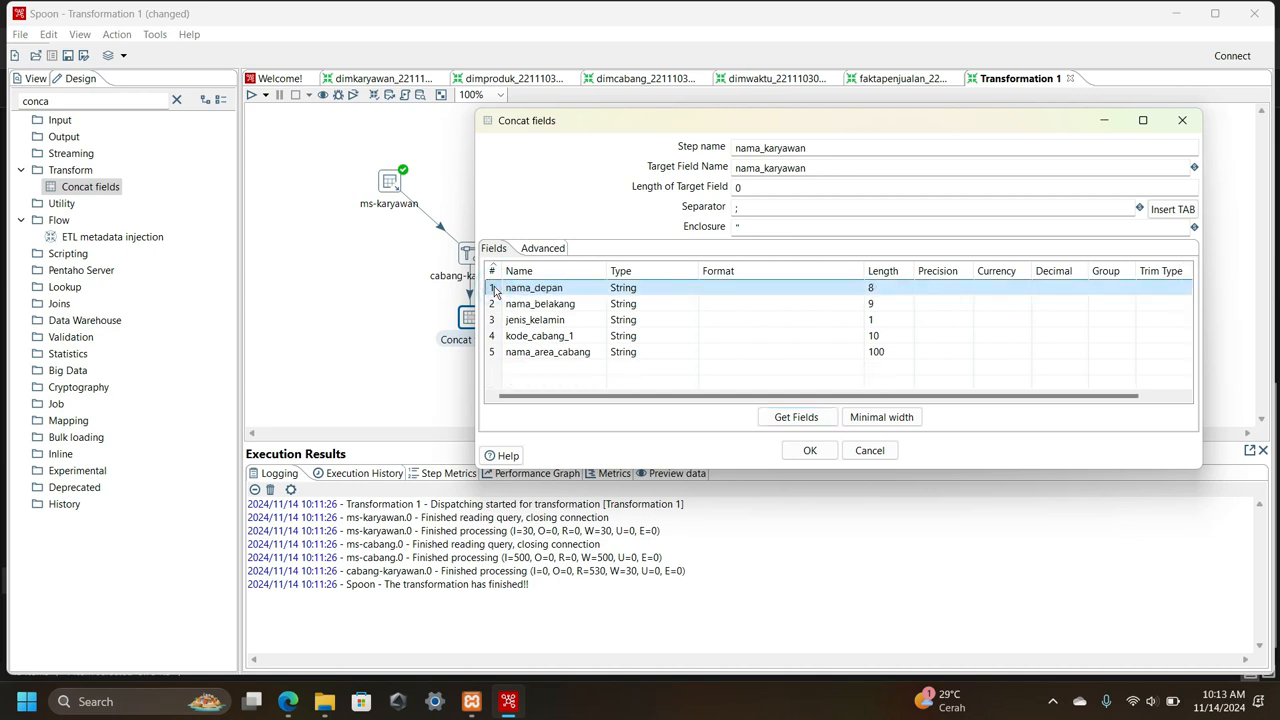
{"action": "key", "text": "Down"}
{"action": "key", "text": "Down"}
{"action": "key", "text": "Down"}
{"action": "key", "text": "Down"}
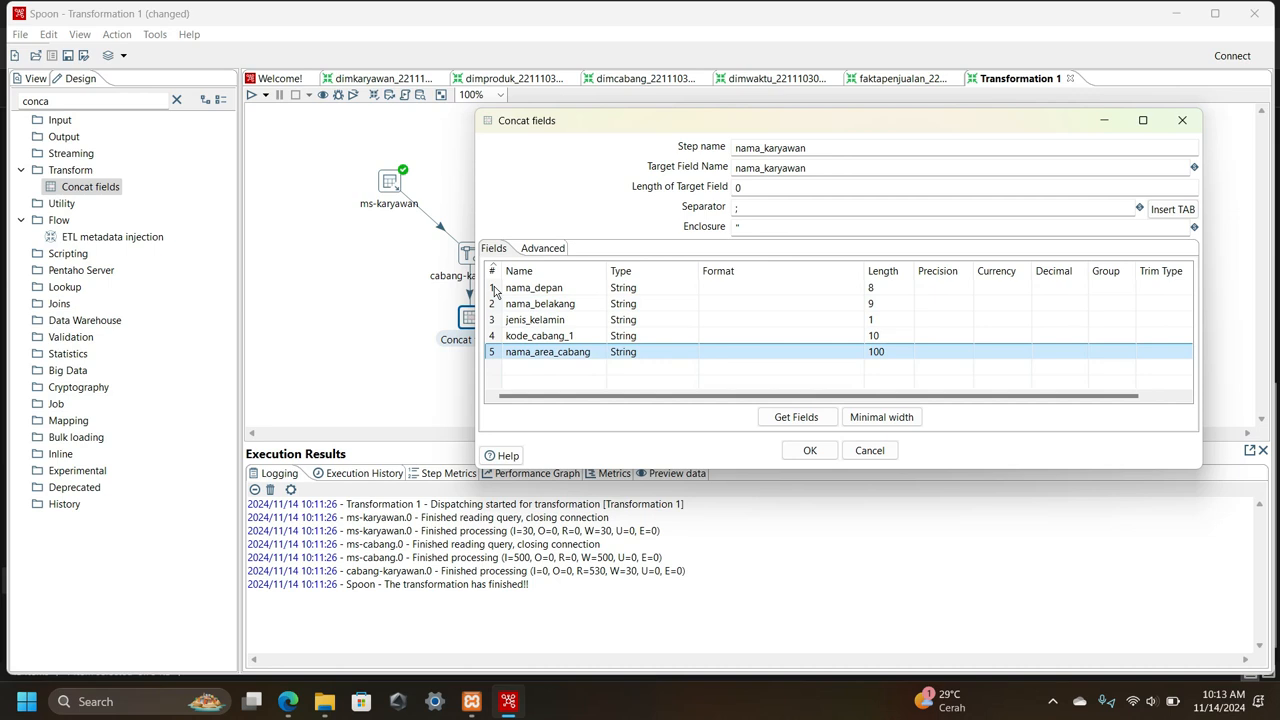
{"action": "key", "text": "Delete"}
{"action": "key", "text": "Delete"}
{"action": "key", "text": "Delete"}
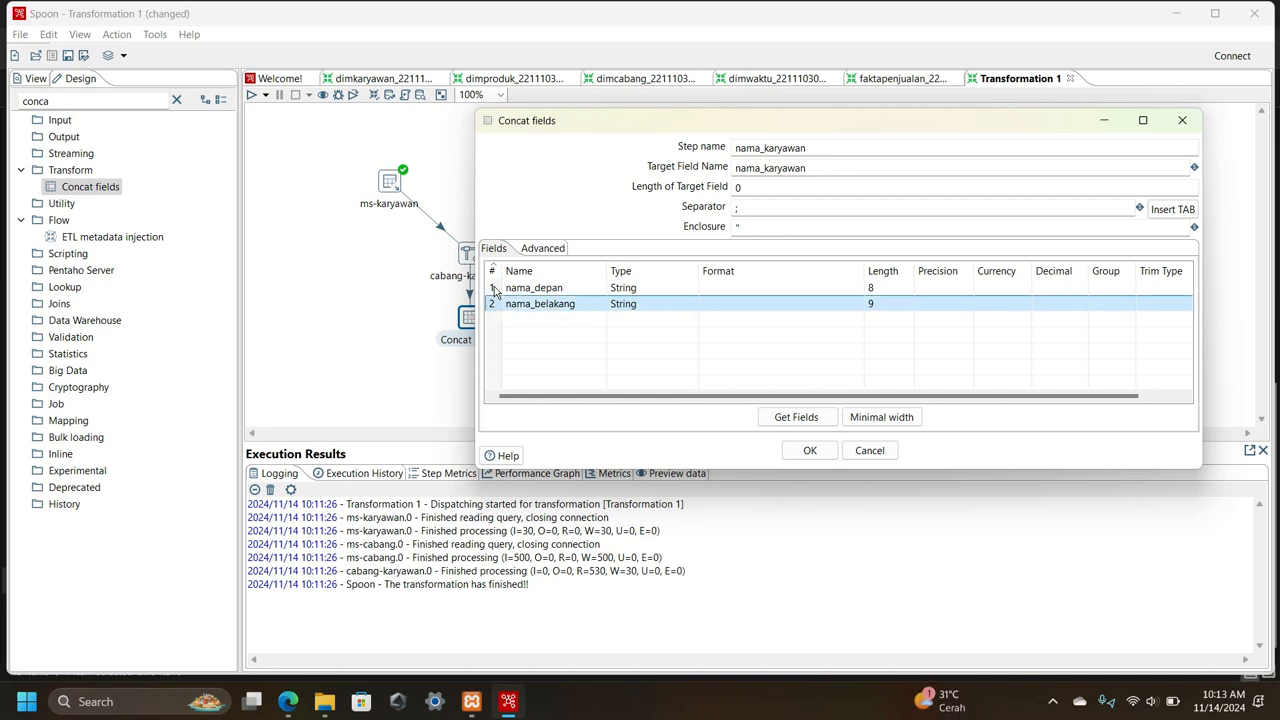
{"action": "left_click", "coordinate": [810, 450]}
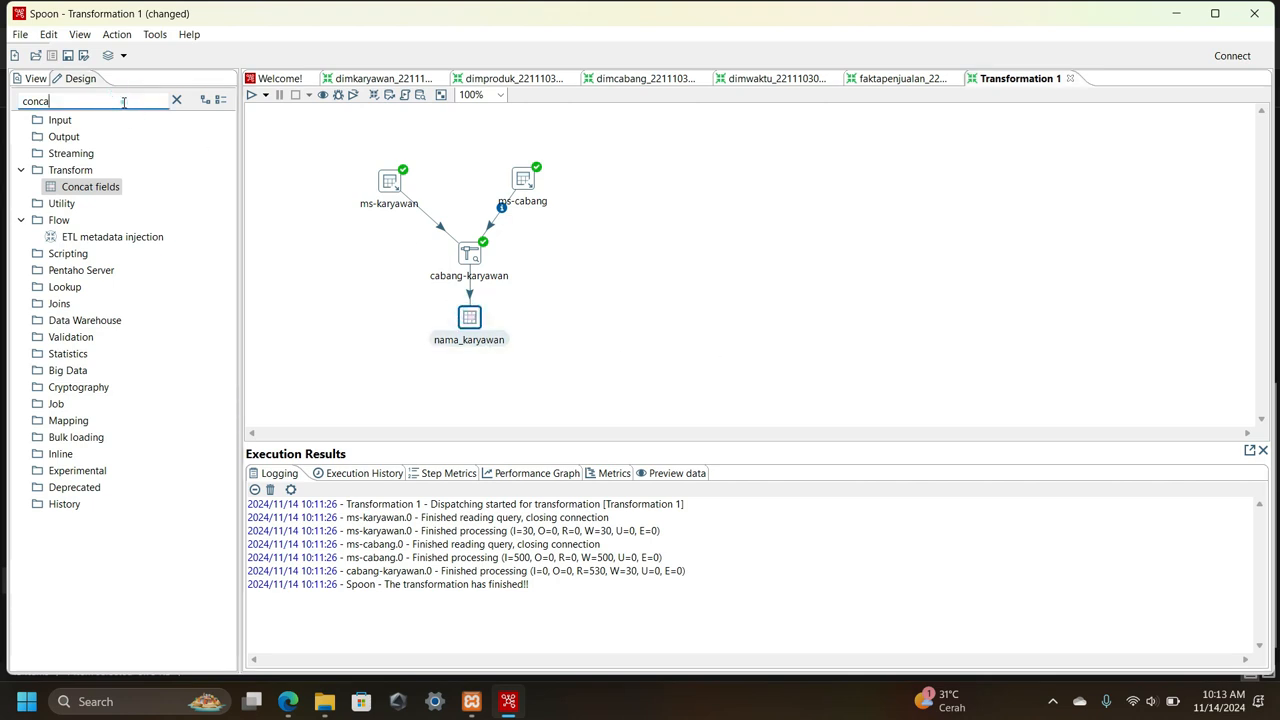
- Add a Select values step fed by nama_karyawan, place it beside that step and name it seleksi kolom
{"action": "left_click_drag", "start_coordinate": [120, 100], "coordinate": [7, 101]}
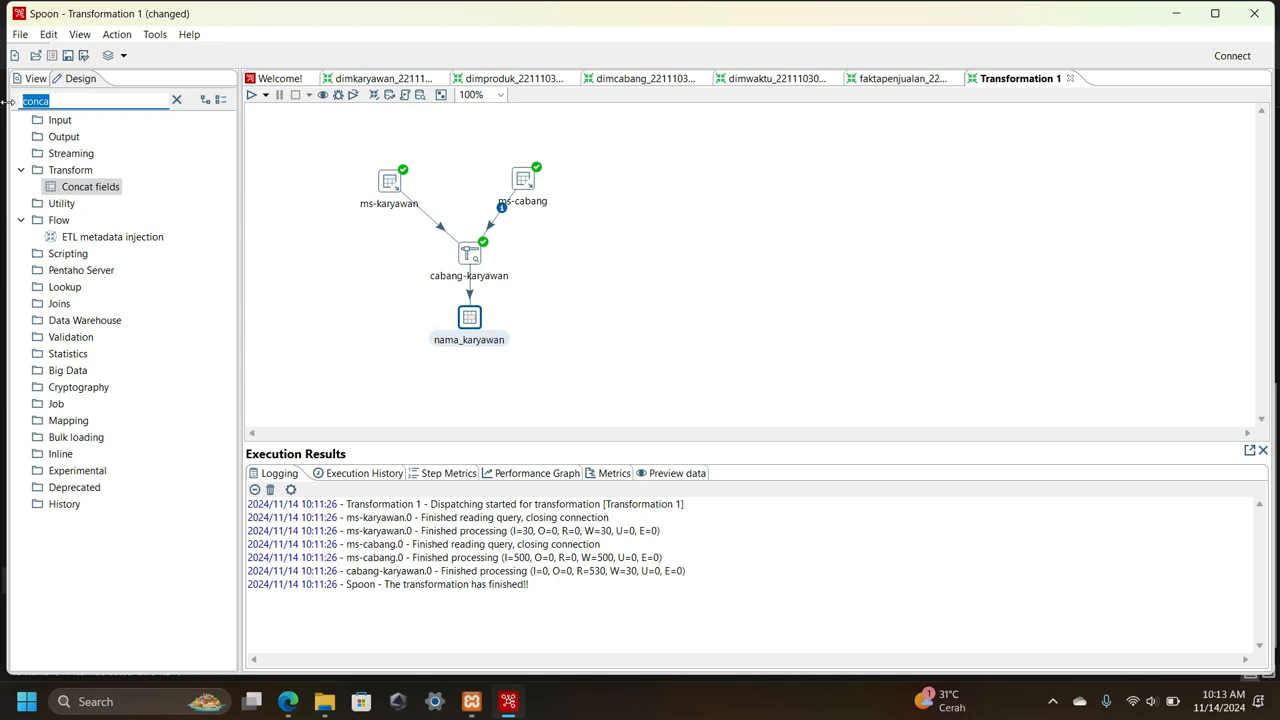
{"action": "type", "text": "selec"}
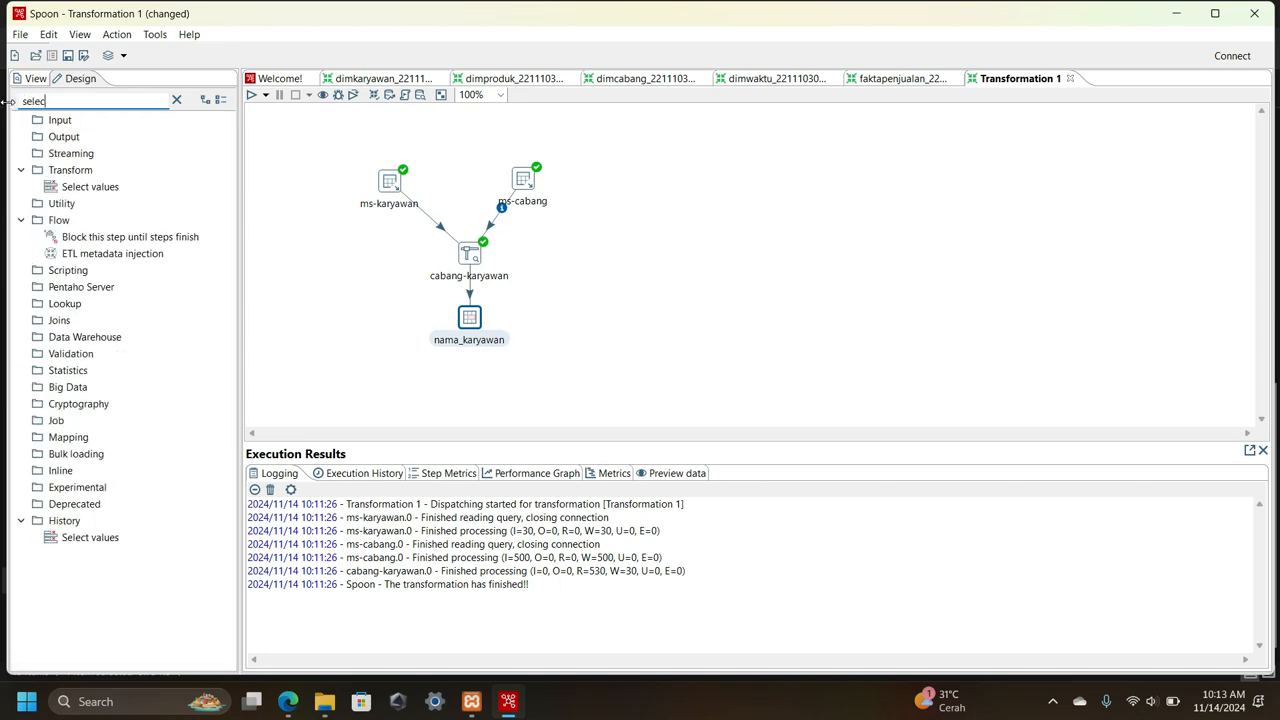
{"action": "left_click_drag", "start_coordinate": [90, 537], "coordinate": [600, 318]}
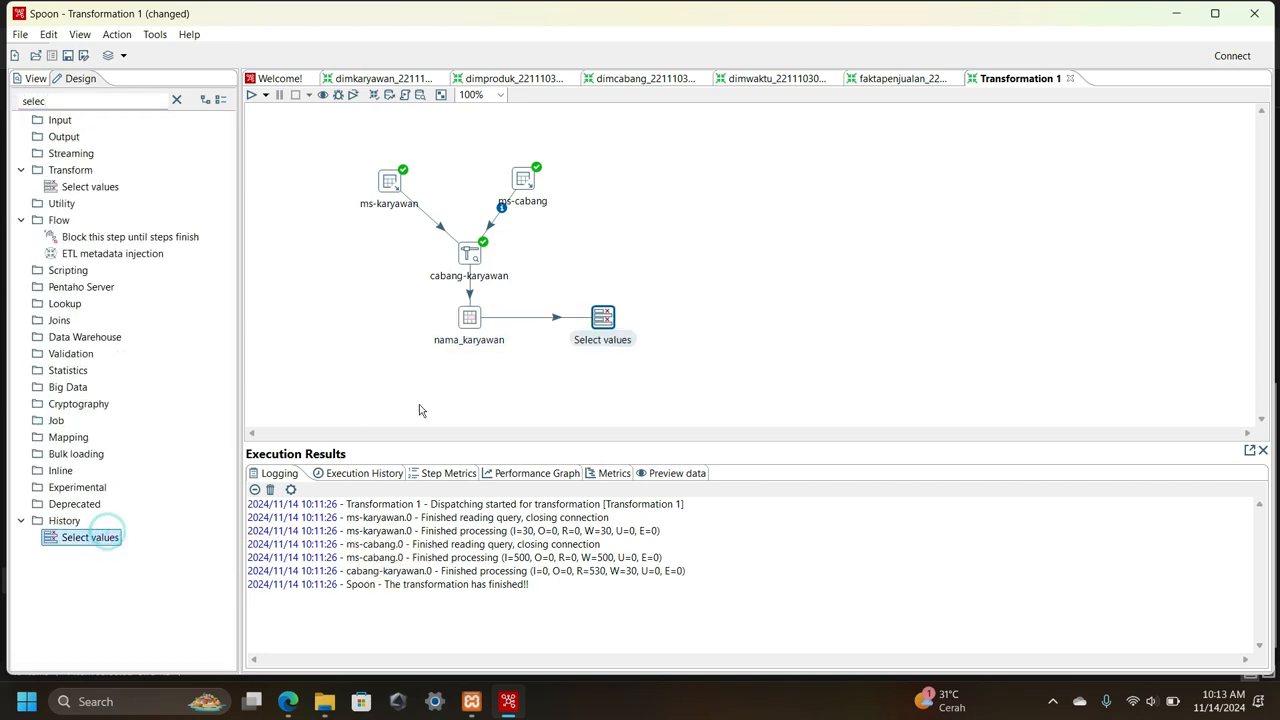
{"action": "double_click", "coordinate": [604, 314]}
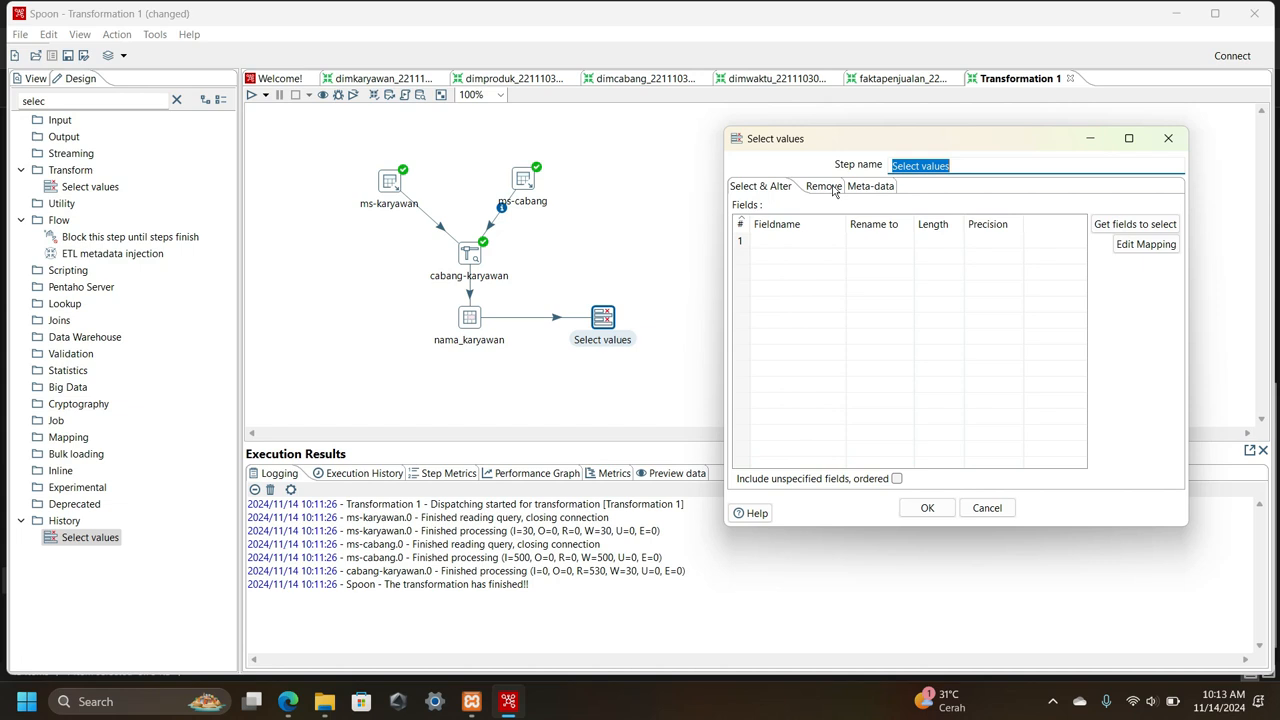
{"action": "type", "text": "seleksi"}
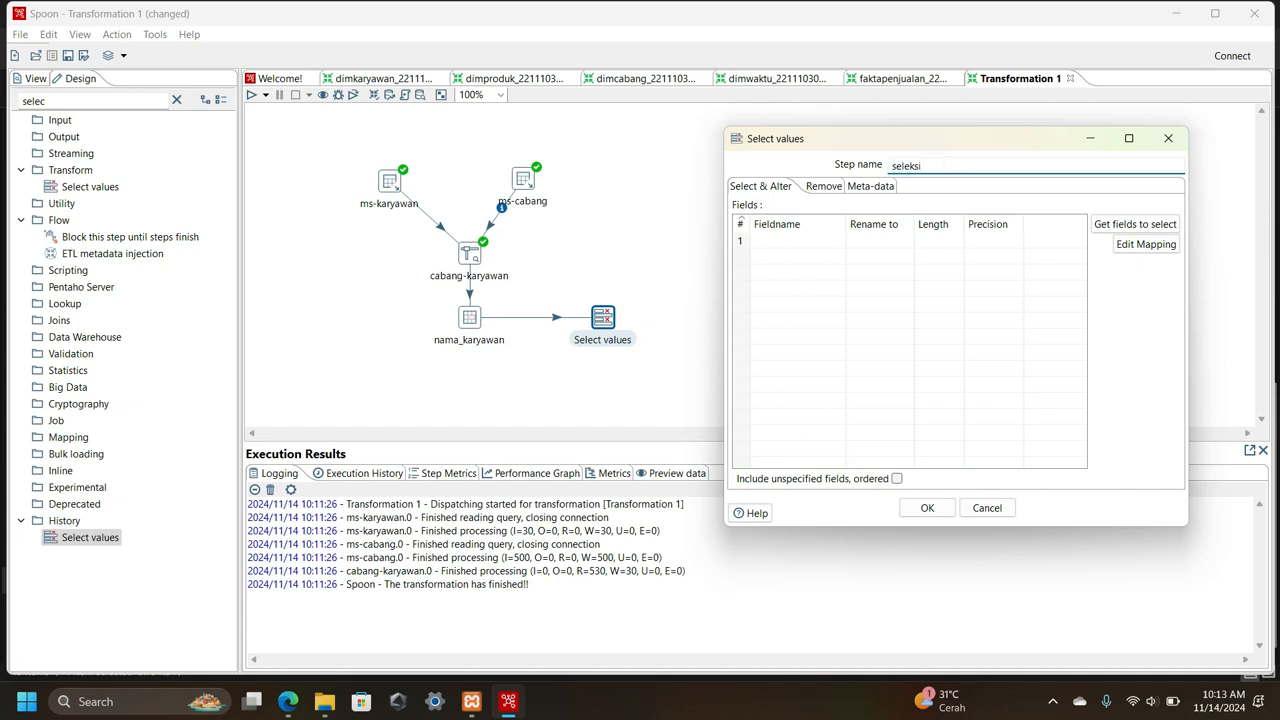
{"action": "type", "text": " kolom"}
- Load the incoming fields into seleksi kolom and delete nama_depan, nama_belakang, jenis_kelamin and kode_cabang_1 from the selection
{"action": "left_click", "coordinate": [1137, 226]}
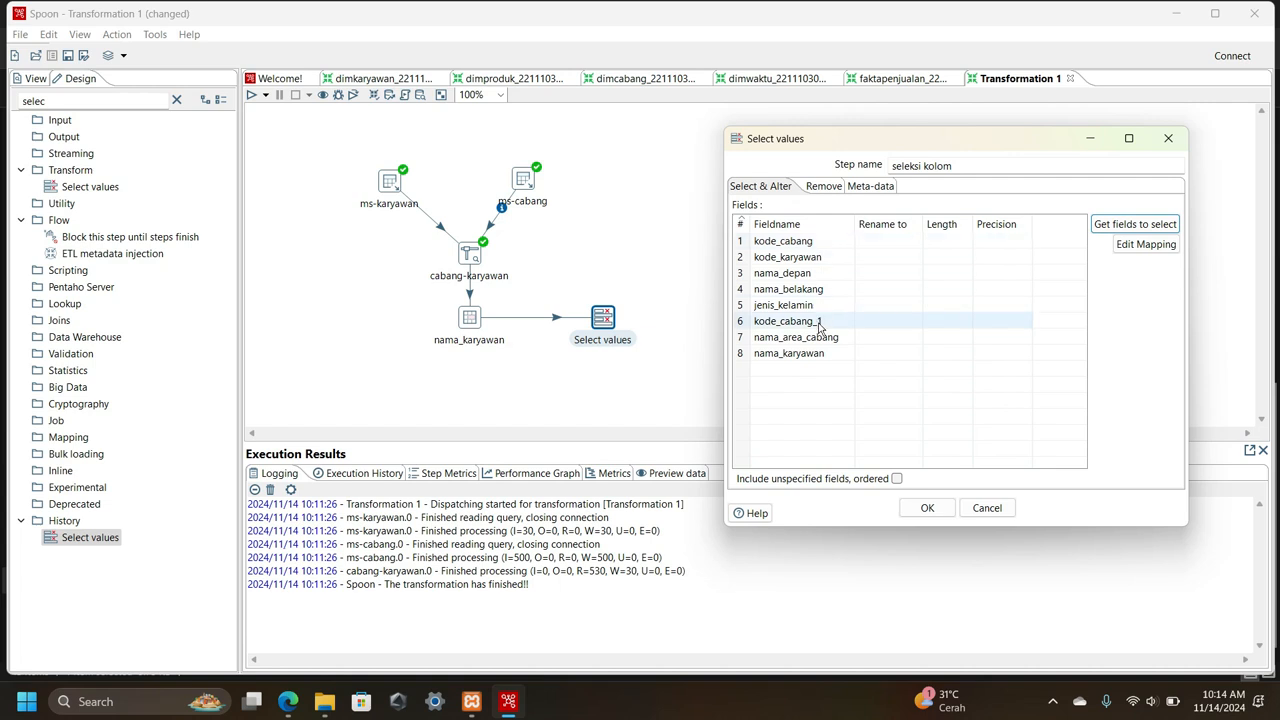
{"action": "left_click", "coordinate": [743, 339]}
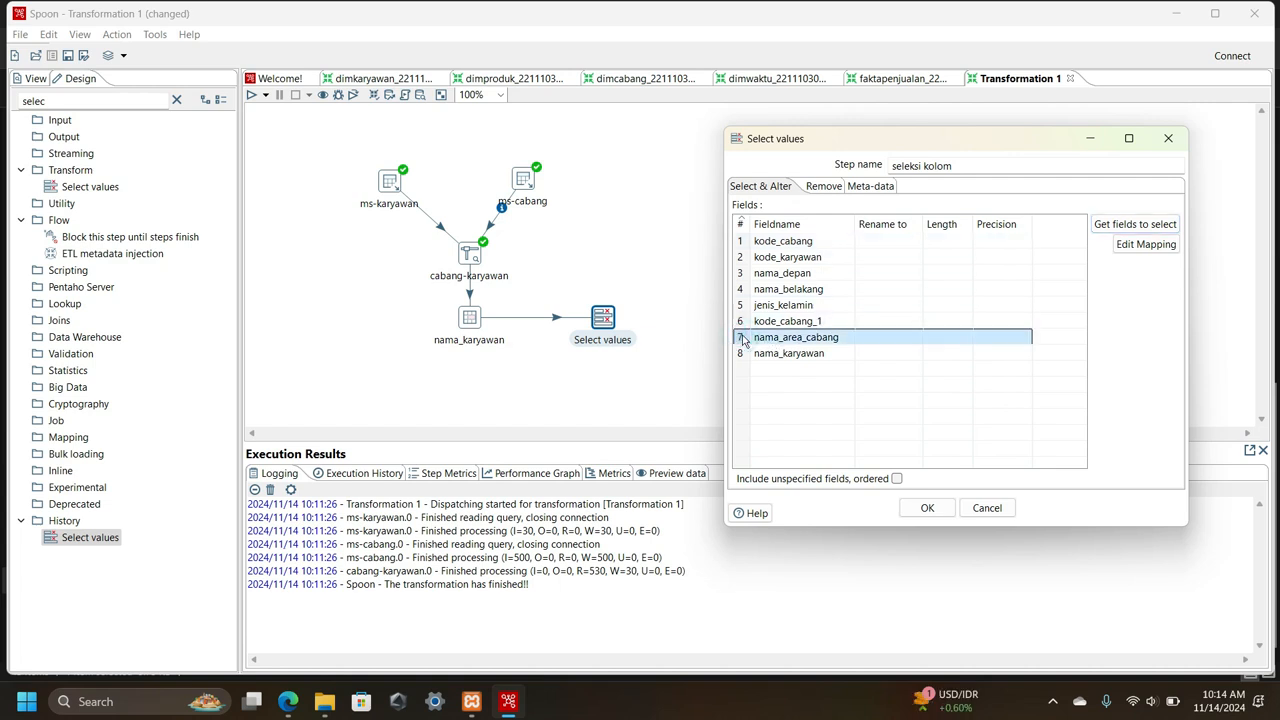
{"action": "key", "text": "Up"}
{"action": "left_click", "coordinate": [746, 339]}
{"action": "left_click", "coordinate": [740, 275]}
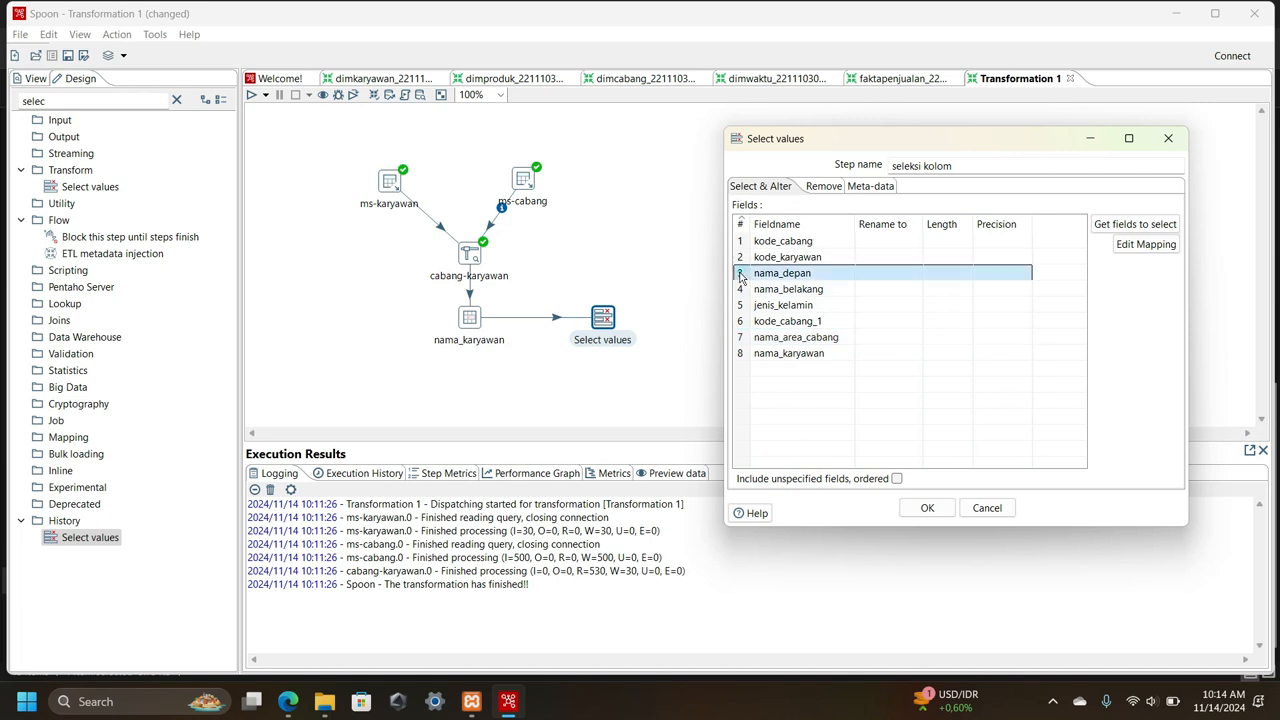
{"action": "key", "text": "Delete"}
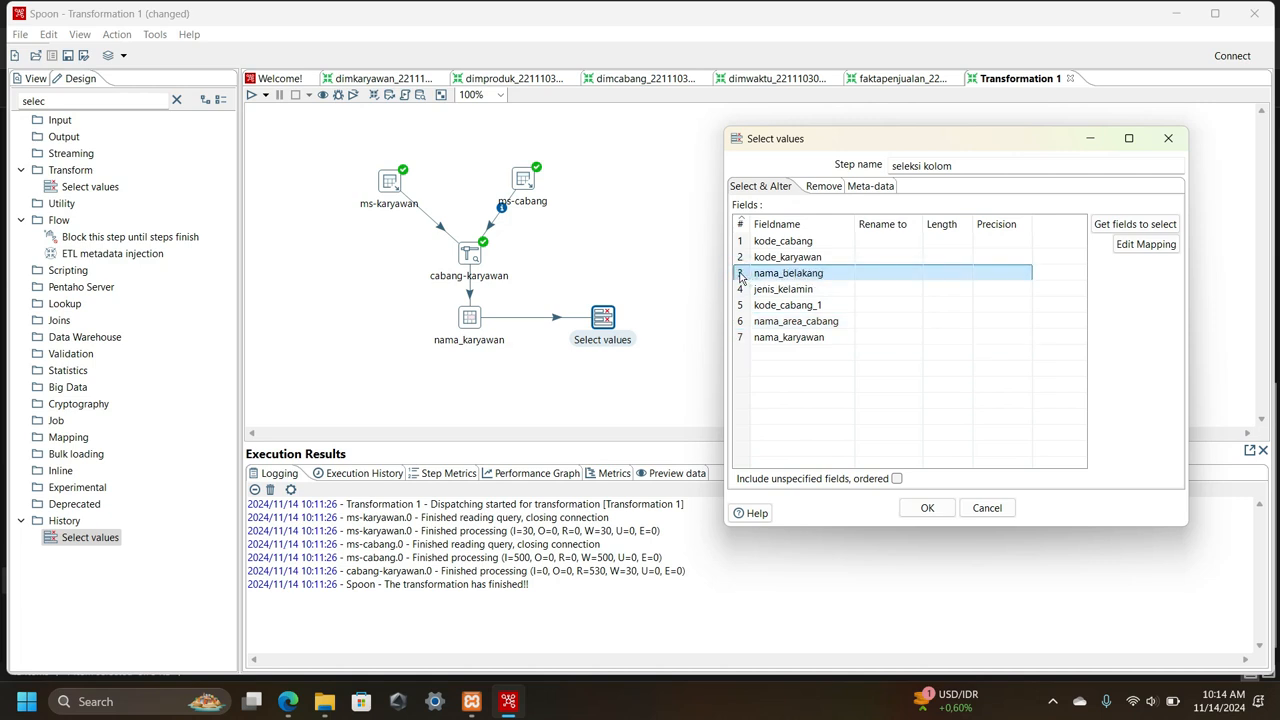
{"action": "key", "text": "Delete"}
{"action": "key", "text": "Delete"}
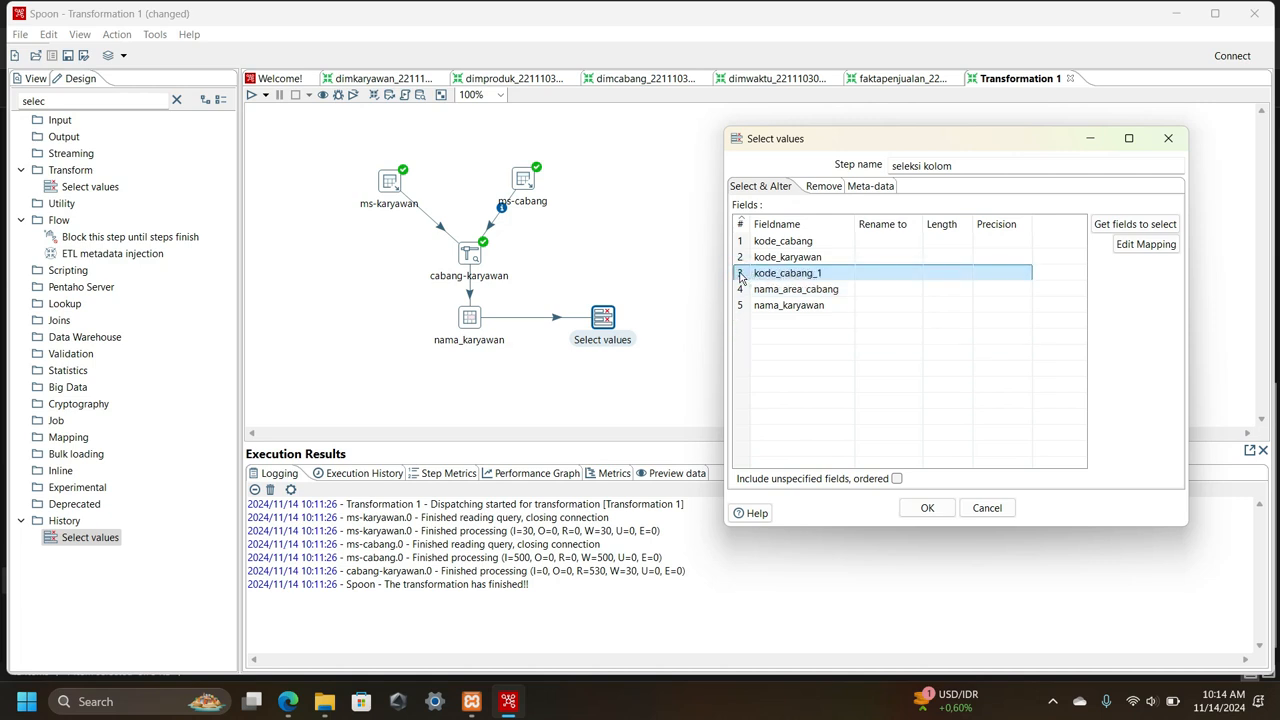
{"action": "key", "text": "Delete"}
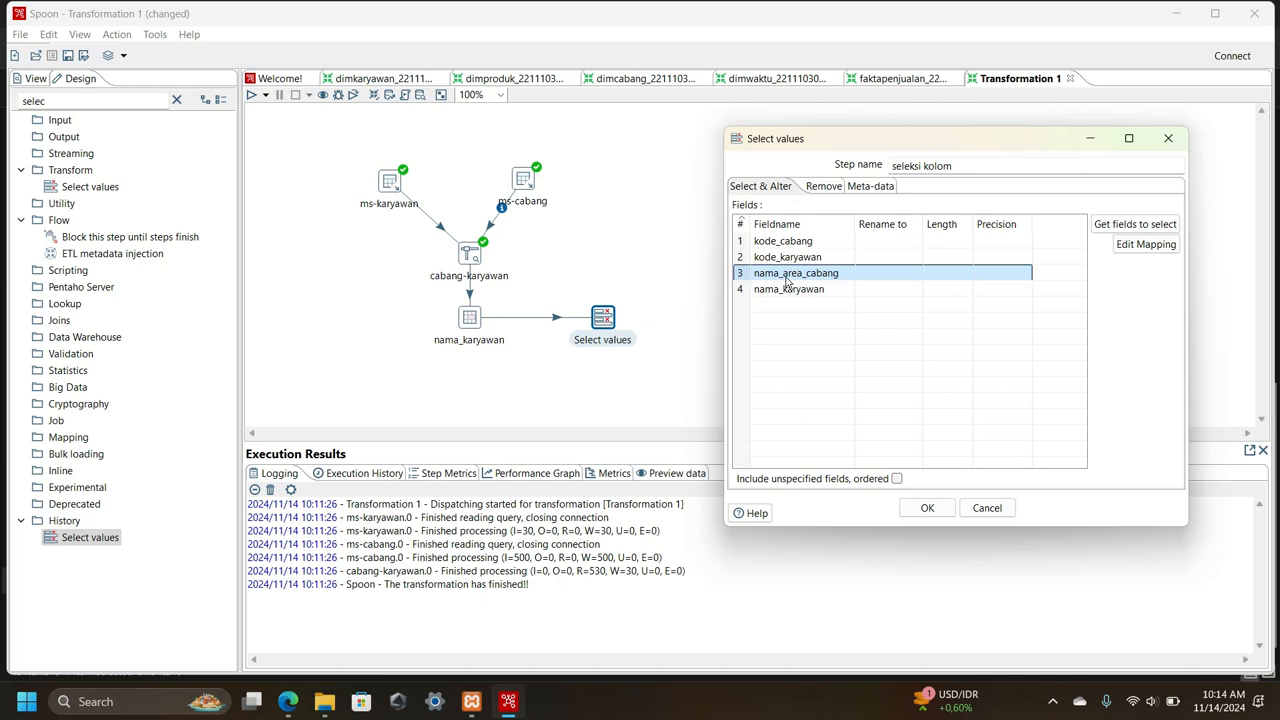
- Move nama_area_cabang up one row, above kode_karyawan, and save the seleksi kolom step
{"action": "right_click", "coordinate": [743, 280]}
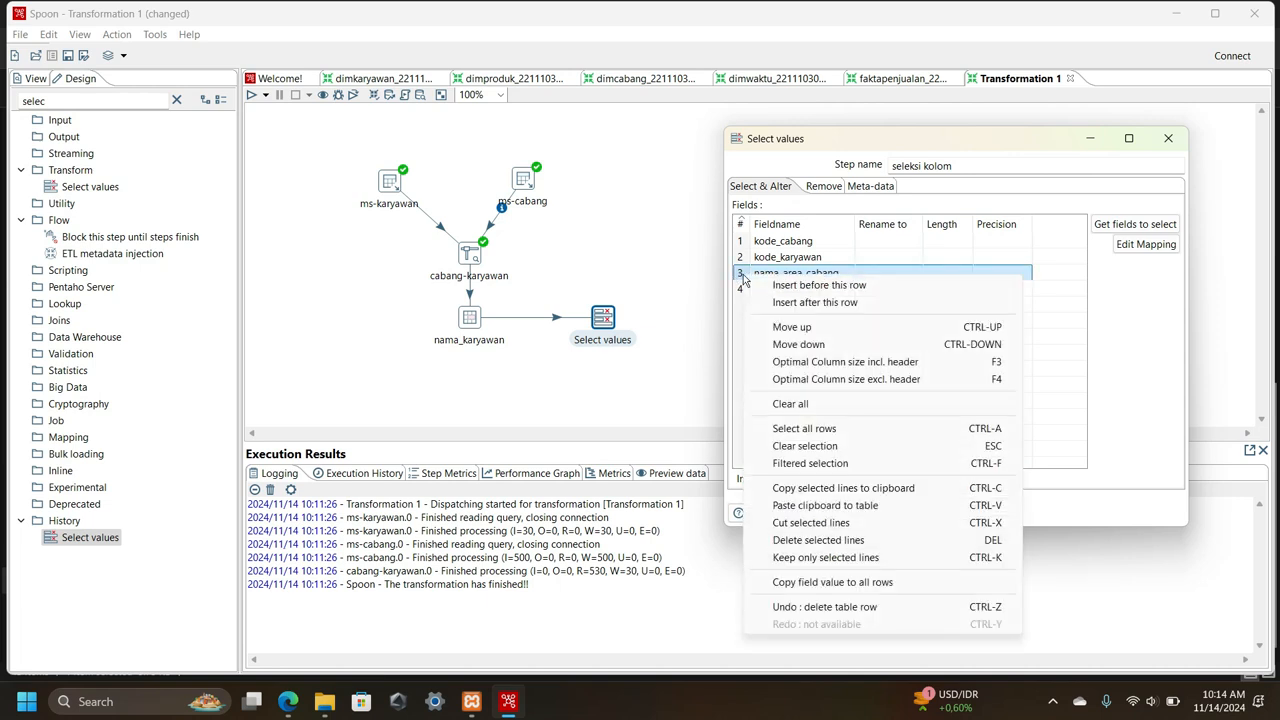
{"action": "left_click", "coordinate": [781, 326]}
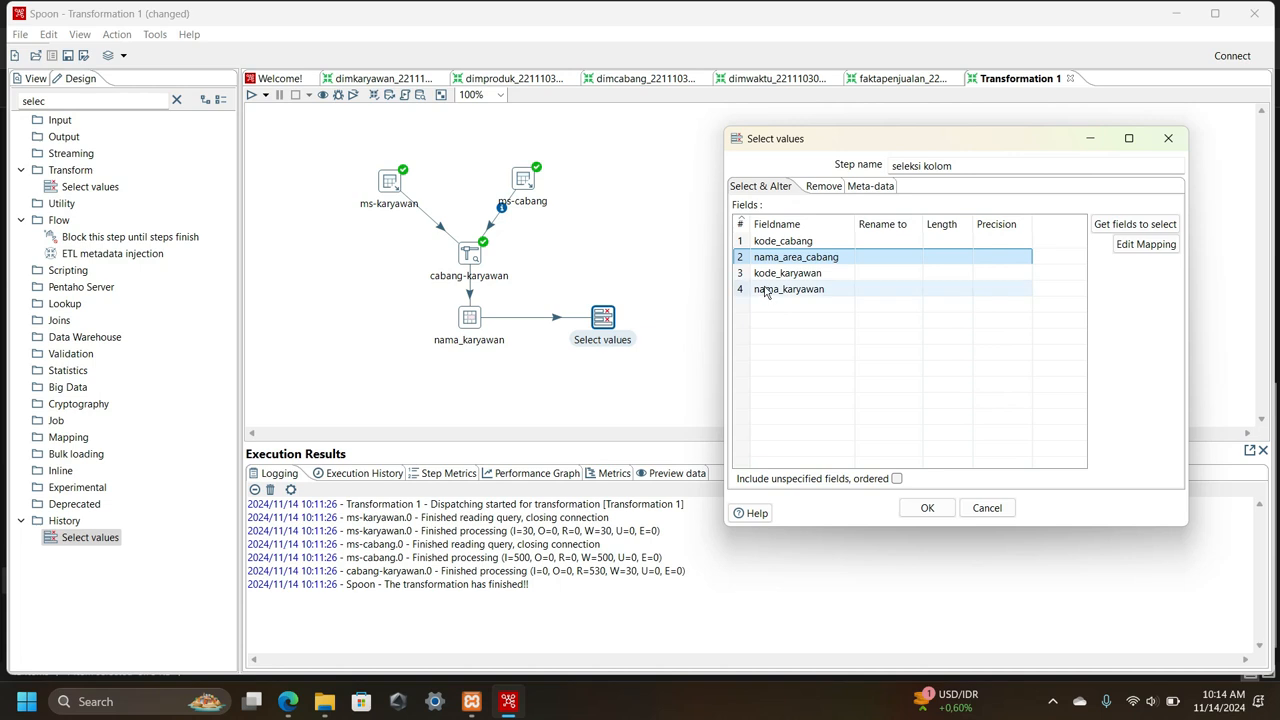
{"action": "left_click", "coordinate": [928, 510]}
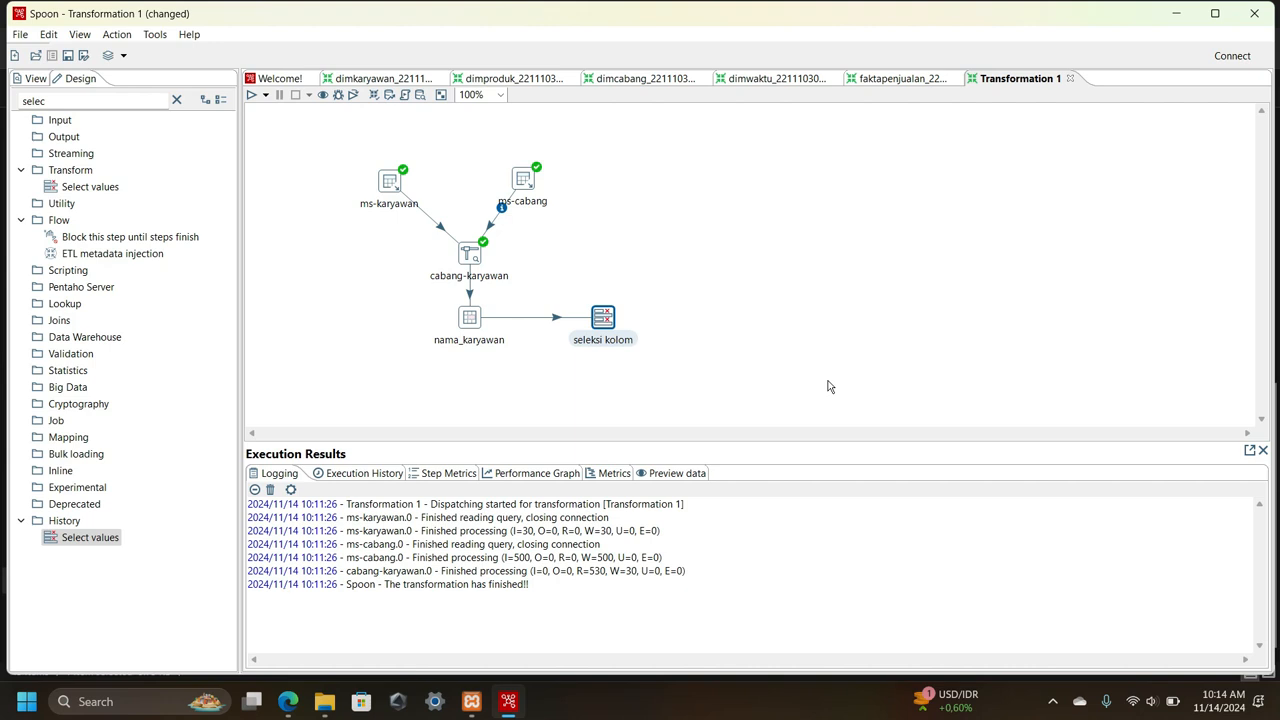
{"action": "left_click", "coordinate": [828, 386]}
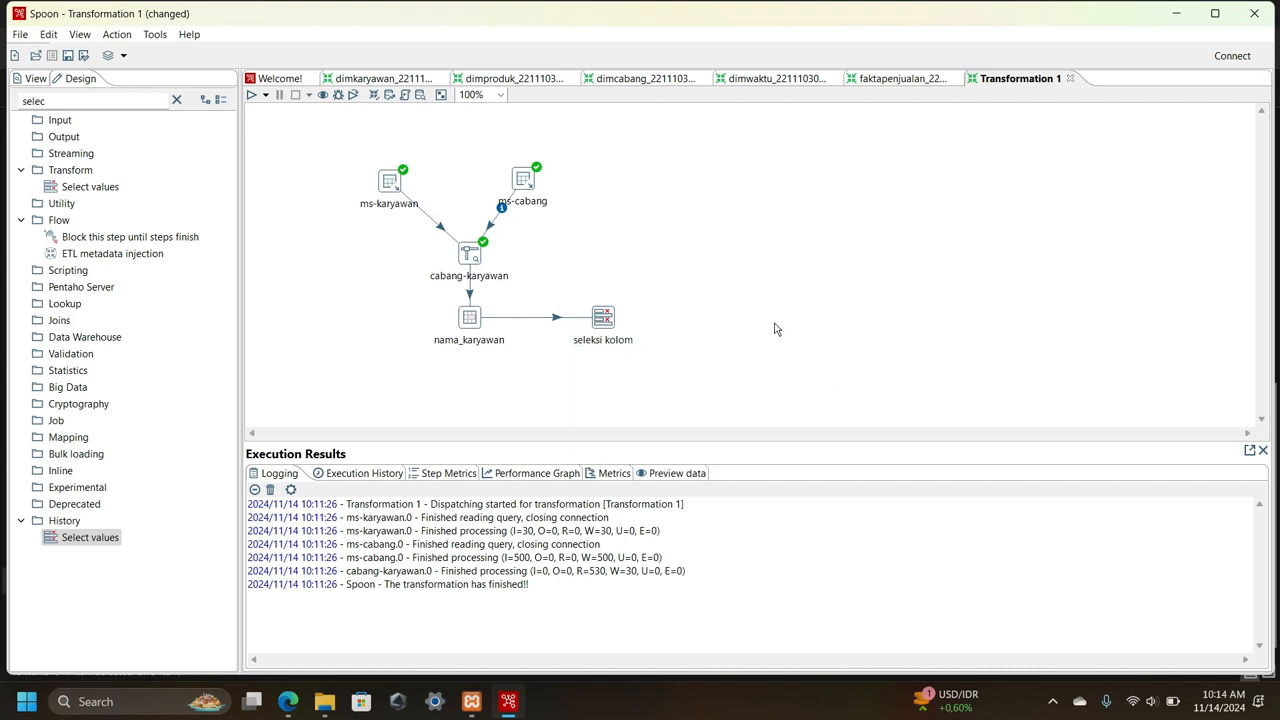
- Add an Add sequence step fed by seleksi kolom
{"action": "left_click", "coordinate": [612, 320]}
{"action": "double_click", "coordinate": [70, 100]}
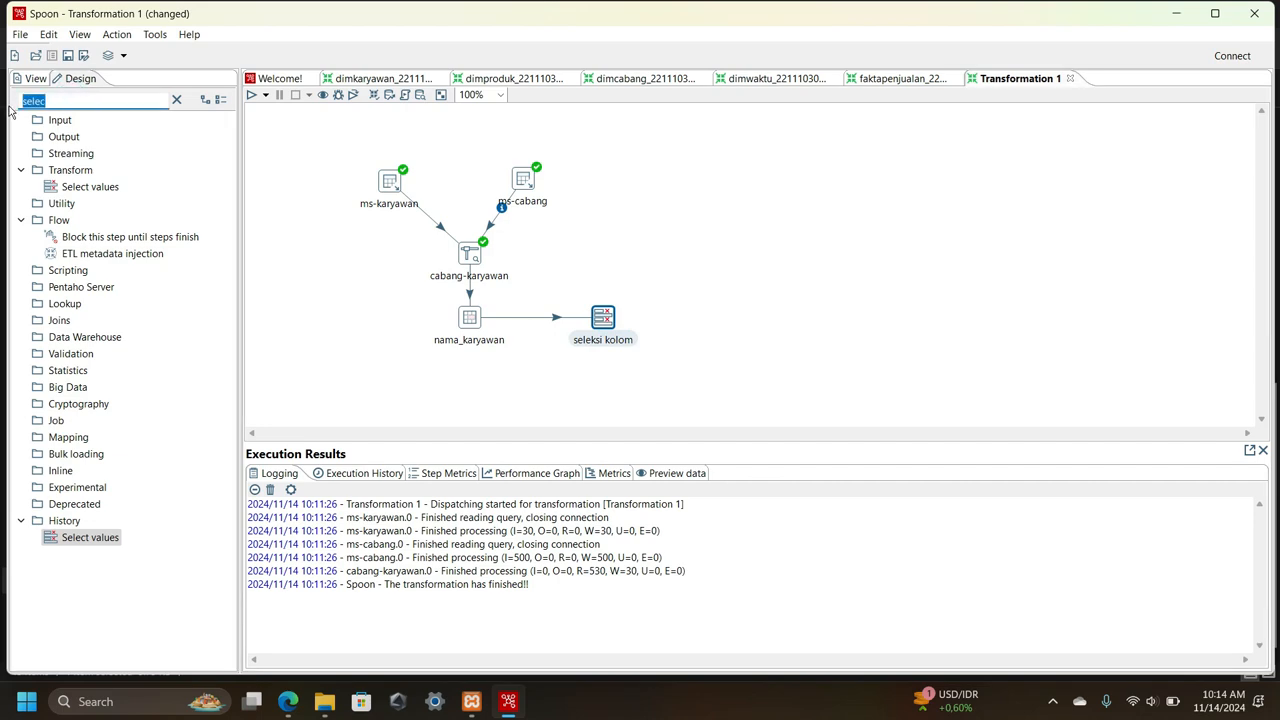
{"action": "type", "text": "add"}
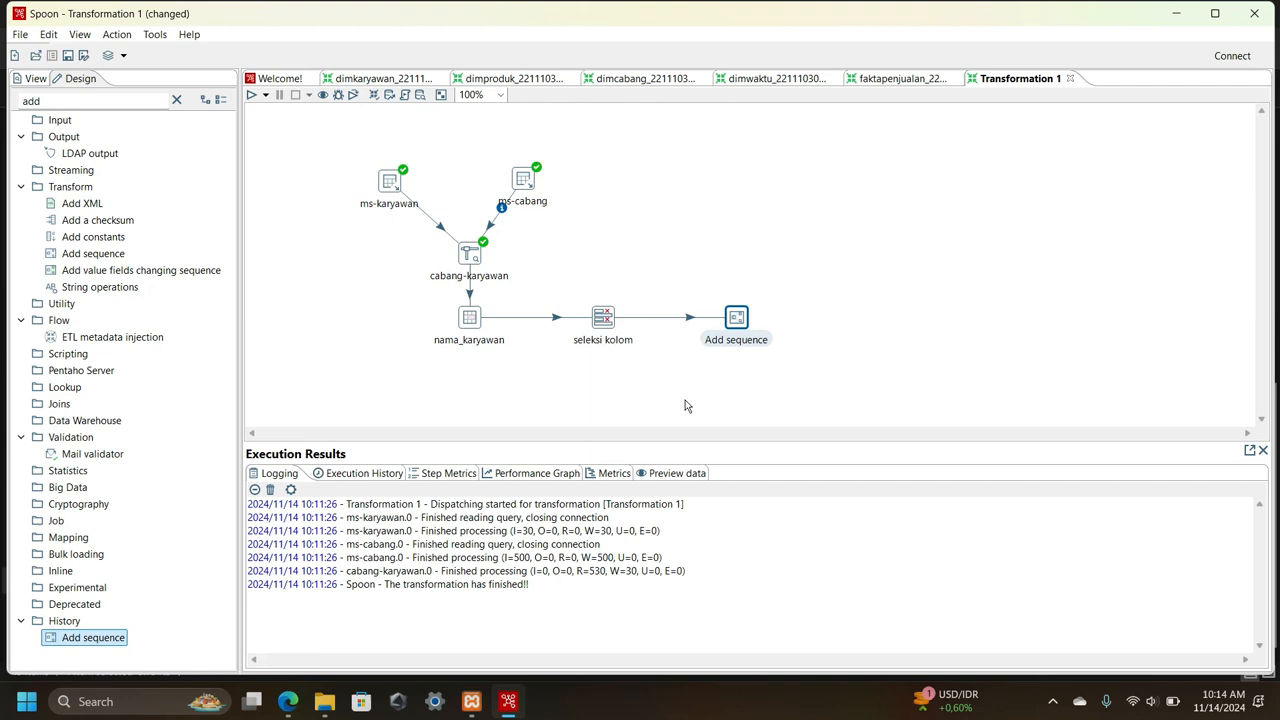
- Set both the step name and the value name of the Add sequence step to sk_karyawan and save it
{"action": "double_click", "coordinate": [733, 318]}
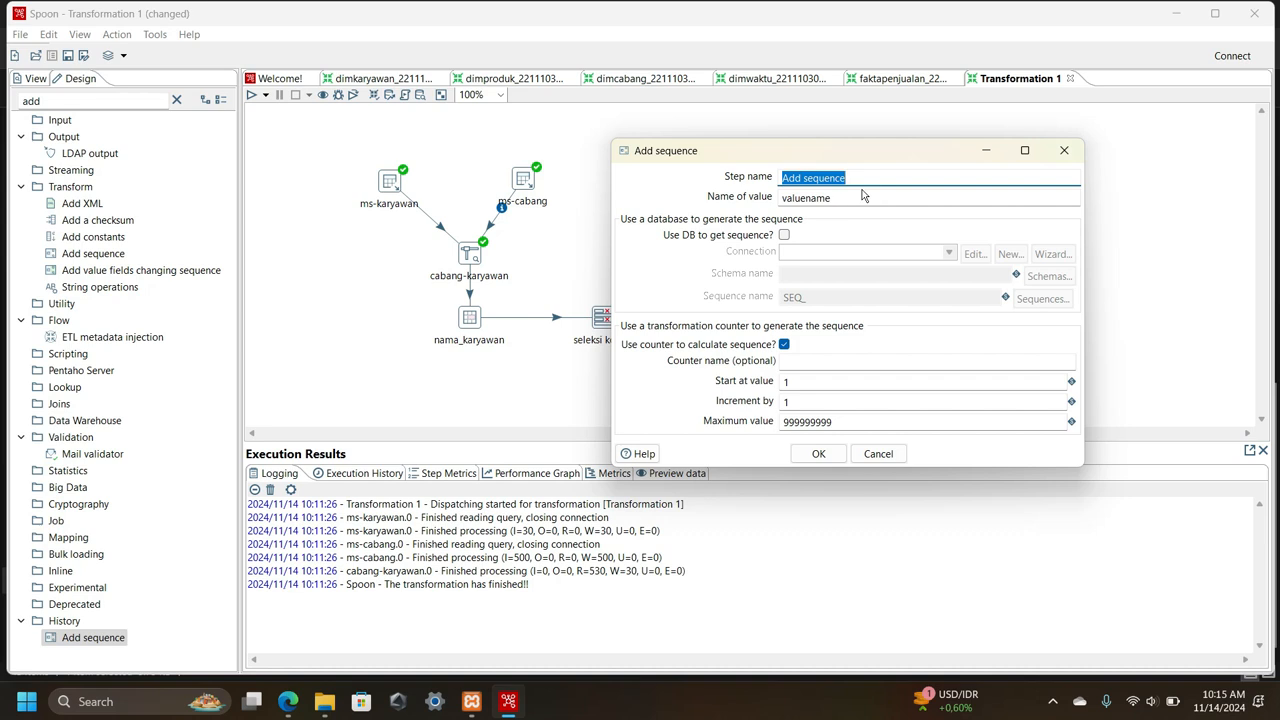
{"action": "type", "text": "sk_karyaa"}
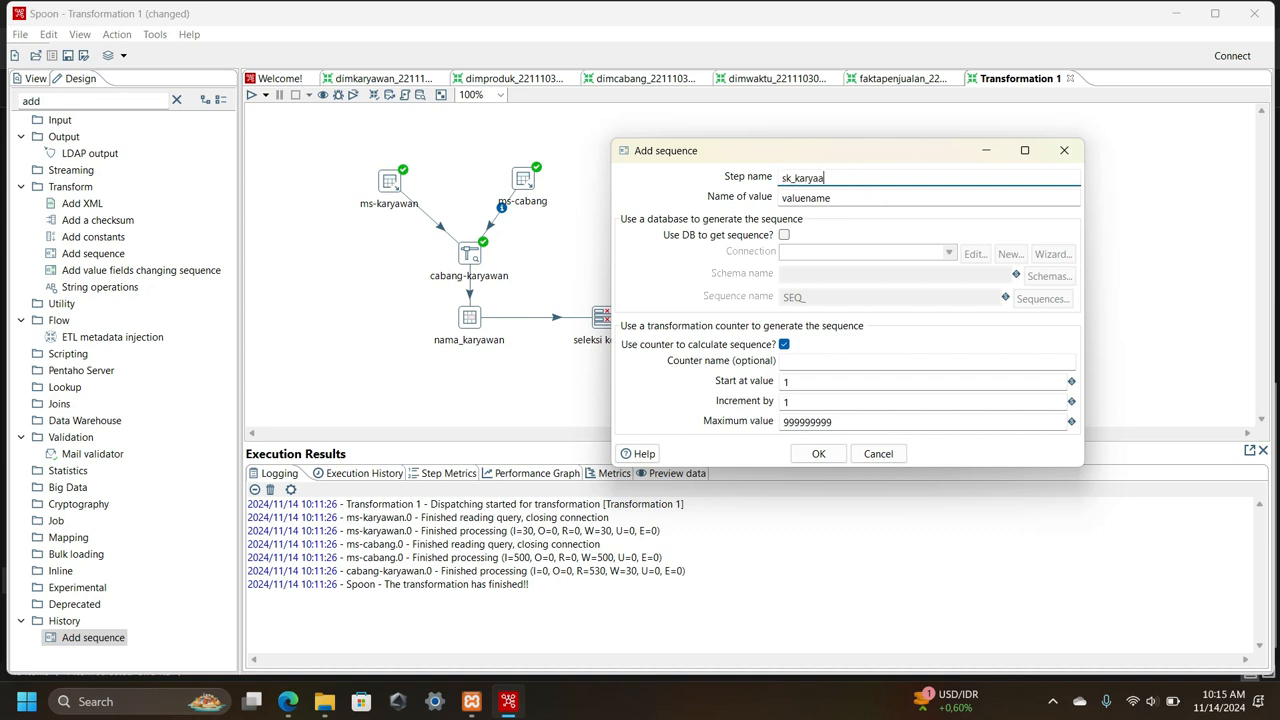
{"action": "key", "text": "BackSpace"}
{"action": "type", "text": "wan"}
{"action": "double_click", "coordinate": [868, 197]}
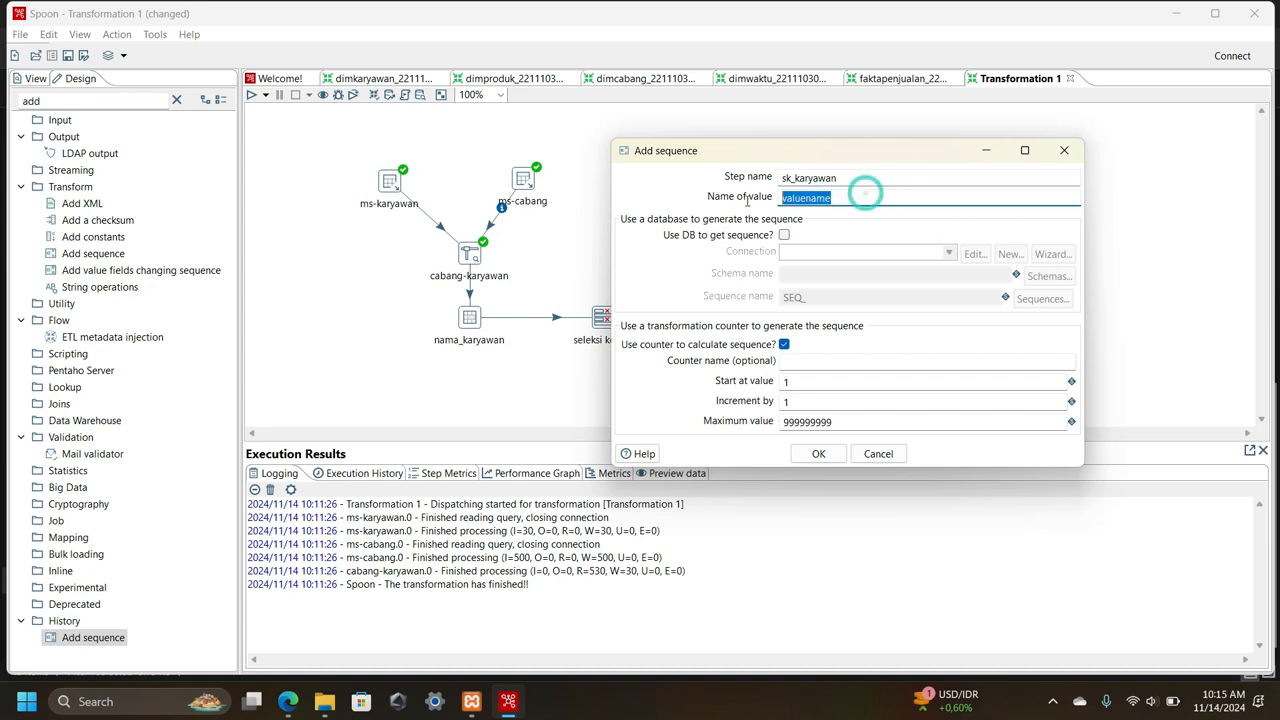
{"action": "type", "text": "sk_karyawa"}
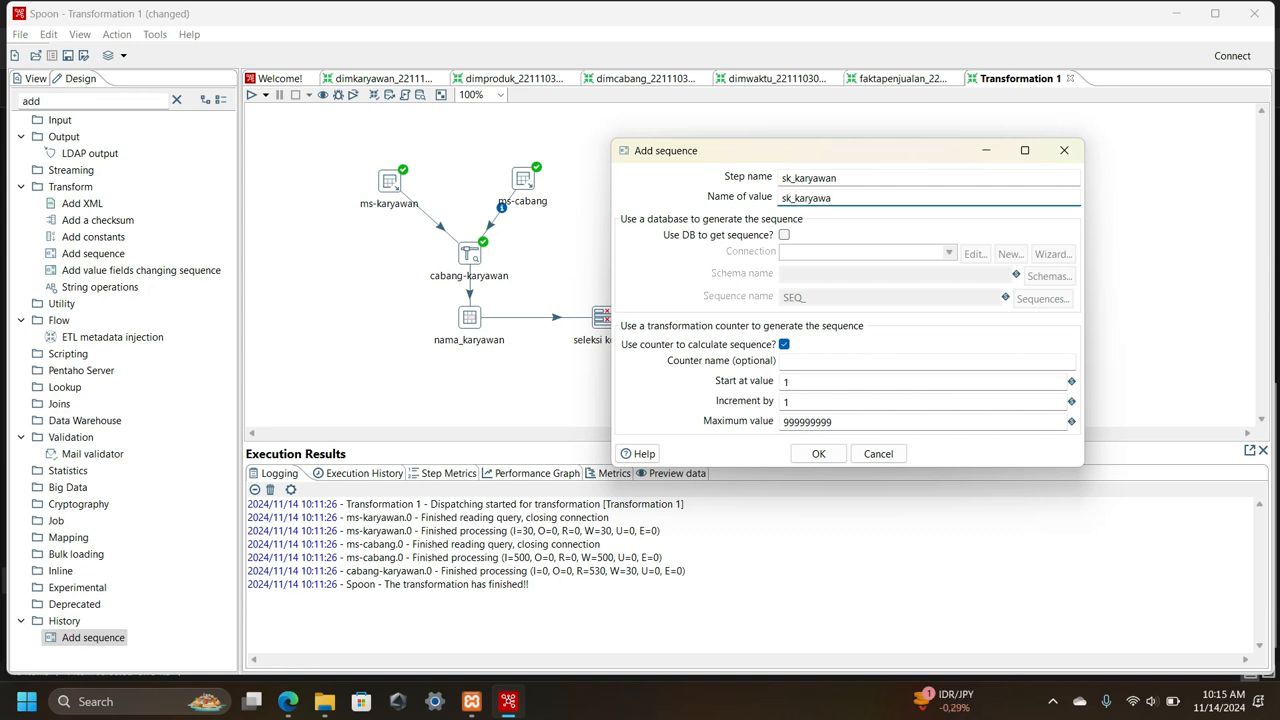
{"action": "type", "text": "n"}
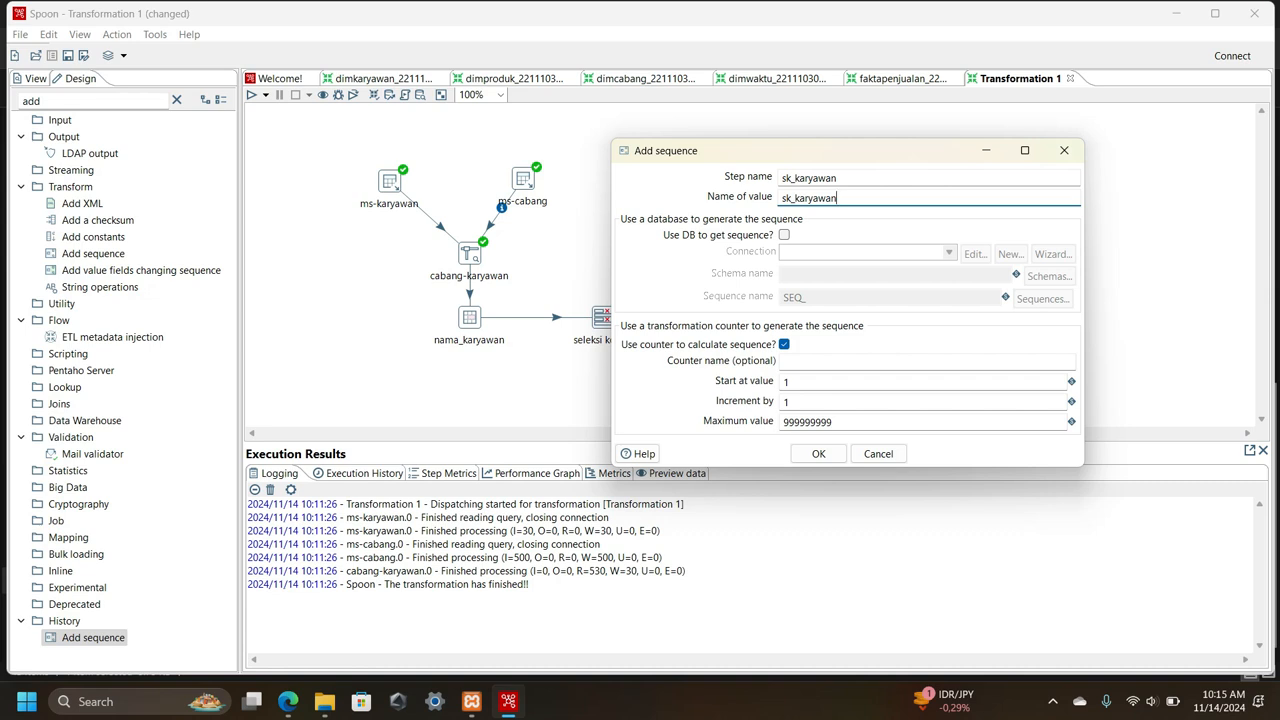
{"action": "left_click", "coordinate": [818, 454]}
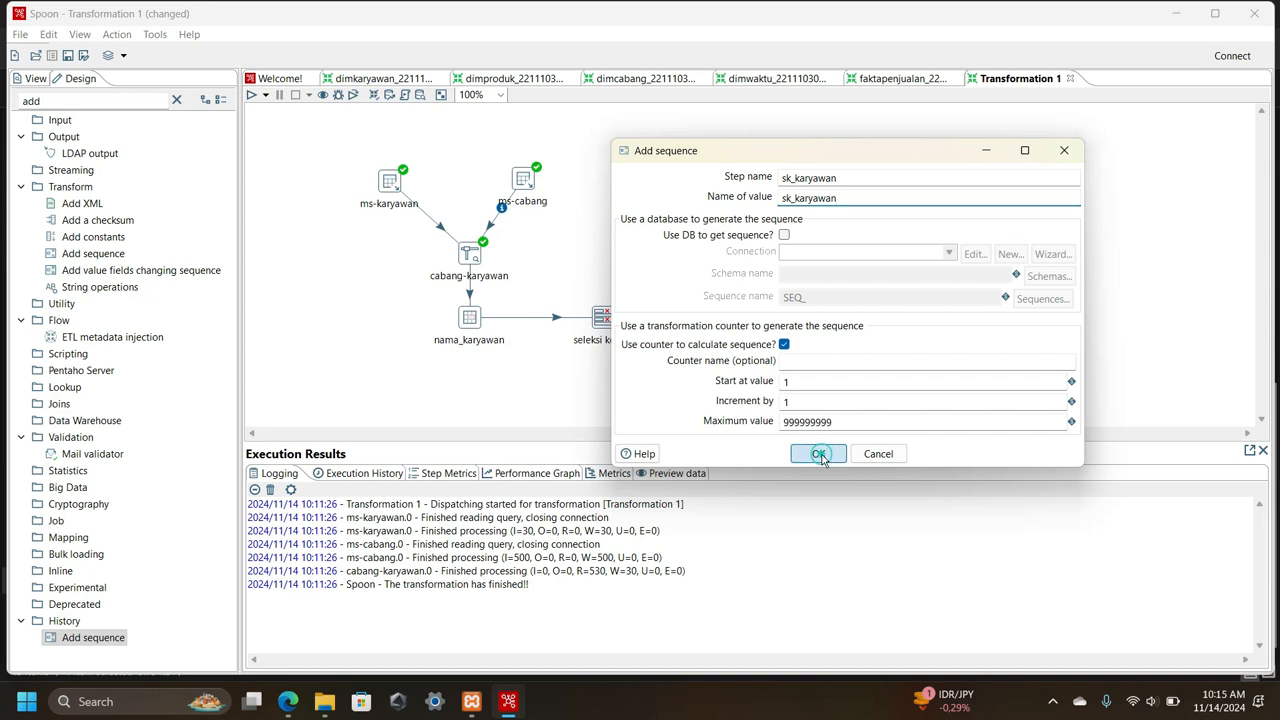
- Preview the output rows of the sk_karyawan step with a quick launch and close the preview
{"action": "right_click", "coordinate": [745, 330]}
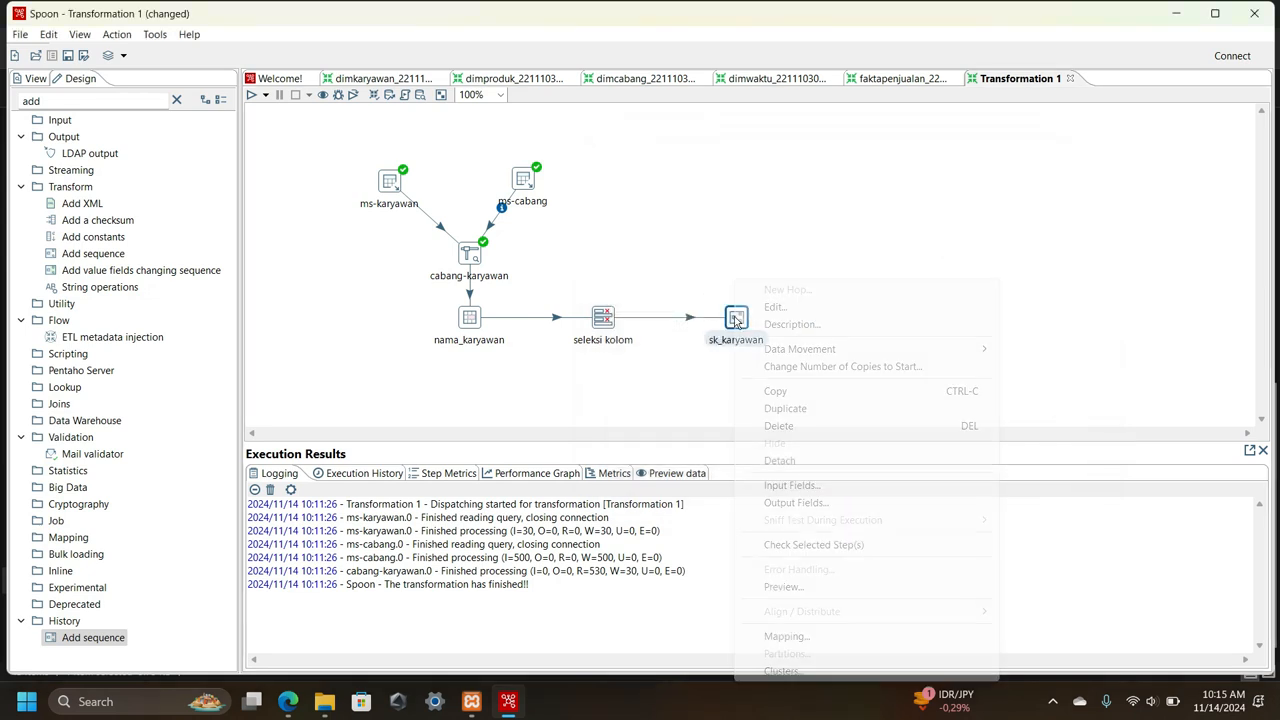
{"action": "left_click", "coordinate": [784, 587]}
{"action": "left_click", "coordinate": [561, 619]}
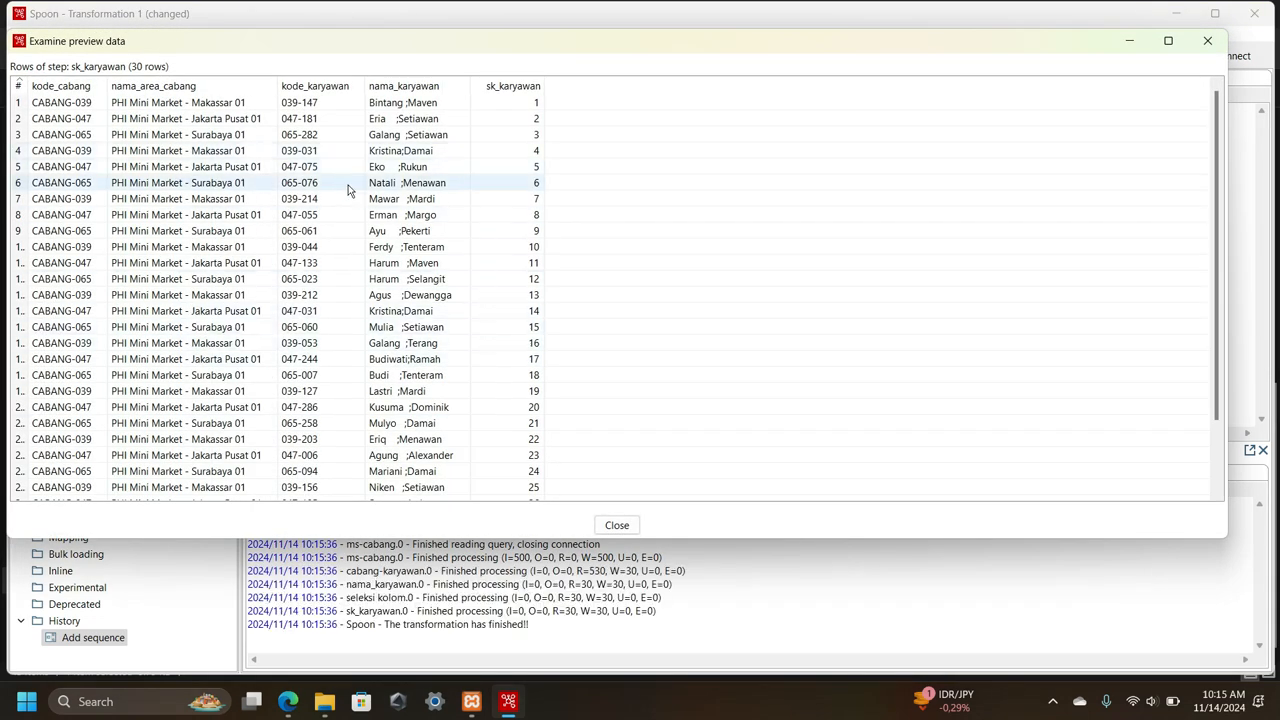
{"action": "scroll", "coordinate": [380, 250], "scroll_direction": "down", "scroll_amount": 2}
{"action": "left_click", "coordinate": [617, 525]}
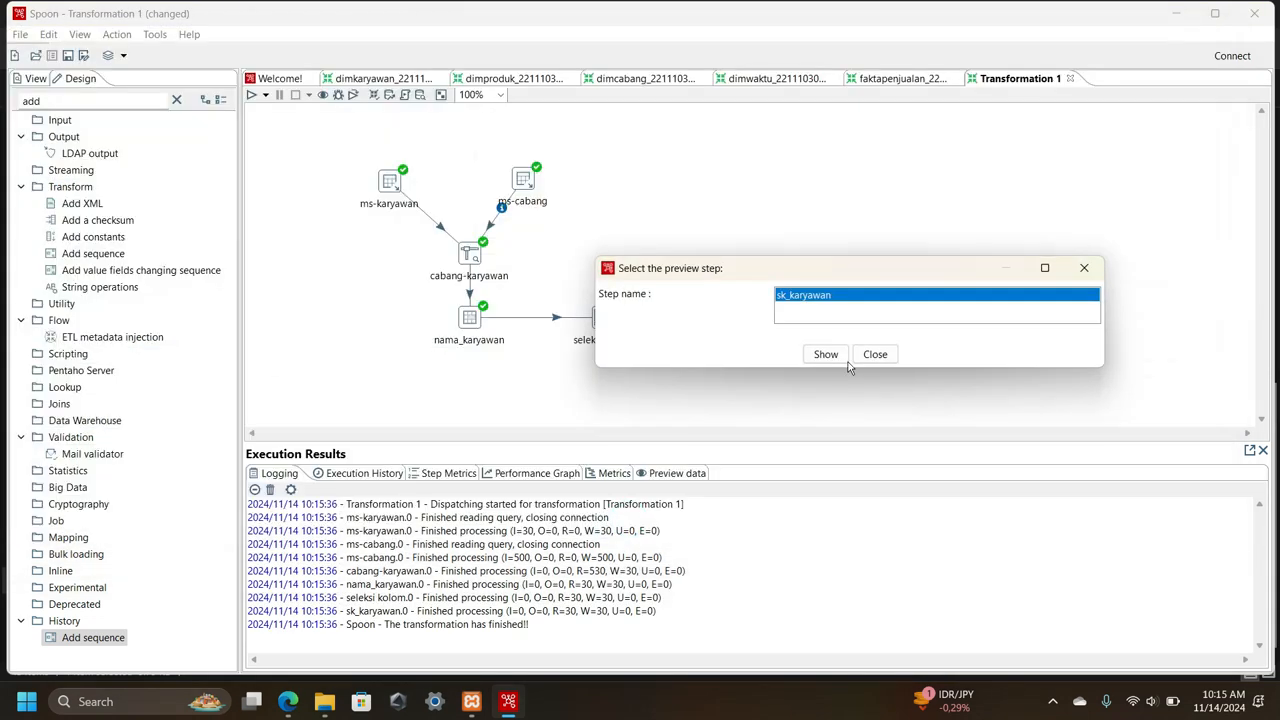
{"action": "left_click", "coordinate": [879, 356]}
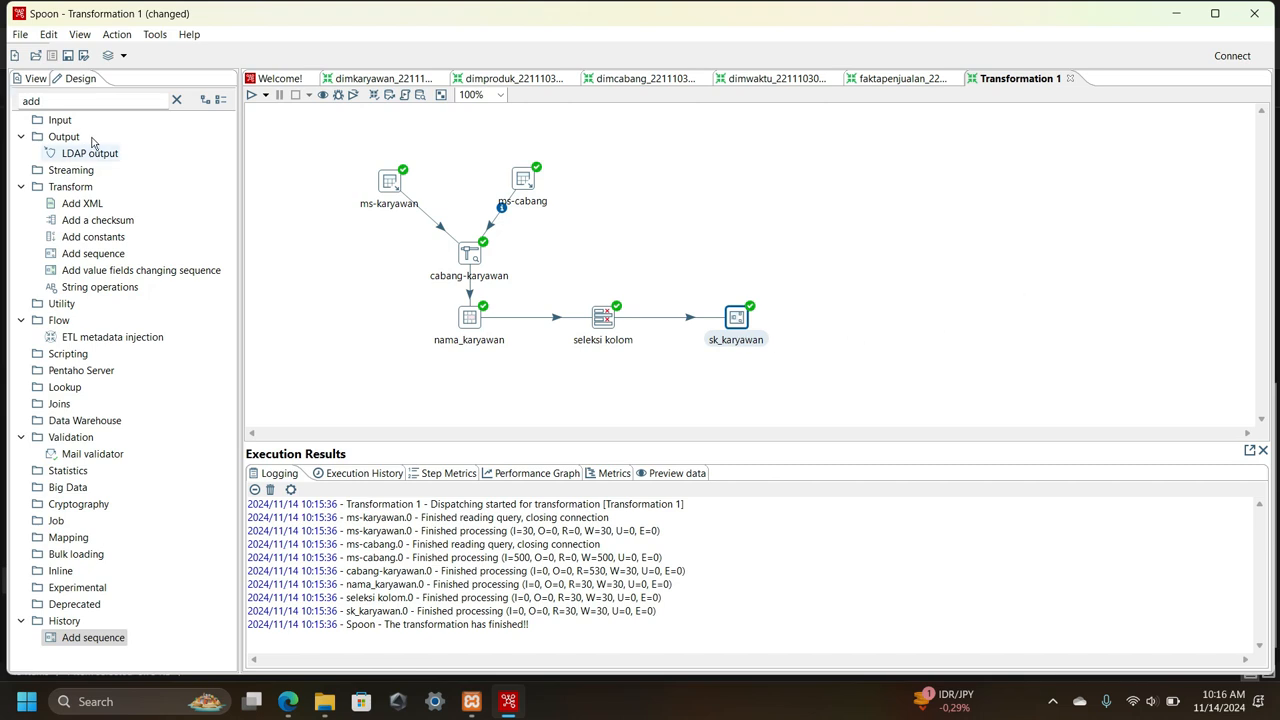
- Add a second Select values step fed by sk_karyawan
{"action": "left_click_drag", "start_coordinate": [63, 104], "coordinate": [13, 105]}
{"action": "type", "text": "sele"}
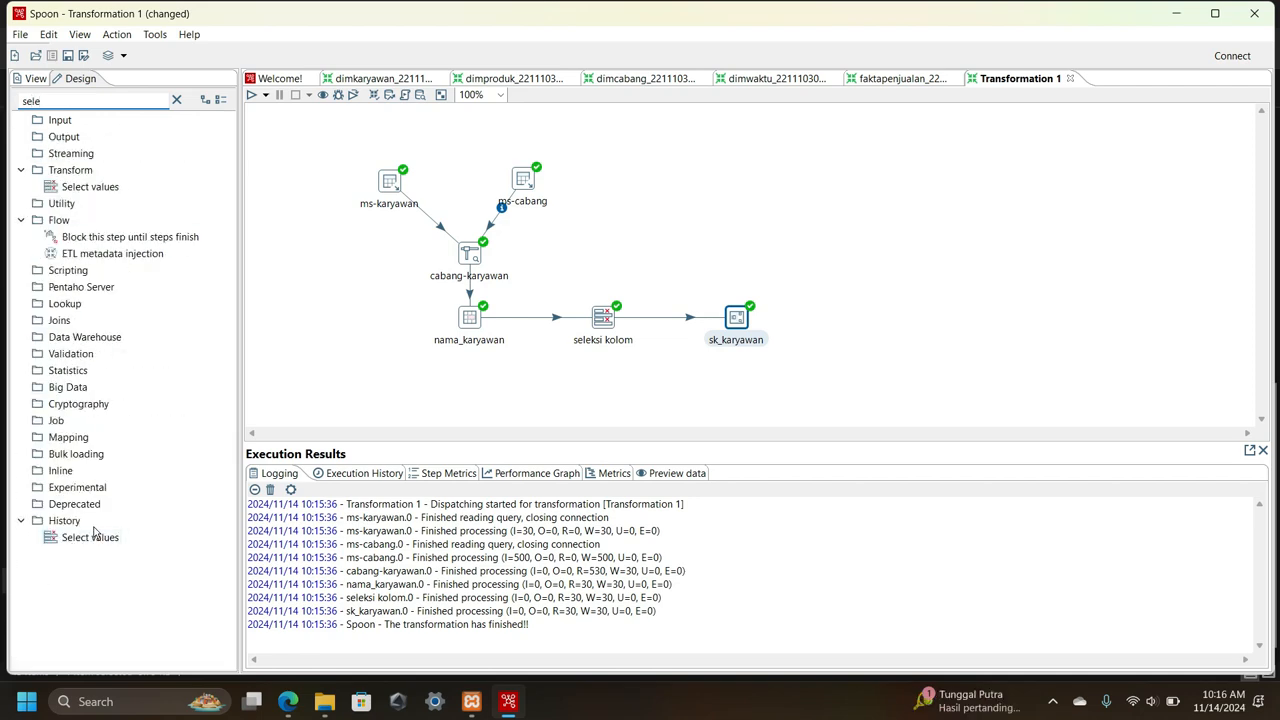
{"action": "double_click", "coordinate": [94, 546]}
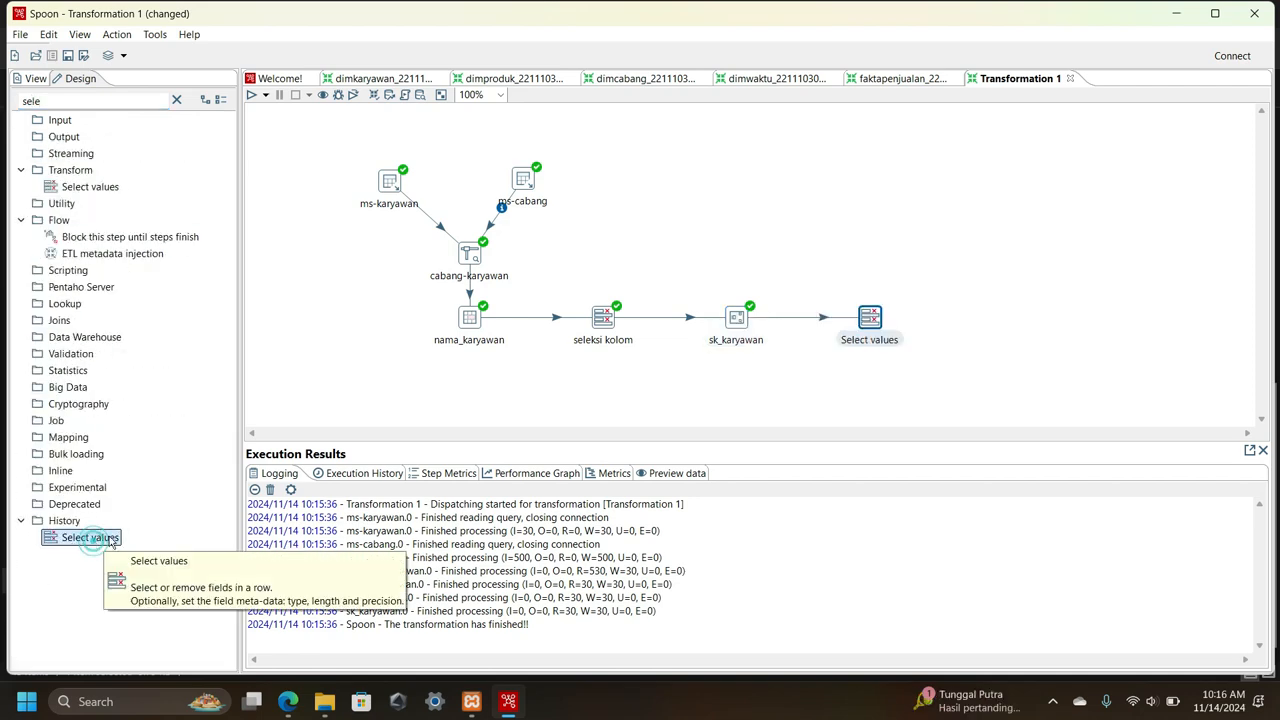
- Name the new Select values step atur field, load all its incoming fields into the selection and save it
{"action": "double_click", "coordinate": [866, 330]}
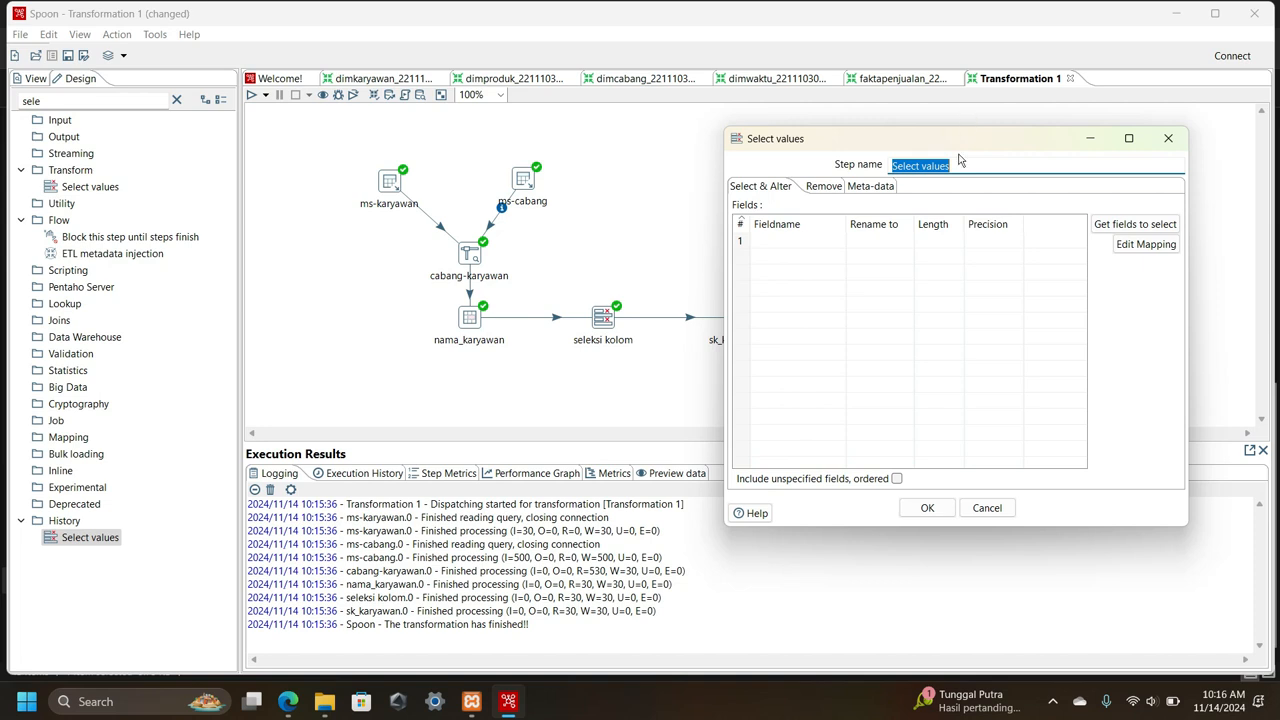
{"action": "type", "text": "atur field"}
{"action": "left_click", "coordinate": [1110, 226]}
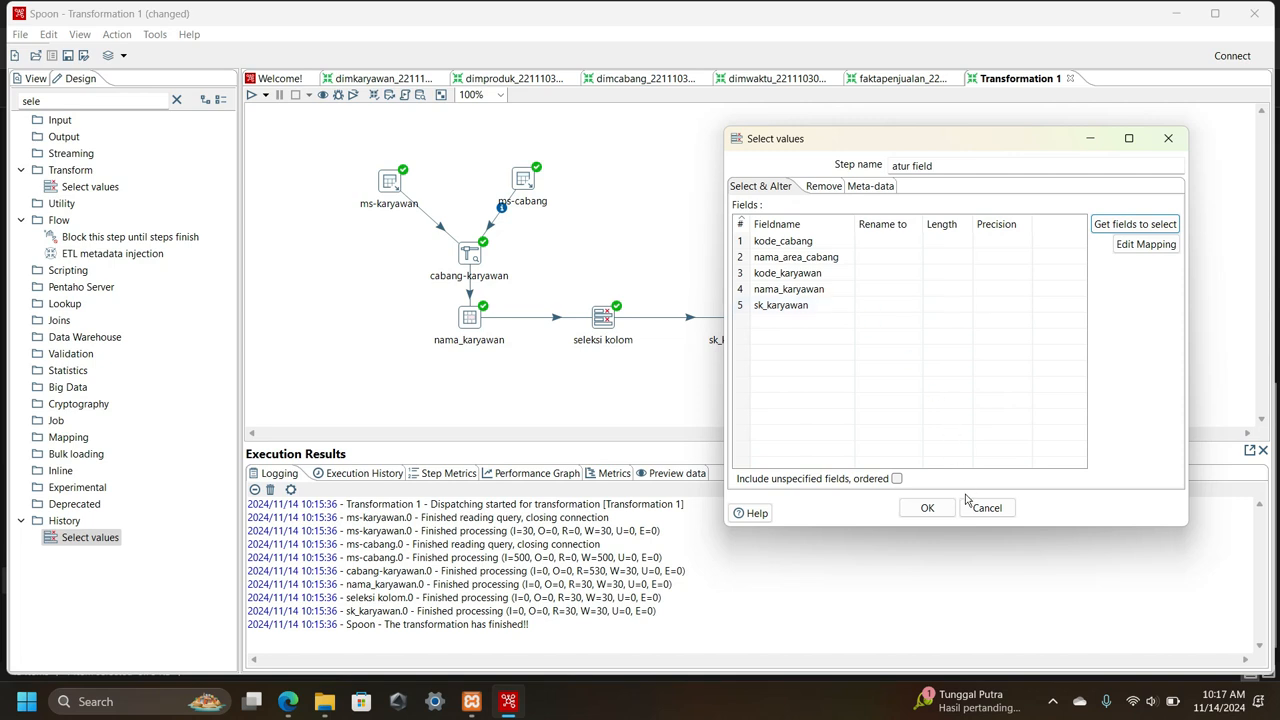
{"action": "left_click", "coordinate": [930, 507]}
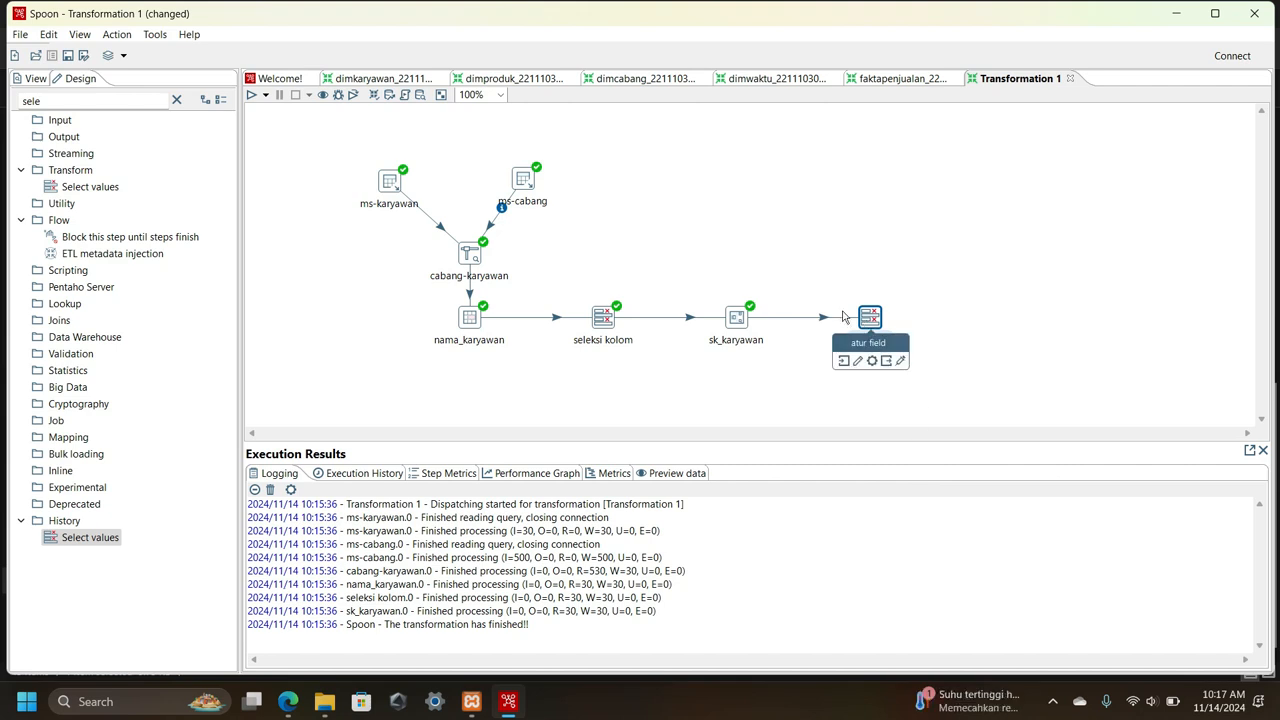
- Check the field order of the atur field step in the existing dimkaryawan transformation, then return to Transformation 1
{"action": "left_click", "coordinate": [396, 80]}
{"action": "double_click", "coordinate": [736, 402]}
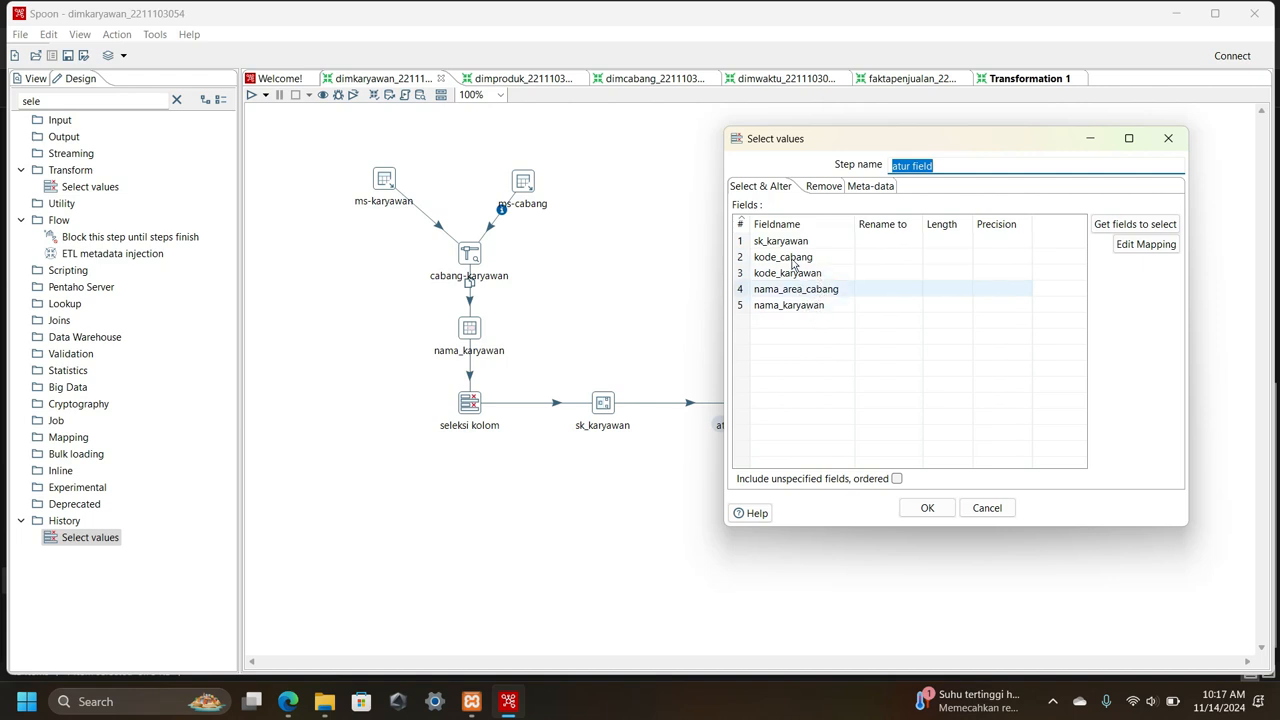
{"action": "left_click", "coordinate": [986, 508]}
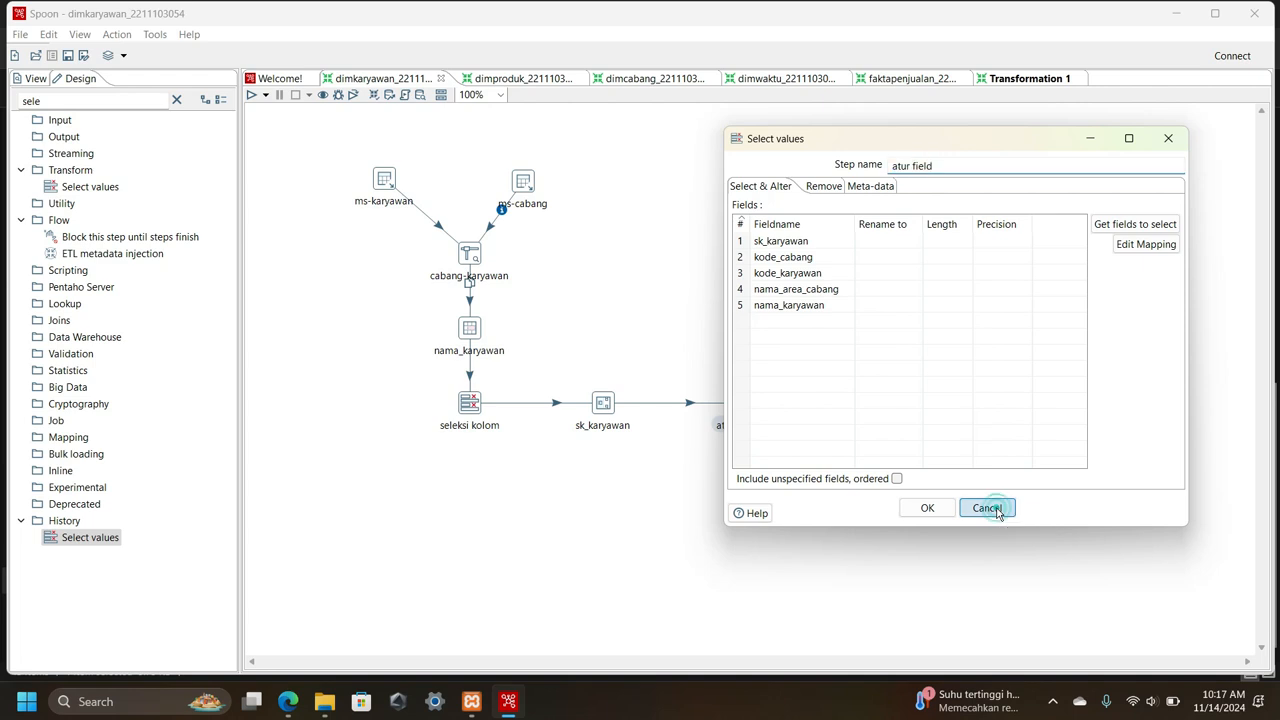
{"action": "left_click", "coordinate": [1020, 79]}
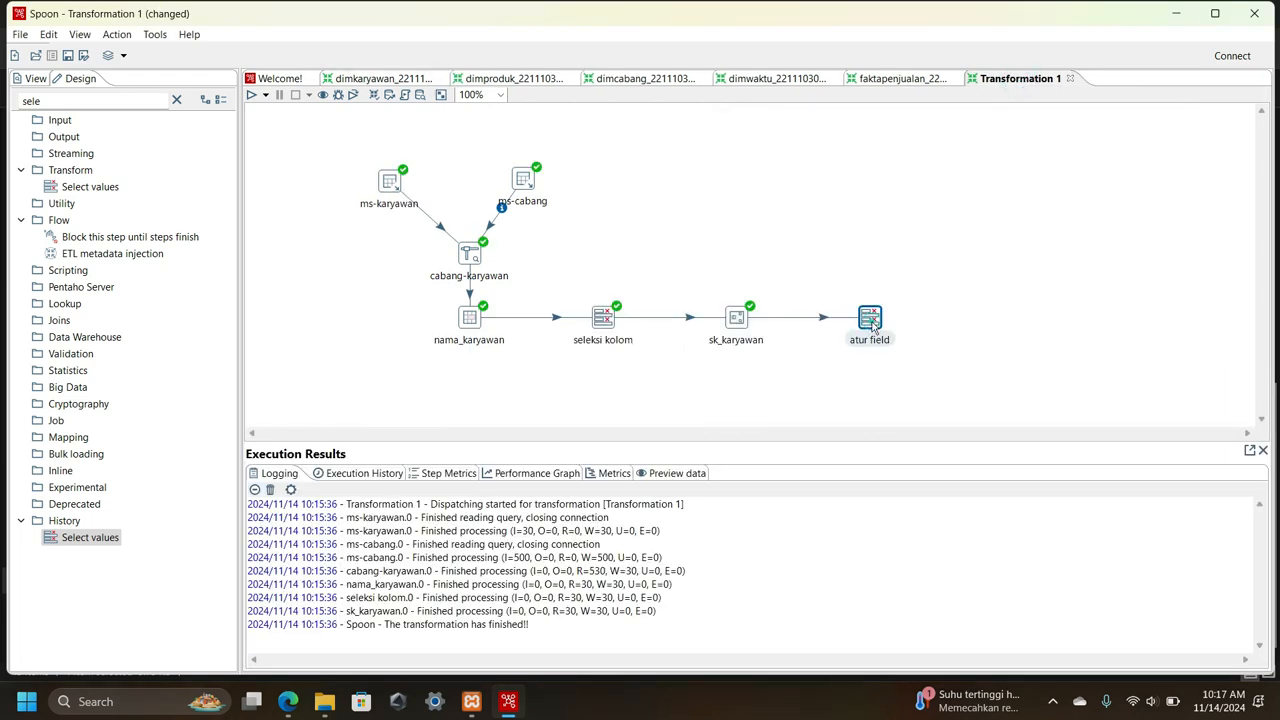
- Move the sk_karyawan field to the first row of the atur field step's selection and save the step
{"action": "double_click", "coordinate": [870, 318]}
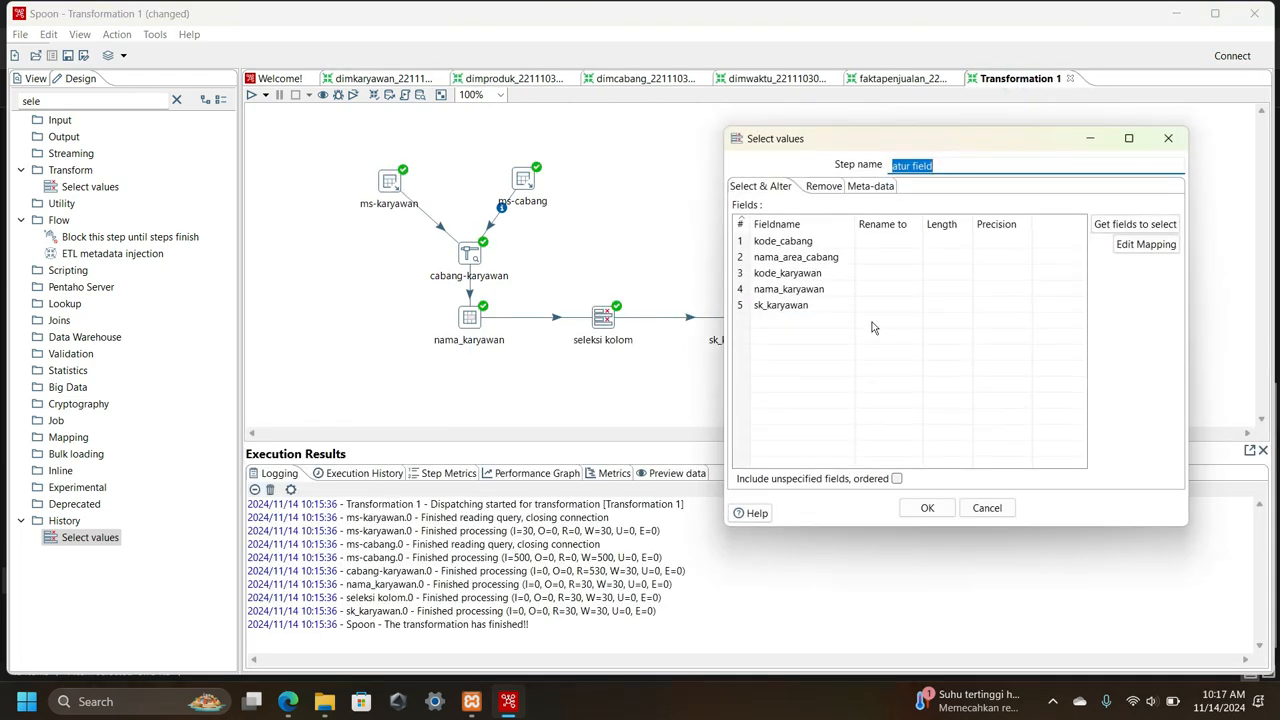
{"action": "left_click", "coordinate": [741, 309]}
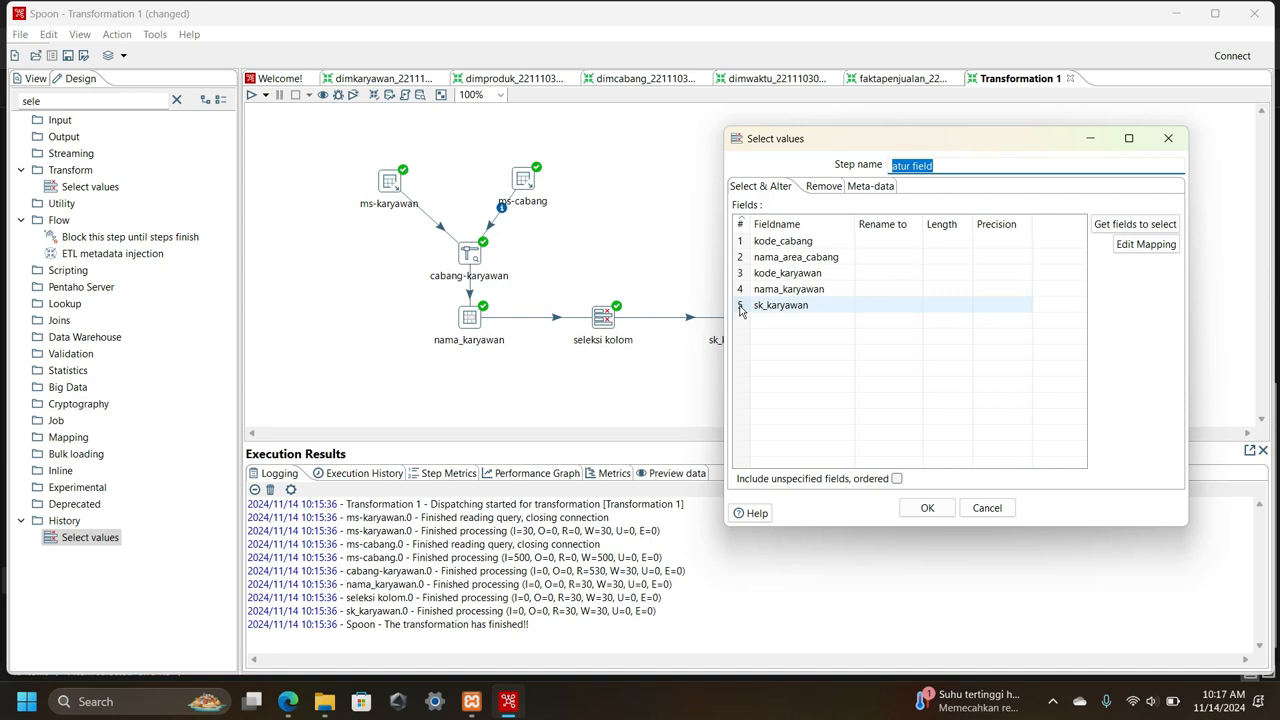
{"action": "left_click", "coordinate": [741, 309]}
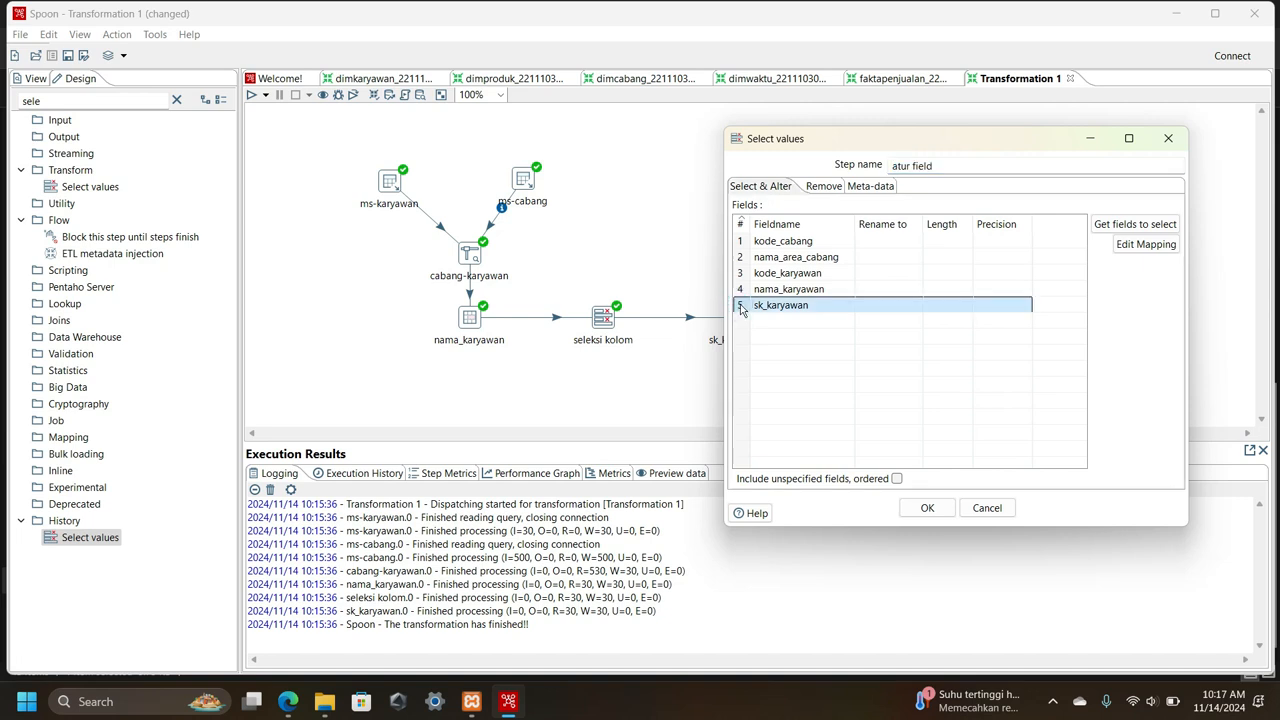
{"action": "right_click", "coordinate": [741, 309]}
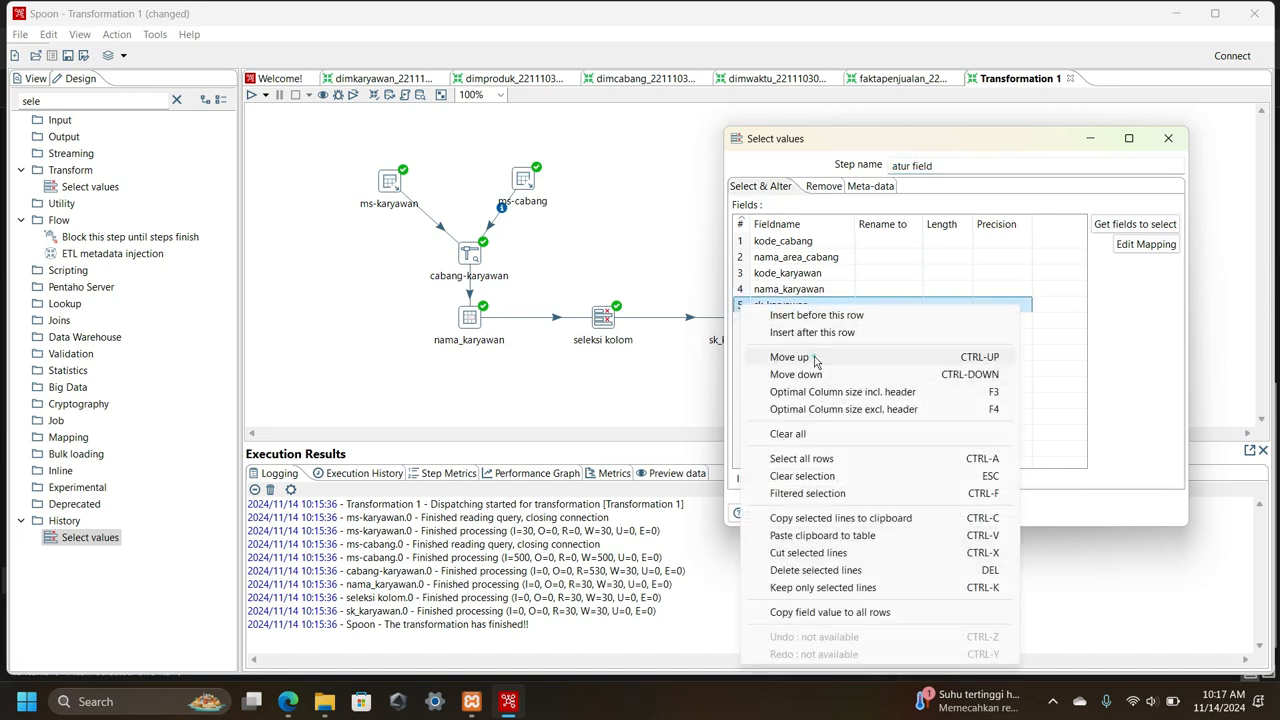
{"action": "left_click", "coordinate": [815, 358]}
{"action": "right_click", "coordinate": [750, 292]}
{"action": "left_click", "coordinate": [780, 342]}
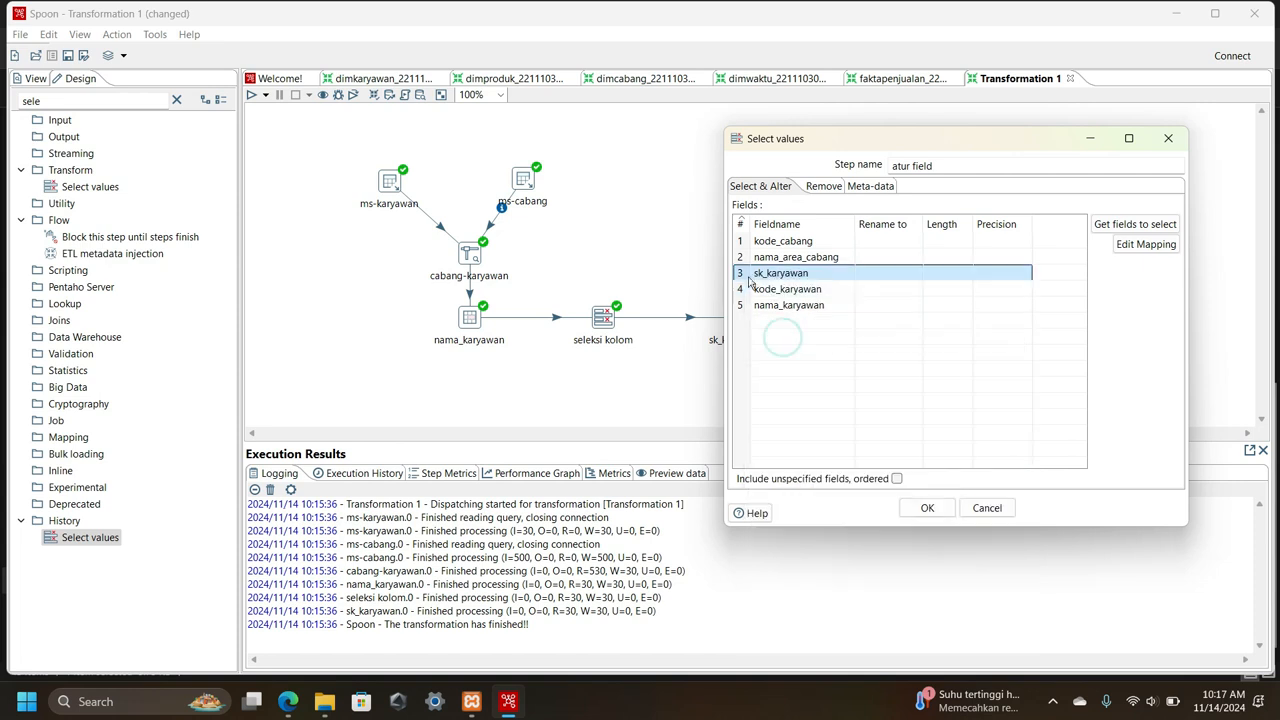
{"action": "right_click", "coordinate": [748, 282]}
{"action": "left_click", "coordinate": [782, 323]}
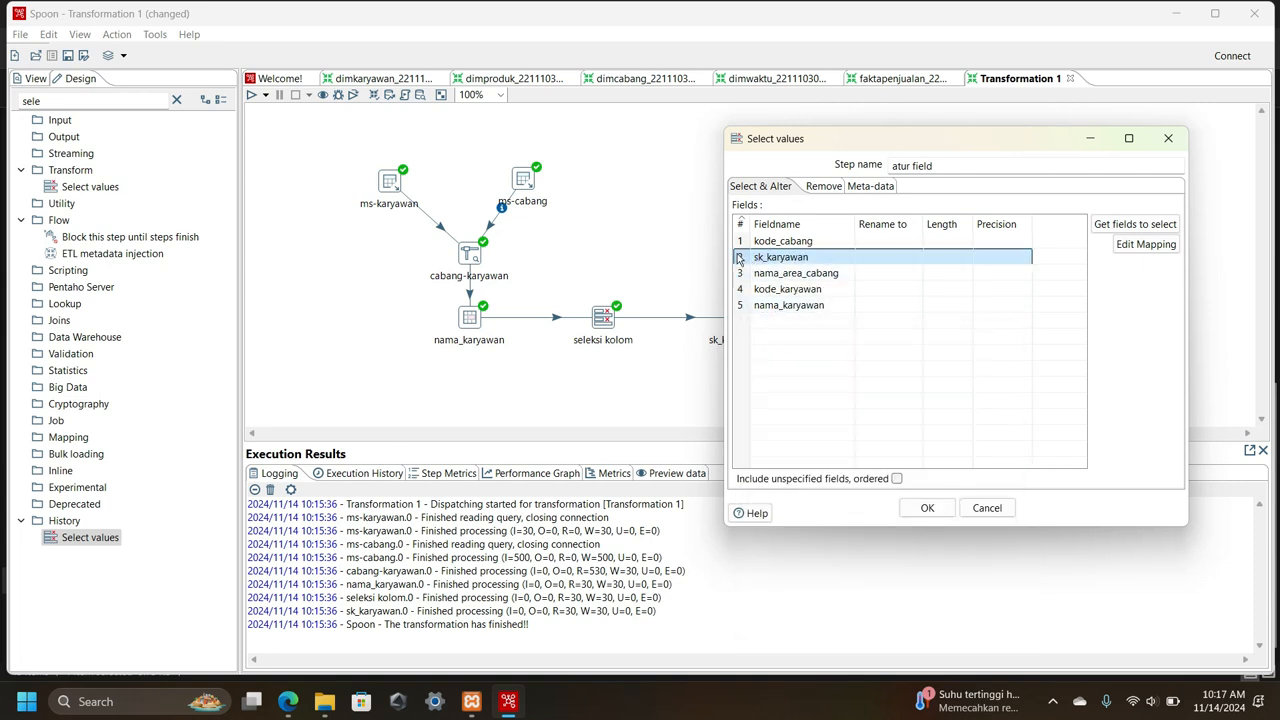
{"action": "right_click", "coordinate": [739, 258]}
{"action": "left_click", "coordinate": [780, 300]}
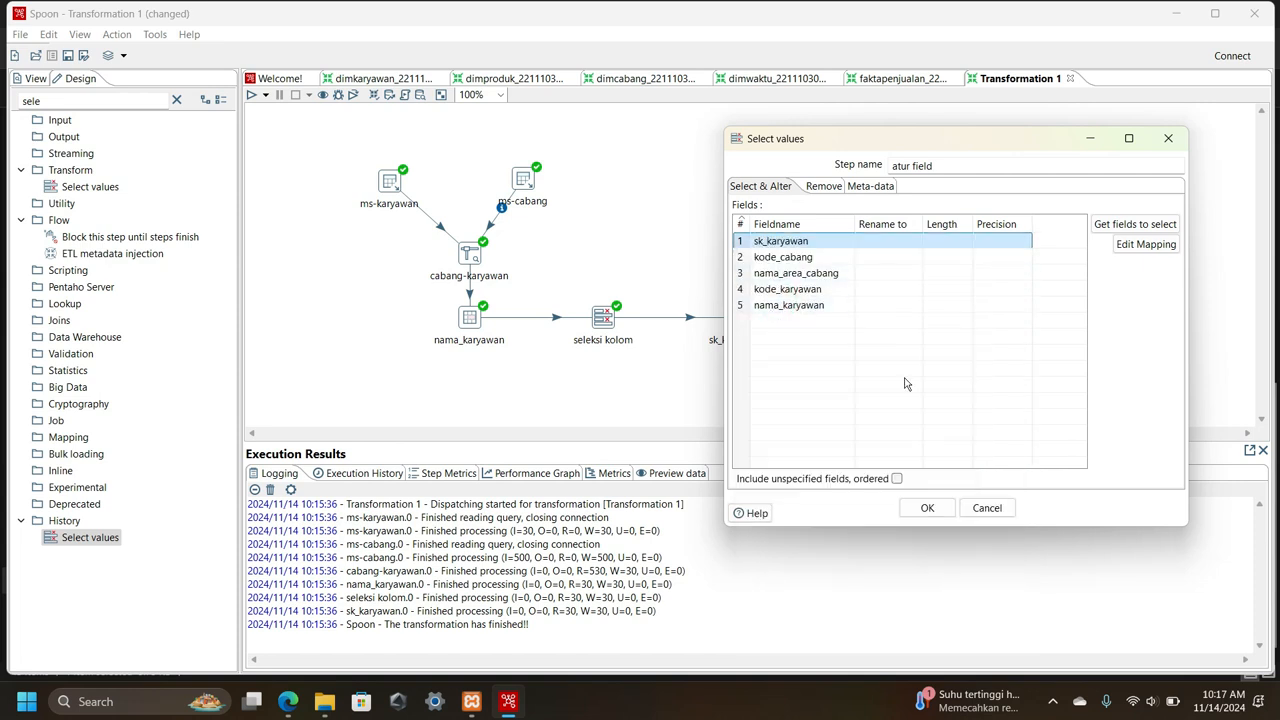
{"action": "left_click", "coordinate": [927, 507]}
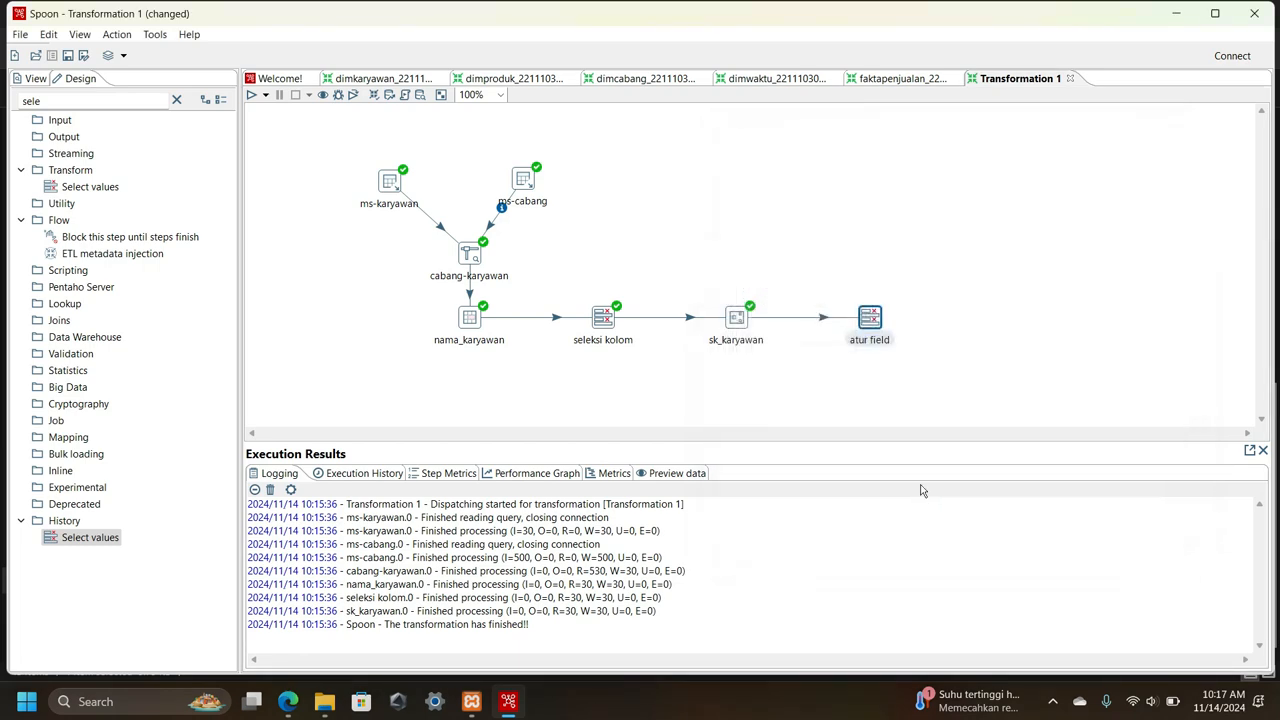
- Check the order of the selected fields in the atur field step of the existing dimkaryawan transformation, then close its settings
{"action": "left_click", "coordinate": [278, 80]}
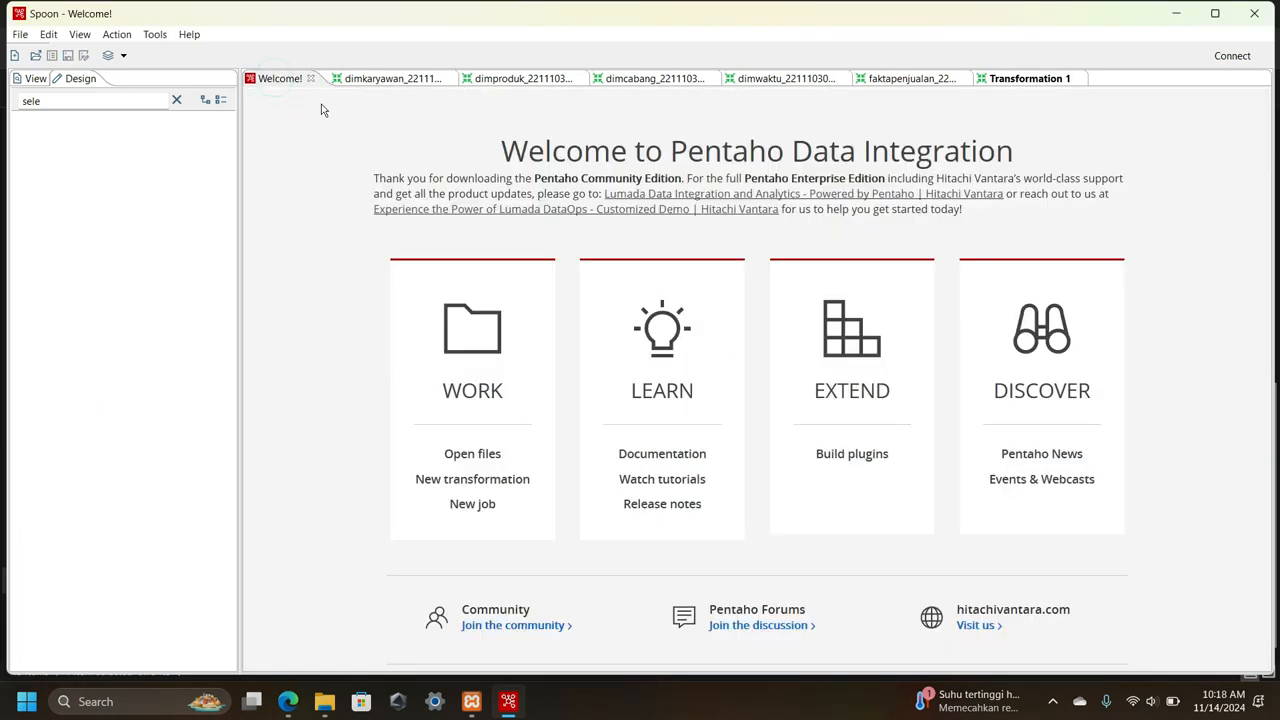
{"action": "left_click", "coordinate": [395, 85]}
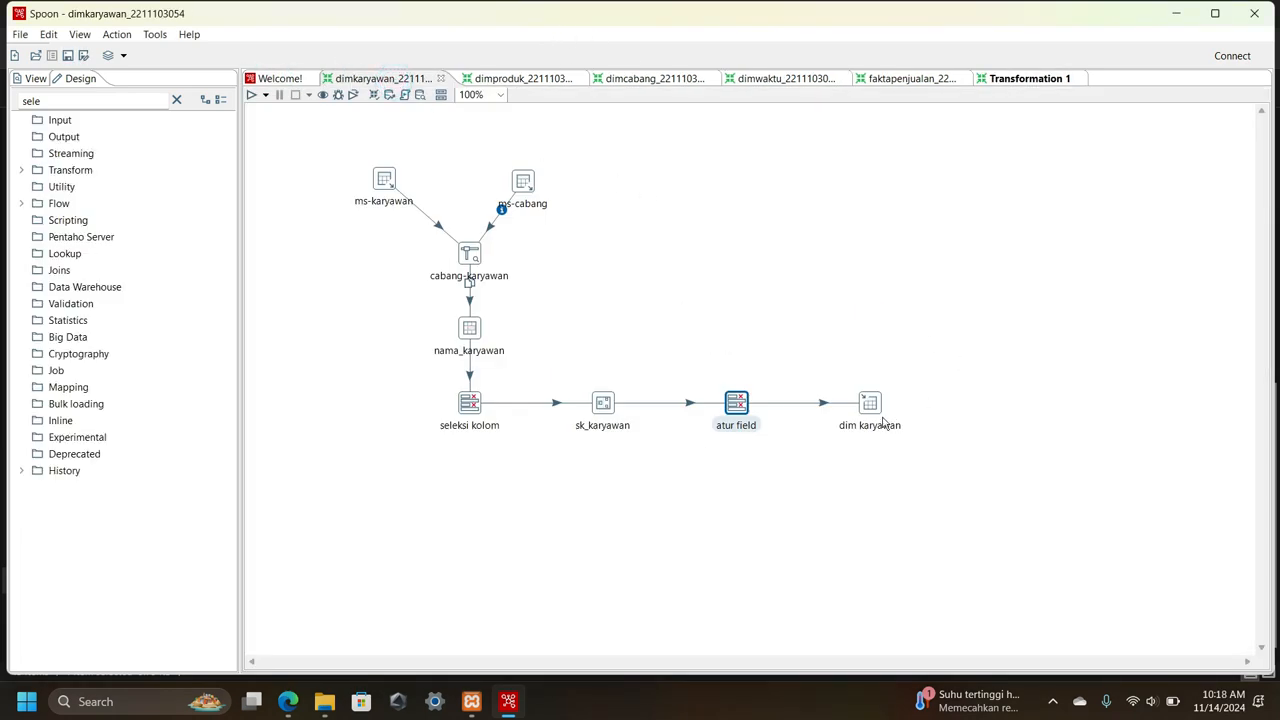
{"action": "double_click", "coordinate": [745, 402]}
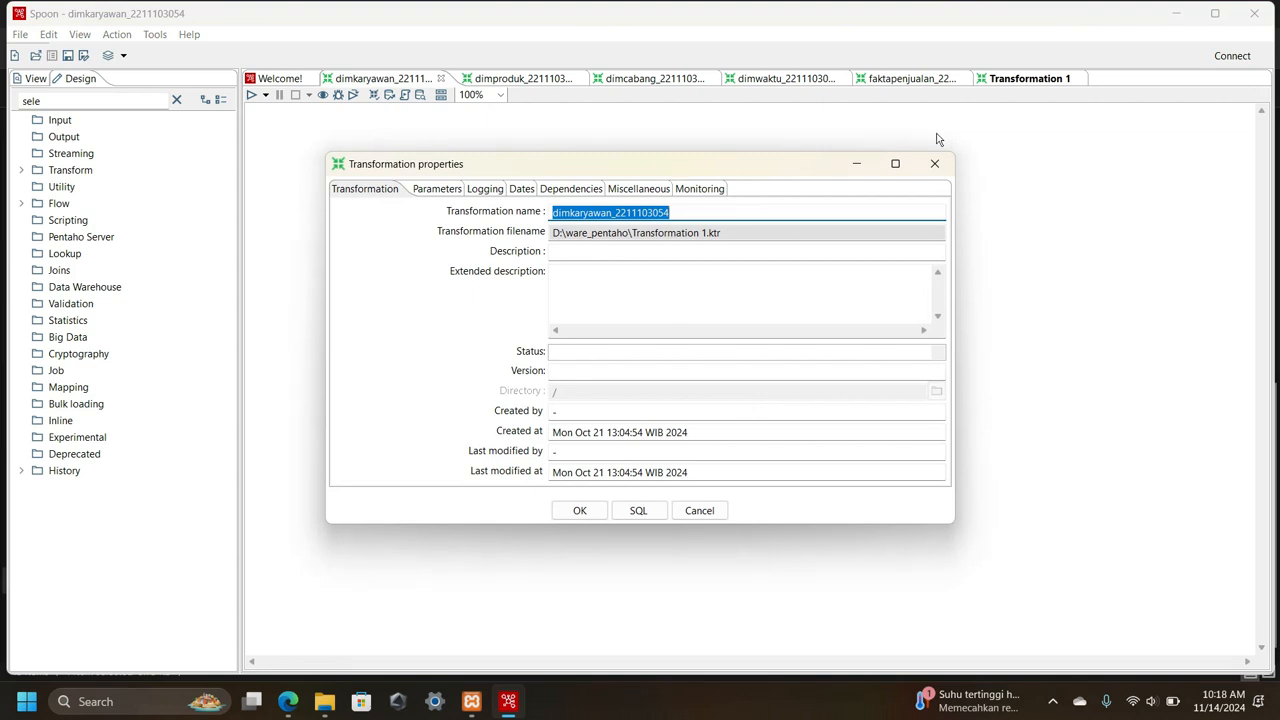
{"action": "left_click", "coordinate": [934, 163]}
{"action": "double_click", "coordinate": [737, 405]}
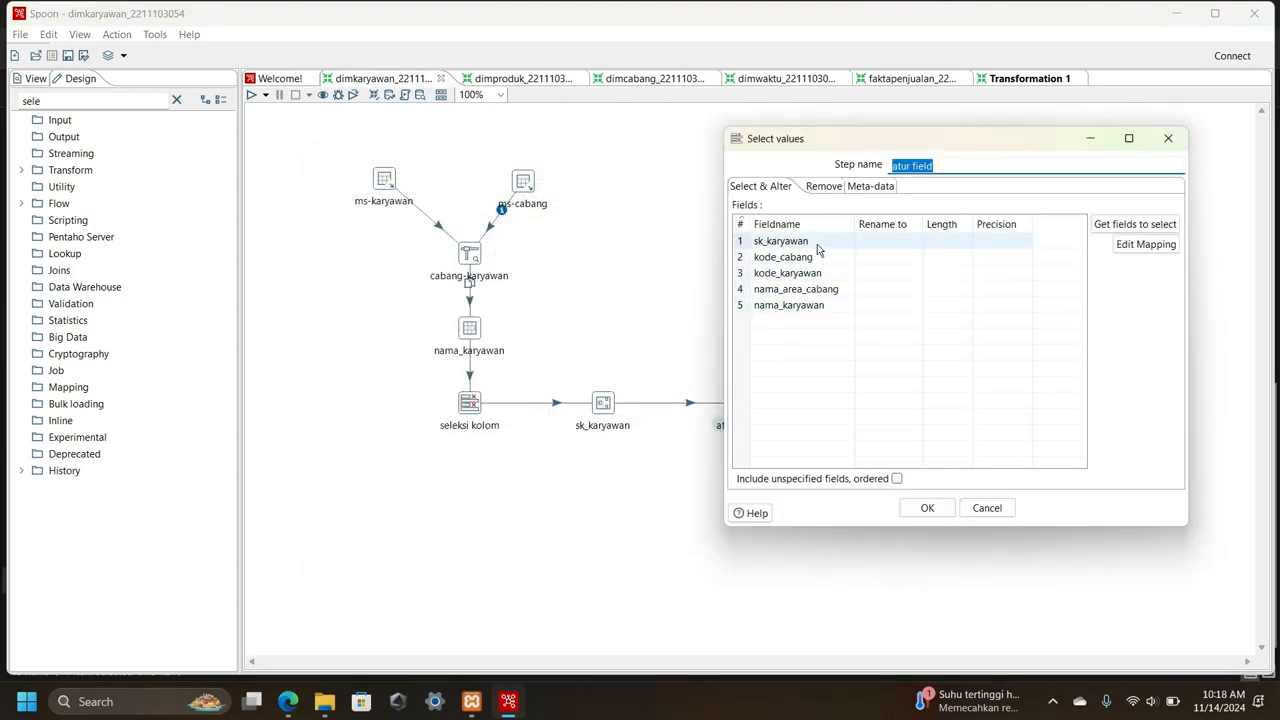
{"action": "left_click", "coordinate": [1168, 139]}
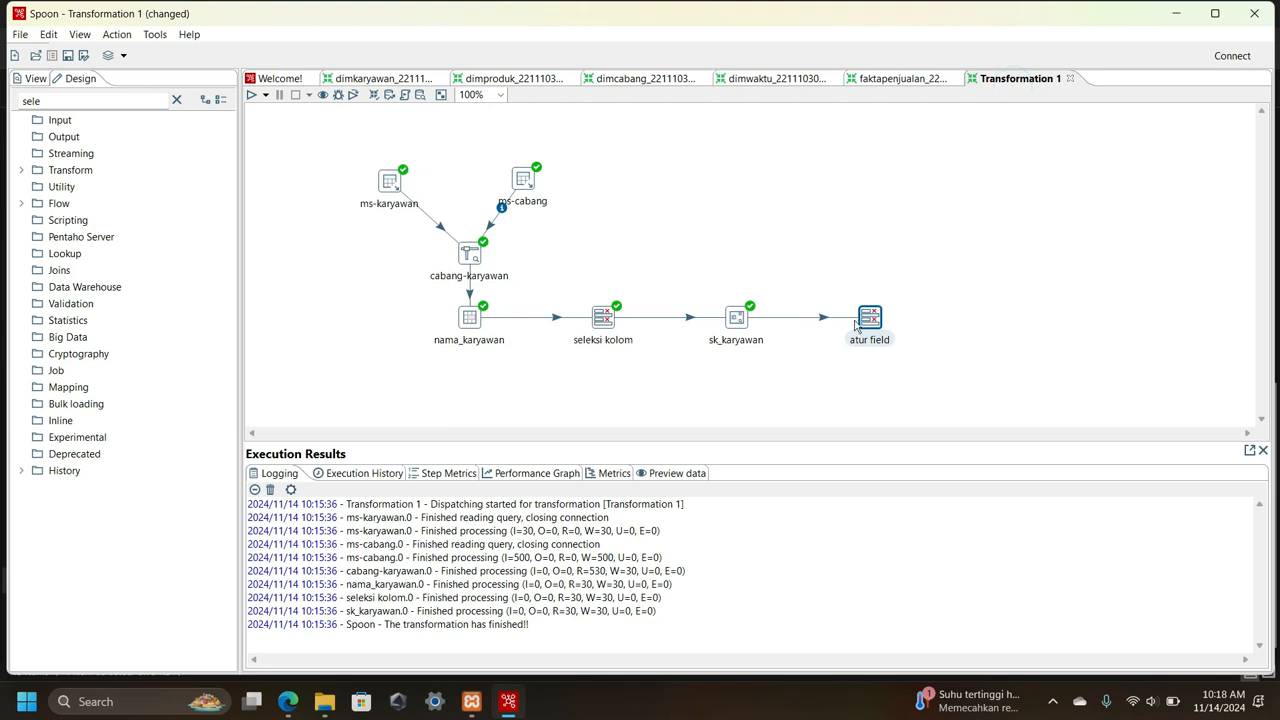
- Move kode_karyawan above nama_area_cabang in the atur field step of Transformation 1 and save it
{"action": "double_click", "coordinate": [862, 322]}
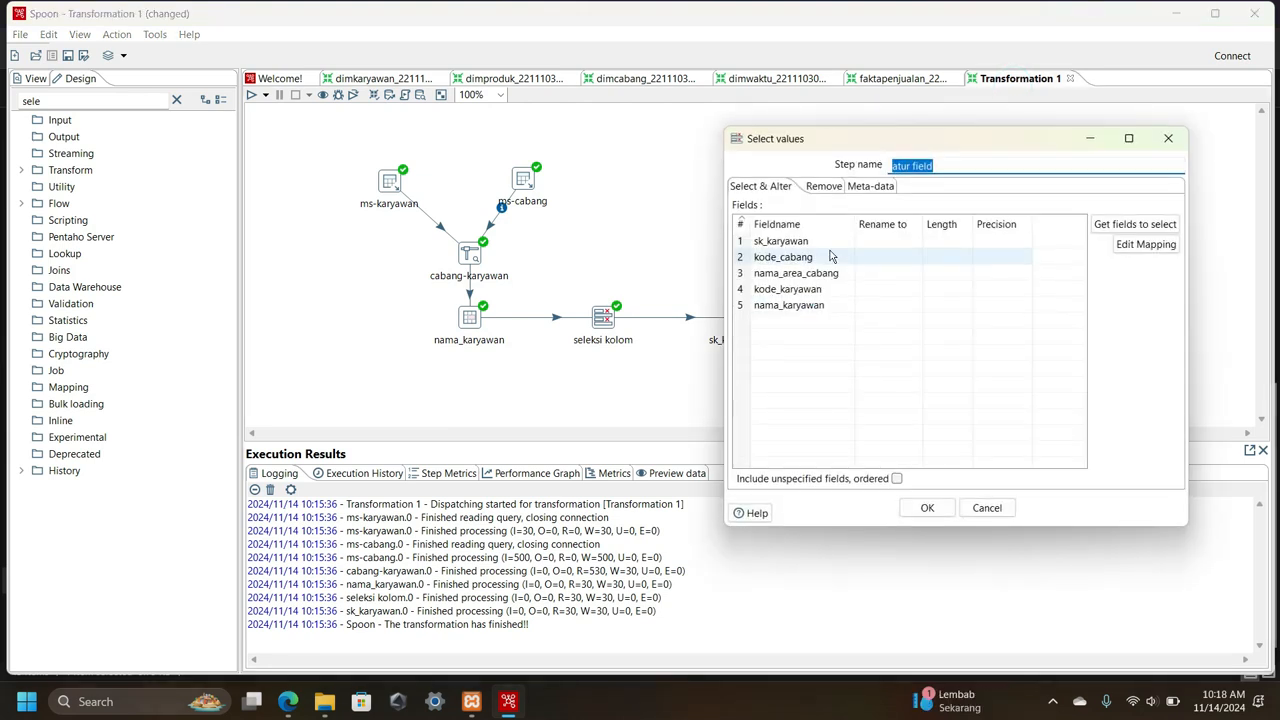
{"action": "left_click", "coordinate": [745, 291]}
{"action": "right_click", "coordinate": [746, 291]}
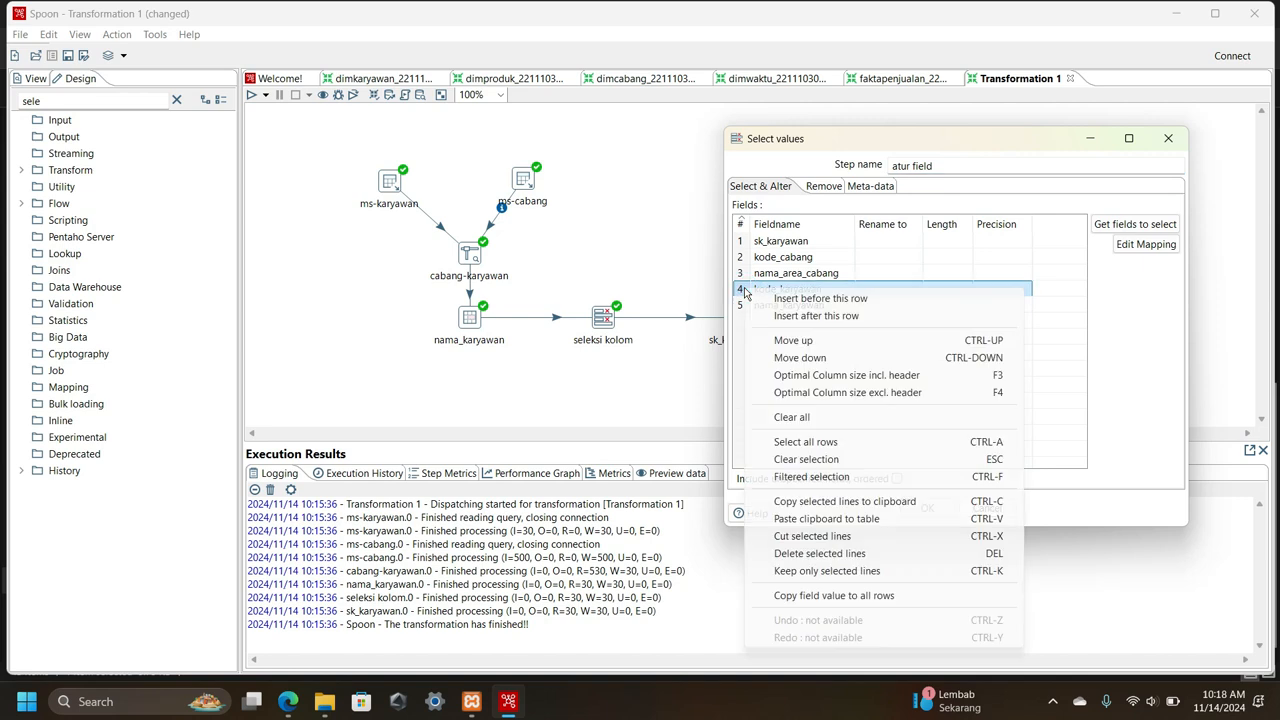
{"action": "left_click", "coordinate": [793, 341]}
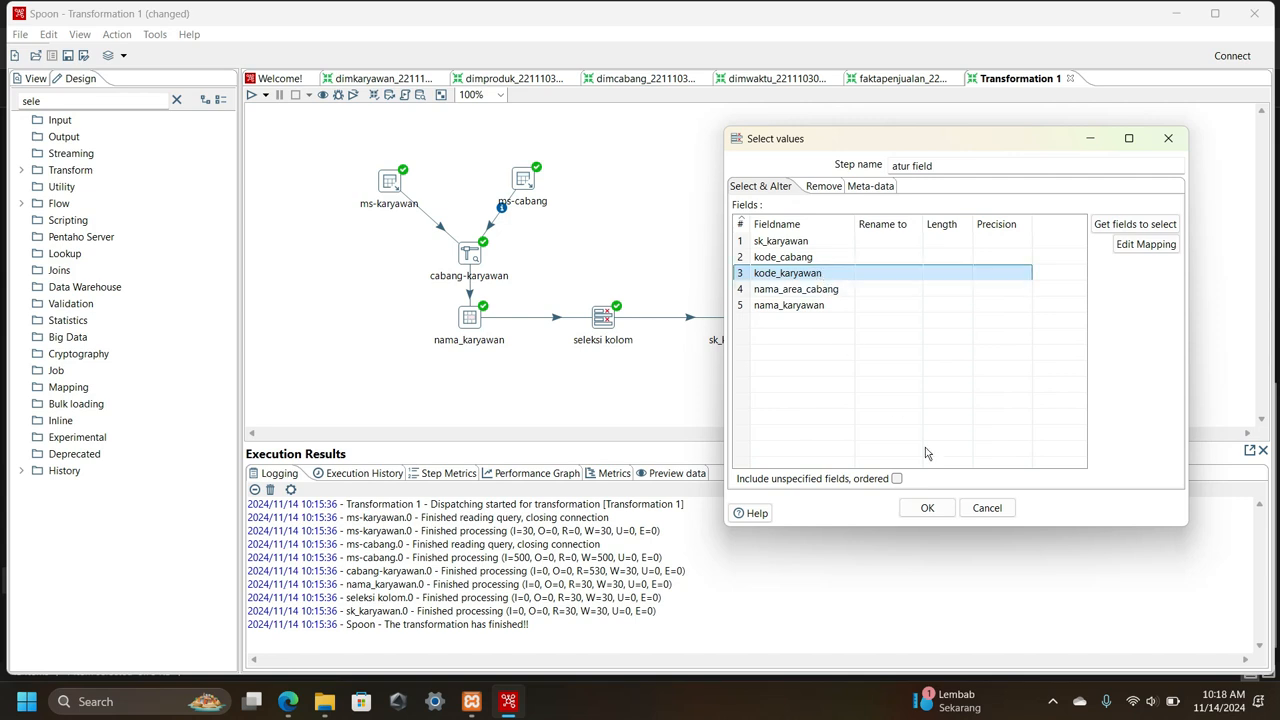
{"action": "left_click", "coordinate": [928, 510]}
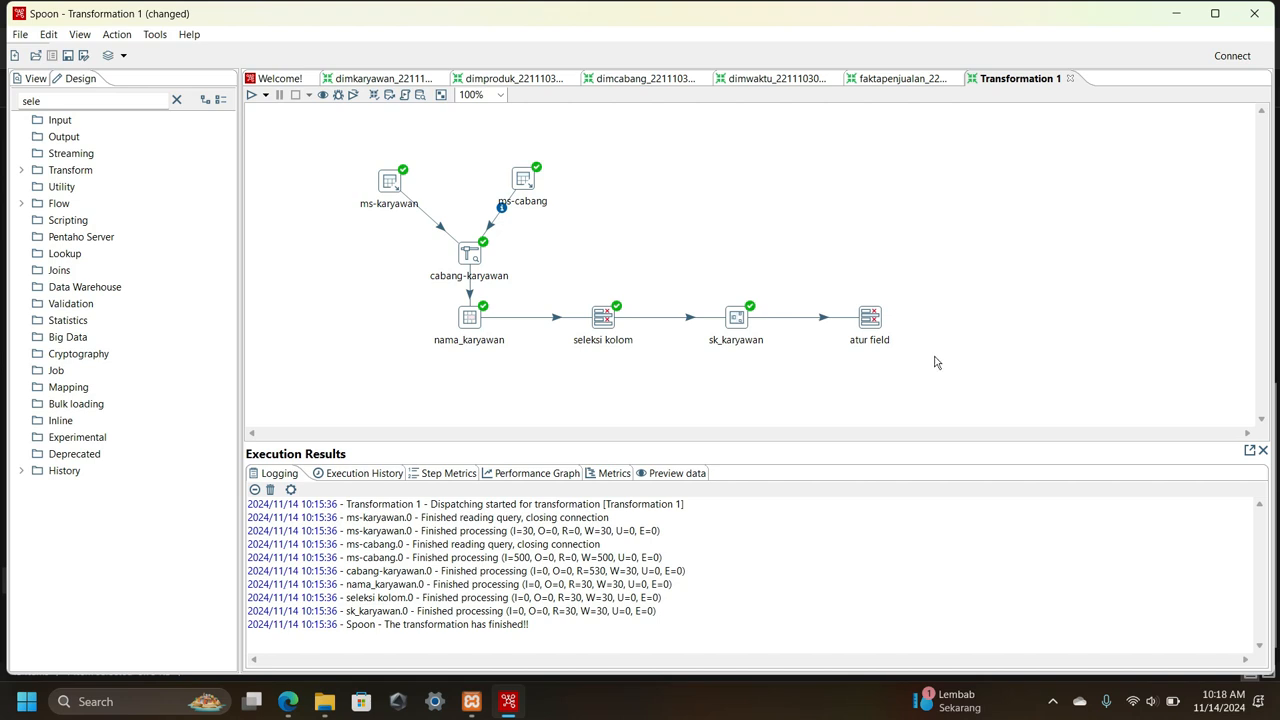
- Find the Table output step with the filter "out" and add it fed by atur field
{"action": "mouse_move", "coordinate": [873, 331]}
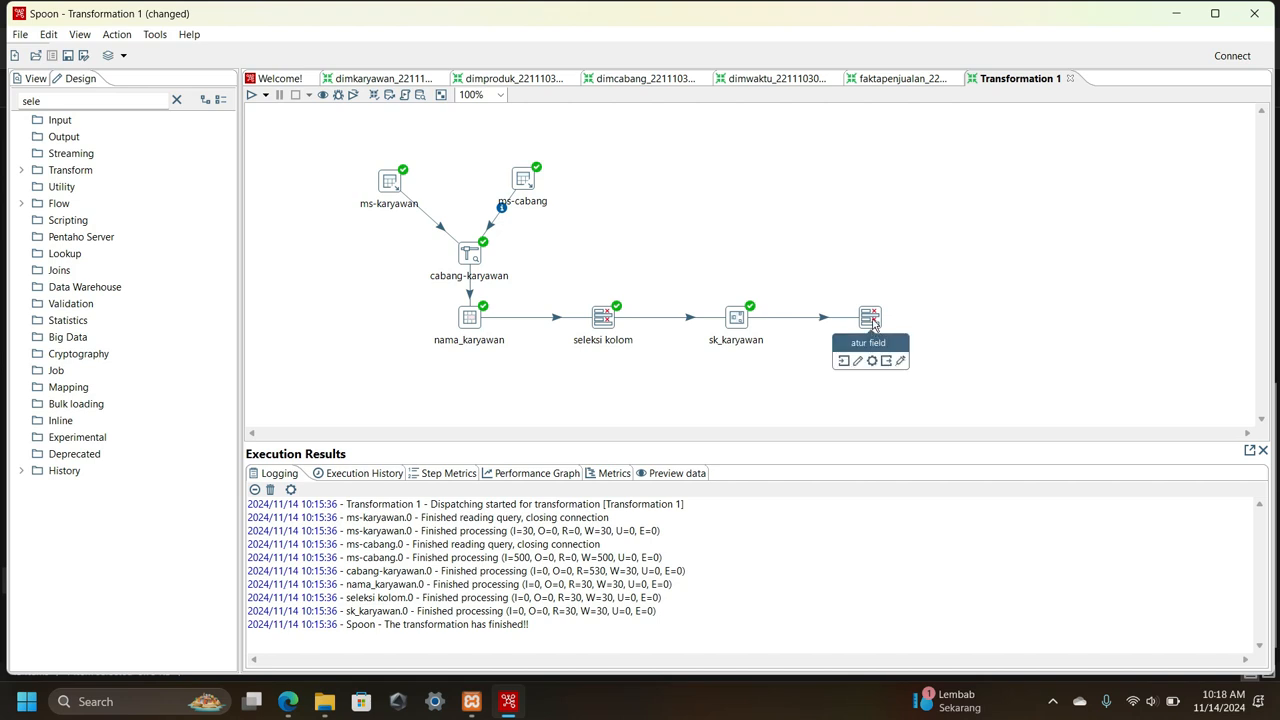
{"action": "left_click", "coordinate": [866, 316]}
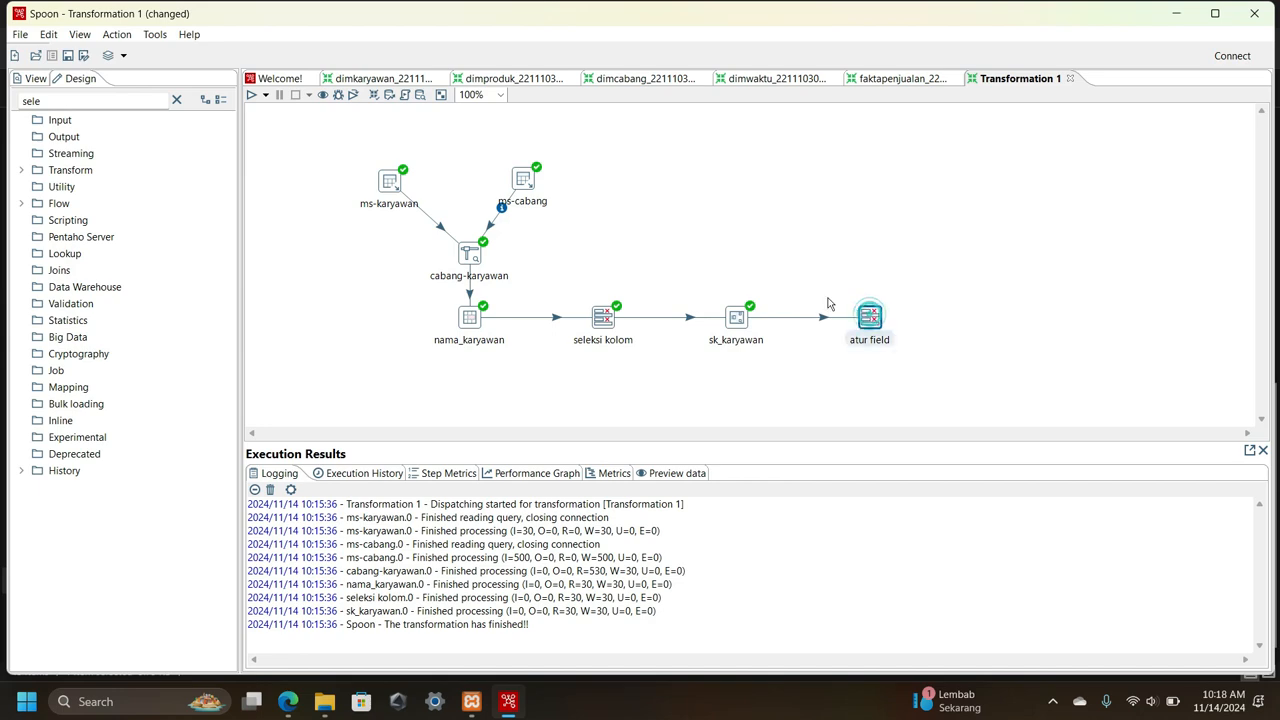
{"action": "left_click_drag", "start_coordinate": [86, 100], "coordinate": [10, 105]}
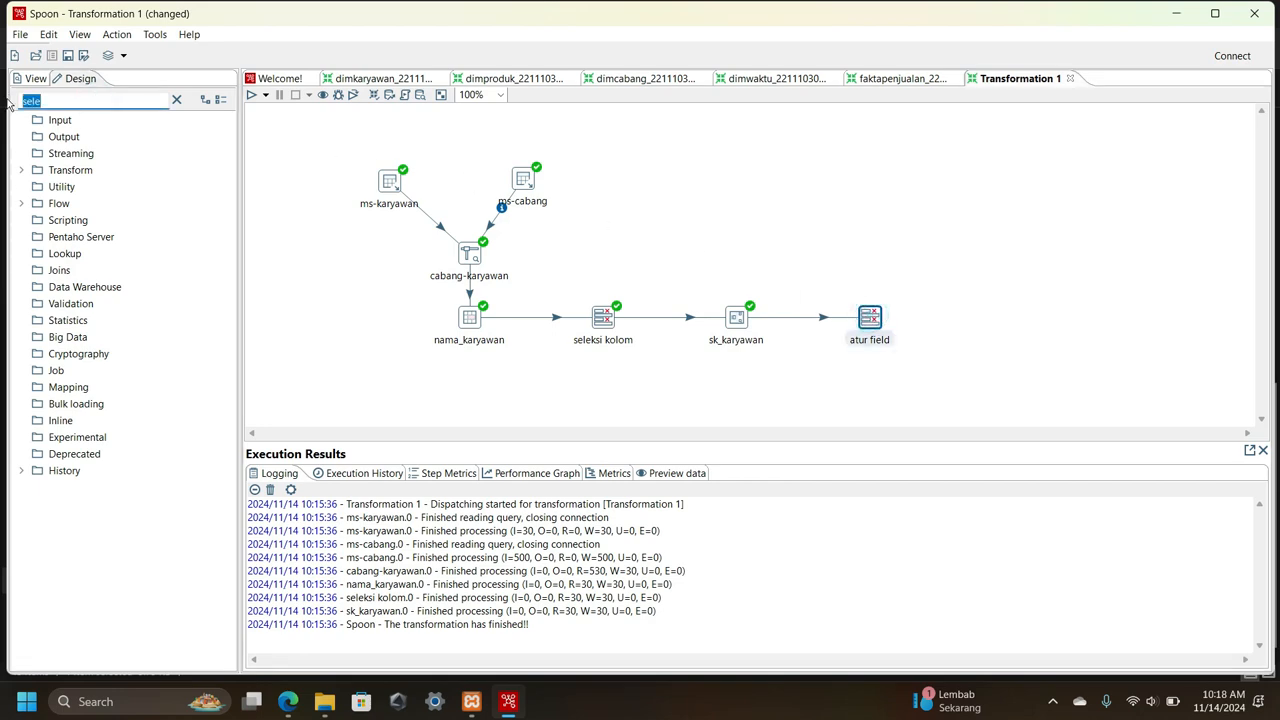
{"action": "type", "text": "out"}
{"action": "scroll", "coordinate": [58, 545], "scroll_direction": "down", "scroll_amount": 5}
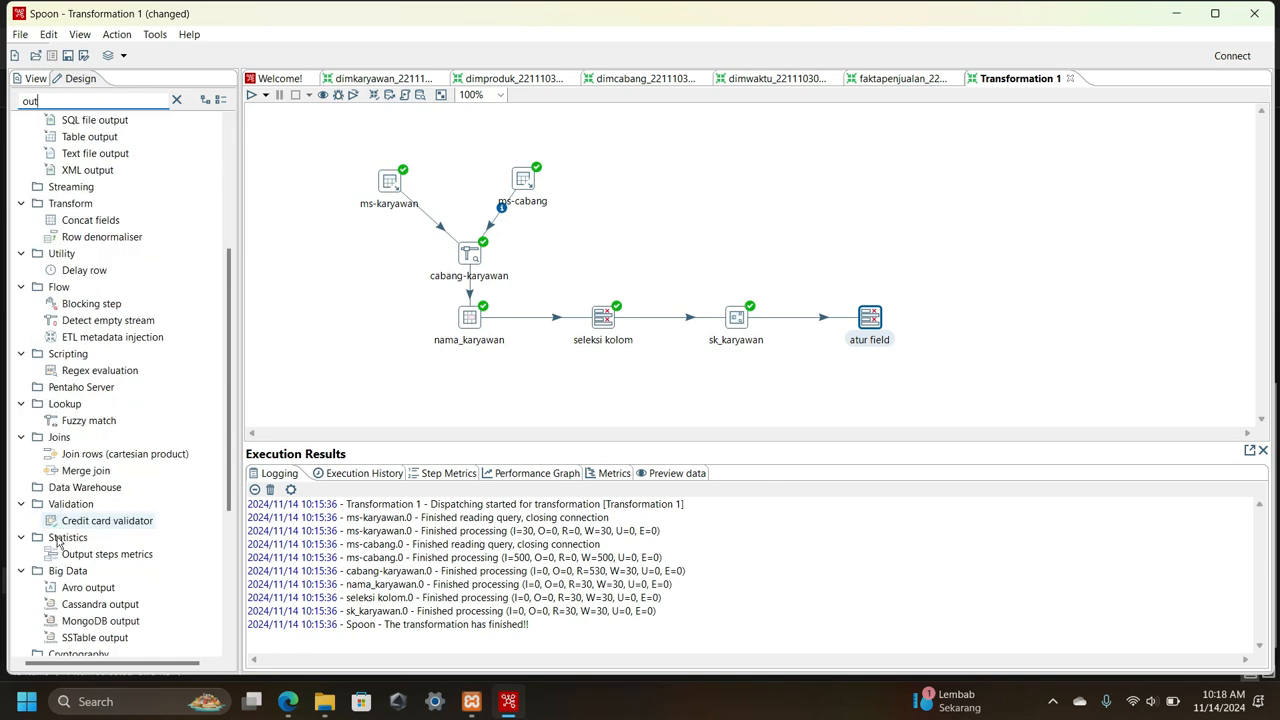
{"action": "scroll", "coordinate": [58, 540], "scroll_direction": "down", "scroll_amount": 5}
{"action": "double_click", "coordinate": [88, 620]}
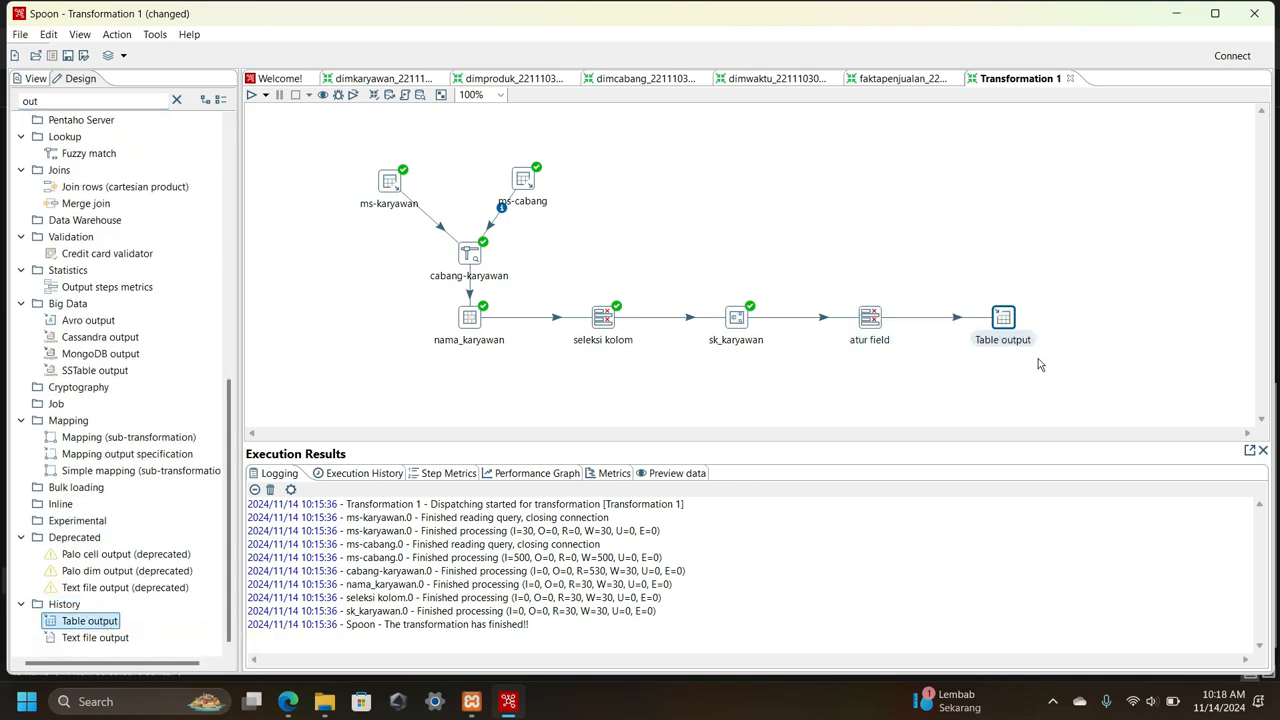
- Name the Table output step dim karyawan, use the con-dwi-phi connection, set the target table to dim_karyawan and save it
{"action": "double_click", "coordinate": [1008, 320]}
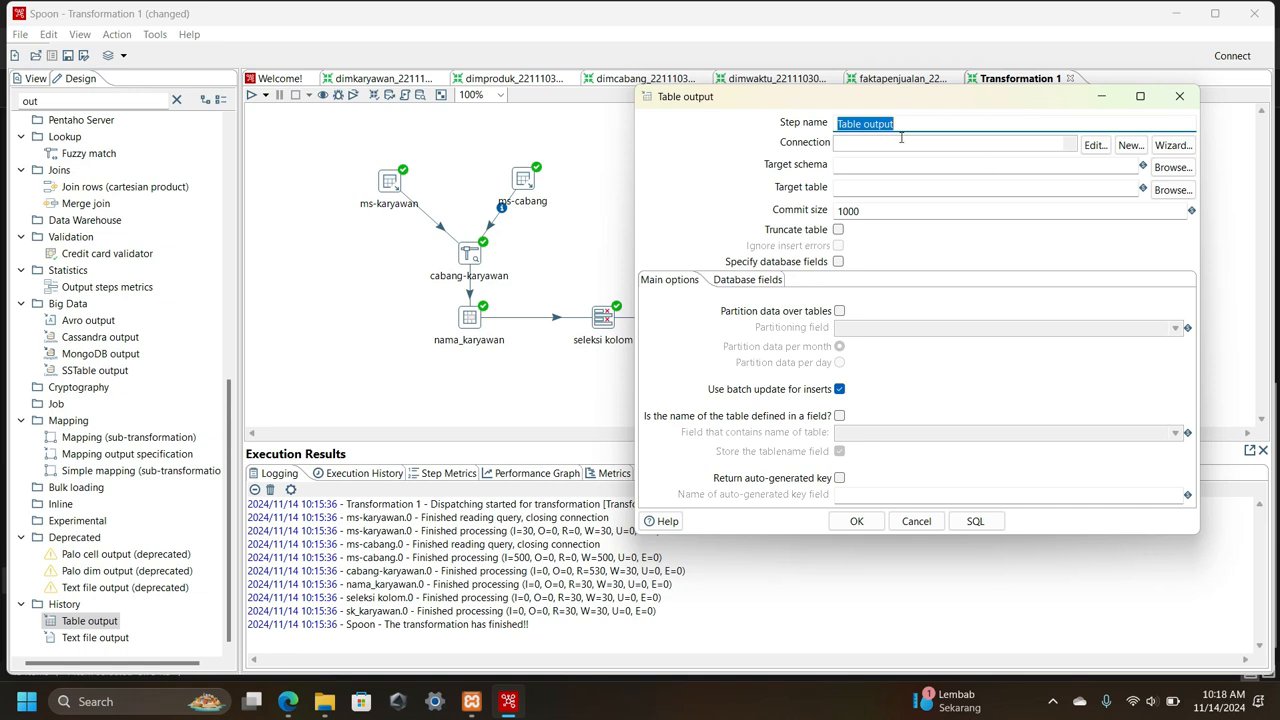
{"action": "type", "text": "dim karyawan"}
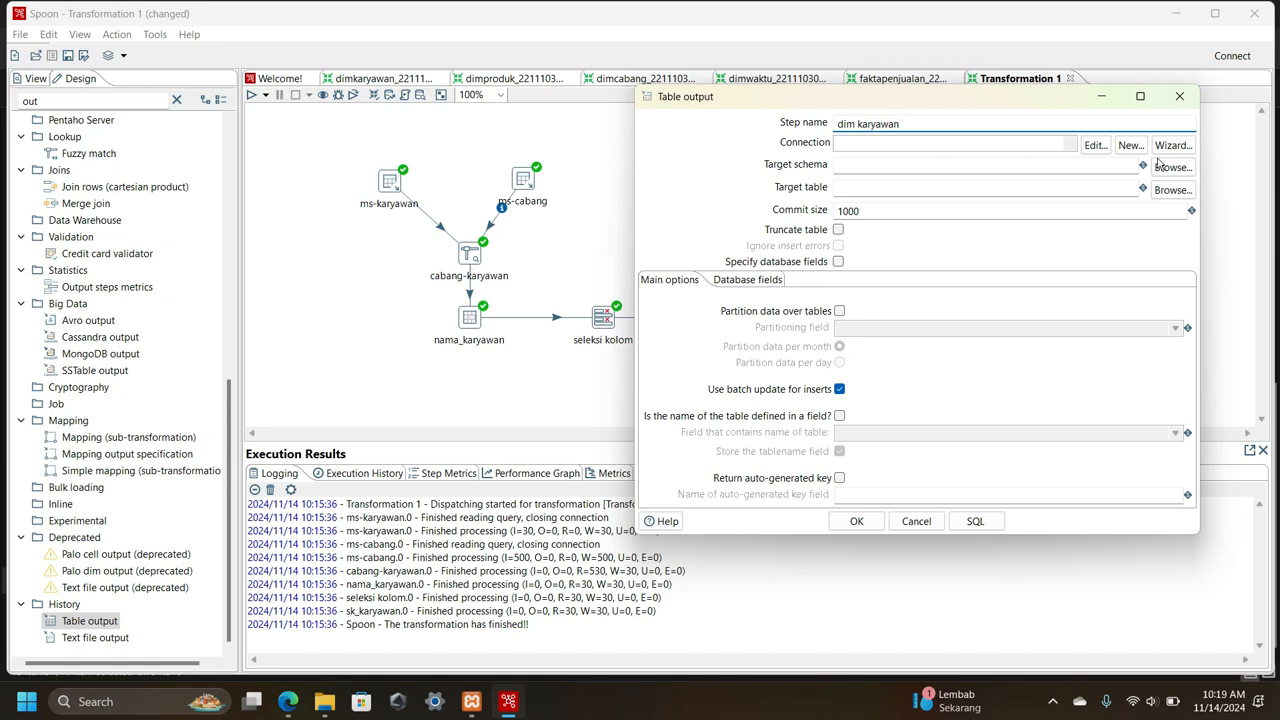
{"action": "left_click", "coordinate": [1059, 142]}
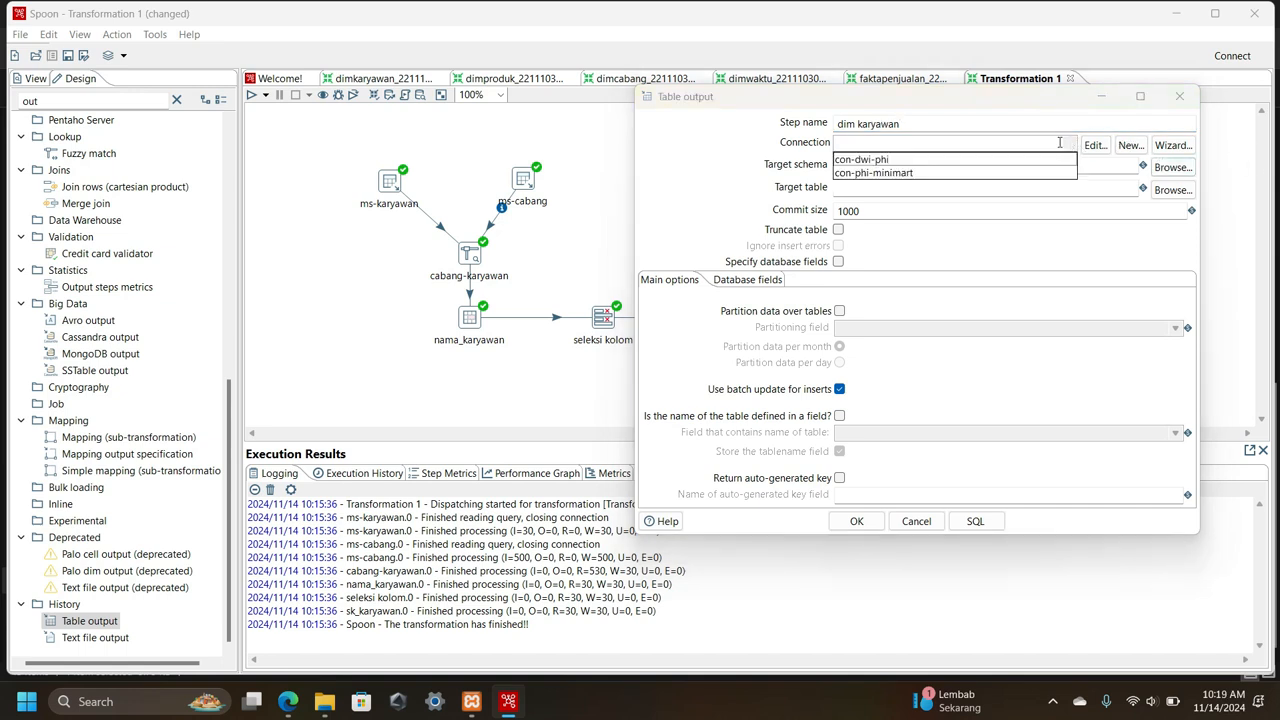
{"action": "left_click", "coordinate": [911, 162]}
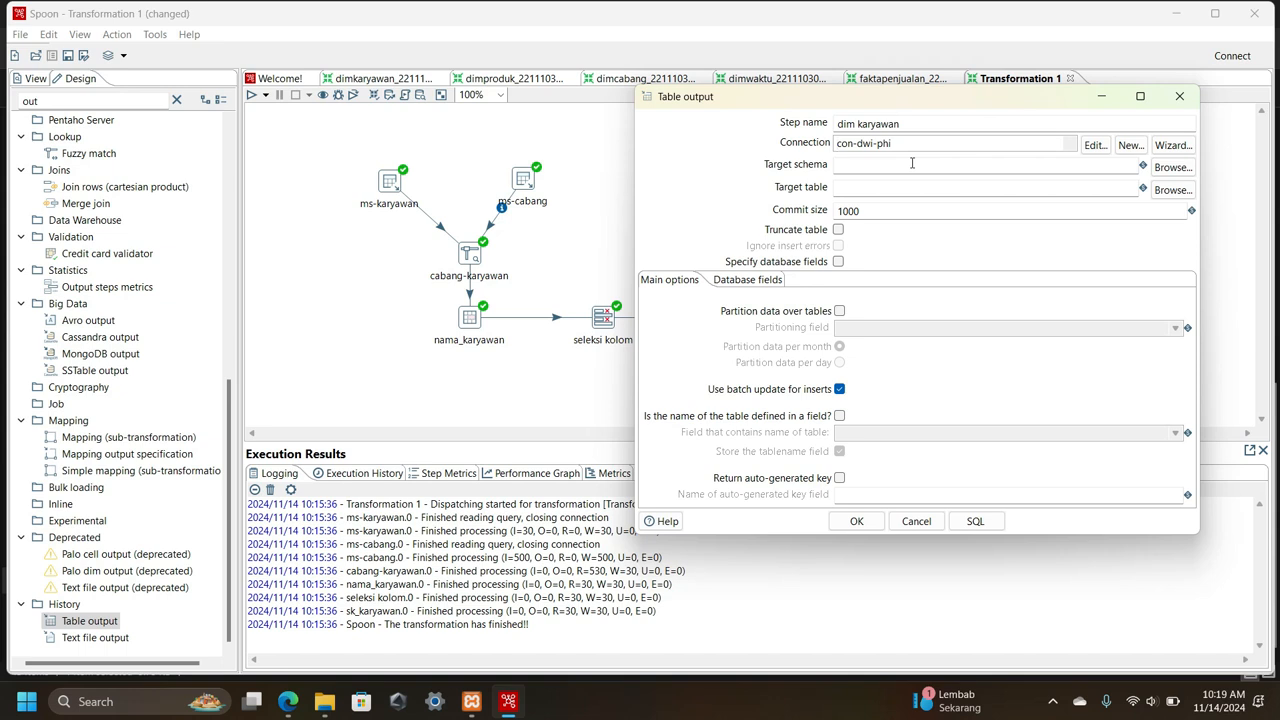
{"action": "left_click", "coordinate": [901, 187]}
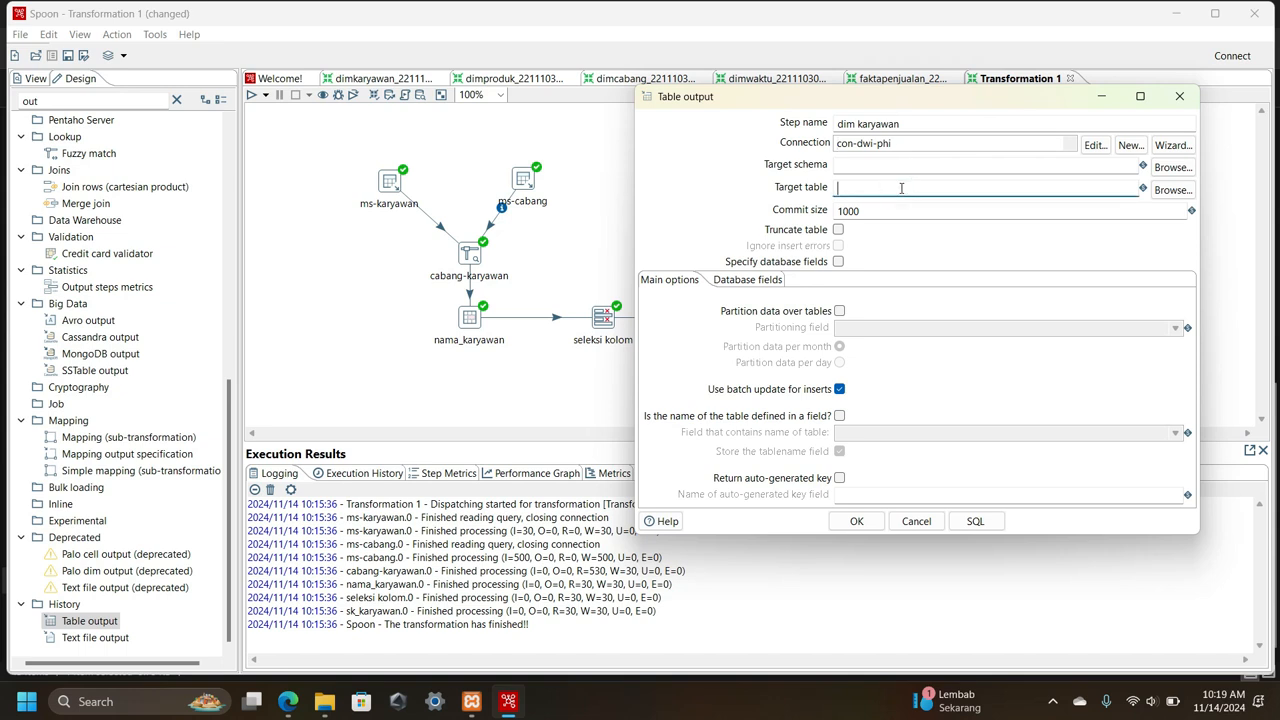
{"action": "type", "text": "dim_karyawan"}
{"action": "left_click", "coordinate": [856, 521]}
- Review the dim karyawan Table output settings in the existing dimkaryawan transformation and close them
{"action": "left_click", "coordinate": [383, 78]}
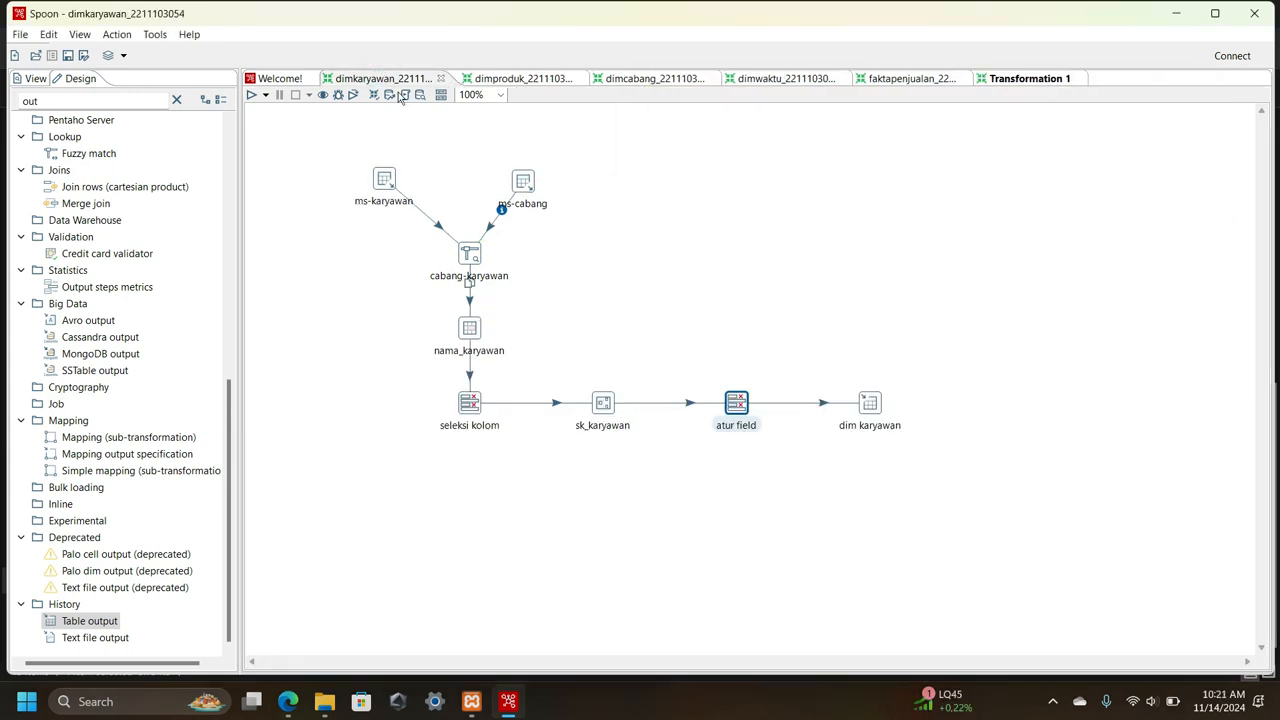
{"action": "double_click", "coordinate": [868, 404]}
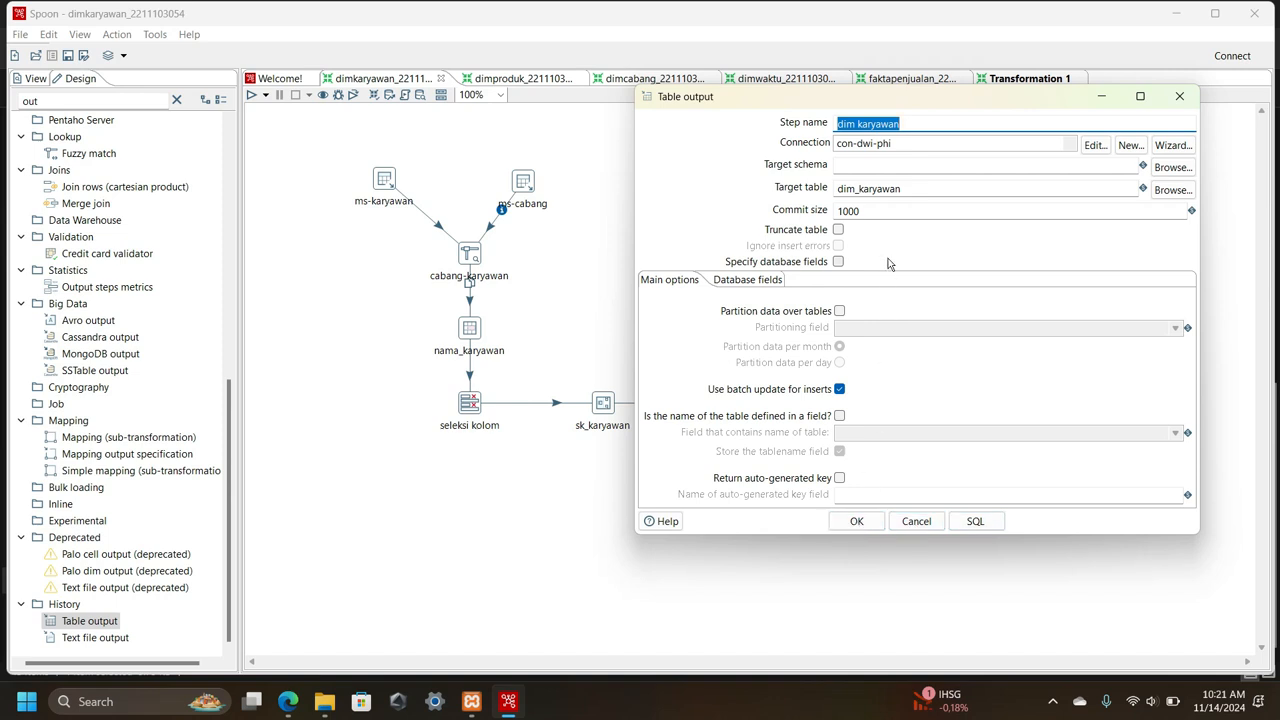
{"action": "left_click", "coordinate": [856, 521]}
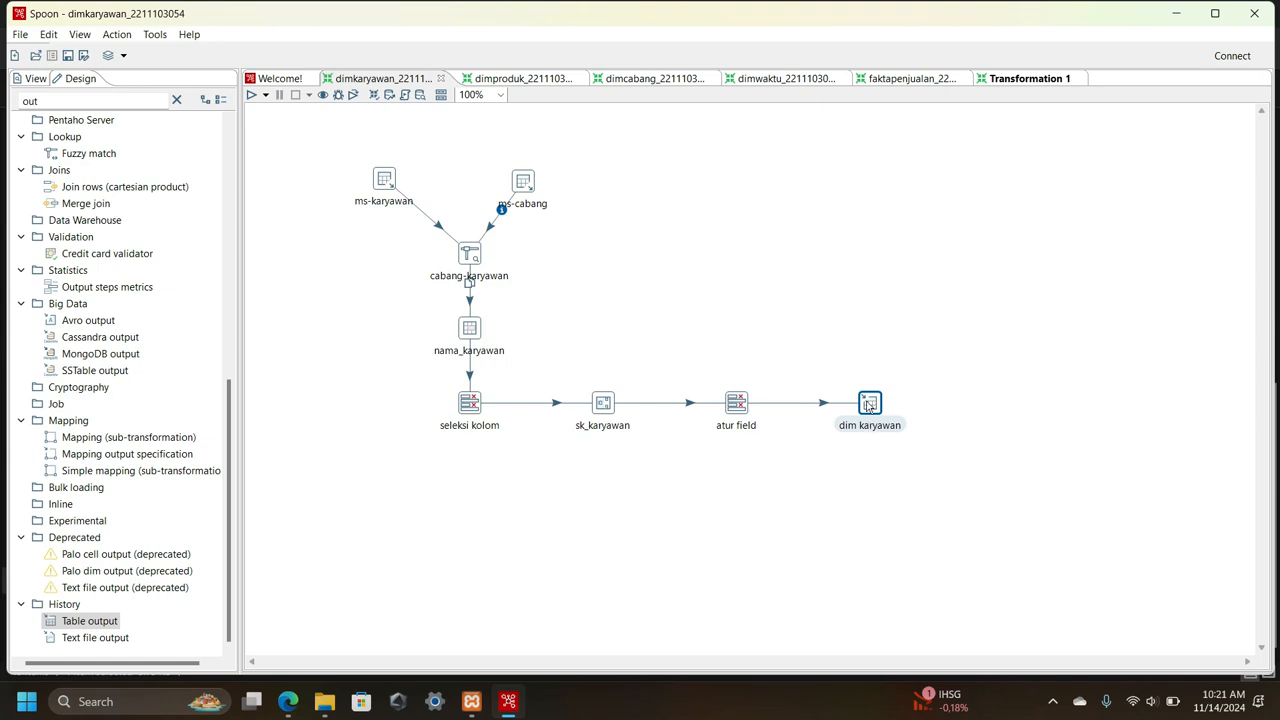
- Preview the rows of the dim karyawan step in the dimkaryawan transformation with a quick launch and close the preview
{"action": "right_click", "coordinate": [868, 400]}
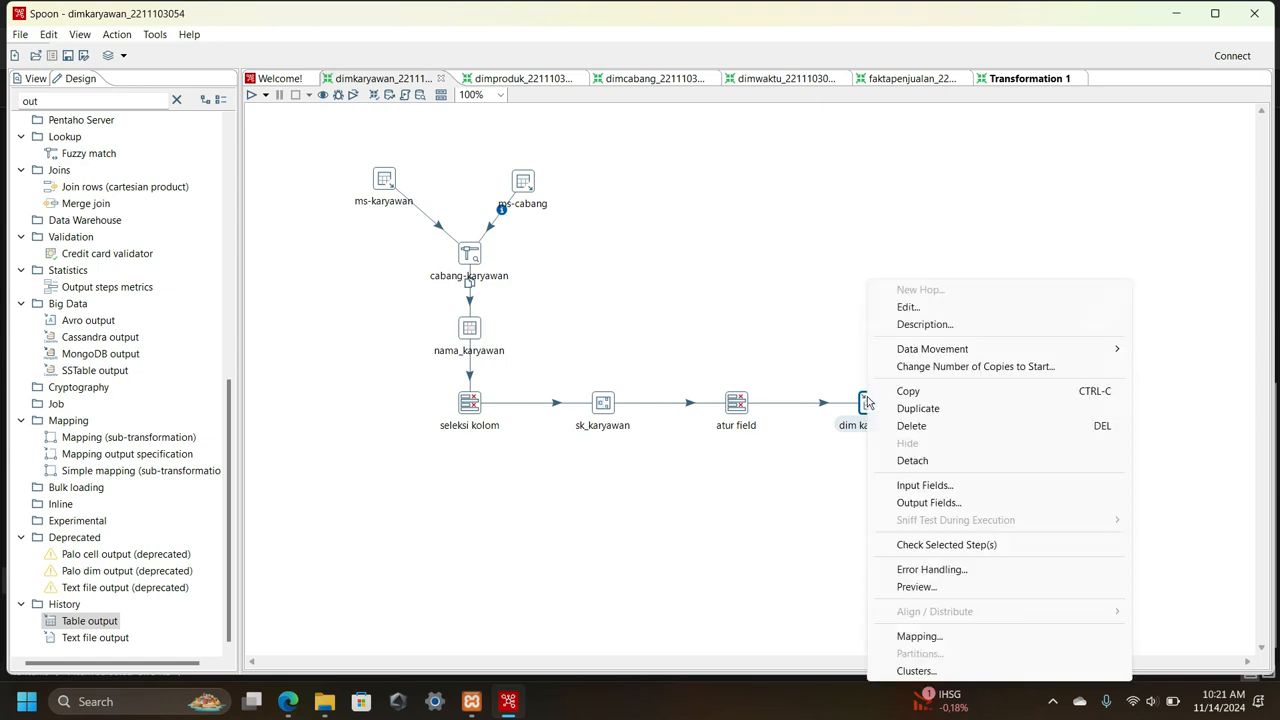
{"action": "left_click", "coordinate": [927, 589]}
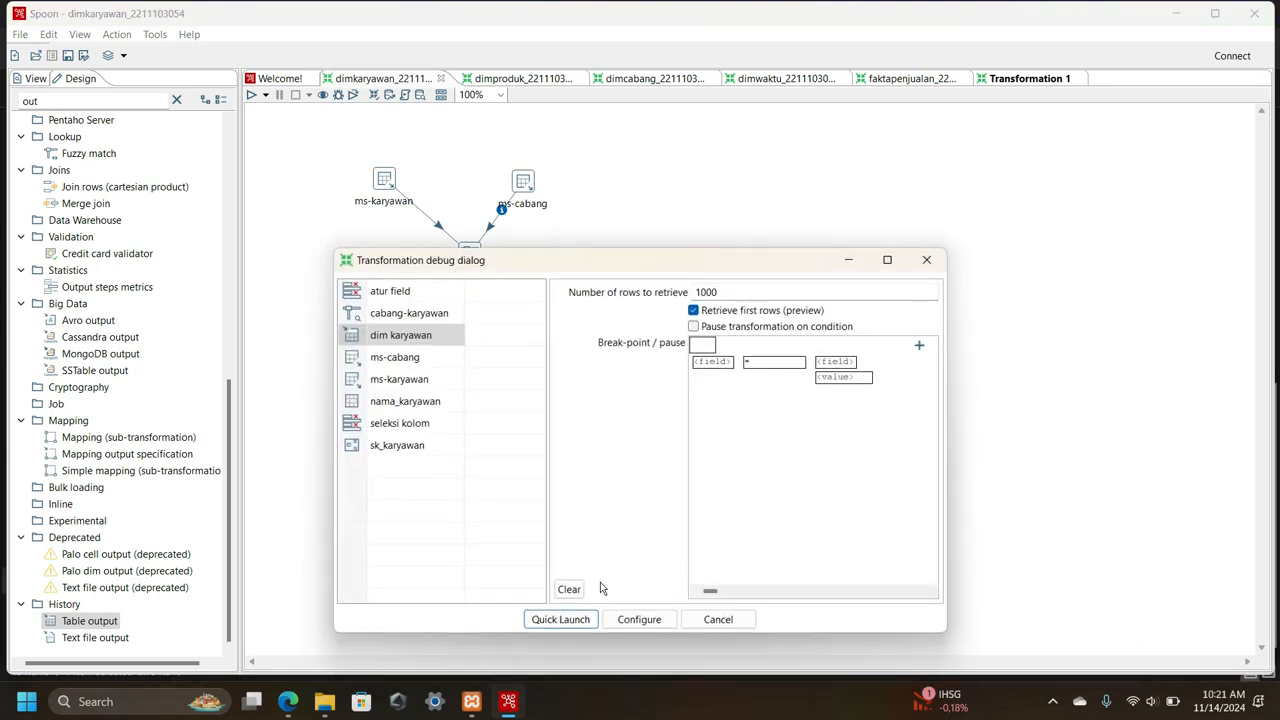
{"action": "left_click", "coordinate": [565, 617]}
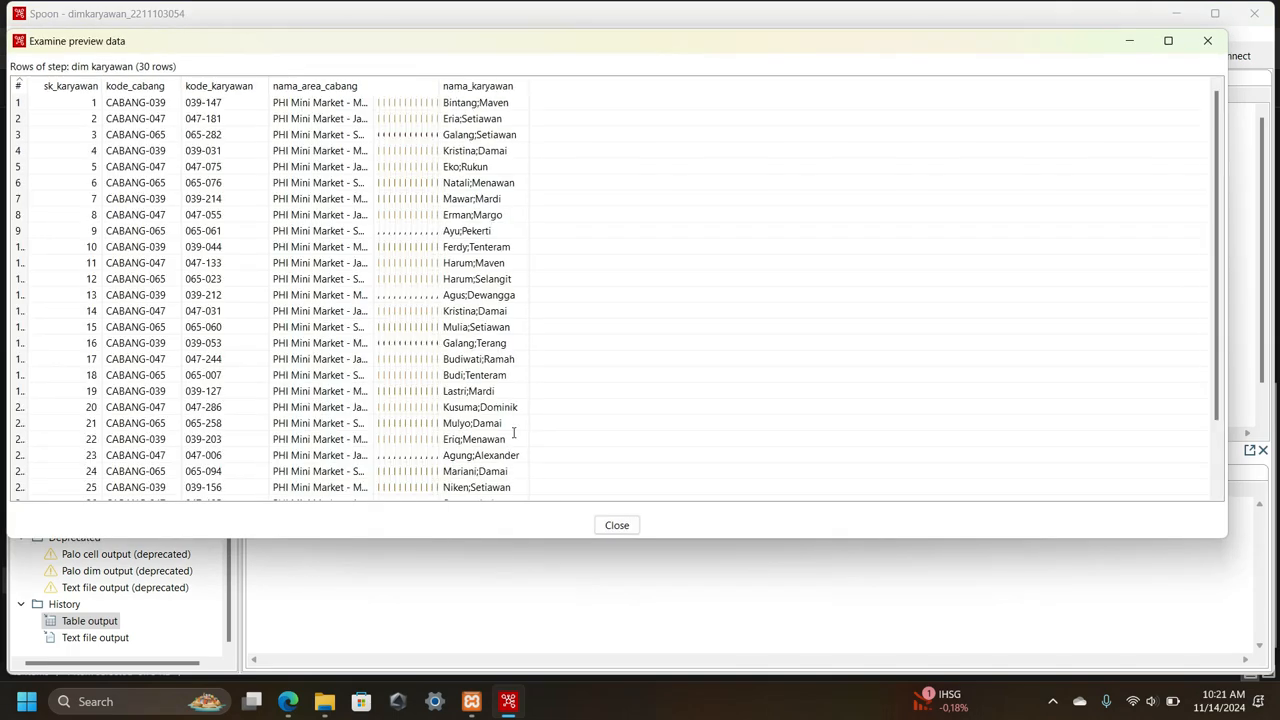
{"action": "left_click", "coordinate": [617, 525]}
- Open the dwi_phi database in phpMyAdmin to inspect the data warehouse tables
{"action": "left_click", "coordinate": [875, 354]}
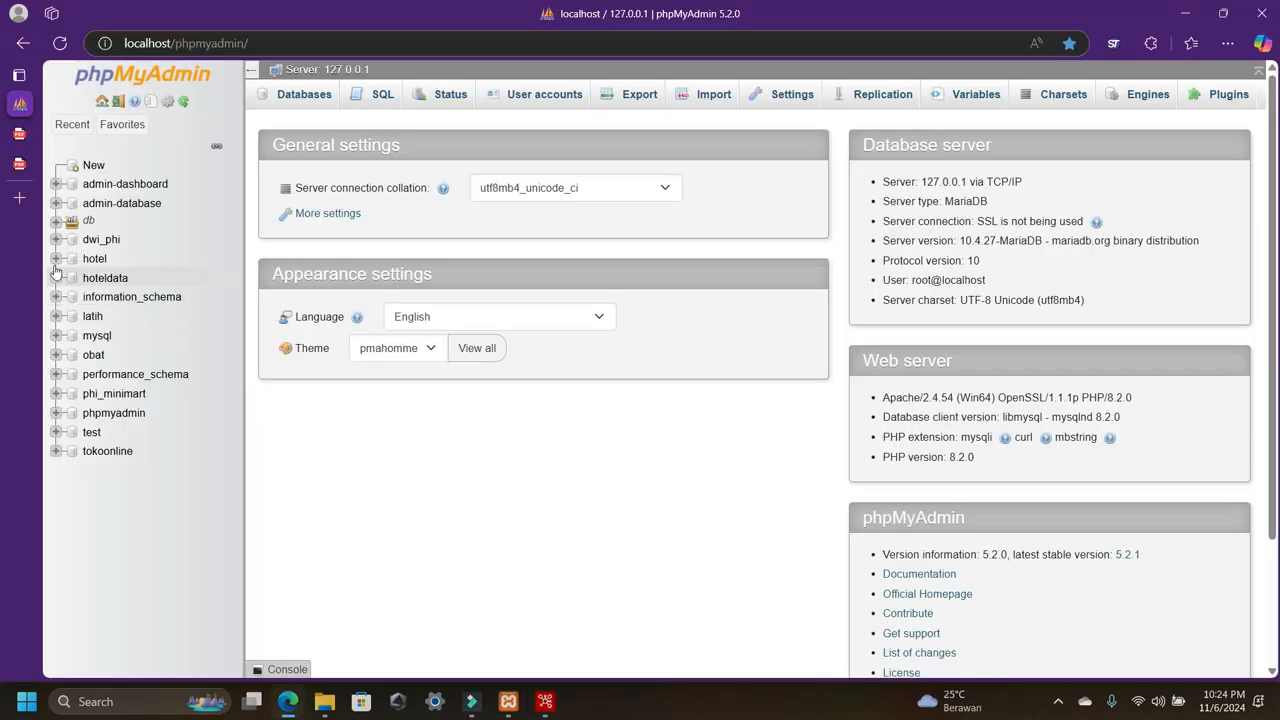
{"action": "left_click", "coordinate": [100, 240]}
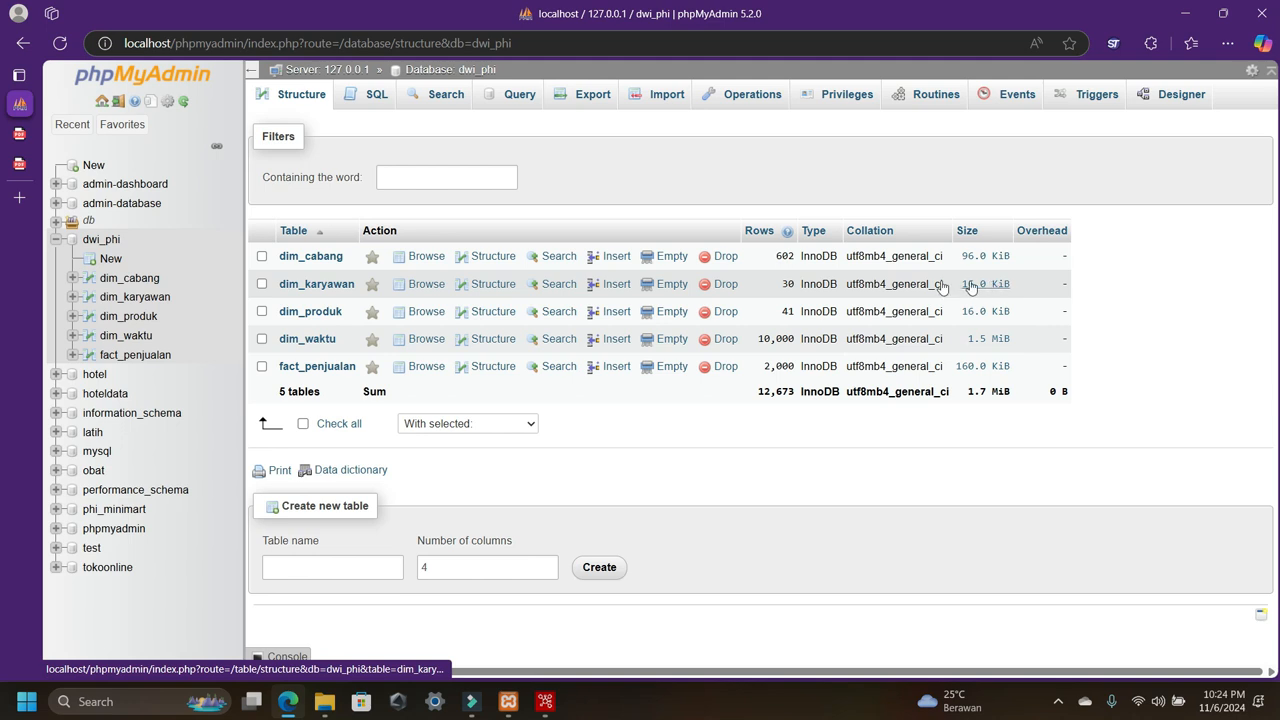
- Switch back to Spoon, preview the dim karyawan step's rows with a quick launch, and close the preview
{"action": "left_click", "coordinate": [545, 702]}
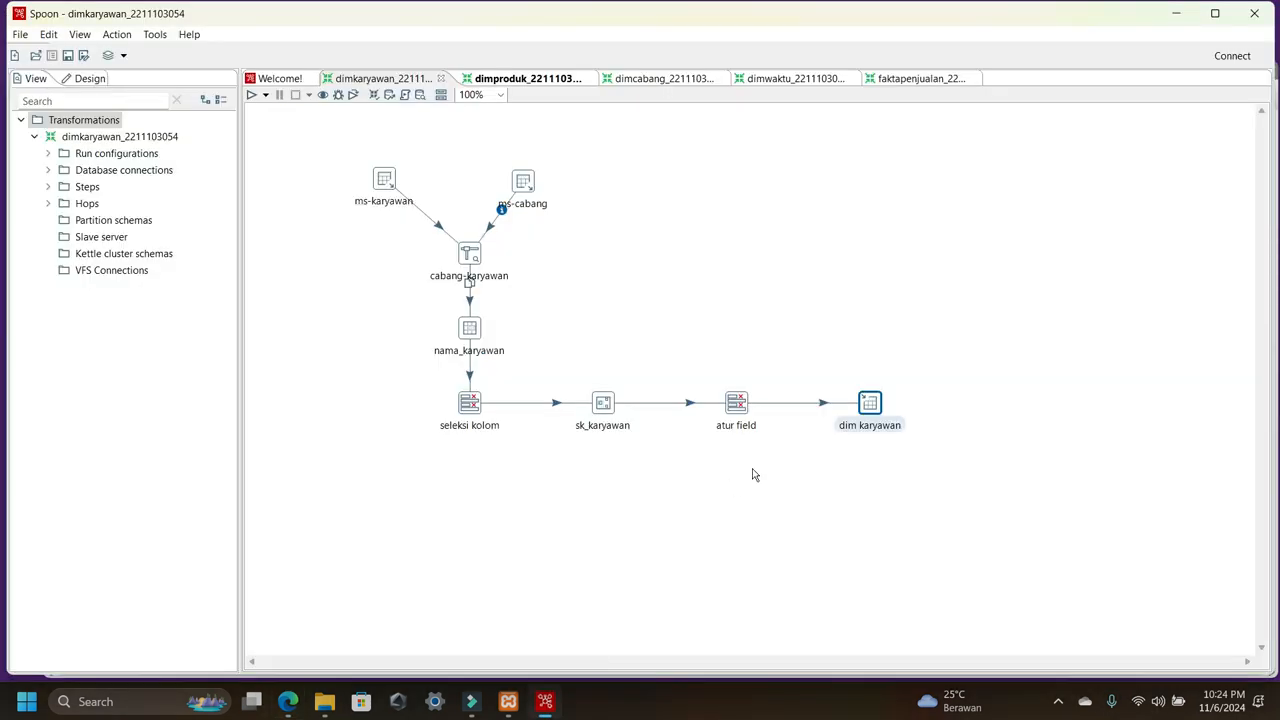
{"action": "right_click", "coordinate": [867, 406]}
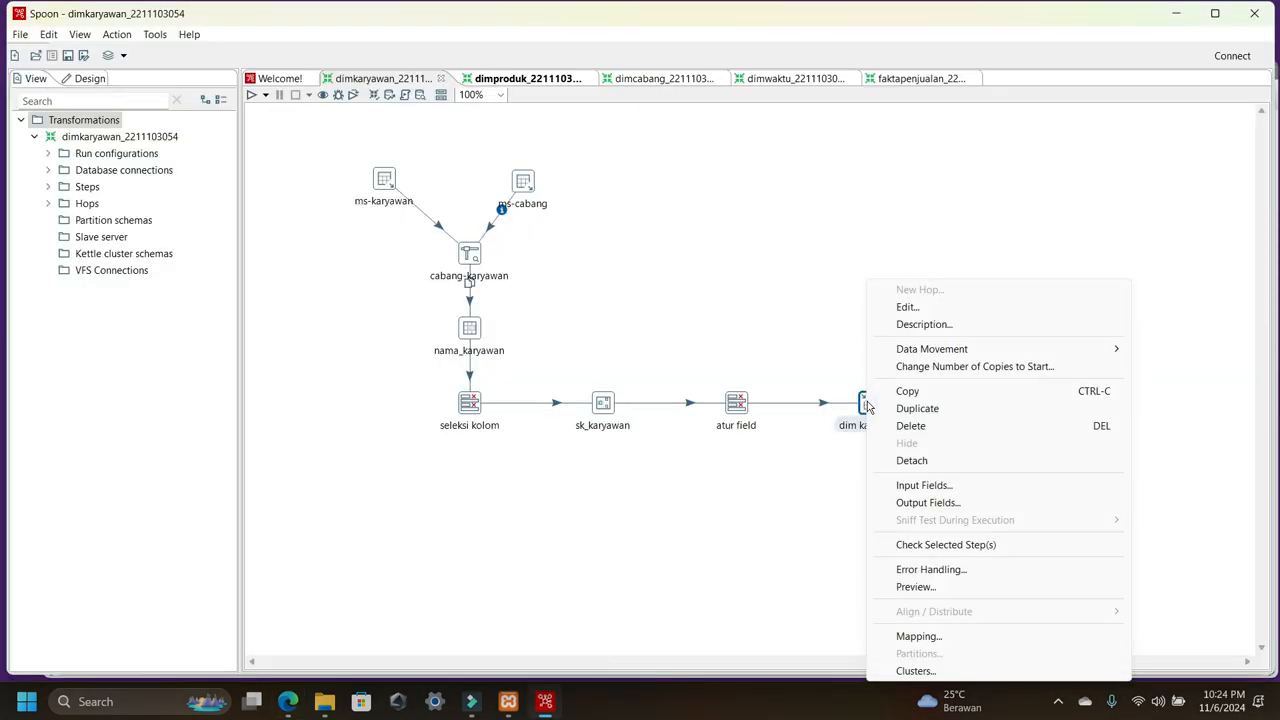
{"action": "left_click", "coordinate": [915, 587]}
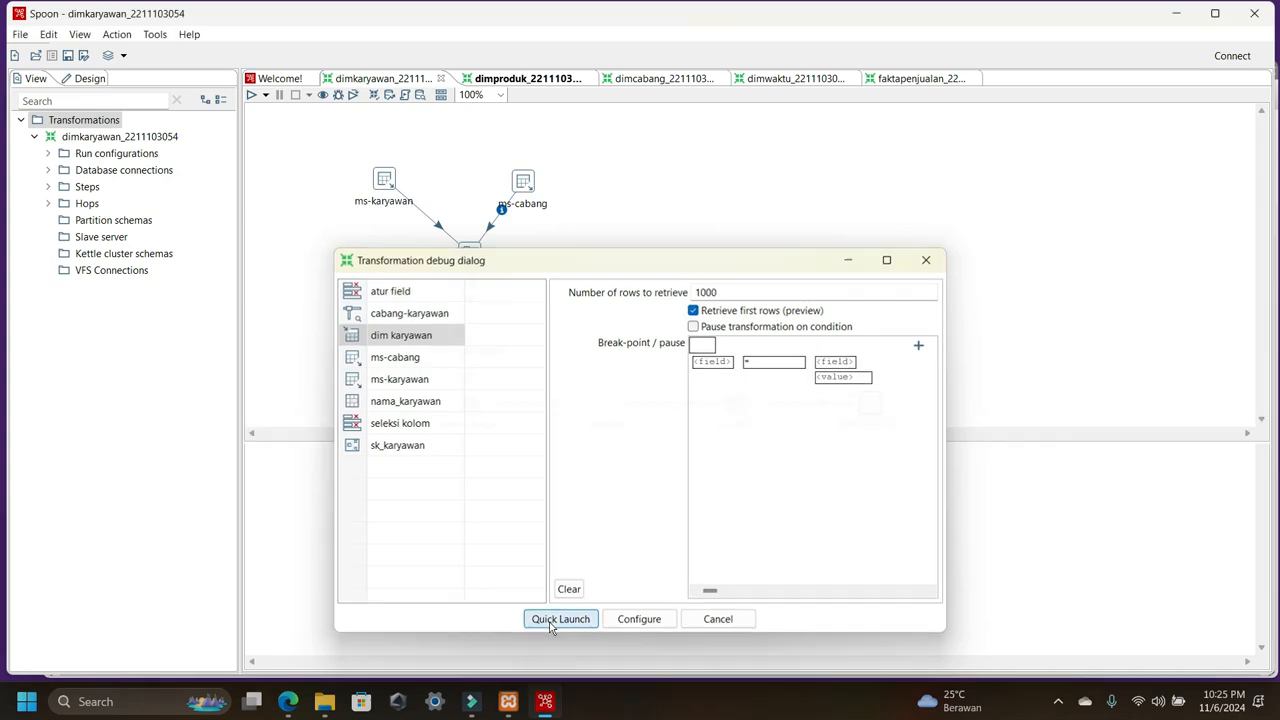
{"action": "left_click", "coordinate": [560, 619]}
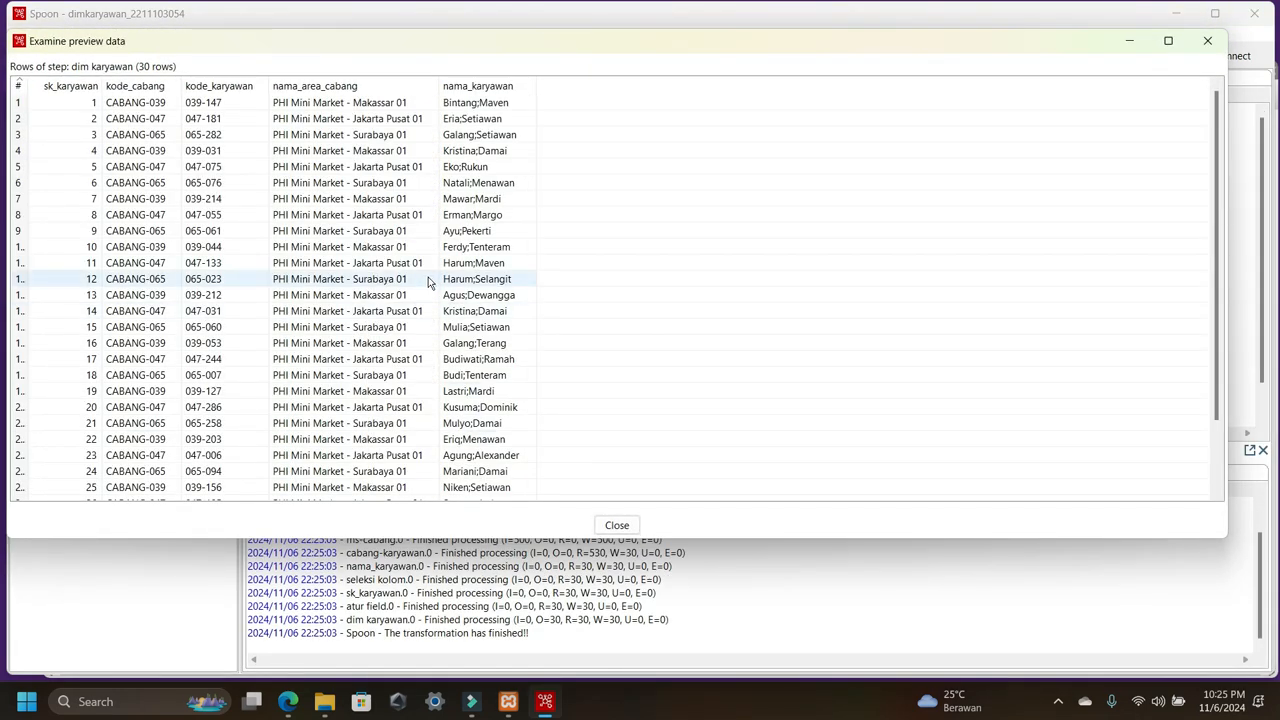
{"action": "scroll", "coordinate": [430, 283], "scroll_direction": "down", "scroll_amount": 2}
{"action": "left_click", "coordinate": [617, 525]}
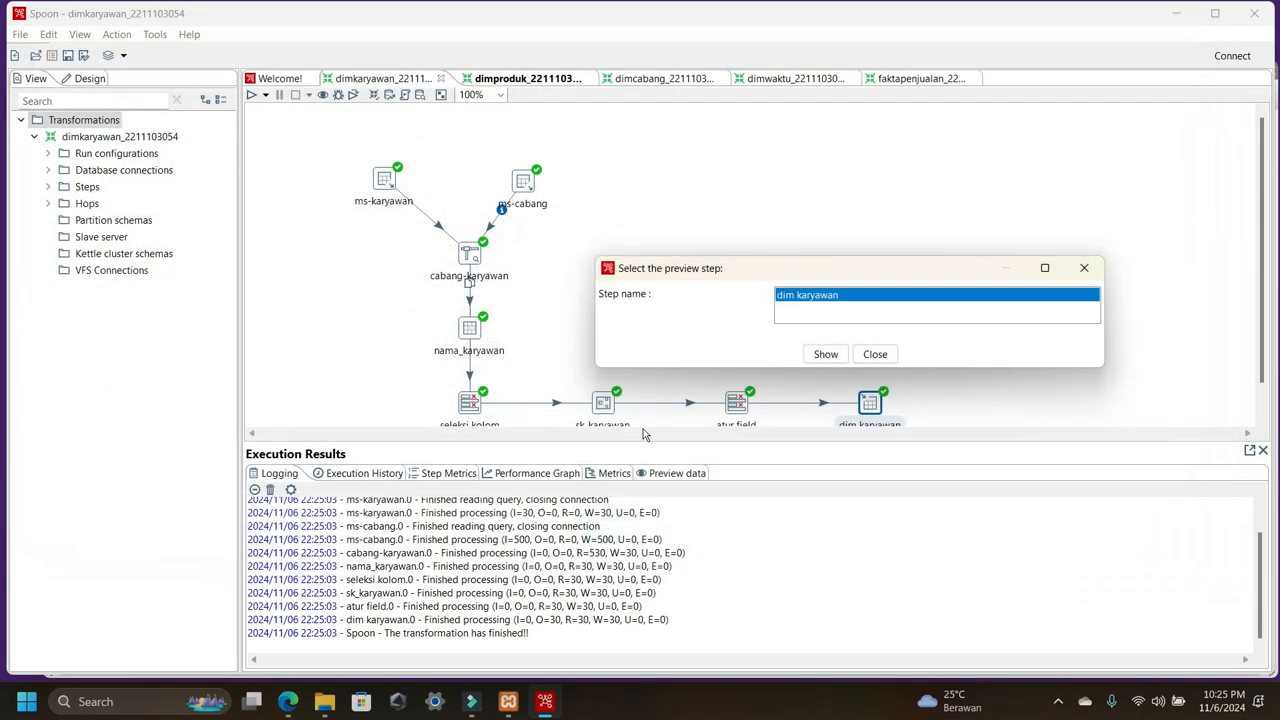
{"action": "left_click", "coordinate": [875, 354]}
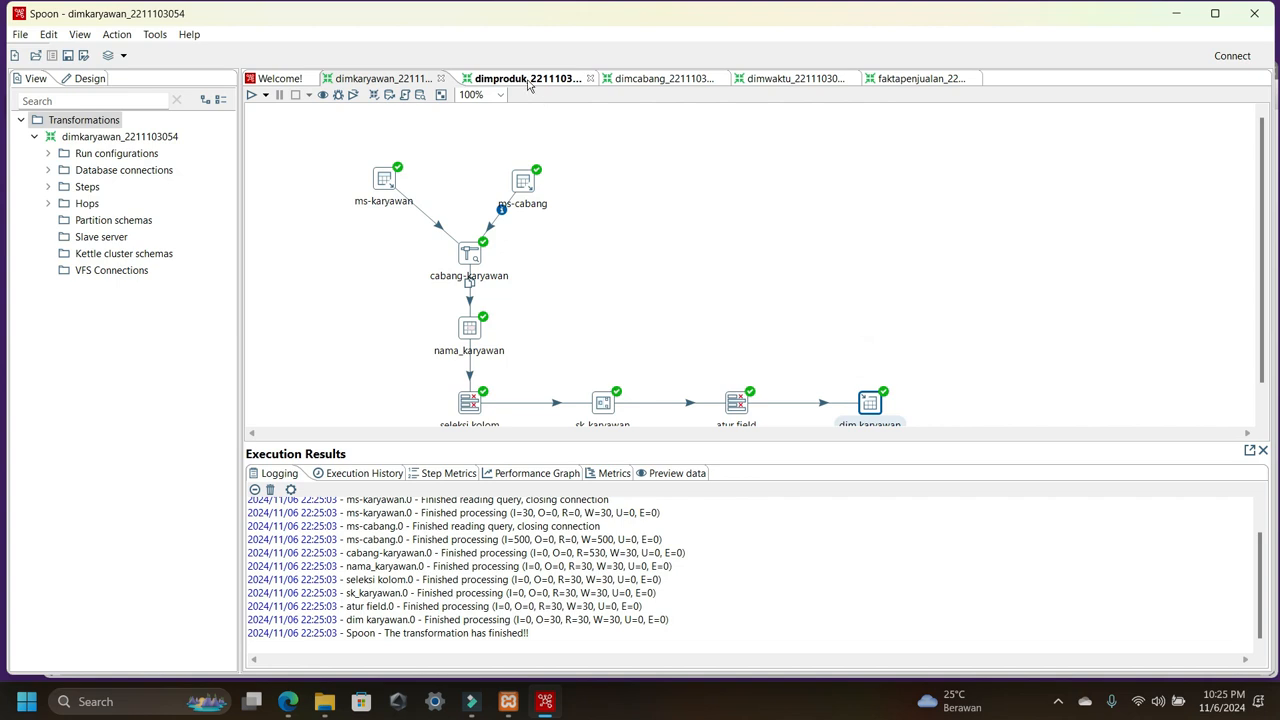
- Open the dimproduk transformation and review the ms-produk and ms-kategori Table input queries
{"action": "left_click", "coordinate": [530, 80]}
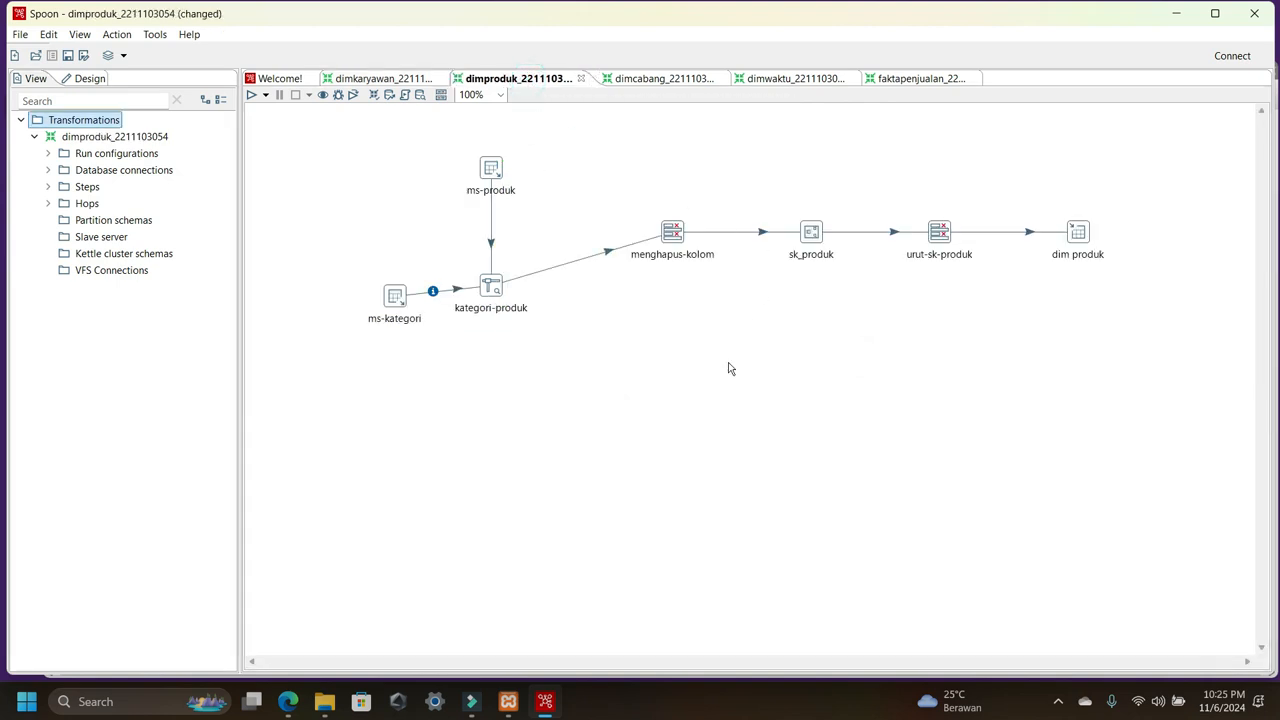
{"action": "double_click", "coordinate": [491, 169]}
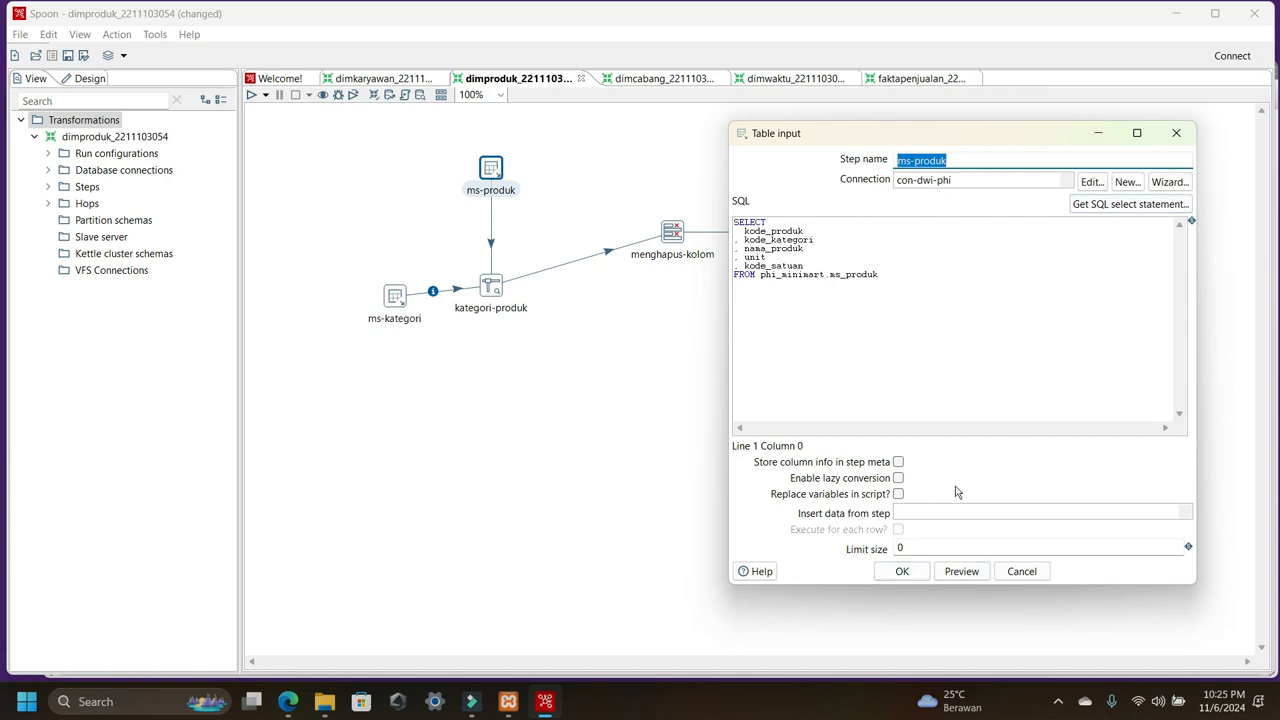
{"action": "left_click", "coordinate": [902, 571]}
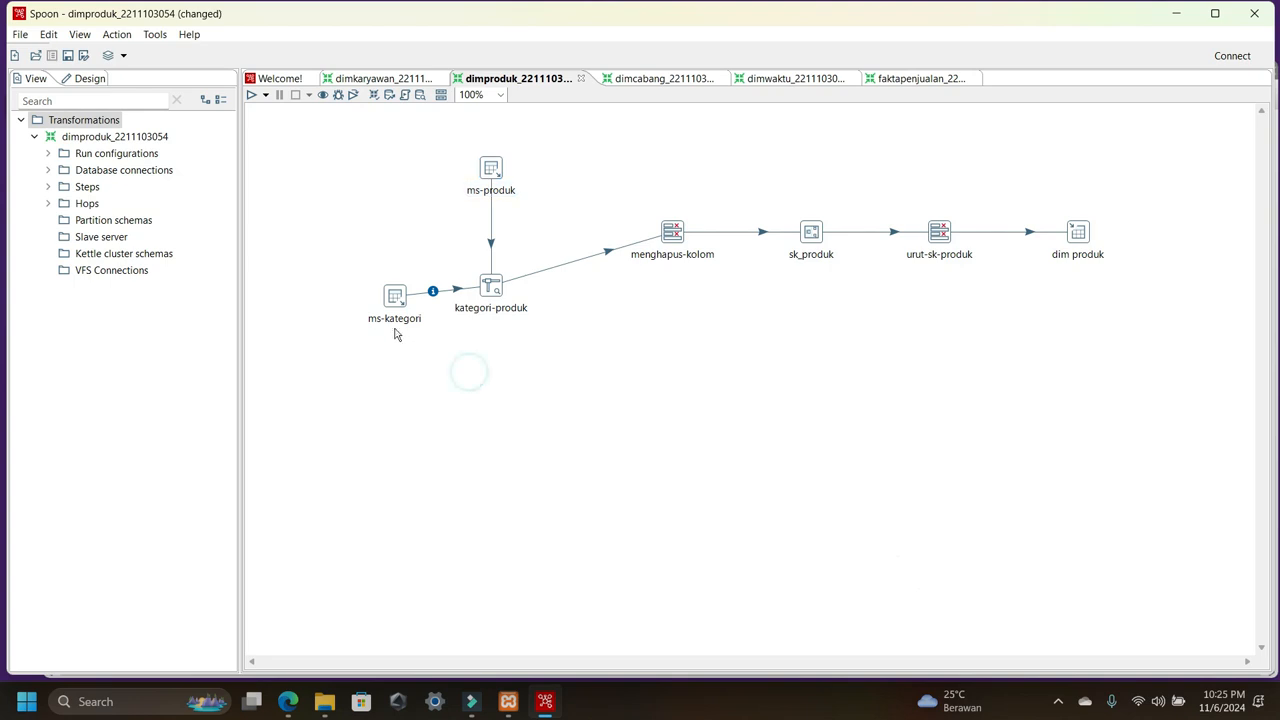
{"action": "double_click", "coordinate": [395, 297]}
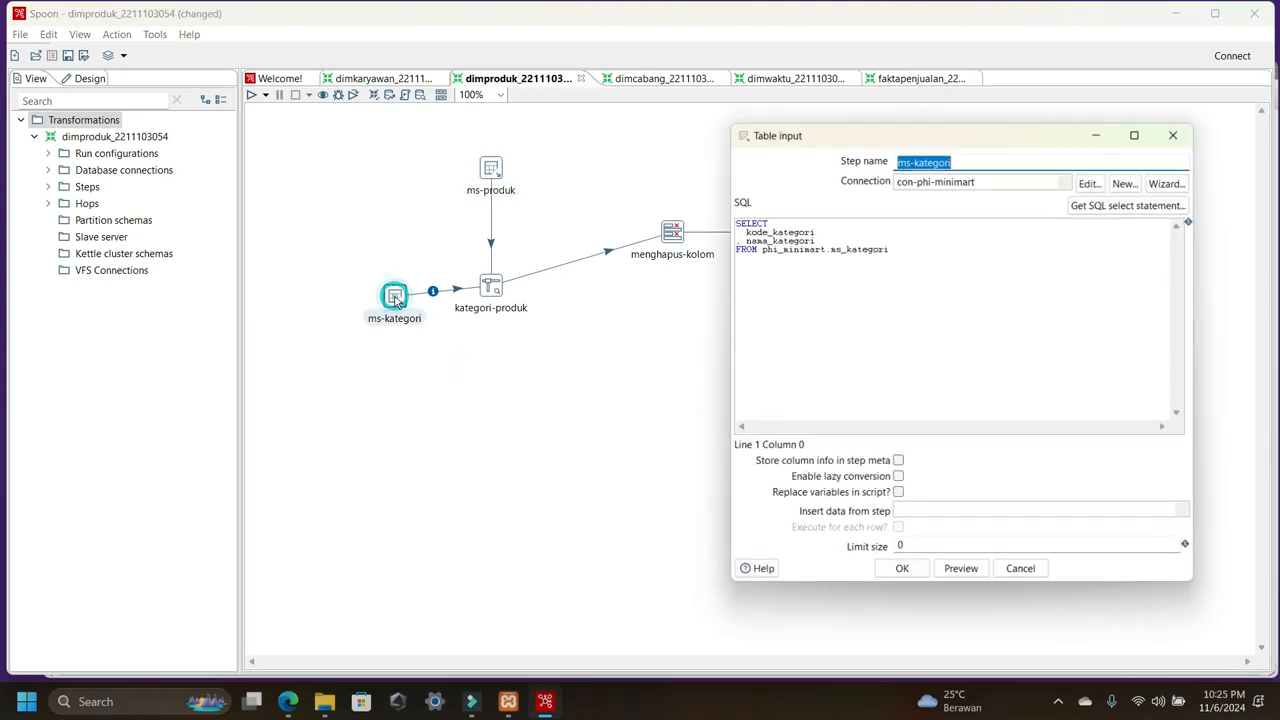
{"action": "left_click", "coordinate": [904, 571]}
{"action": "left_click", "coordinate": [524, 342]}
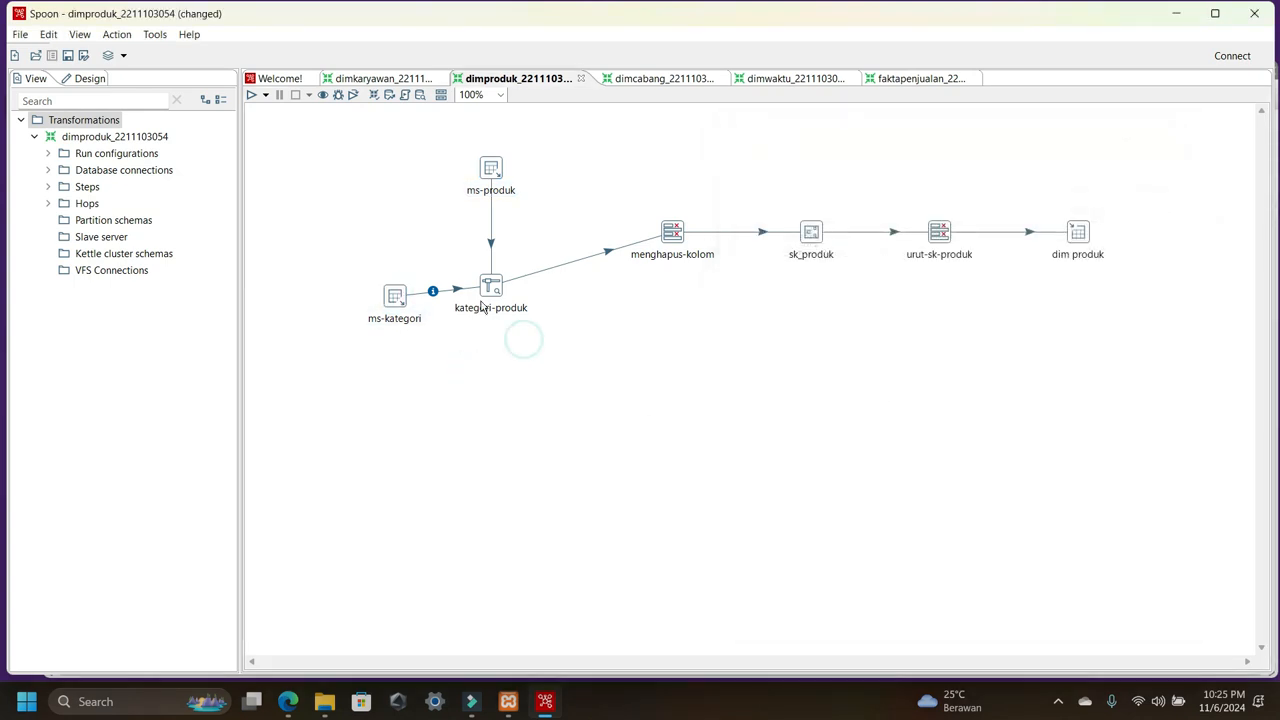
- Review the kategori-produk Stream lookup and the menghapus-kolom Select values settings in the dimproduk transformation
{"action": "double_click", "coordinate": [492, 288]}
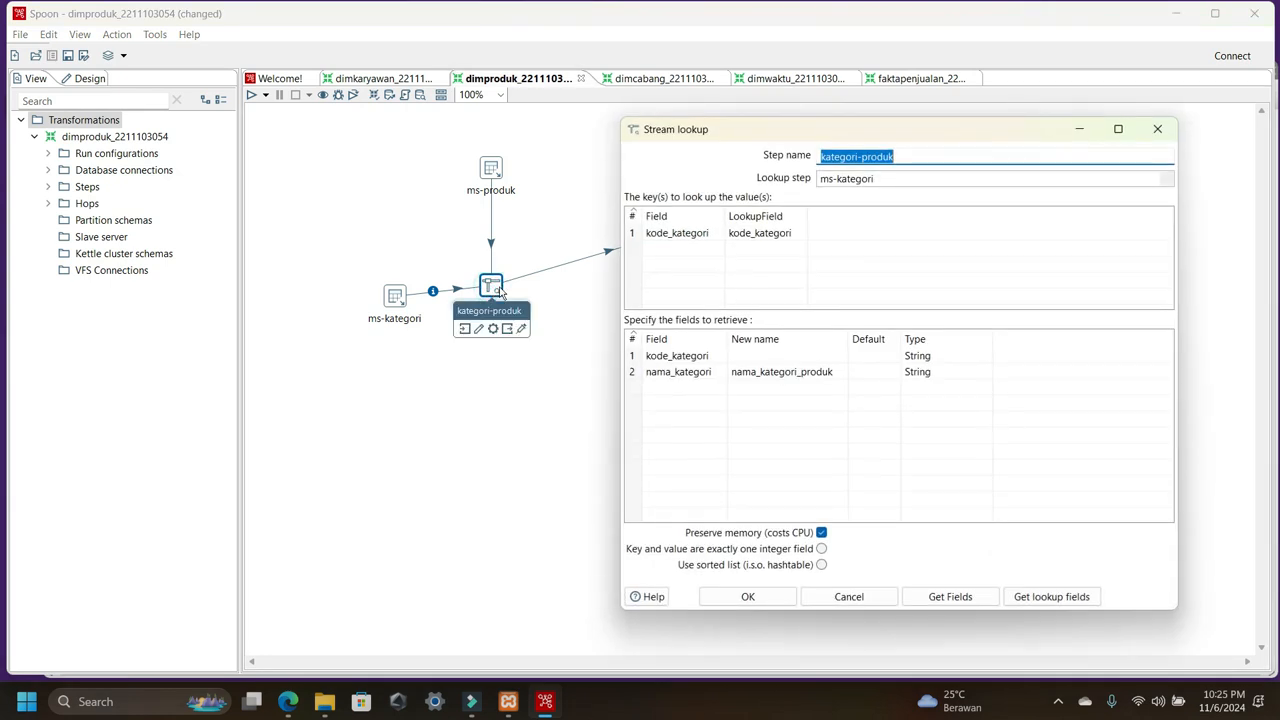
{"action": "left_click", "coordinate": [746, 597]}
{"action": "double_click", "coordinate": [673, 233]}
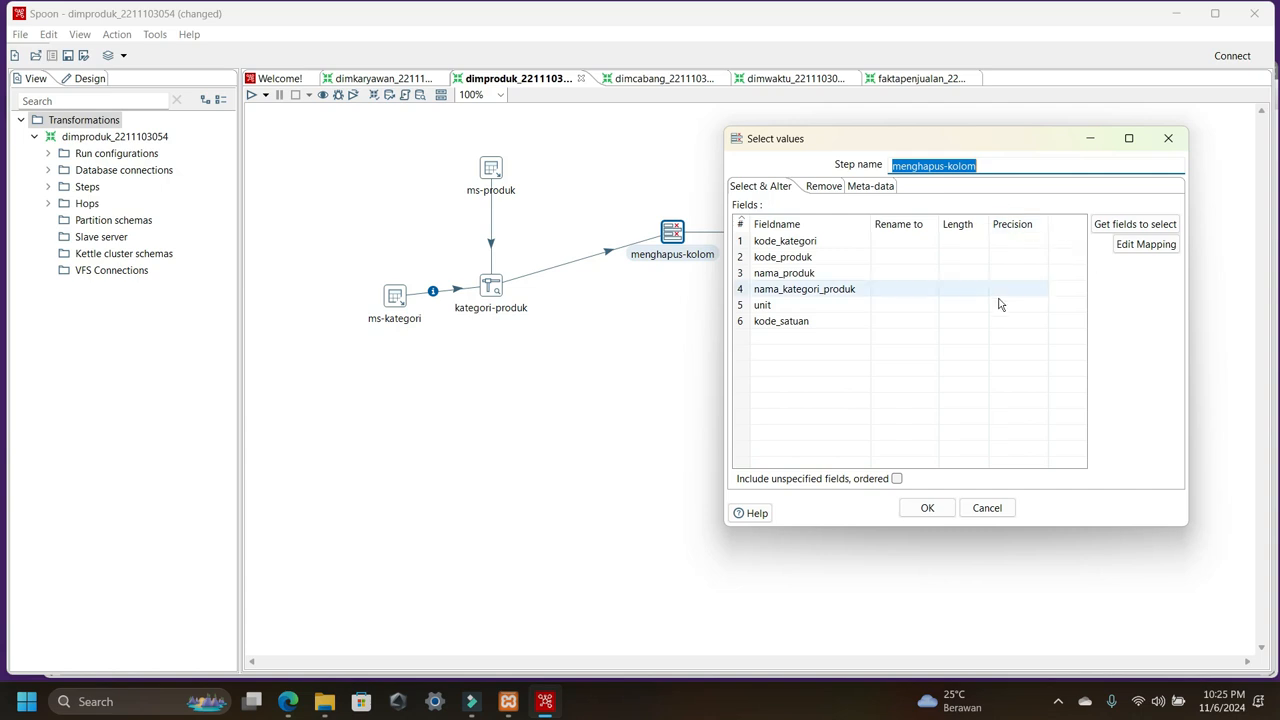
{"action": "left_click", "coordinate": [930, 510]}
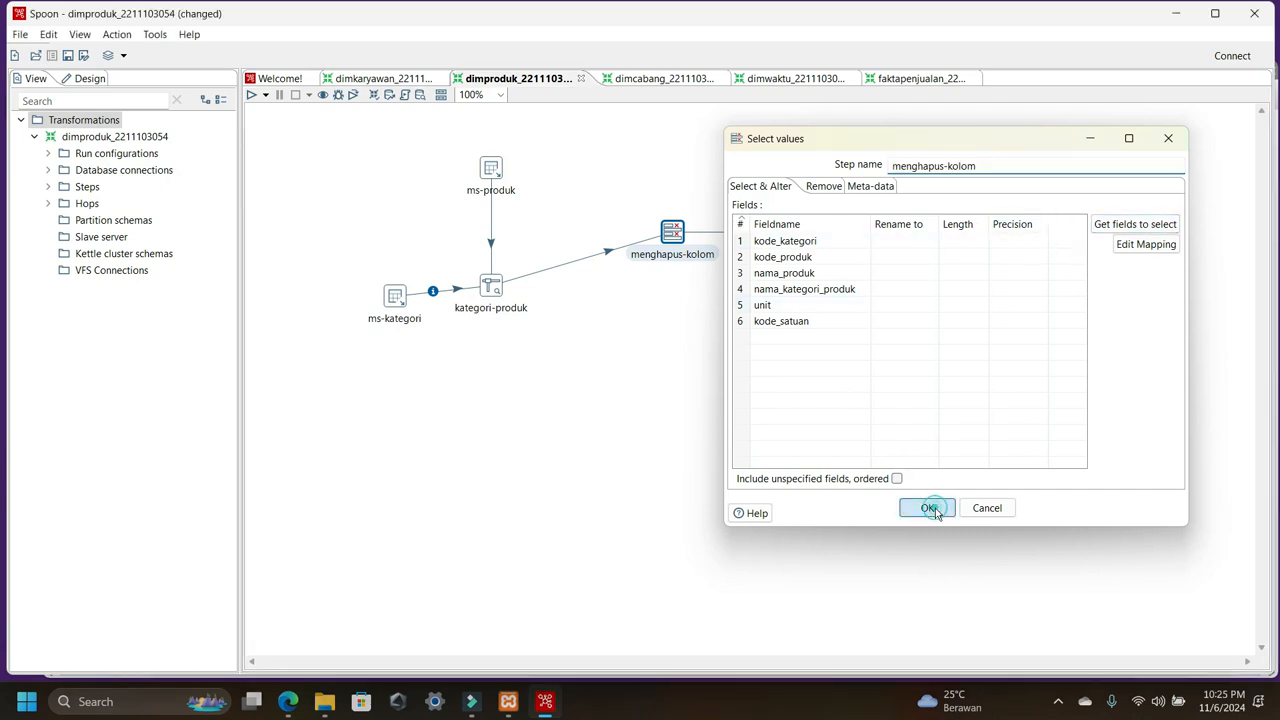
{"action": "left_click", "coordinate": [735, 327]}
- Review the sk_produk sequence settings and the field order in the urut-sk-produk Select values step
{"action": "double_click", "coordinate": [810, 232]}
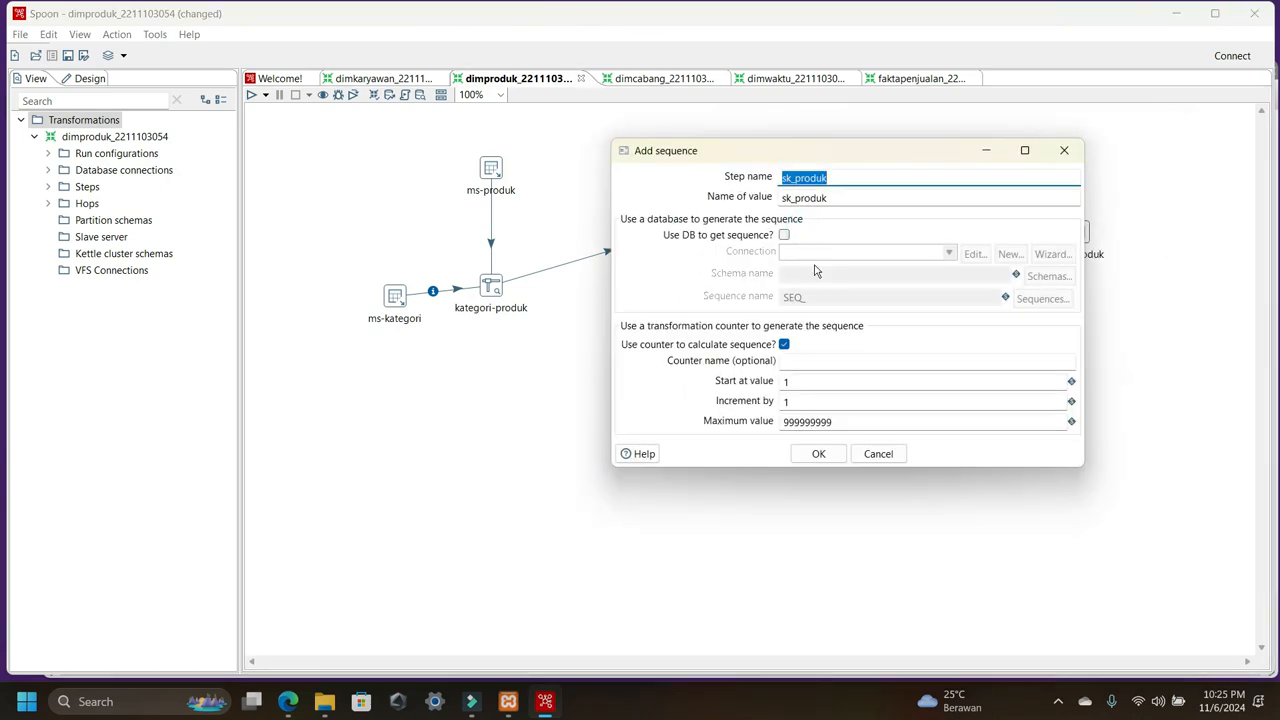
{"action": "left_click", "coordinate": [820, 455]}
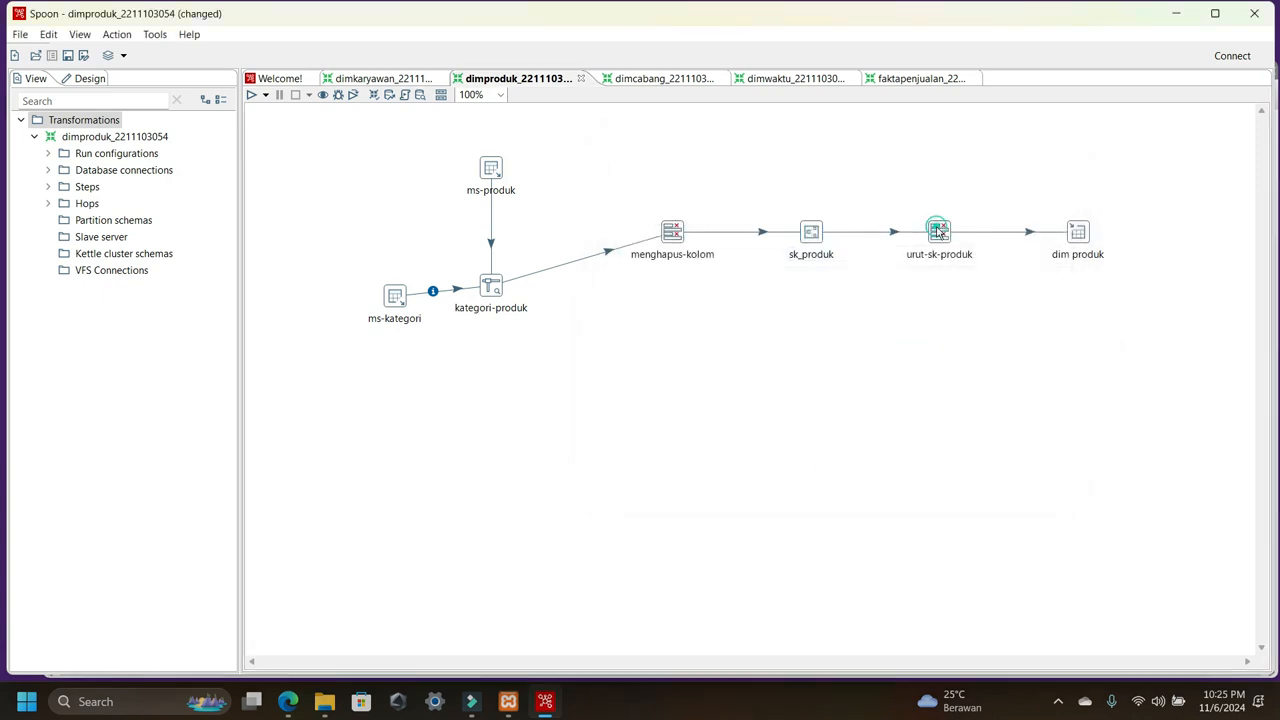
{"action": "double_click", "coordinate": [939, 232]}
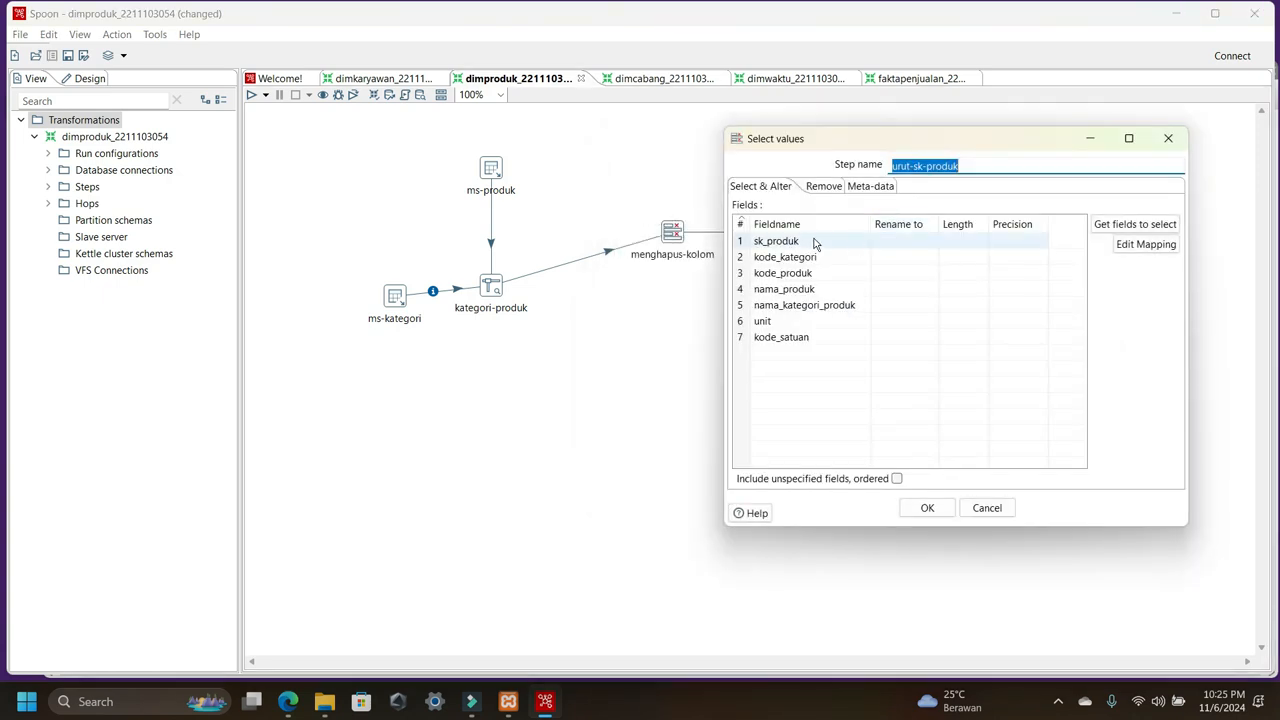
{"action": "left_click", "coordinate": [928, 508]}
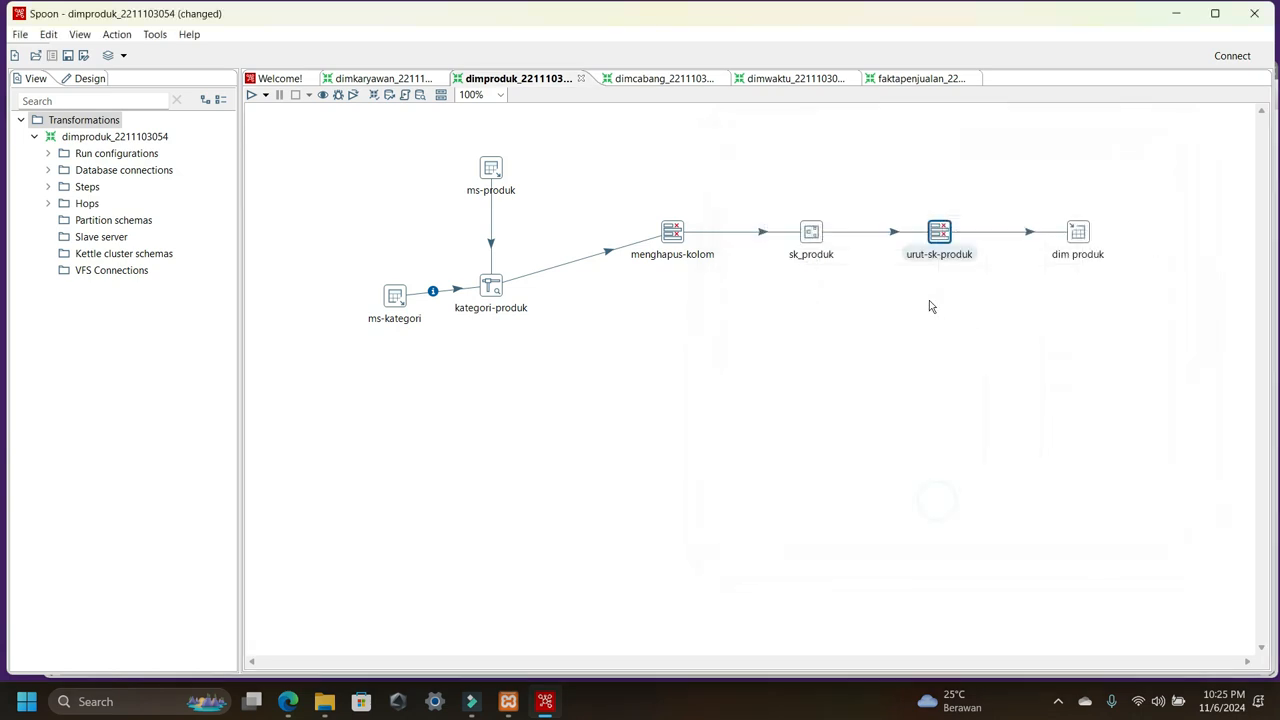
- Review the dim produk Table output settings, then switch to phpMyAdmin to check the dim_produk table in dwi_phi
{"action": "double_click", "coordinate": [1078, 234]}
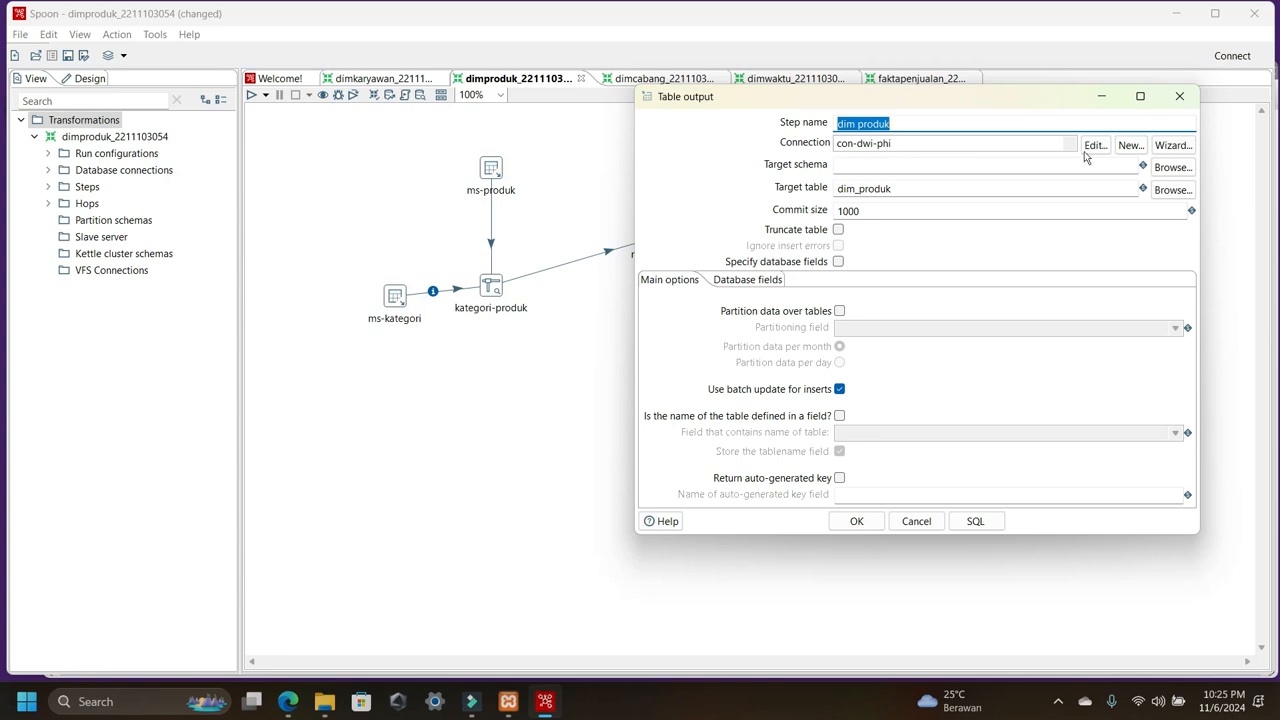
{"action": "left_click", "coordinate": [856, 522]}
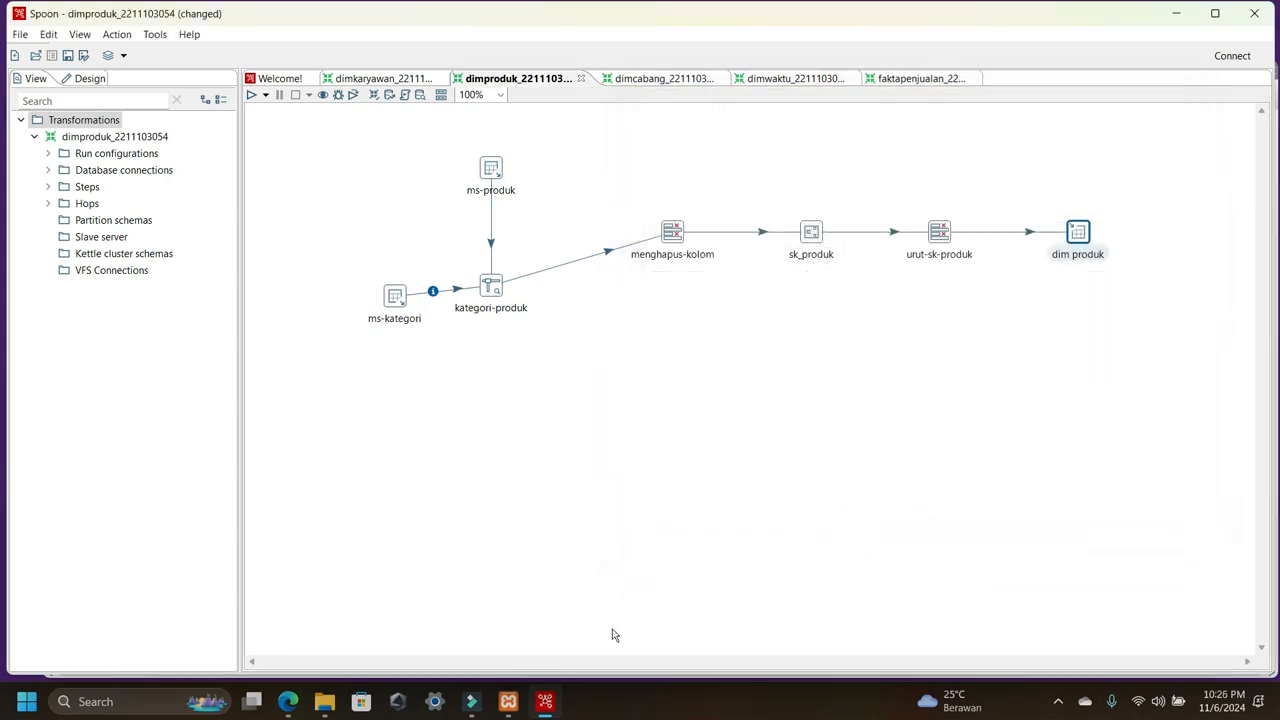
{"action": "left_click", "coordinate": [288, 701]}
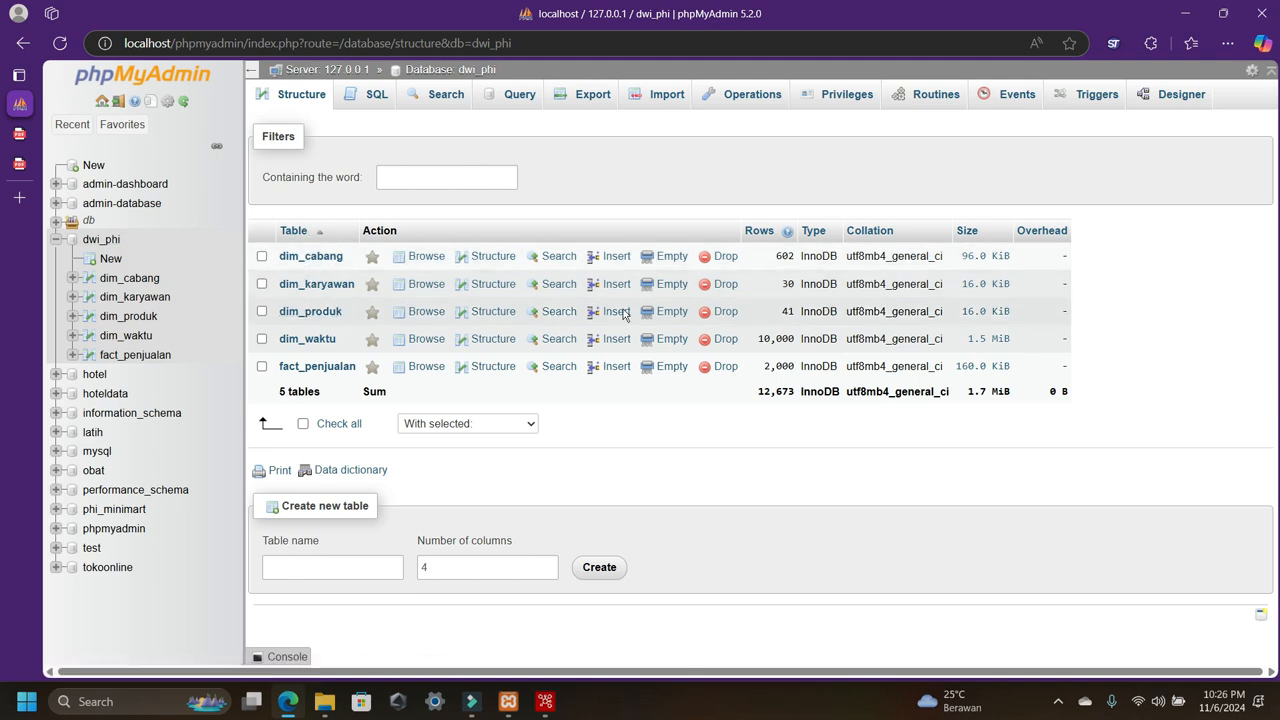
- Return to Spoon, preview the dim produk step's rows with a quick launch, and close the preview
{"action": "left_click", "coordinate": [547, 712]}
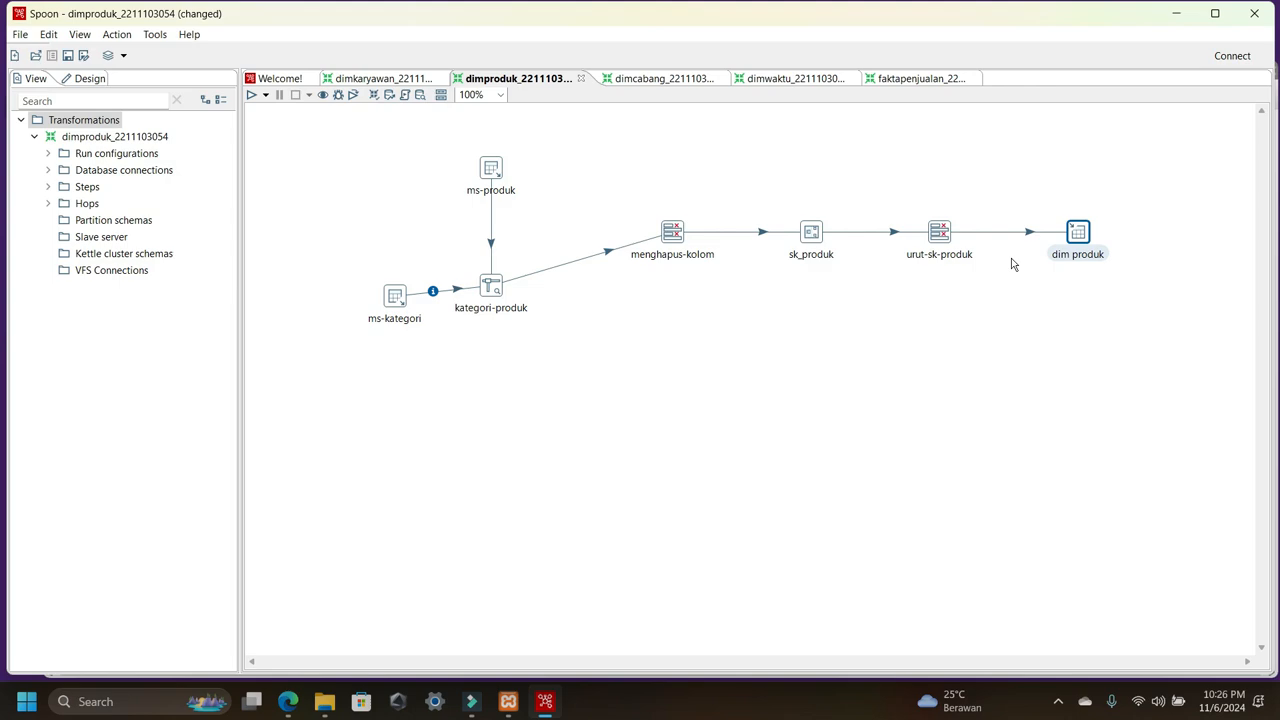
{"action": "right_click", "coordinate": [1080, 240]}
{"action": "left_click", "coordinate": [1065, 541]}
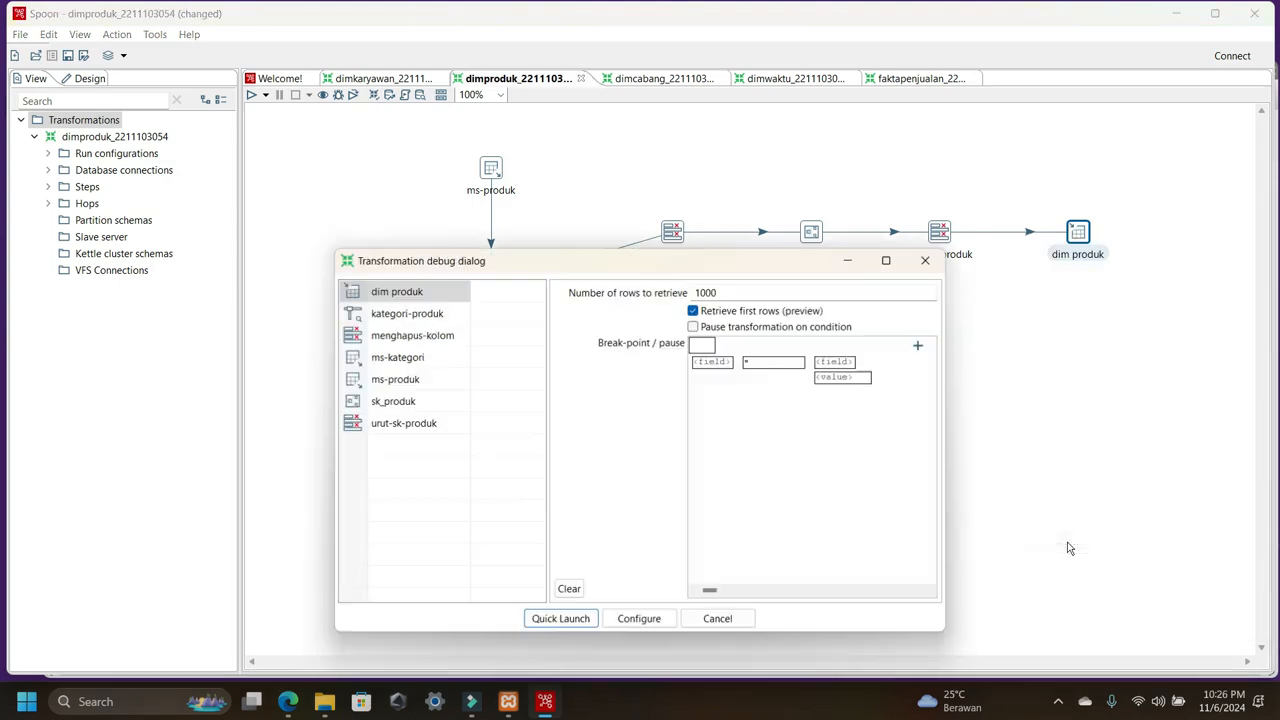
{"action": "left_click", "coordinate": [561, 619]}
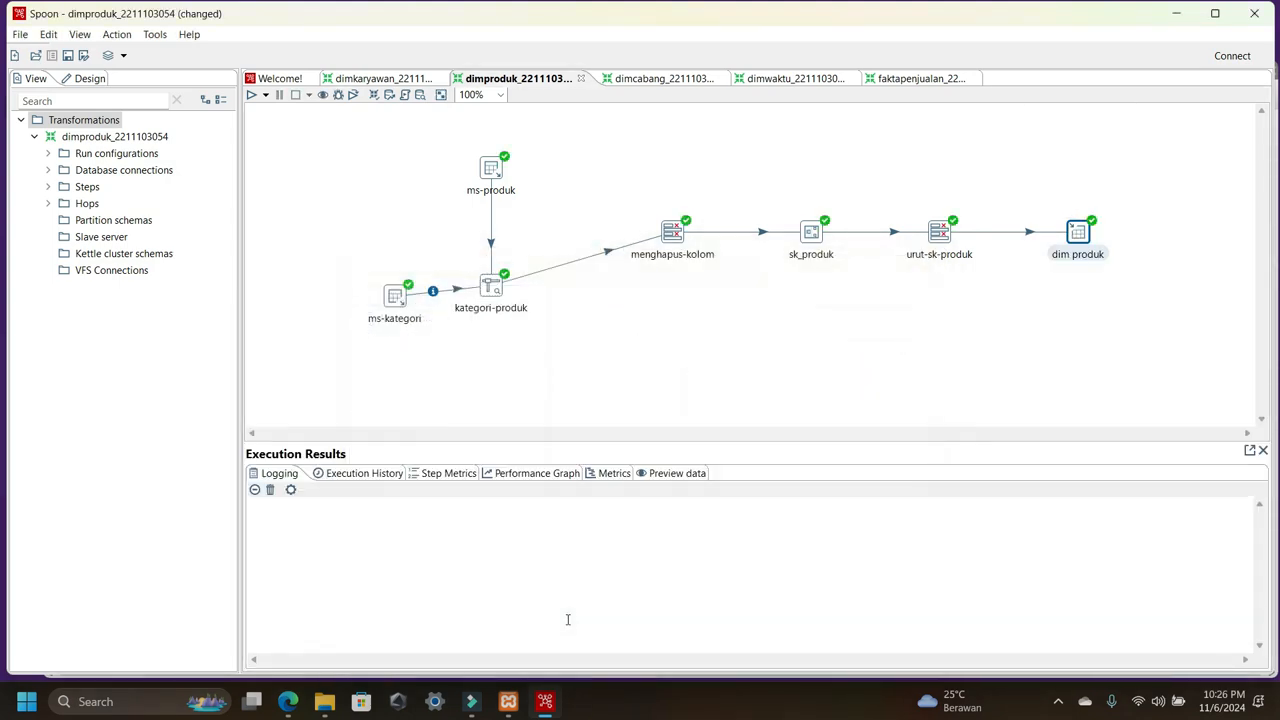
{"action": "scroll", "coordinate": [675, 439], "scroll_direction": "down", "scroll_amount": 5}
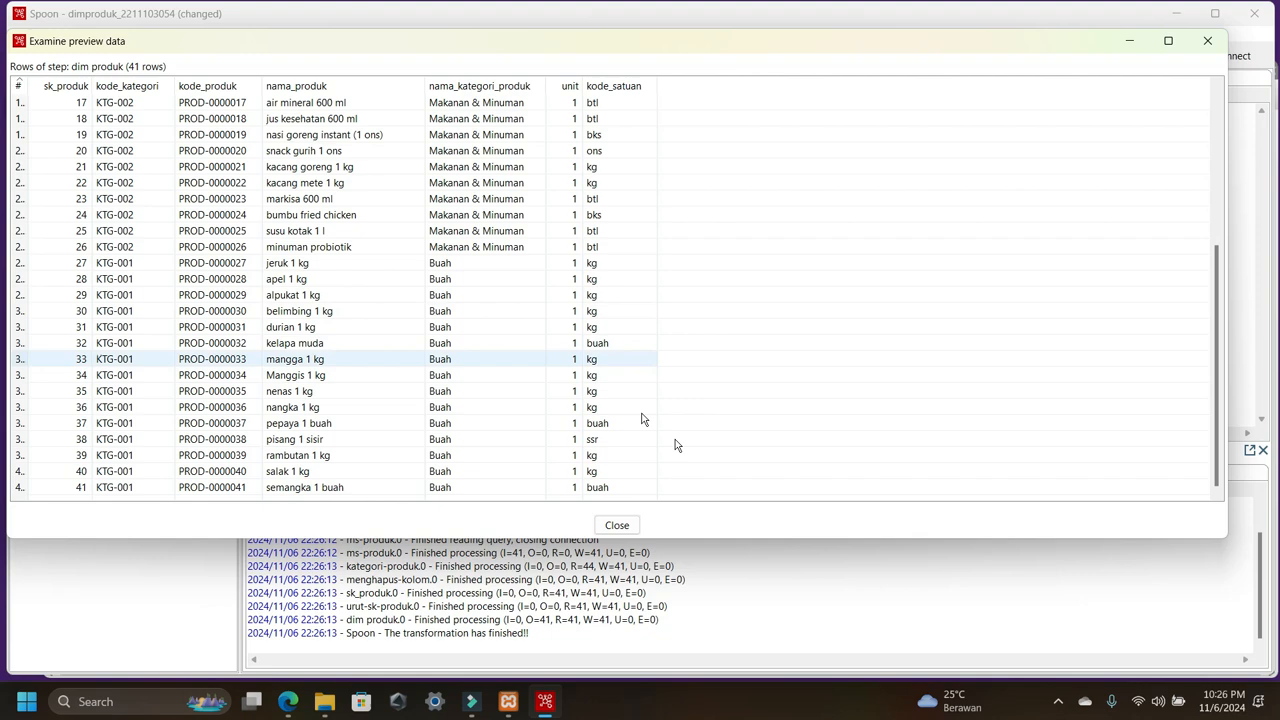
{"action": "scroll", "coordinate": [595, 412], "scroll_direction": "up", "scroll_amount": 5}
{"action": "left_click", "coordinate": [620, 525]}
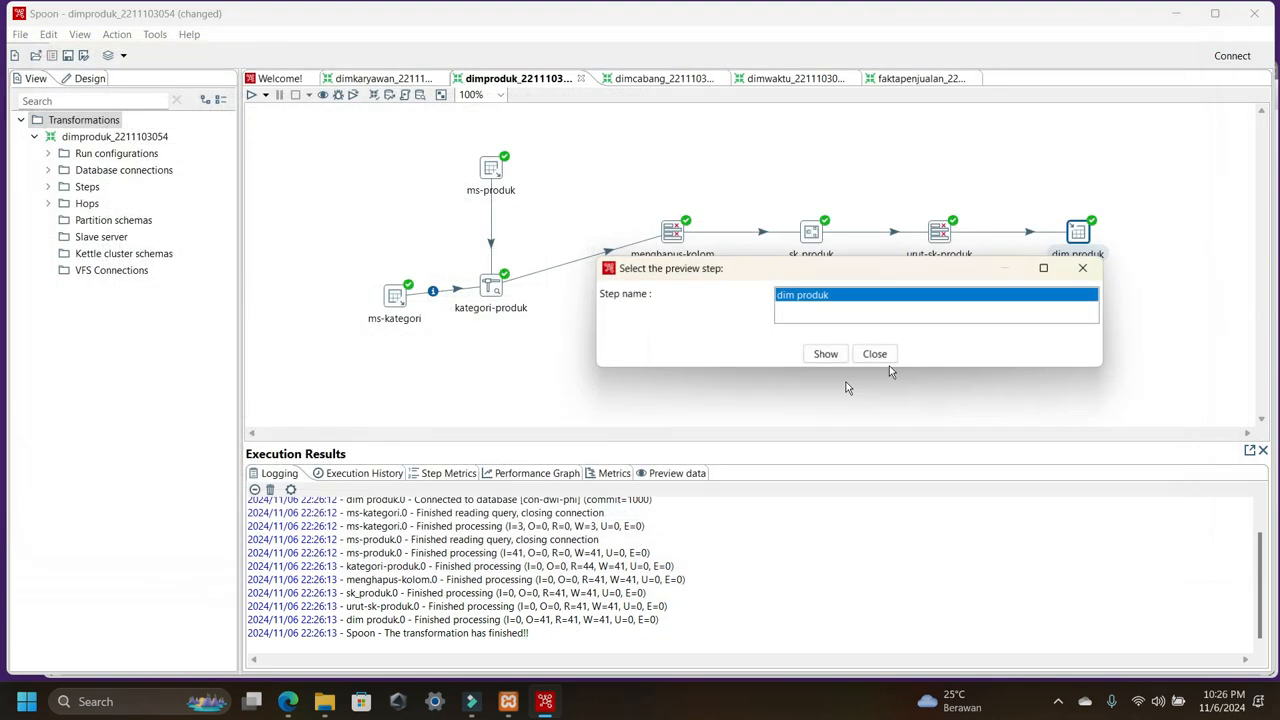
{"action": "left_click", "coordinate": [876, 351]}
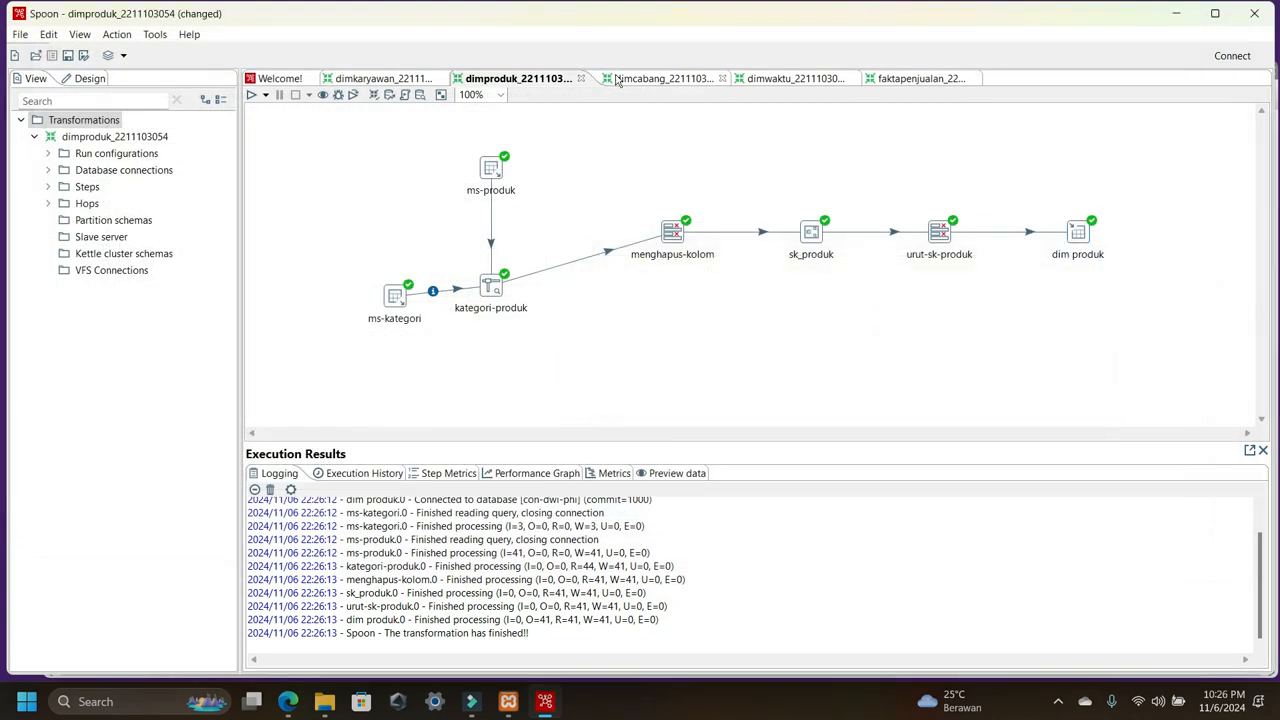
{"action": "mouse_move", "coordinate": [1080, 238]}
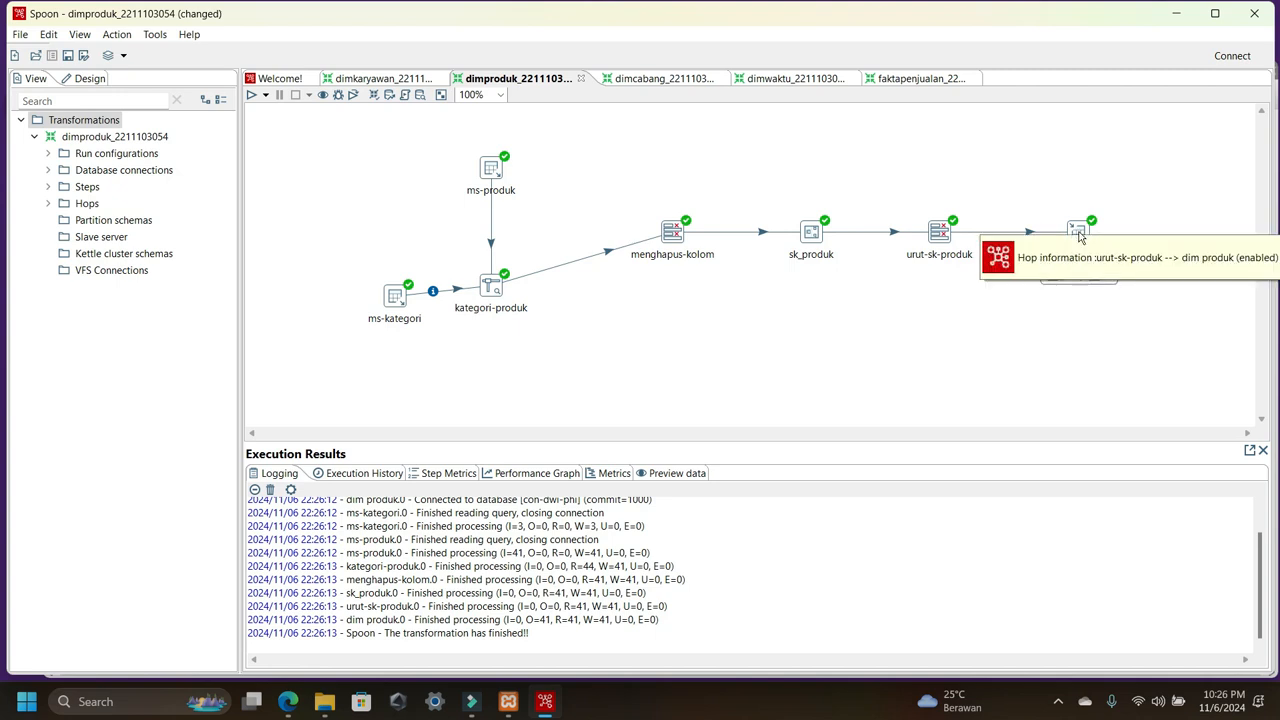
- Open the dimcabang transformation and review the ms-cabang and ms-kota Table input queries
{"action": "left_click", "coordinate": [645, 78]}
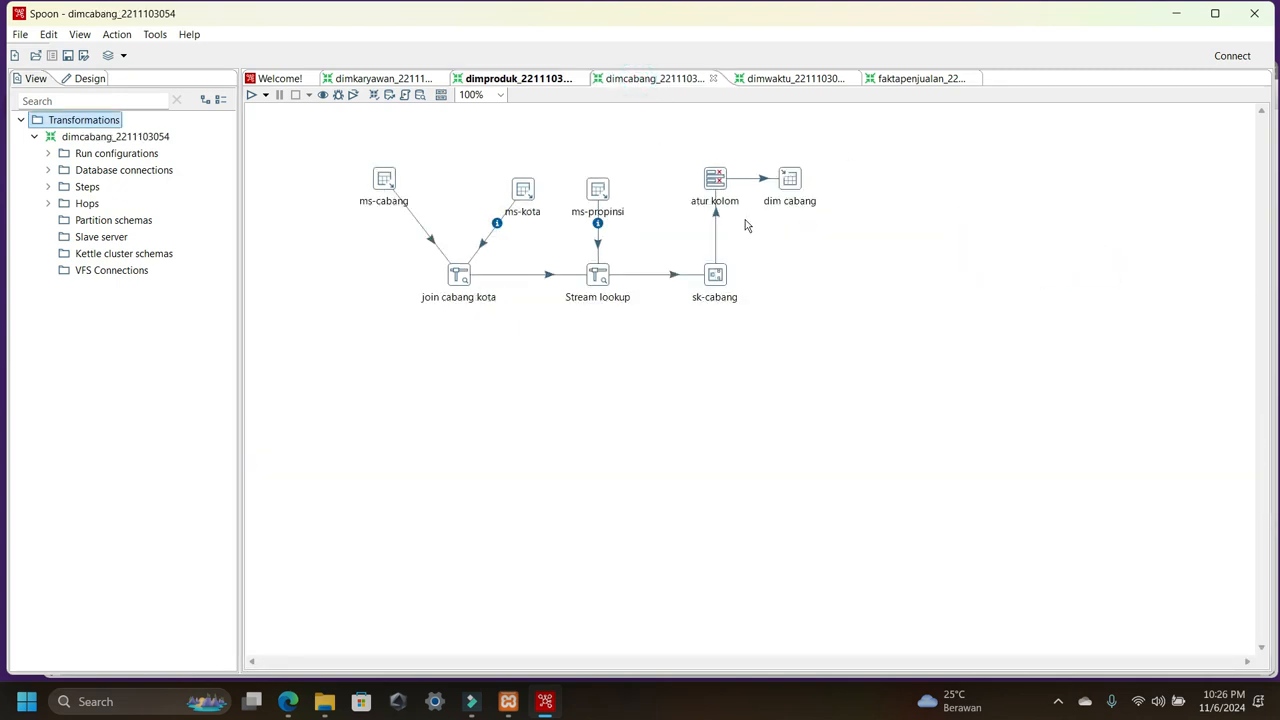
{"action": "double_click", "coordinate": [384, 182]}
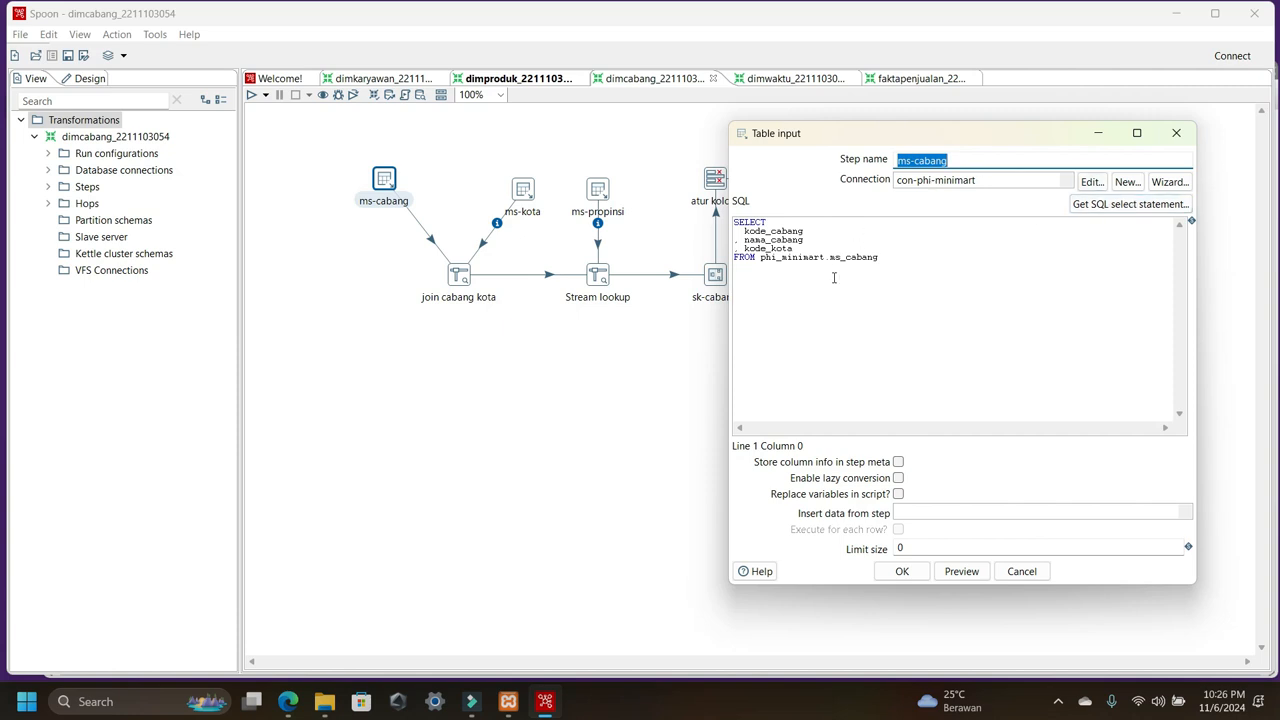
{"action": "left_click", "coordinate": [902, 571]}
{"action": "left_click", "coordinate": [588, 386]}
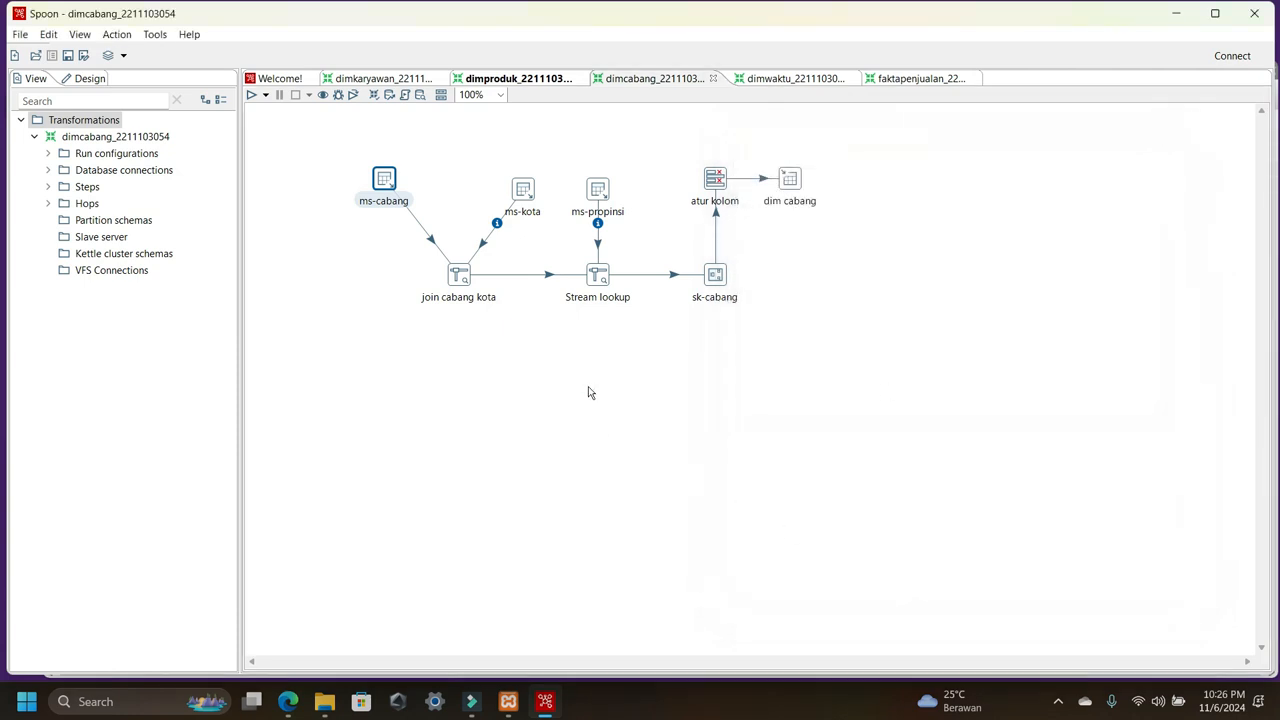
{"action": "double_click", "coordinate": [523, 190]}
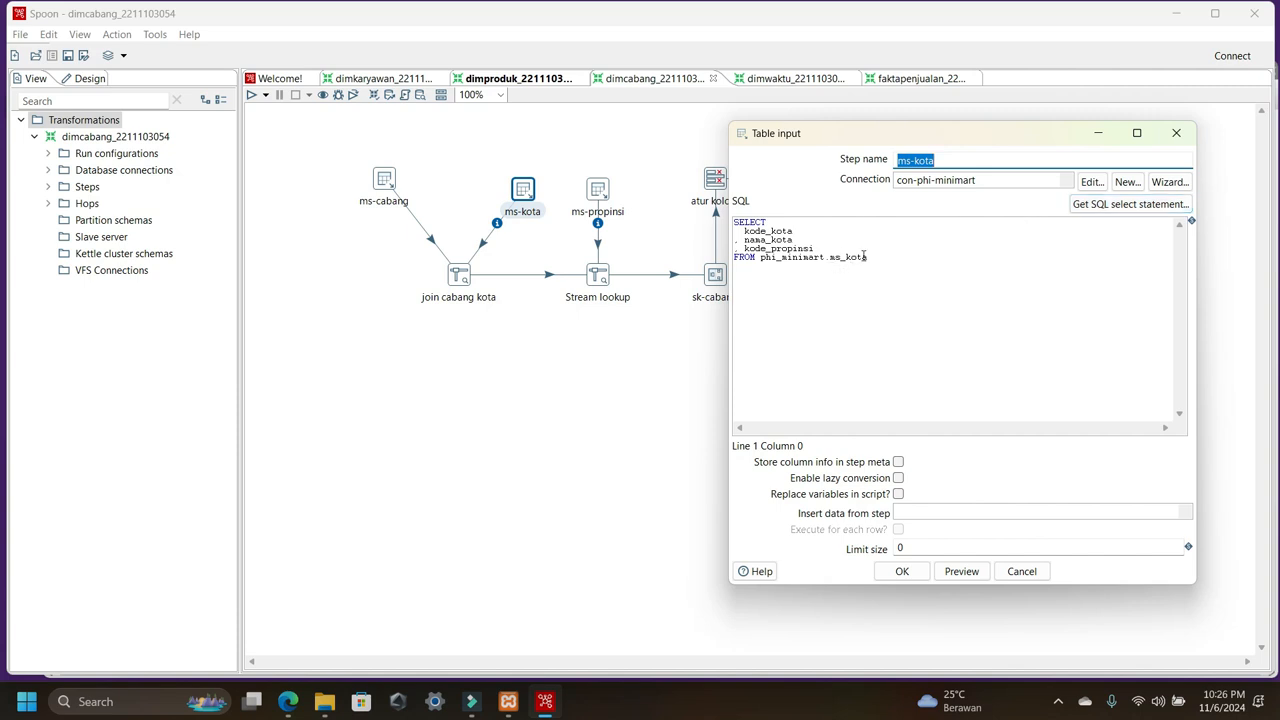
{"action": "left_click", "coordinate": [902, 571]}
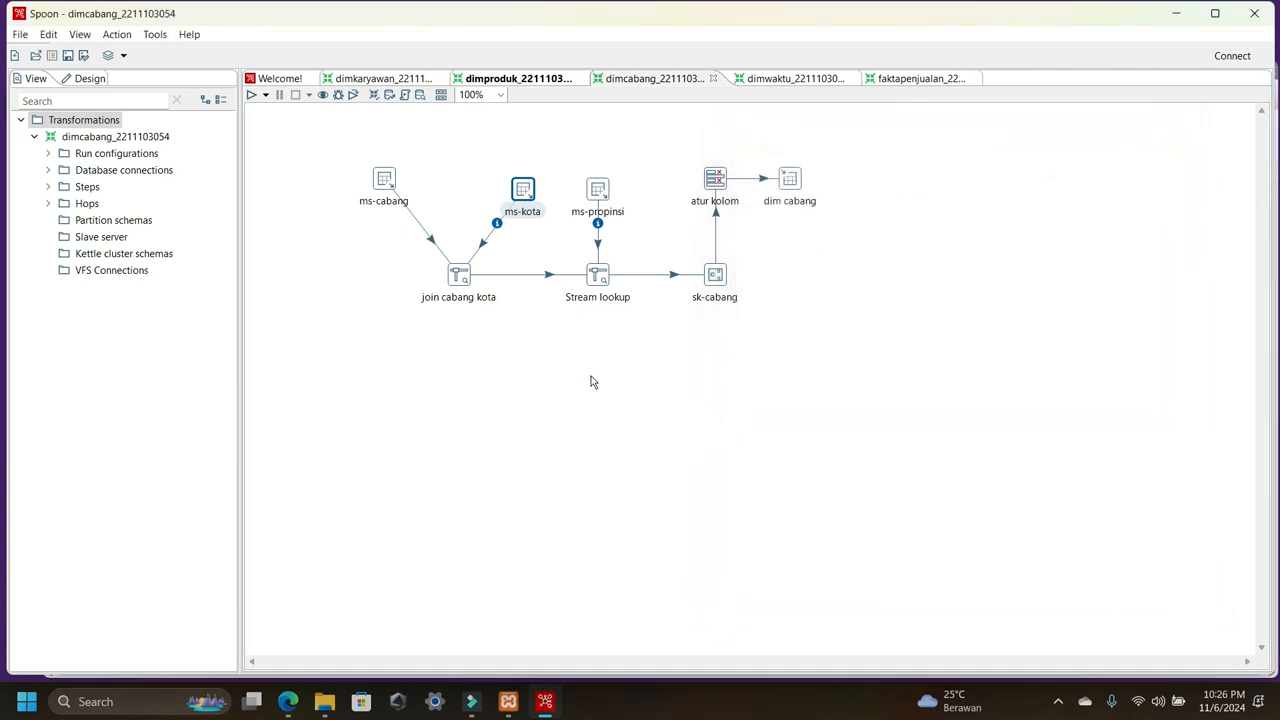
{"action": "left_click", "coordinate": [591, 381]}
- Review the lookup step, key and retrieved fields of the join cabang kota Stream lookup
{"action": "double_click", "coordinate": [459, 277]}
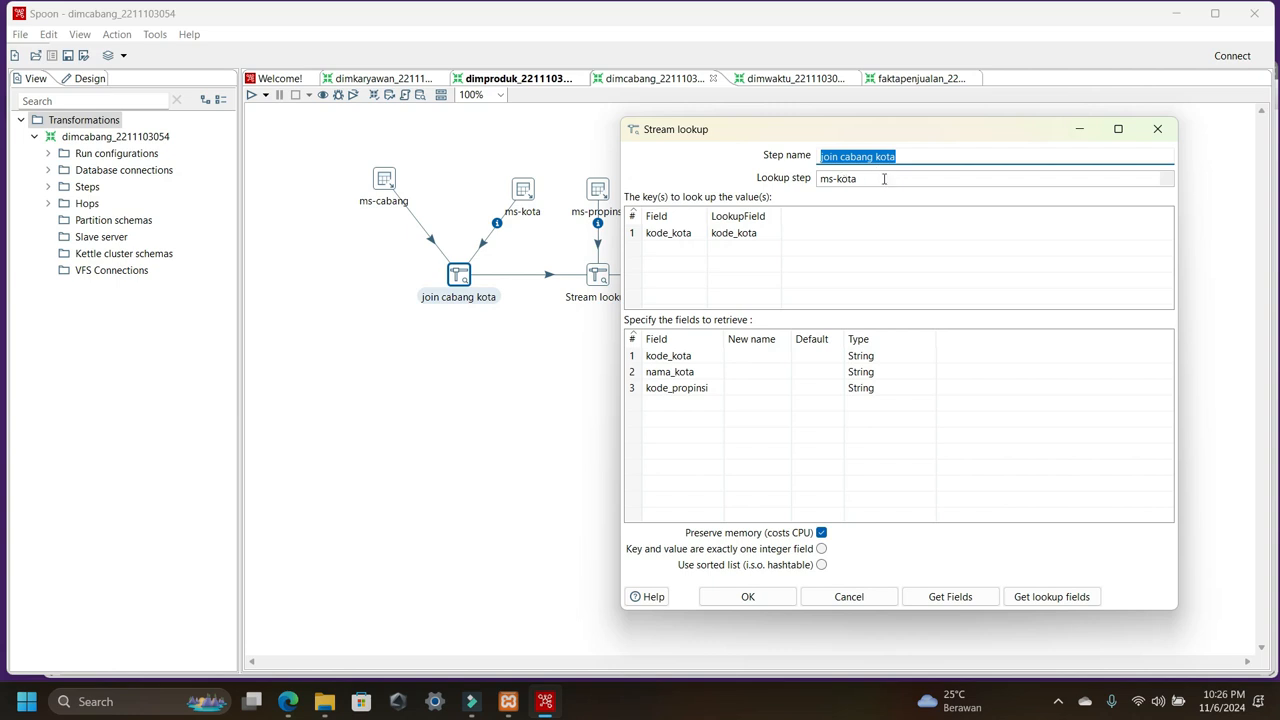
{"action": "left_click", "coordinate": [1169, 182]}
{"action": "left_click", "coordinate": [1169, 182]}
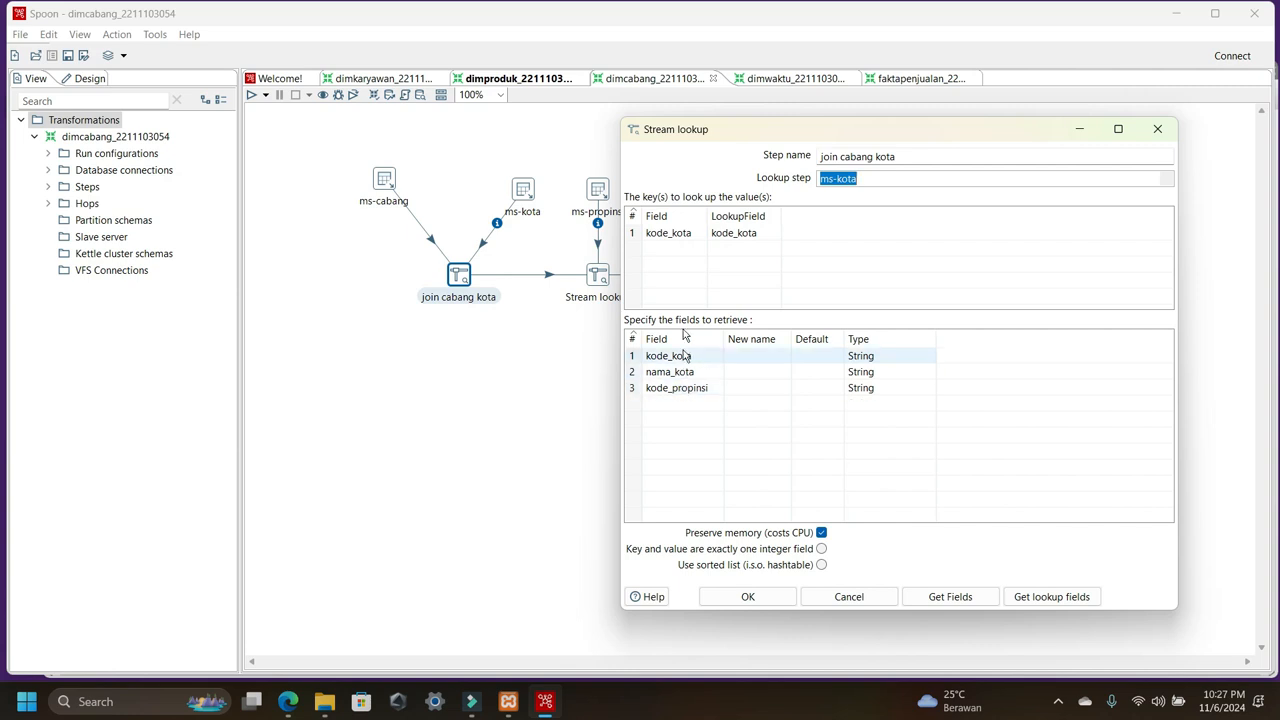
{"action": "left_click", "coordinate": [748, 596]}
{"action": "left_click", "coordinate": [594, 314]}
- Review the ms-propinsi Table input query and the key and retrieved fields of the Stream lookup step it feeds
{"action": "double_click", "coordinate": [603, 190]}
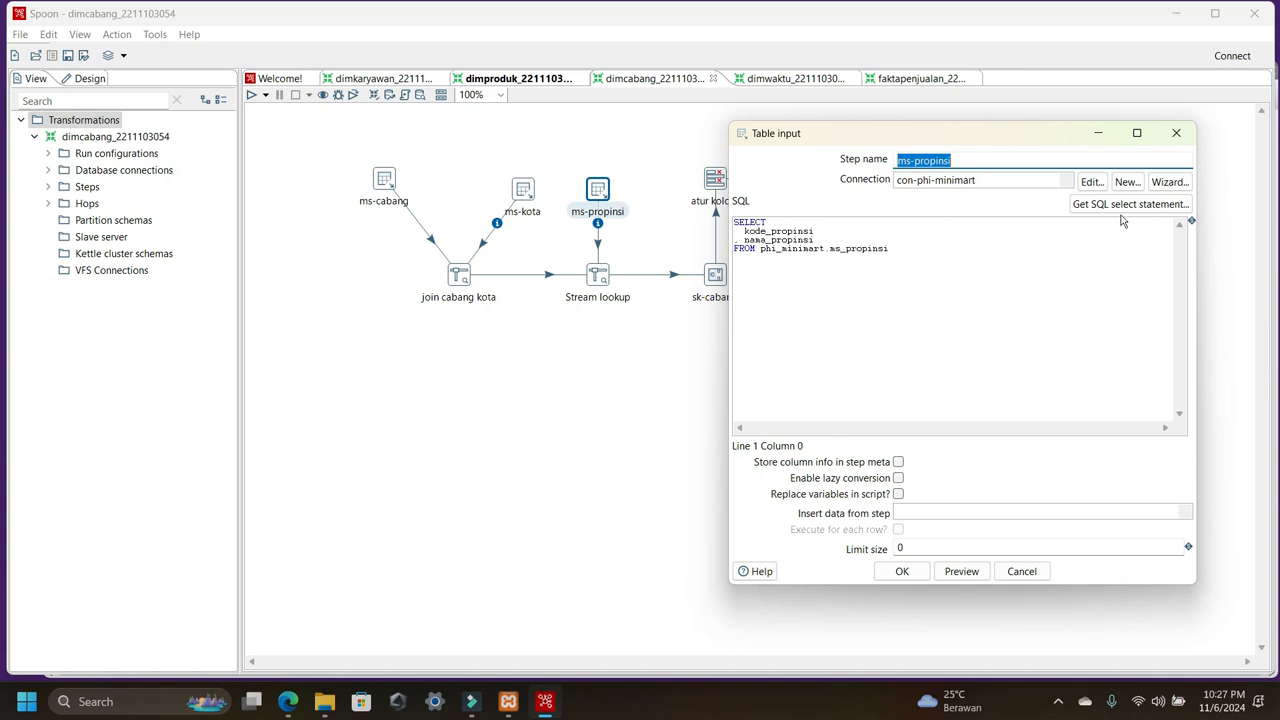
{"action": "left_click", "coordinate": [902, 571]}
{"action": "double_click", "coordinate": [597, 277]}
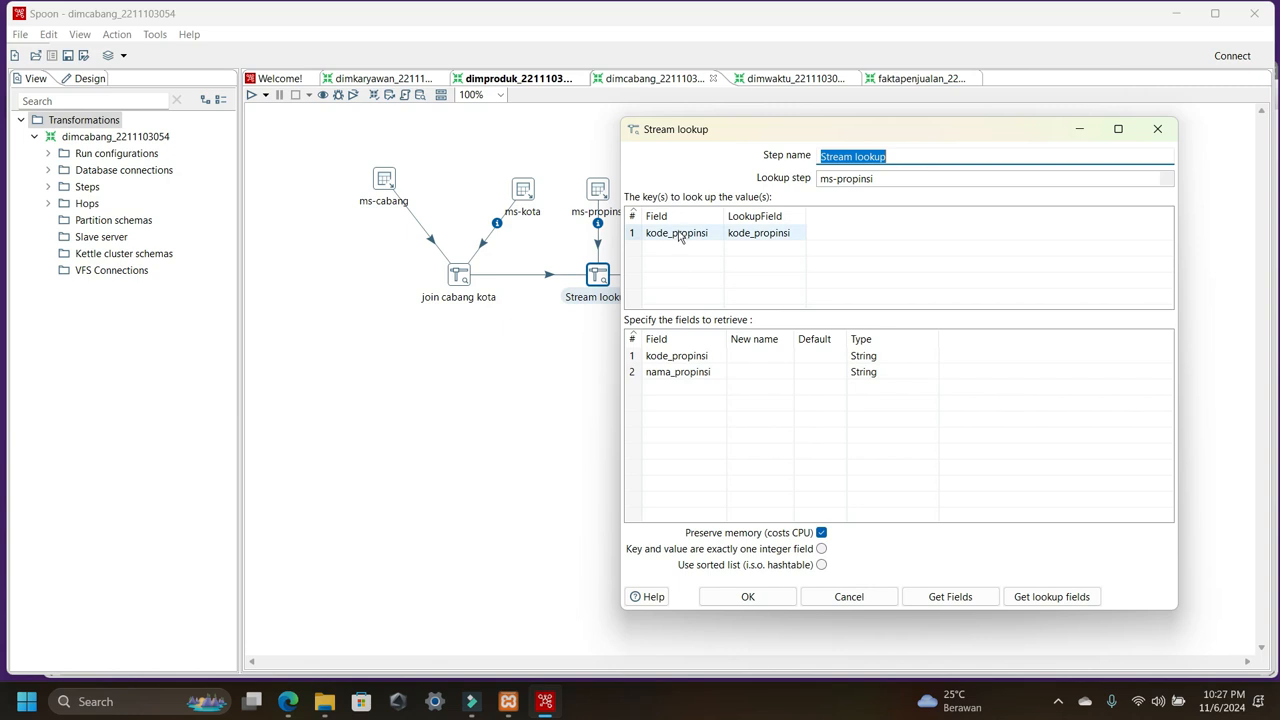
{"action": "left_click", "coordinate": [745, 597]}
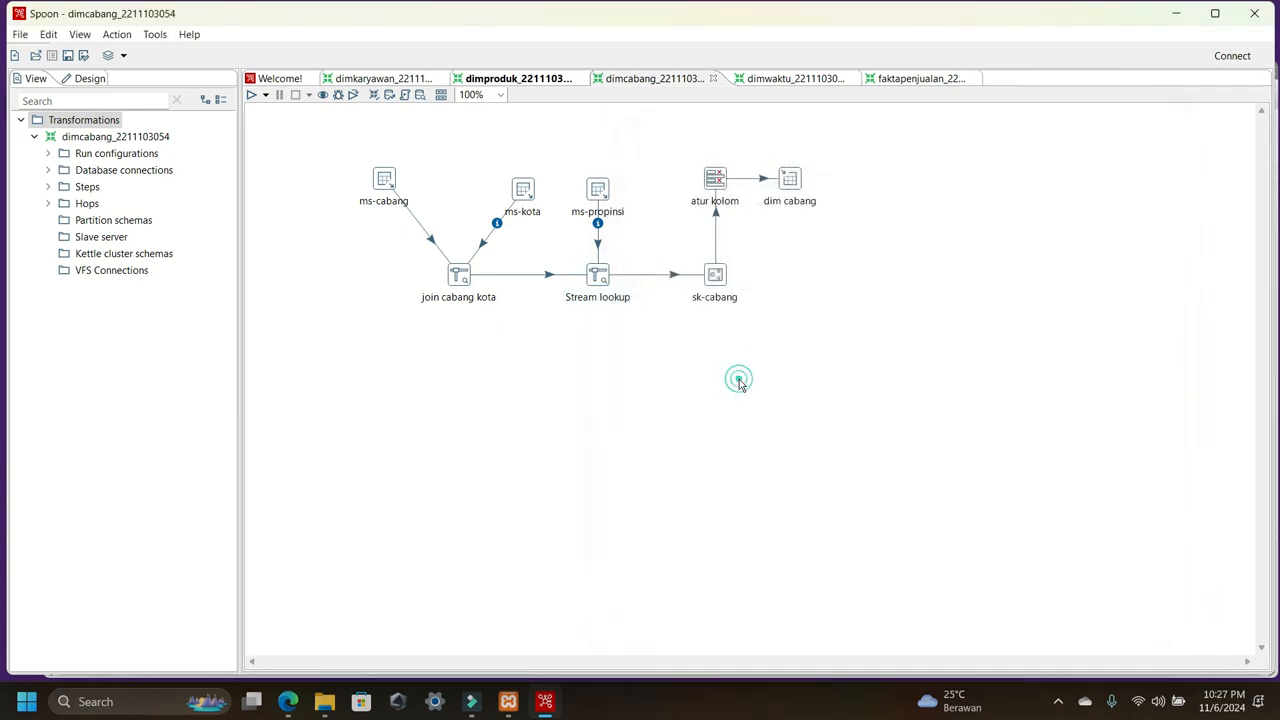
- Review the counter settings of the sk-cabang Add sequence step
{"action": "left_click", "coordinate": [716, 276]}
{"action": "double_click", "coordinate": [716, 276]}
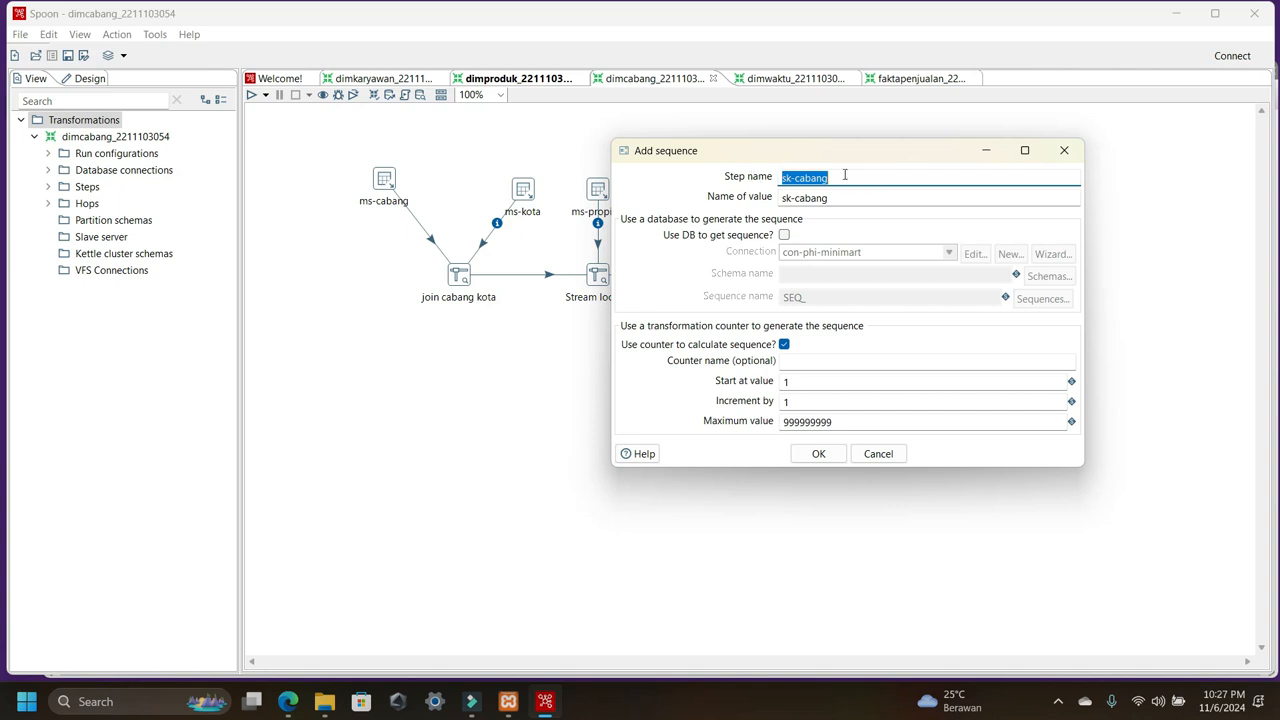
{"action": "left_click", "coordinate": [816, 454]}
{"action": "left_click", "coordinate": [791, 306]}
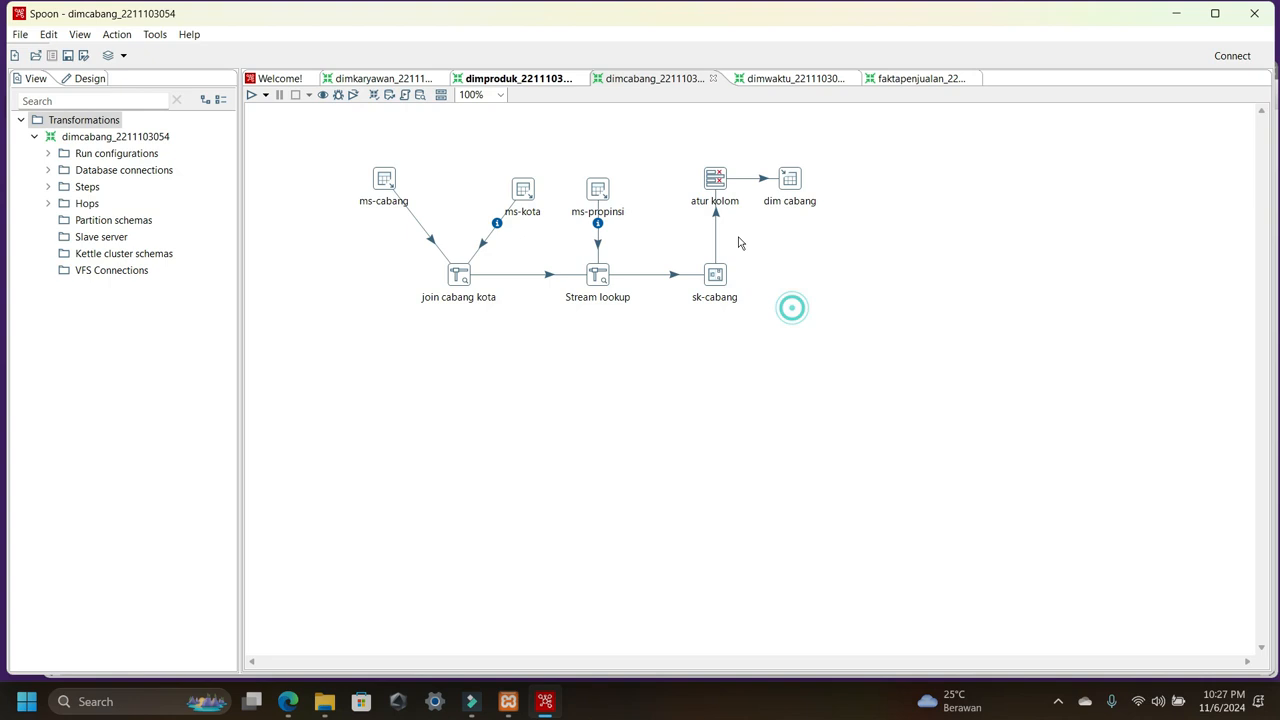
- Review the field order in the atur kolom Select values step and the dim cabang Table output settings
{"action": "double_click", "coordinate": [719, 180]}
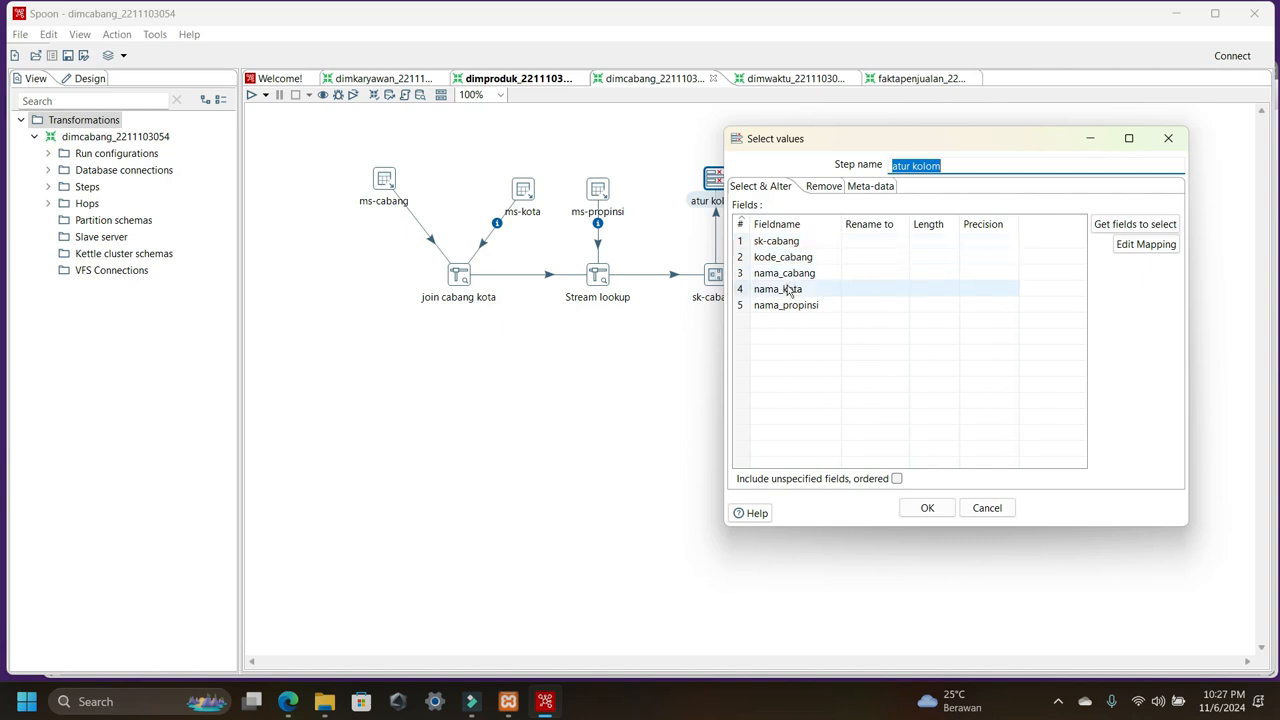
{"action": "left_click", "coordinate": [928, 508]}
{"action": "double_click", "coordinate": [797, 182]}
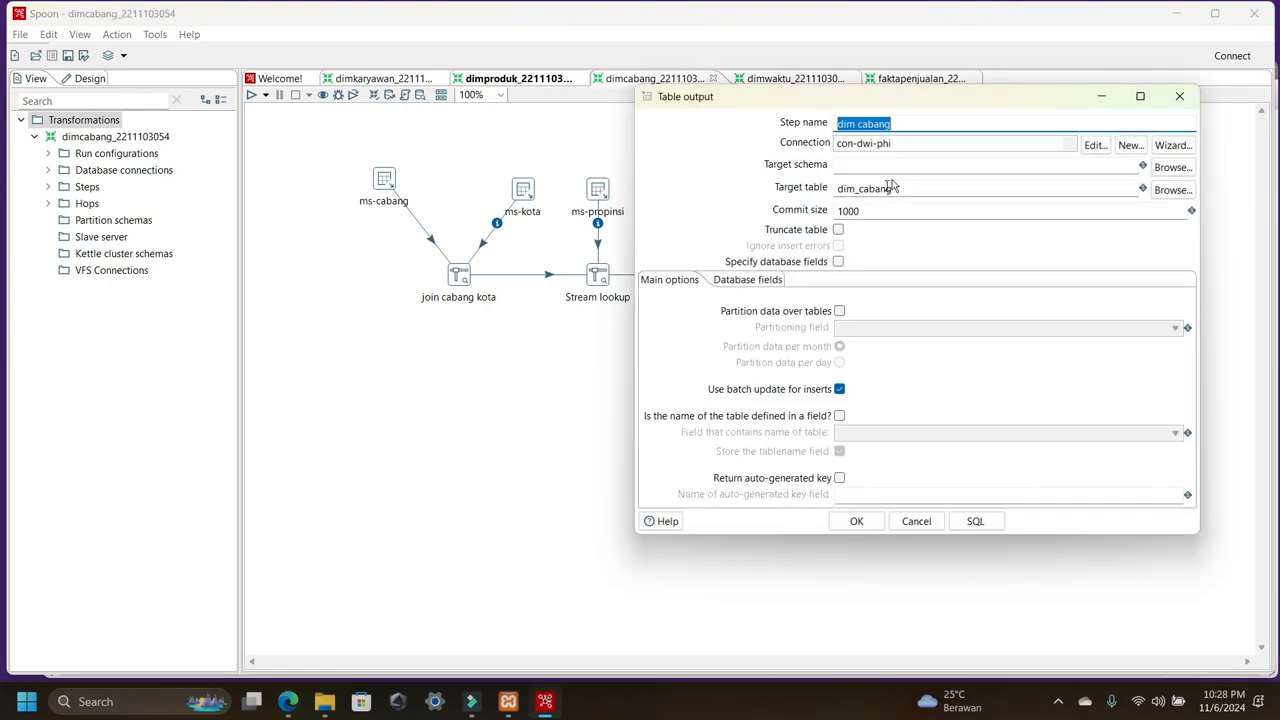
{"action": "left_click", "coordinate": [856, 521]}
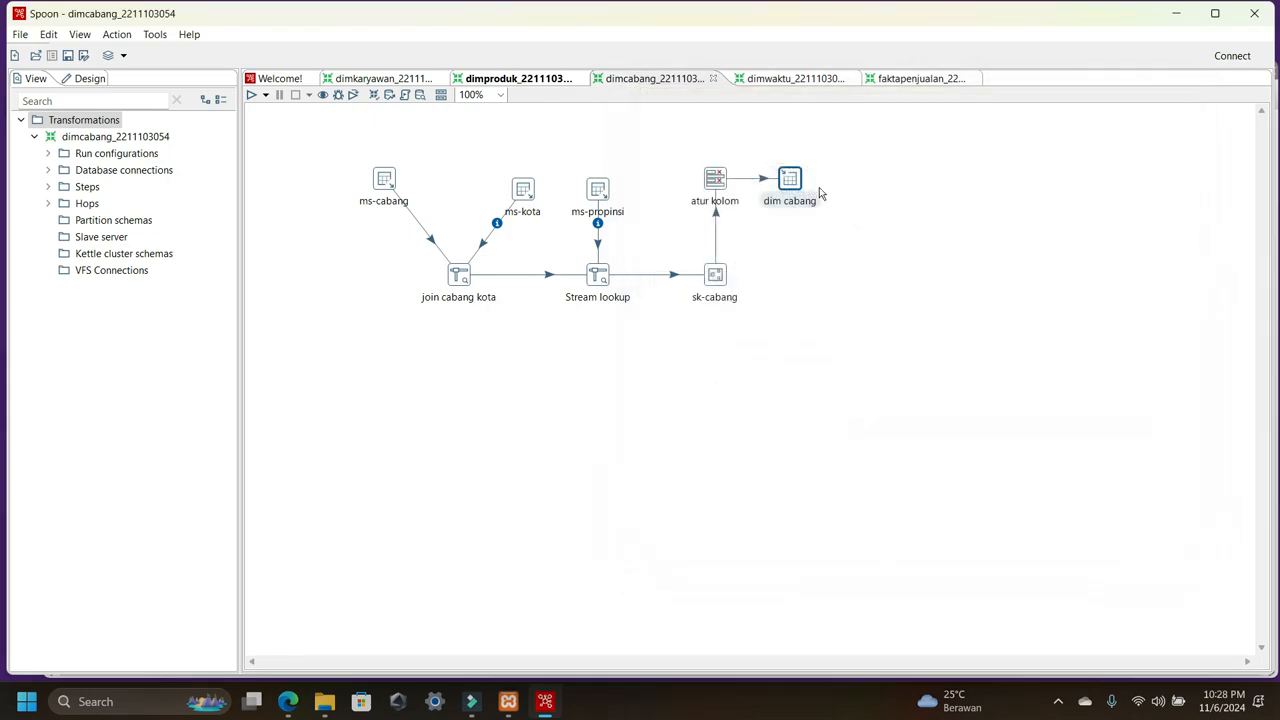
- Preview the dim cabang step's rows with a quick launch, then check the dwi_phi tables in phpMyAdmin and return to Spoon
{"action": "right_click", "coordinate": [797, 180]}
{"action": "left_click", "coordinate": [858, 487]}
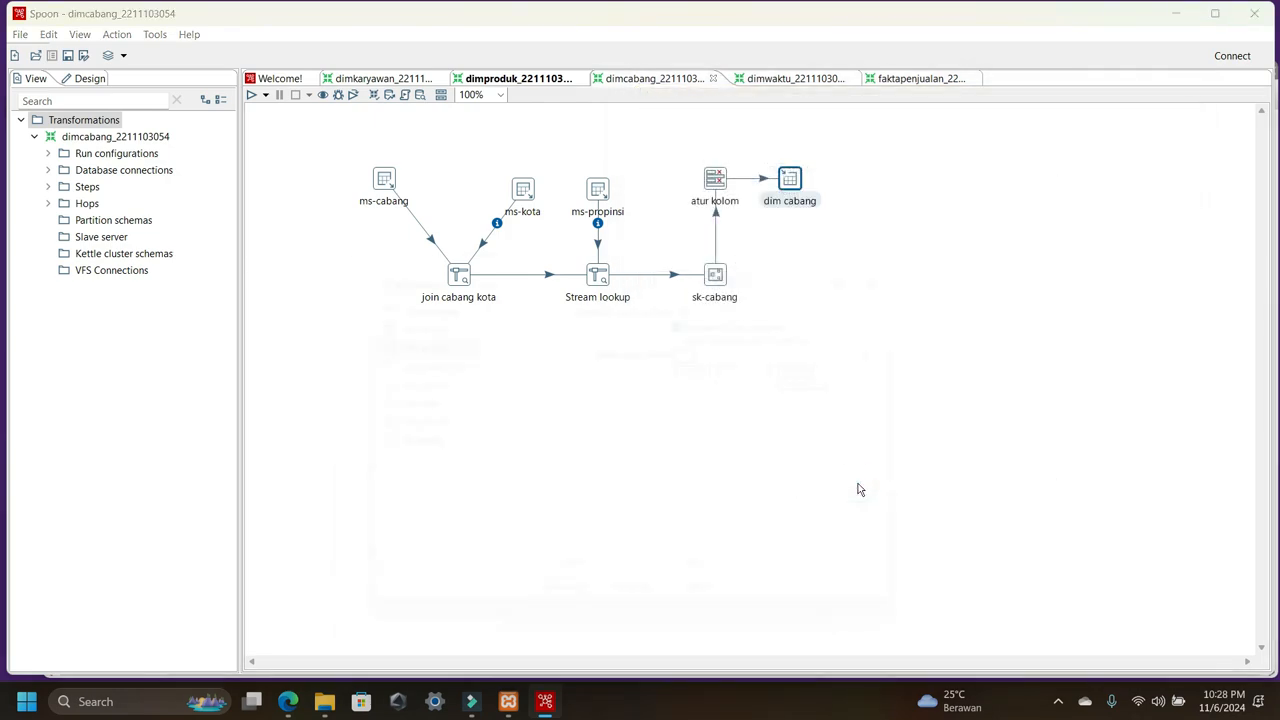
{"action": "left_click", "coordinate": [566, 616]}
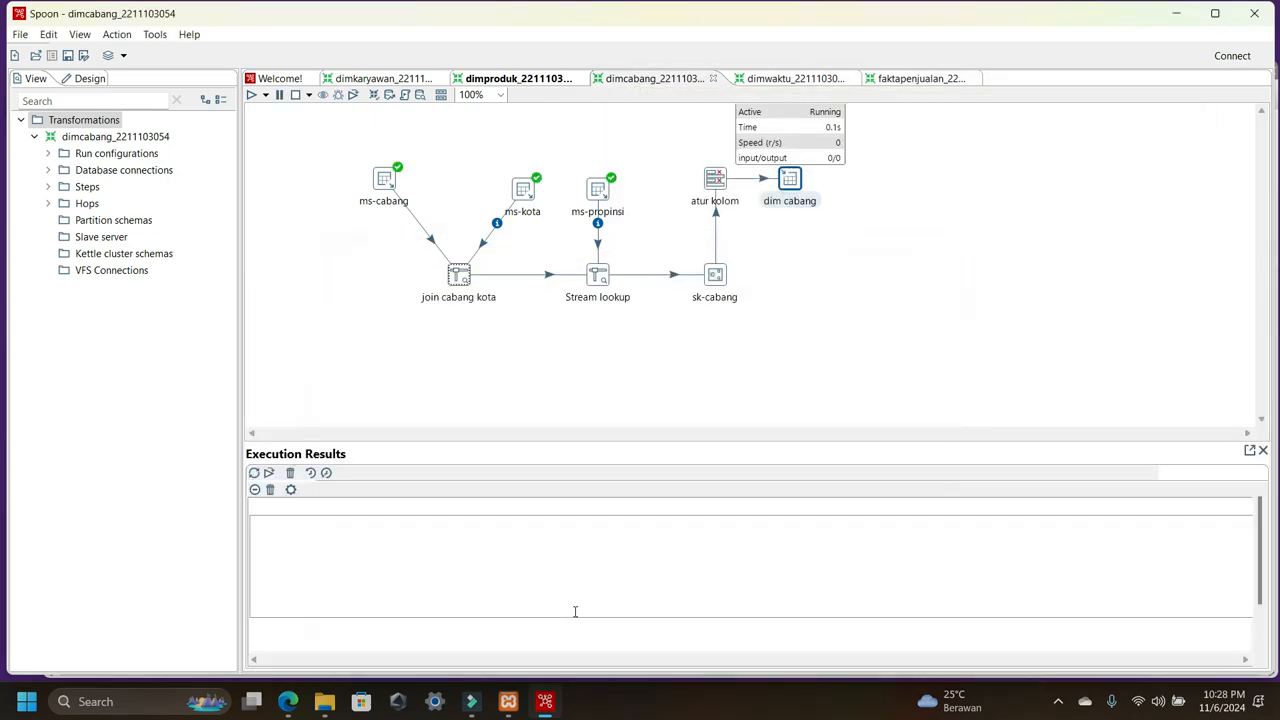
{"action": "scroll", "coordinate": [548, 360], "scroll_direction": "down", "scroll_amount": 6}
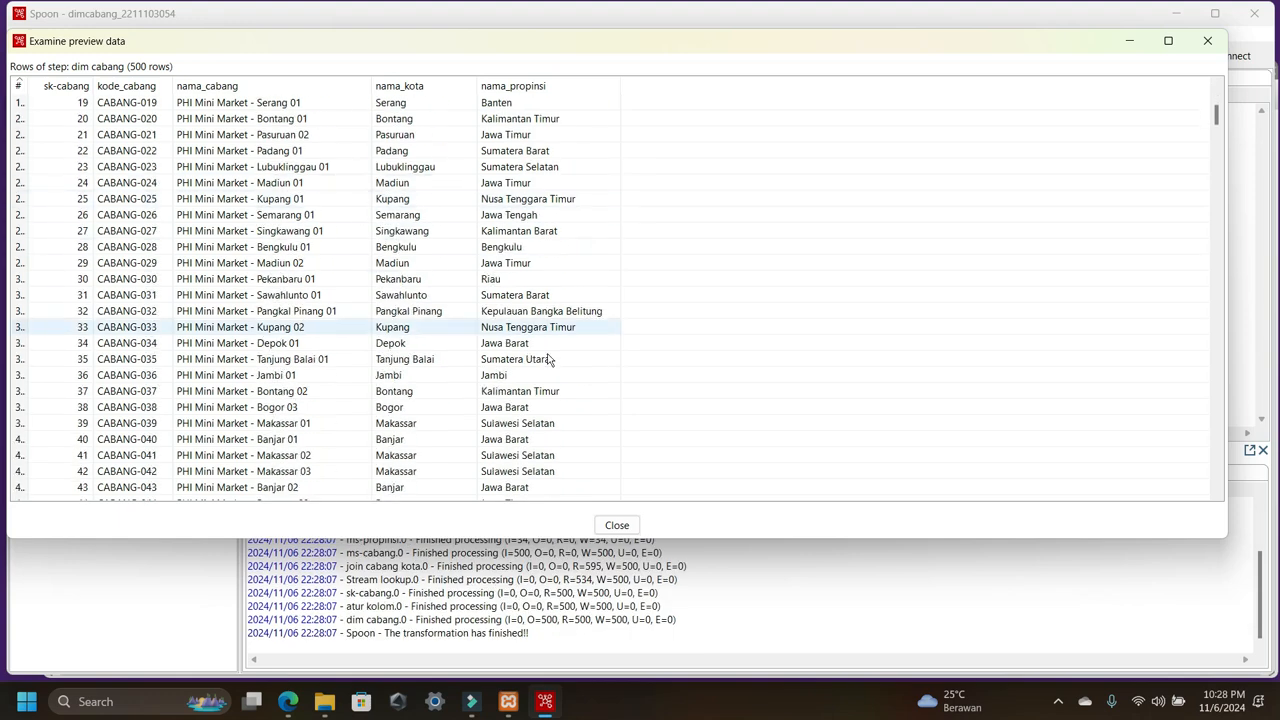
{"action": "scroll", "coordinate": [548, 360], "scroll_direction": "down", "scroll_amount": 4}
{"action": "left_click", "coordinate": [617, 525]}
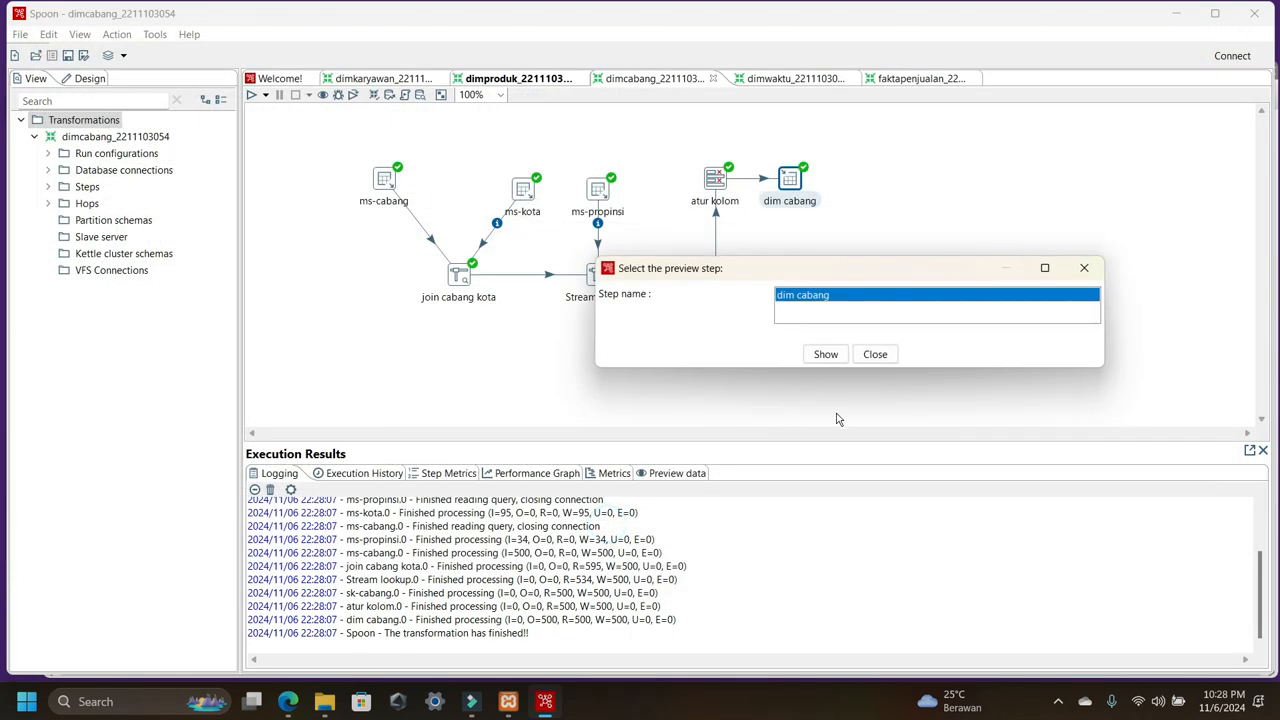
{"action": "left_click", "coordinate": [873, 355]}
{"action": "left_click", "coordinate": [288, 703]}
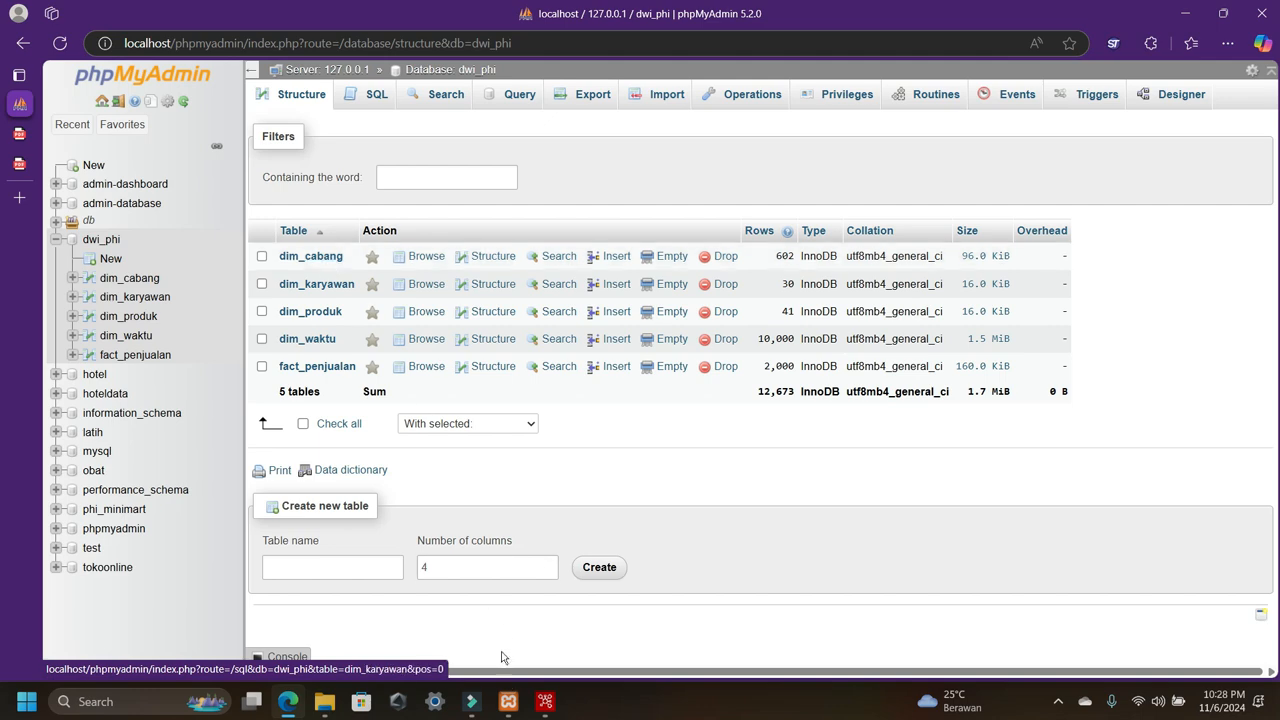
{"action": "left_click", "coordinate": [545, 701]}
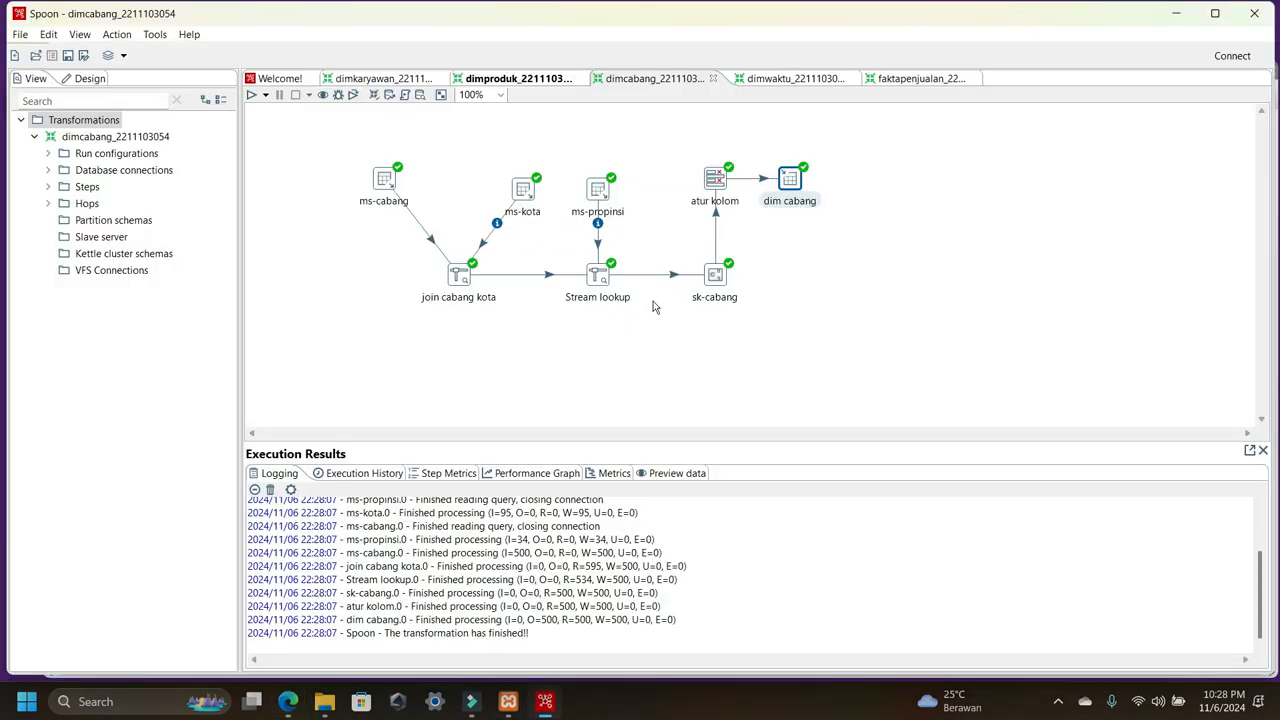
- Open the dimwaktu transformation and review the row limit and date field of the tanggal awal Generate rows step
{"action": "left_click", "coordinate": [793, 80]}
{"action": "double_click", "coordinate": [388, 184]}
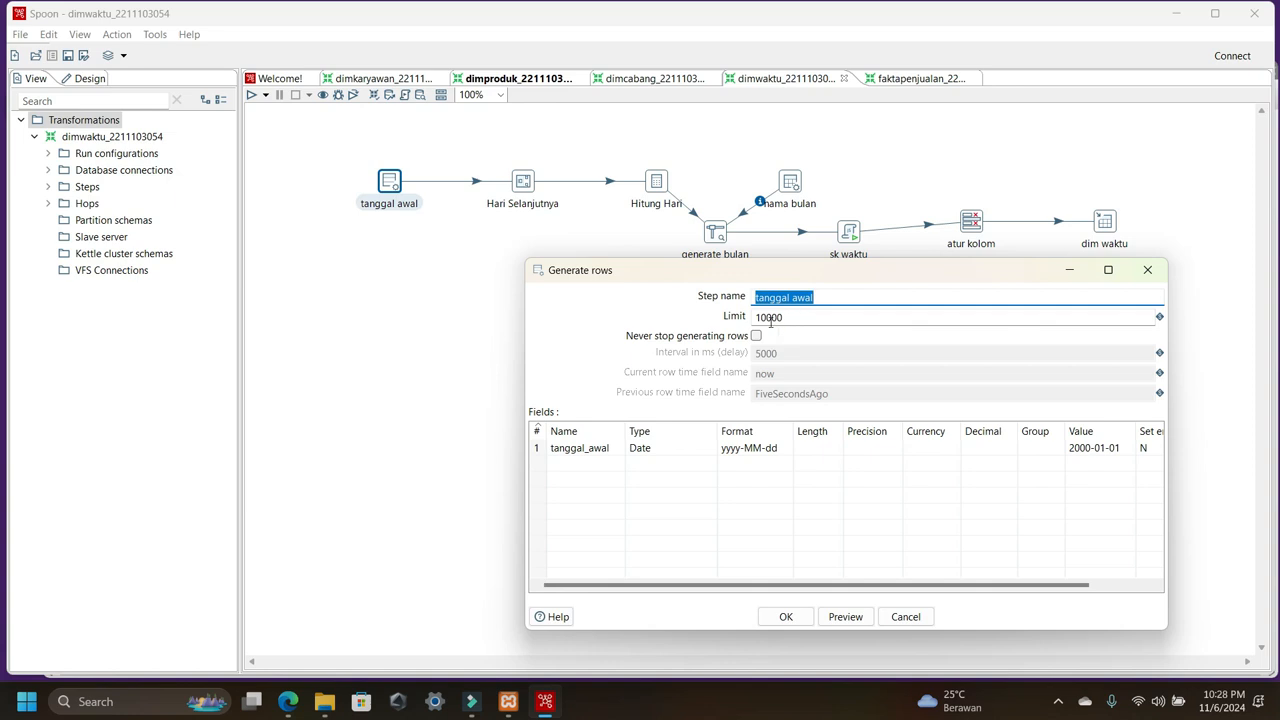
{"action": "left_click", "coordinate": [786, 616]}
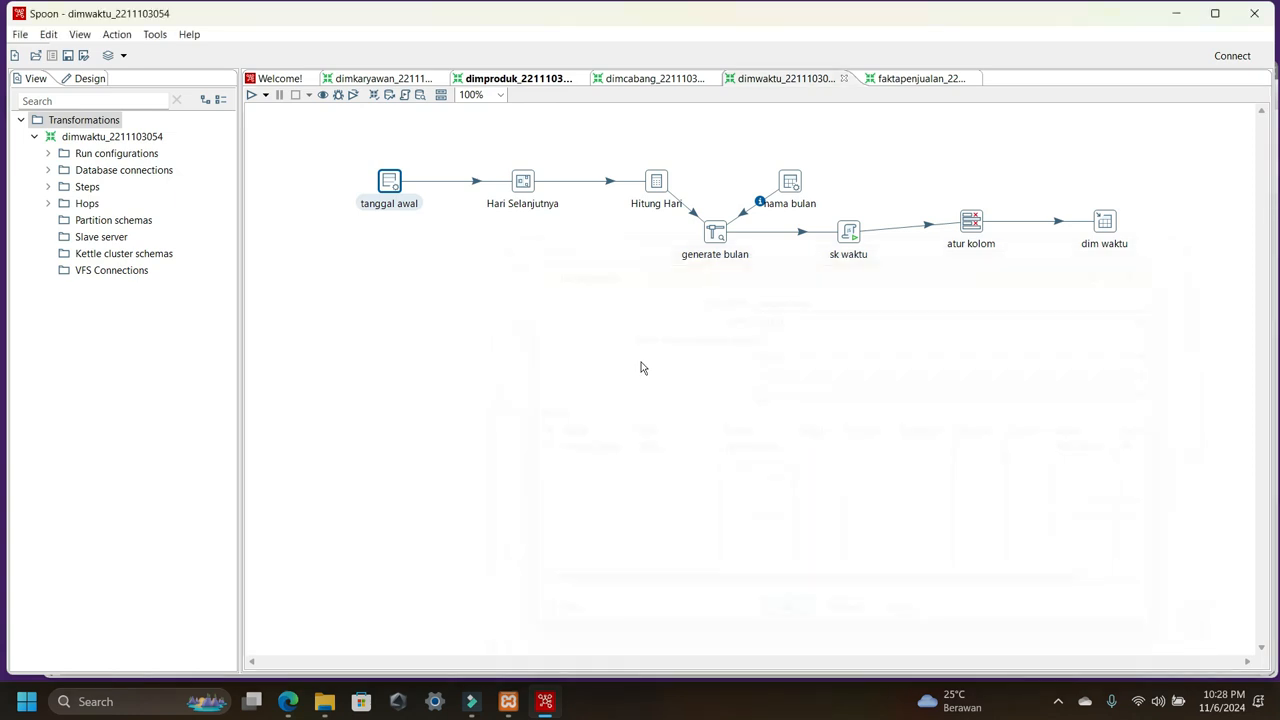
- Review the Hari Selanjutnya sequence settings and the date calculations in the Hitung Hari Calculator step
{"action": "double_click", "coordinate": [523, 183]}
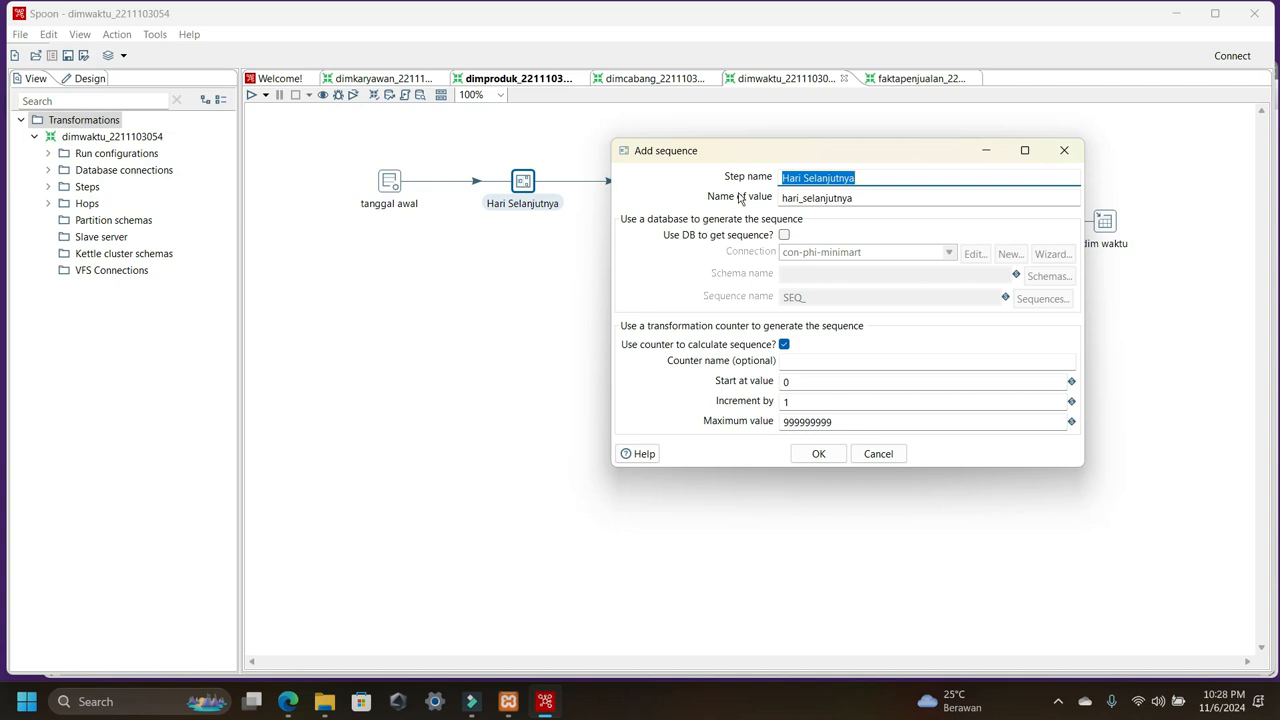
{"action": "left_click", "coordinate": [810, 455]}
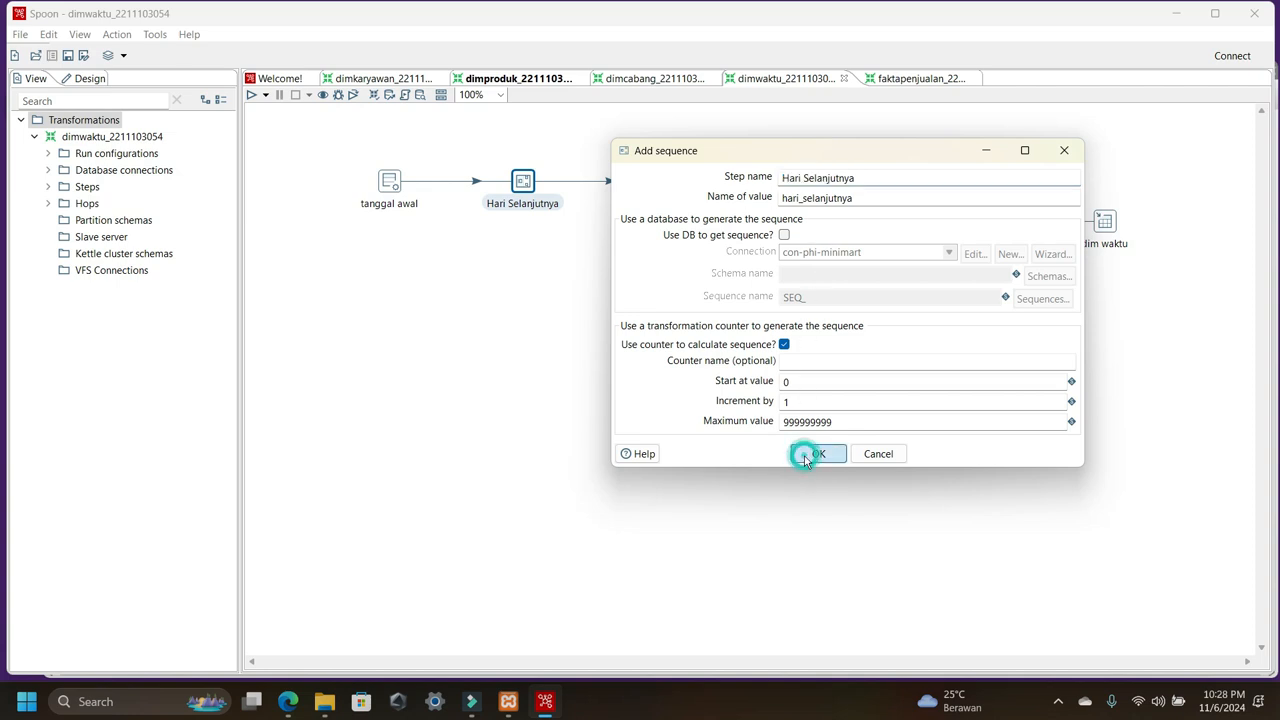
{"action": "double_click", "coordinate": [656, 183]}
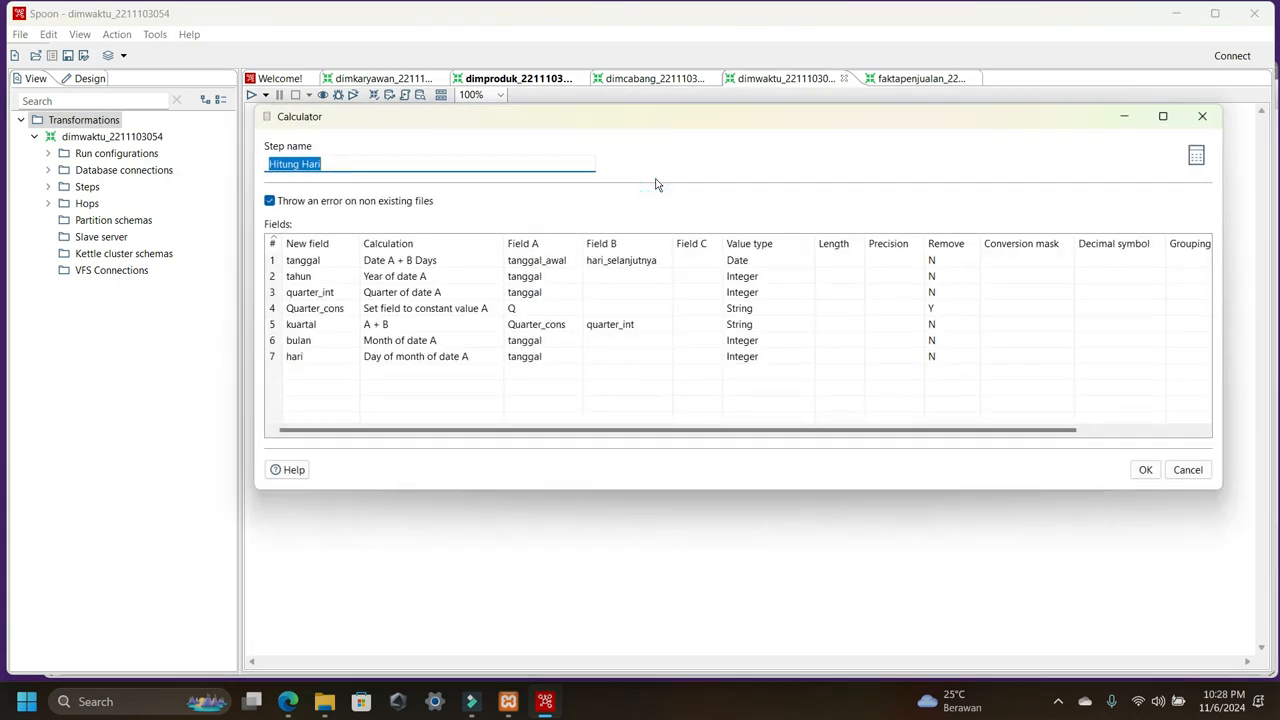
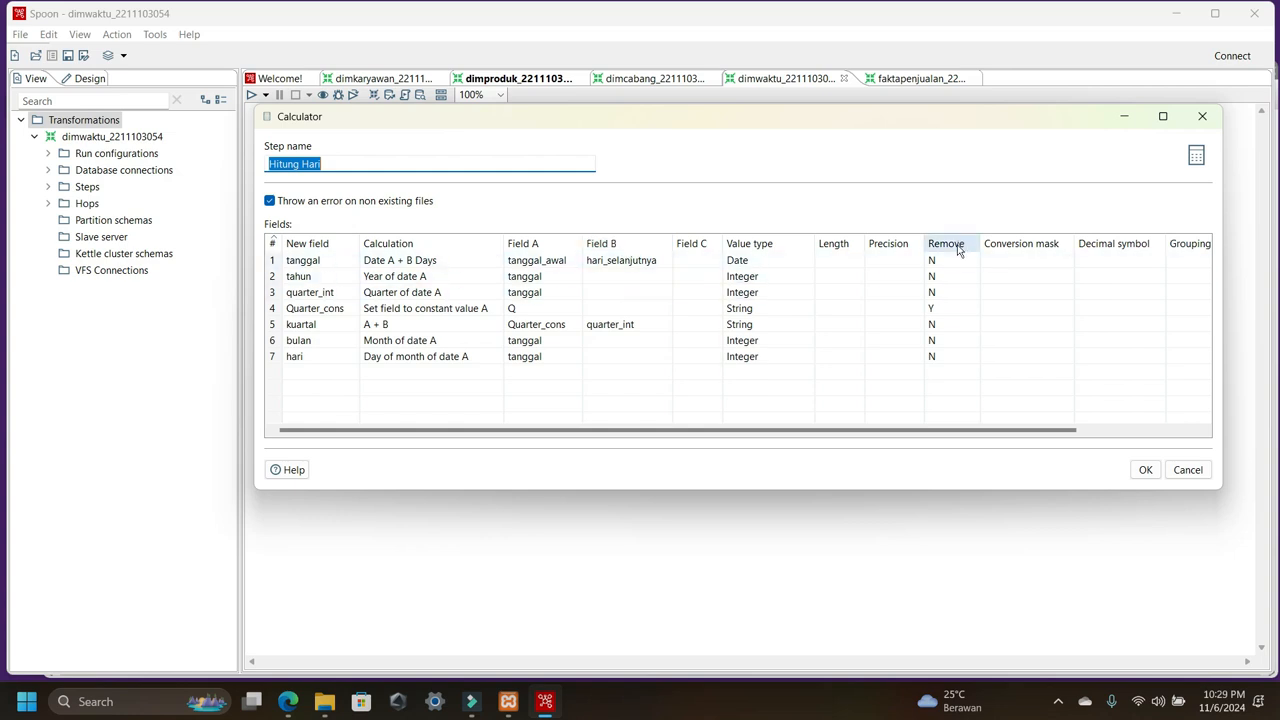
{"action": "left_click", "coordinate": [1146, 470]}
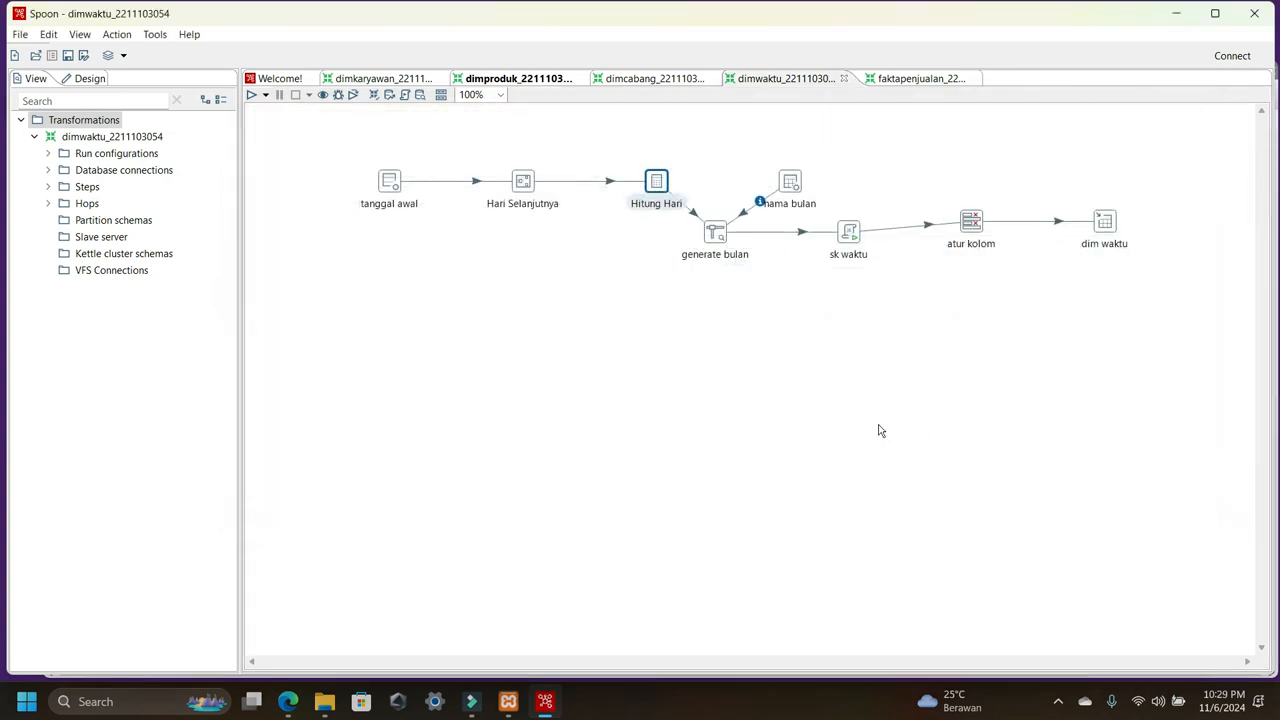
- Review the generate bulan Stream lookup fields and the column definitions of the nama bulan Data grid
{"action": "double_click", "coordinate": [715, 232]}
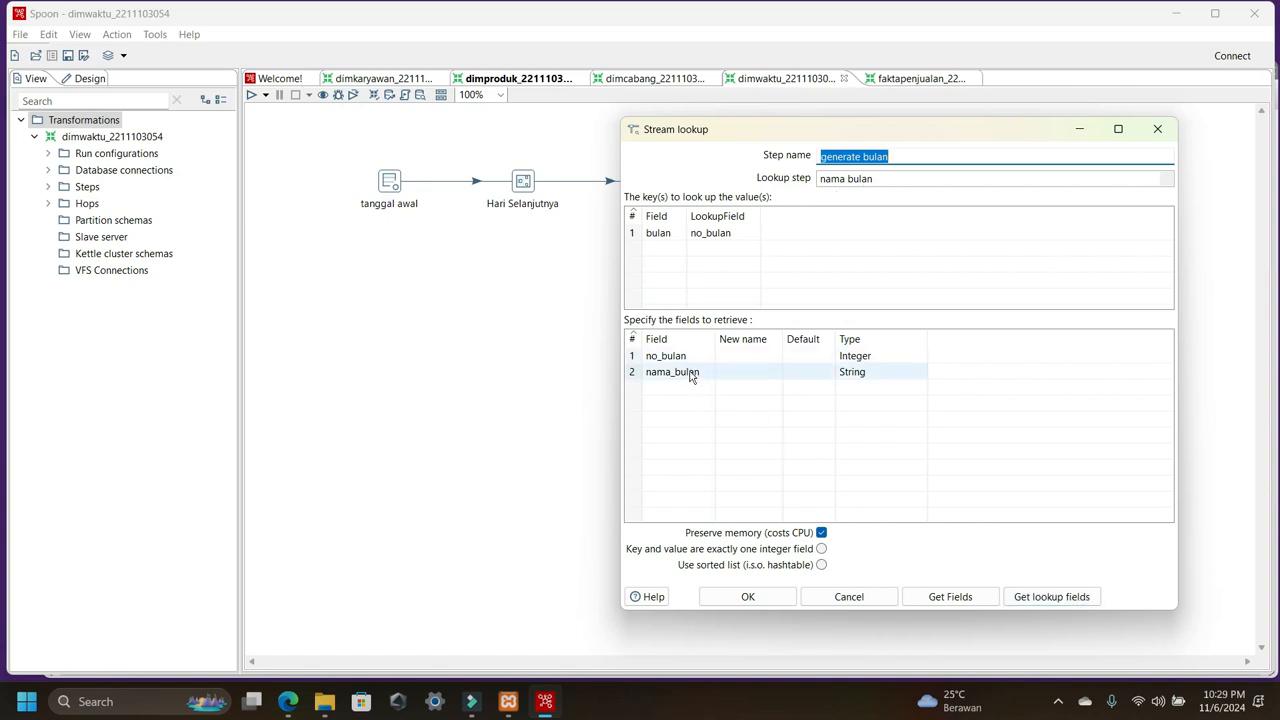
{"action": "left_click", "coordinate": [745, 596]}
{"action": "double_click", "coordinate": [790, 183]}
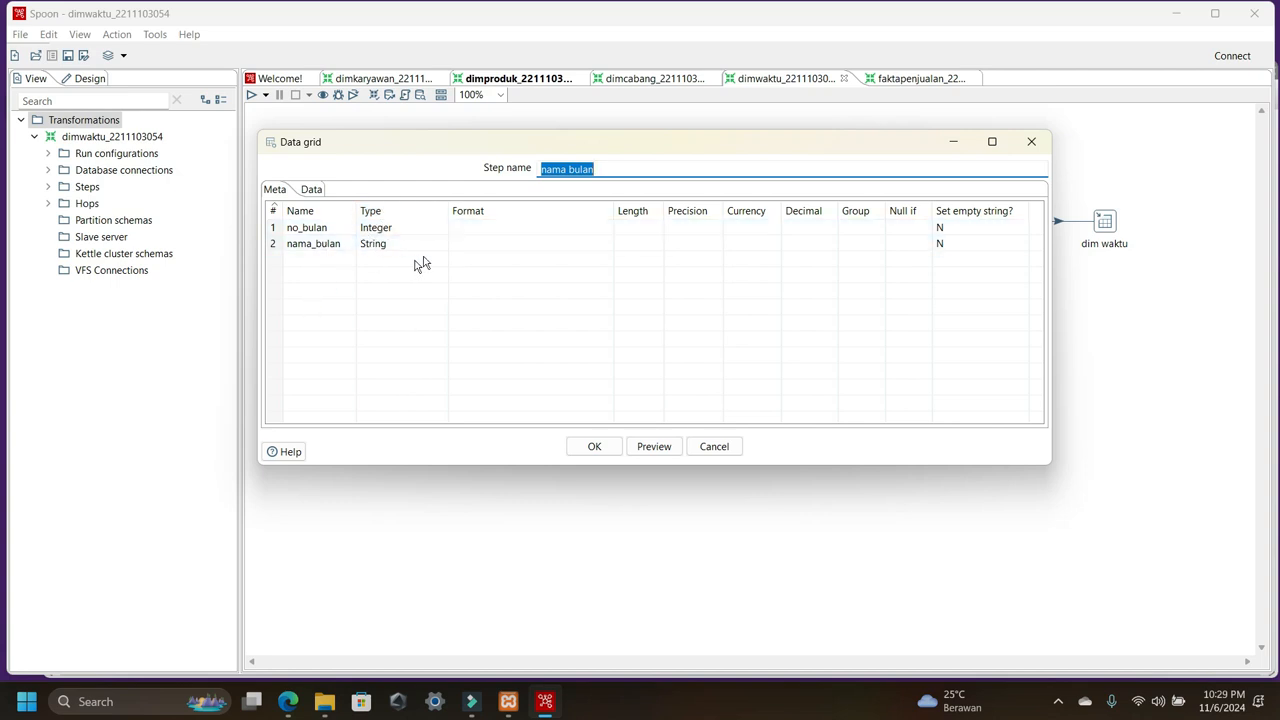
{"action": "left_click", "coordinate": [596, 448]}
{"action": "left_click", "coordinate": [930, 465]}
- Review the sk_waktu formula and output field in the sk waktu Modified JavaScript value step
{"action": "mouse_move", "coordinate": [822, 234]}
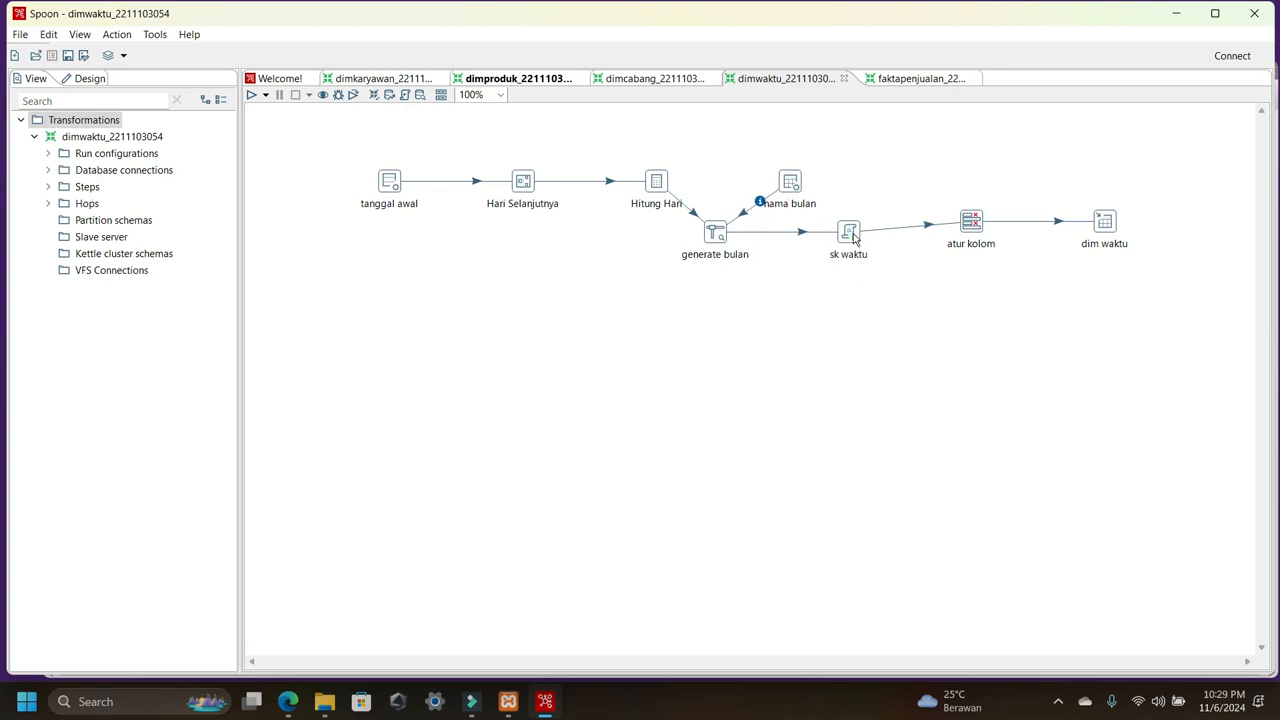
{"action": "double_click", "coordinate": [850, 234]}
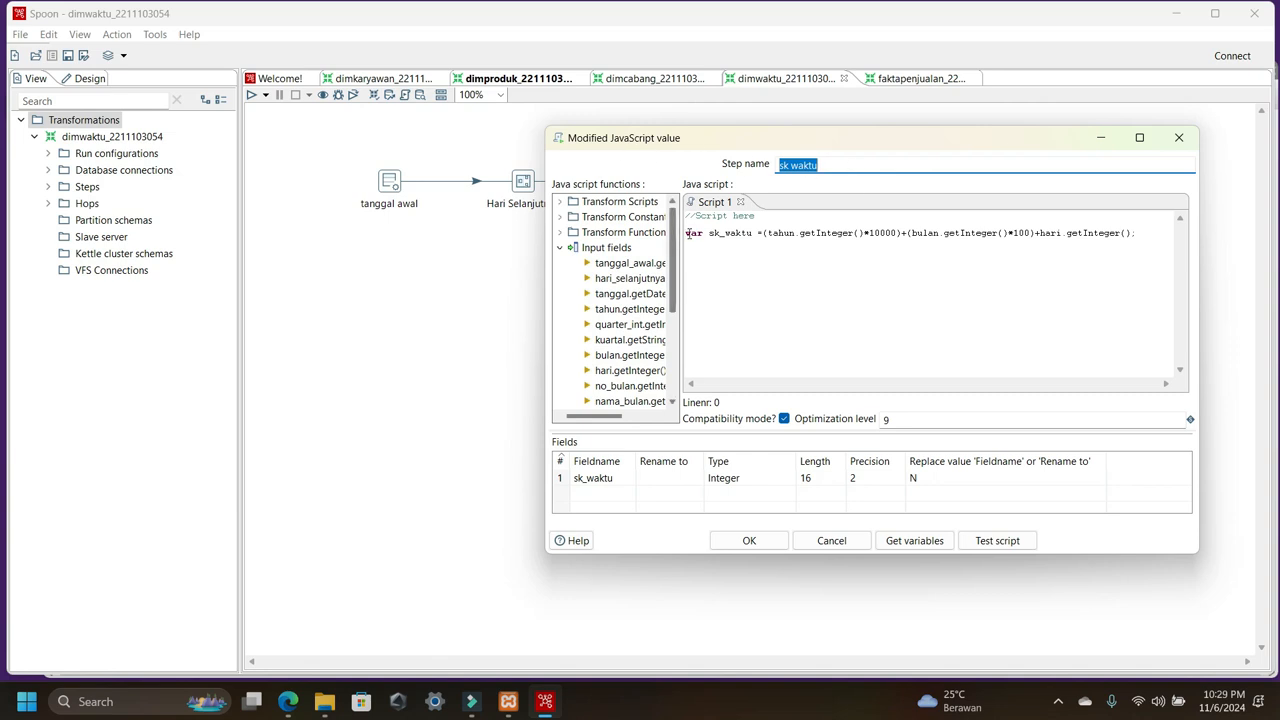
{"action": "left_click_drag", "start_coordinate": [692, 215], "coordinate": [1137, 248]}
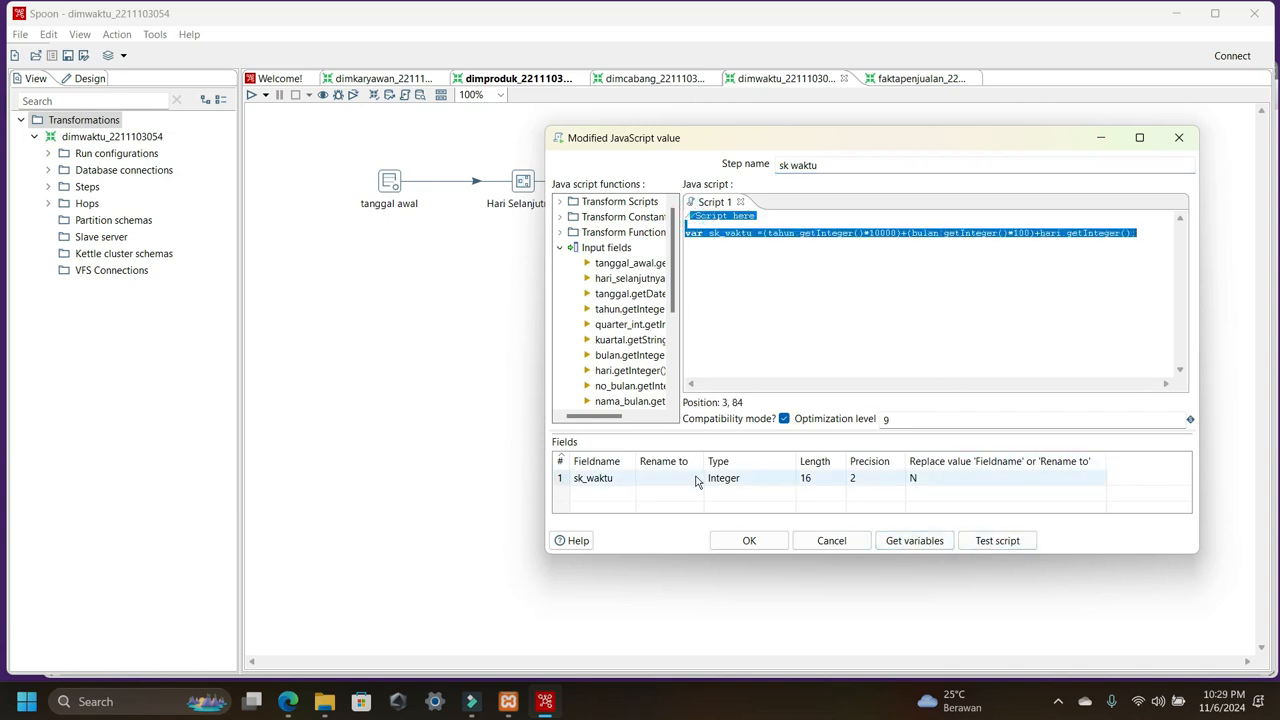
{"action": "left_click", "coordinate": [749, 540]}
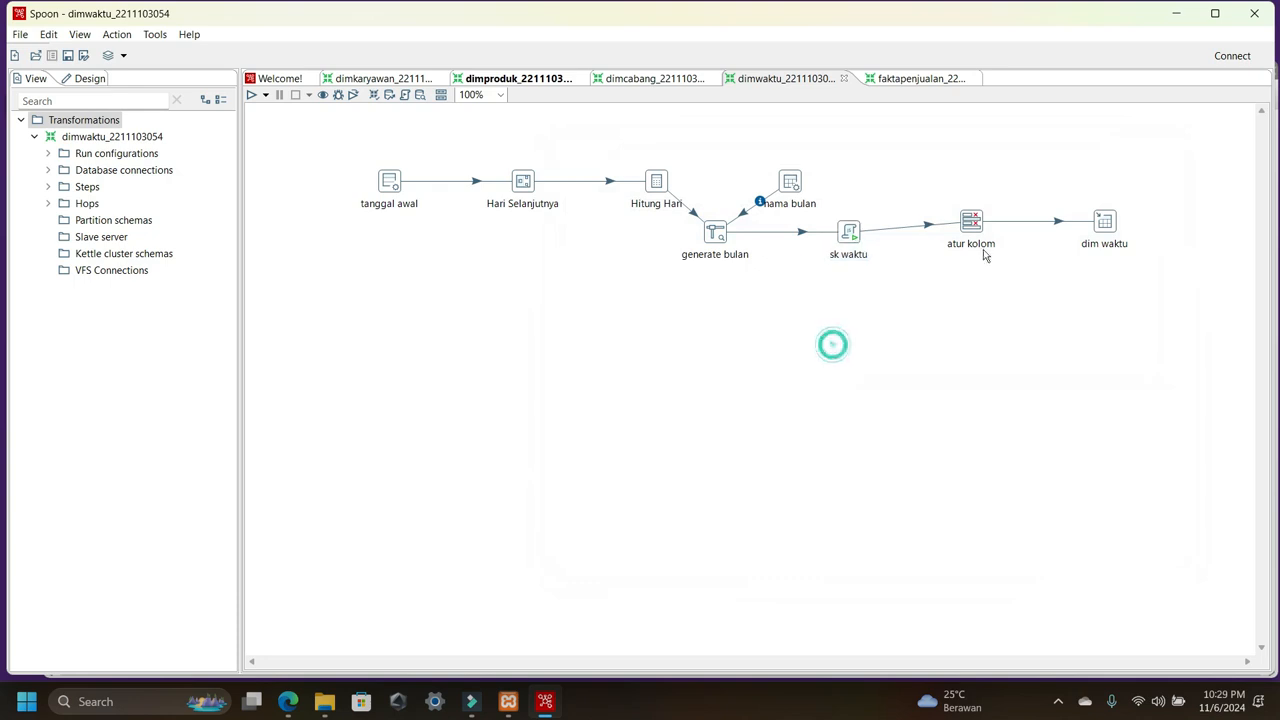
- Review the field order in dimwaktu's atur kolom Select values step and the dim waktu Table output settings
{"action": "double_click", "coordinate": [978, 224]}
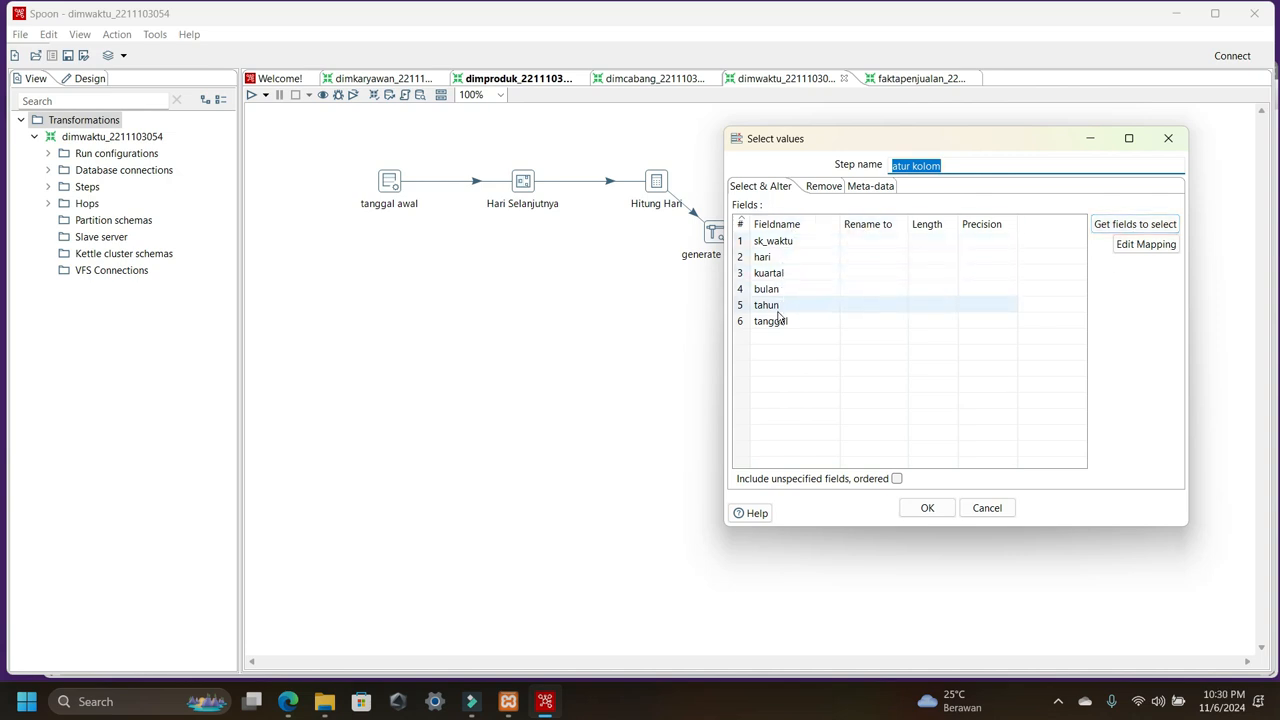
{"action": "left_click", "coordinate": [923, 512]}
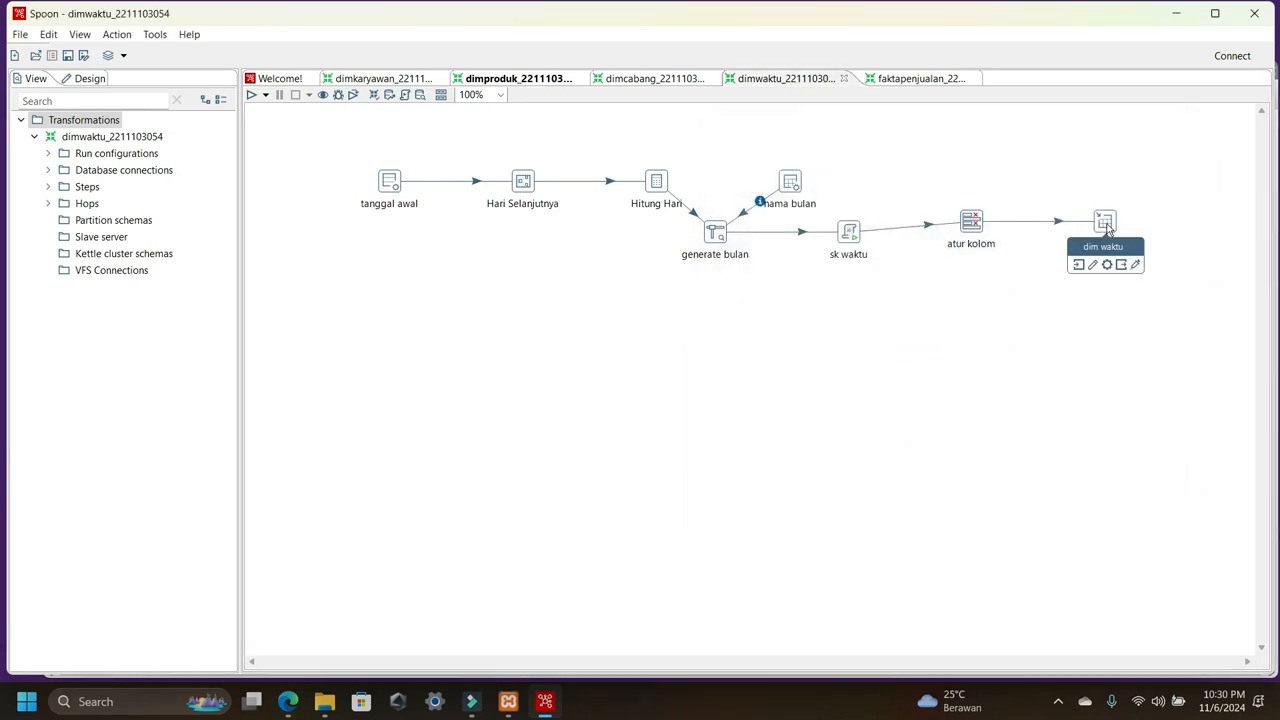
{"action": "double_click", "coordinate": [1105, 224]}
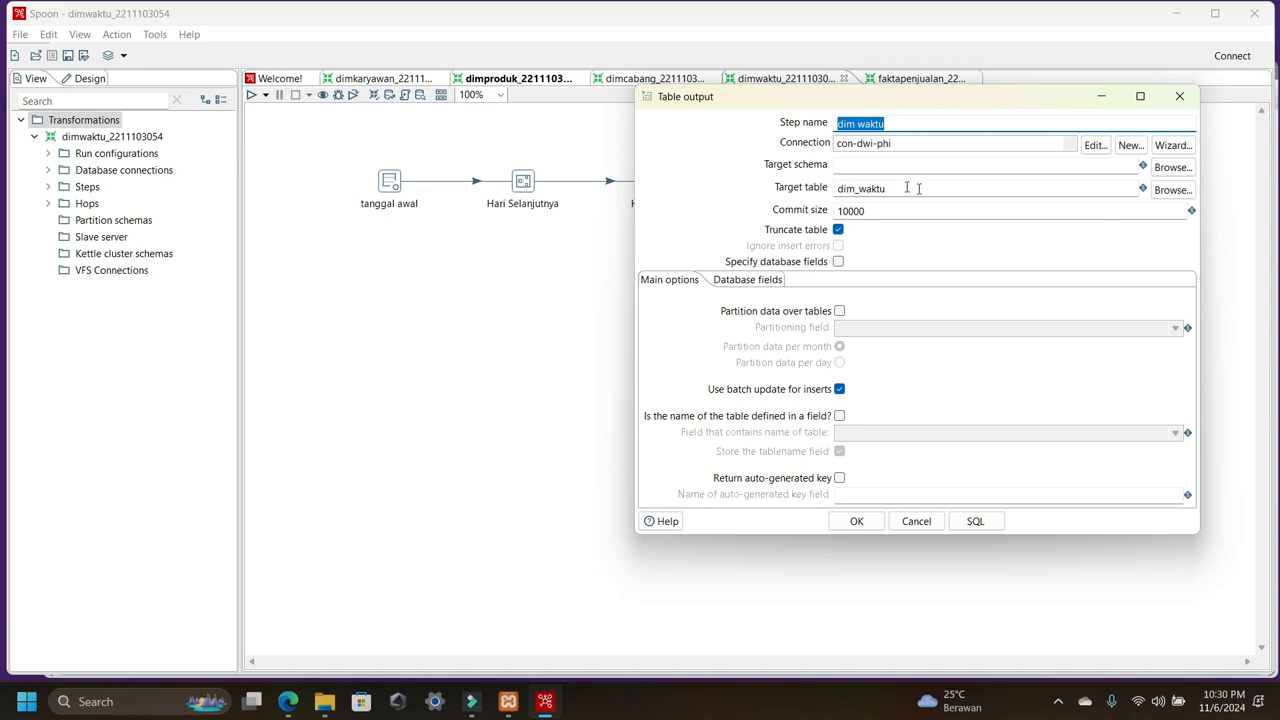
{"action": "left_click", "coordinate": [856, 521]}
- Preview the first 1000 rows of the dim waktu step with a quick launch
{"action": "right_click", "coordinate": [1101, 224]}
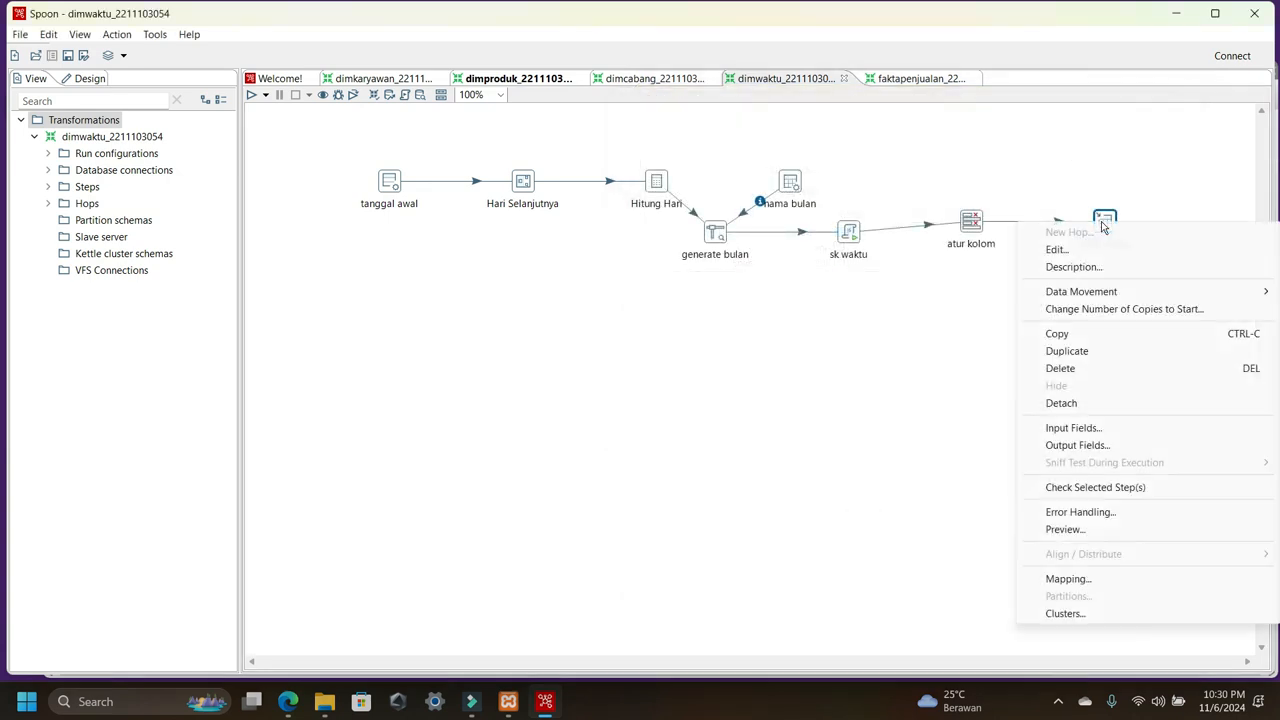
{"action": "left_click", "coordinate": [1065, 529]}
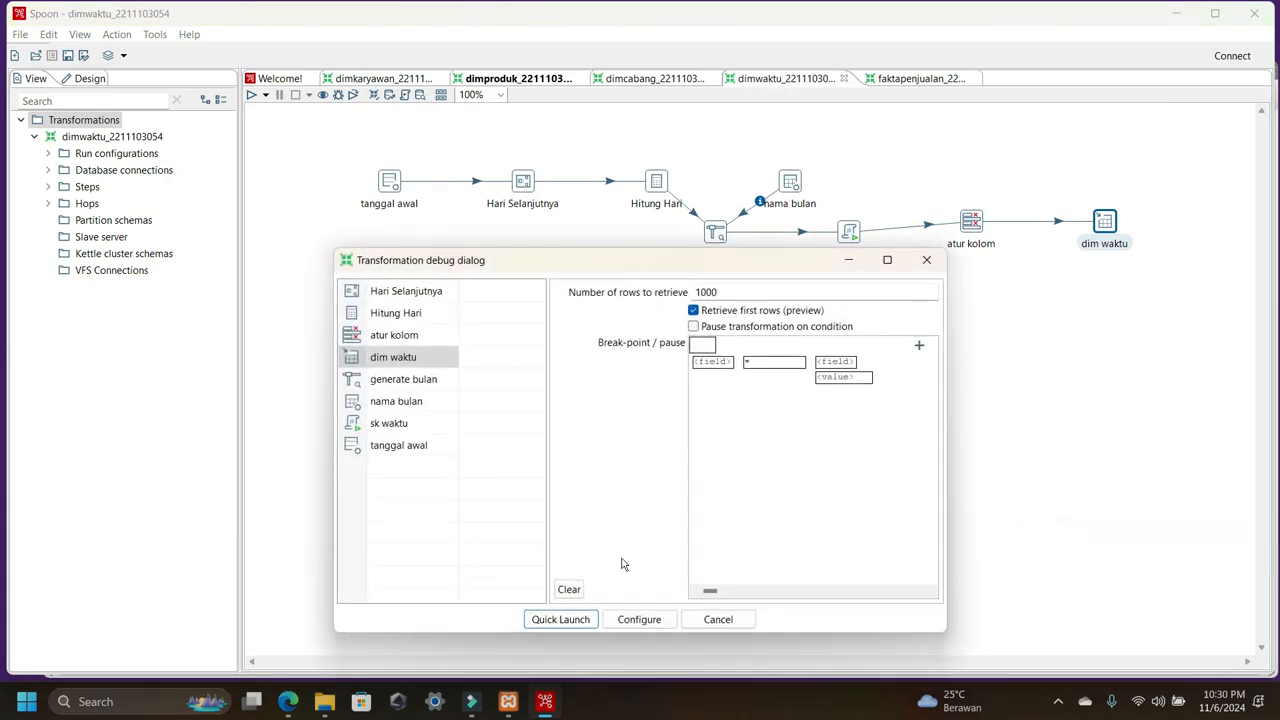
{"action": "left_click", "coordinate": [552, 620]}
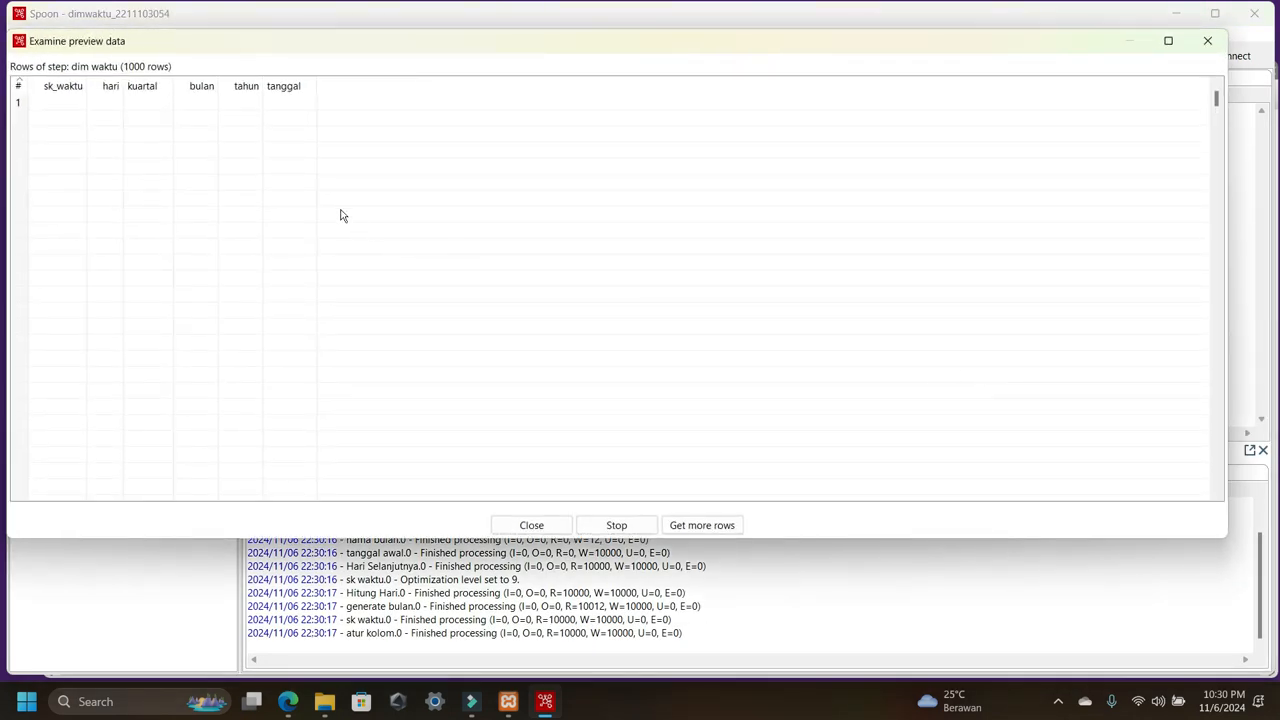
- Look through the dim waktu preview rows, stop the preview, and check the dim_waktu table in phpMyAdmin's dwi_phi database
{"action": "scroll", "coordinate": [298, 142], "scroll_direction": "down", "scroll_amount": 7}
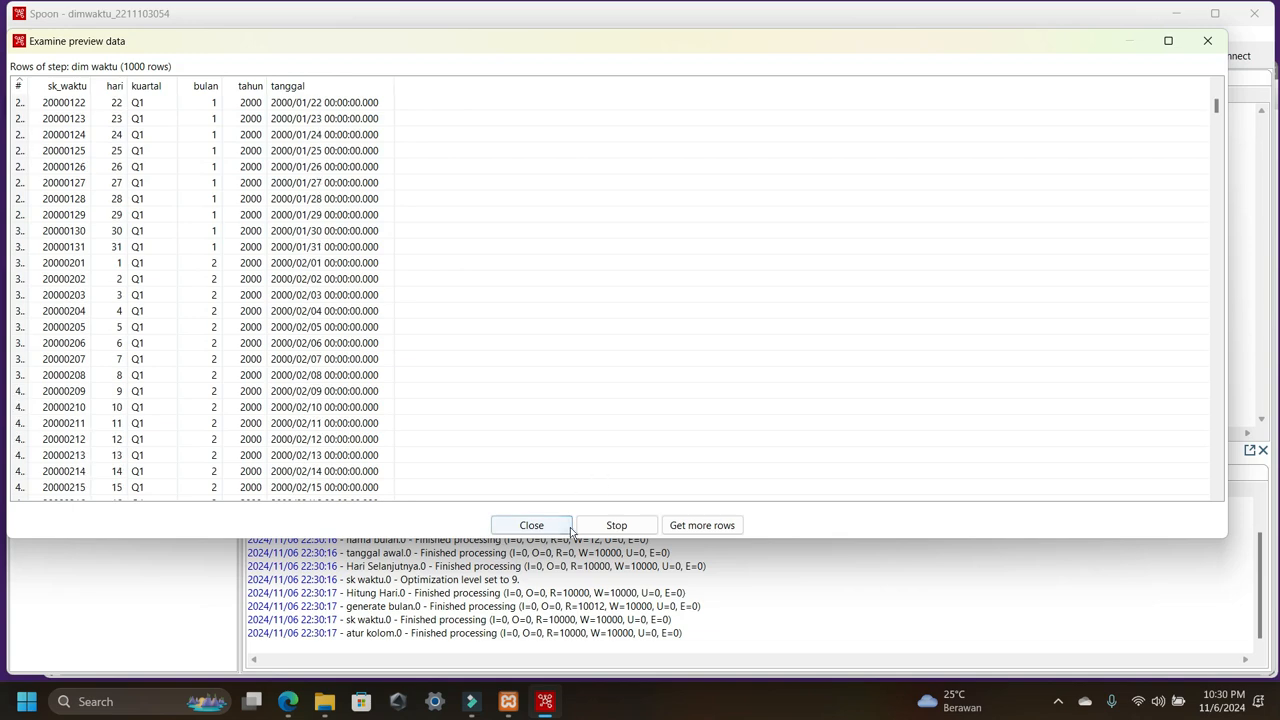
{"action": "left_click", "coordinate": [615, 525]}
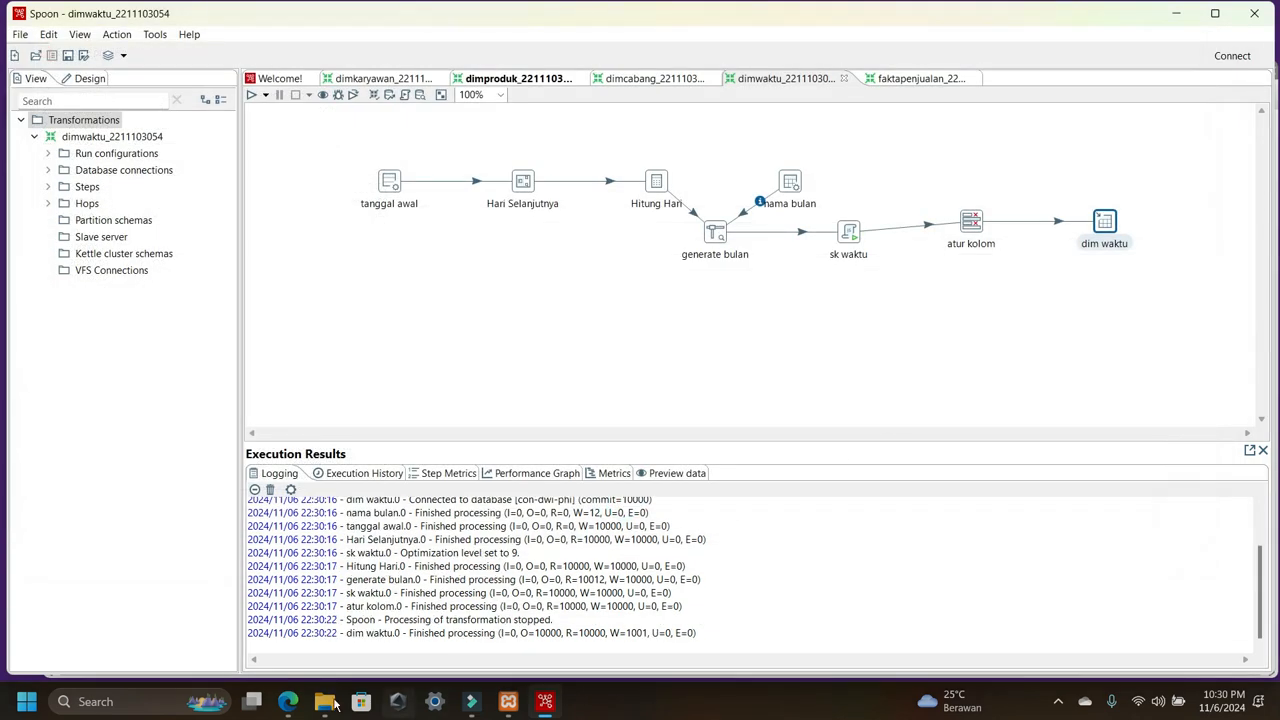
{"action": "left_click", "coordinate": [287, 701]}
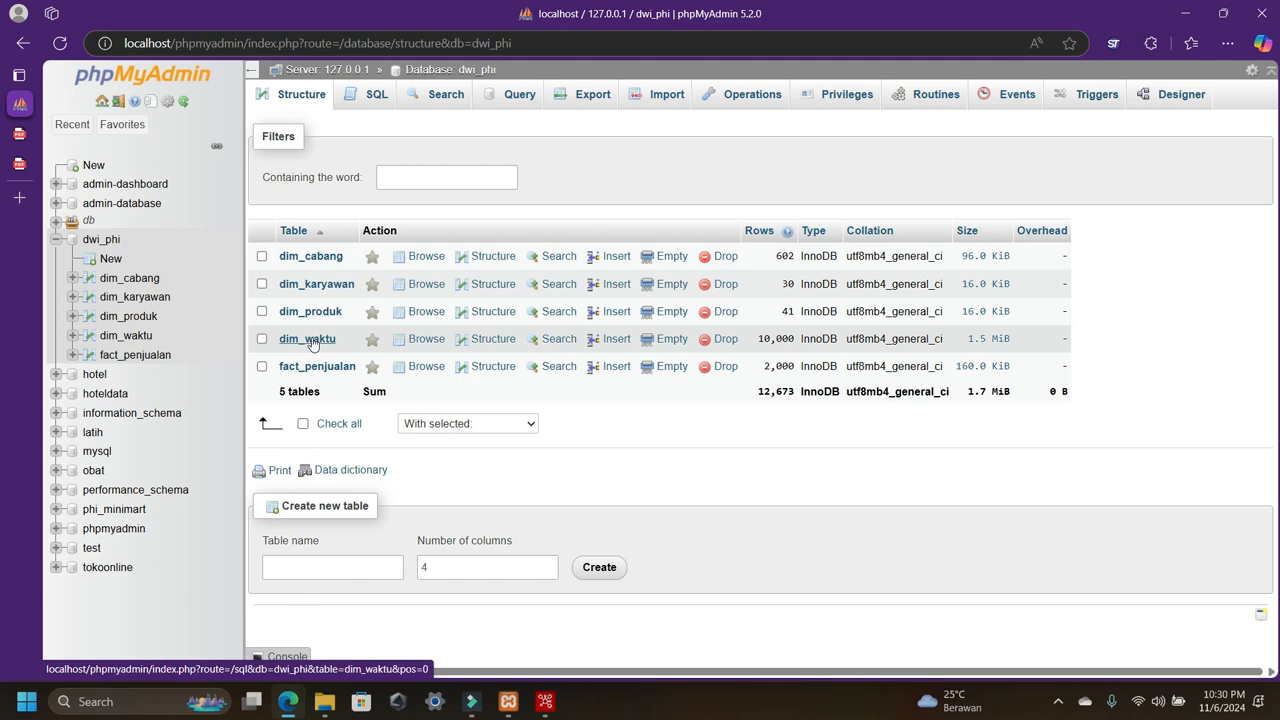
{"action": "mouse_move", "coordinate": [500, 712]}
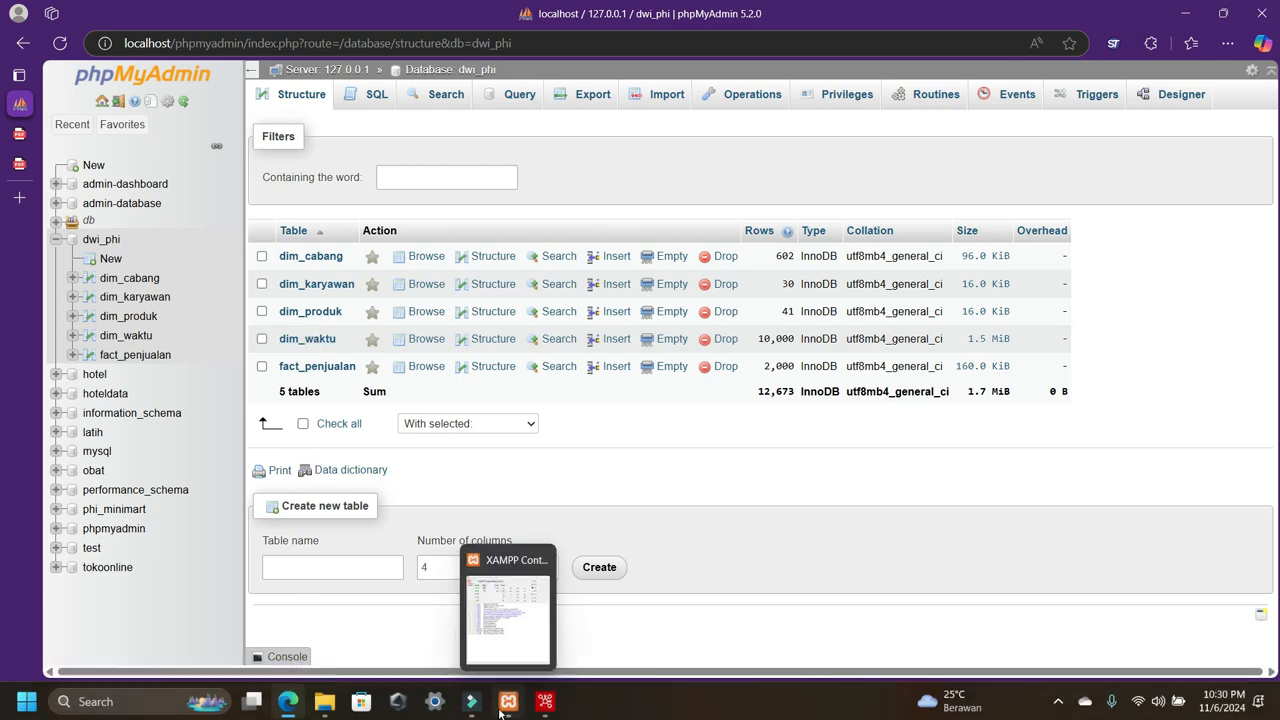
- Switch back to Spoon and bring up the faktapenjualan transformation
{"action": "left_click", "coordinate": [545, 701]}
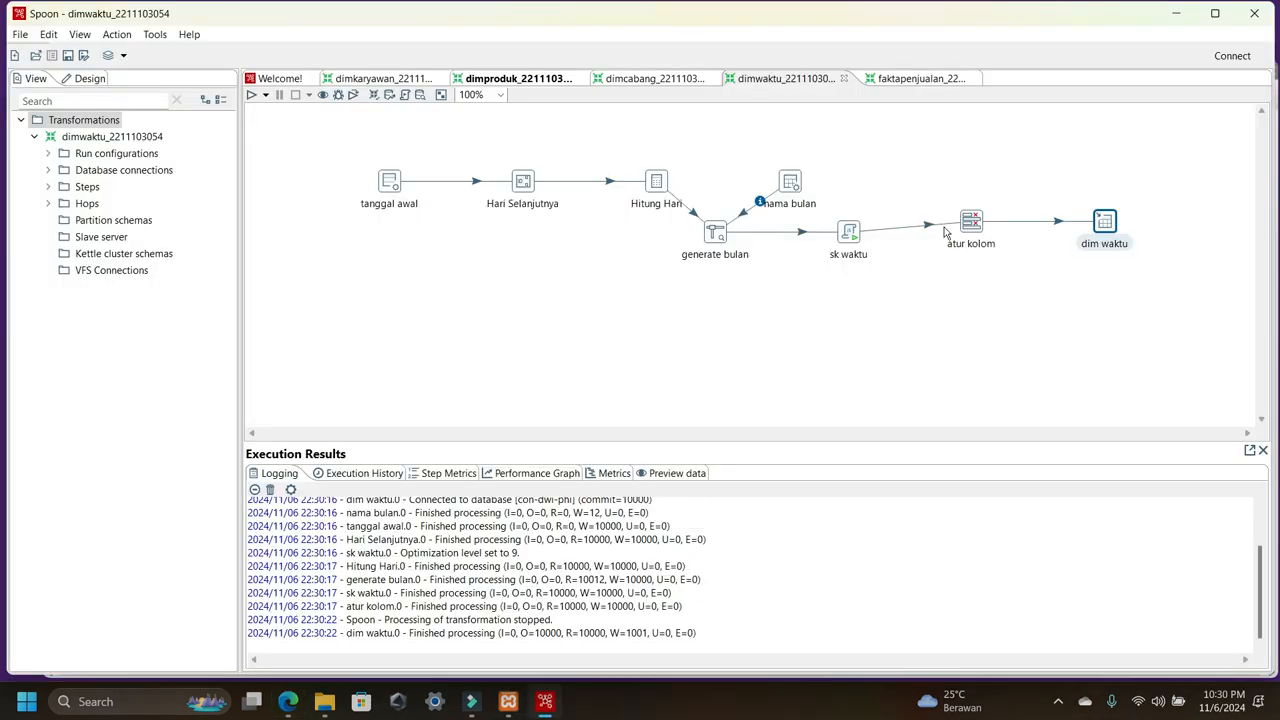
{"action": "left_click", "coordinate": [938, 408]}
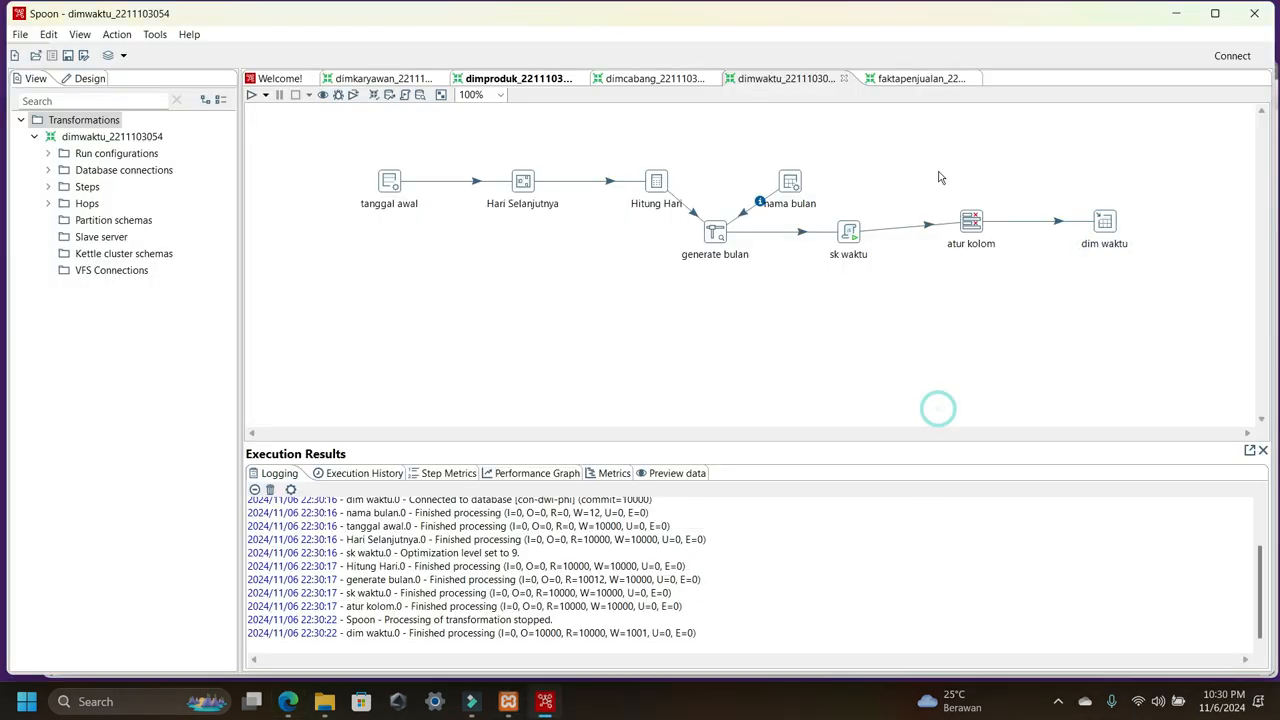
{"action": "left_click", "coordinate": [917, 80]}
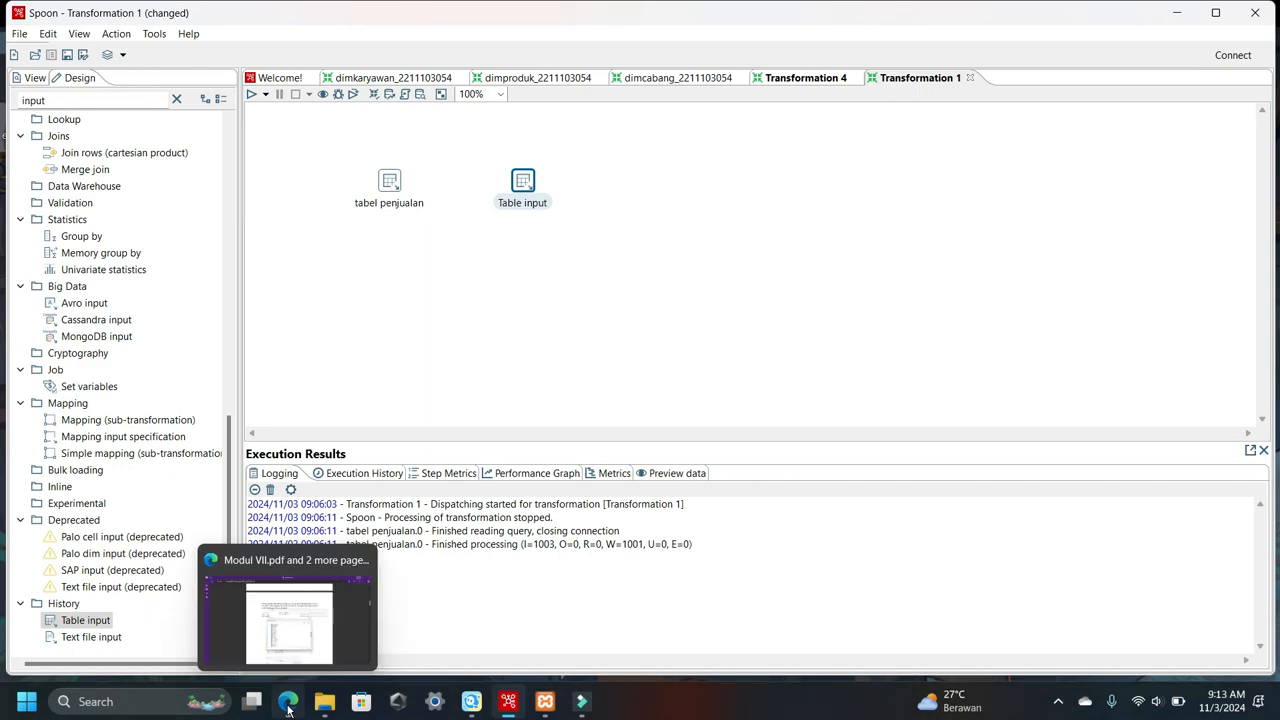
- Switch to Modul VII.pdf in the browser and read its star schema and the phi_minimart database connection instructions
{"action": "left_click", "coordinate": [288, 708]}
{"action": "scroll", "coordinate": [743, 320], "scroll_direction": "up", "scroll_amount": 15}
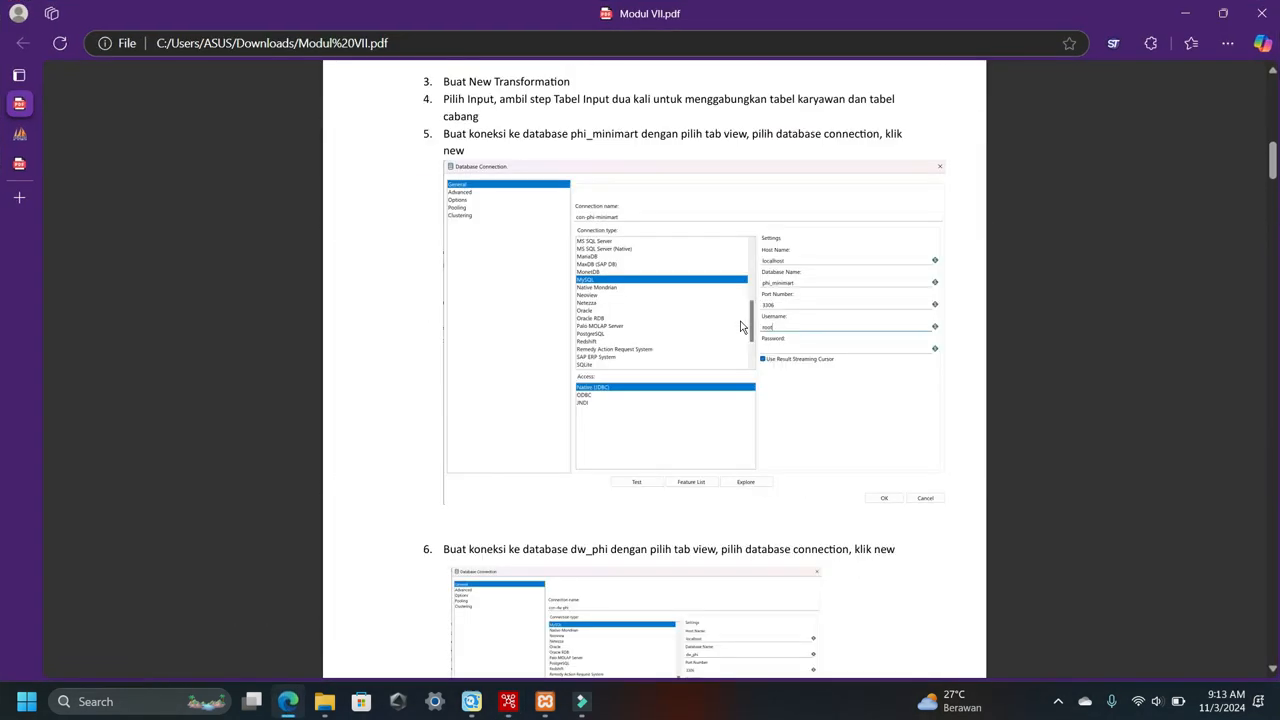
{"action": "scroll", "coordinate": [743, 318], "scroll_direction": "down", "scroll_amount": 2}
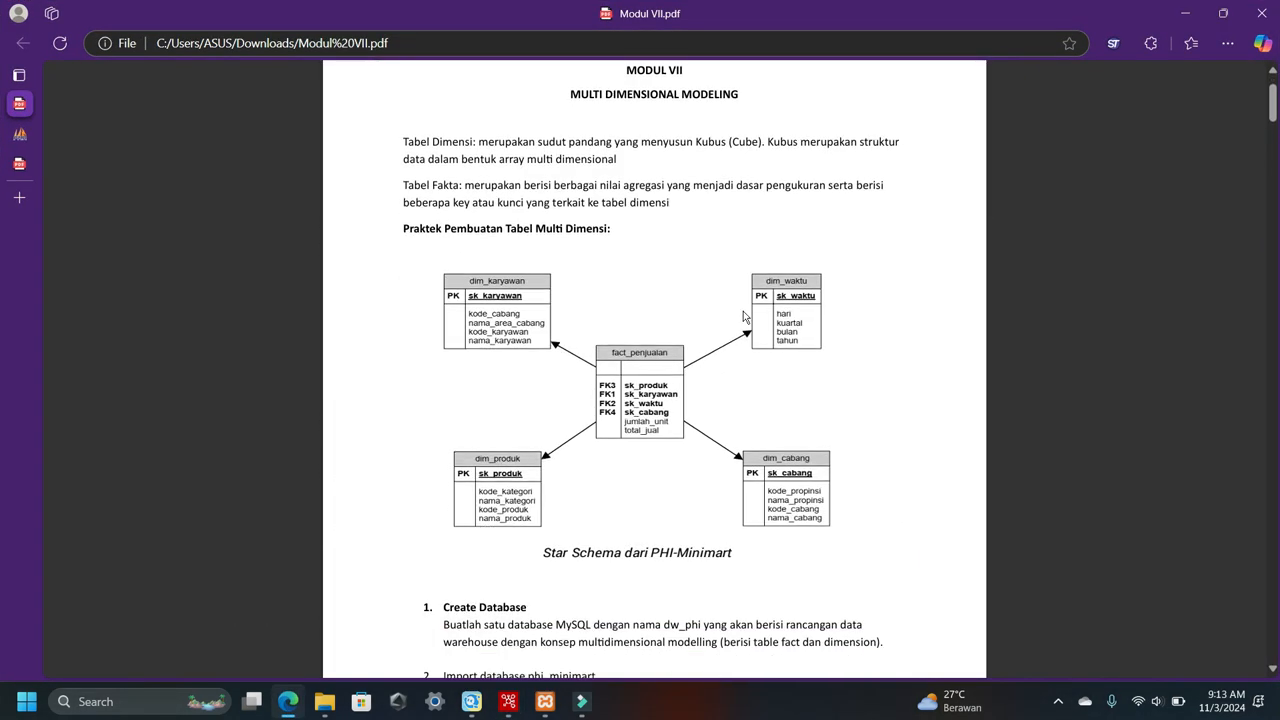
{"action": "scroll", "coordinate": [743, 316], "scroll_direction": "down", "scroll_amount": 6}
{"action": "scroll", "coordinate": [743, 311], "scroll_direction": "down", "scroll_amount": 16}
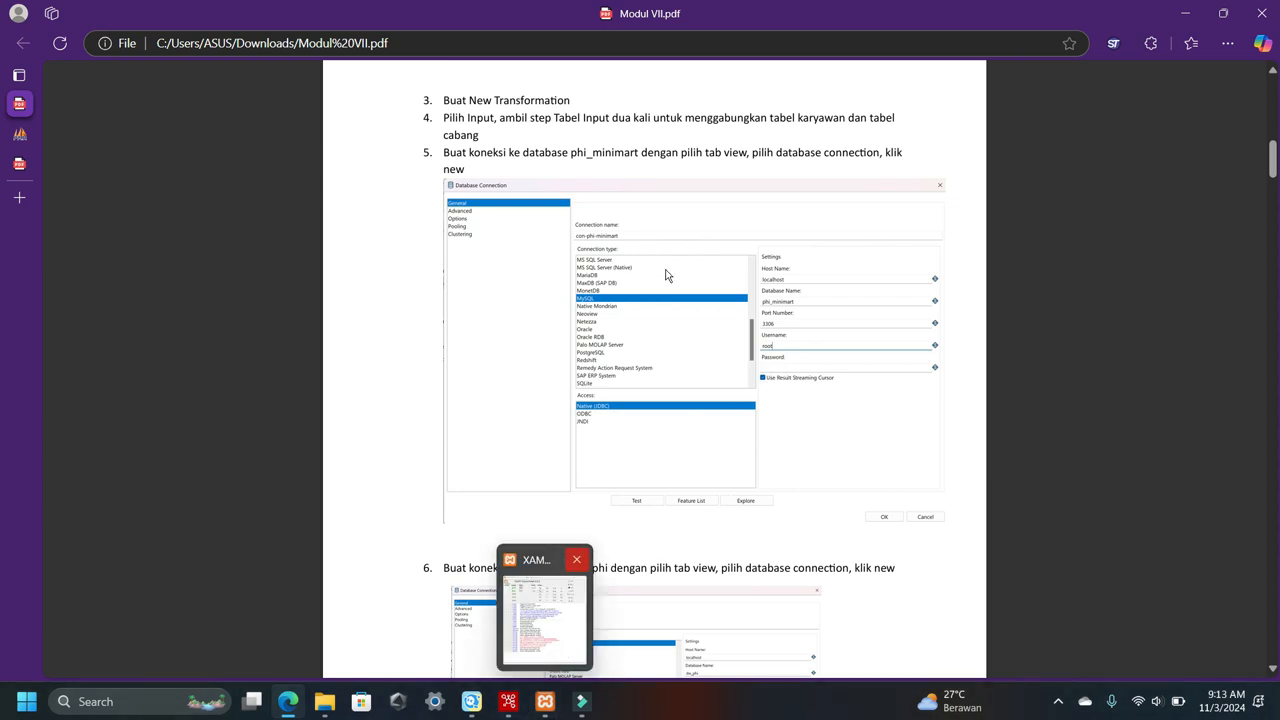
{"action": "mouse_move", "coordinate": [554, 706]}
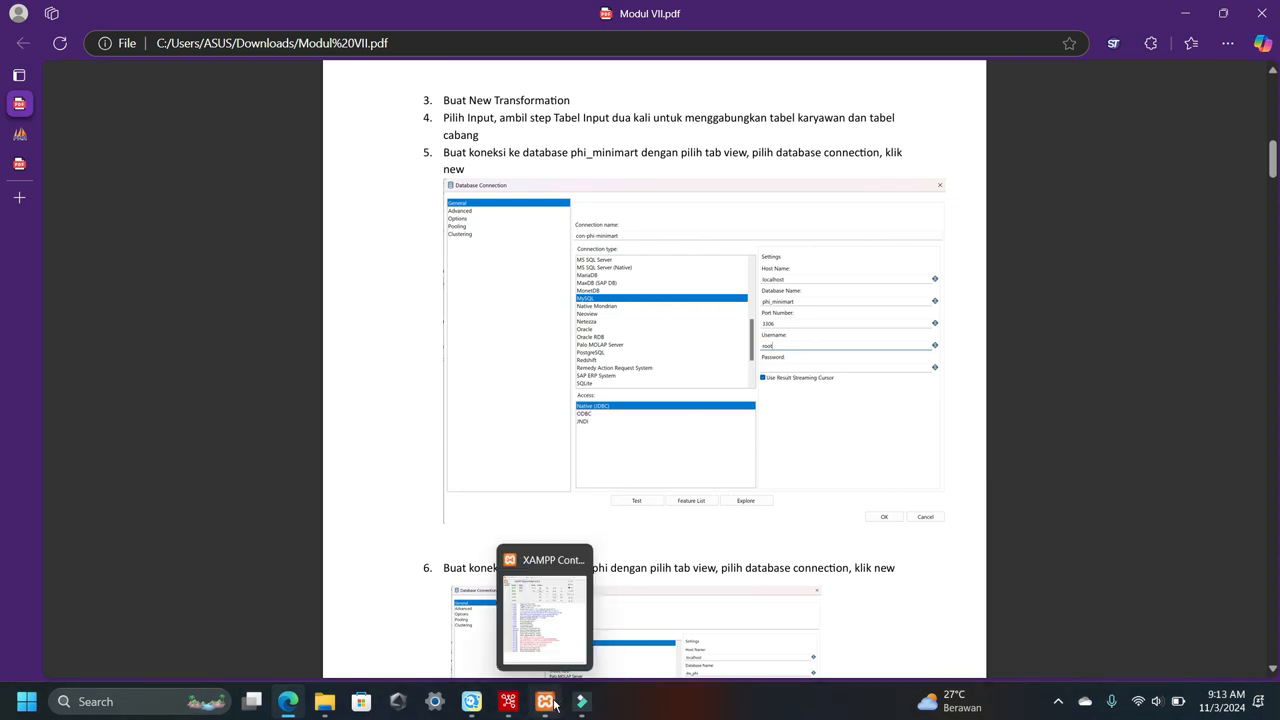
- Return to Spoon and review the con-phi-minimart connection settings used by the tabel penjualan Table input
{"action": "left_click", "coordinate": [551, 612]}
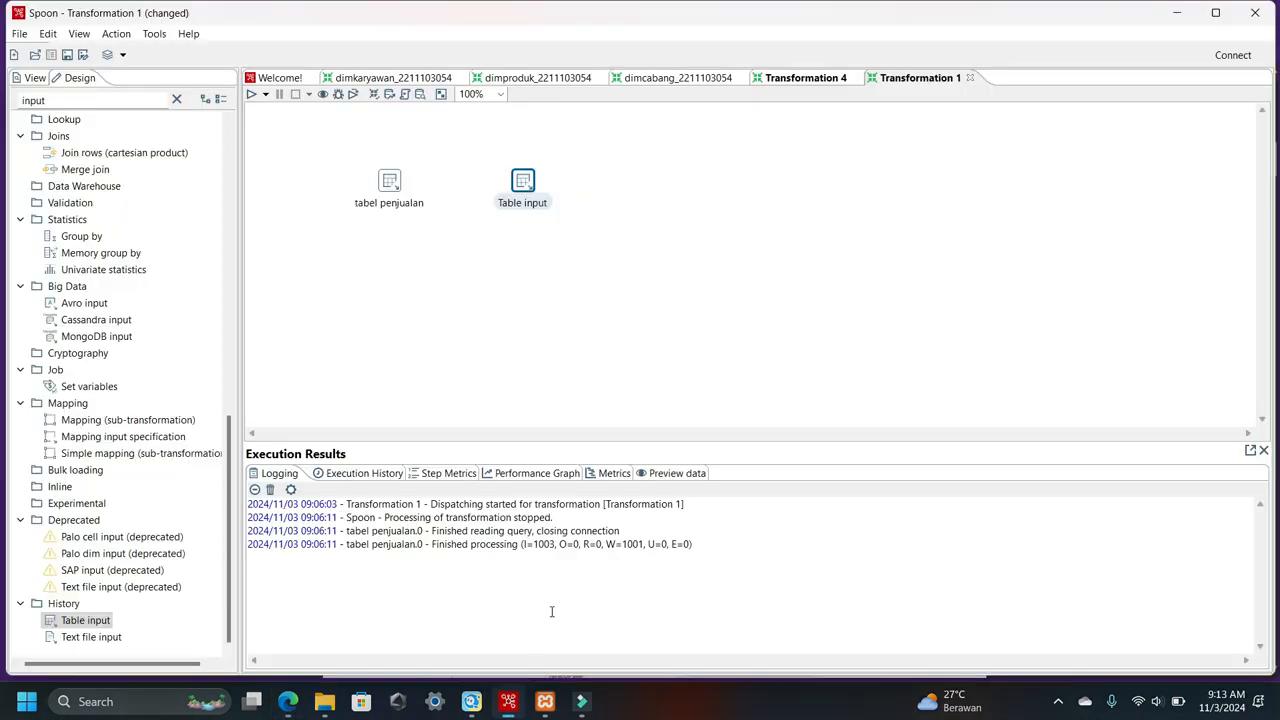
{"action": "double_click", "coordinate": [390, 182]}
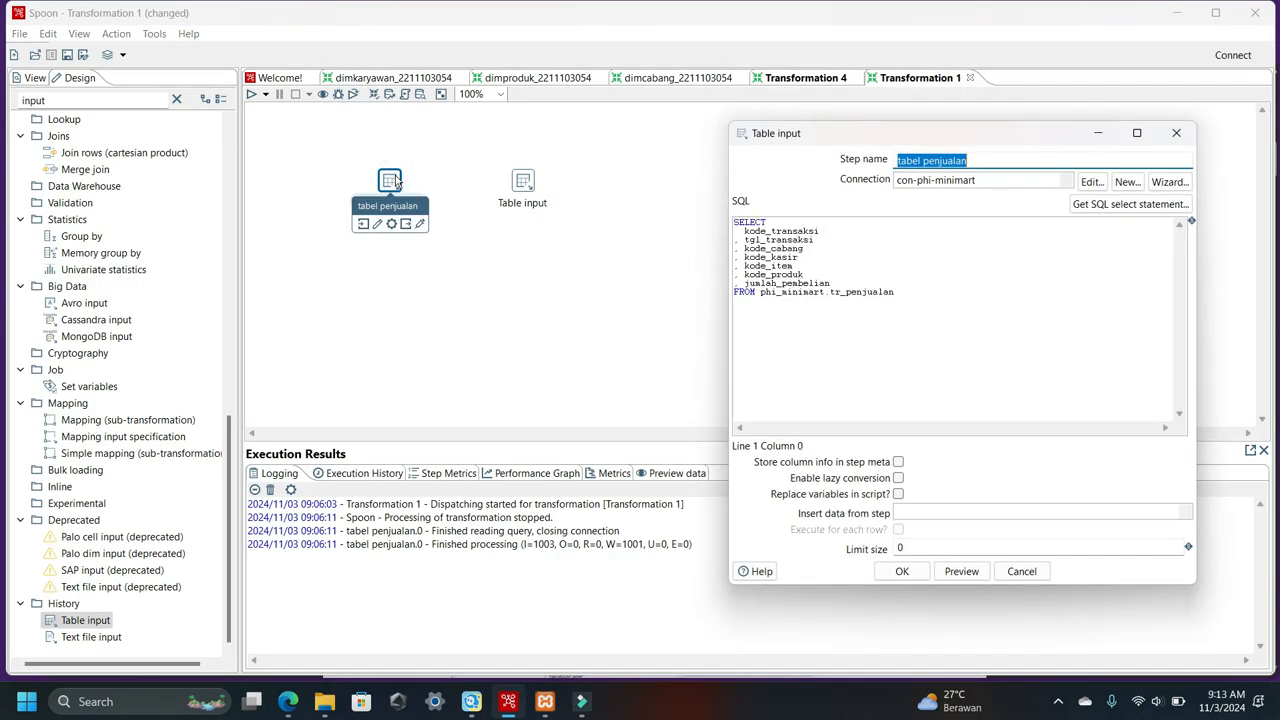
{"action": "left_click", "coordinate": [1130, 182]}
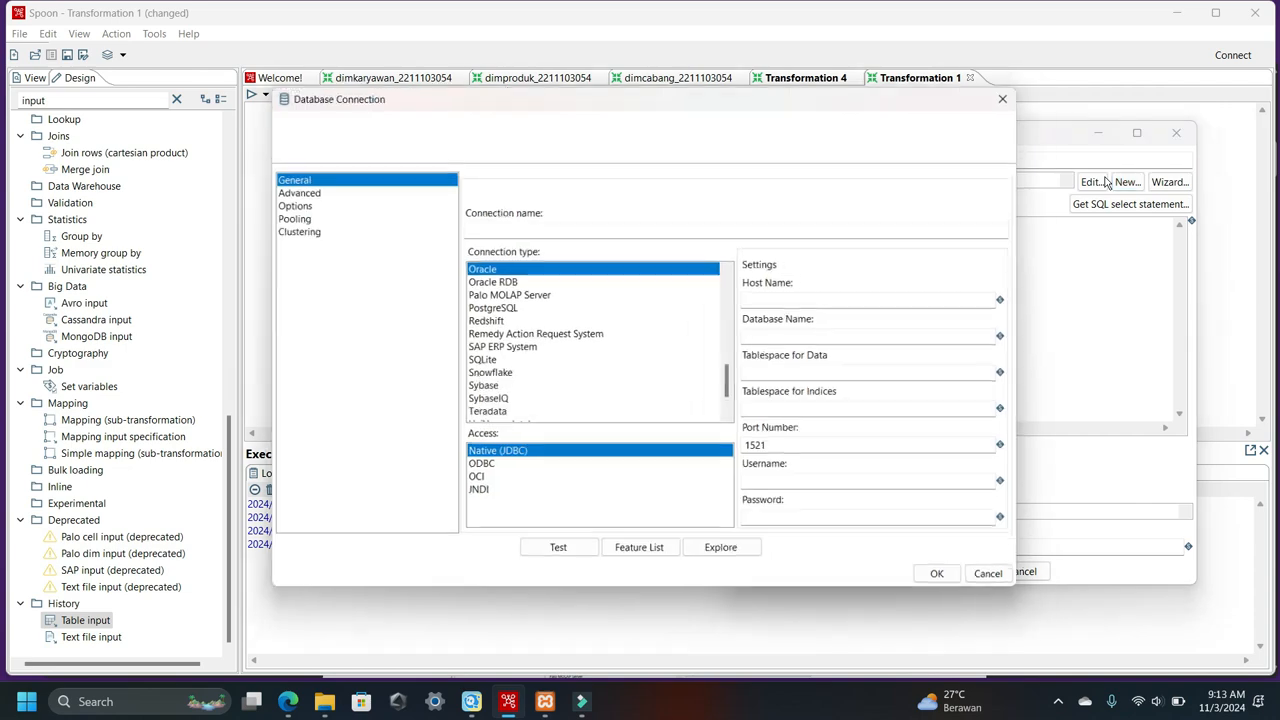
{"action": "left_click", "coordinate": [1002, 582]}
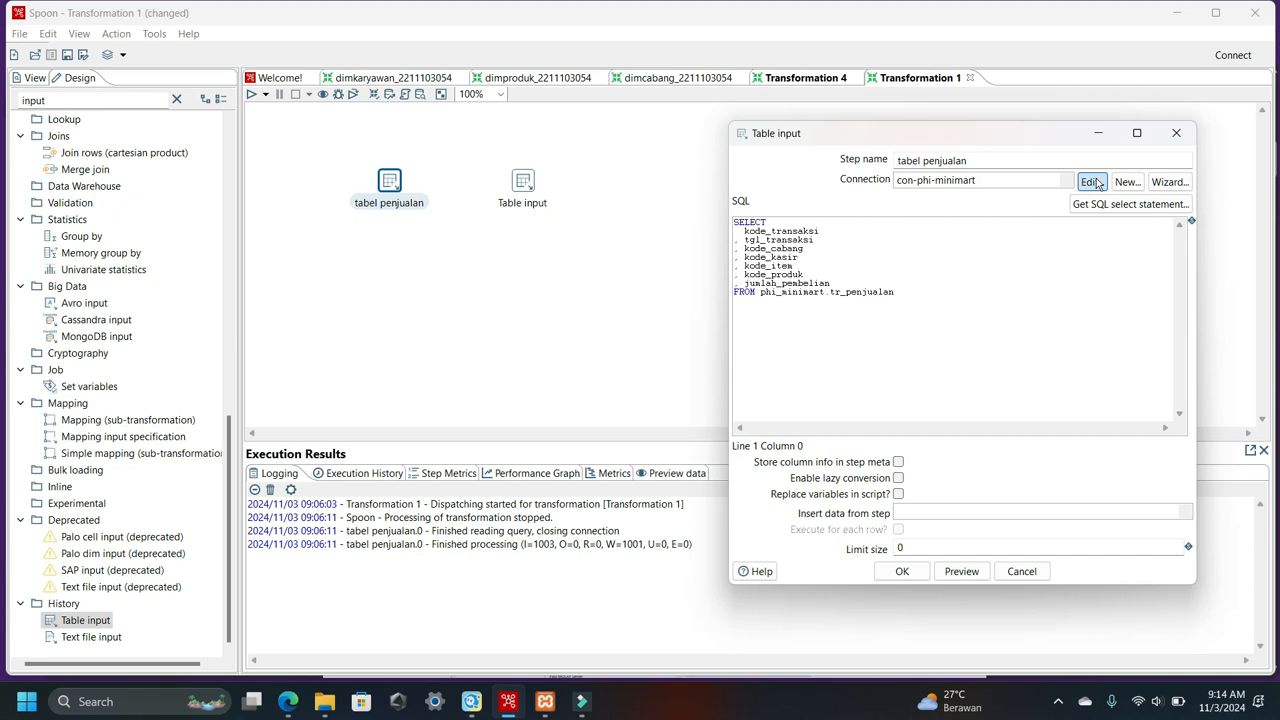
{"action": "left_click", "coordinate": [1091, 182]}
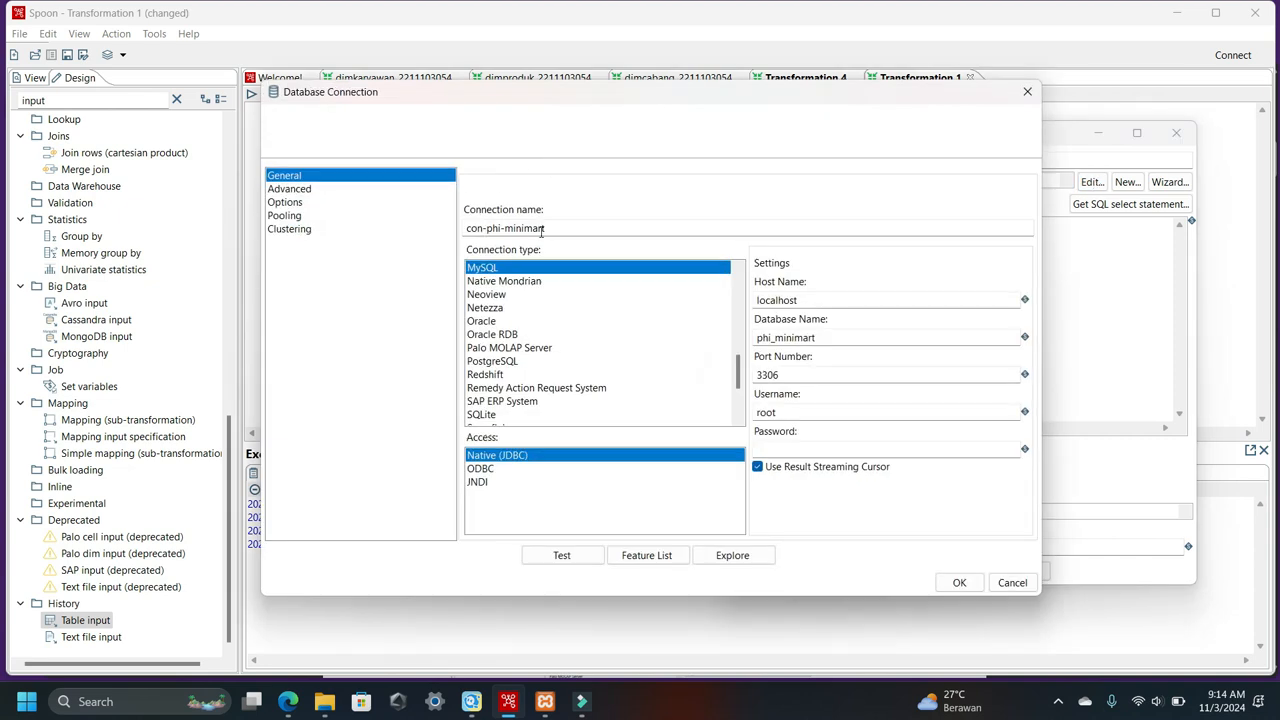
{"action": "left_click", "coordinate": [955, 582]}
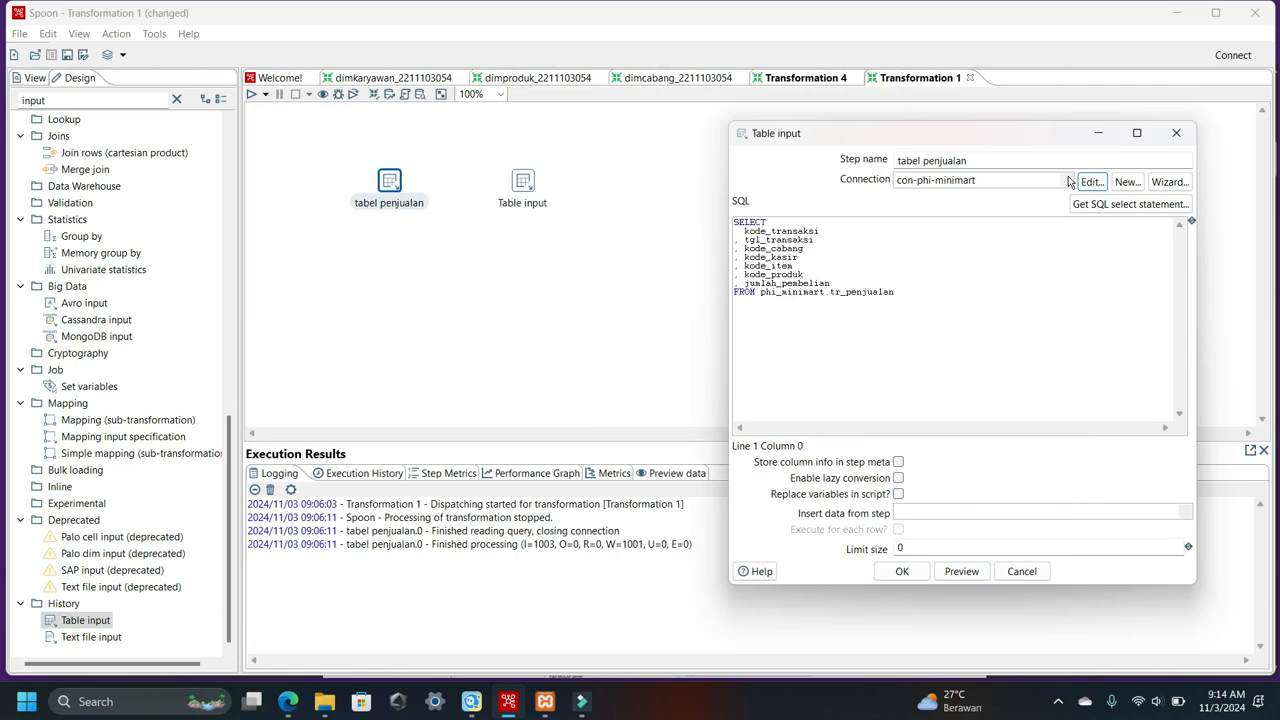
- Review the con-dwi-phi connection settings from the tabel penjualan Table input, and set its connection back to con-phi-minimart
{"action": "left_click", "coordinate": [1067, 181]}
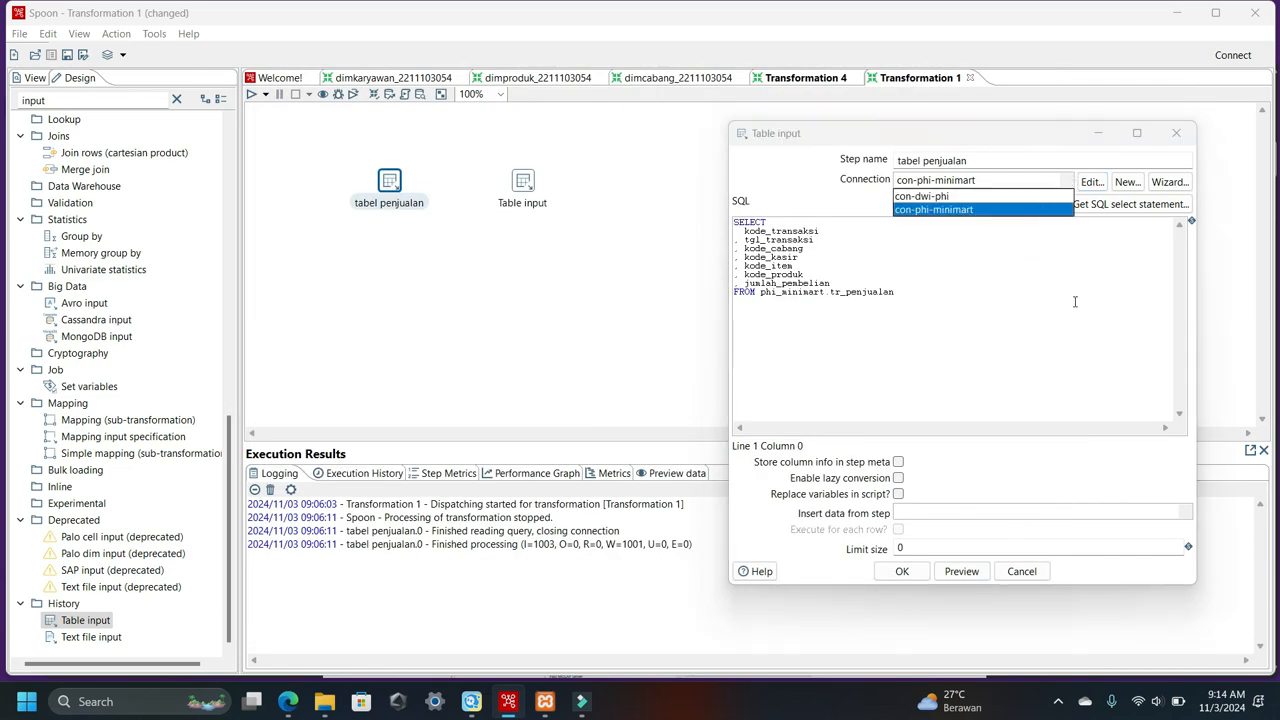
{"action": "left_click", "coordinate": [1047, 197]}
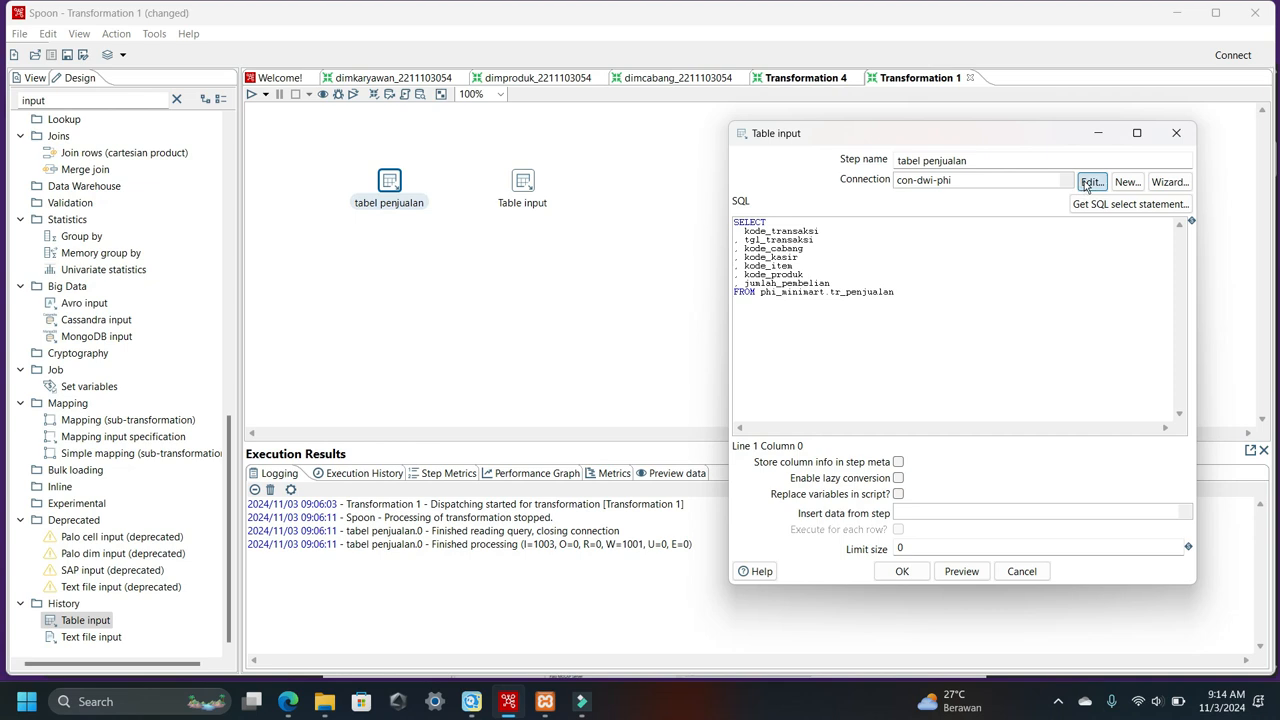
{"action": "left_click", "coordinate": [1084, 185]}
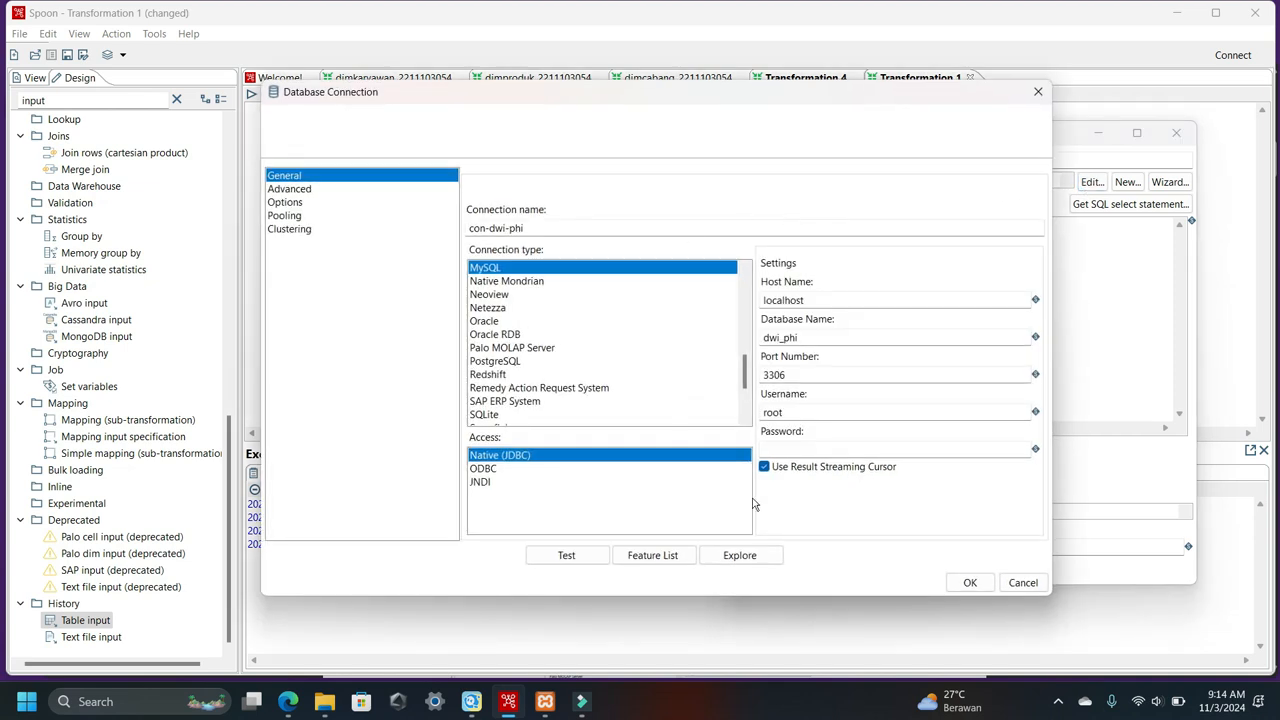
{"action": "left_click", "coordinate": [970, 582]}
{"action": "left_click", "coordinate": [1068, 181]}
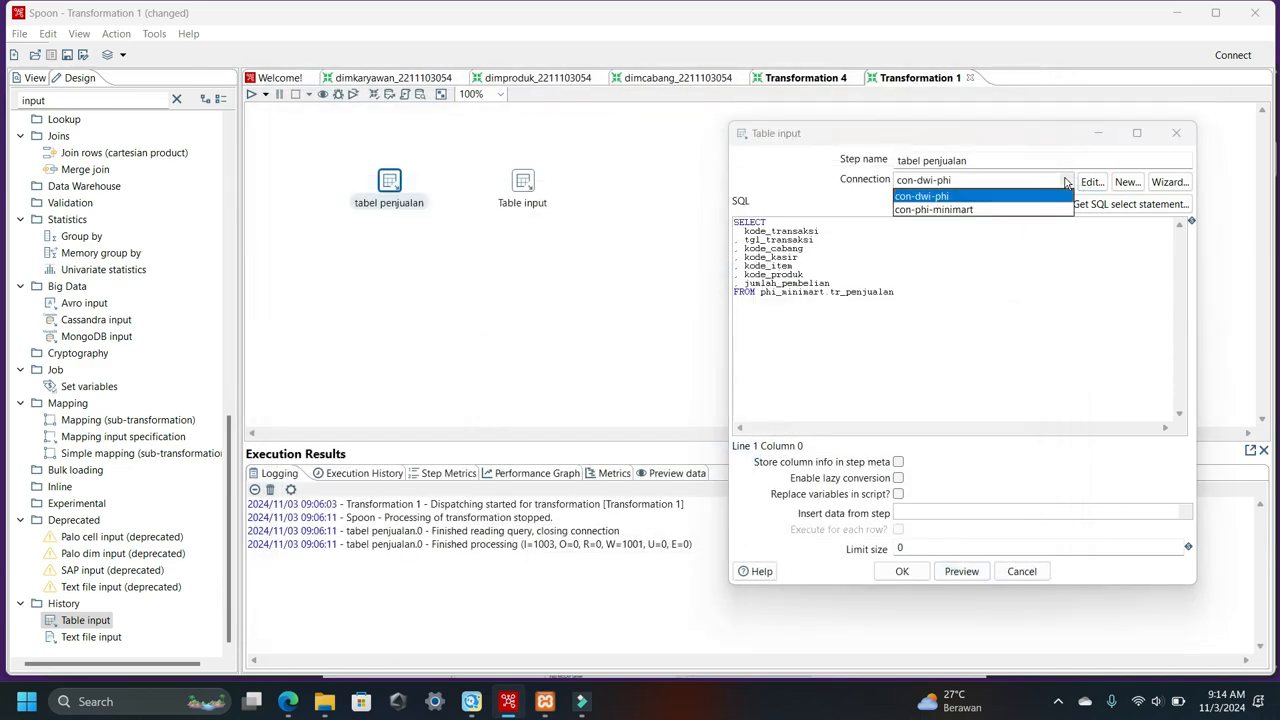
{"action": "left_click", "coordinate": [978, 210]}
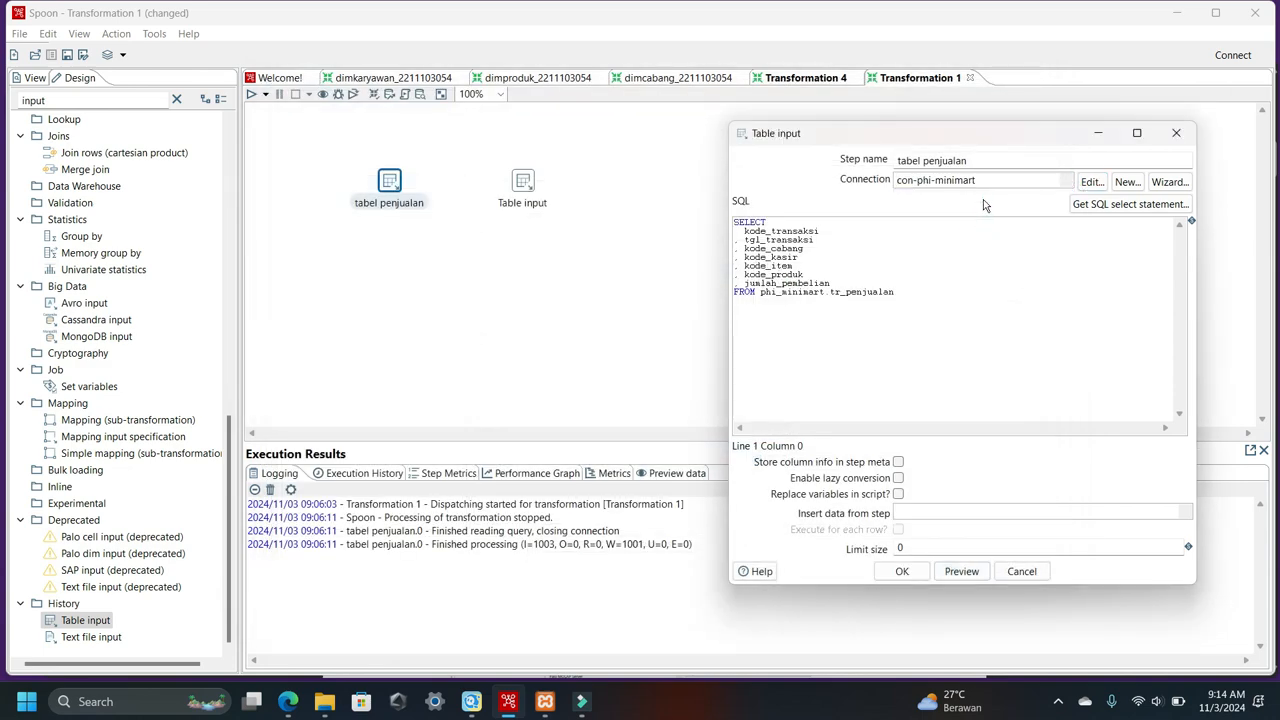
{"action": "left_click", "coordinate": [900, 579]}
- Try to preview the first 1000 rows of tabel penjualan with a quick launch, and recheck its Table input settings
{"action": "right_click", "coordinate": [392, 182]}
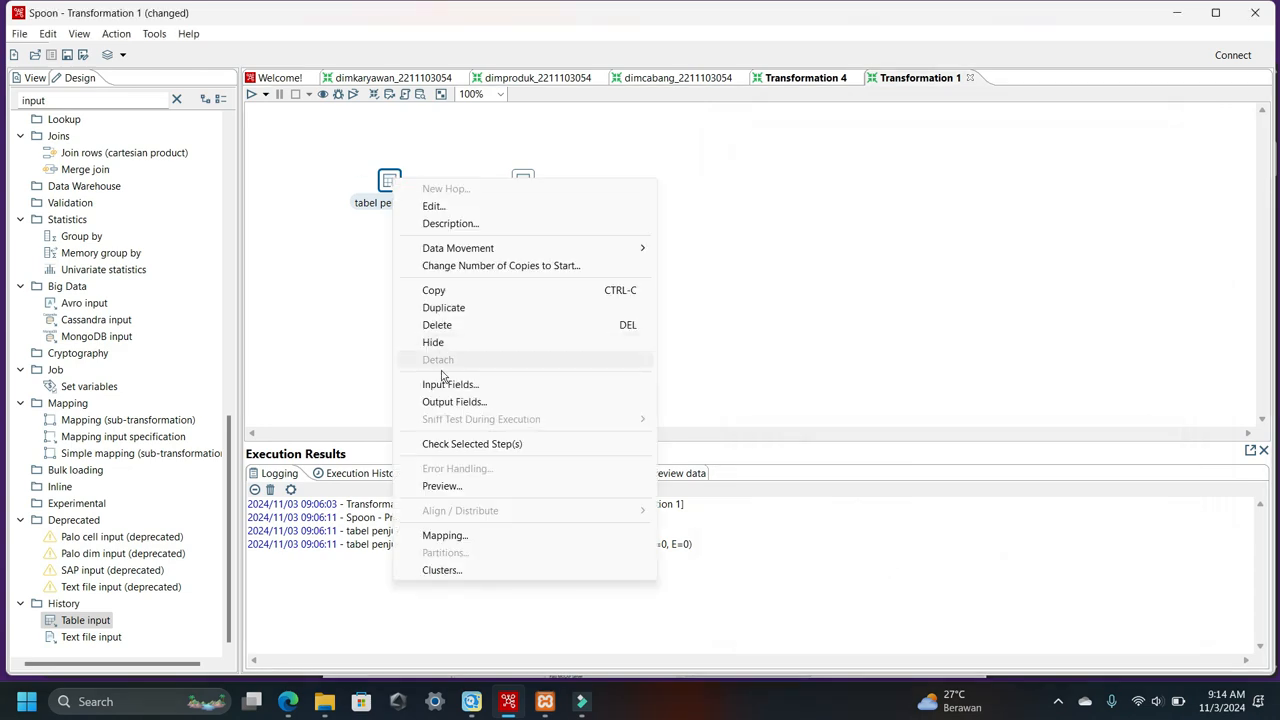
{"action": "left_click", "coordinate": [442, 486]}
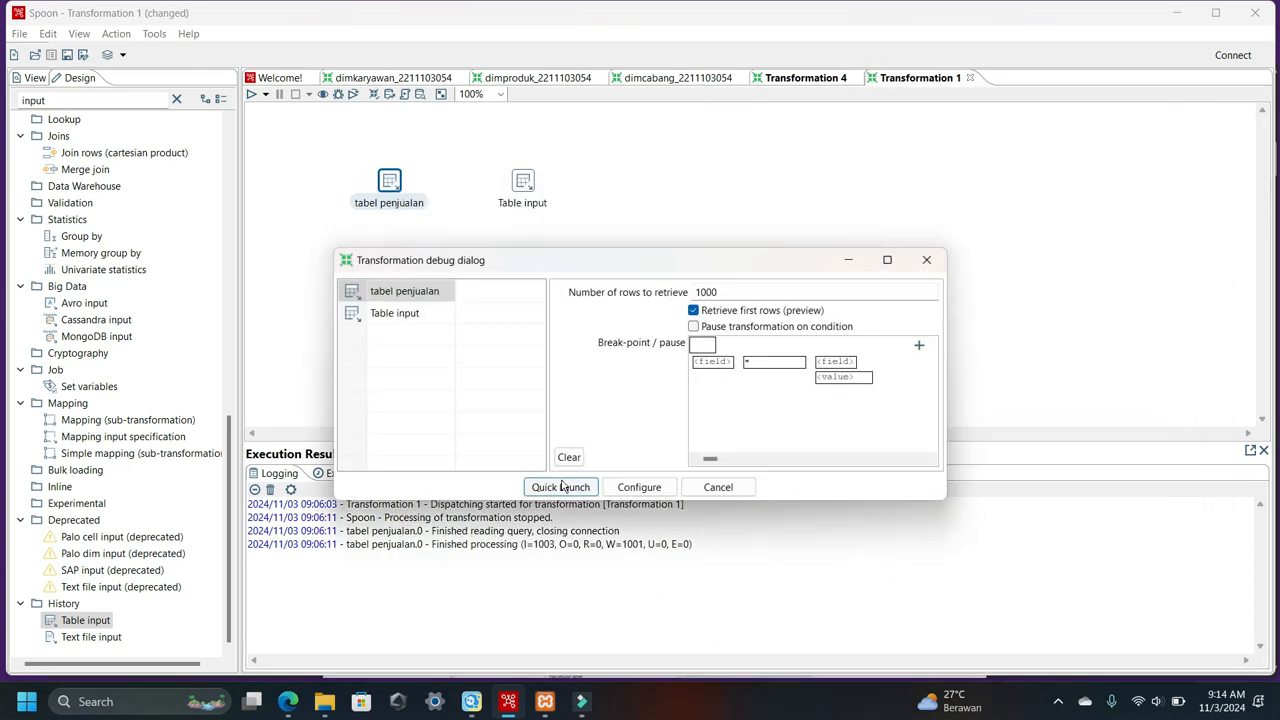
{"action": "left_click", "coordinate": [562, 486]}
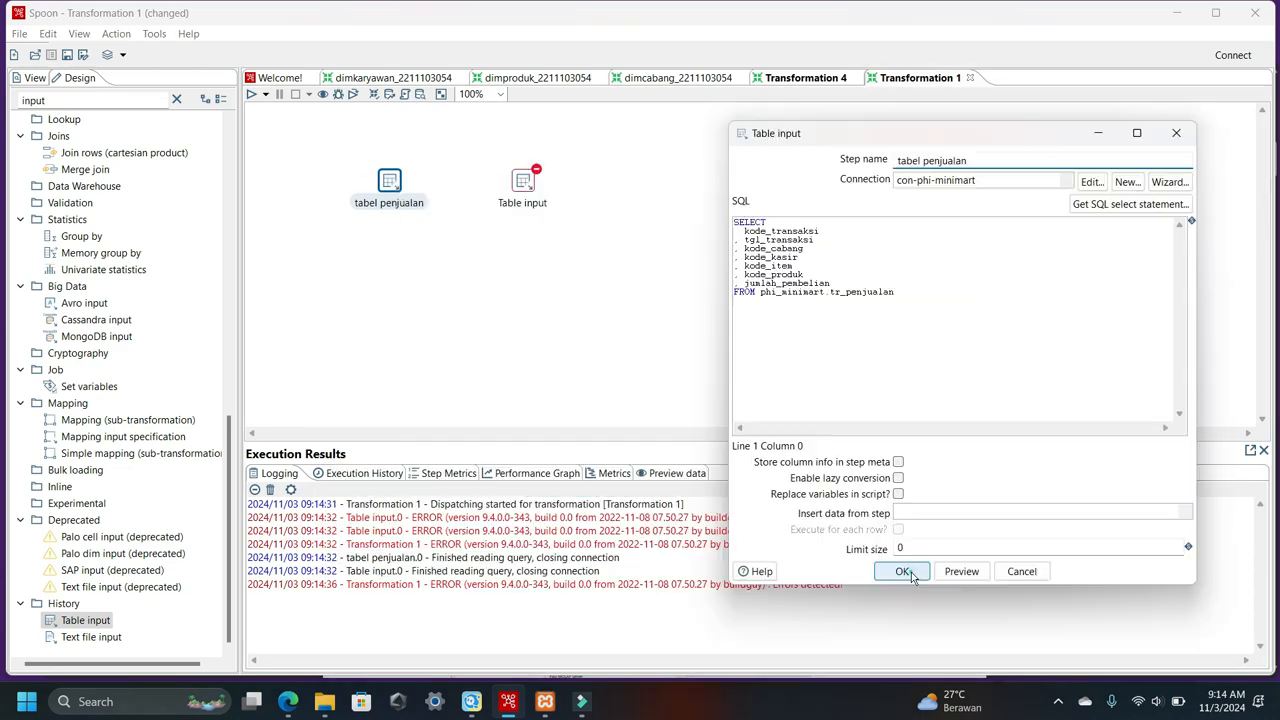
{"action": "left_click", "coordinate": [908, 574]}
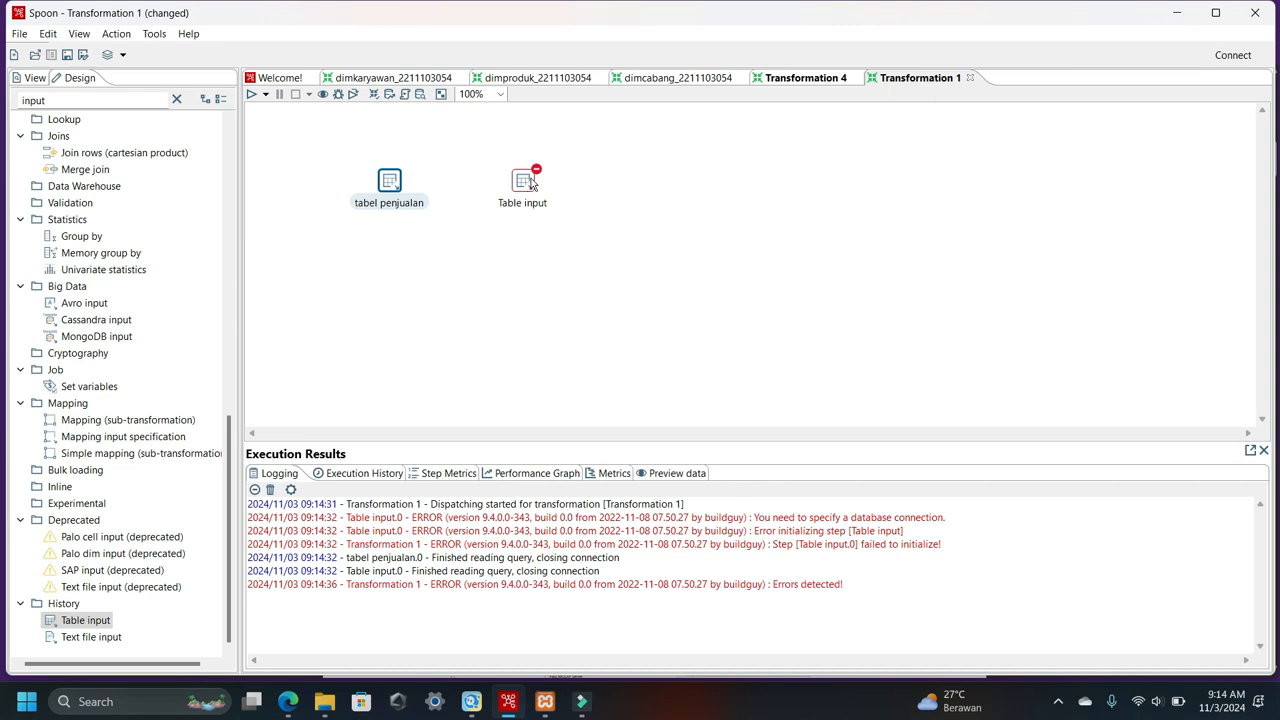
{"action": "mouse_move", "coordinate": [532, 183]}
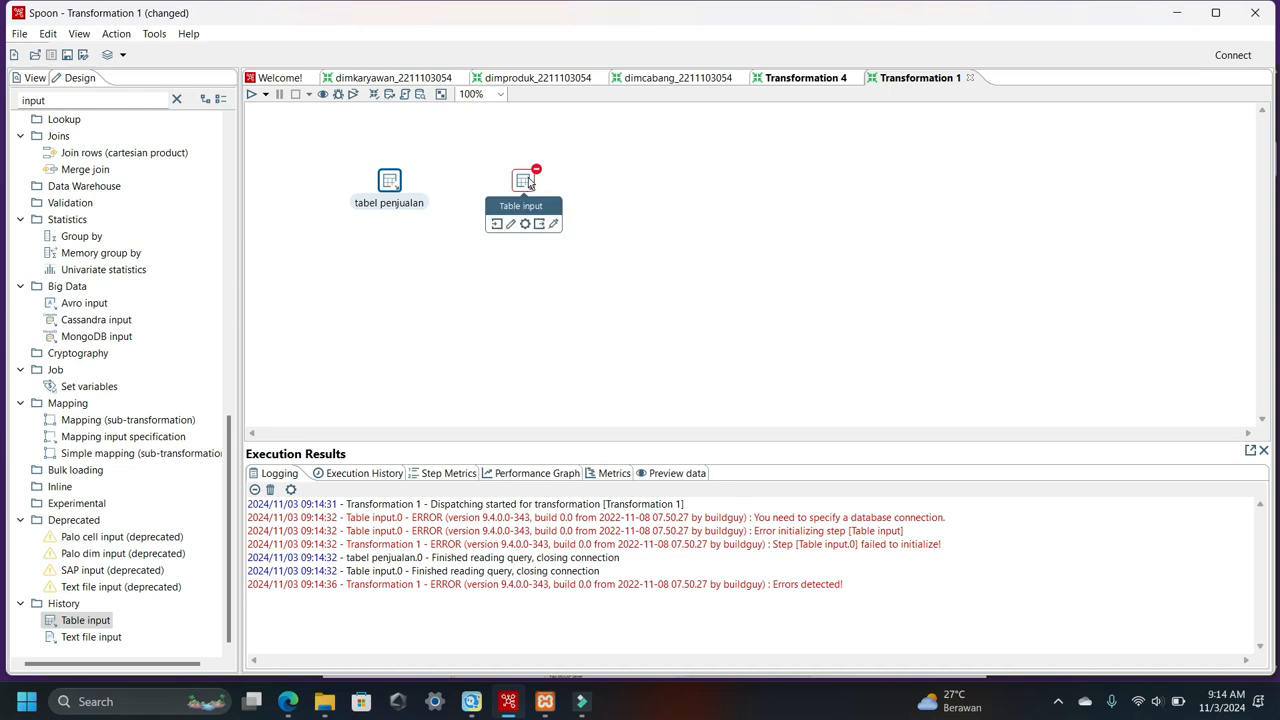
{"action": "right_click", "coordinate": [390, 183]}
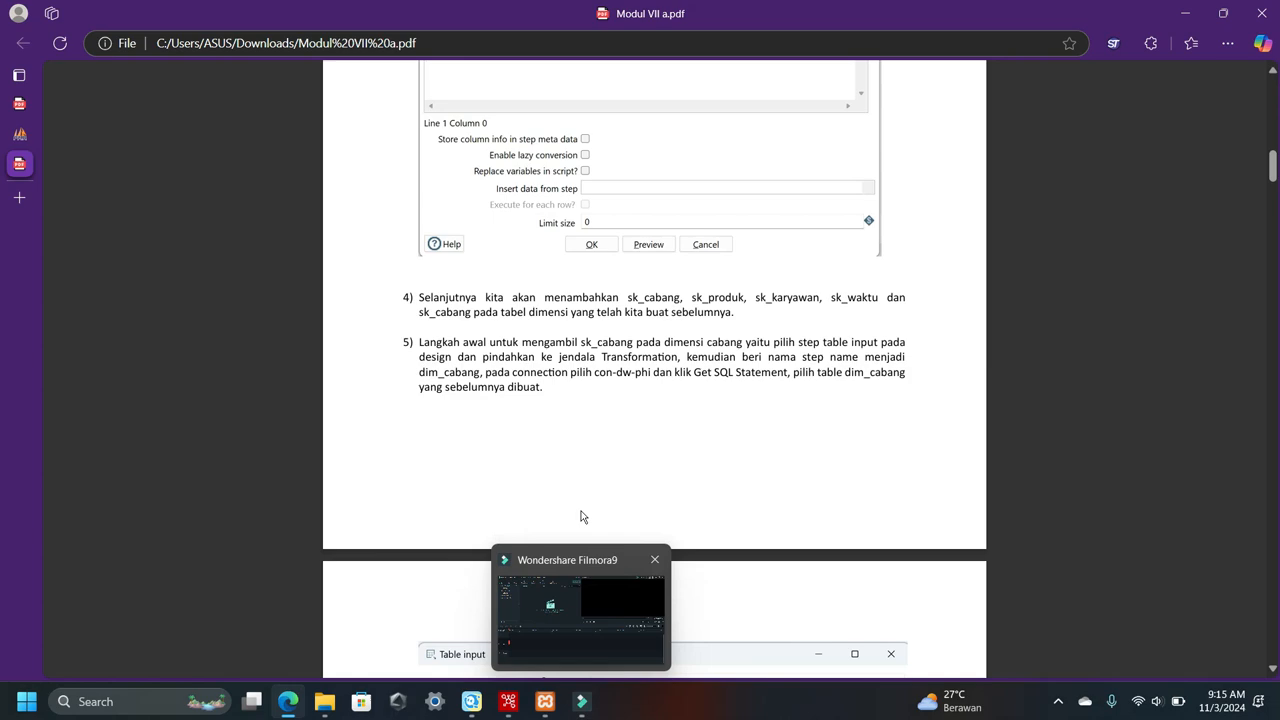
- Read the Modul VII a.pdf instructions for the sales fact table's tabel transaksi and dim cabang inputs, and return to Spoon
{"action": "scroll", "coordinate": [660, 375], "scroll_direction": "down", "scroll_amount": 5}
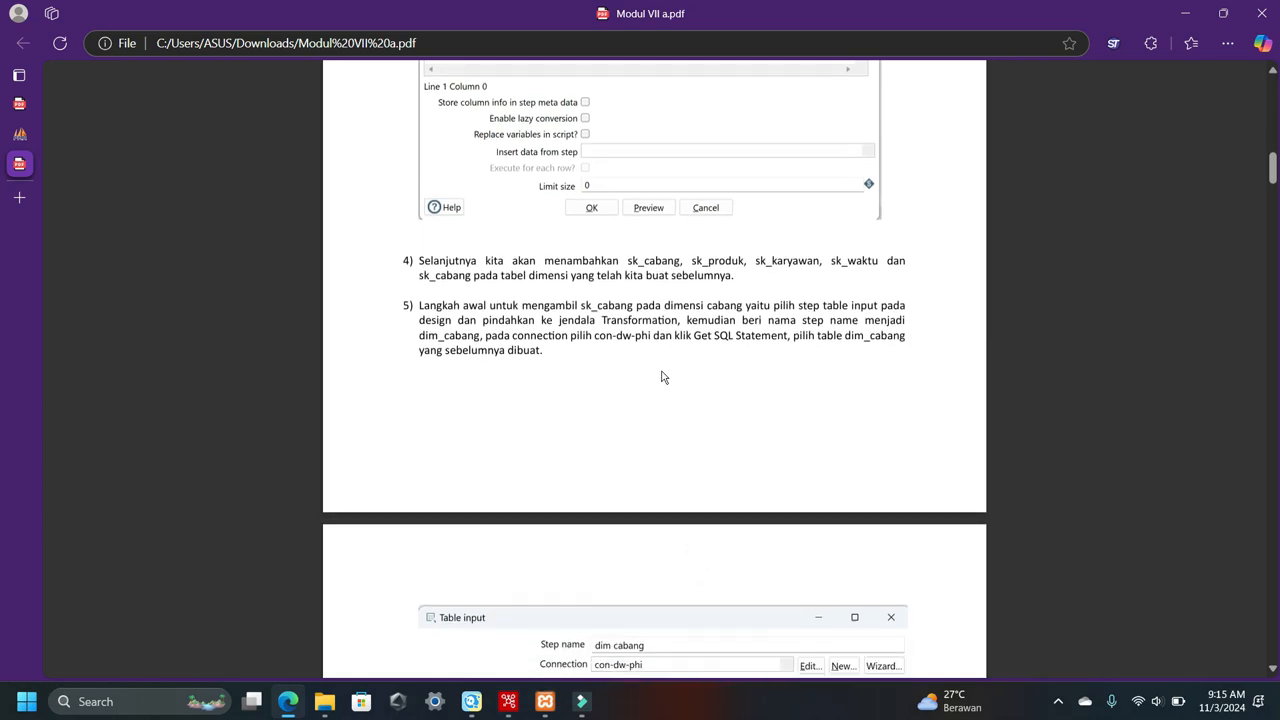
{"action": "scroll", "coordinate": [661, 380], "scroll_direction": "down", "scroll_amount": 4}
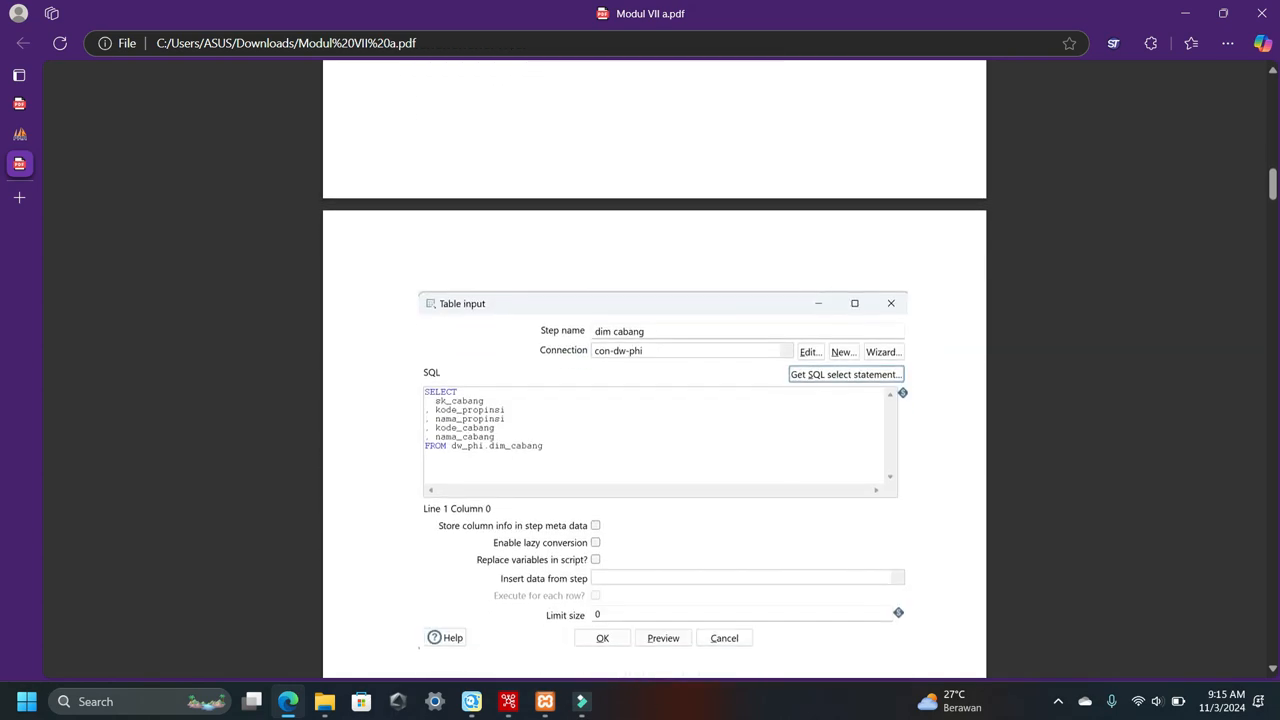
{"action": "scroll", "coordinate": [677, 437], "scroll_direction": "up", "scroll_amount": 3}
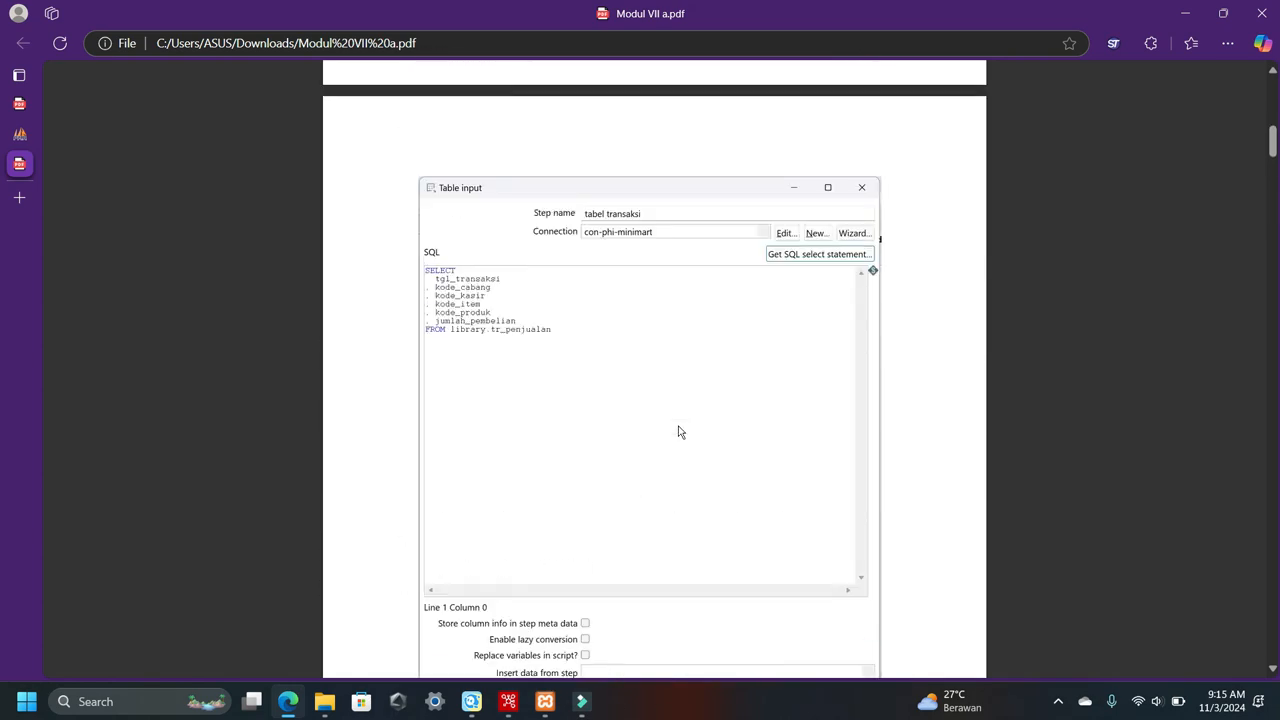
{"action": "scroll", "coordinate": [677, 442], "scroll_direction": "down", "scroll_amount": 8}
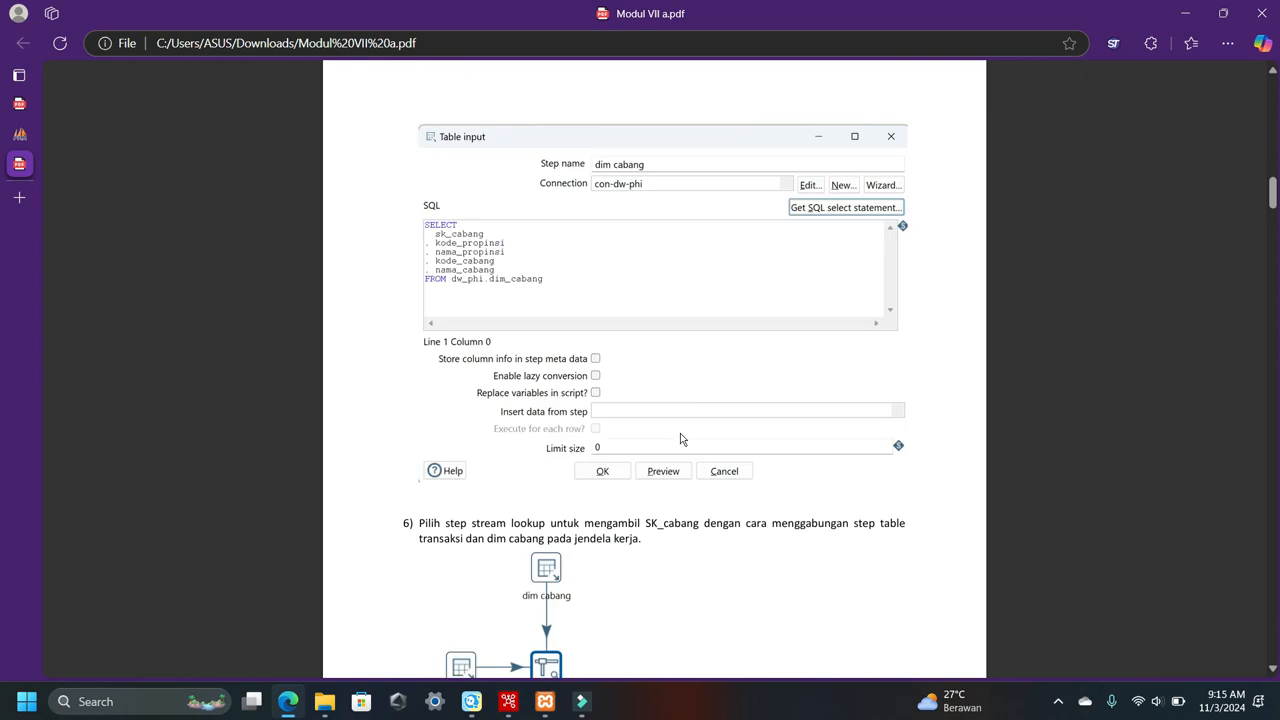
{"action": "scroll", "coordinate": [683, 437], "scroll_direction": "up", "scroll_amount": 15}
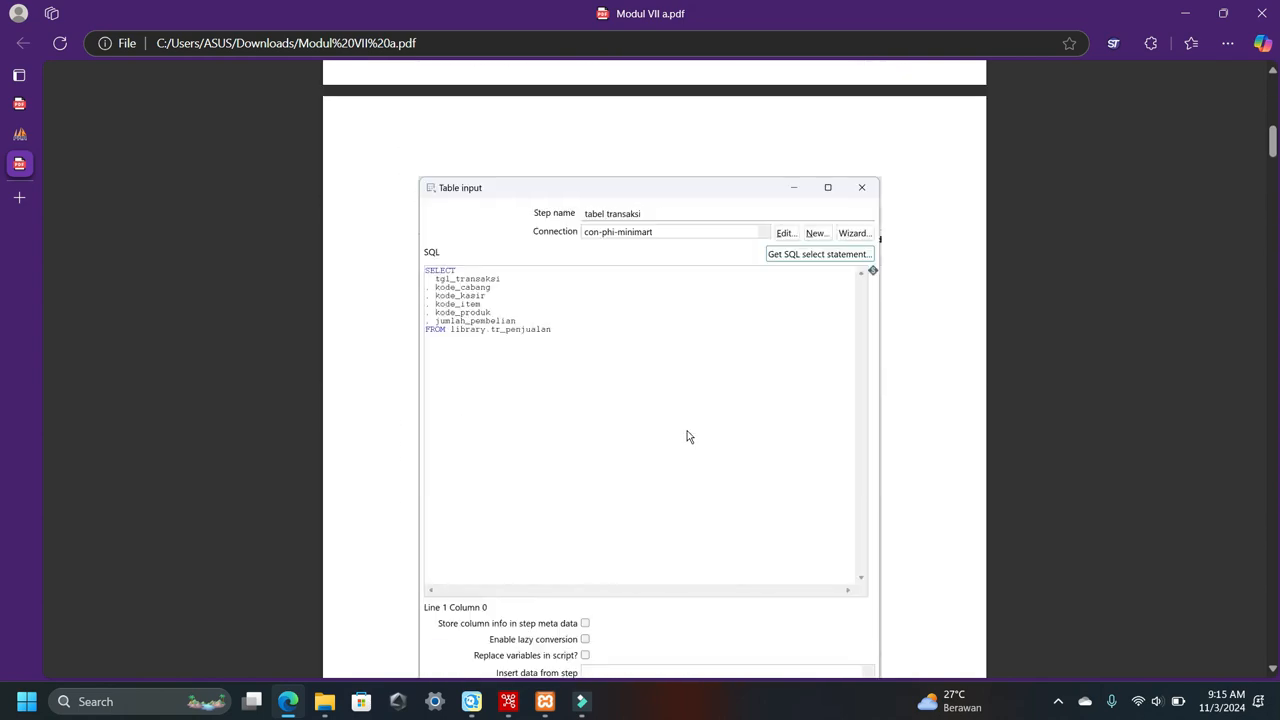
{"action": "scroll", "coordinate": [685, 430], "scroll_direction": "down", "scroll_amount": 8}
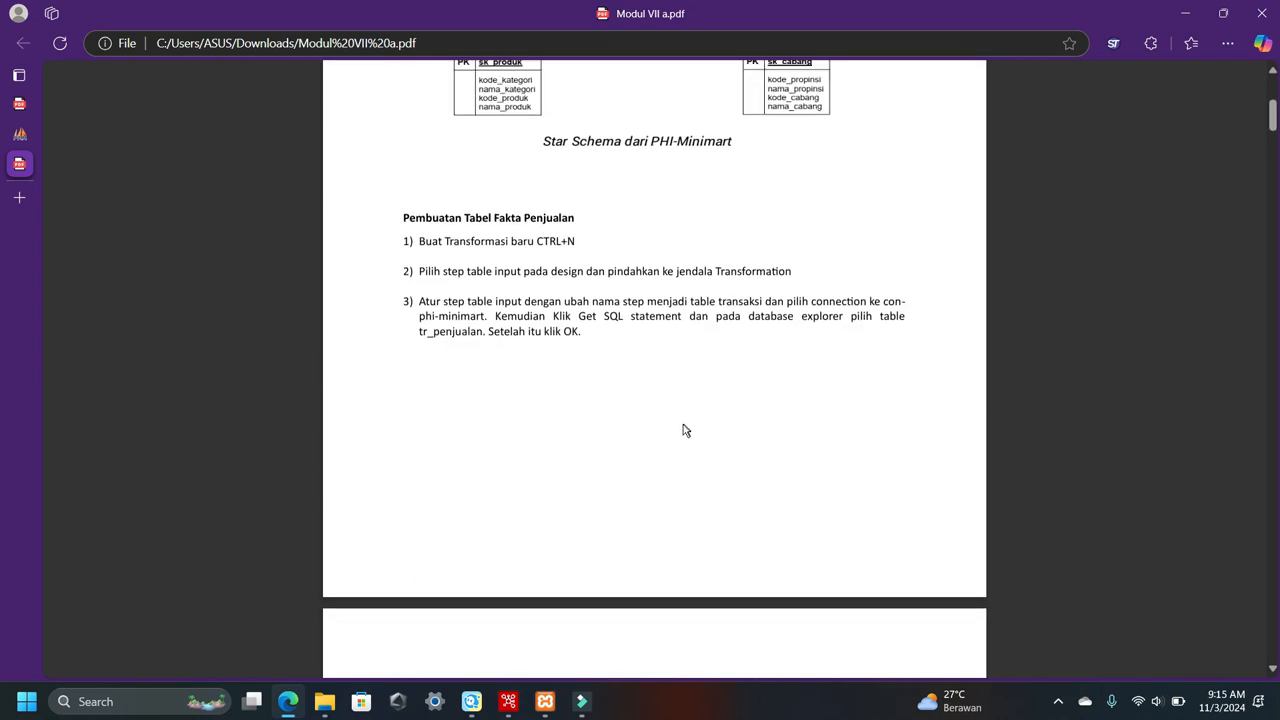
{"action": "key", "text": "alt+Tab"}
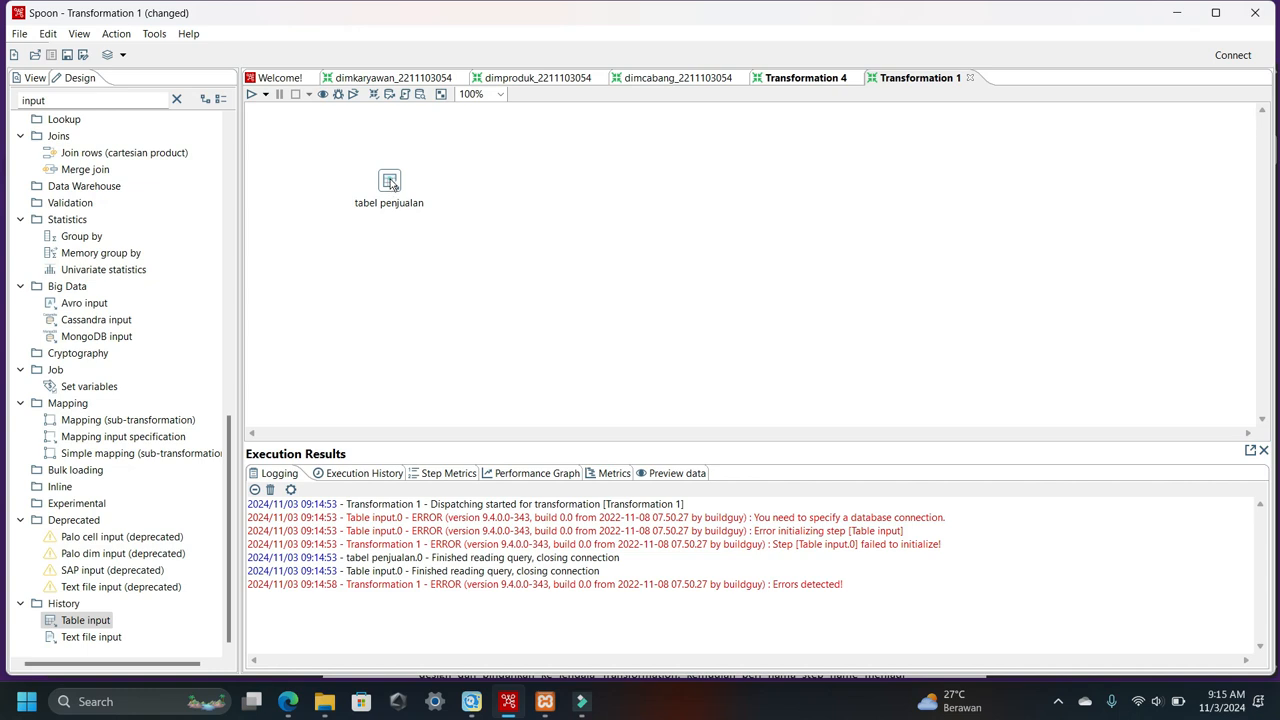
- Regenerate the tabel penjualan query over con-phi-minimart from the tr_penjualan table, including the field names, and accept the settings
{"action": "double_click", "coordinate": [391, 183]}
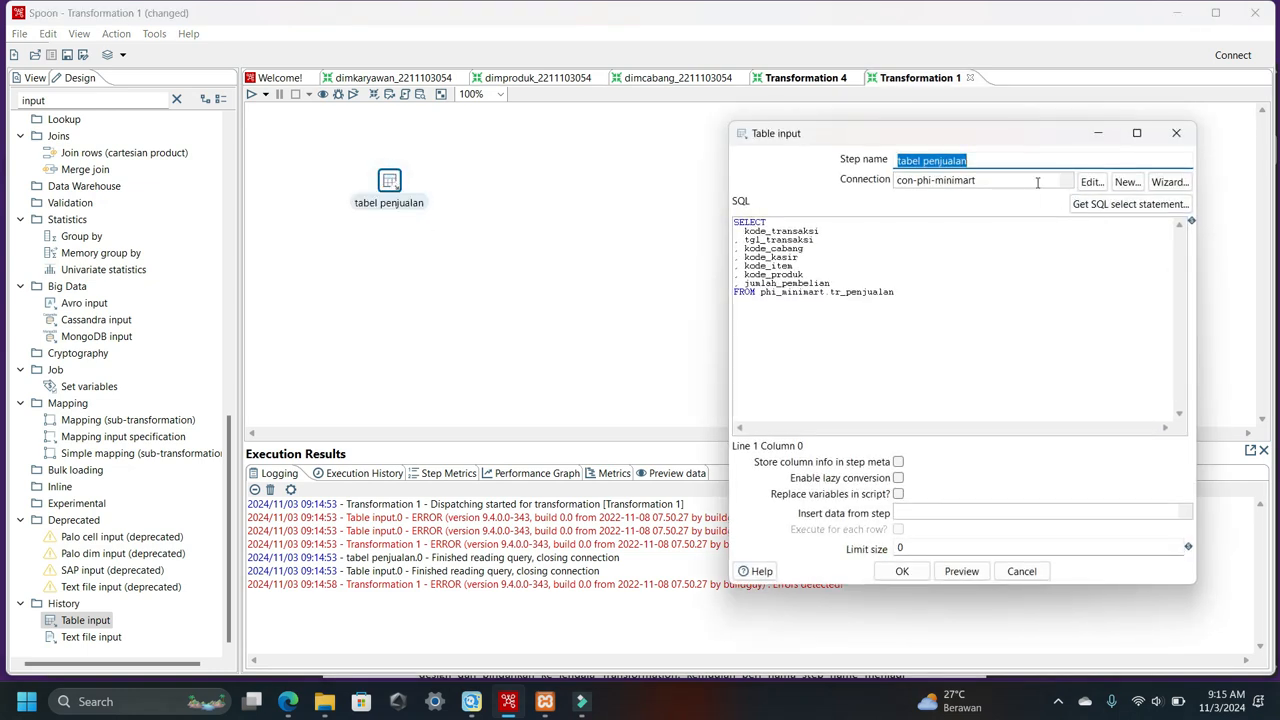
{"action": "left_click", "coordinate": [1062, 181]}
{"action": "left_click", "coordinate": [985, 212]}
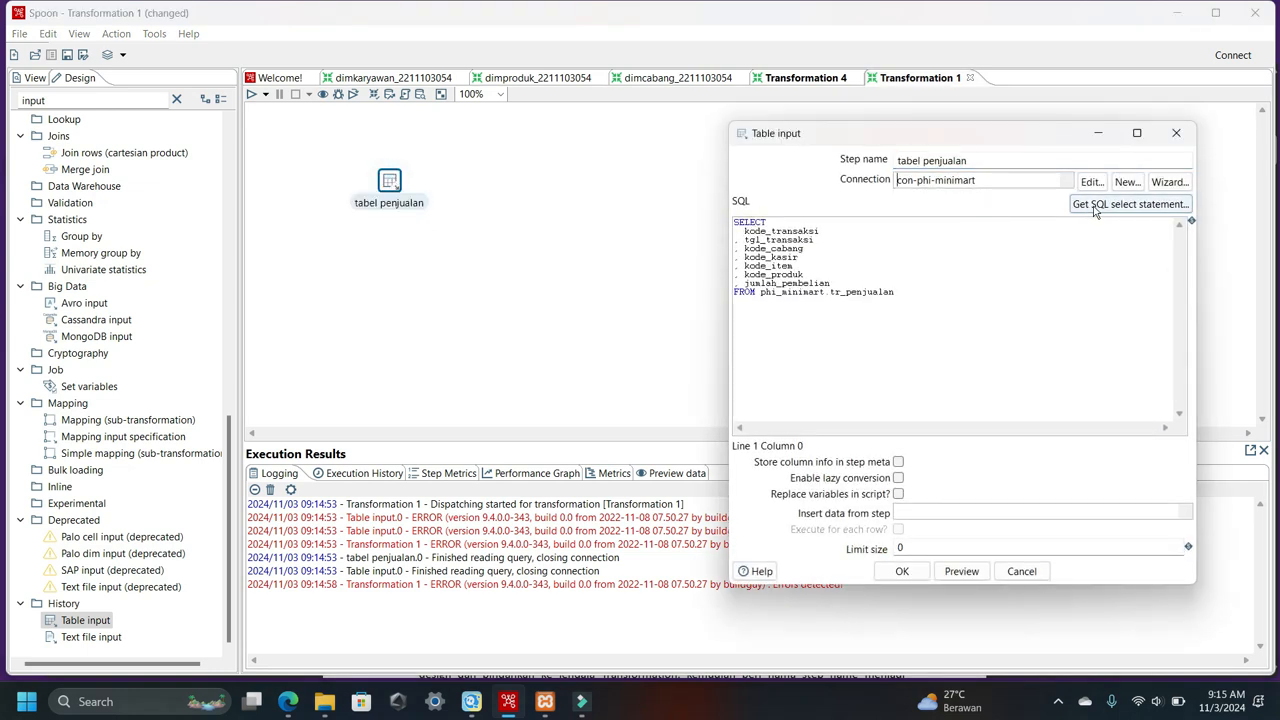
{"action": "left_click", "coordinate": [1130, 204]}
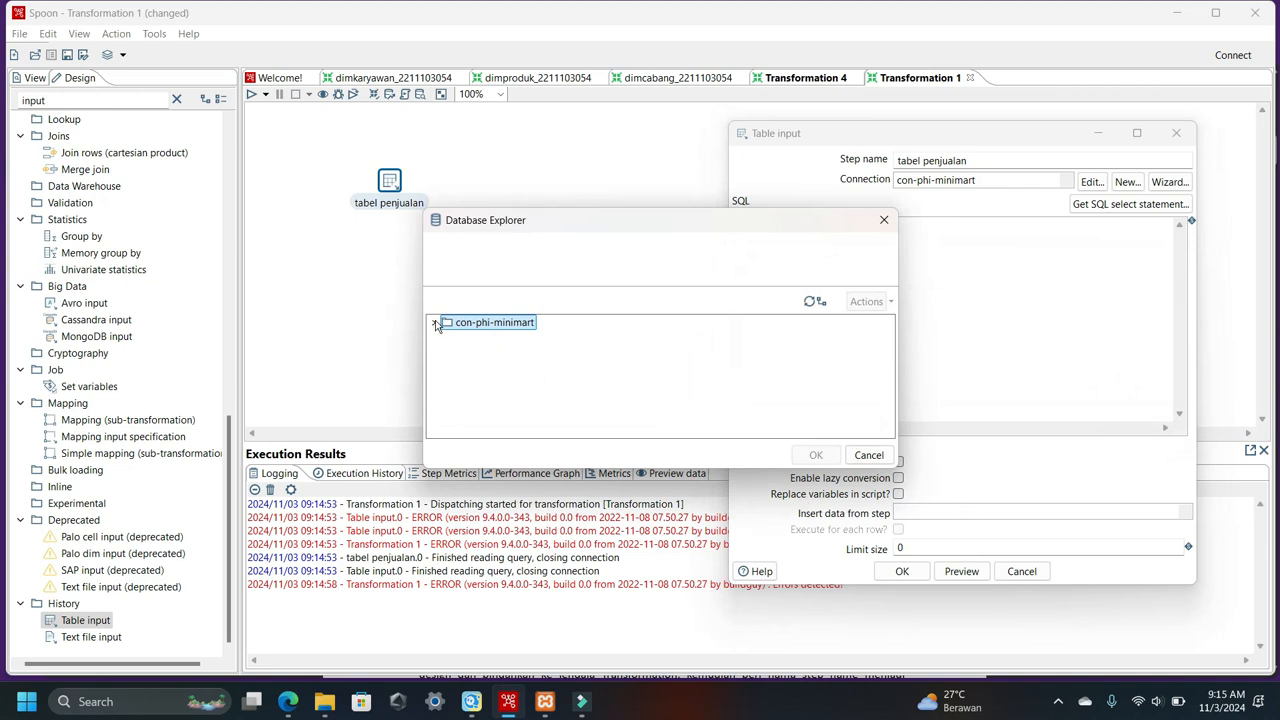
{"action": "left_click", "coordinate": [435, 323]}
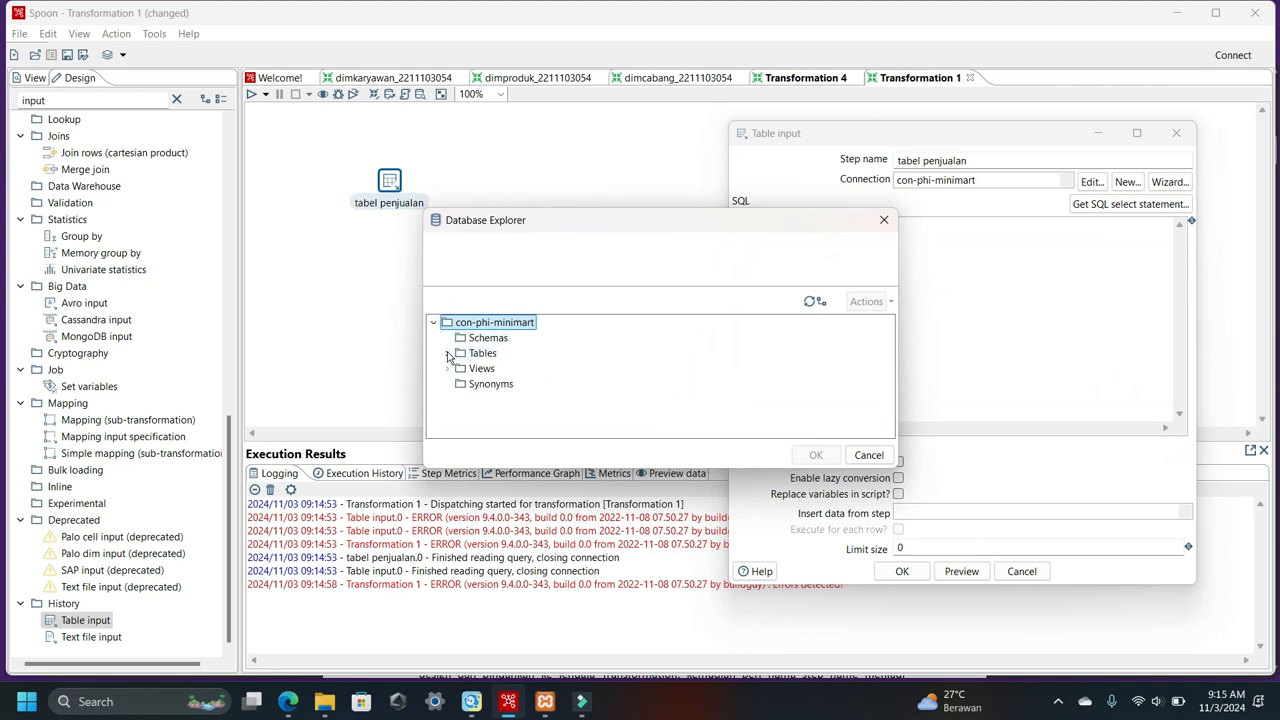
{"action": "left_click", "coordinate": [448, 354]}
{"action": "scroll", "coordinate": [520, 380], "scroll_direction": "down", "scroll_amount": 5}
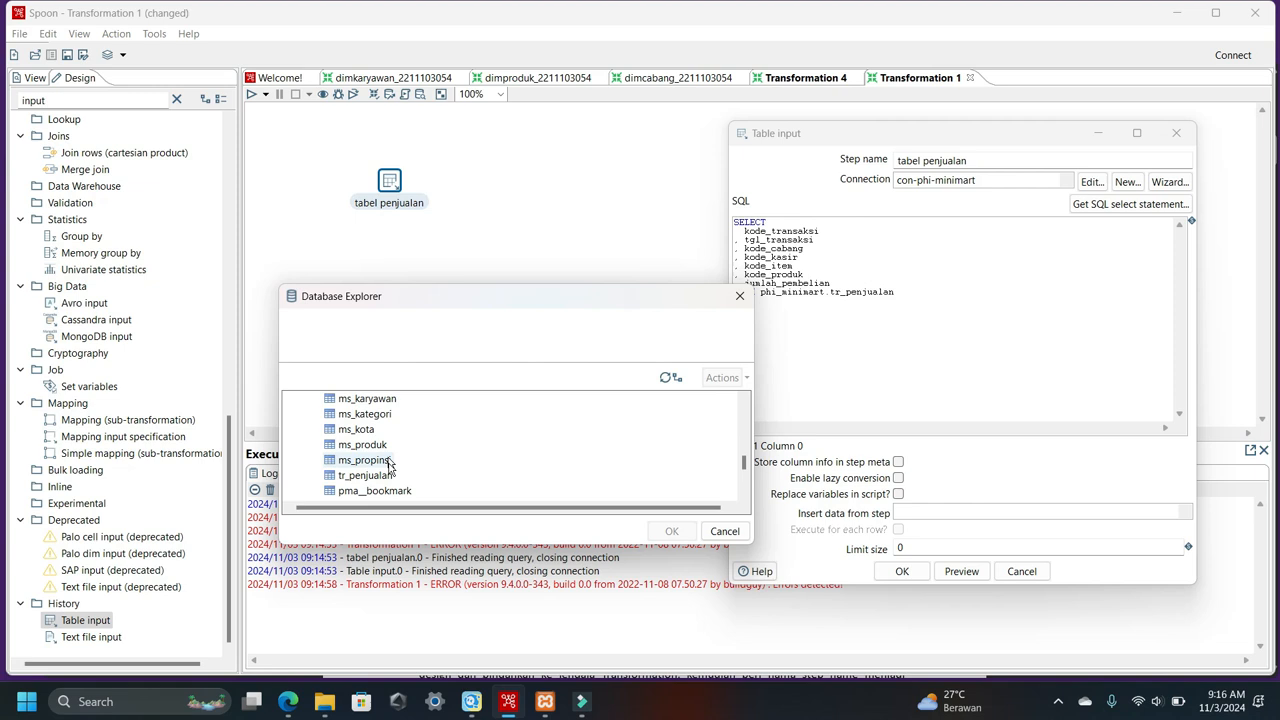
{"action": "left_click", "coordinate": [386, 482]}
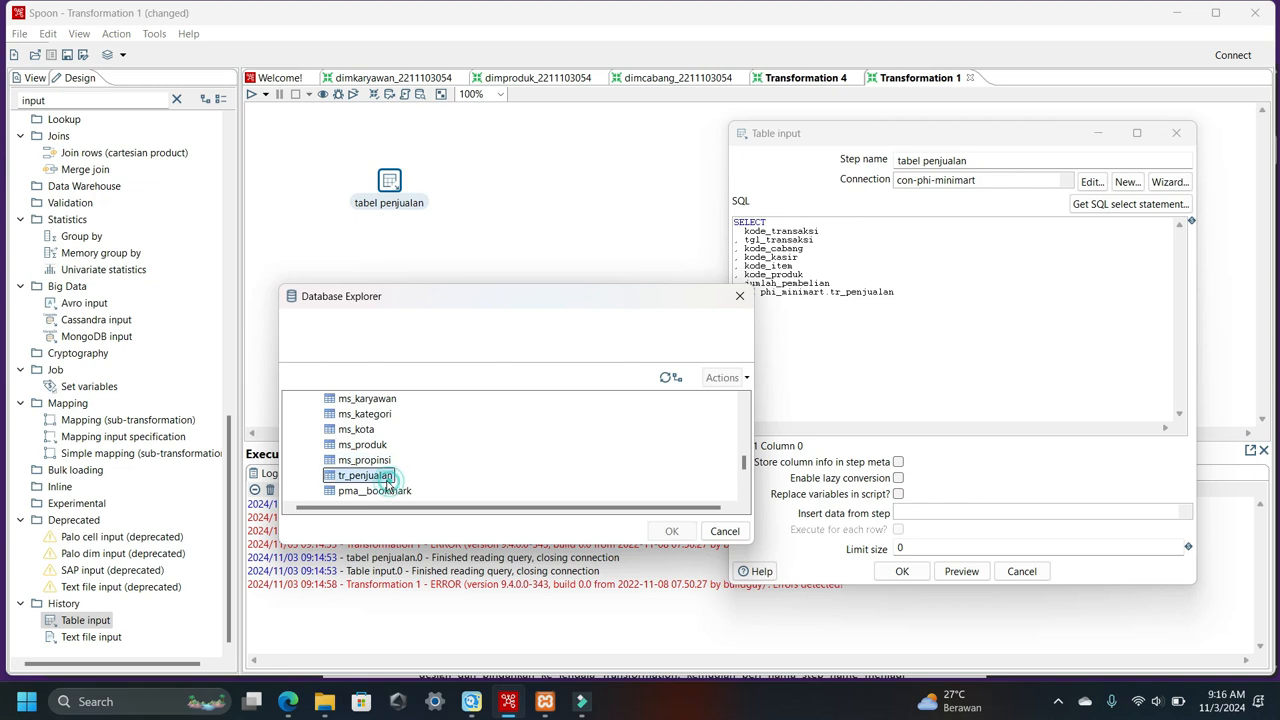
{"action": "left_click", "coordinate": [671, 531]}
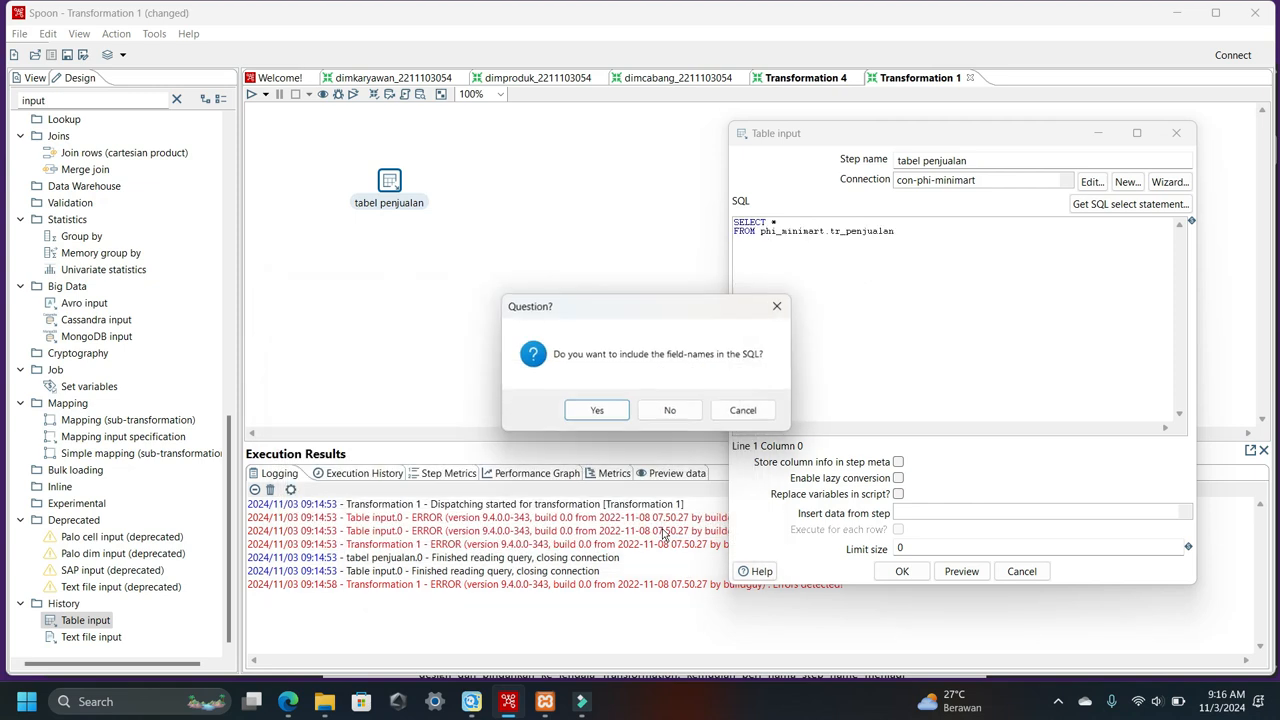
{"action": "left_click", "coordinate": [592, 410]}
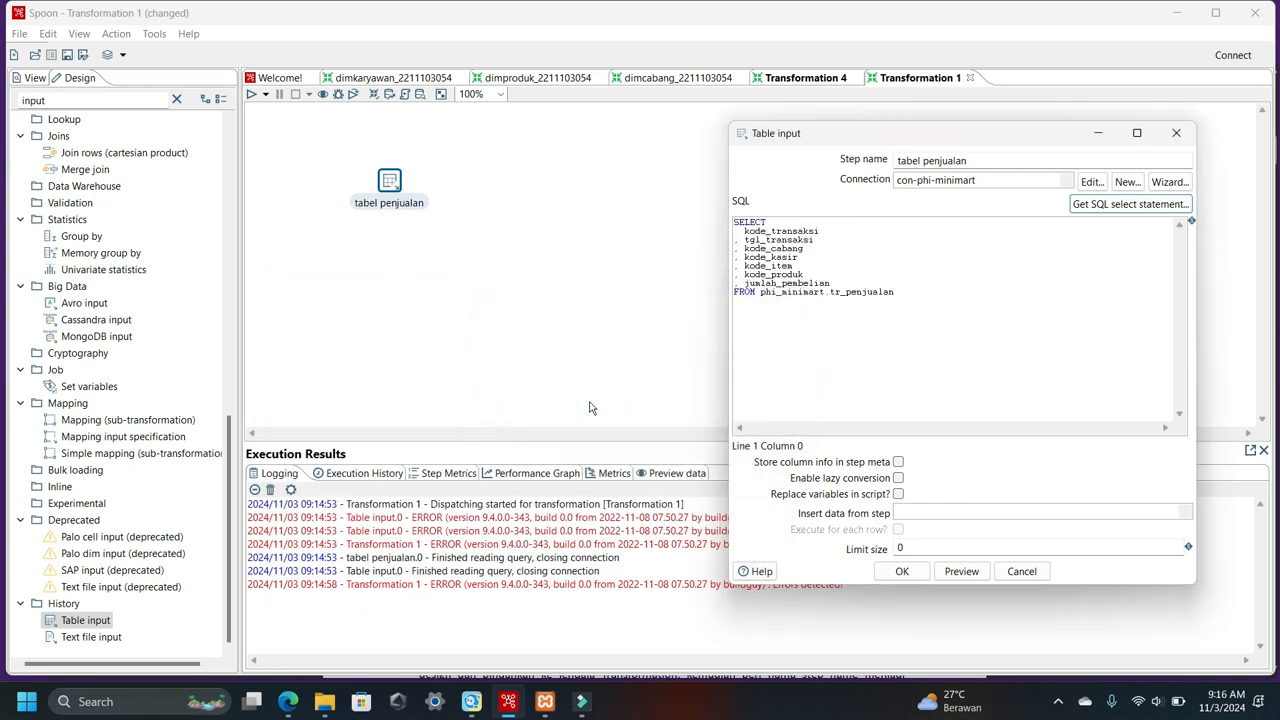
{"action": "left_click", "coordinate": [900, 571]}
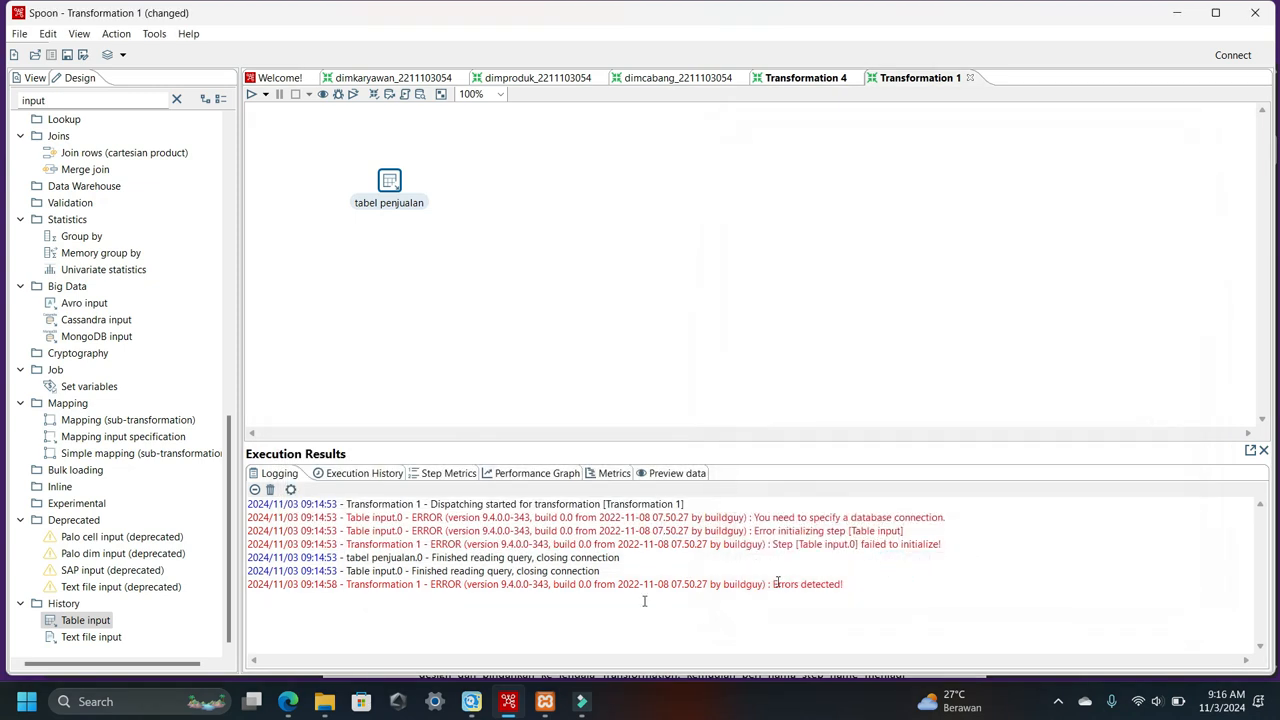
- Switch to phpMyAdmin in the browser, refresh the dwi_phi table list to check the dimension tables, and return to Spoon
{"action": "left_click", "coordinate": [288, 703]}
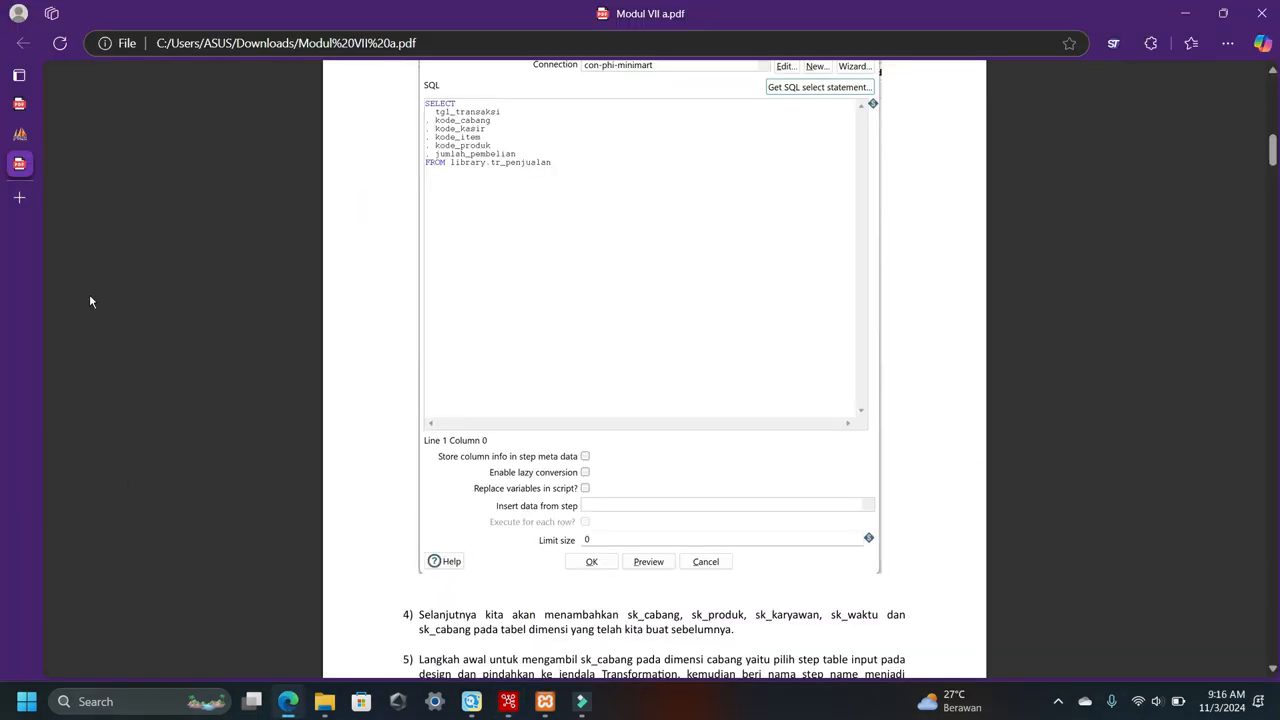
{"action": "left_click", "coordinate": [24, 133]}
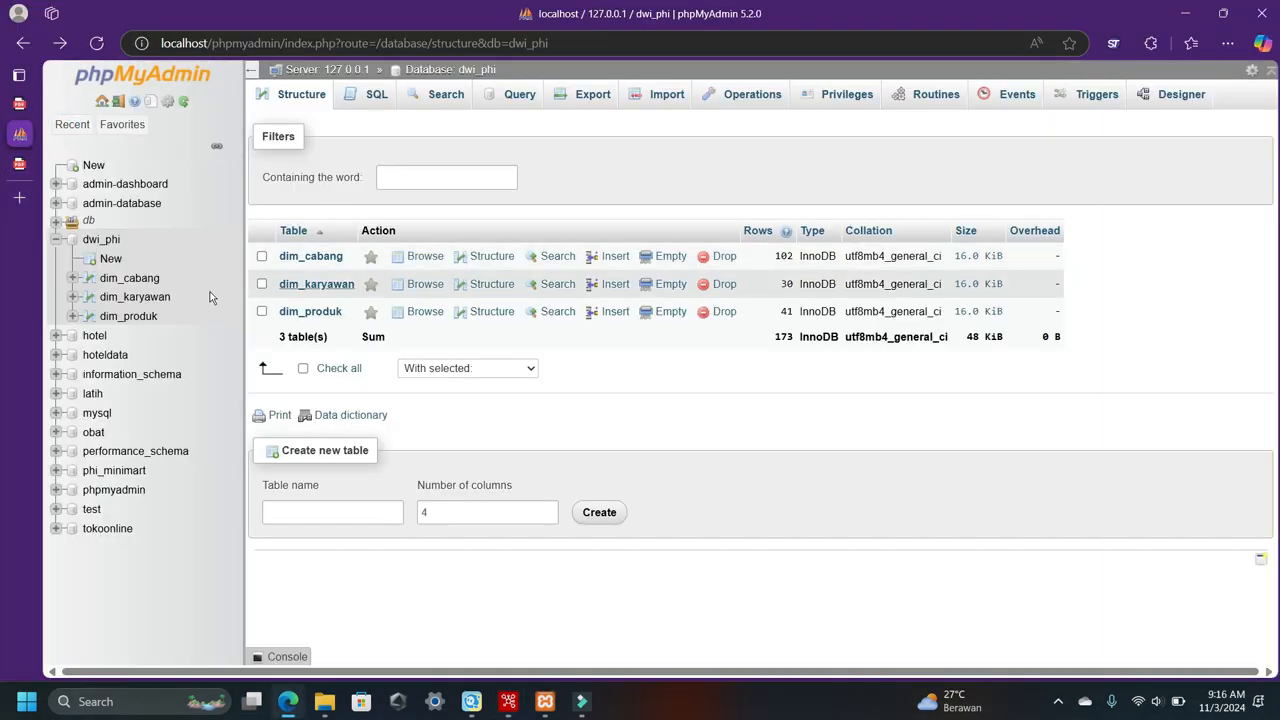
{"action": "left_click", "coordinate": [96, 43]}
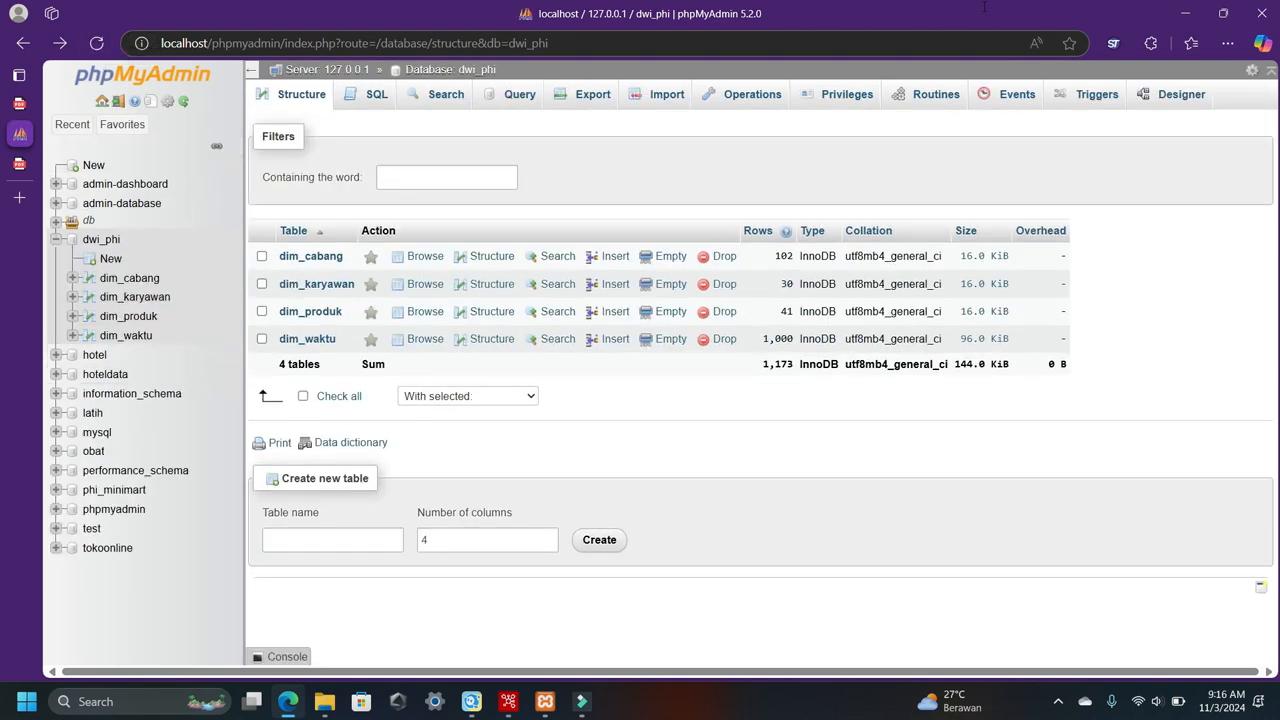
{"action": "left_click", "coordinate": [508, 701]}
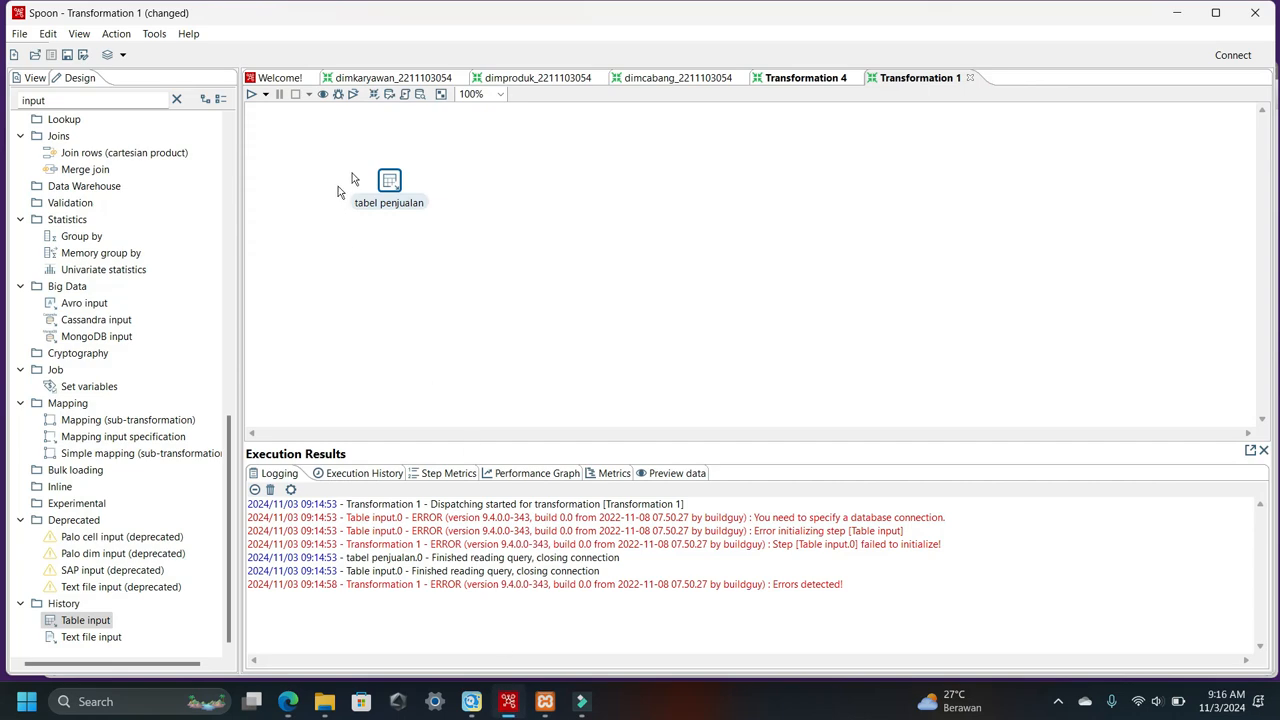
- Preview the rows of the tabel penjualan step with a quick launch, and stop the preview
{"action": "right_click", "coordinate": [390, 190]}
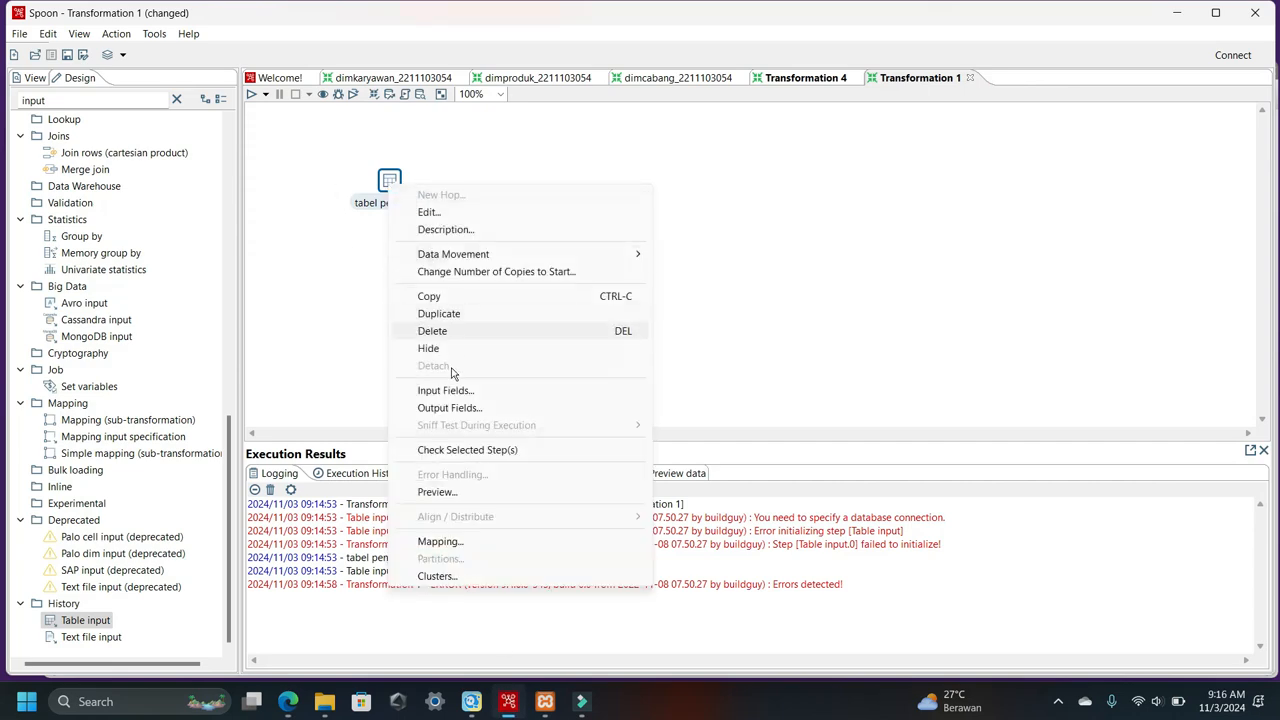
{"action": "left_click", "coordinate": [438, 491]}
{"action": "left_click", "coordinate": [563, 484]}
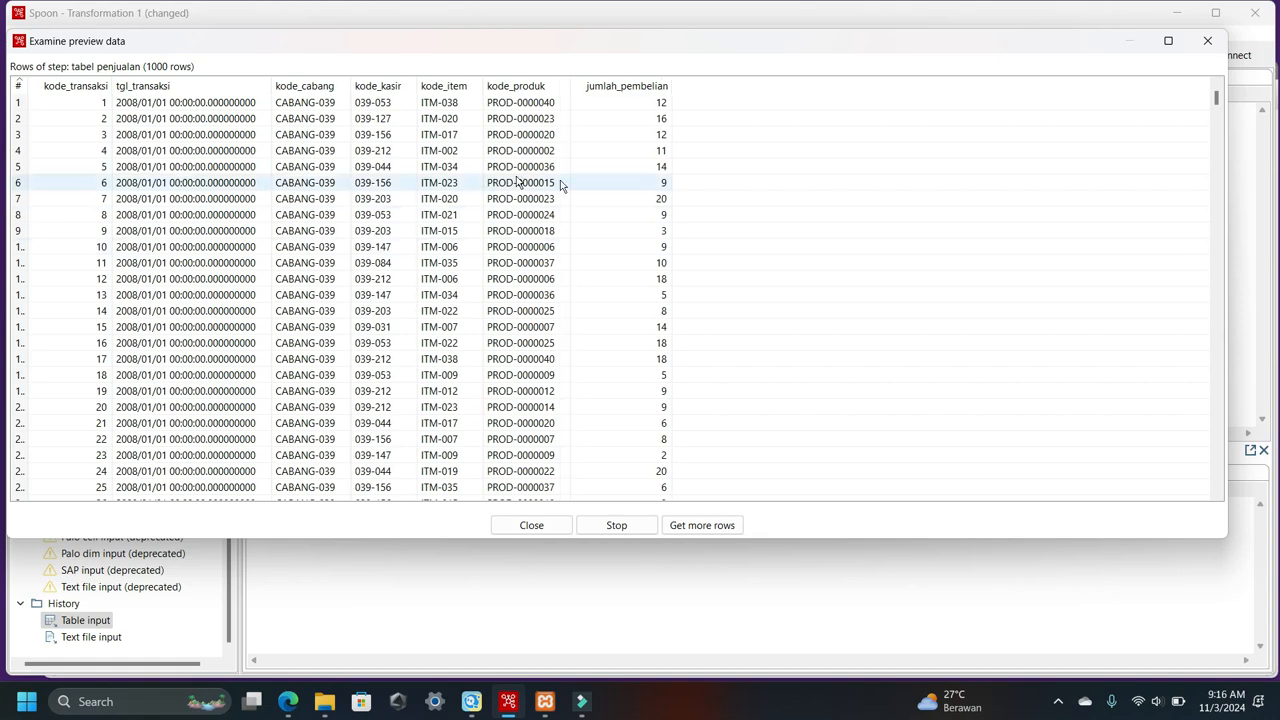
{"action": "left_click", "coordinate": [608, 527]}
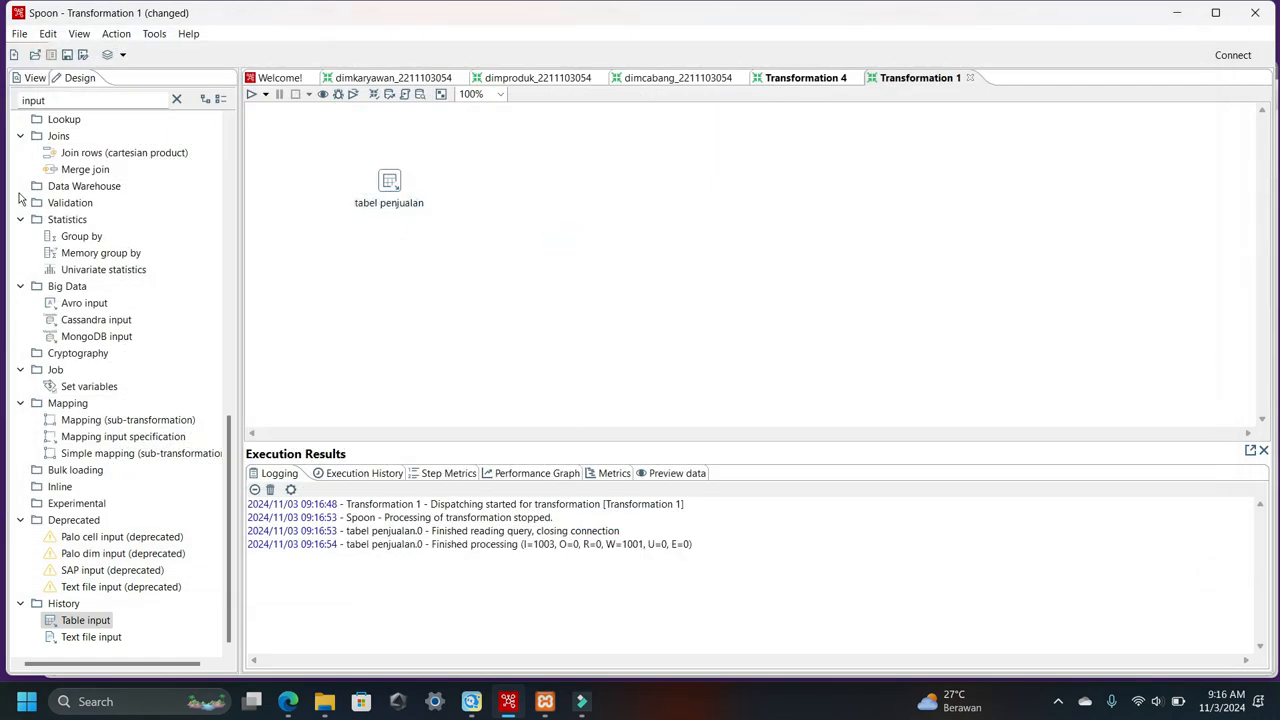
- Add a second Table input step beside tabel penjualan and open its settings
{"action": "left_click", "coordinate": [85, 621]}
{"action": "double_click", "coordinate": [96, 625]}
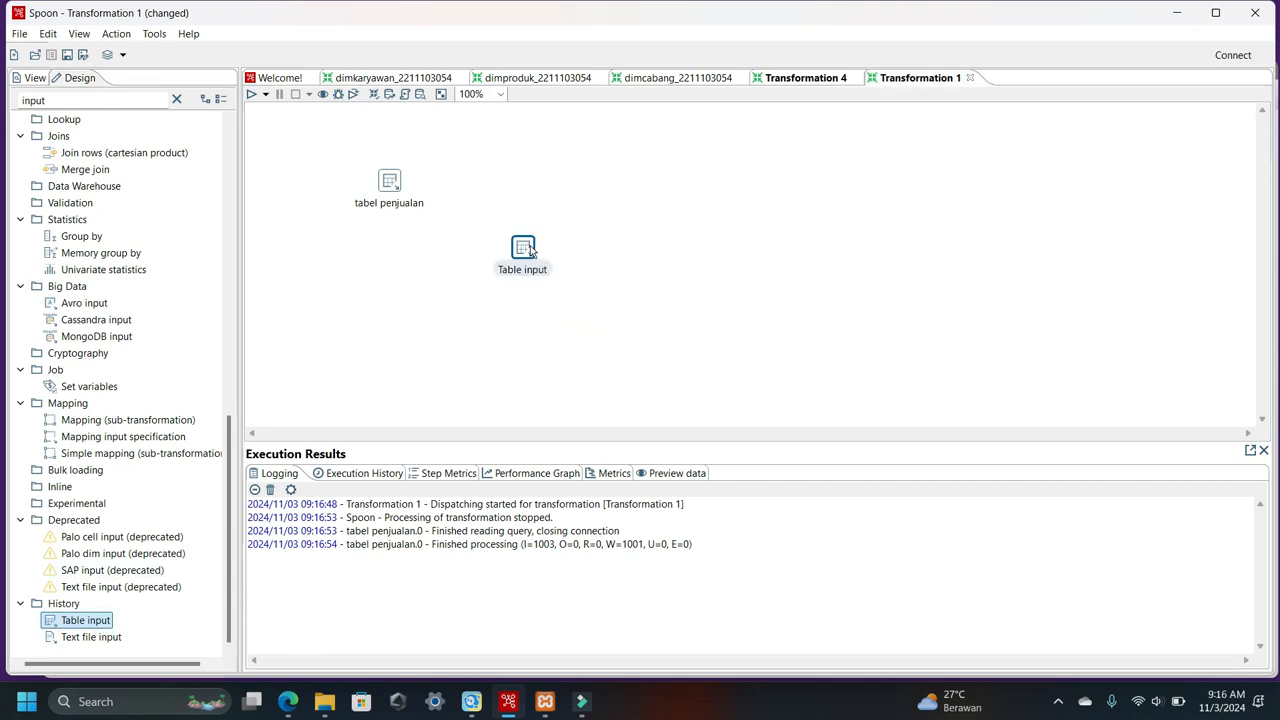
{"action": "double_click", "coordinate": [530, 245]}
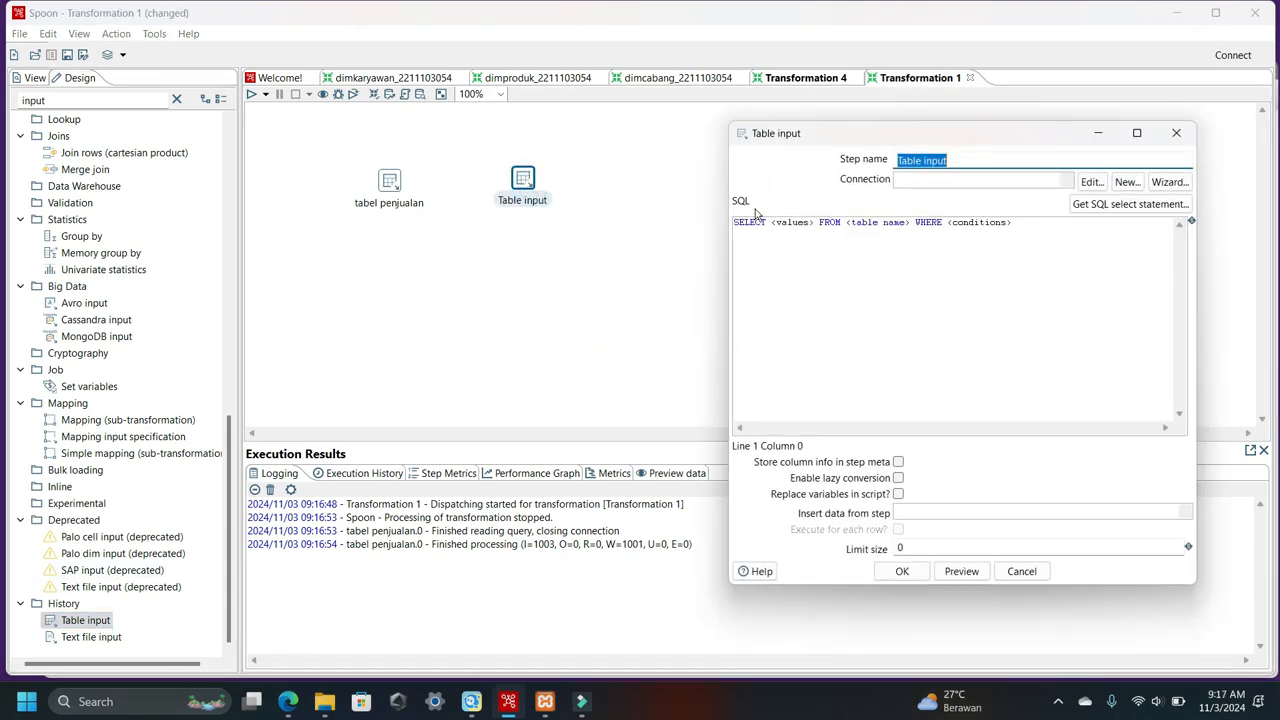
- Read steps 4 and 5 of Modul VII a.pdf on the dim cabang Table input's name, connection and query, and return to Spoon
{"action": "left_click", "coordinate": [288, 701]}
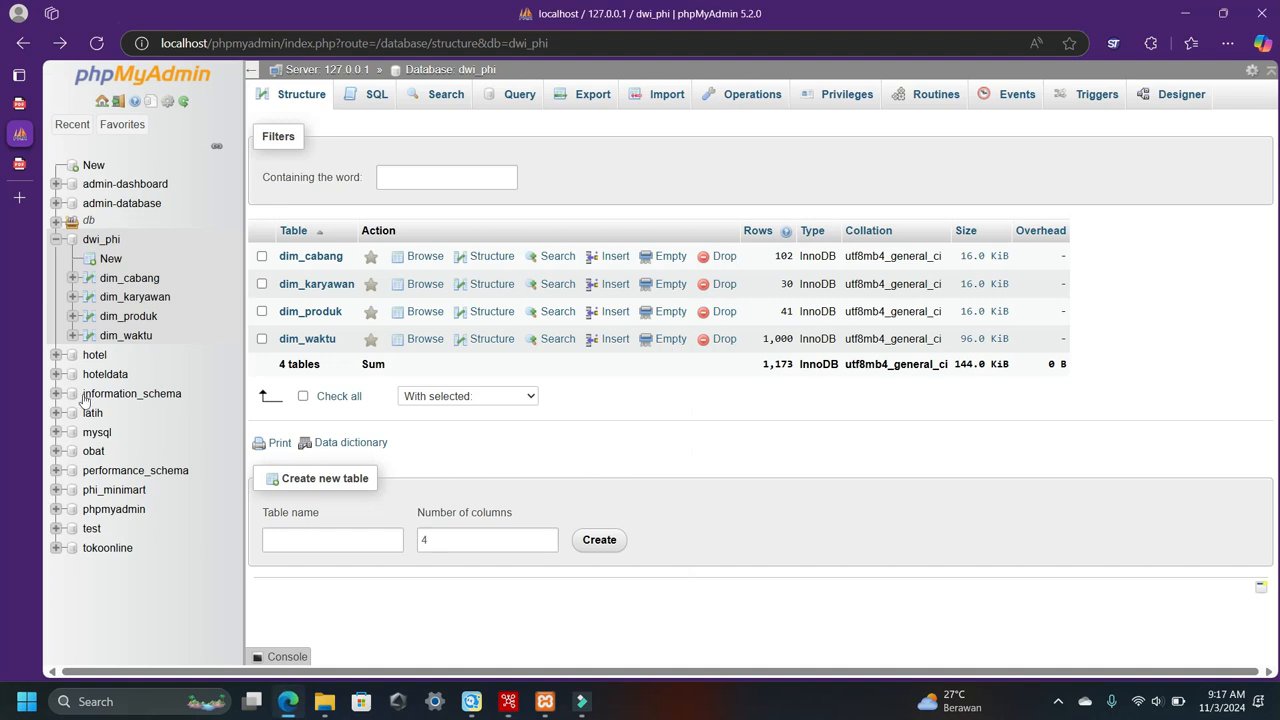
{"action": "left_click", "coordinate": [65, 163]}
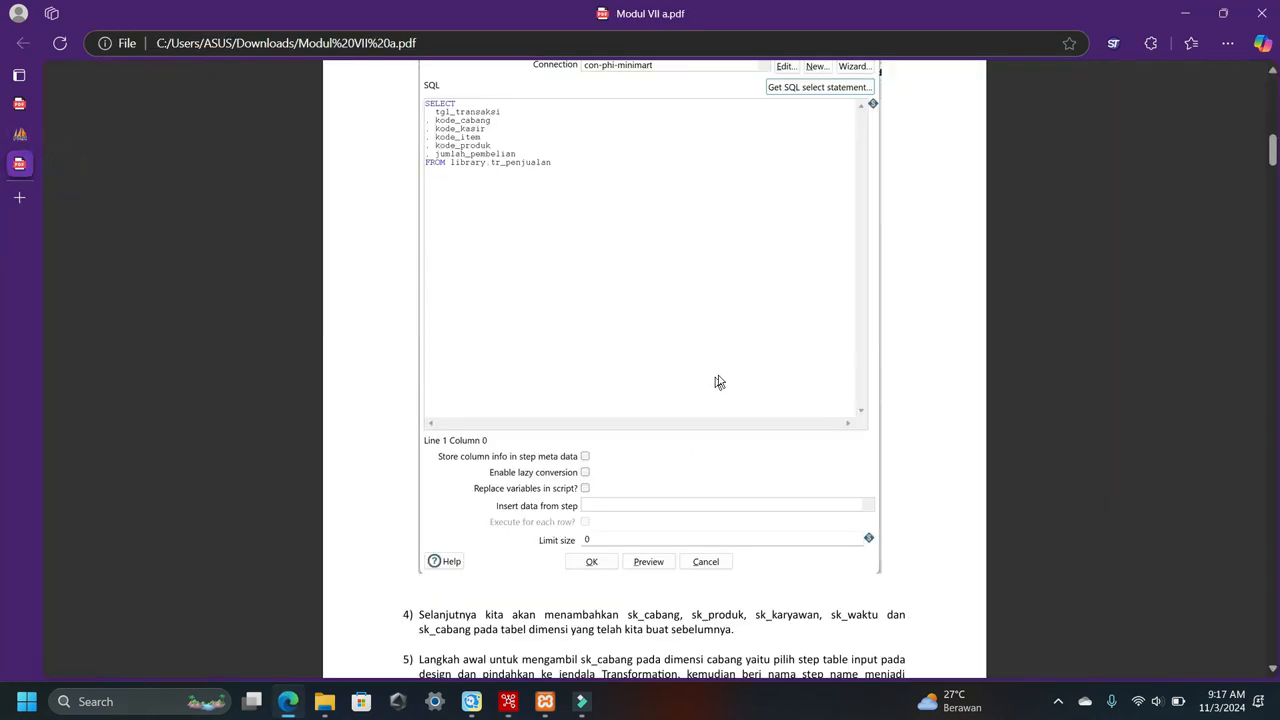
{"action": "scroll", "coordinate": [724, 360], "scroll_direction": "down", "scroll_amount": 3}
{"action": "scroll", "coordinate": [741, 369], "scroll_direction": "down", "scroll_amount": 2}
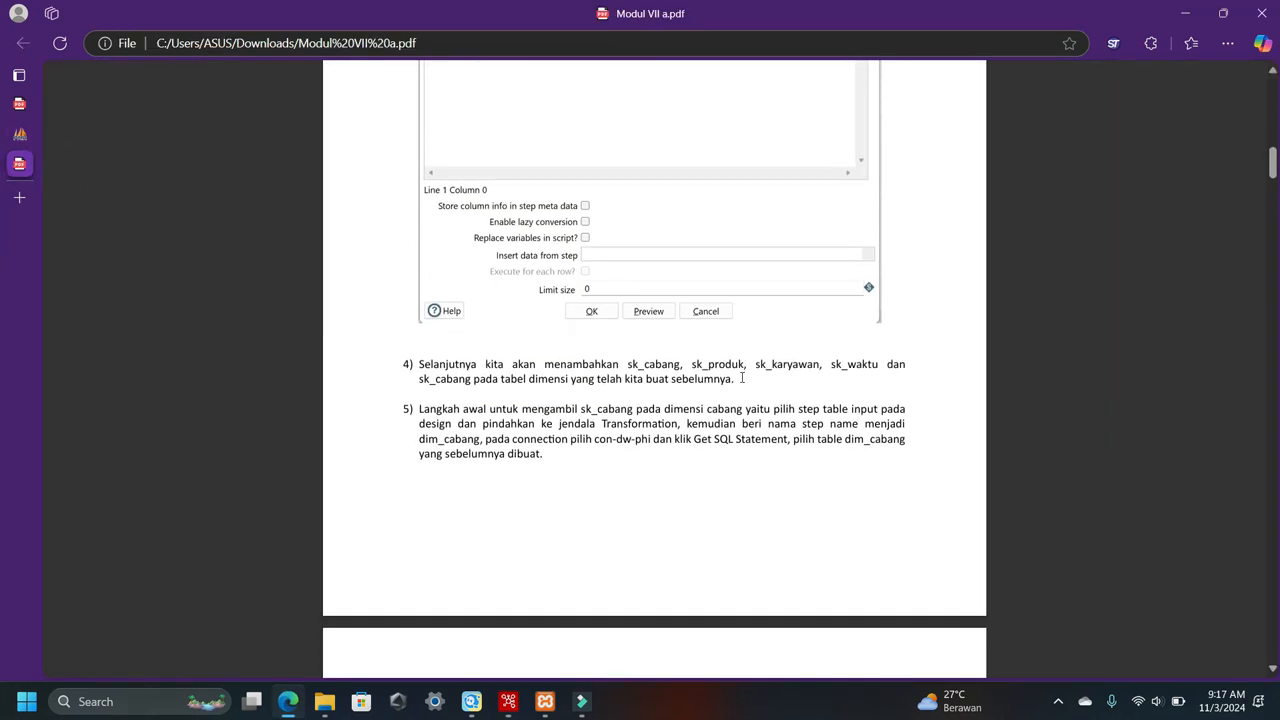
{"action": "scroll", "coordinate": [740, 412], "scroll_direction": "down", "scroll_amount": 3}
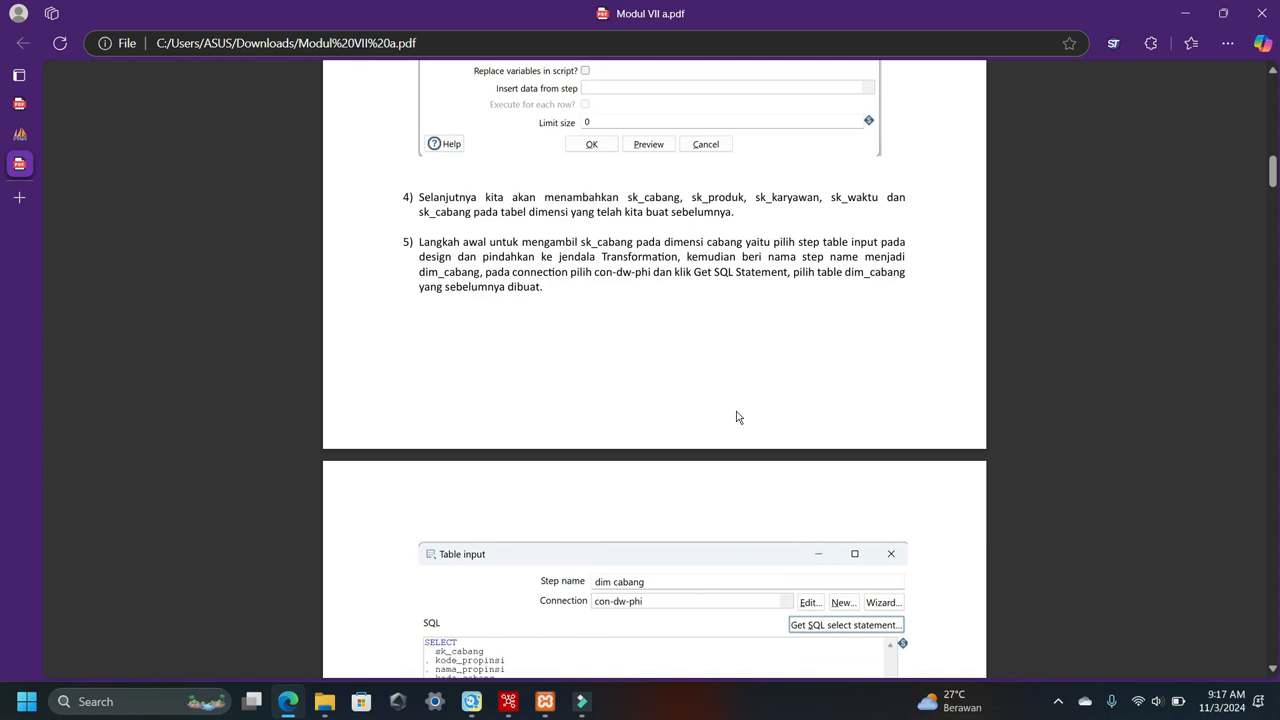
{"action": "scroll", "coordinate": [738, 396], "scroll_direction": "down", "scroll_amount": 3}
{"action": "scroll", "coordinate": [738, 391], "scroll_direction": "down", "scroll_amount": 3}
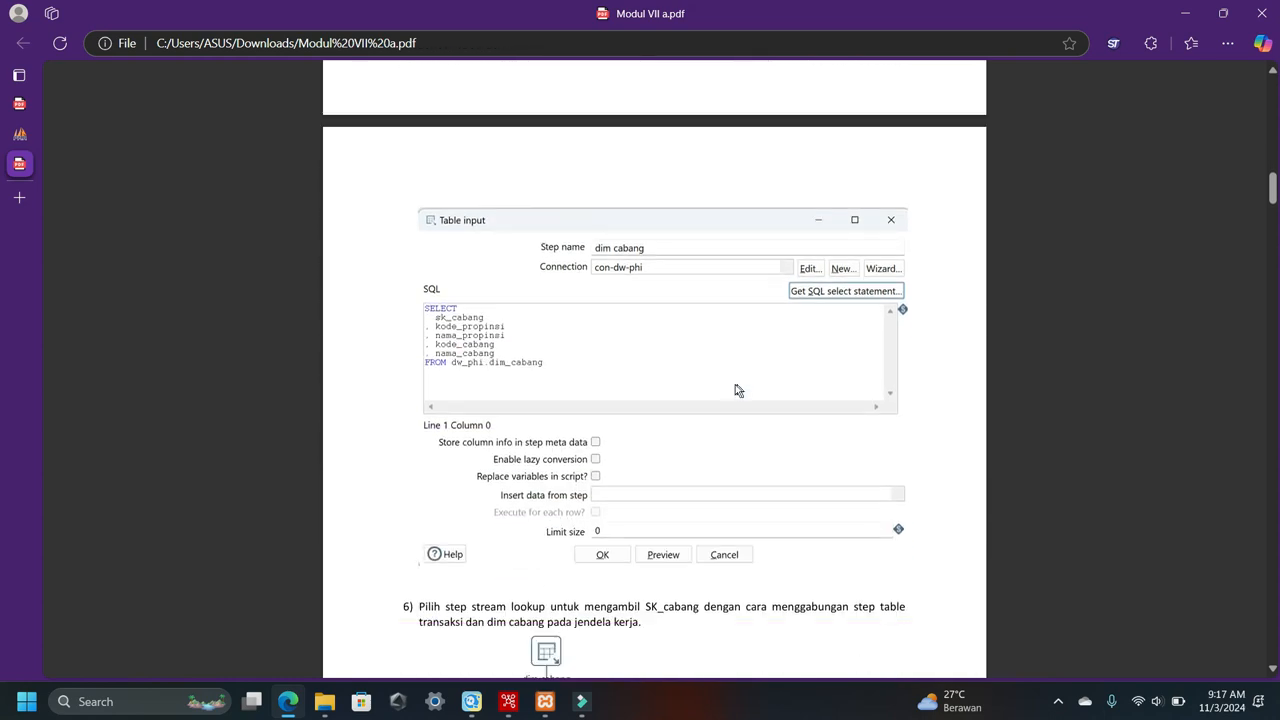
{"action": "scroll", "coordinate": [738, 390], "scroll_direction": "up", "scroll_amount": 9}
{"action": "scroll", "coordinate": [738, 390], "scroll_direction": "up", "scroll_amount": 9}
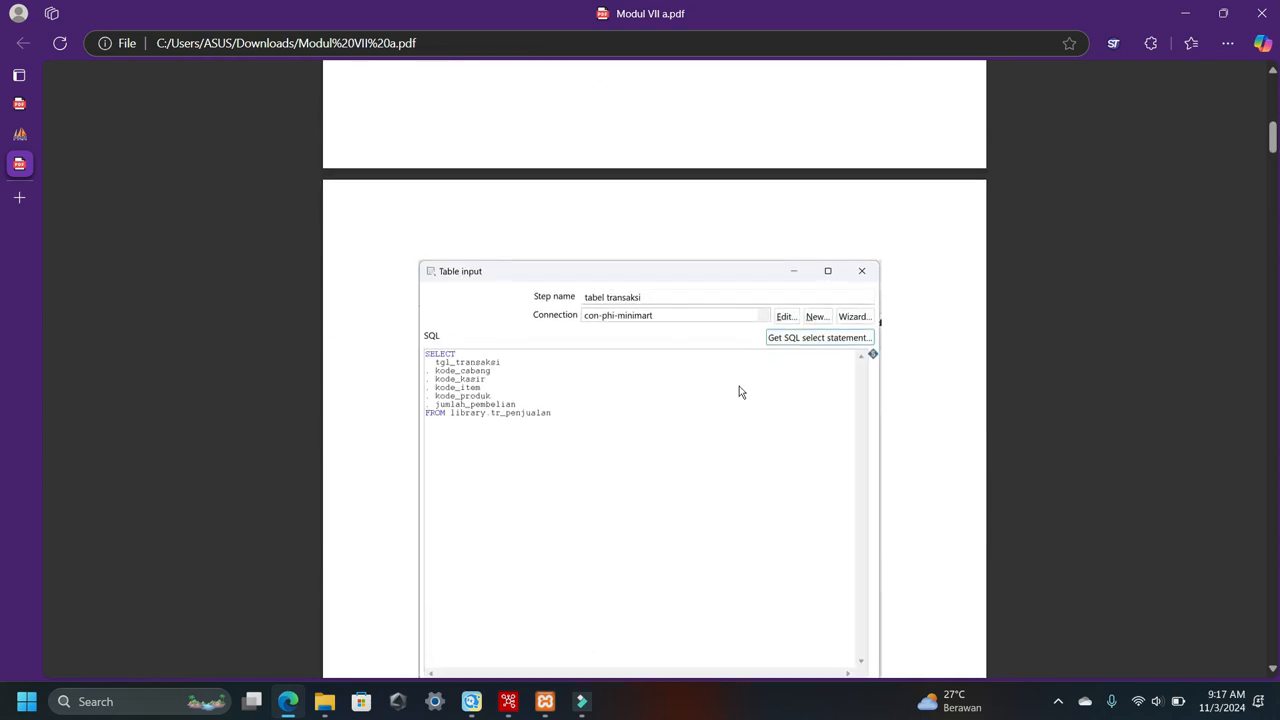
{"action": "scroll", "coordinate": [740, 392], "scroll_direction": "up", "scroll_amount": 11}
{"action": "scroll", "coordinate": [740, 395], "scroll_direction": "down", "scroll_amount": 18}
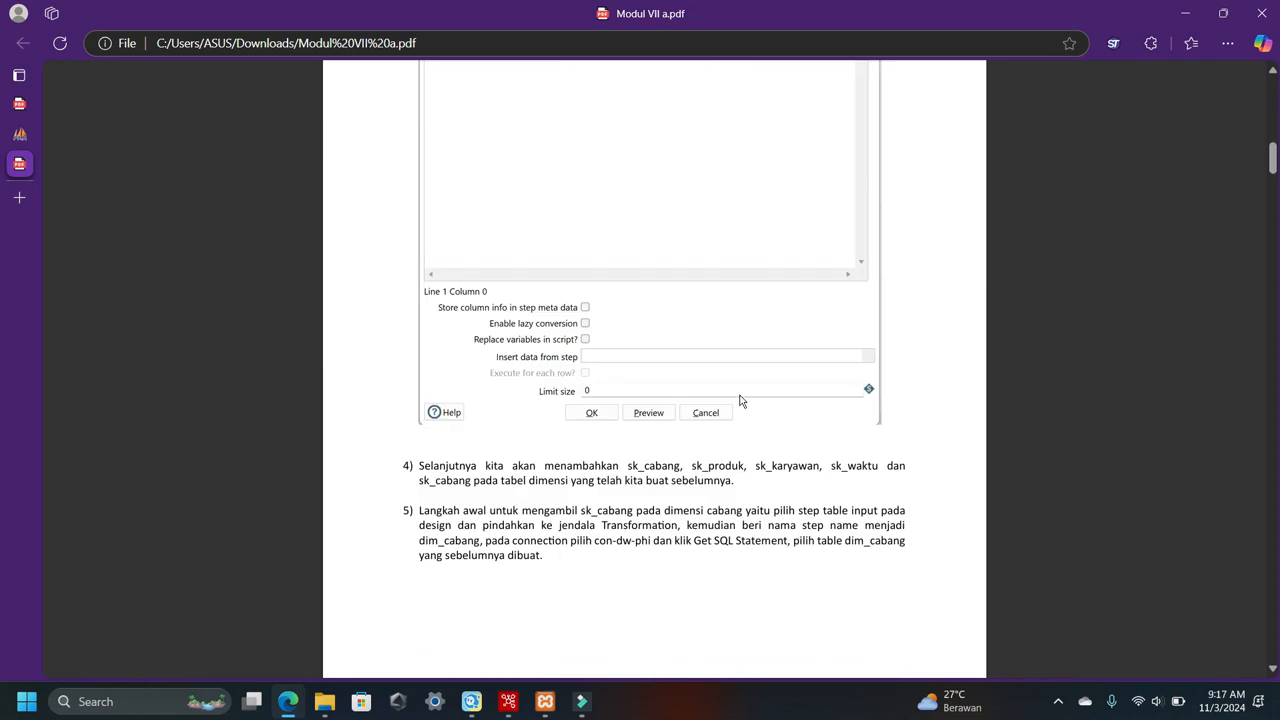
{"action": "scroll", "coordinate": [740, 400], "scroll_direction": "down", "scroll_amount": 2}
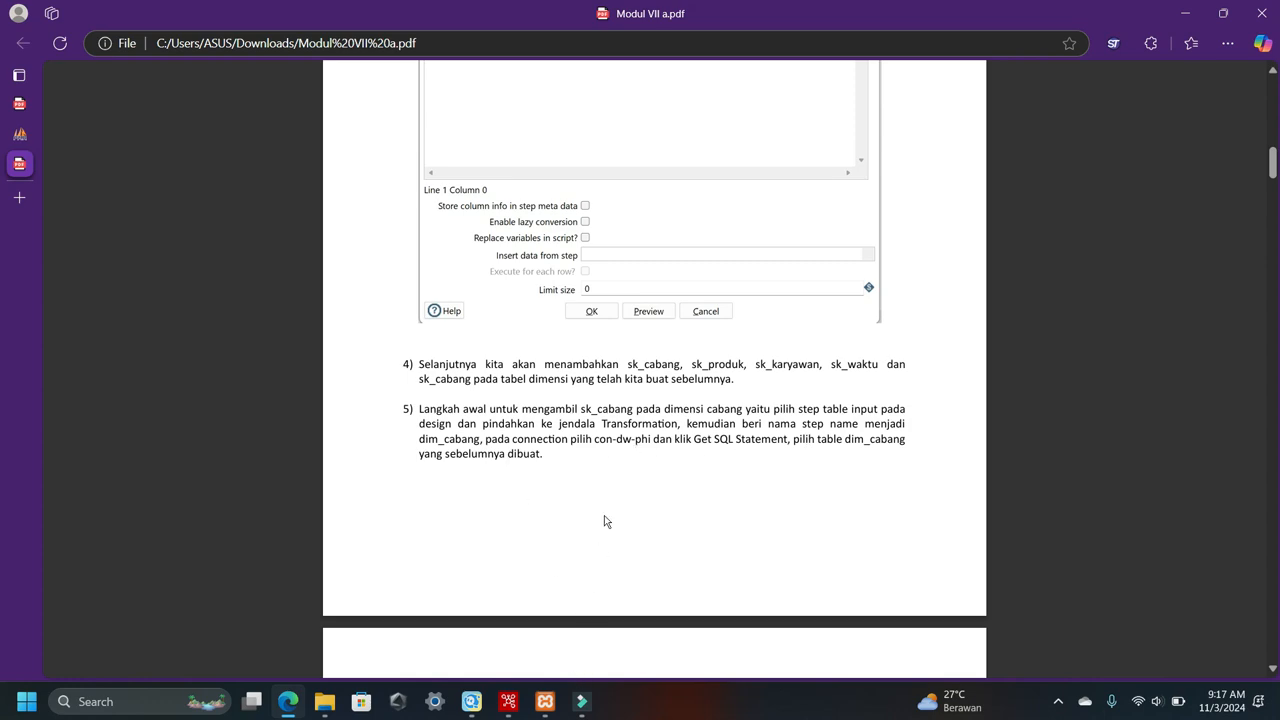
{"action": "scroll", "coordinate": [604, 515], "scroll_direction": "down", "scroll_amount": 5}
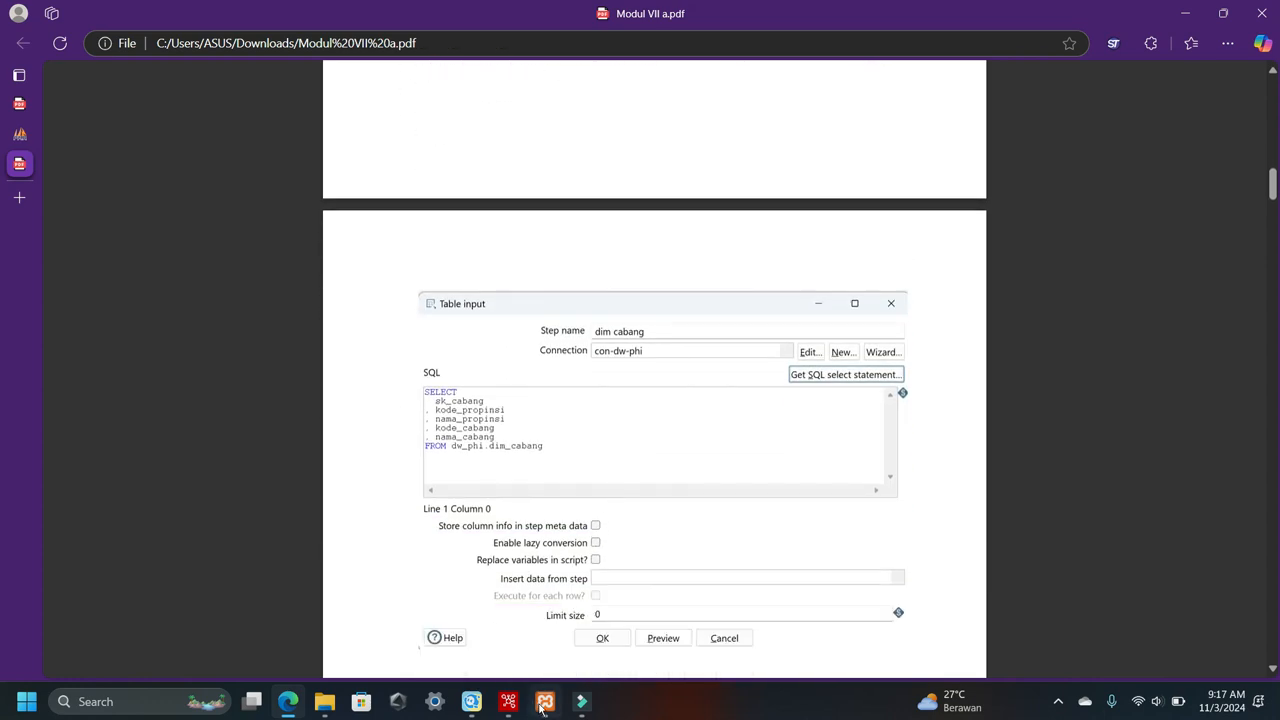
{"action": "left_click", "coordinate": [544, 701]}
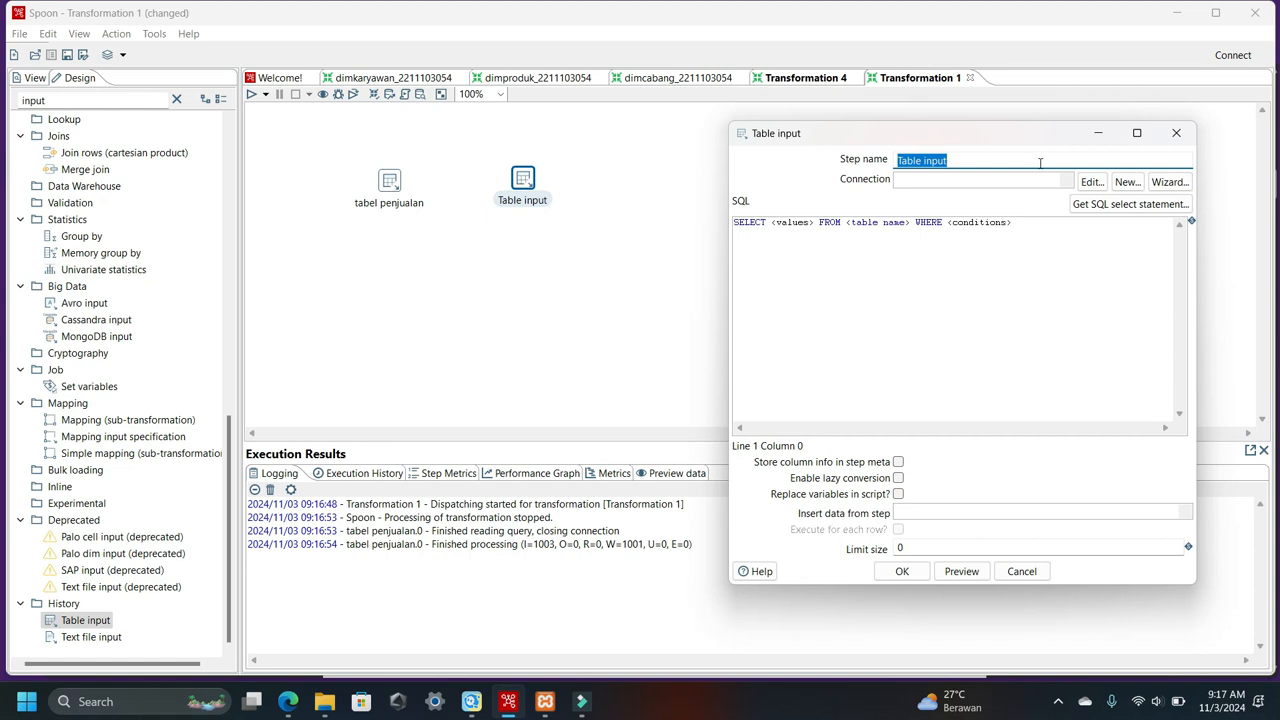
- Name the new Table input step "dim cabang" as in the module and set its connection to con-dwi-phi
{"action": "type", "text": "dim-cabang"}
{"action": "left_click", "coordinate": [288, 704]}
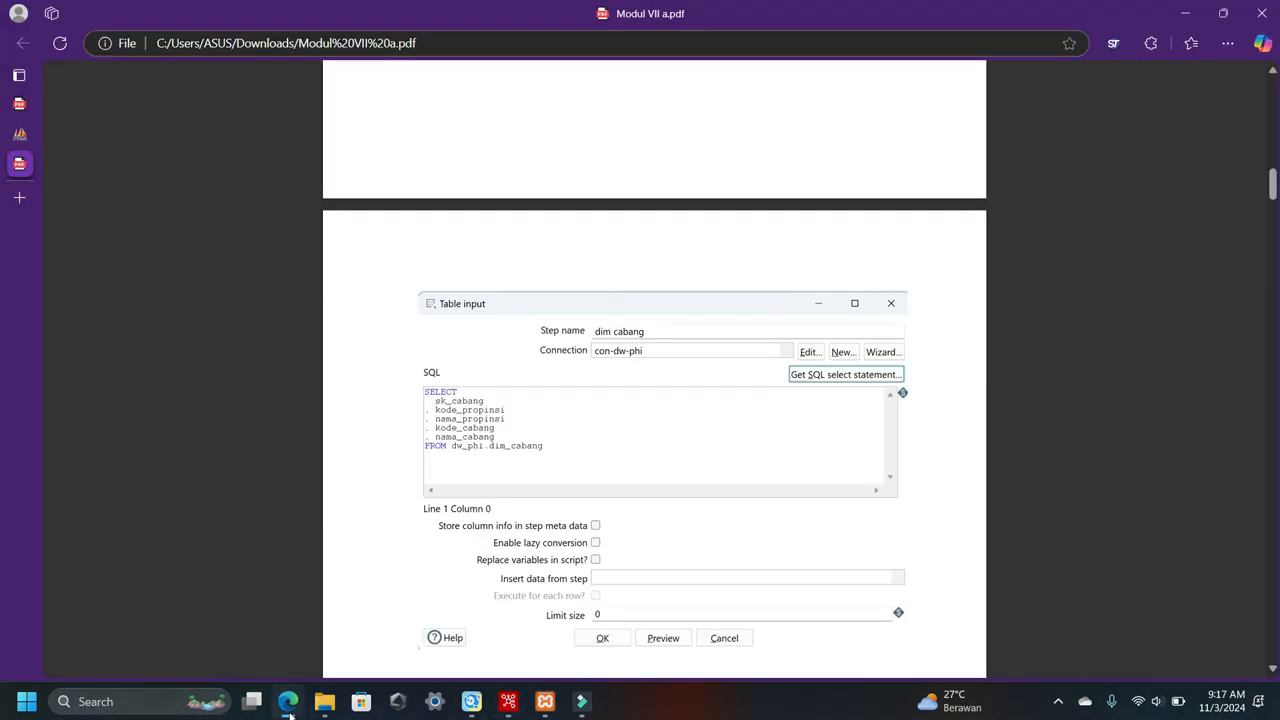
{"action": "left_click", "coordinate": [289, 708]}
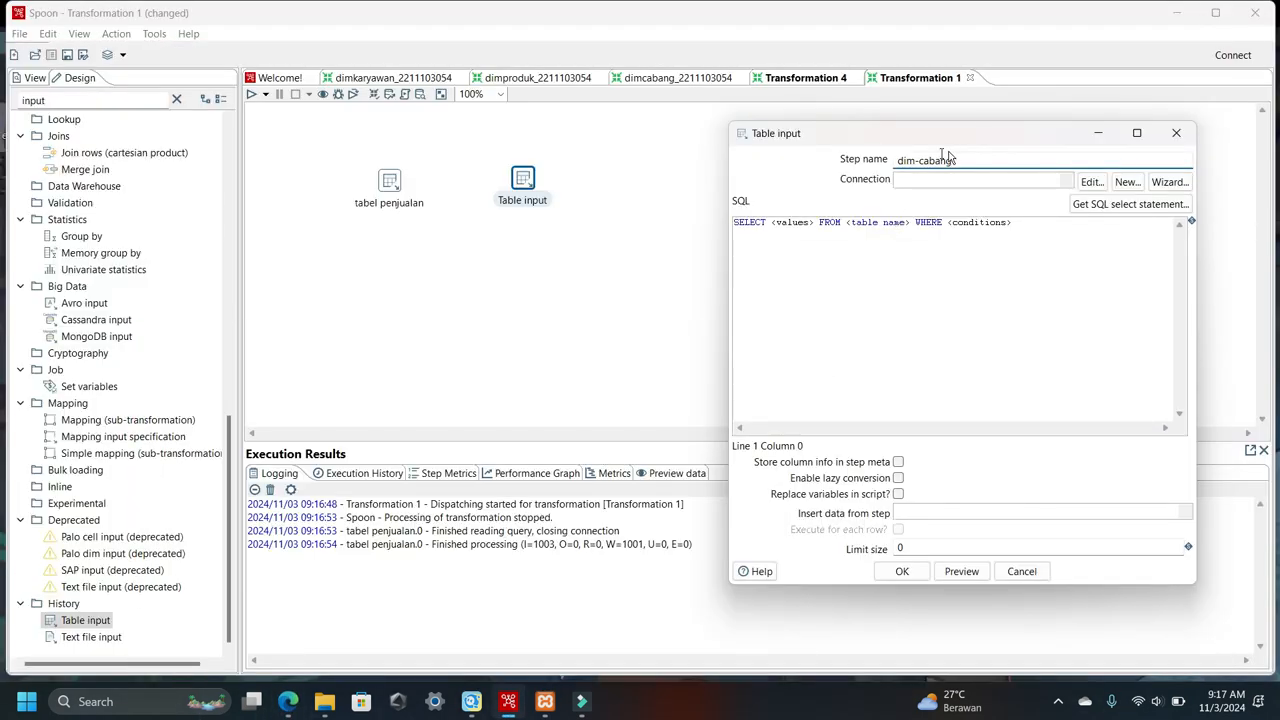
{"action": "left_click", "coordinate": [923, 160]}
{"action": "key", "text": "BackSpace"}
{"action": "left_click", "coordinate": [1066, 182]}
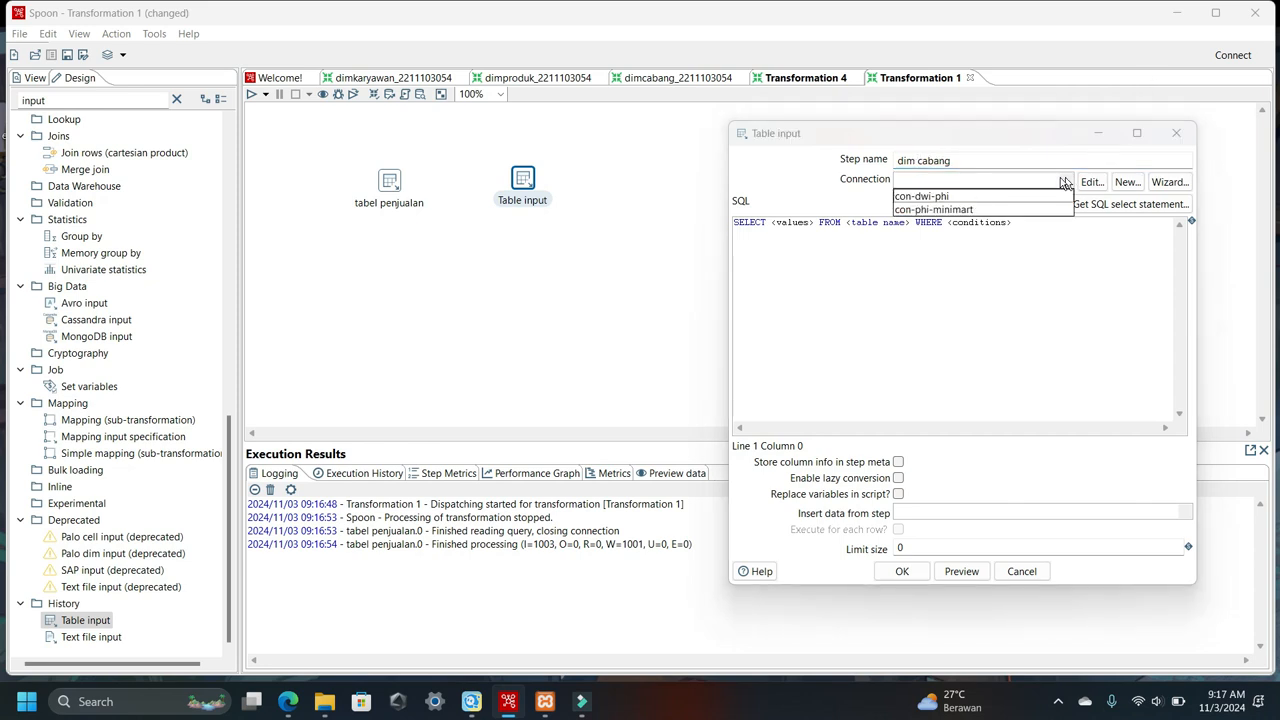
{"action": "left_click", "coordinate": [938, 193]}
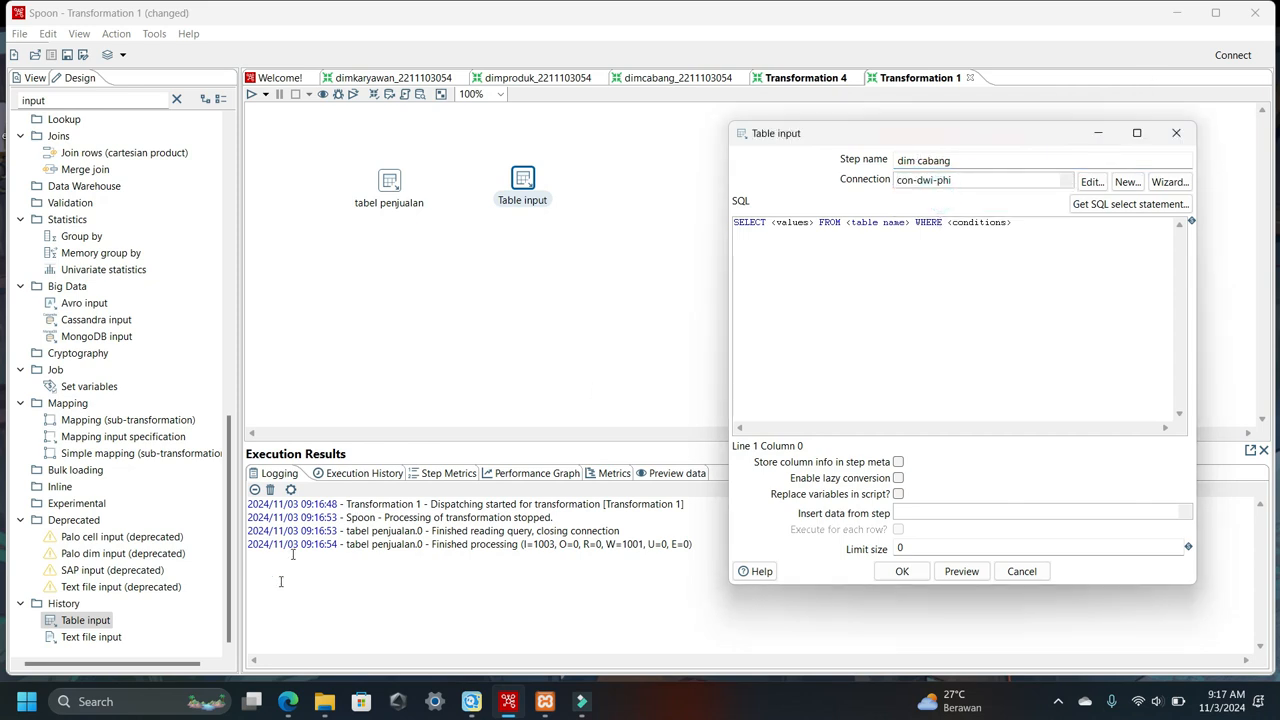
- Generate the dim cabang step's SQL select statement from the dim_cabang table, including the field names, and save the step settings
{"action": "left_click", "coordinate": [1128, 204]}
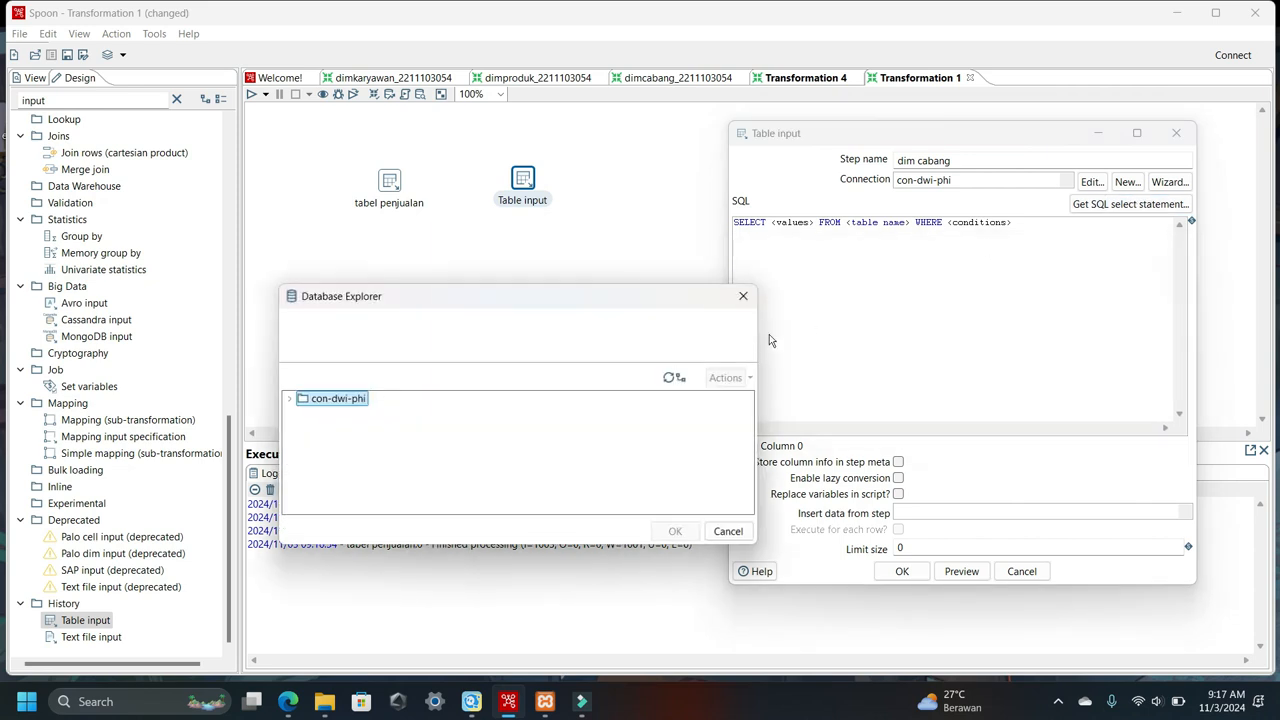
{"action": "left_click", "coordinate": [289, 399]}
{"action": "left_click", "coordinate": [304, 430]}
{"action": "scroll", "coordinate": [423, 434], "scroll_direction": "down", "scroll_amount": 3}
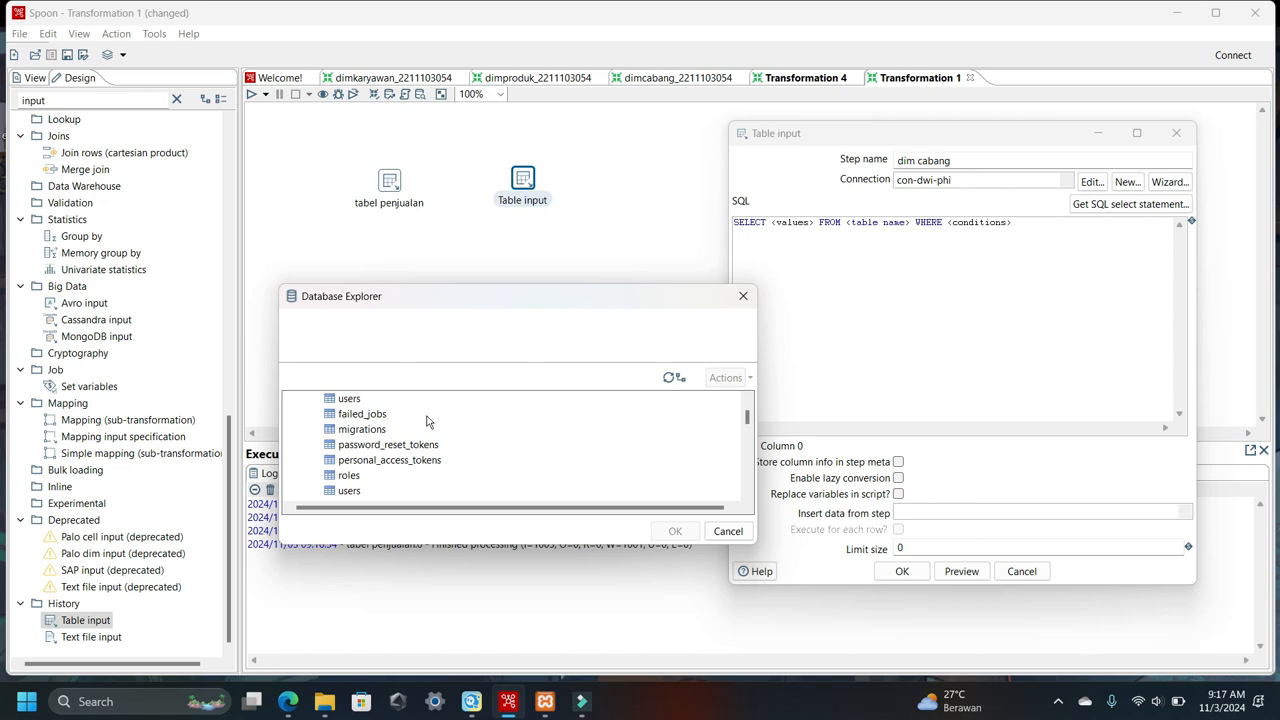
{"action": "scroll", "coordinate": [426, 421], "scroll_direction": "down", "scroll_amount": 5}
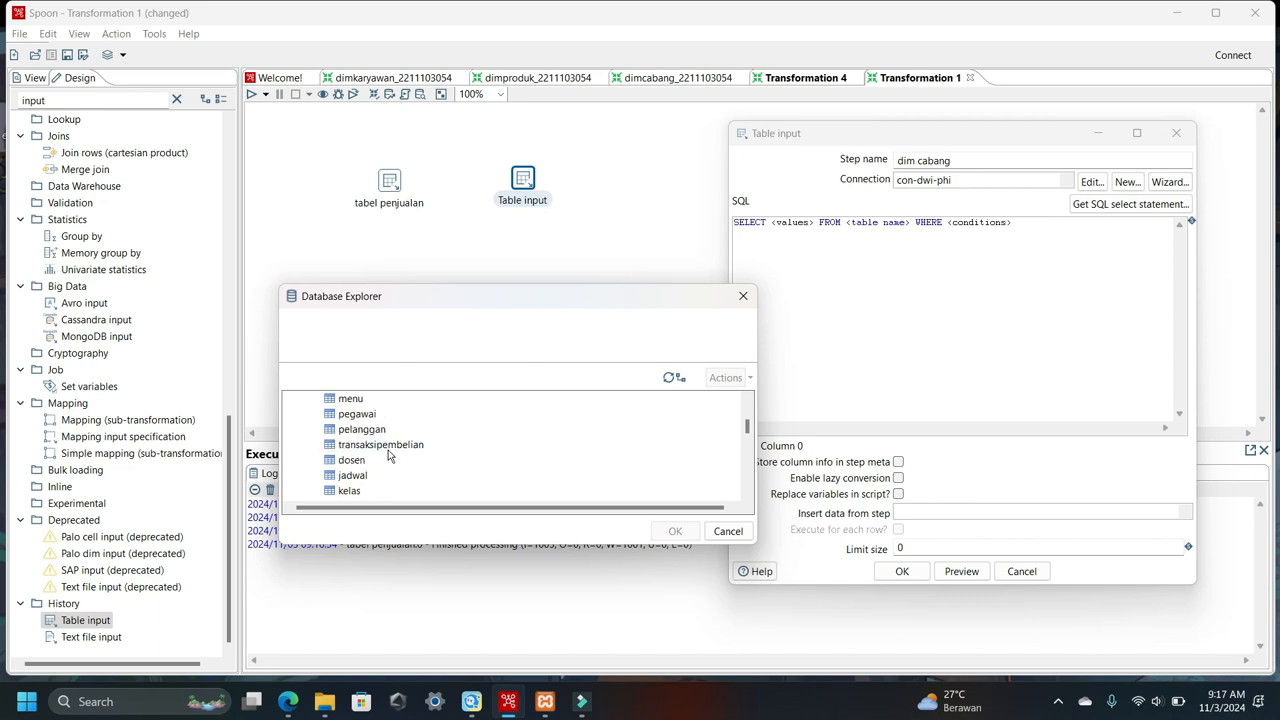
{"action": "scroll", "coordinate": [390, 456], "scroll_direction": "down", "scroll_amount": 1}
{"action": "scroll", "coordinate": [390, 456], "scroll_direction": "down", "scroll_amount": 3}
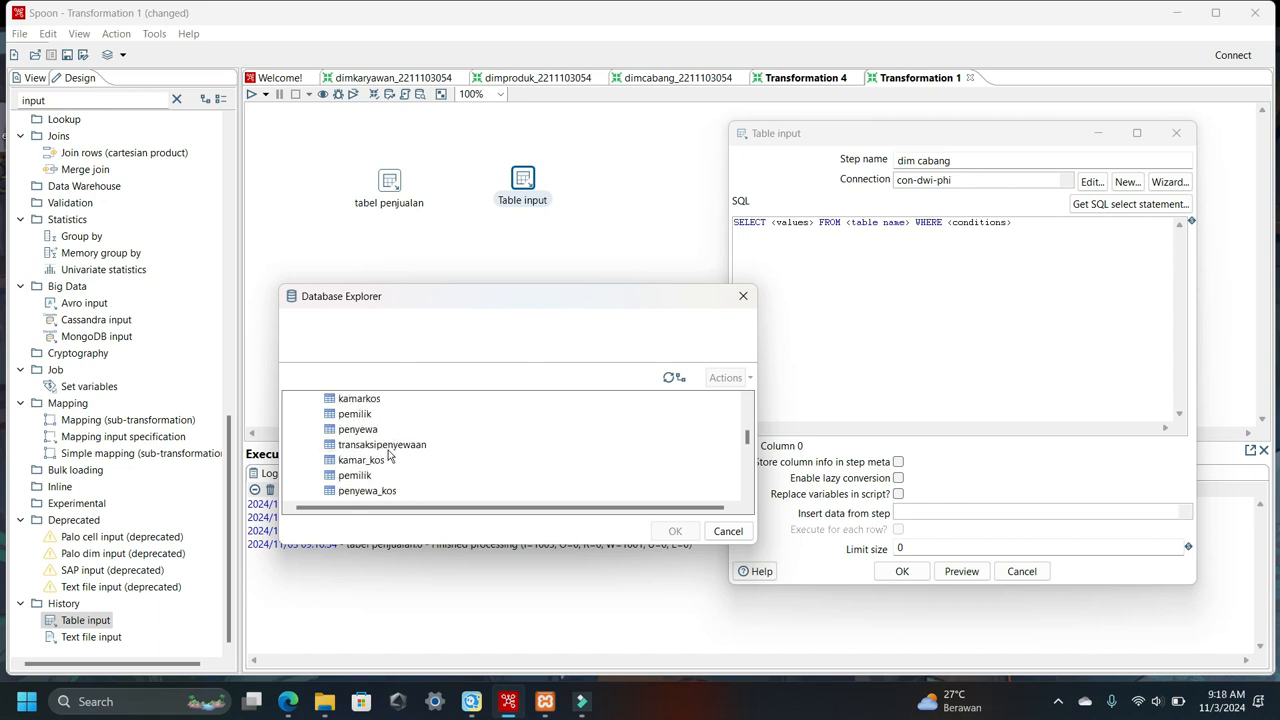
{"action": "scroll", "coordinate": [390, 456], "scroll_direction": "down", "scroll_amount": 2}
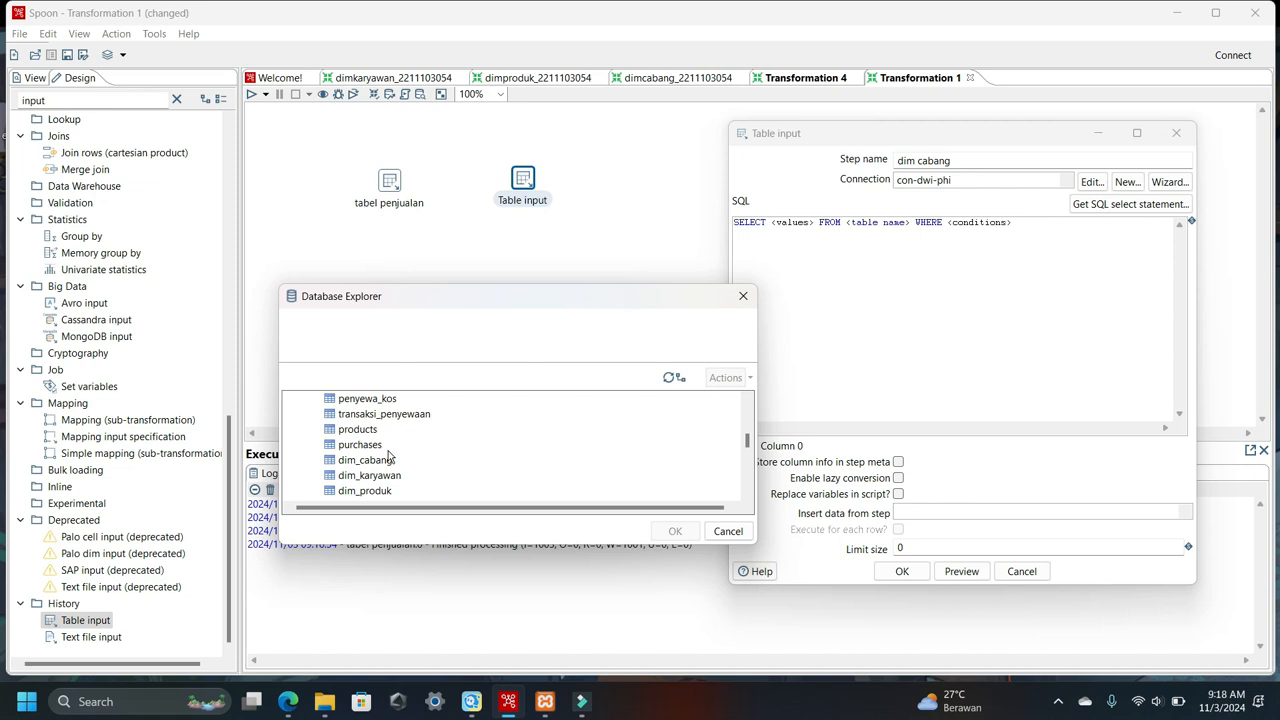
{"action": "left_click", "coordinate": [366, 461]}
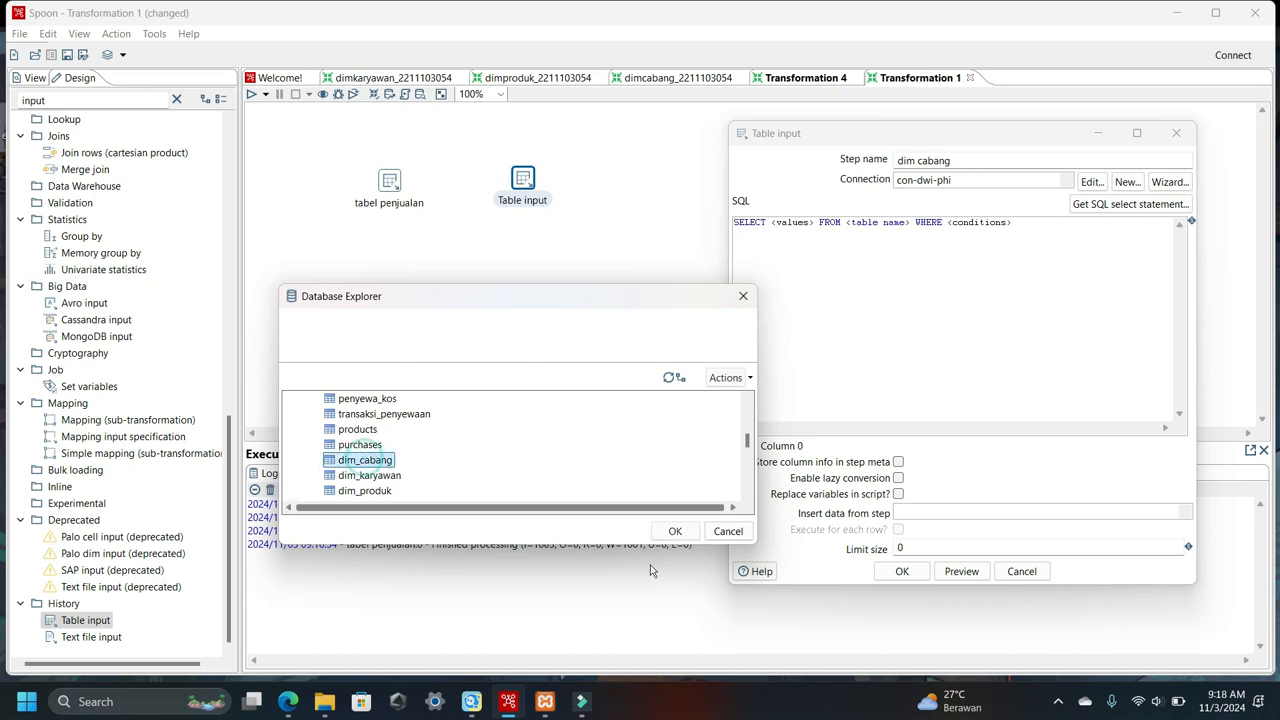
{"action": "left_click", "coordinate": [676, 532]}
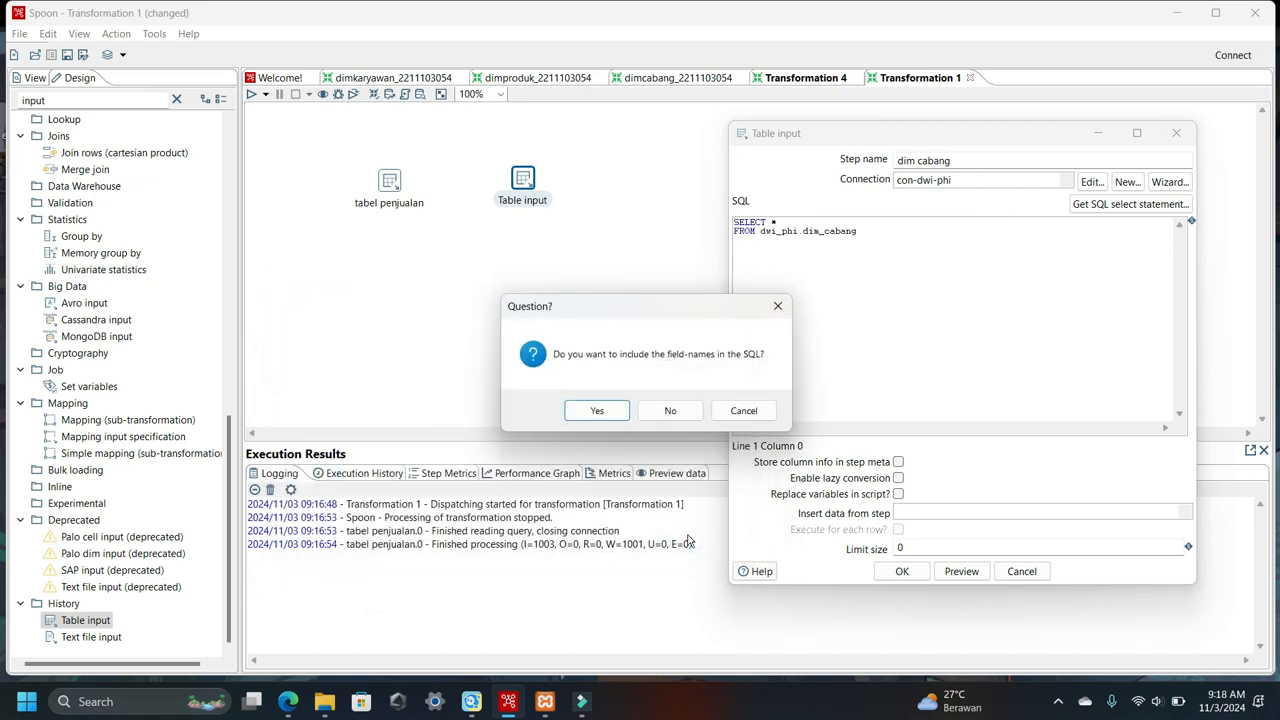
{"action": "left_click", "coordinate": [626, 409]}
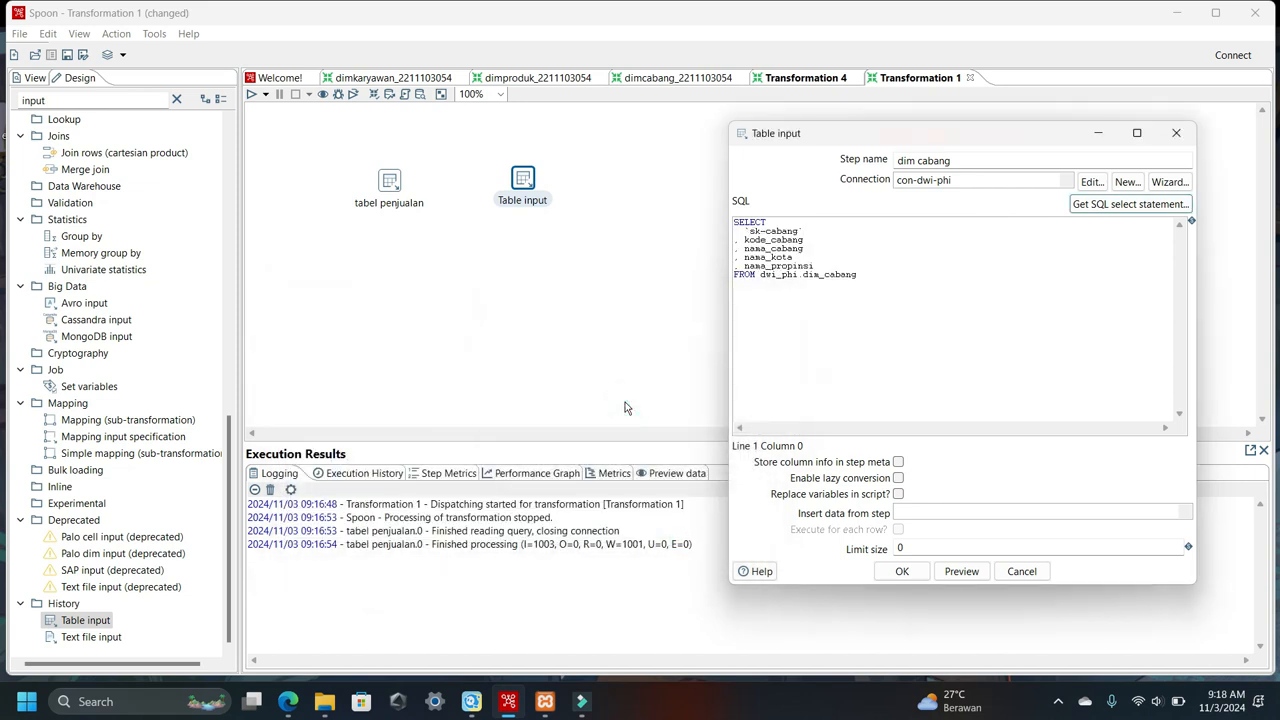
{"action": "left_click", "coordinate": [897, 571]}
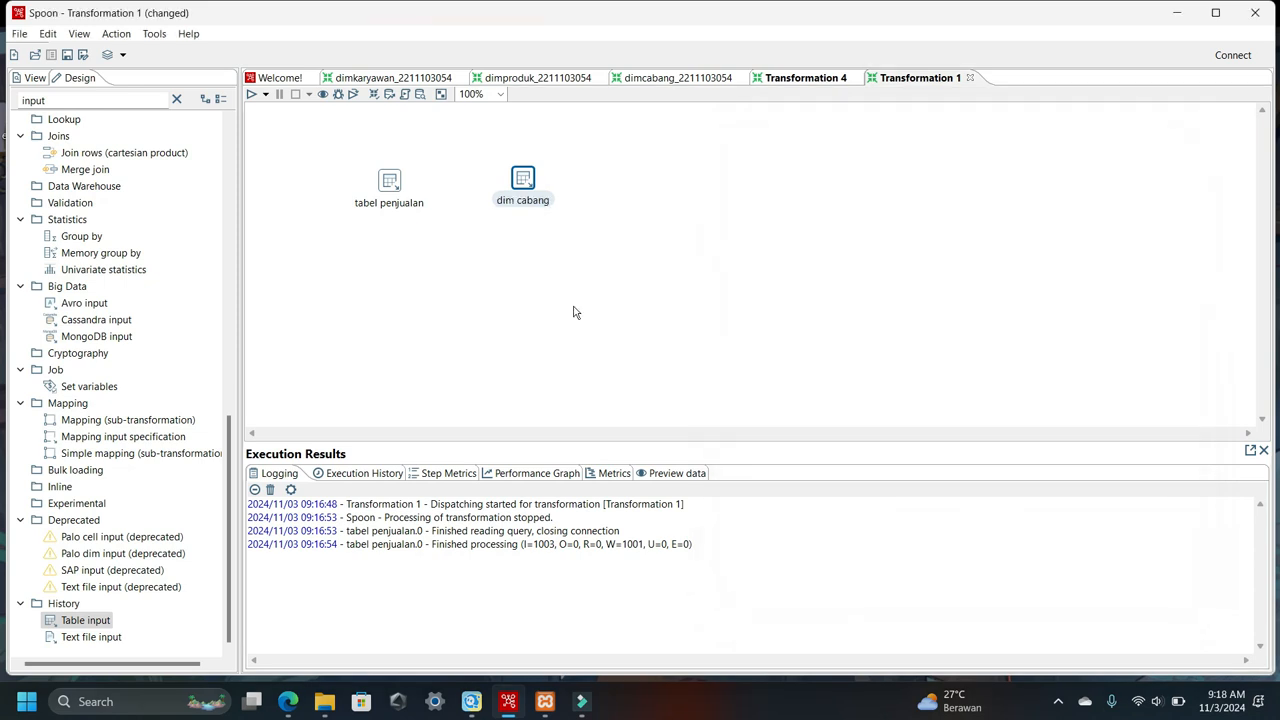
- Preview the rows of the dim cabang step with a quick launch, look through them, and close the preview
{"action": "right_click", "coordinate": [518, 200]}
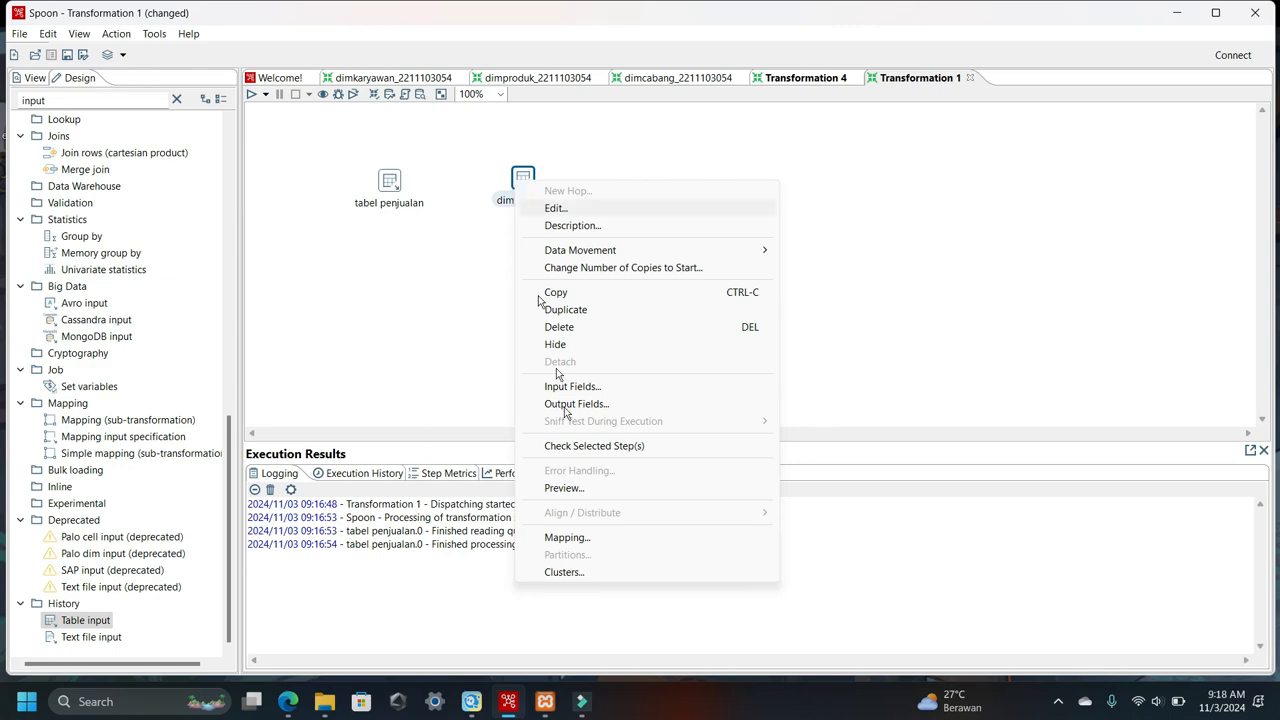
{"action": "left_click", "coordinate": [589, 490]}
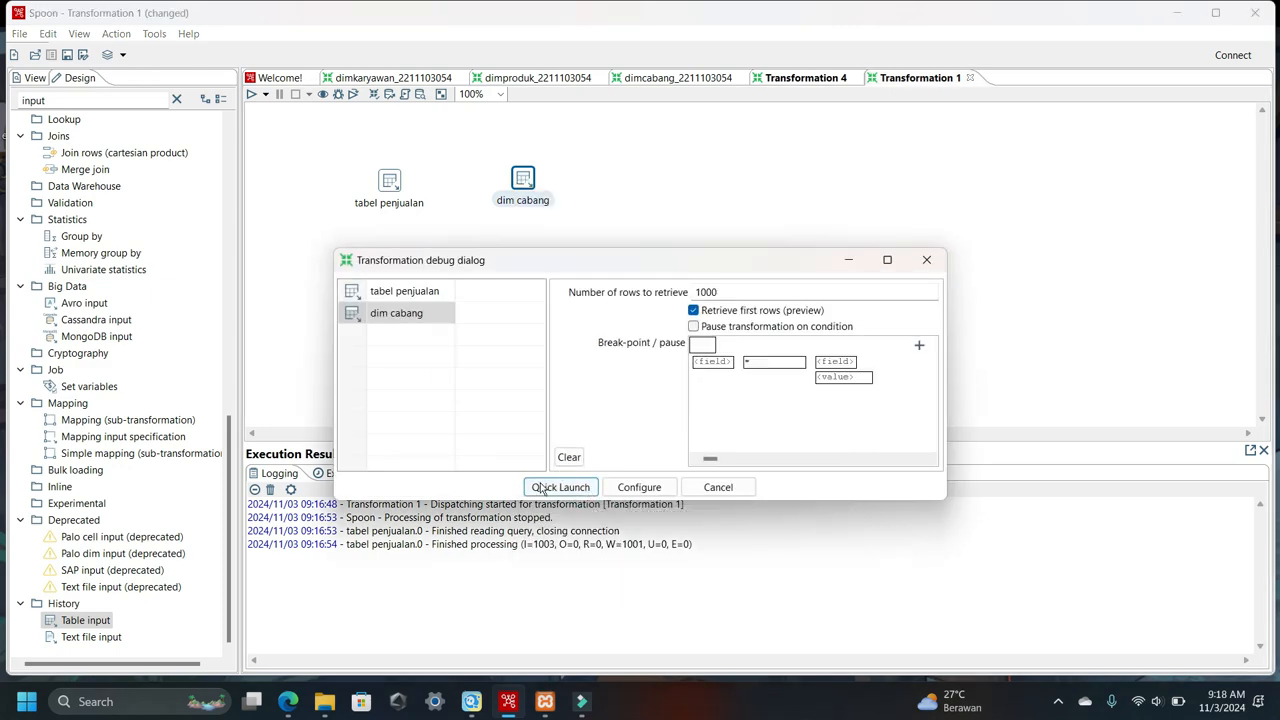
{"action": "left_click", "coordinate": [541, 488]}
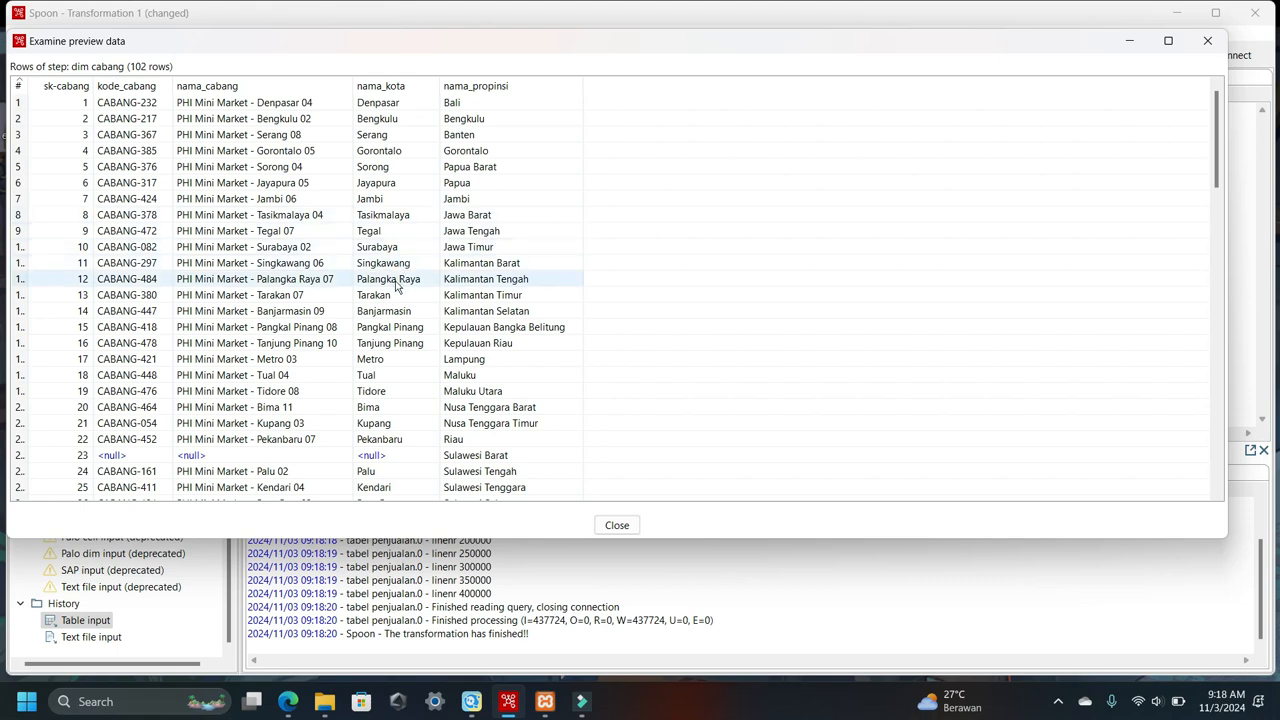
{"action": "scroll", "coordinate": [397, 287], "scroll_direction": "down", "scroll_amount": 5}
{"action": "left_click", "coordinate": [617, 525]}
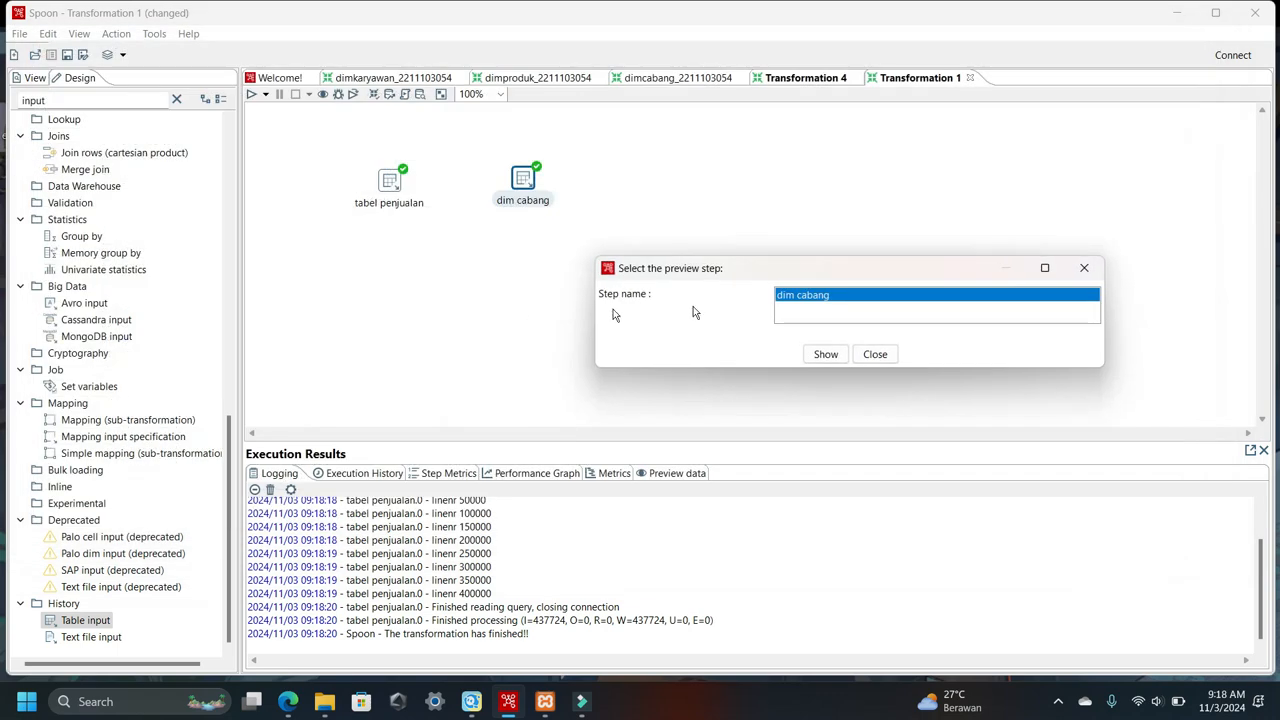
{"action": "left_click", "coordinate": [874, 354]}
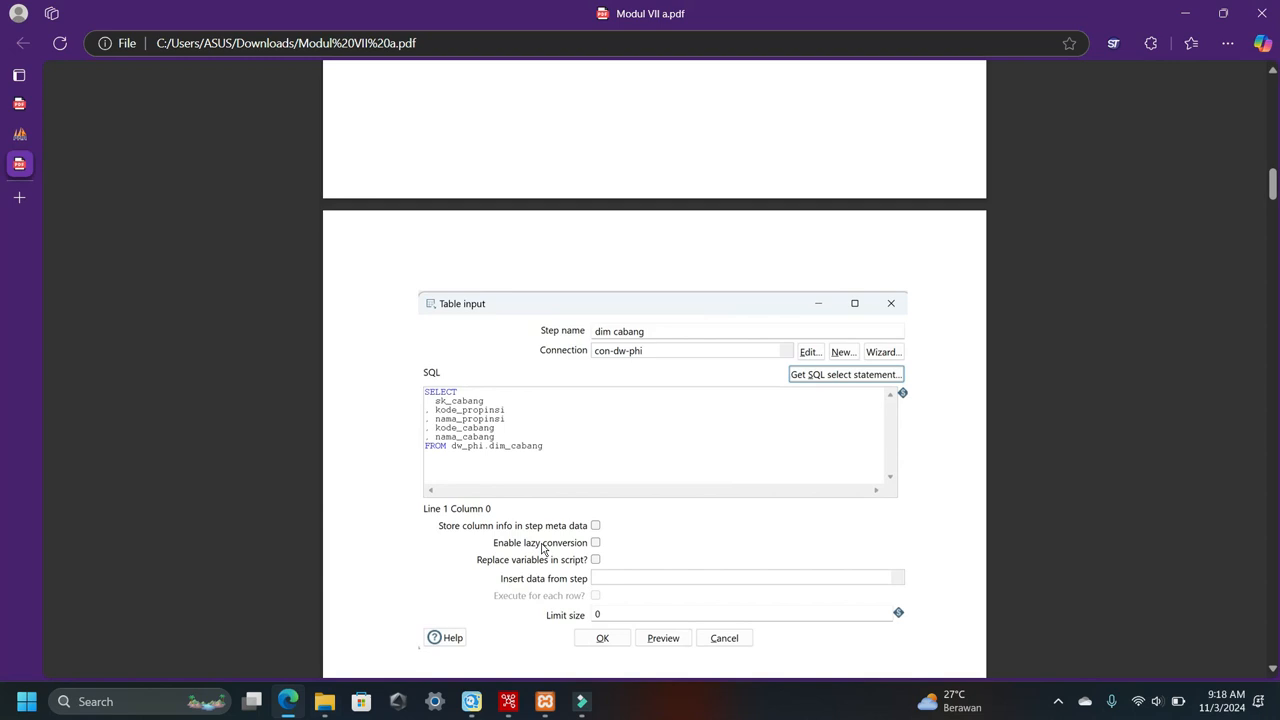
- Read steps 6 and 7 of Modul VII a.pdf on joining the table inputs with a Stream lookup and its settings, and return to Spoon
{"action": "left_click", "coordinate": [287, 701]}
{"action": "scroll", "coordinate": [846, 365], "scroll_direction": "down", "scroll_amount": 5}
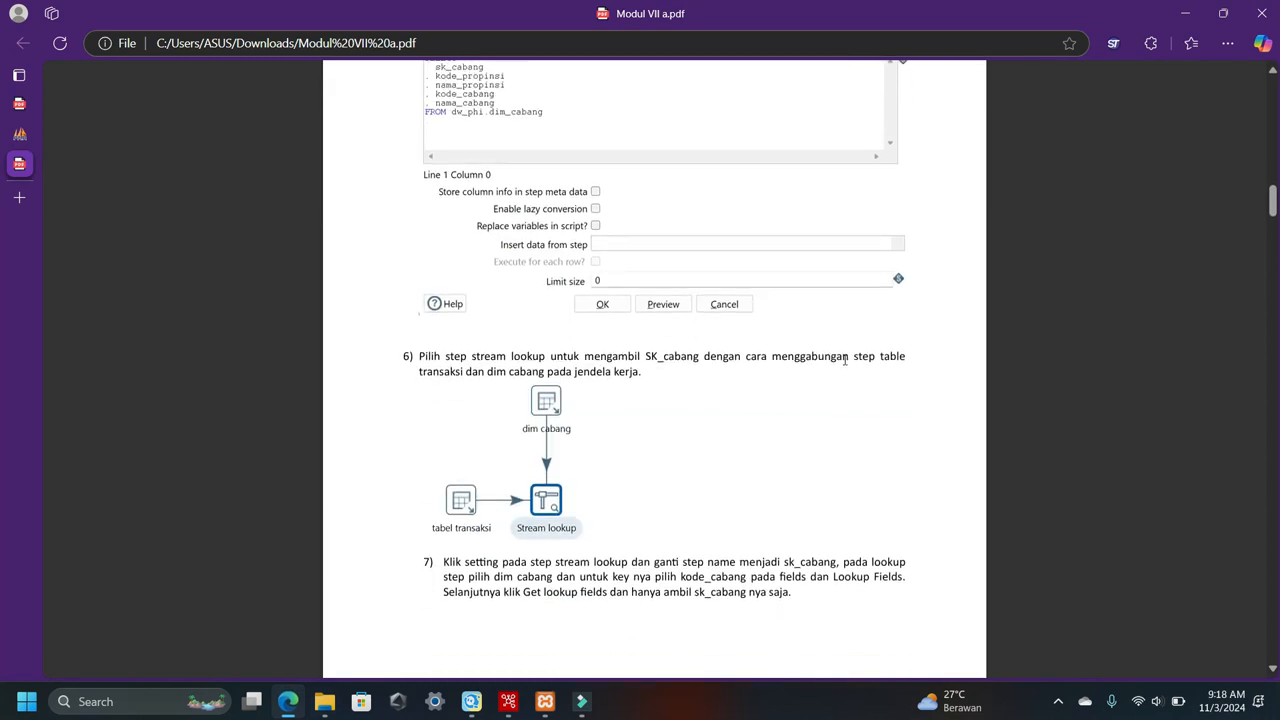
{"action": "scroll", "coordinate": [845, 361], "scroll_direction": "down", "scroll_amount": 2}
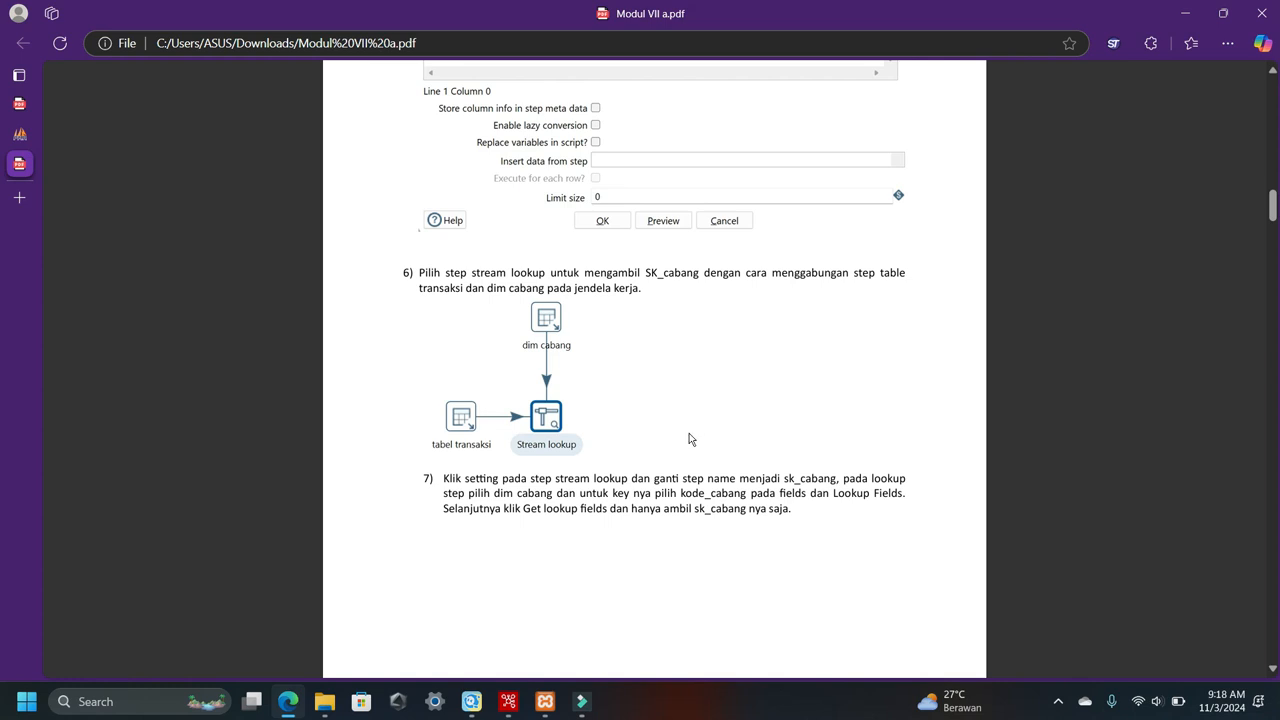
{"action": "left_click", "coordinate": [509, 702]}
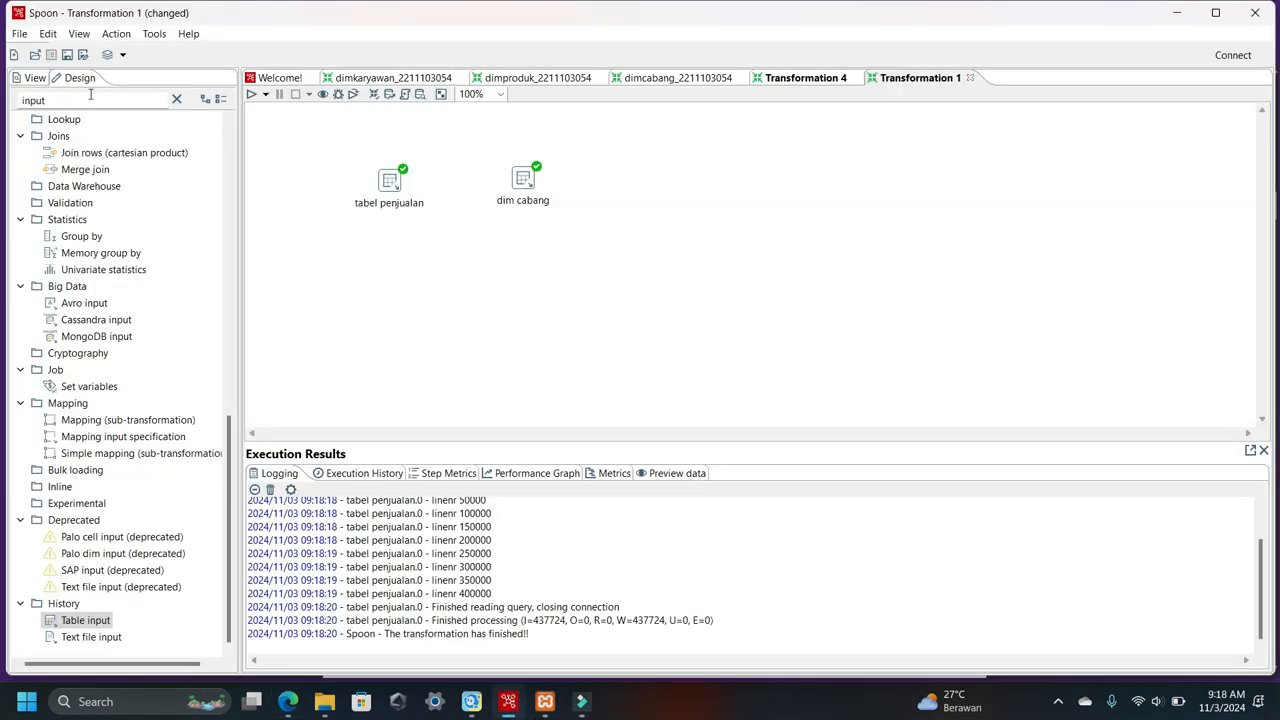
- Filter the available design steps by "look" and pick Stream lookup for the transformation
{"action": "double_click", "coordinate": [90, 97]}
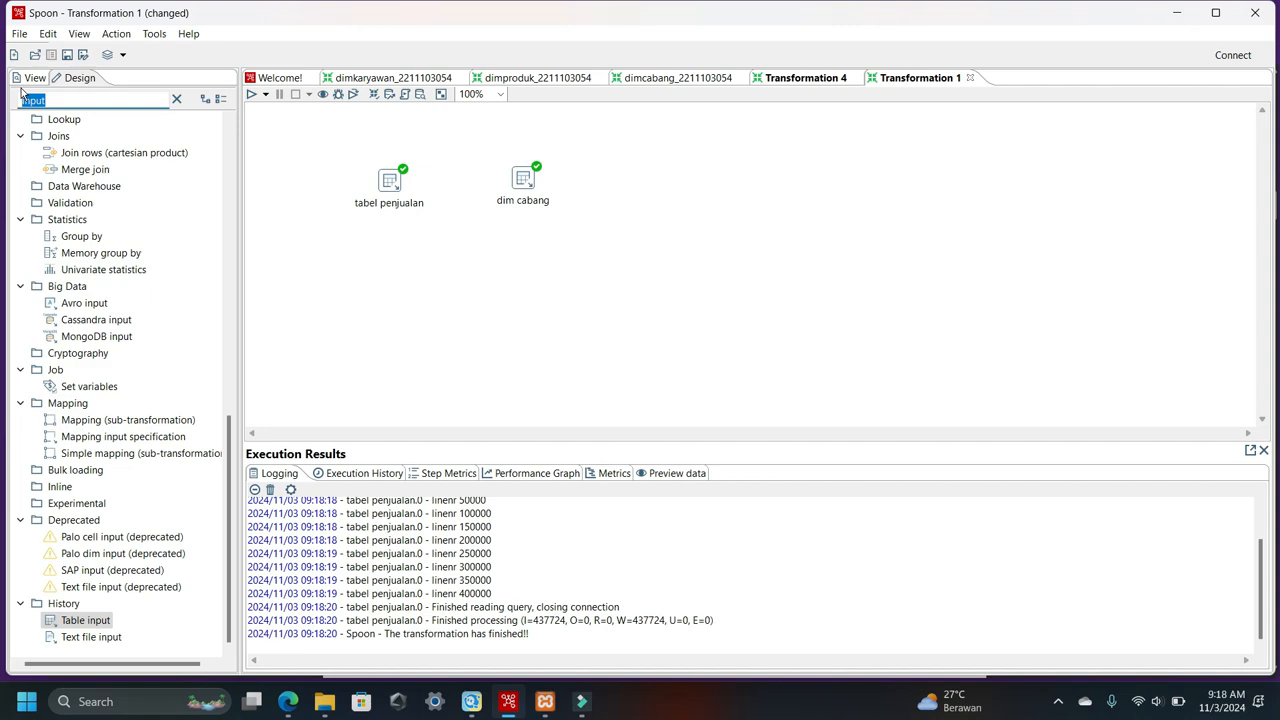
{"action": "type", "text": "look"}
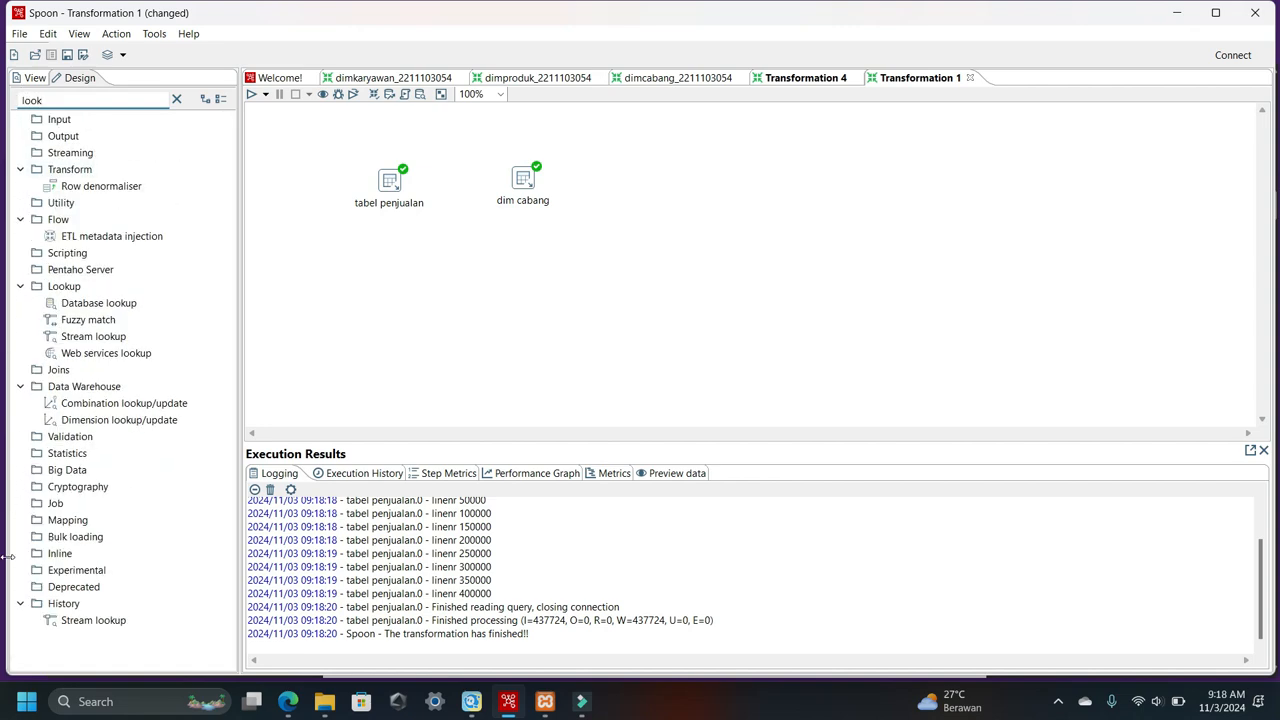
{"action": "left_click", "coordinate": [90, 621]}
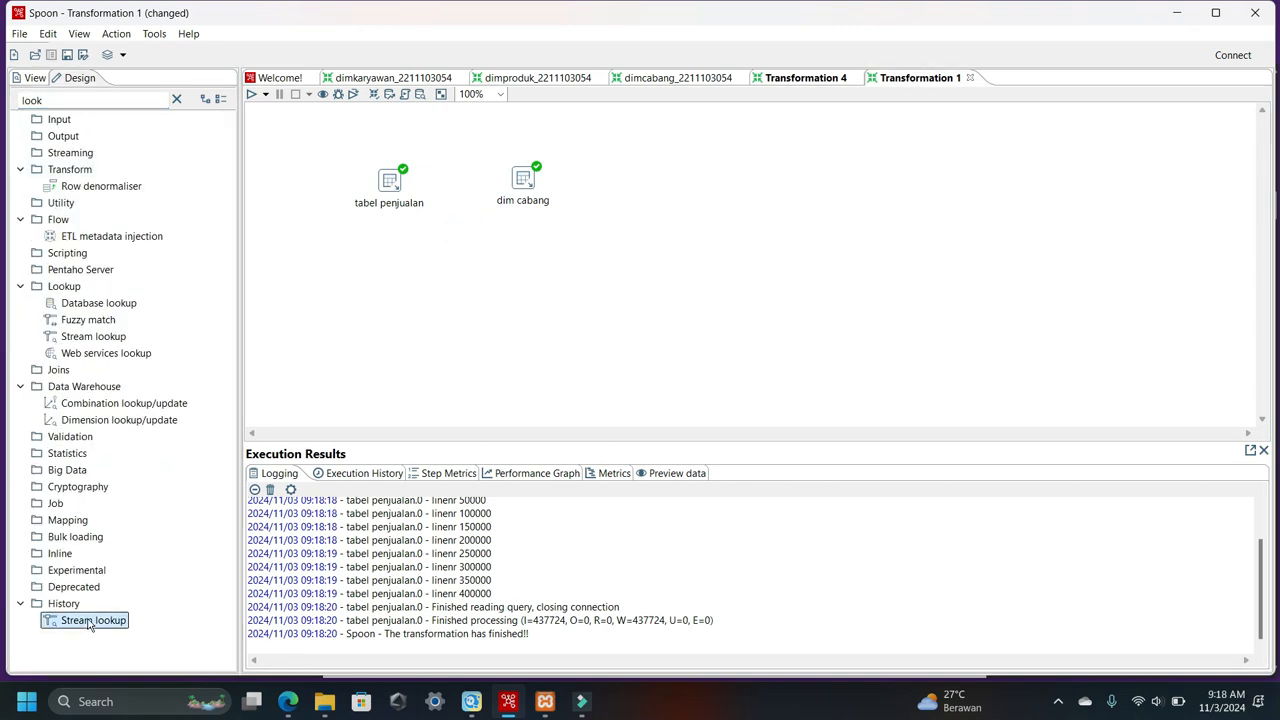
- Add a Stream lookup step below the two table inputs and connect both dim cabang and tabel penjualan to it
{"action": "double_click", "coordinate": [90, 621]}
{"action": "left_click_drag", "start_coordinate": [658, 180], "coordinate": [486, 261]}
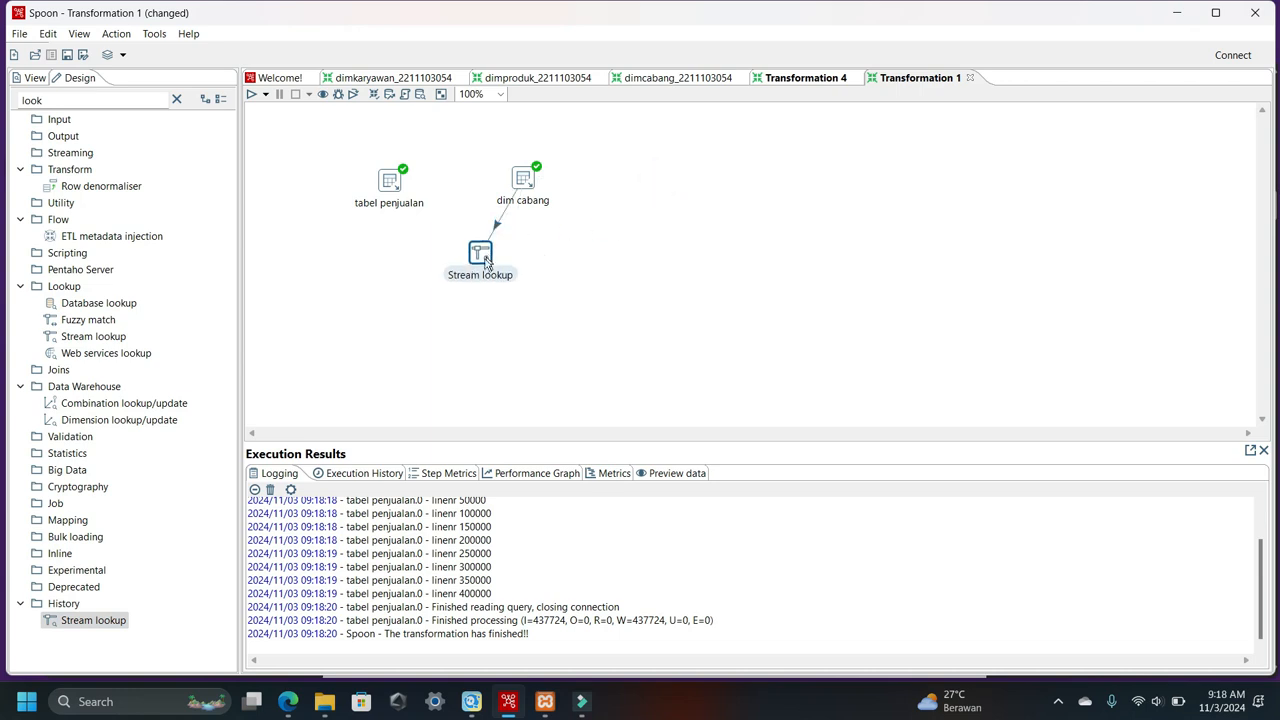
{"action": "mouse_move", "coordinate": [395, 190]}
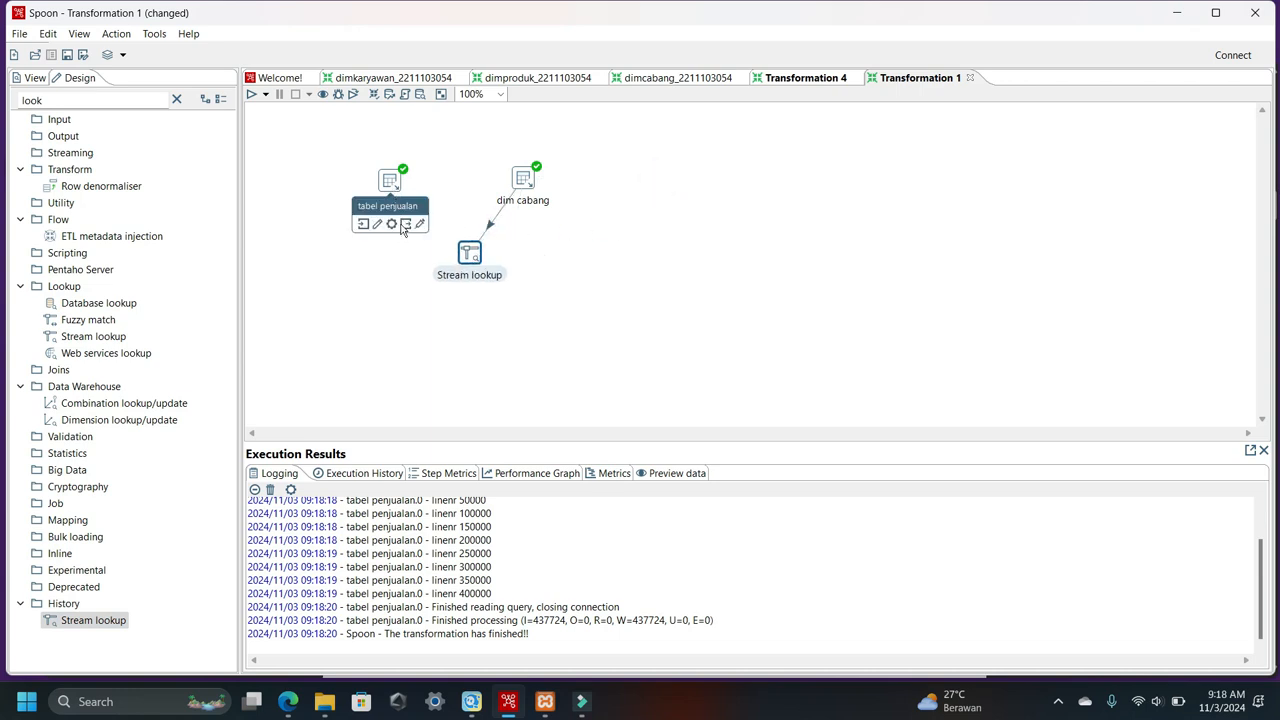
{"action": "left_click_drag", "start_coordinate": [404, 226], "coordinate": [470, 253]}
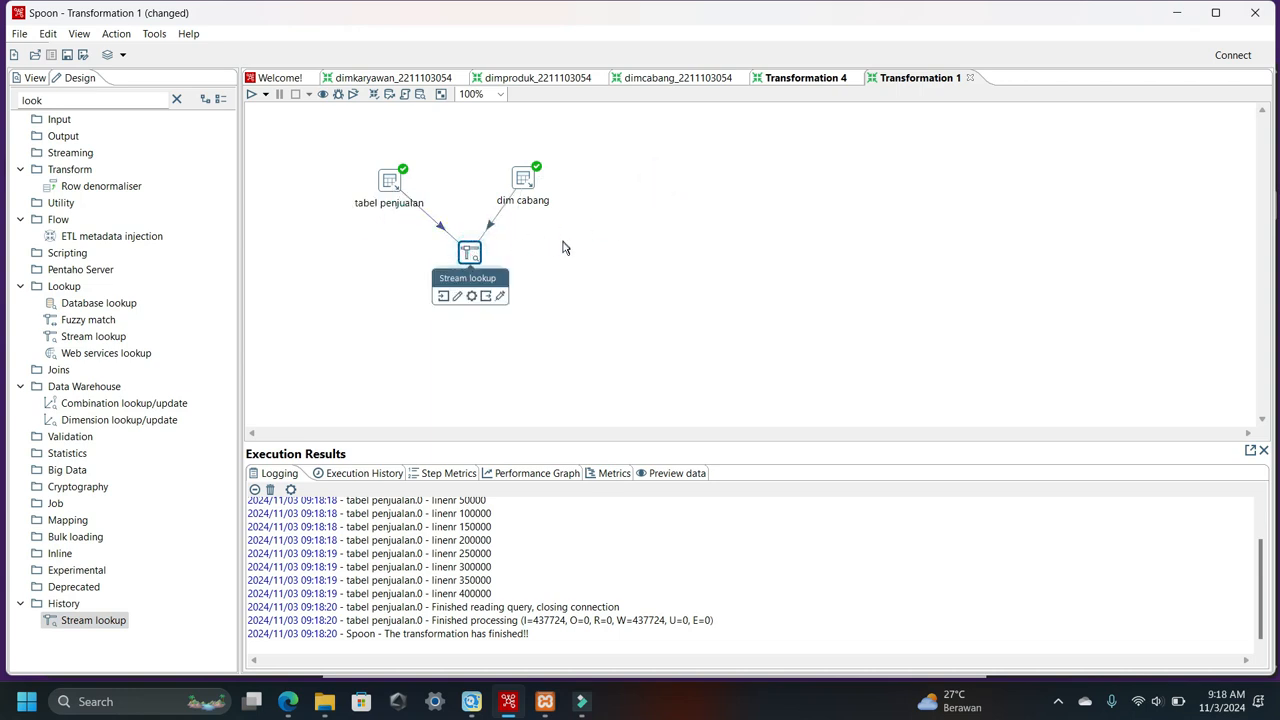
- Following instruction 7 of the module PDF in the browser, name the Stream lookup step sk_cabang and set its lookup step to dim cabang
{"action": "left_click", "coordinate": [293, 692]}
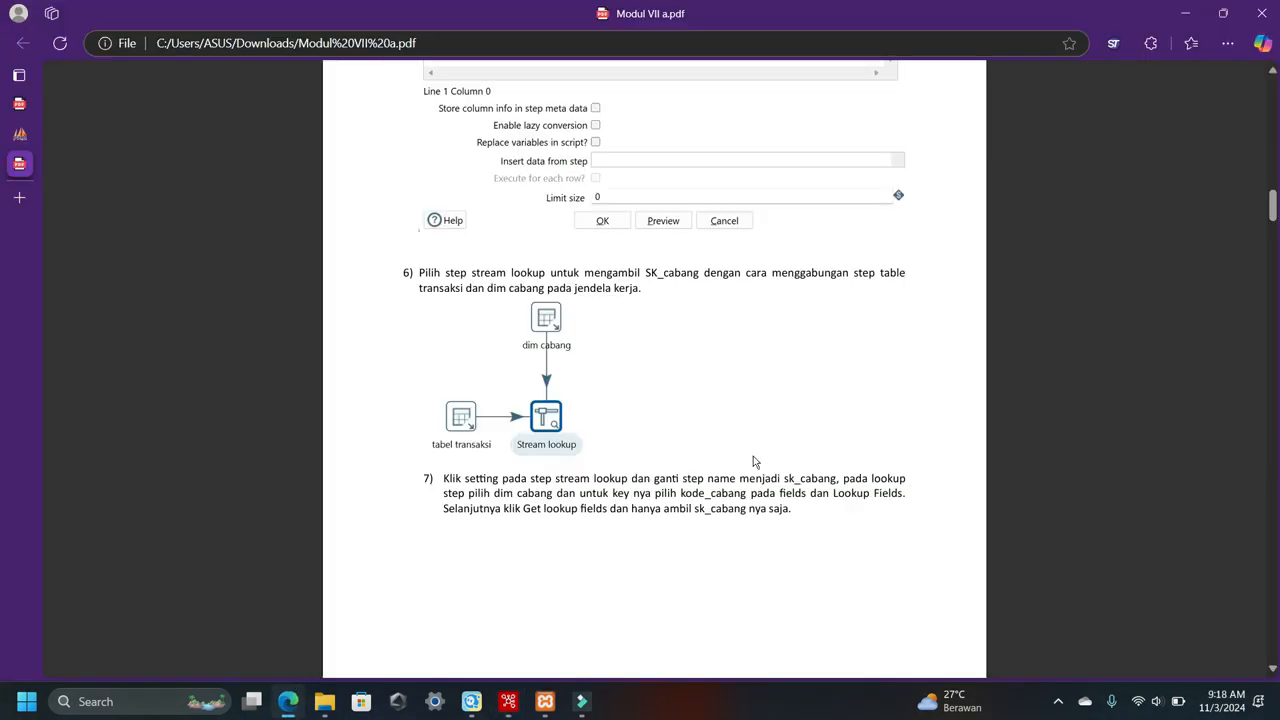
{"action": "scroll", "coordinate": [752, 464], "scroll_direction": "down", "scroll_amount": 3}
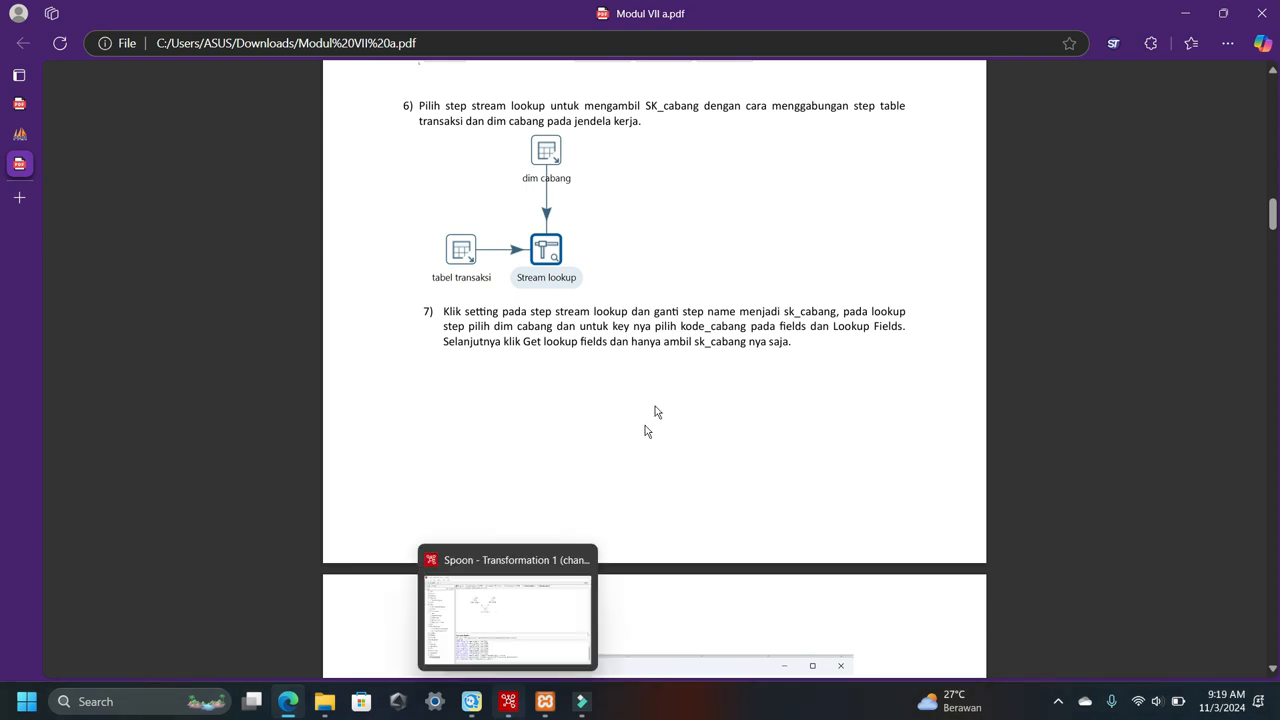
{"action": "left_click", "coordinate": [512, 702]}
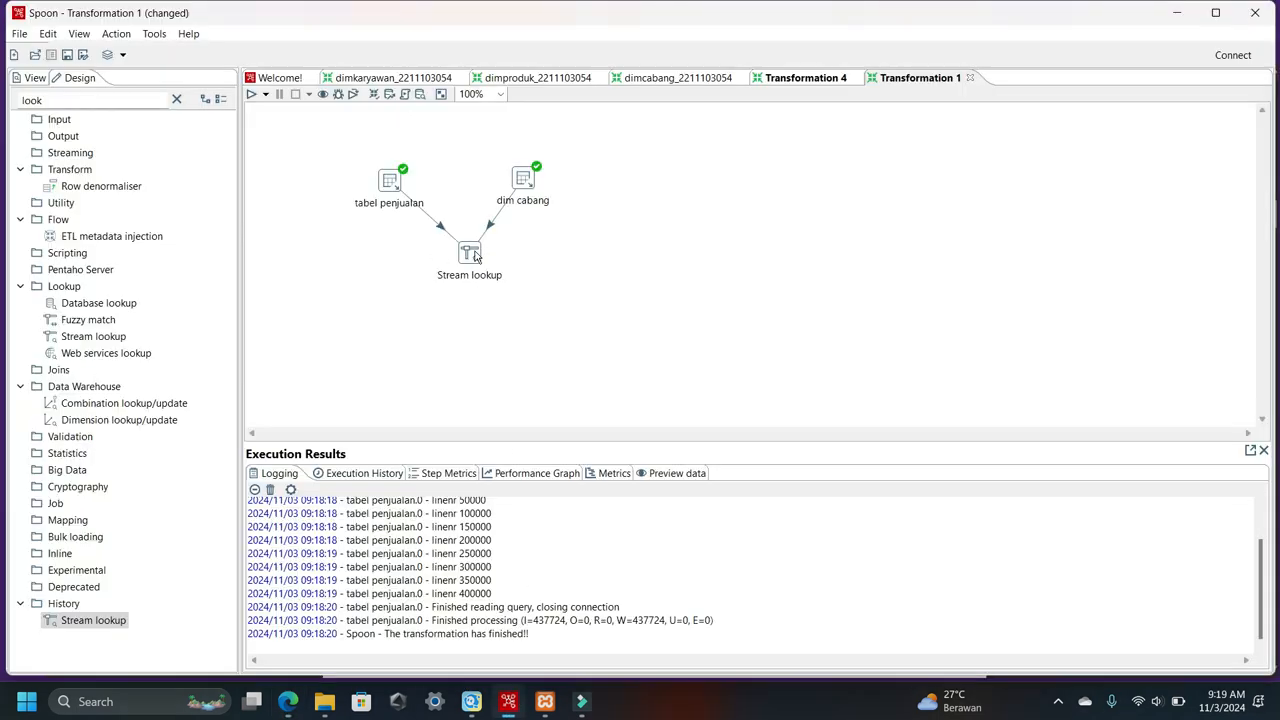
{"action": "left_click", "coordinate": [288, 700]}
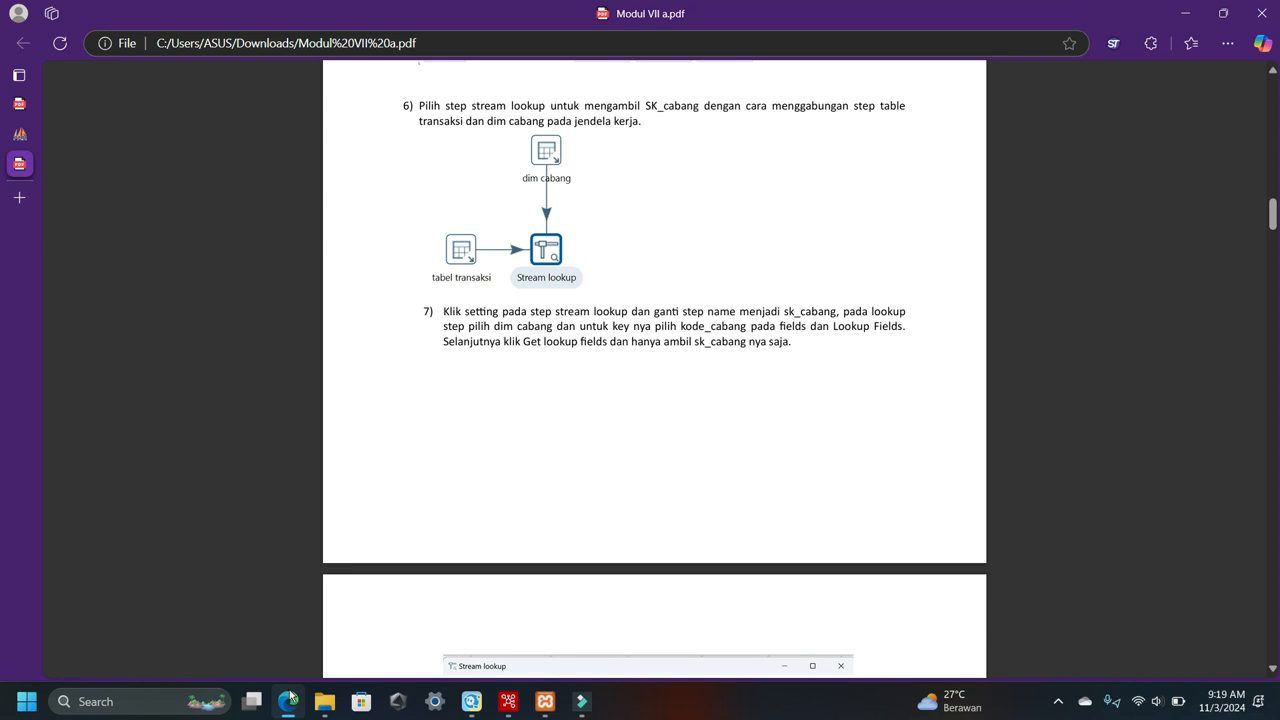
{"action": "left_click", "coordinate": [508, 701]}
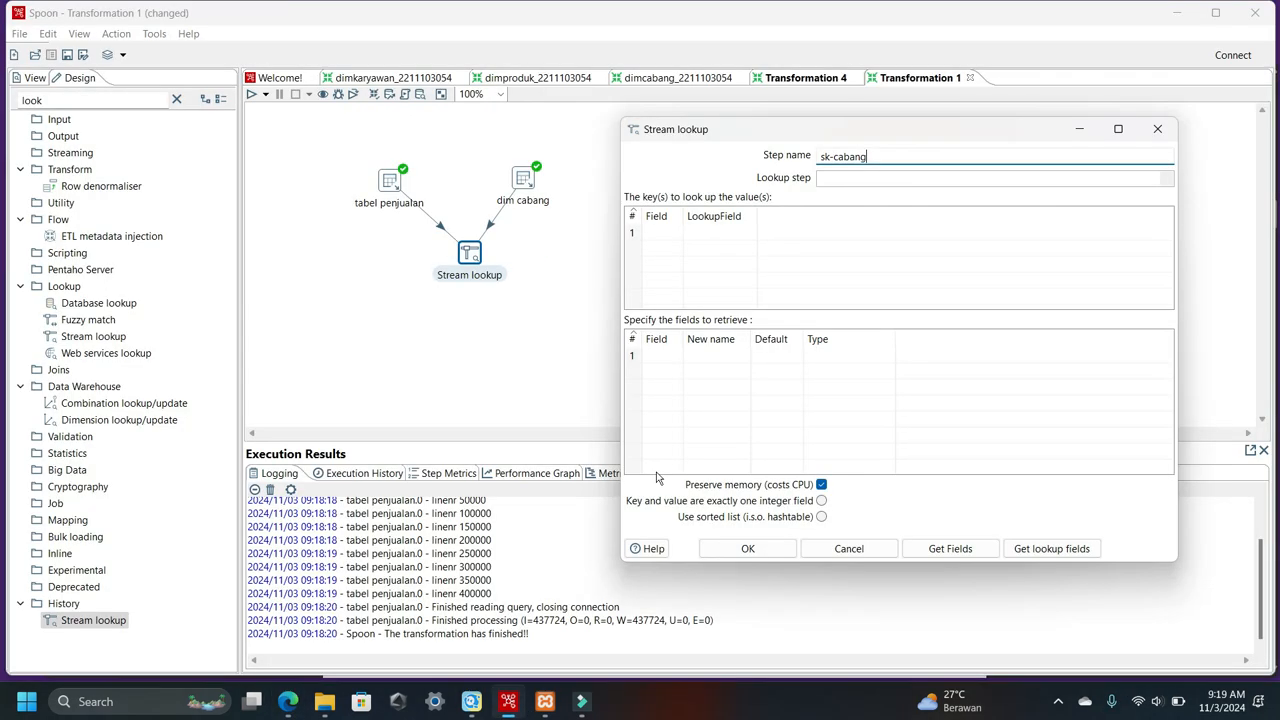
{"action": "left_click", "coordinate": [835, 155]}
{"action": "key", "text": "BackSpace"}
{"action": "type", "text": "_"}
{"action": "left_click", "coordinate": [1165, 180]}
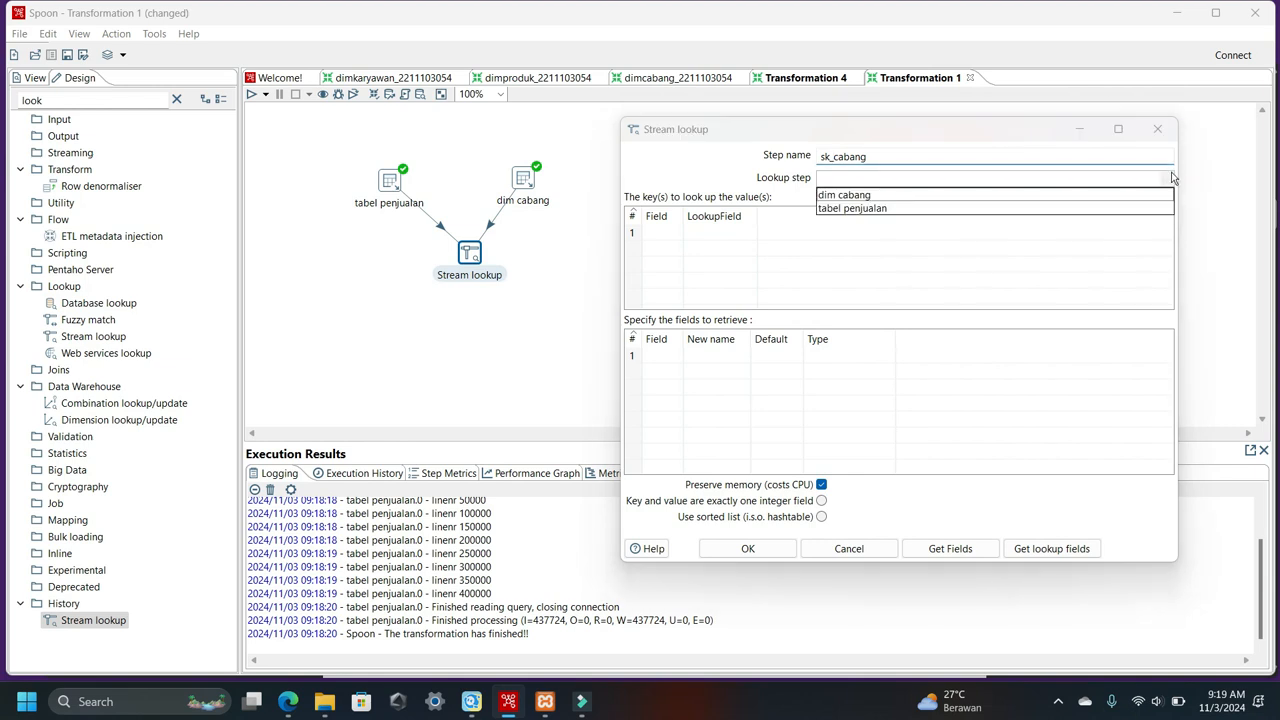
{"action": "left_click", "coordinate": [872, 197]}
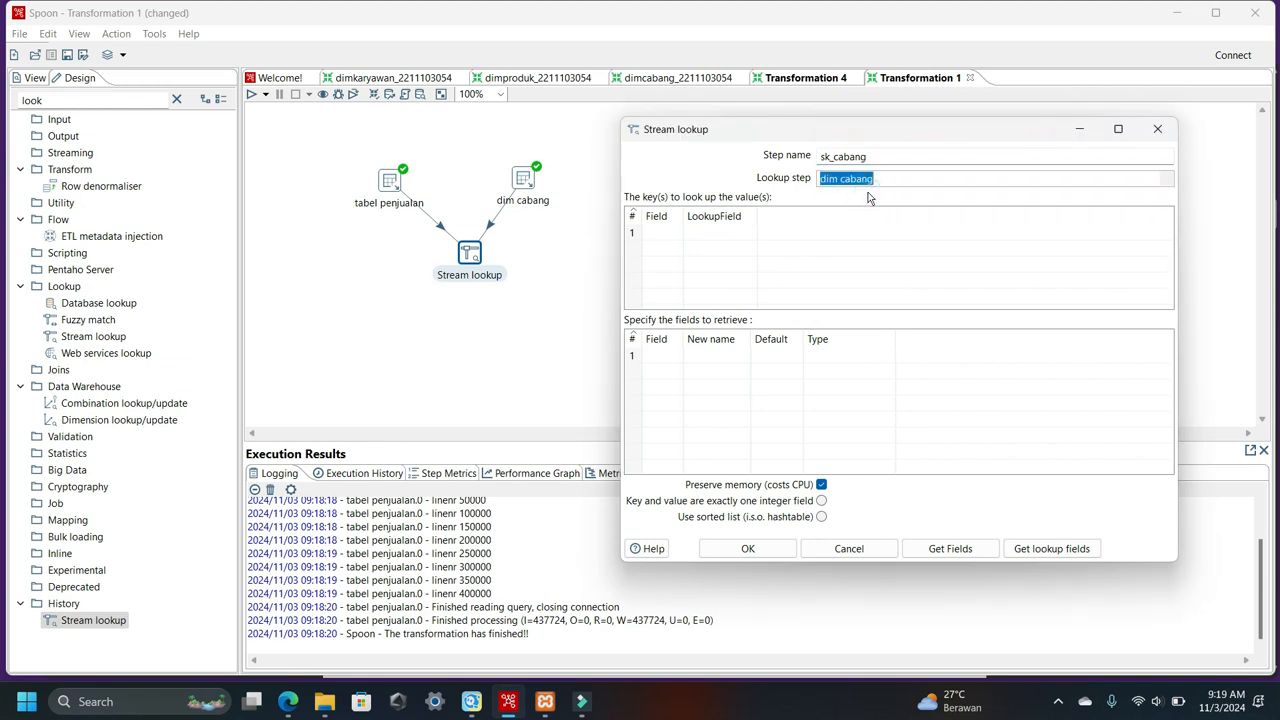
- Load the lookup fields of dim cabang into the sk_cabang step's list of fields to retrieve
{"action": "left_click", "coordinate": [678, 233]}
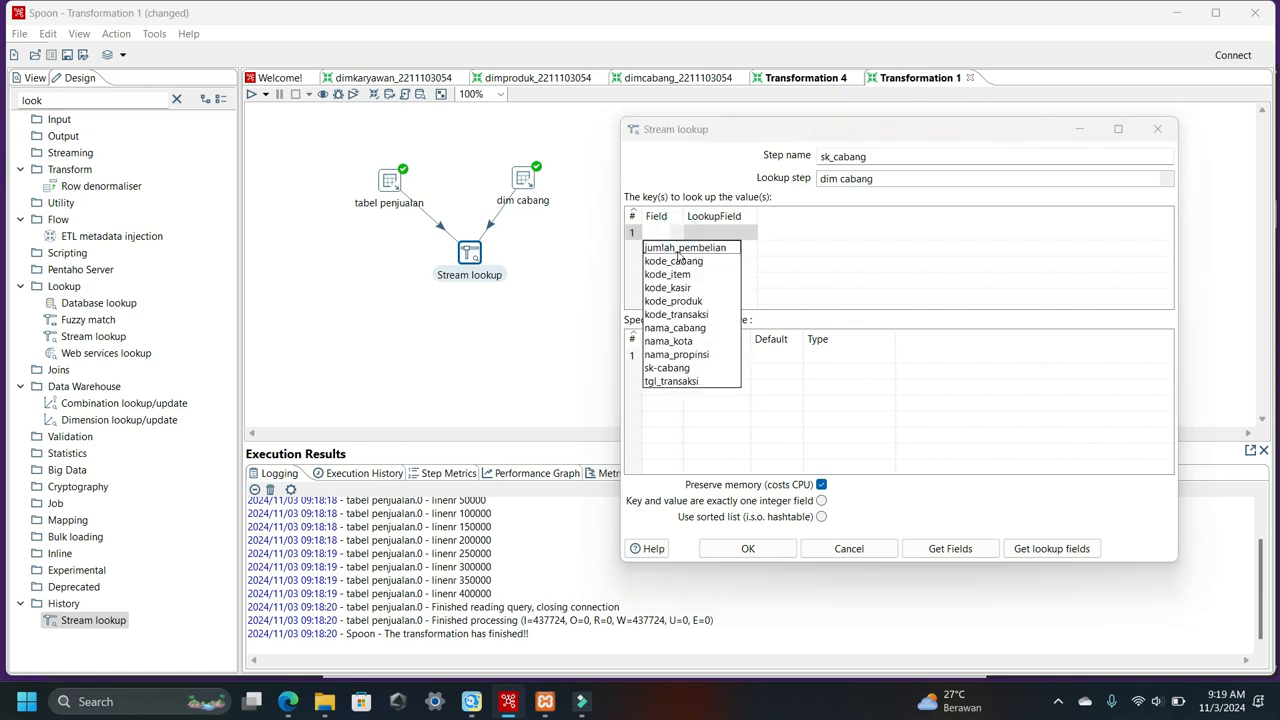
{"action": "left_click", "coordinate": [810, 236]}
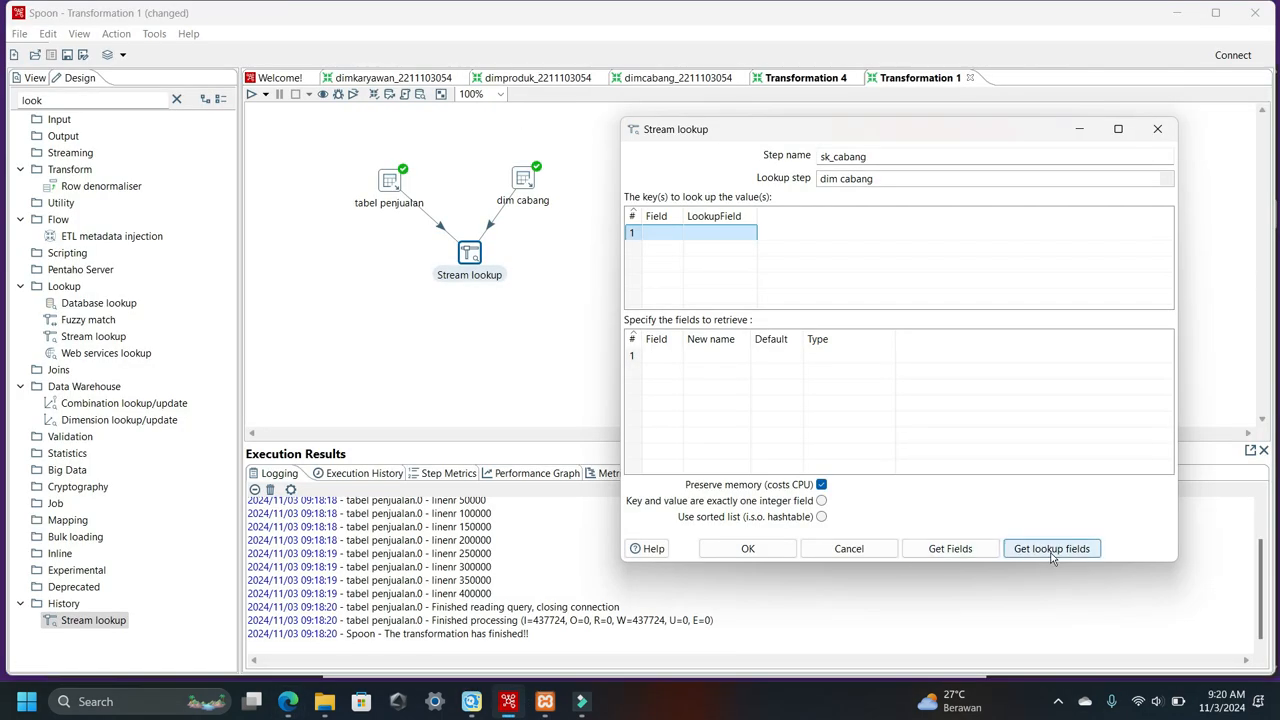
{"action": "left_click", "coordinate": [1051, 556]}
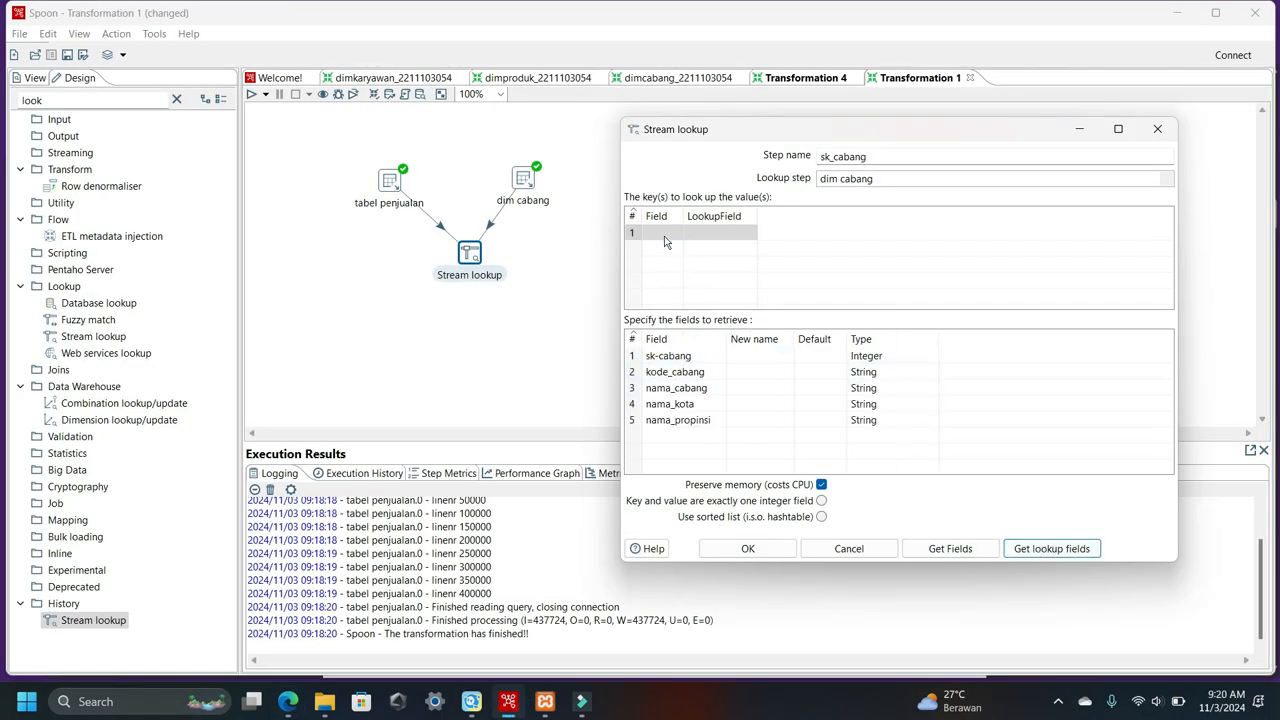
- Set both the key field and lookup field to kode_cabang as in the module PDF, and retrieve only the sk-cabang field
{"action": "left_click", "coordinate": [288, 702]}
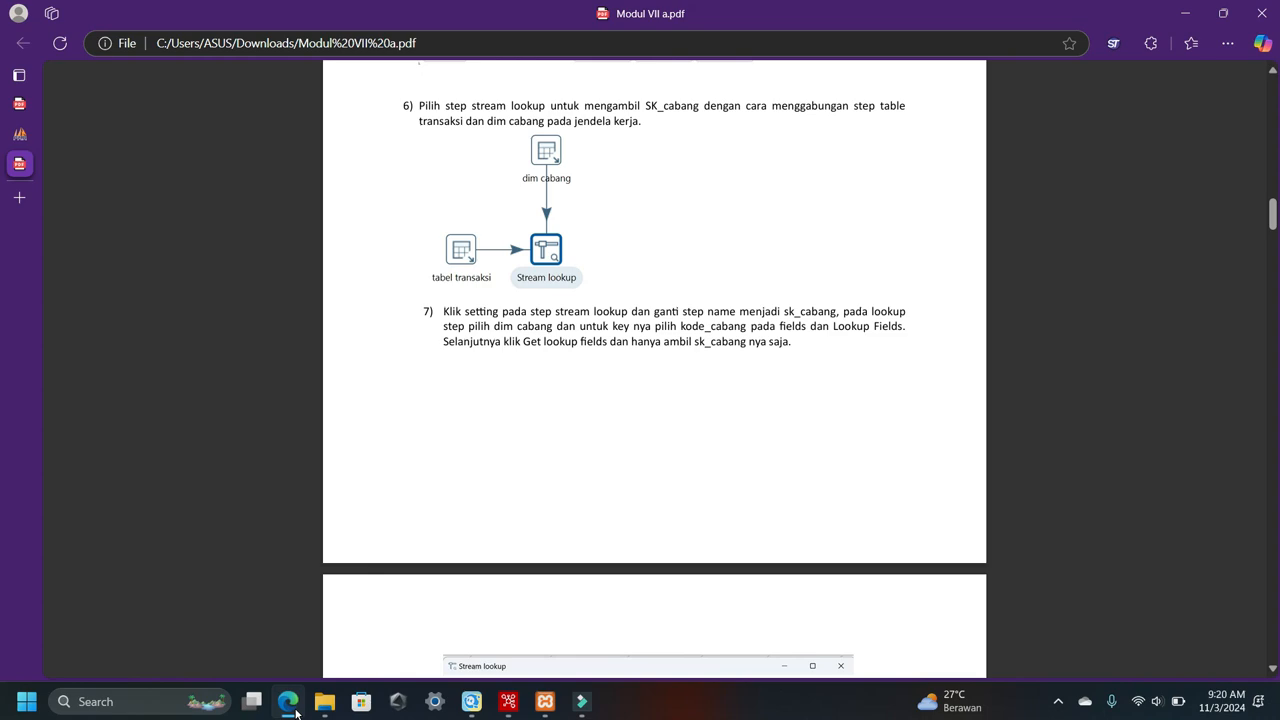
{"action": "left_click", "coordinate": [510, 702]}
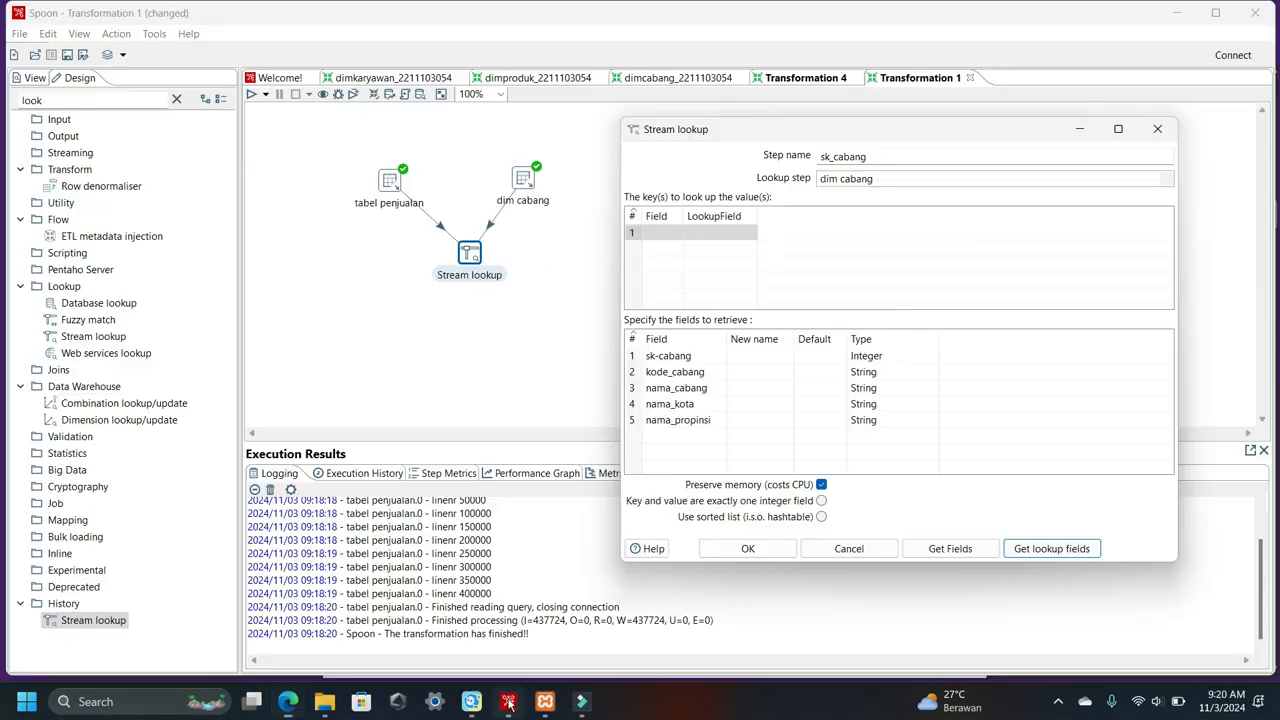
{"action": "left_click", "coordinate": [680, 234]}
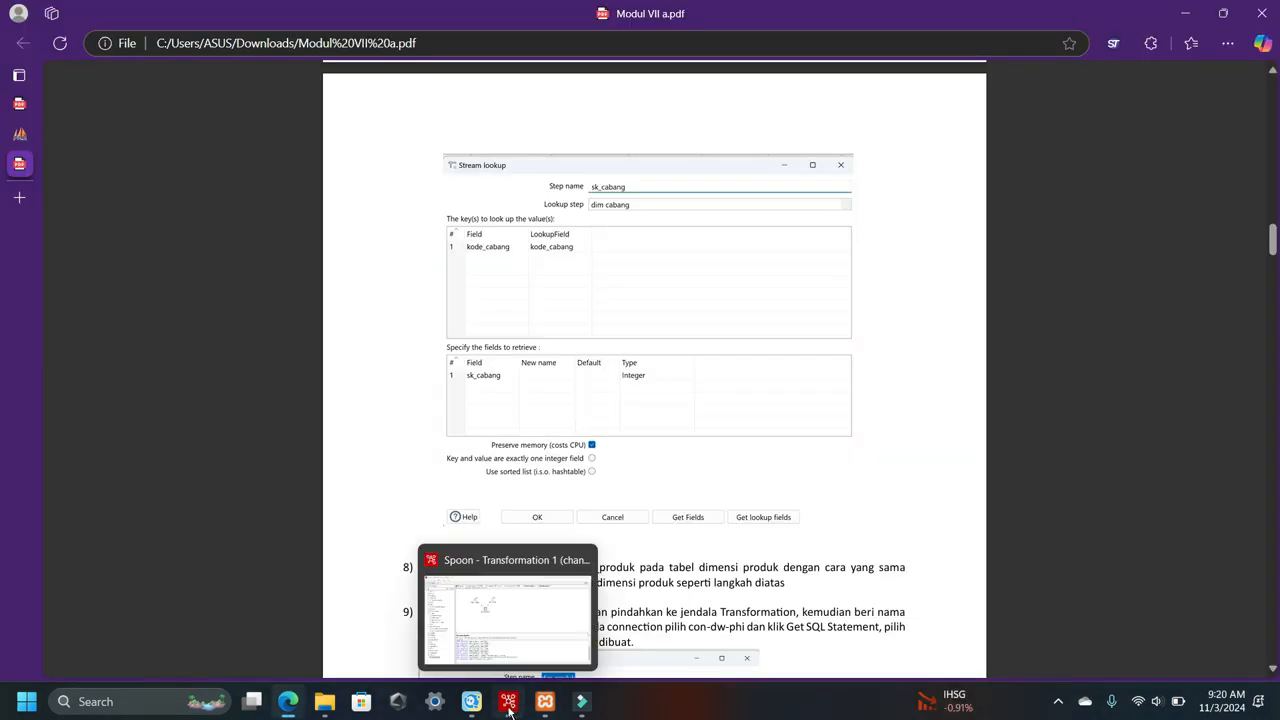
{"action": "left_click", "coordinate": [510, 703]}
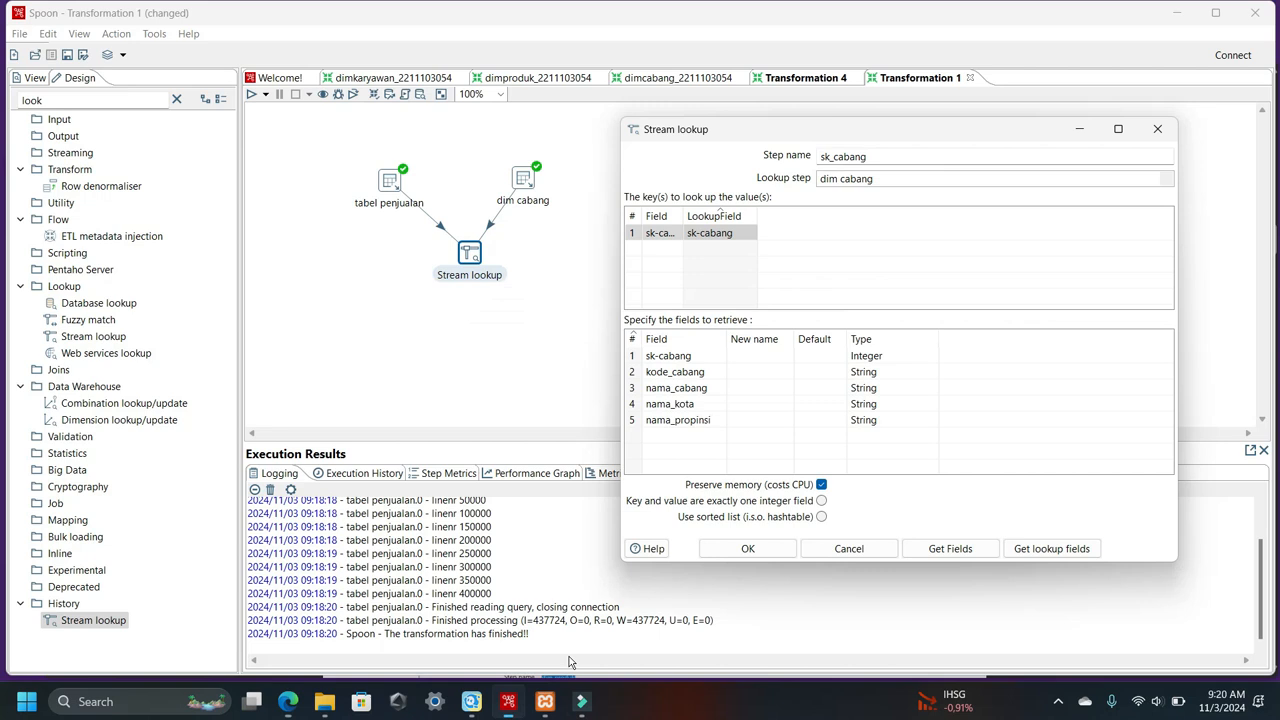
{"action": "left_click", "coordinate": [680, 234]}
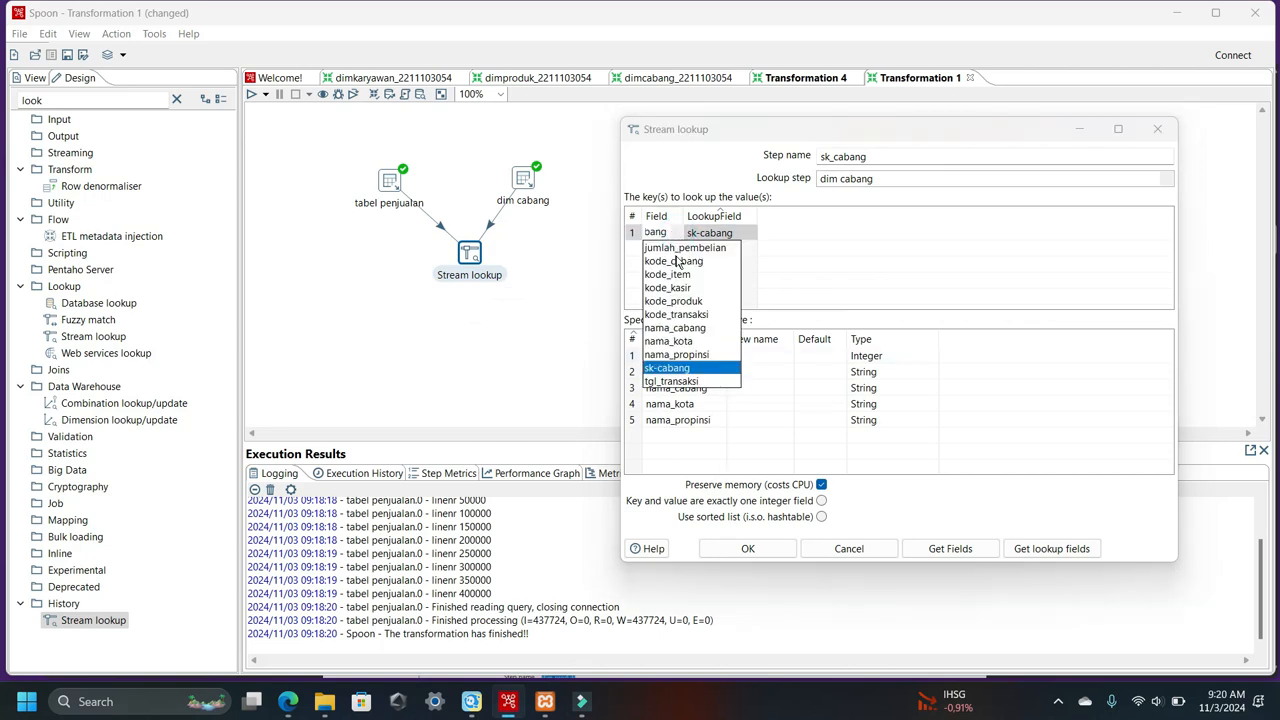
{"action": "left_click", "coordinate": [675, 261]}
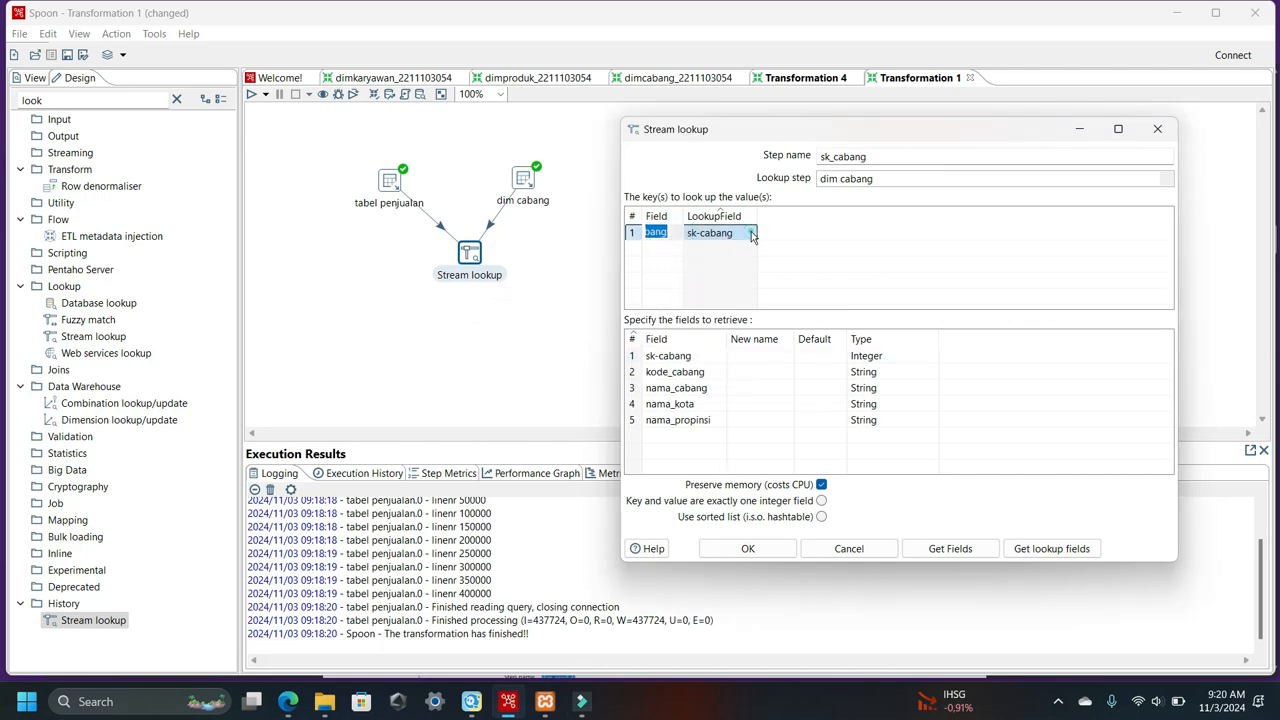
{"action": "left_click", "coordinate": [740, 232]}
{"action": "left_click", "coordinate": [722, 248]}
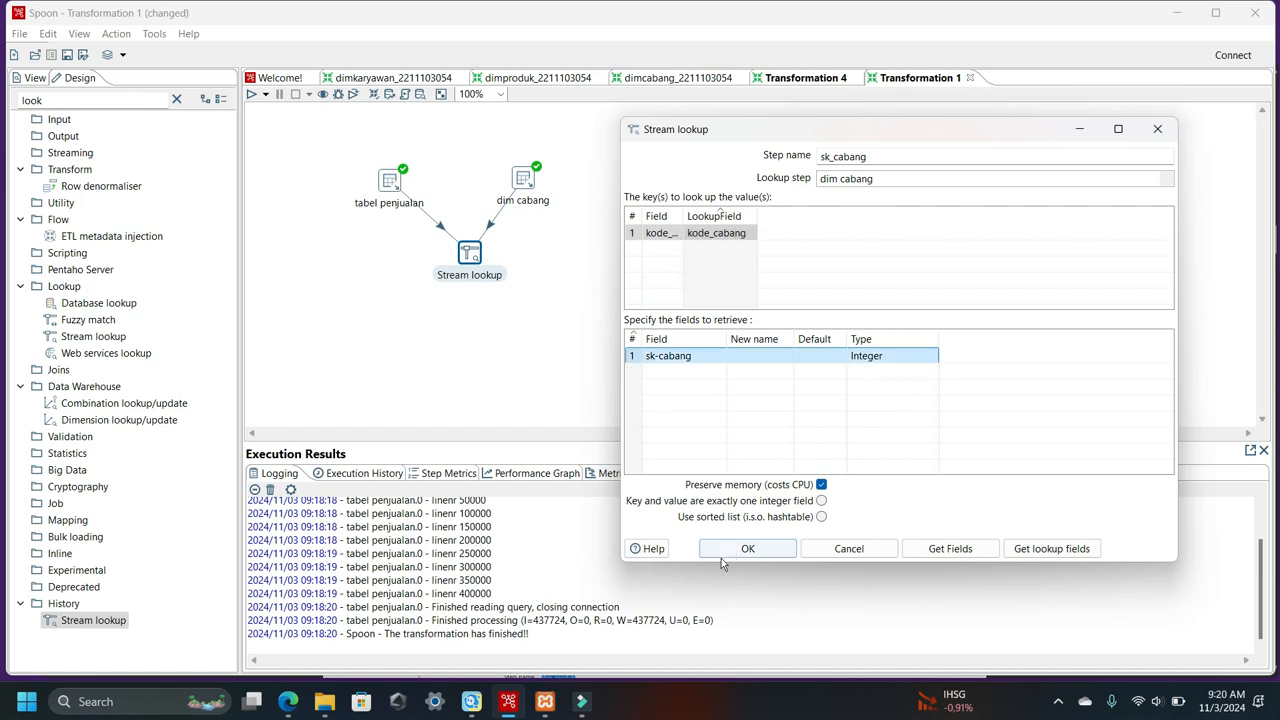
{"action": "left_click", "coordinate": [737, 549]}
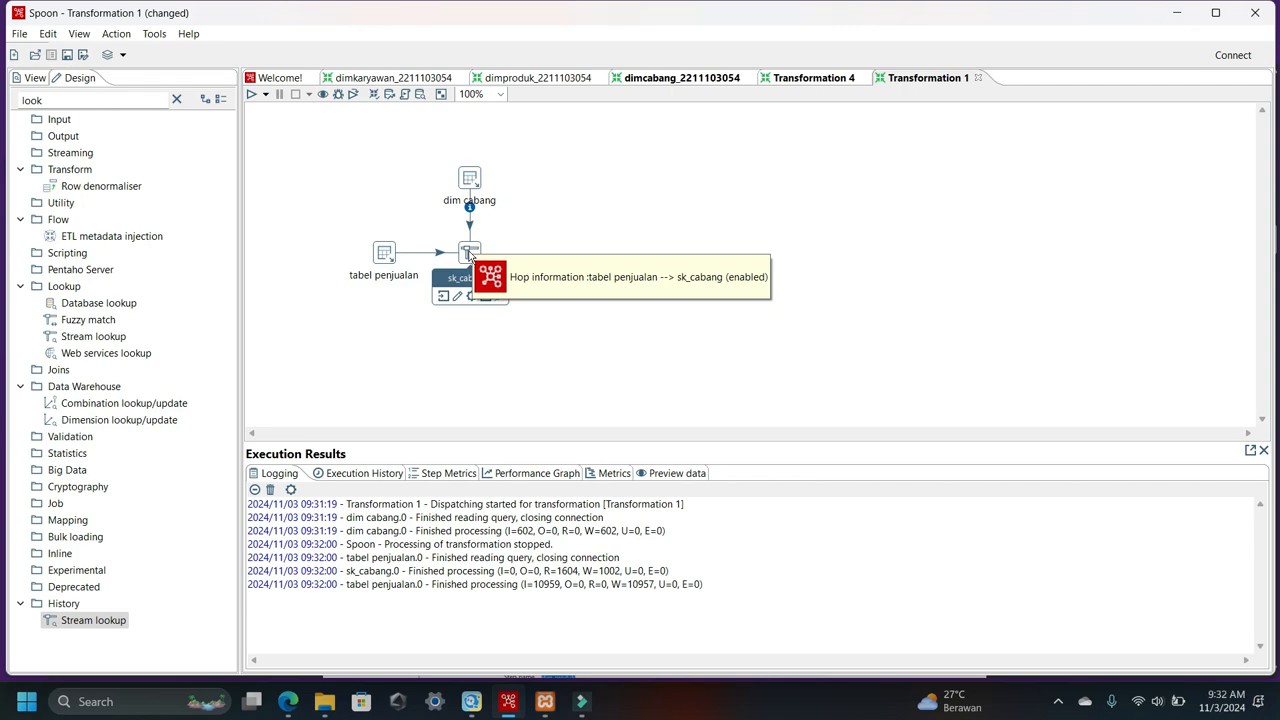
- Preview the output rows of the sk_cabang step, examine the sk-cabang column, and stop the preview
{"action": "right_click", "coordinate": [469, 256]}
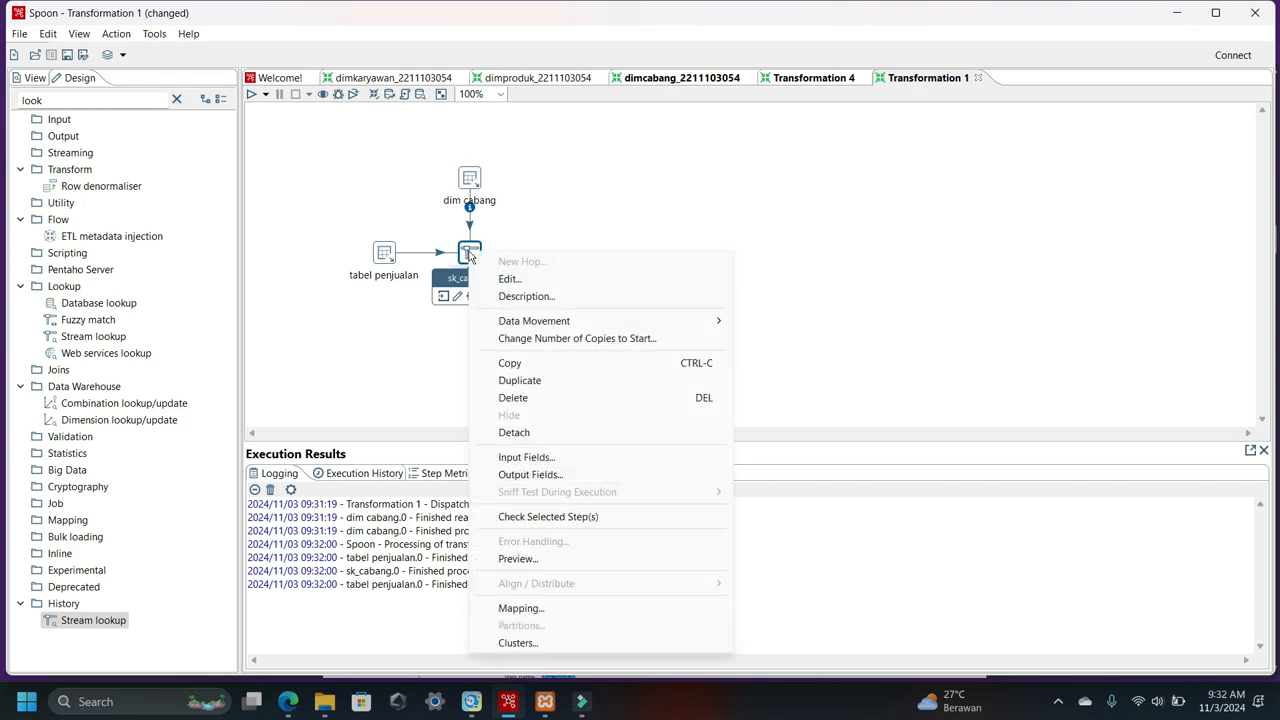
{"action": "left_click", "coordinate": [516, 559]}
{"action": "left_click", "coordinate": [558, 487]}
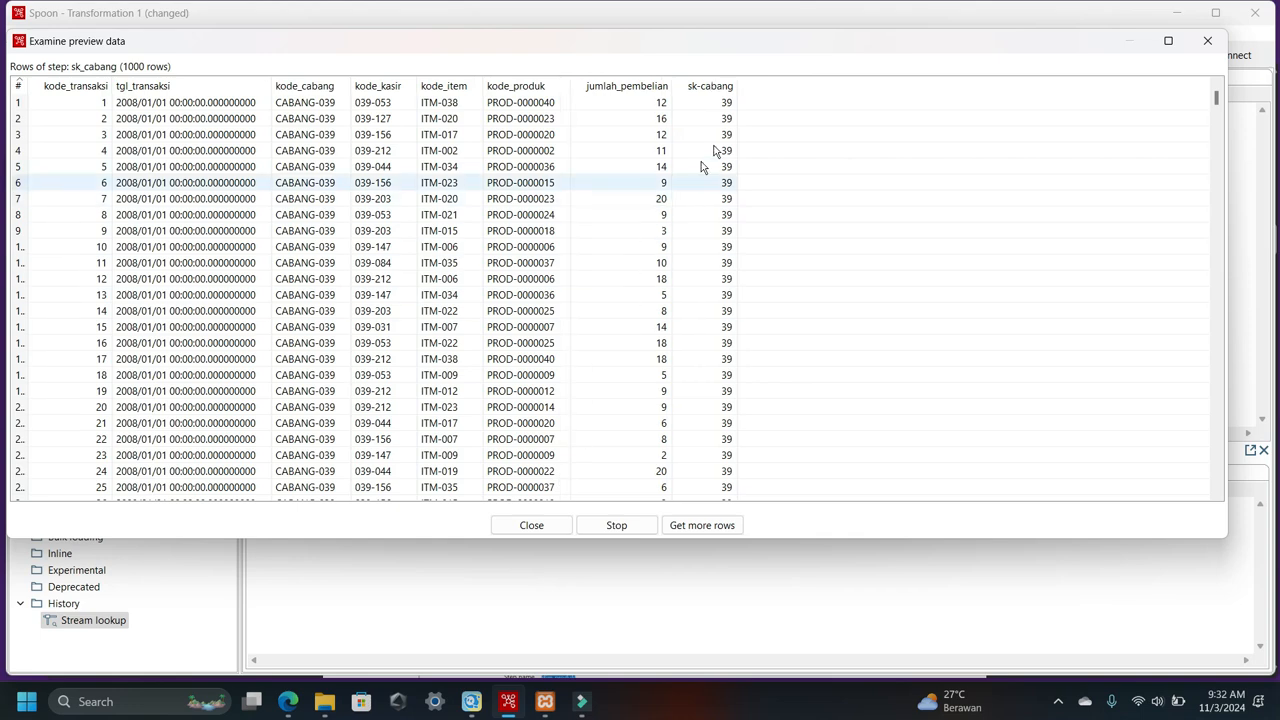
{"action": "scroll", "coordinate": [606, 451], "scroll_direction": "down", "scroll_amount": 6}
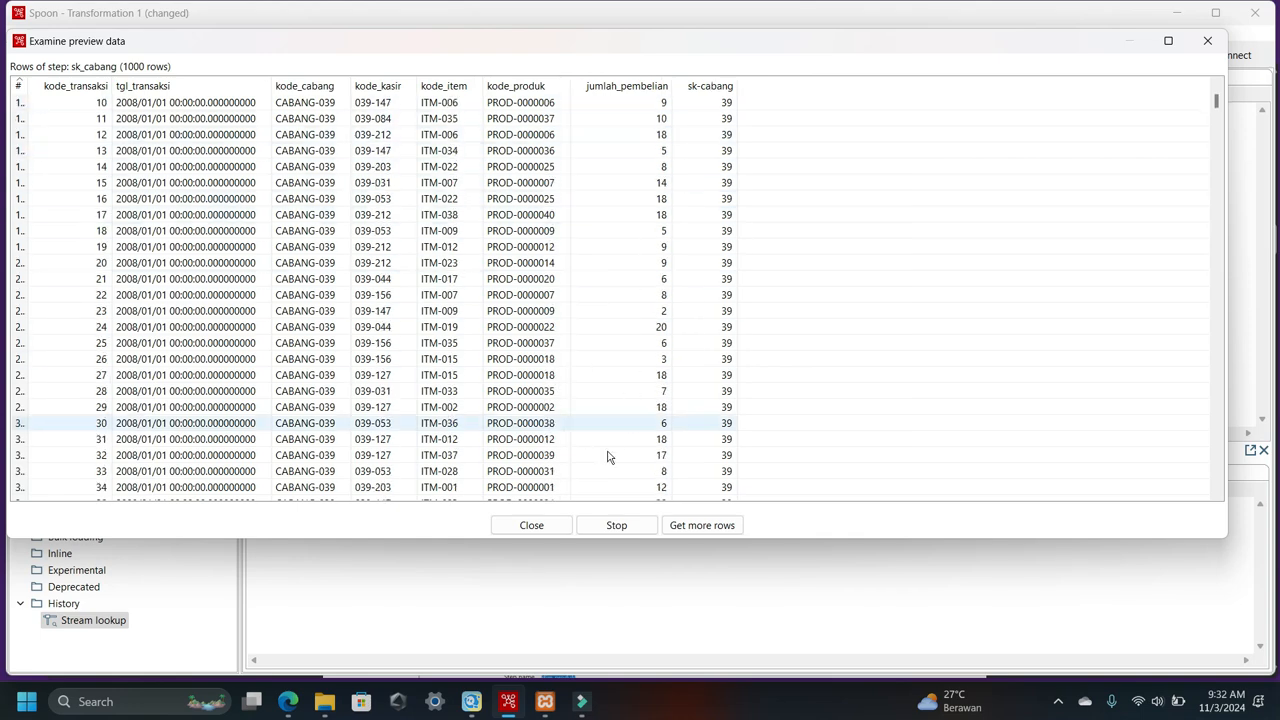
{"action": "left_click", "coordinate": [636, 530]}
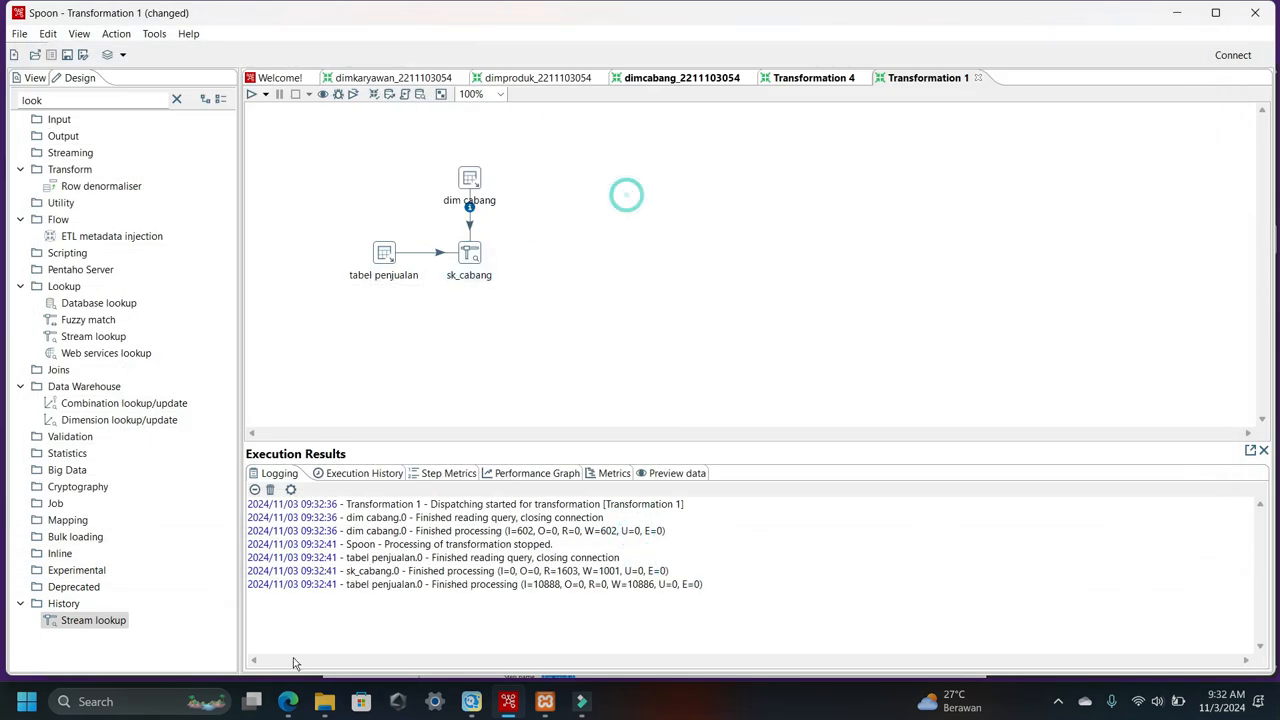
- Following the module PDF in the browser, add a Table input step beside dim cabang and delete the hop linking sk_cabang to it
{"action": "left_click", "coordinate": [288, 701]}
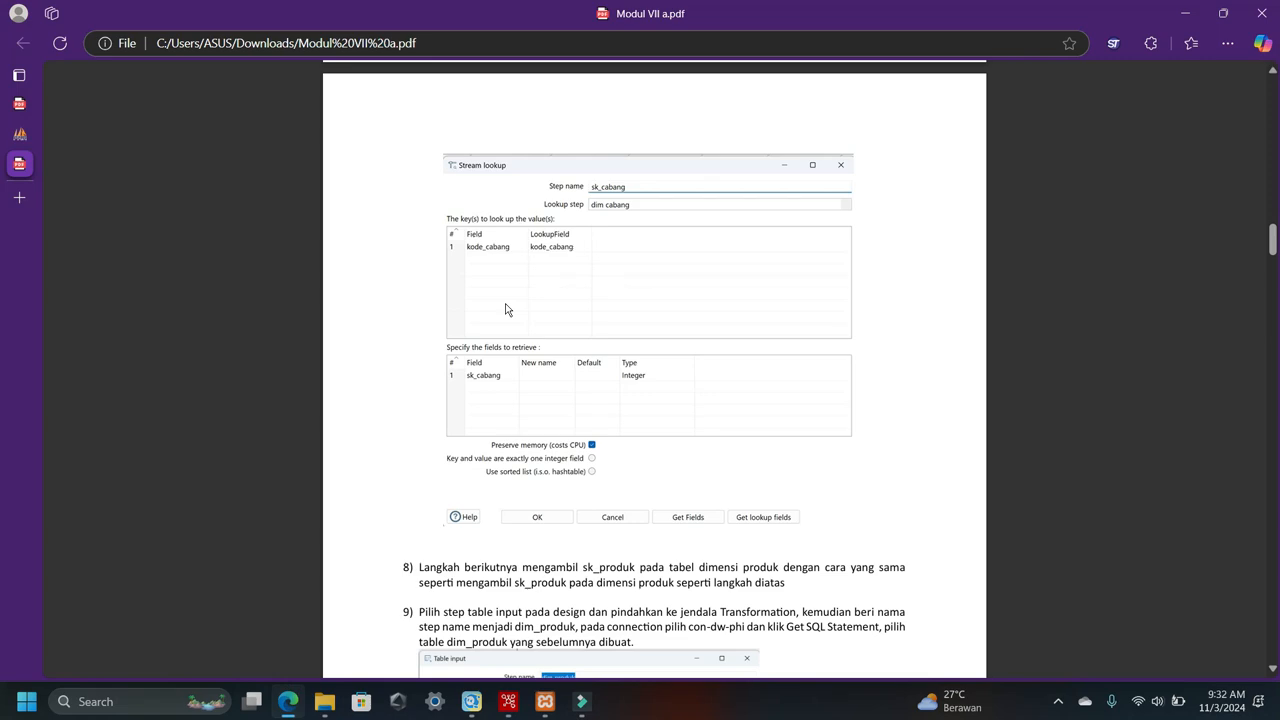
{"action": "scroll", "coordinate": [612, 310], "scroll_direction": "down", "scroll_amount": 3}
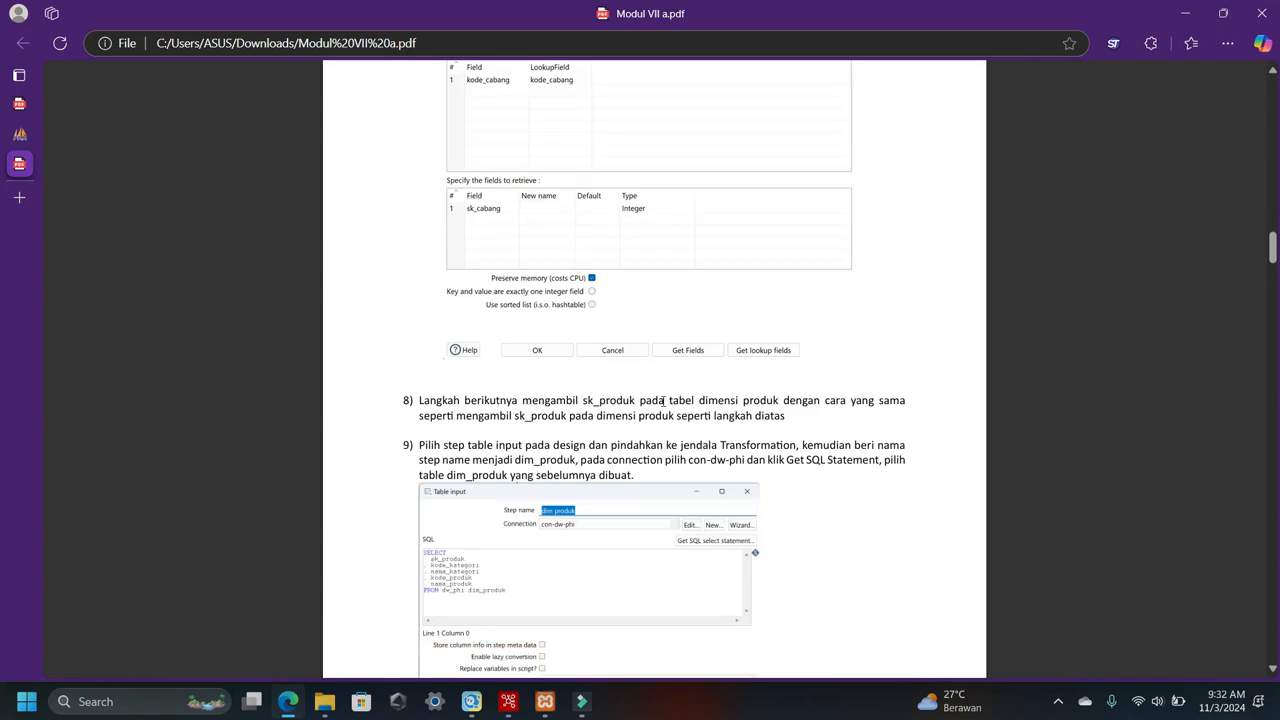
{"action": "key", "text": "alt+Tab"}
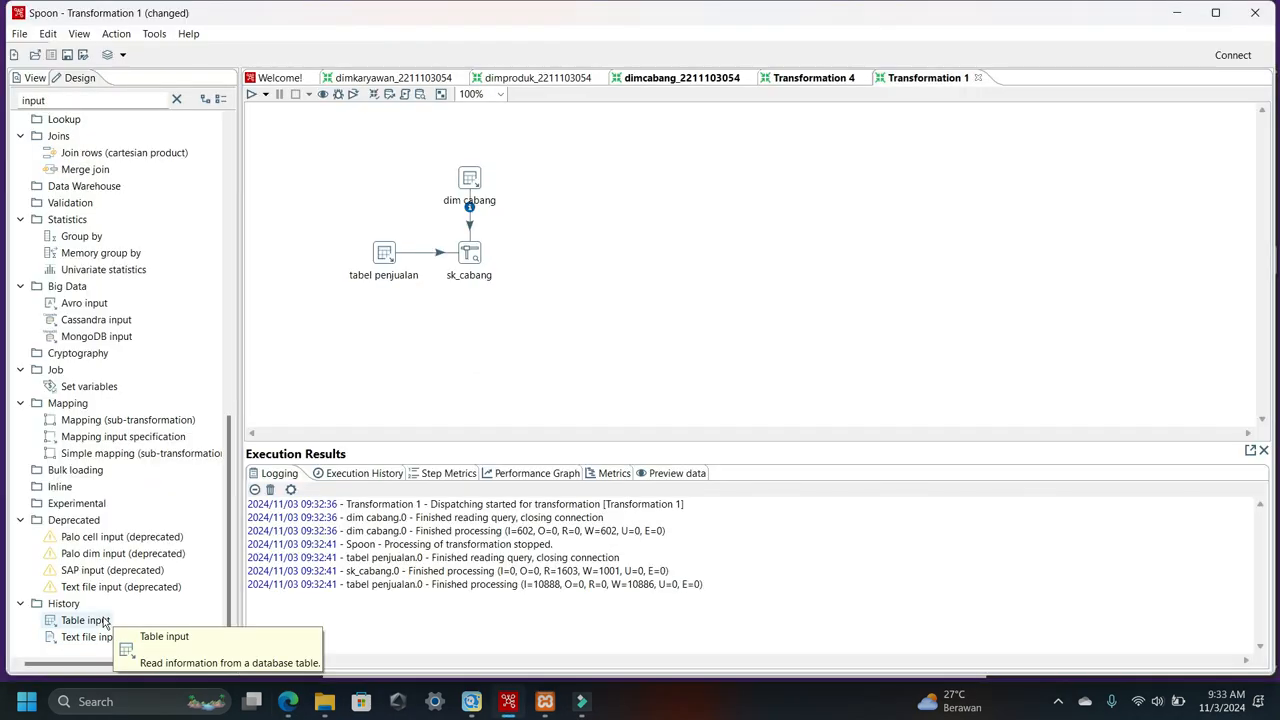
{"action": "left_click_drag", "start_coordinate": [104, 622], "coordinate": [578, 182]}
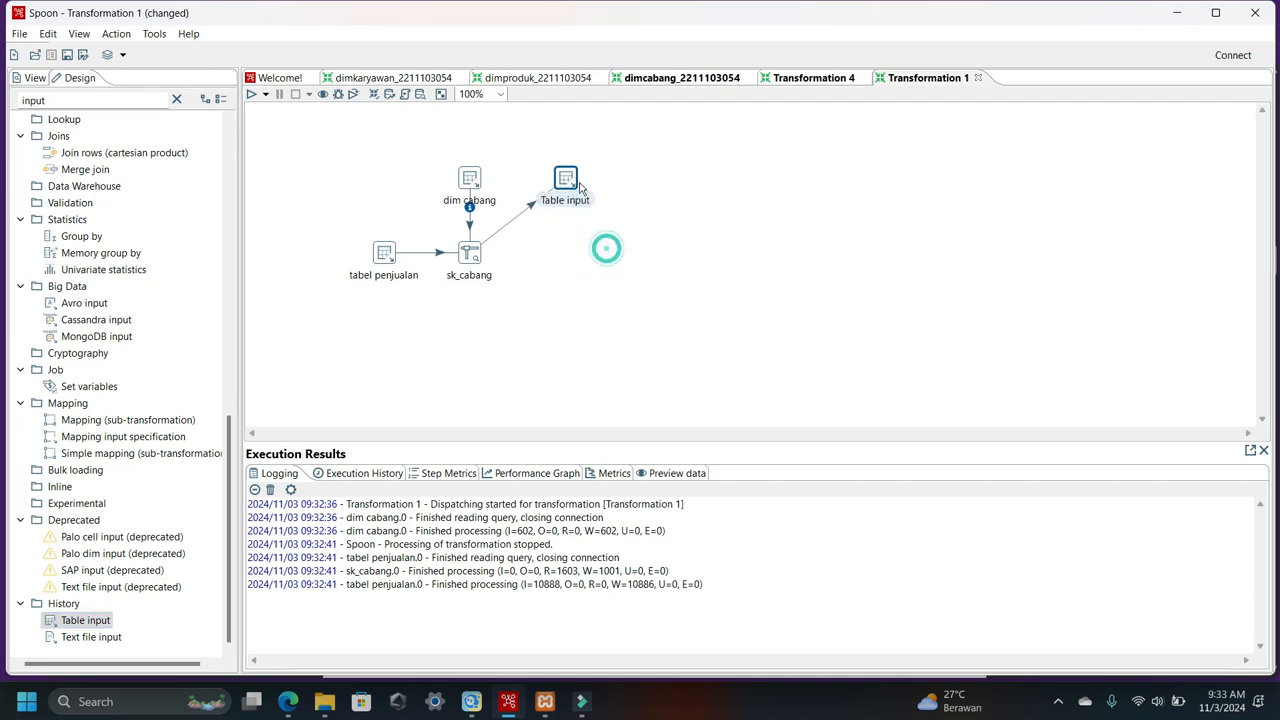
{"action": "left_click", "coordinate": [531, 205]}
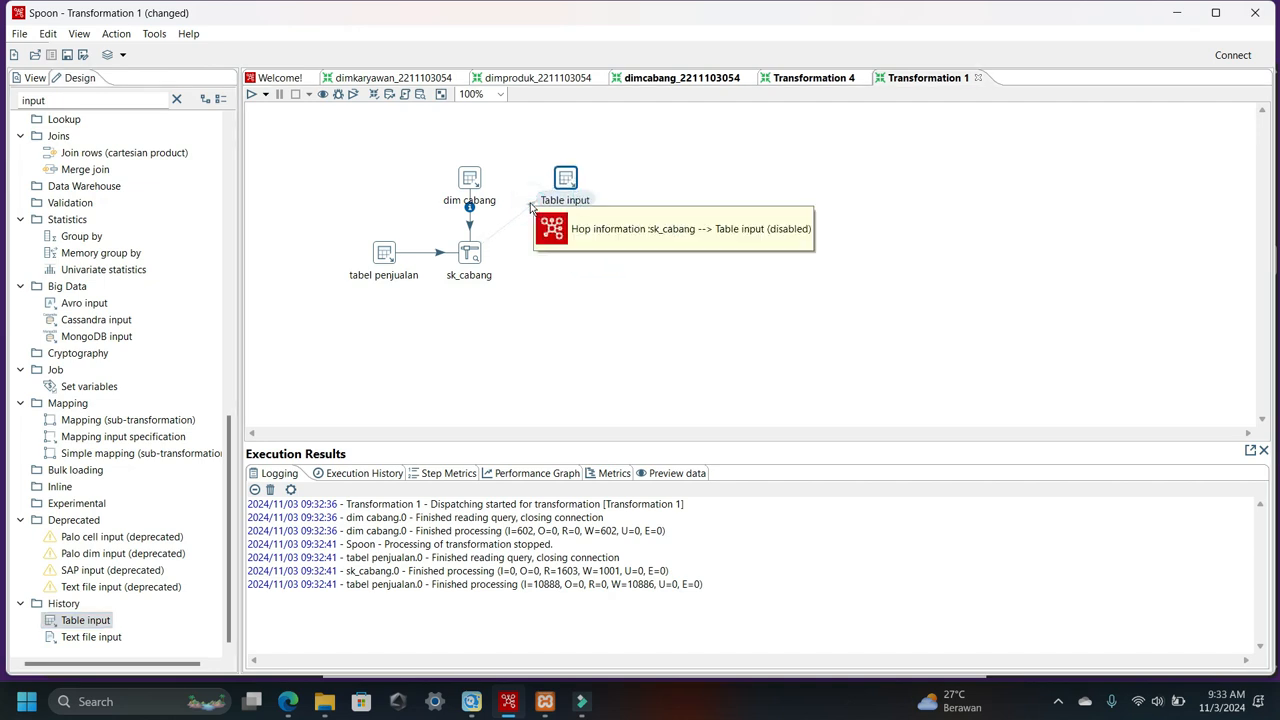
{"action": "right_click", "coordinate": [531, 205]}
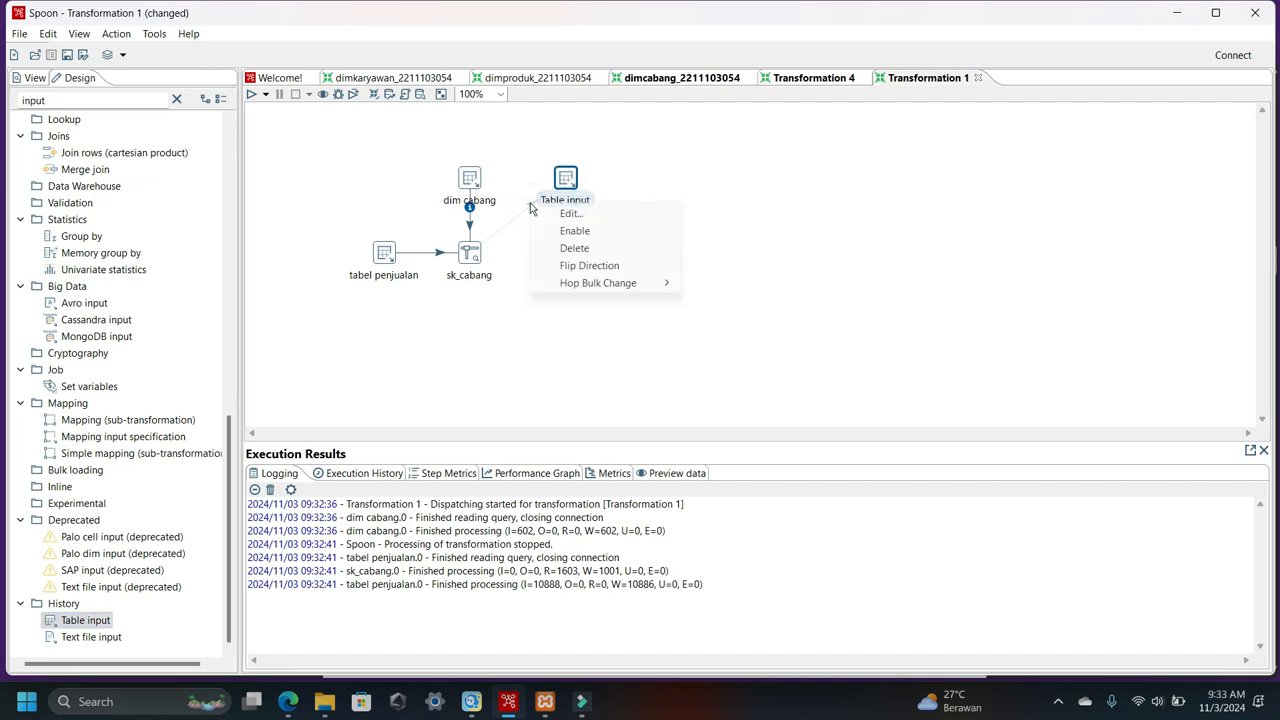
{"action": "left_click", "coordinate": [571, 248]}
- Name the new Table input step dim produk and set its connection to con-dwi-phi
{"action": "double_click", "coordinate": [565, 180]}
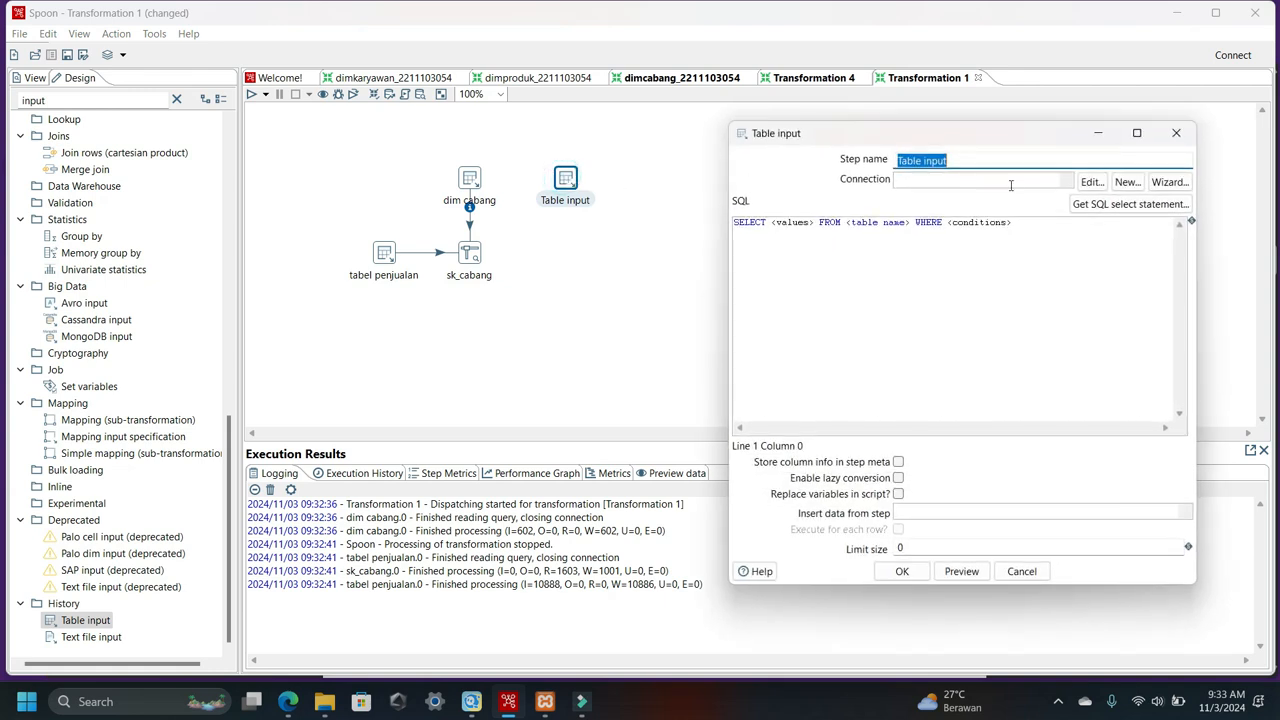
{"action": "type", "text": "dim produk"}
{"action": "left_click", "coordinate": [1065, 181]}
{"action": "left_click", "coordinate": [1015, 197]}
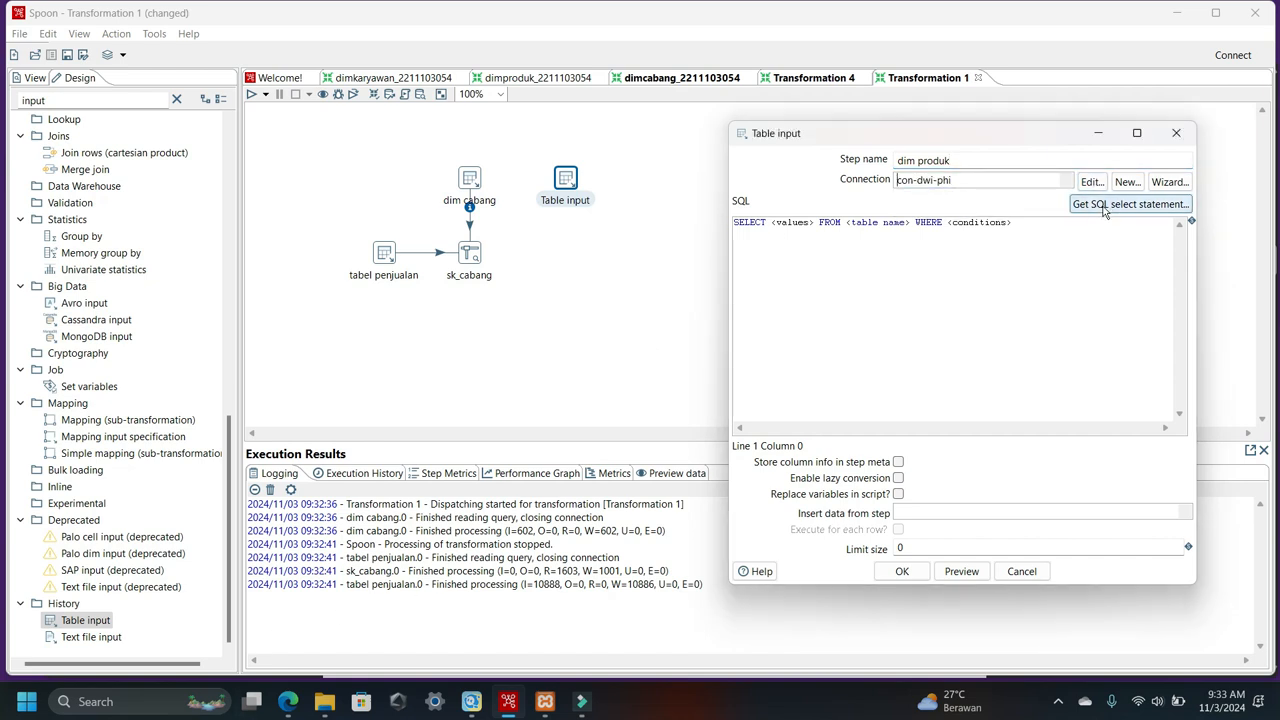
- Generate the dim produk step's SQL select from the dim_produk table in con-dwi-phi, including the field names, and accept the settings
{"action": "left_click", "coordinate": [1097, 205]}
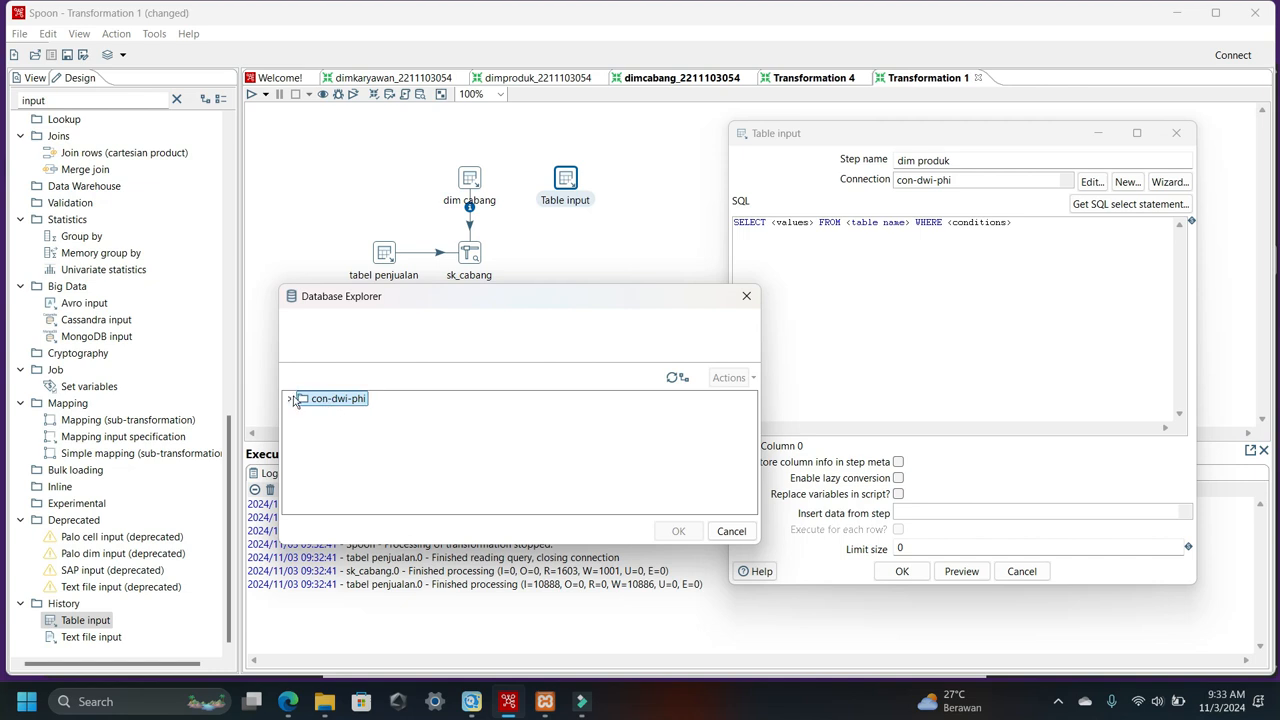
{"action": "left_click", "coordinate": [290, 398]}
{"action": "left_click", "coordinate": [303, 429]}
{"action": "scroll", "coordinate": [392, 458], "scroll_direction": "down", "scroll_amount": 5}
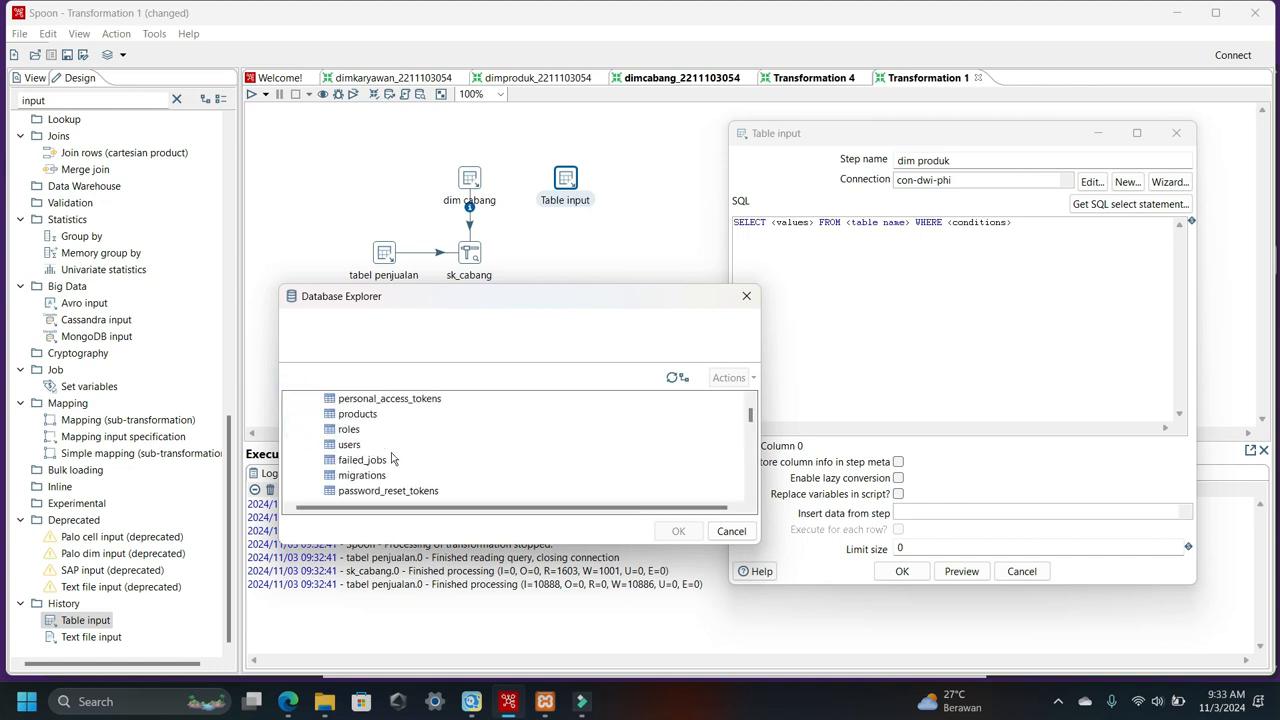
{"action": "left_click", "coordinate": [358, 444]}
{"action": "left_click", "coordinate": [680, 533]}
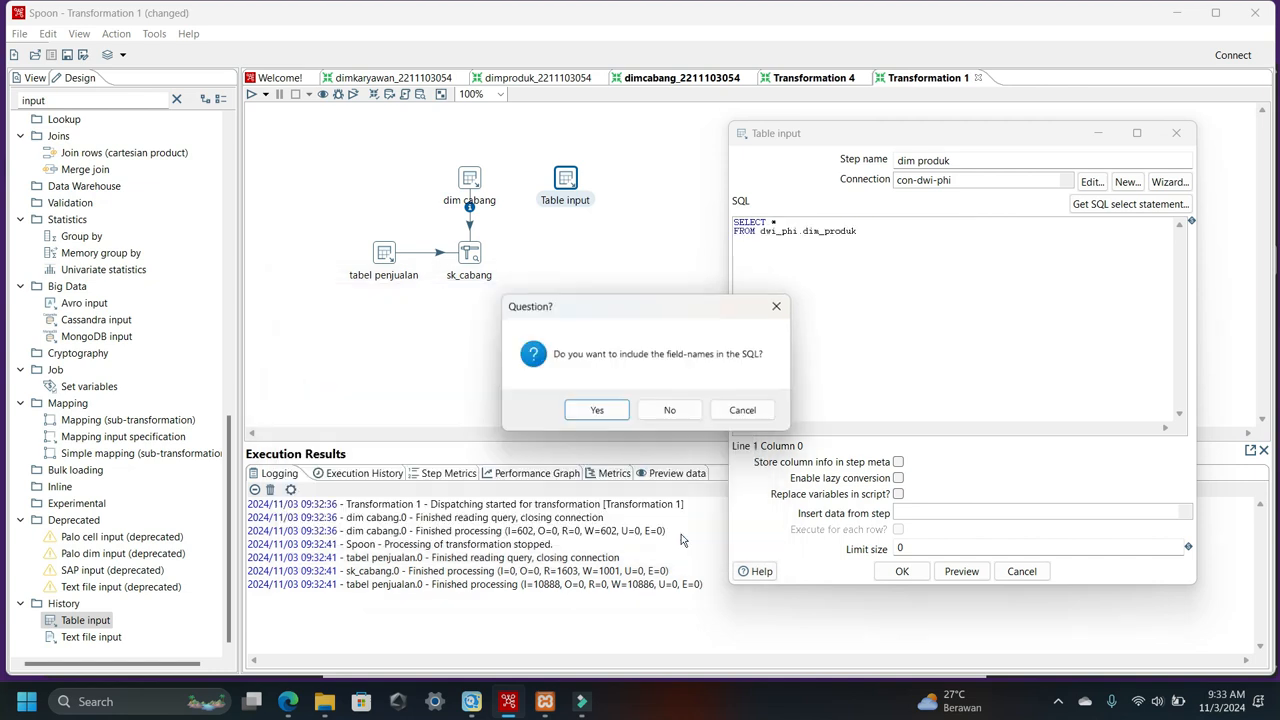
{"action": "left_click", "coordinate": [600, 409]}
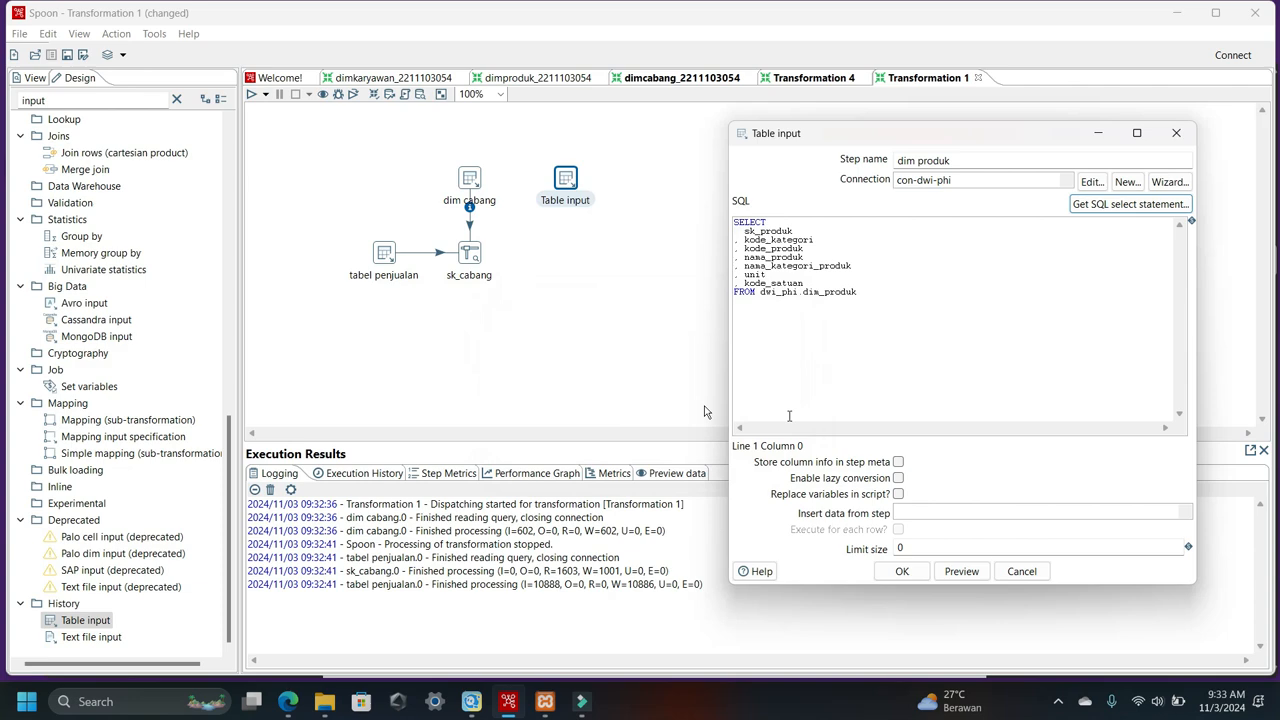
{"action": "left_click", "coordinate": [901, 571]}
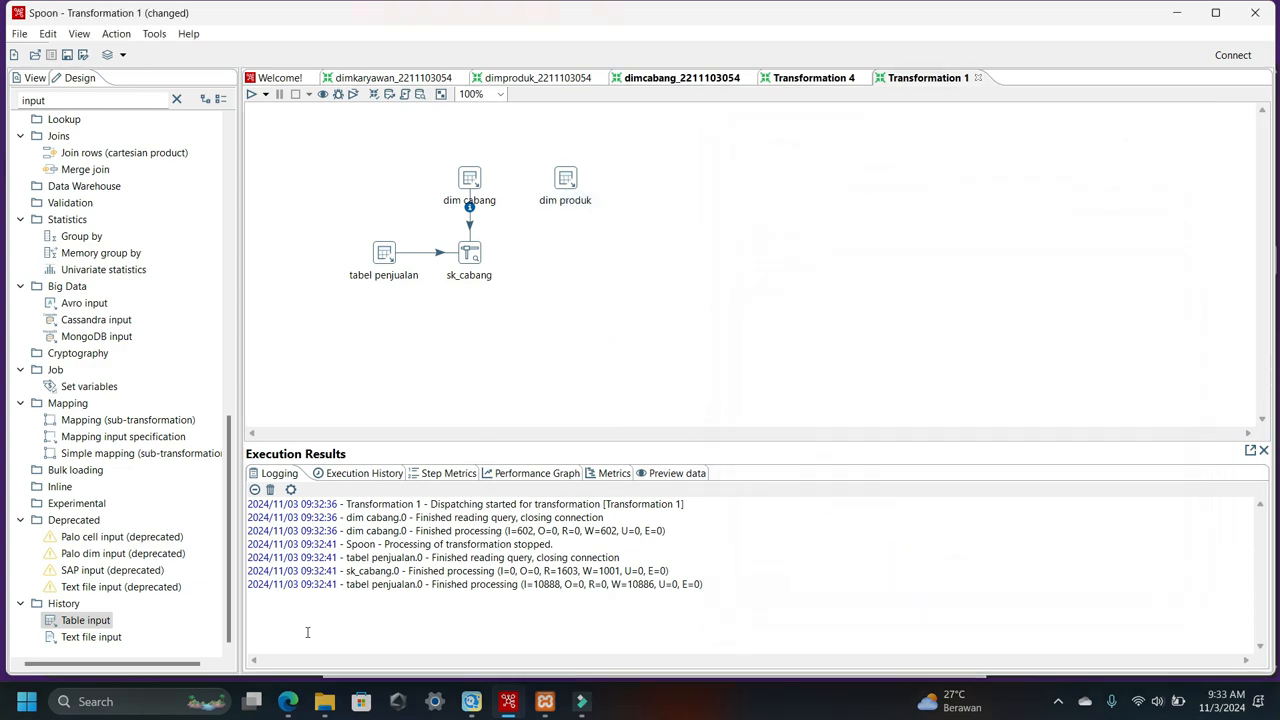
- Following the module PDF in the browser, add a Stream lookup step below dim produk and link both dim produk and sk_cabang to it
{"action": "left_click", "coordinate": [287, 701]}
{"action": "scroll", "coordinate": [605, 280], "scroll_direction": "down", "scroll_amount": 5}
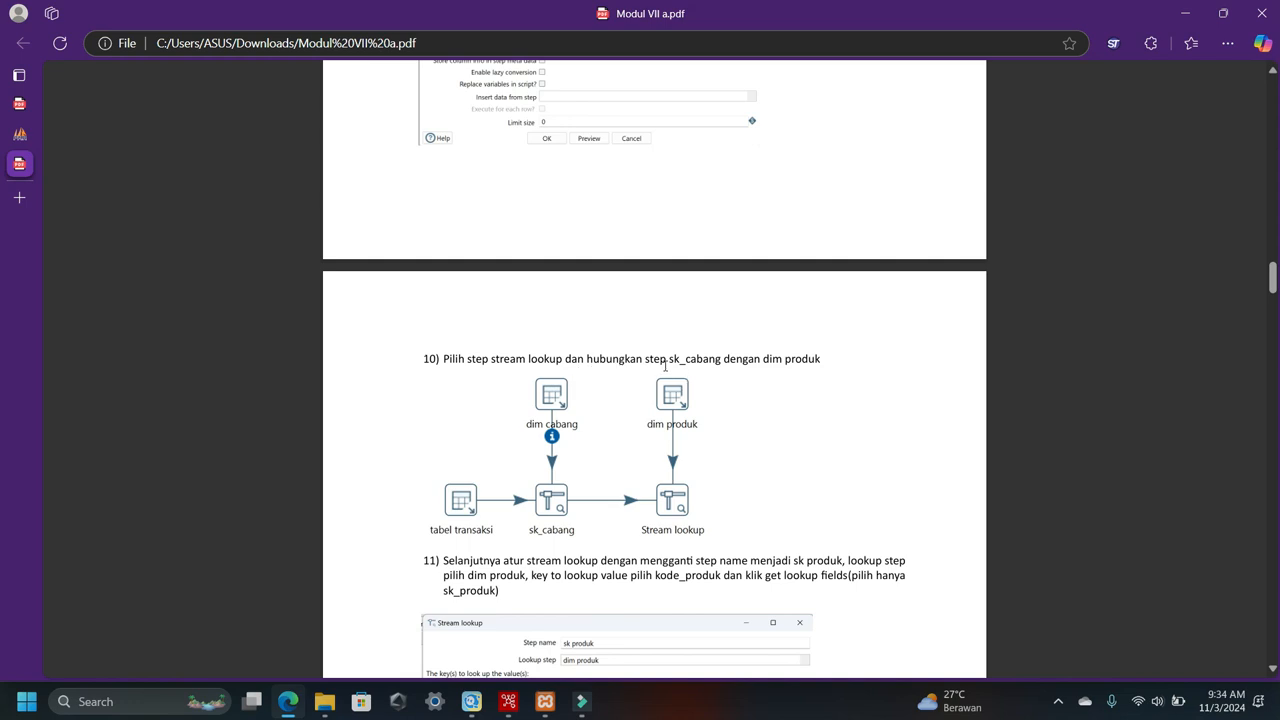
{"action": "left_click", "coordinate": [518, 709]}
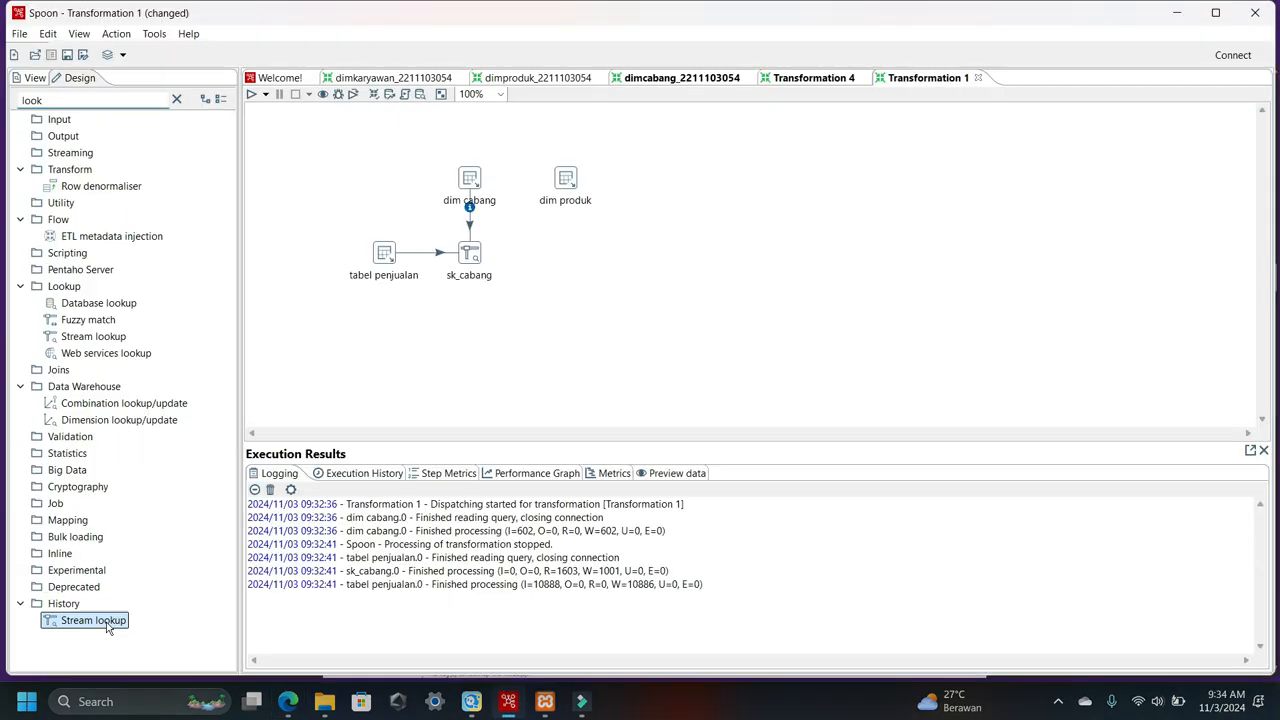
{"action": "left_click_drag", "start_coordinate": [699, 177], "coordinate": [568, 266]}
{"action": "mouse_move", "coordinate": [474, 260]}
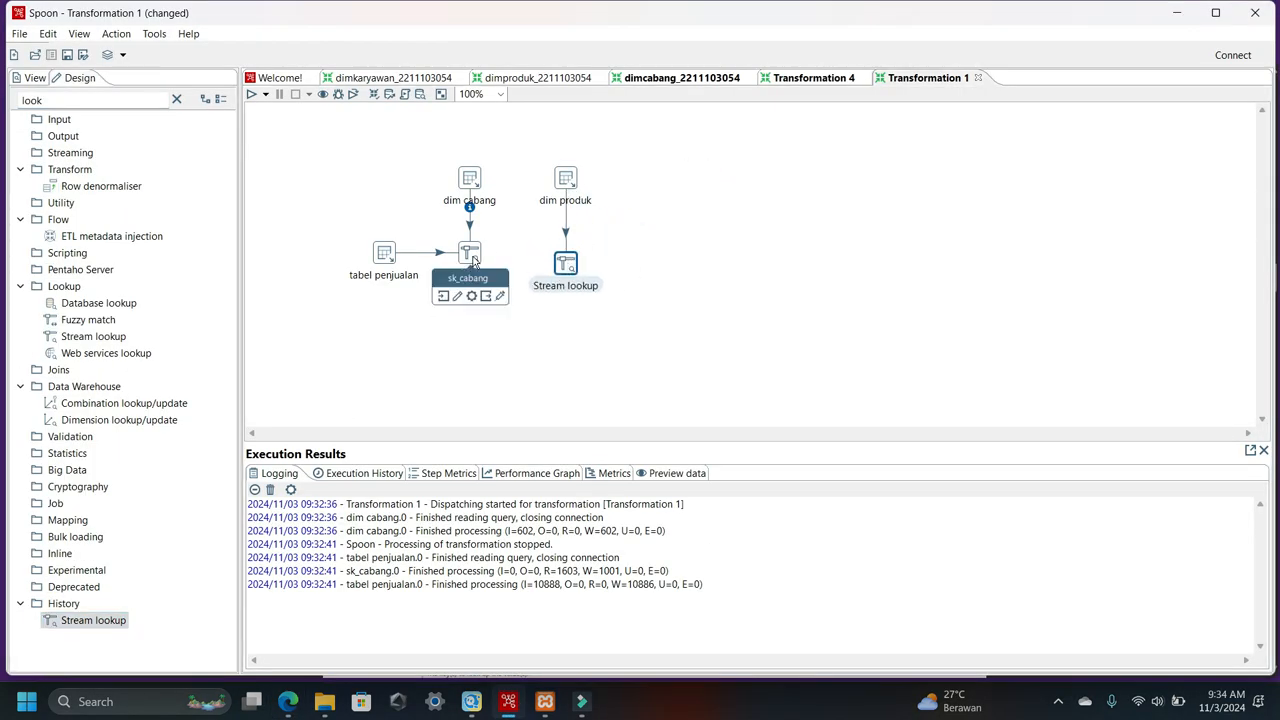
{"action": "left_click_drag", "start_coordinate": [490, 298], "coordinate": [566, 256]}
- Name the Stream lookup step sk produk, set its lookup step to dim produk, and load the lookup fields
{"action": "double_click", "coordinate": [566, 256]}
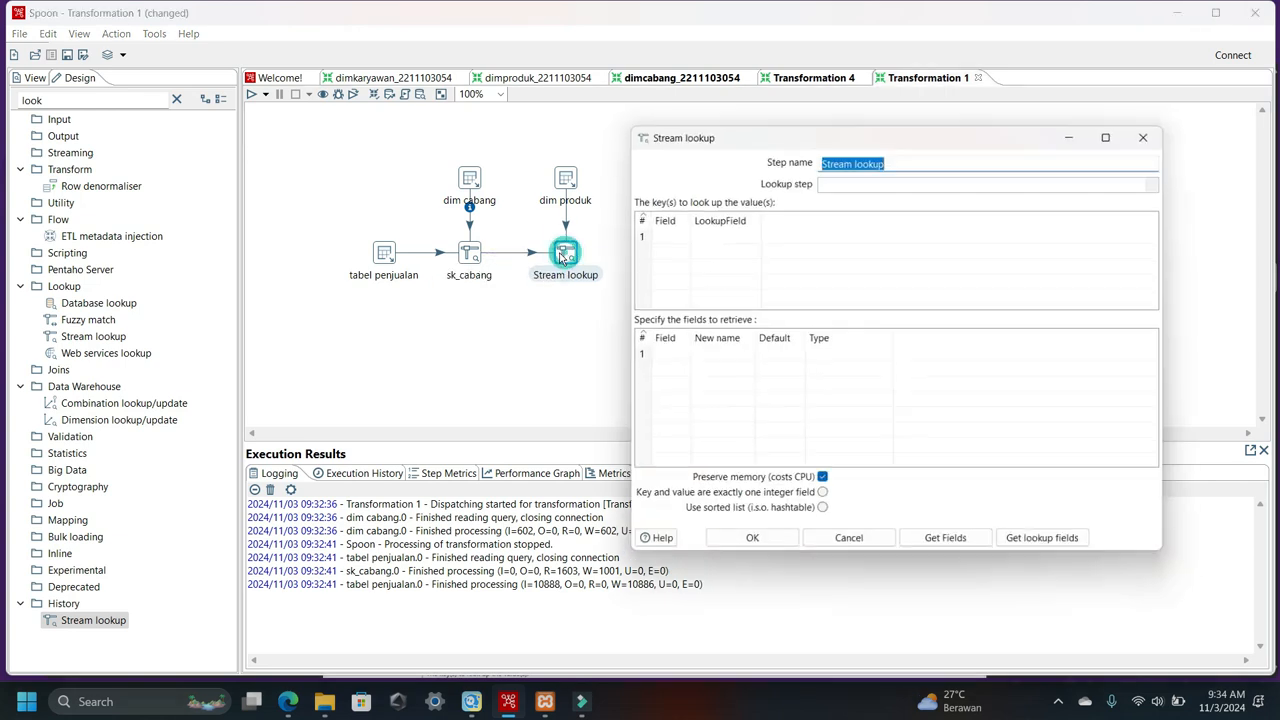
{"action": "left_click", "coordinate": [845, 177]}
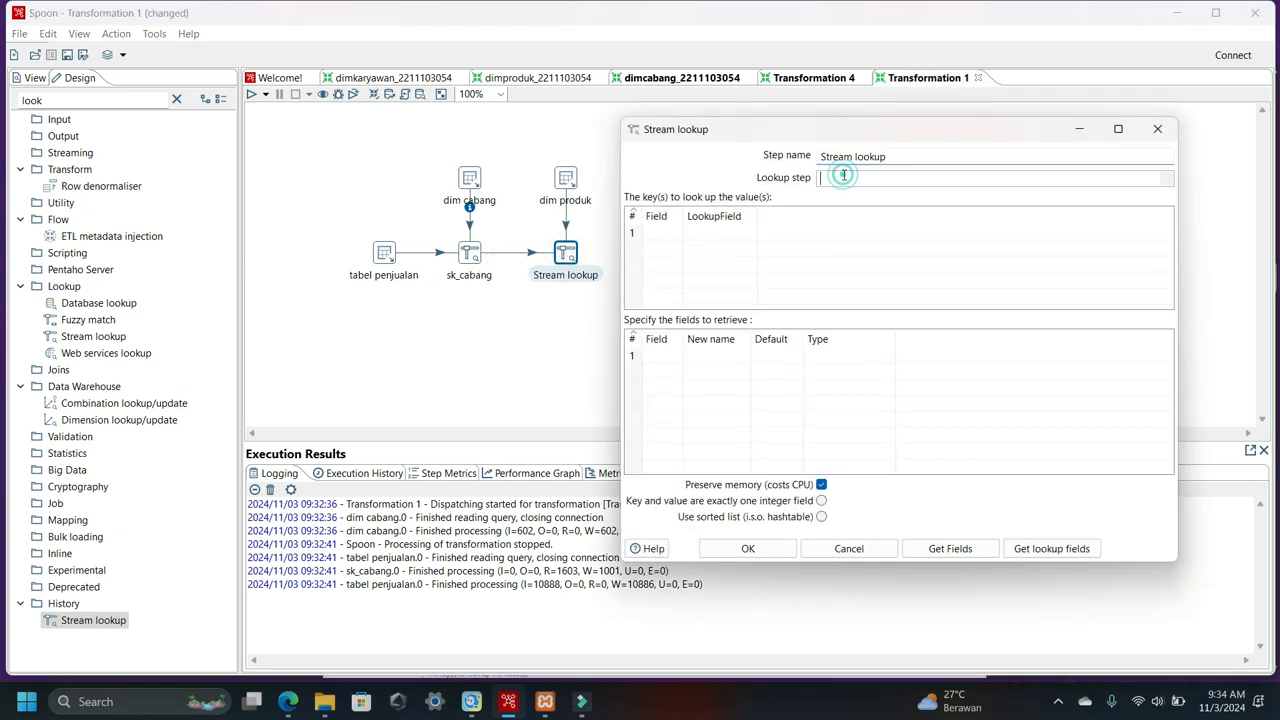
{"action": "left_click", "coordinate": [1162, 180]}
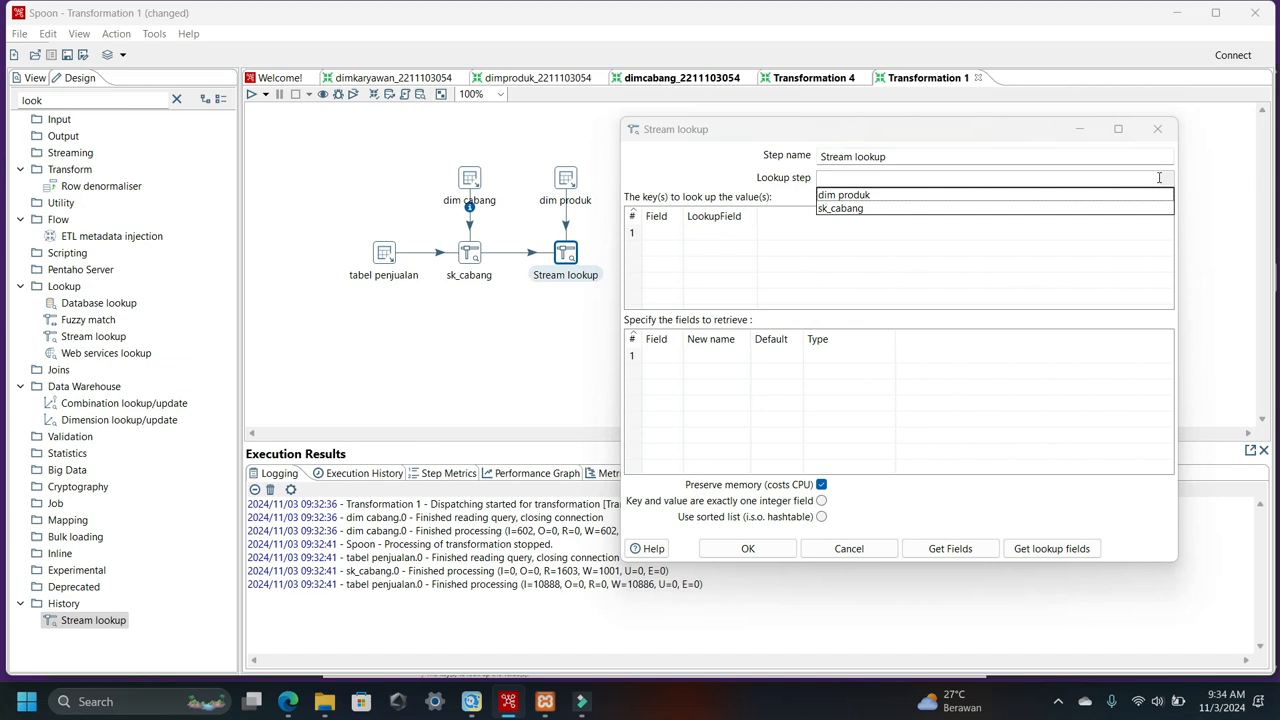
{"action": "left_click", "coordinate": [843, 209]}
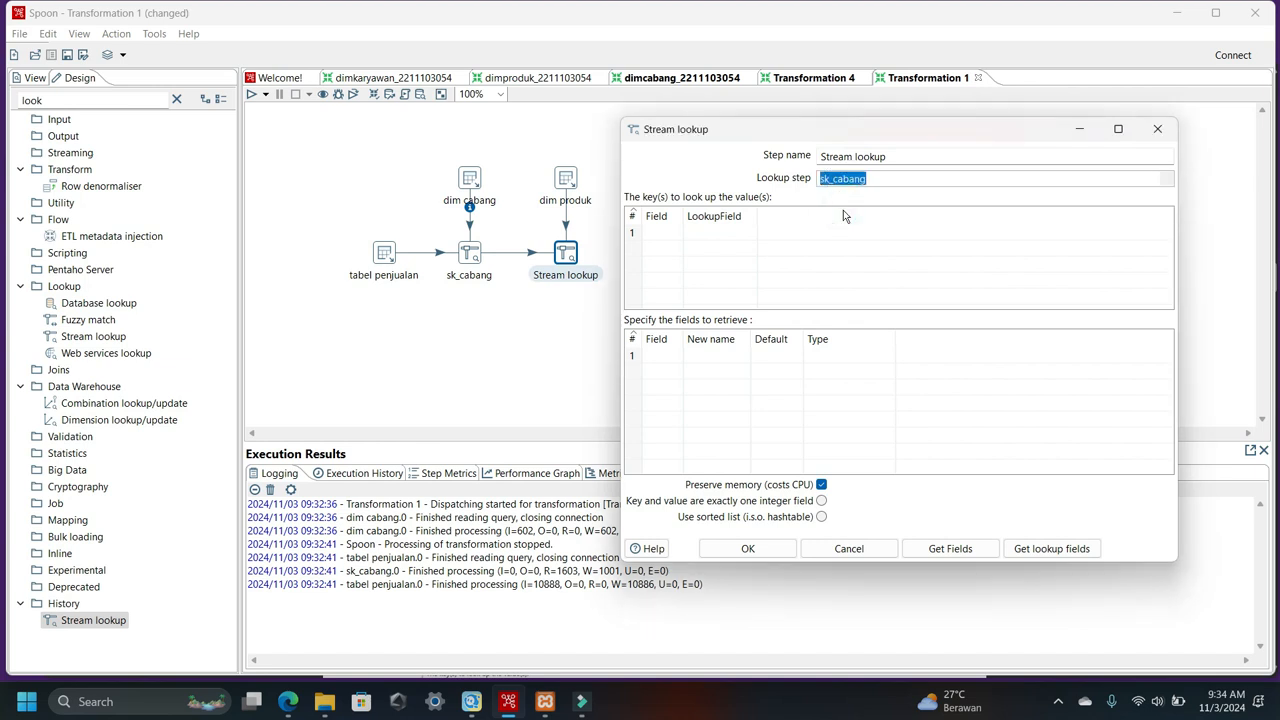
{"action": "left_click", "coordinate": [1057, 558]}
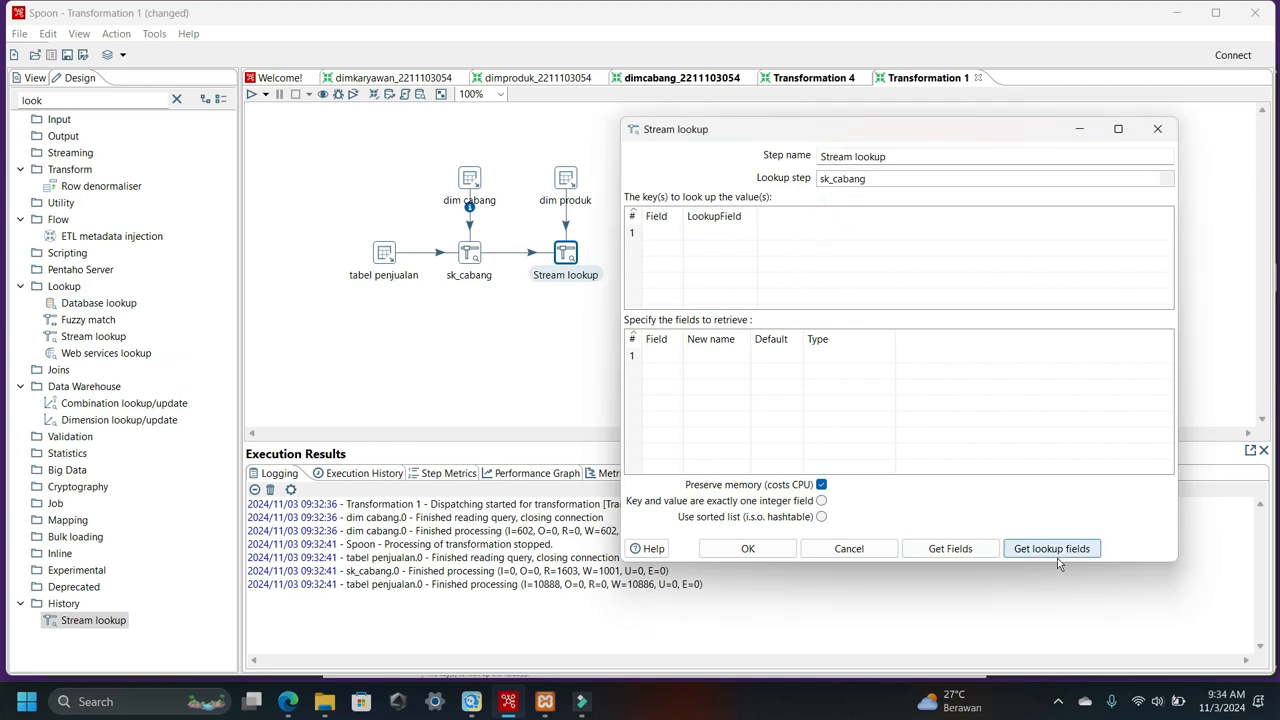
{"action": "left_click", "coordinate": [680, 232]}
{"action": "left_click", "coordinate": [678, 230]}
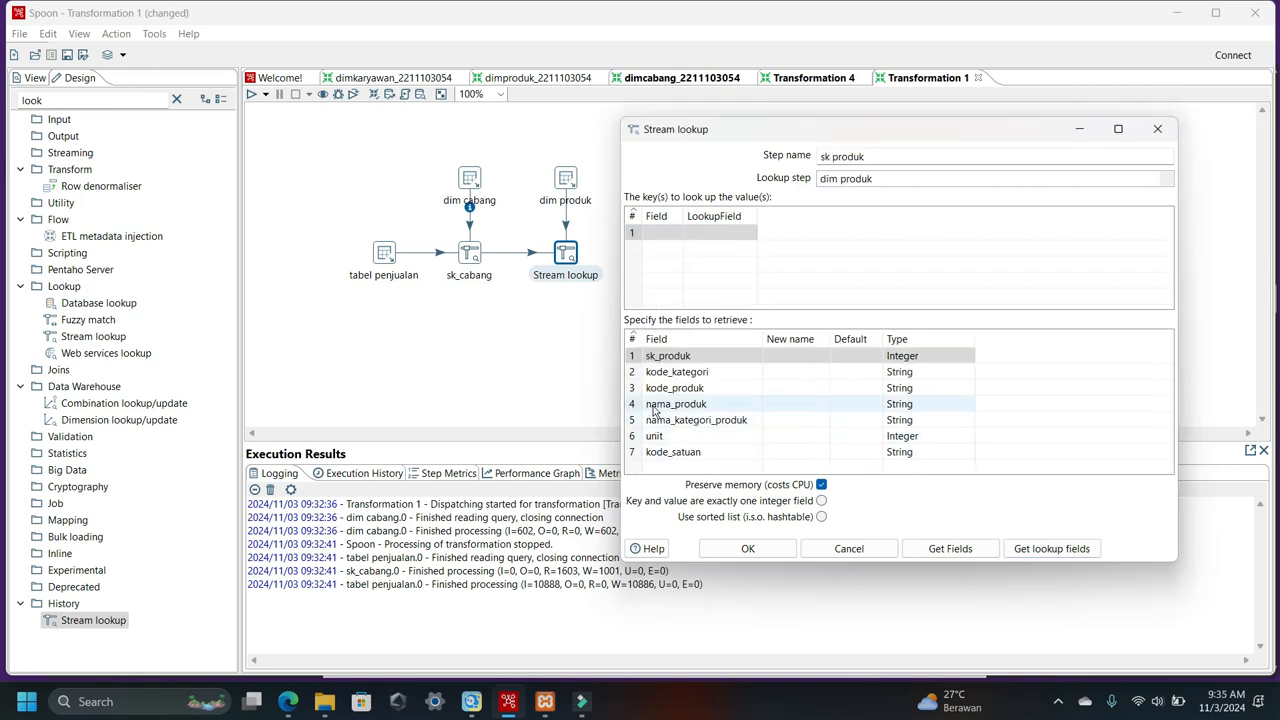
- Remove every field to retrieve from the sk produk lookup except sk_produk
{"action": "left_click", "coordinate": [631, 452]}
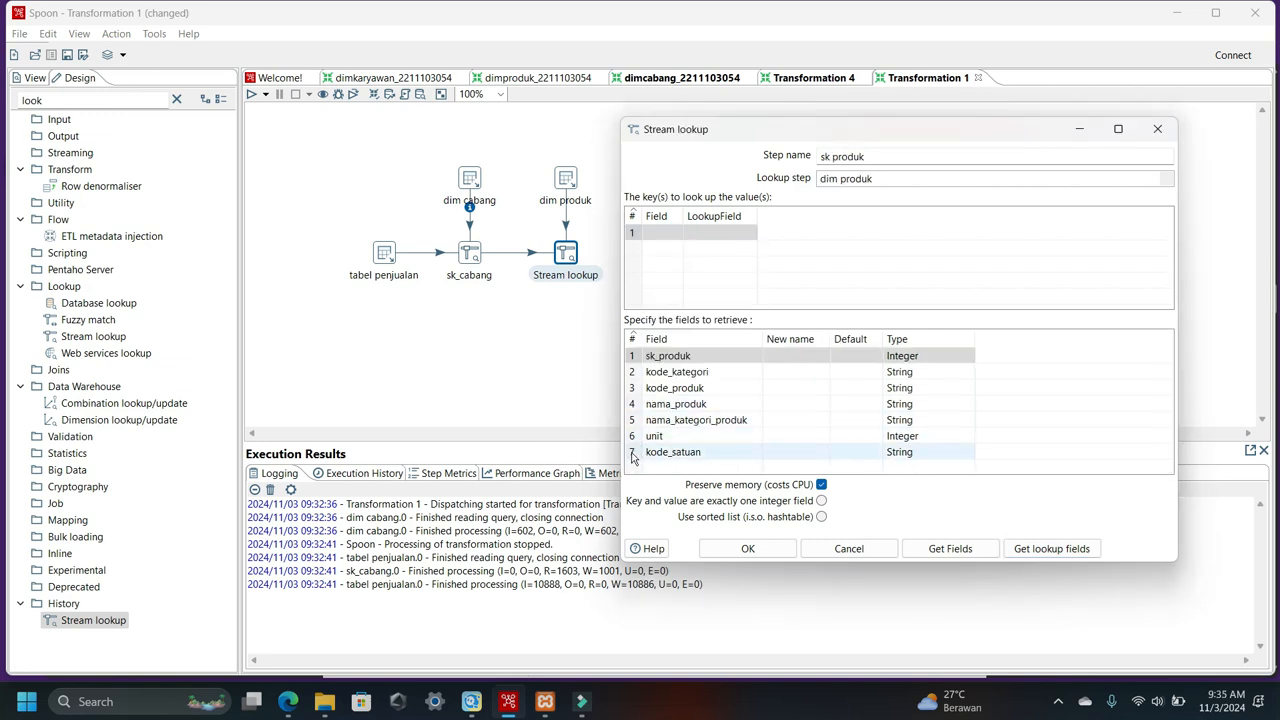
{"action": "key", "text": "Delete"}
{"action": "key", "text": "Delete"}
{"action": "key", "text": "Delete"}
{"action": "key", "text": "Delete"}
{"action": "key", "text": "Delete"}
{"action": "key", "text": "Delete"}
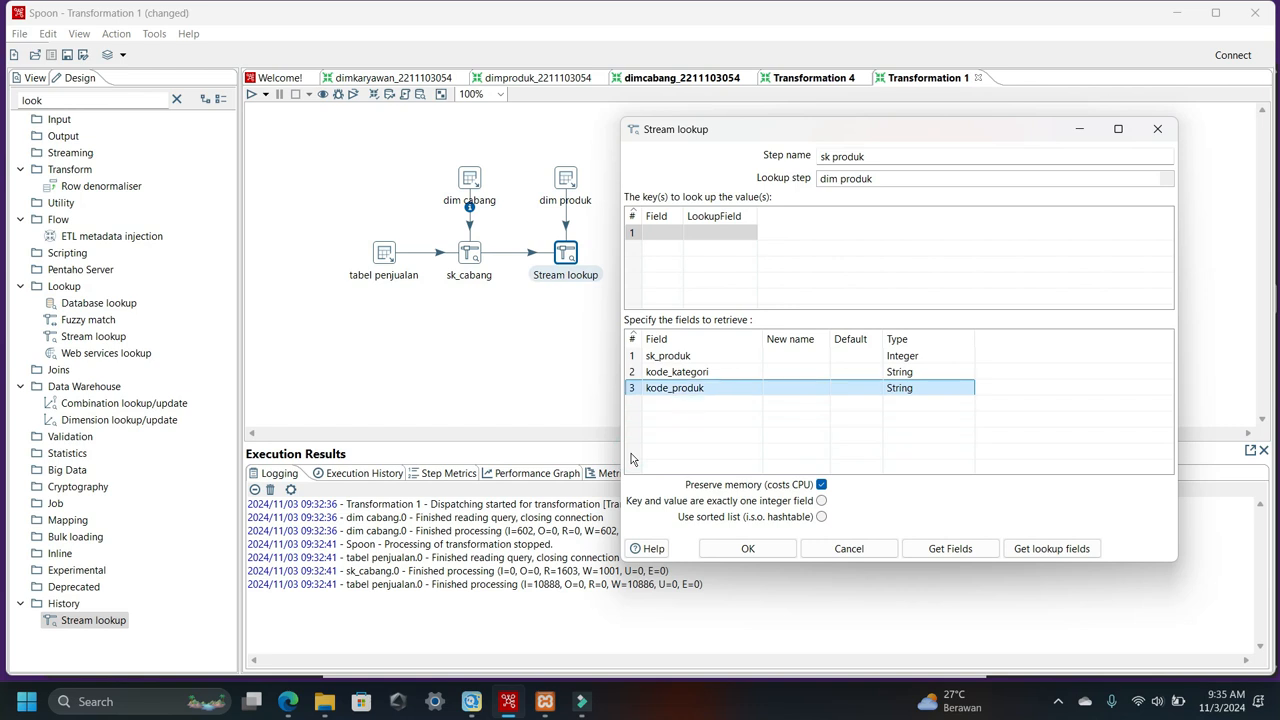
- Set both the key field and lookup field of sk produk to kode_produk and accept the settings
{"action": "left_click", "coordinate": [678, 230]}
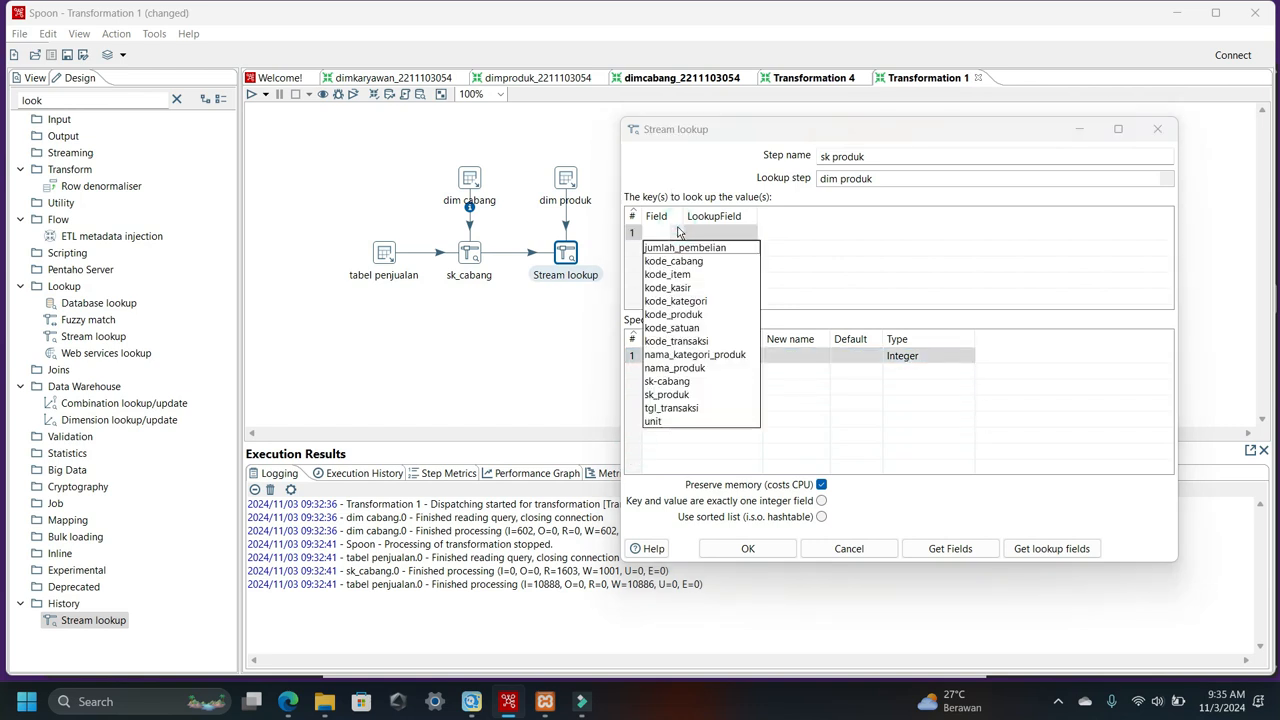
{"action": "left_click", "coordinate": [683, 318]}
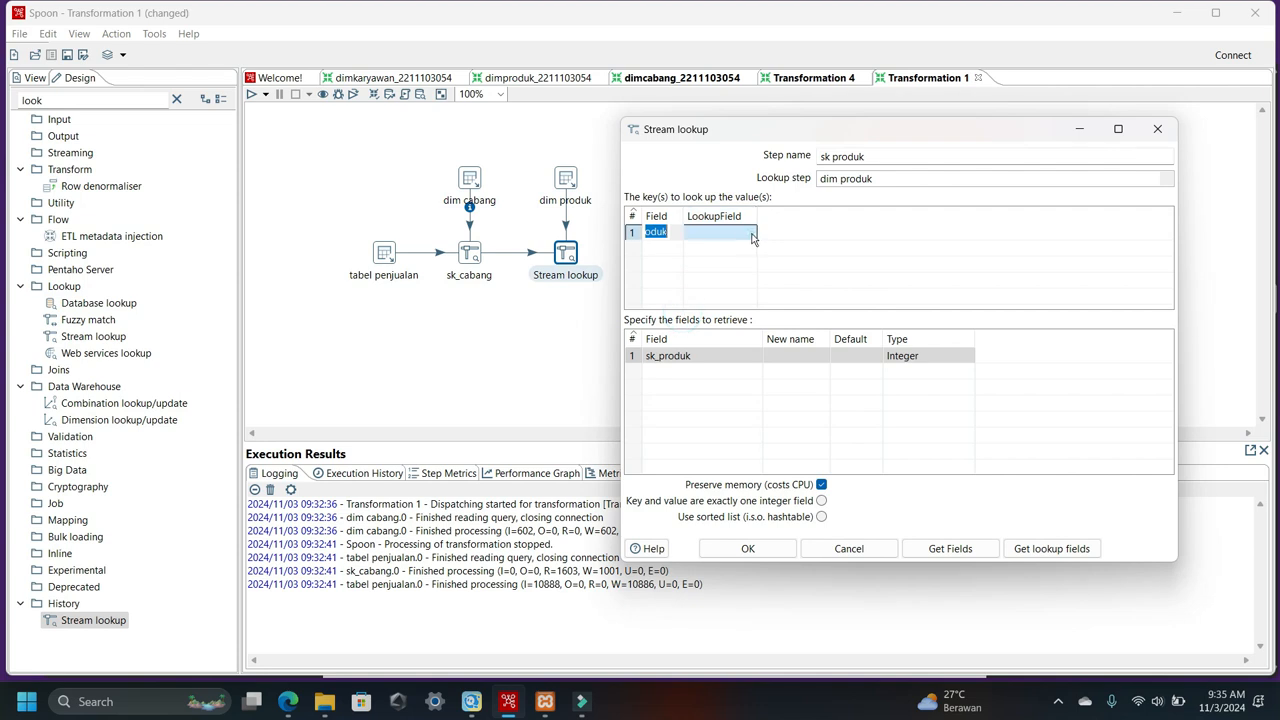
{"action": "left_click", "coordinate": [750, 232]}
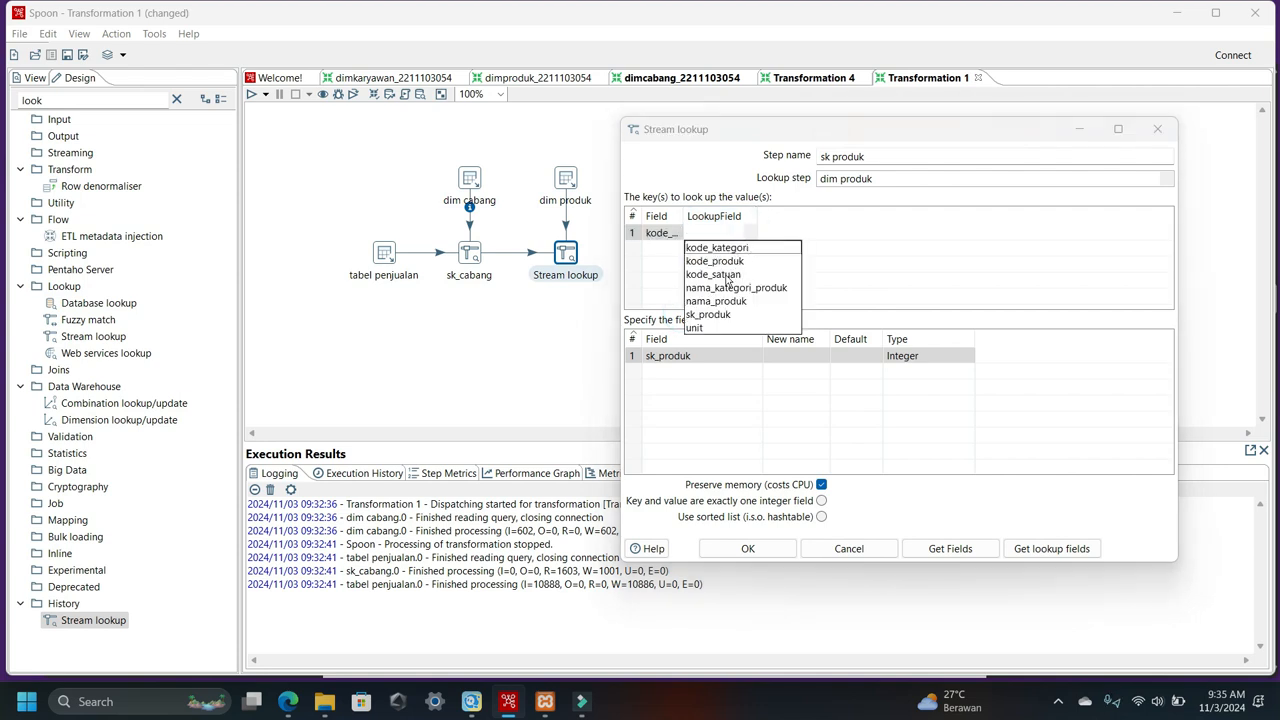
{"action": "left_click", "coordinate": [727, 281]}
{"action": "left_click", "coordinate": [750, 232]}
{"action": "left_click", "coordinate": [740, 258]}
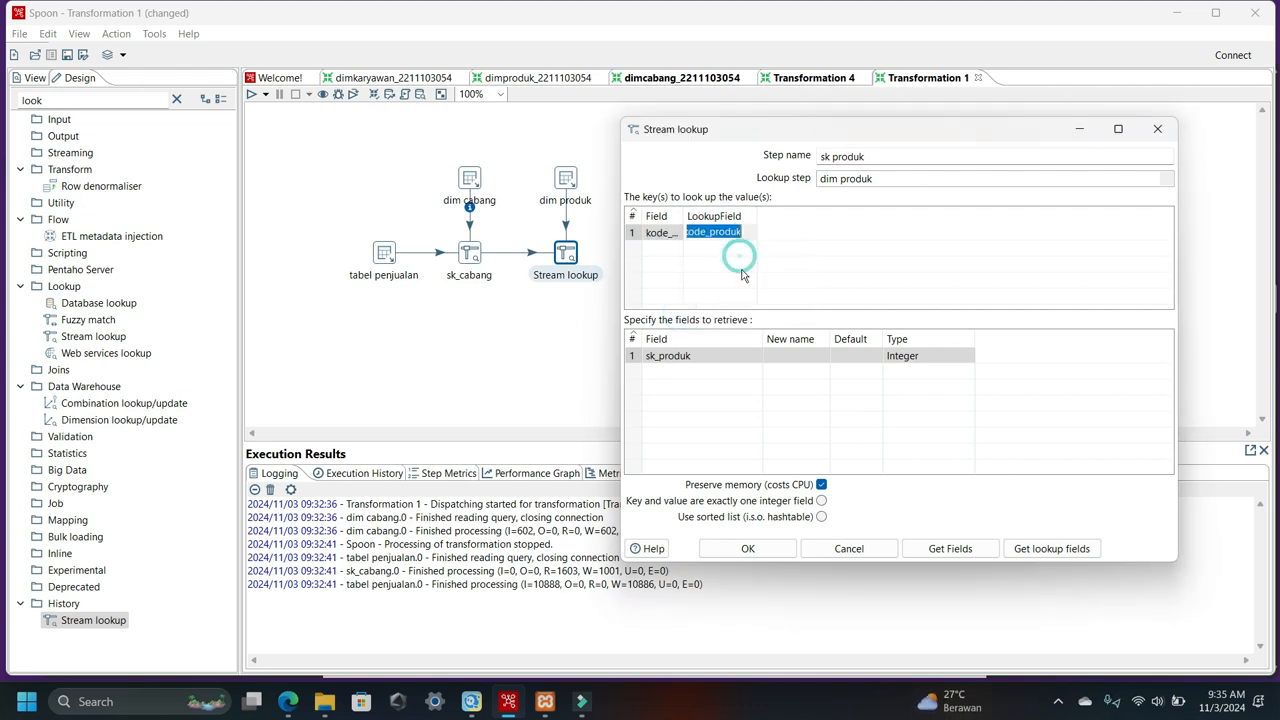
{"action": "left_click", "coordinate": [748, 548]}
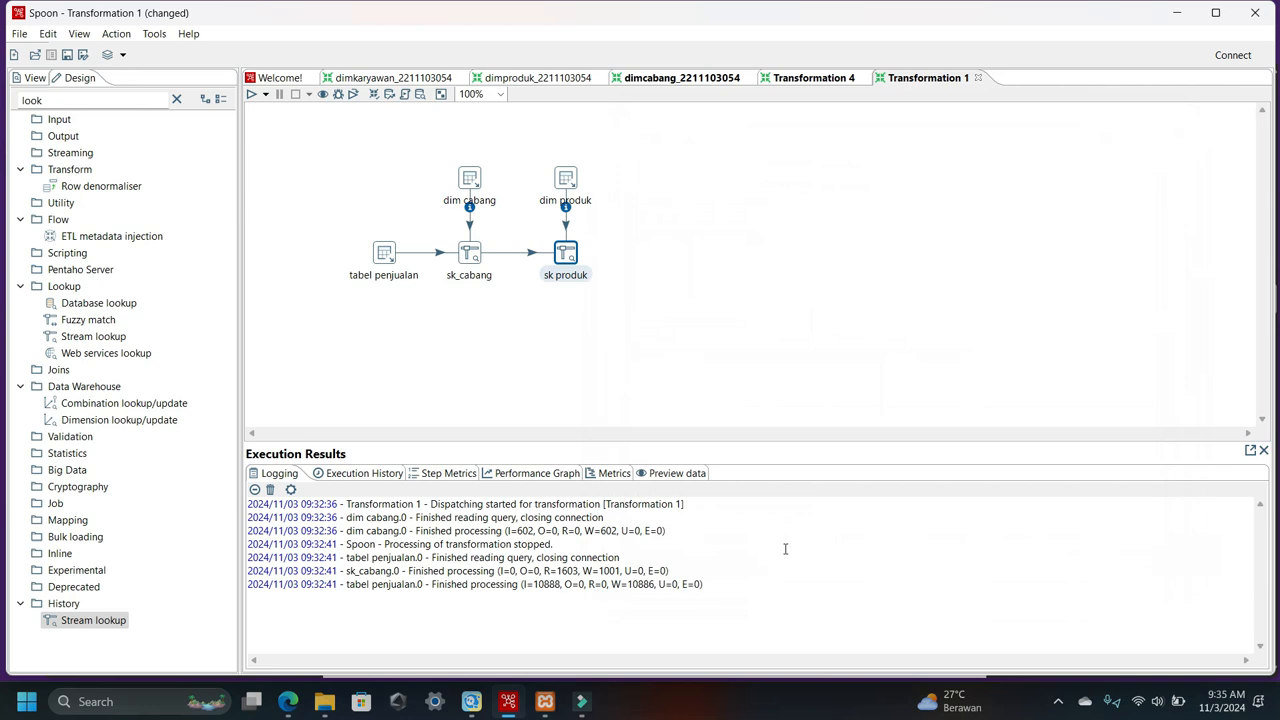
{"action": "left_click", "coordinate": [743, 295]}
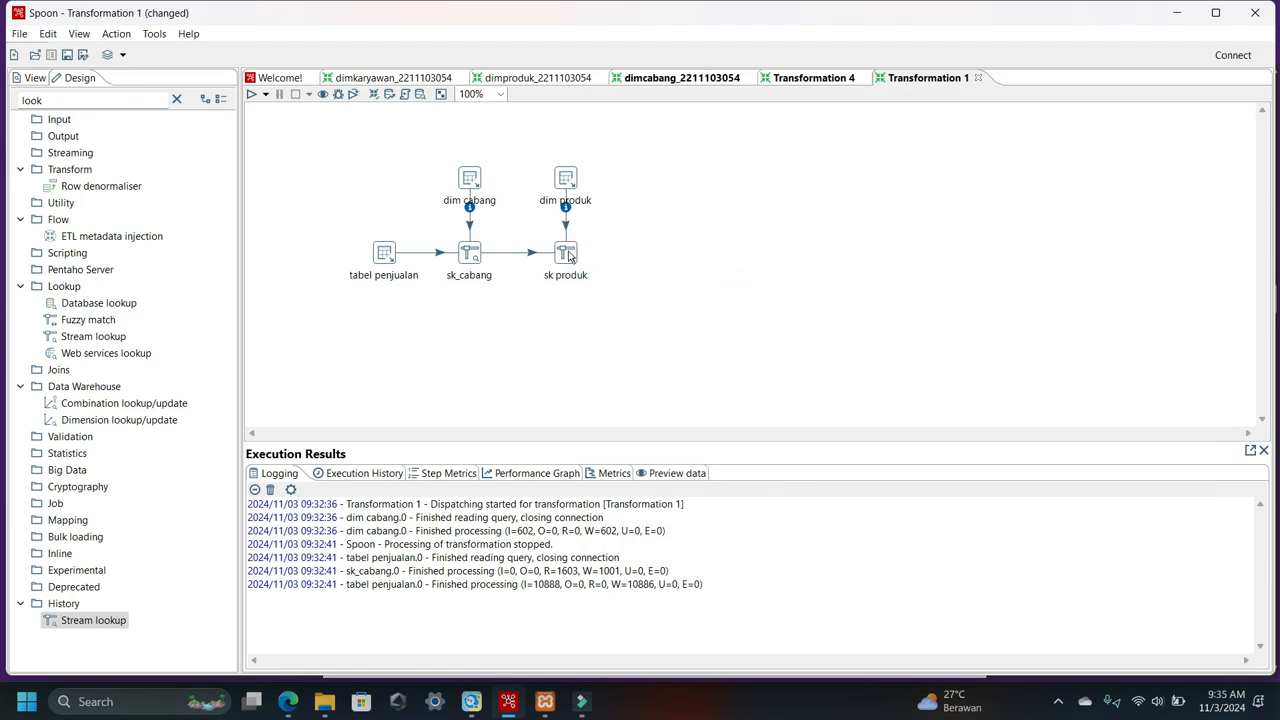
- Preview the output rows of the dim produk step and close the preview
{"action": "right_click", "coordinate": [568, 256]}
{"action": "left_click", "coordinate": [573, 187]}
{"action": "right_click", "coordinate": [573, 187]}
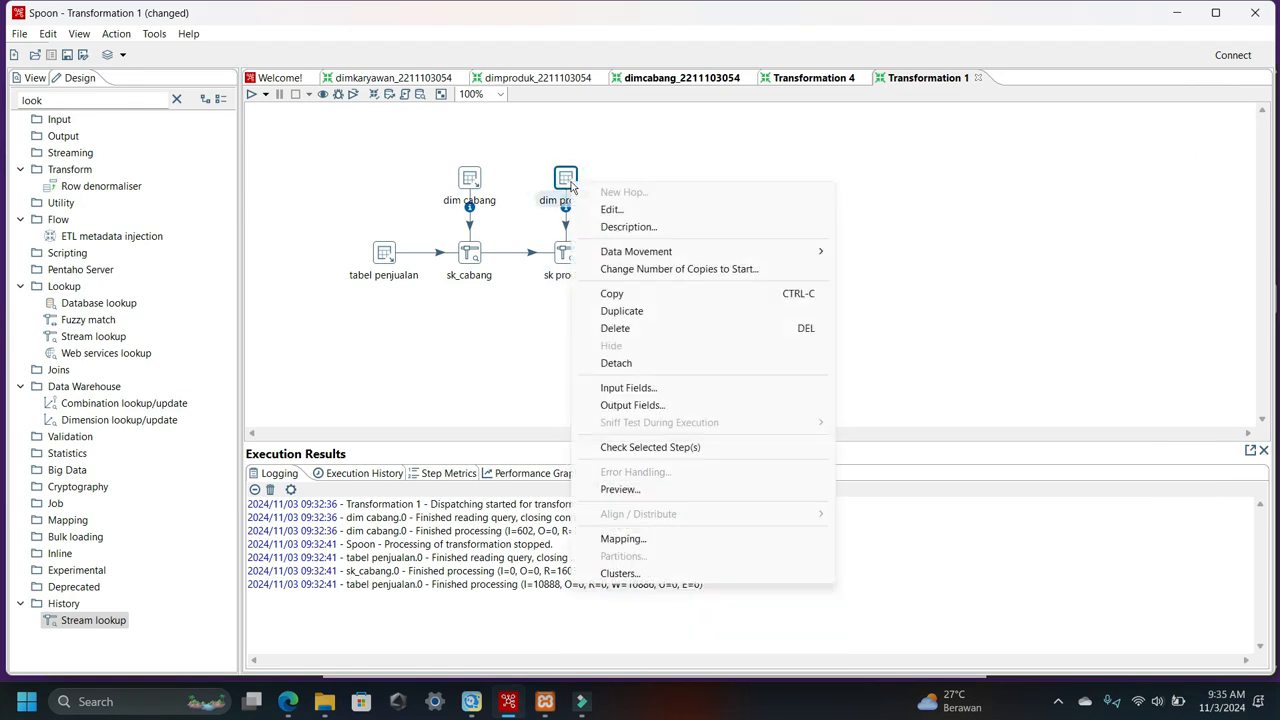
{"action": "left_click", "coordinate": [673, 491]}
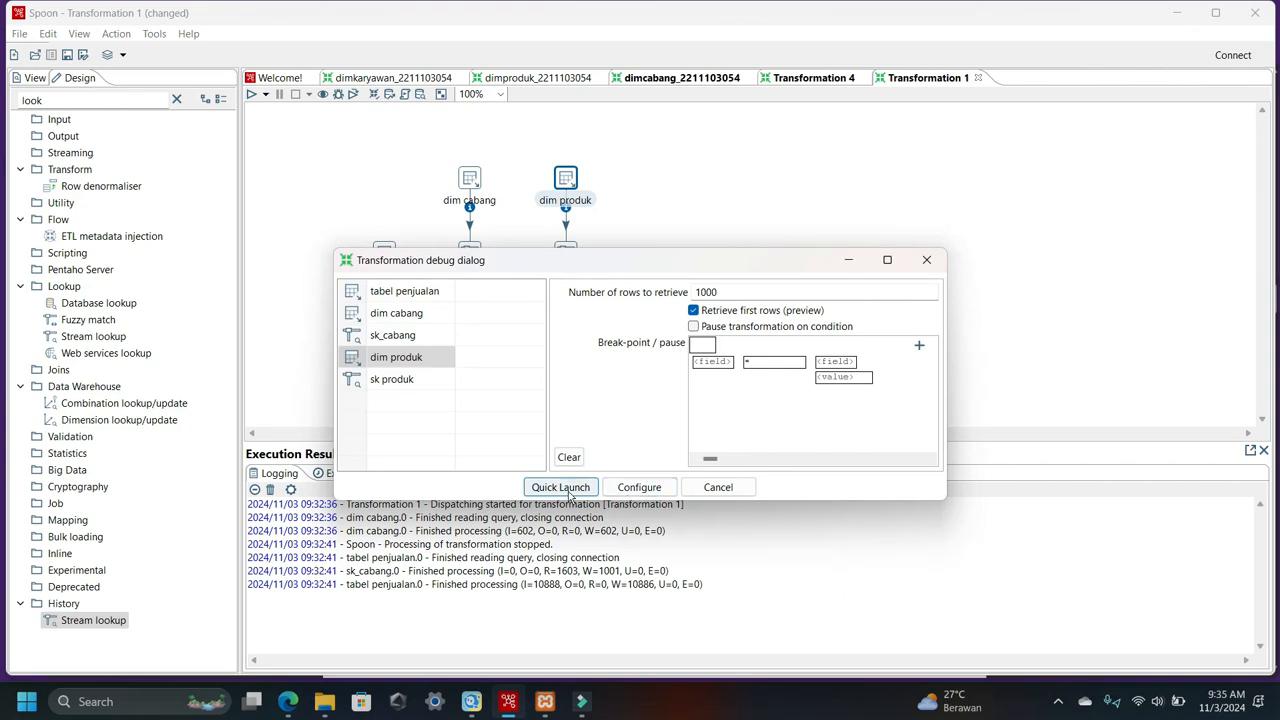
{"action": "left_click", "coordinate": [563, 487]}
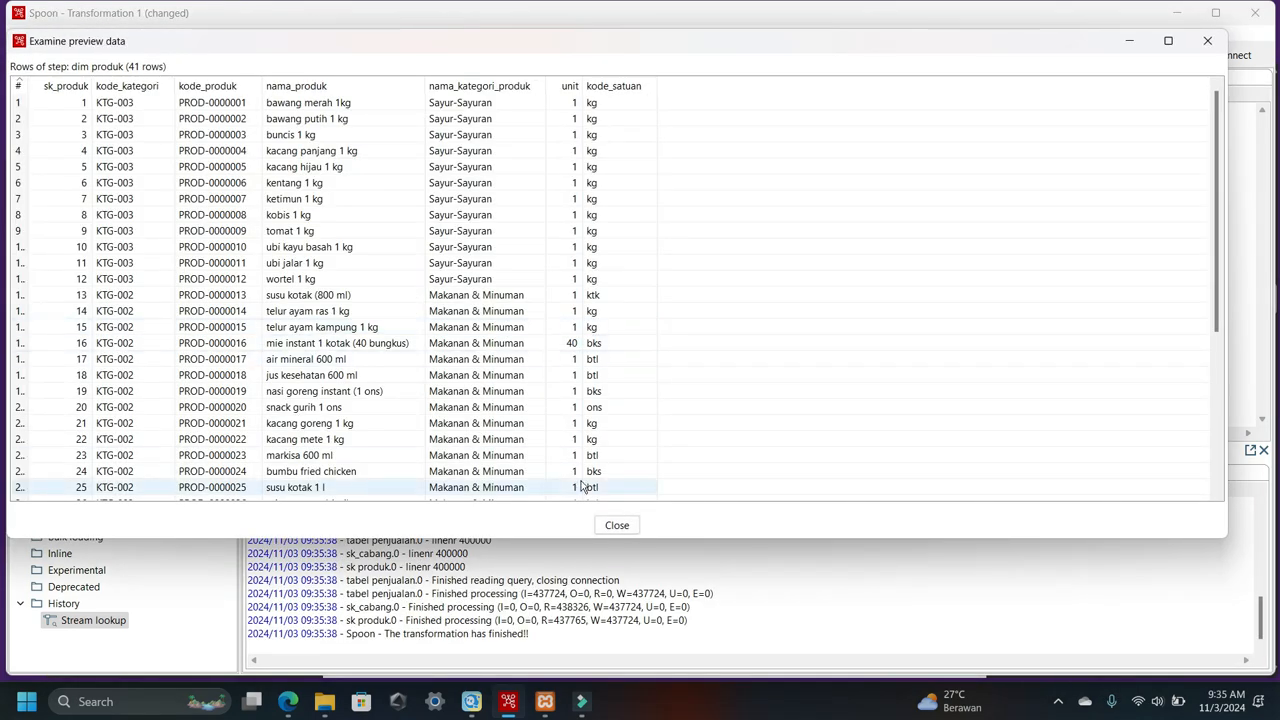
{"action": "left_click", "coordinate": [610, 524]}
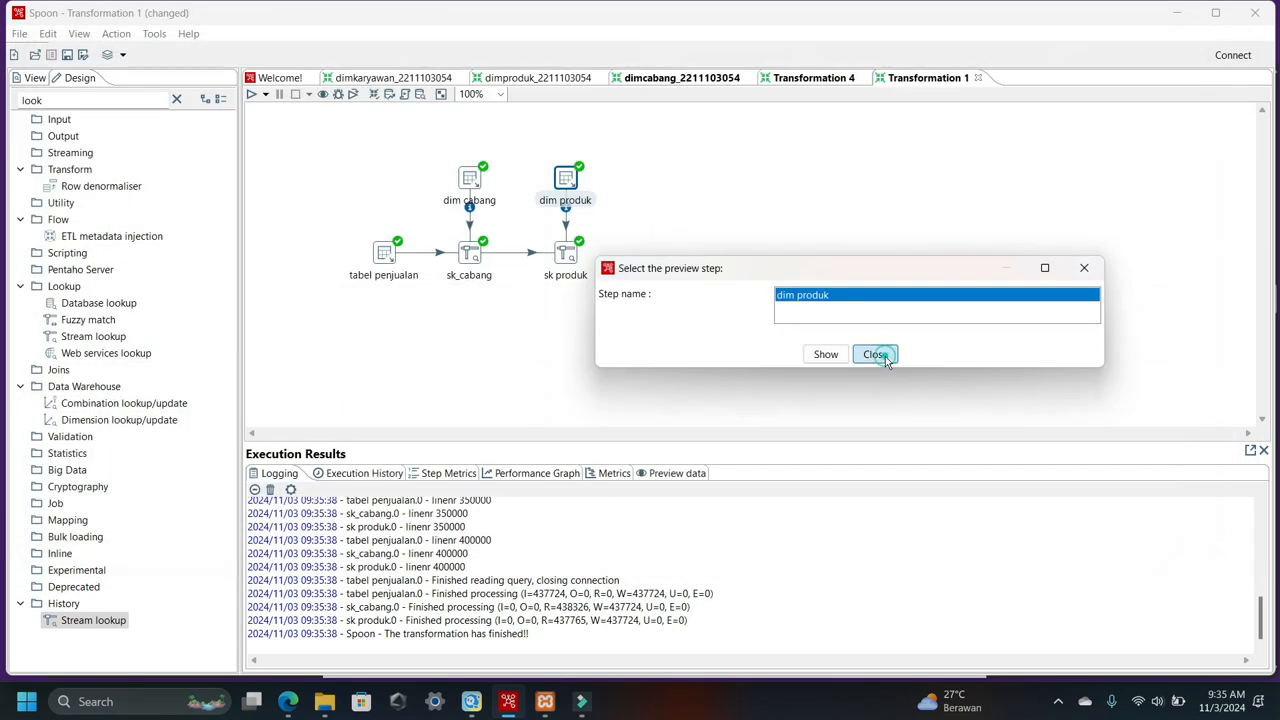
{"action": "left_click", "coordinate": [877, 355]}
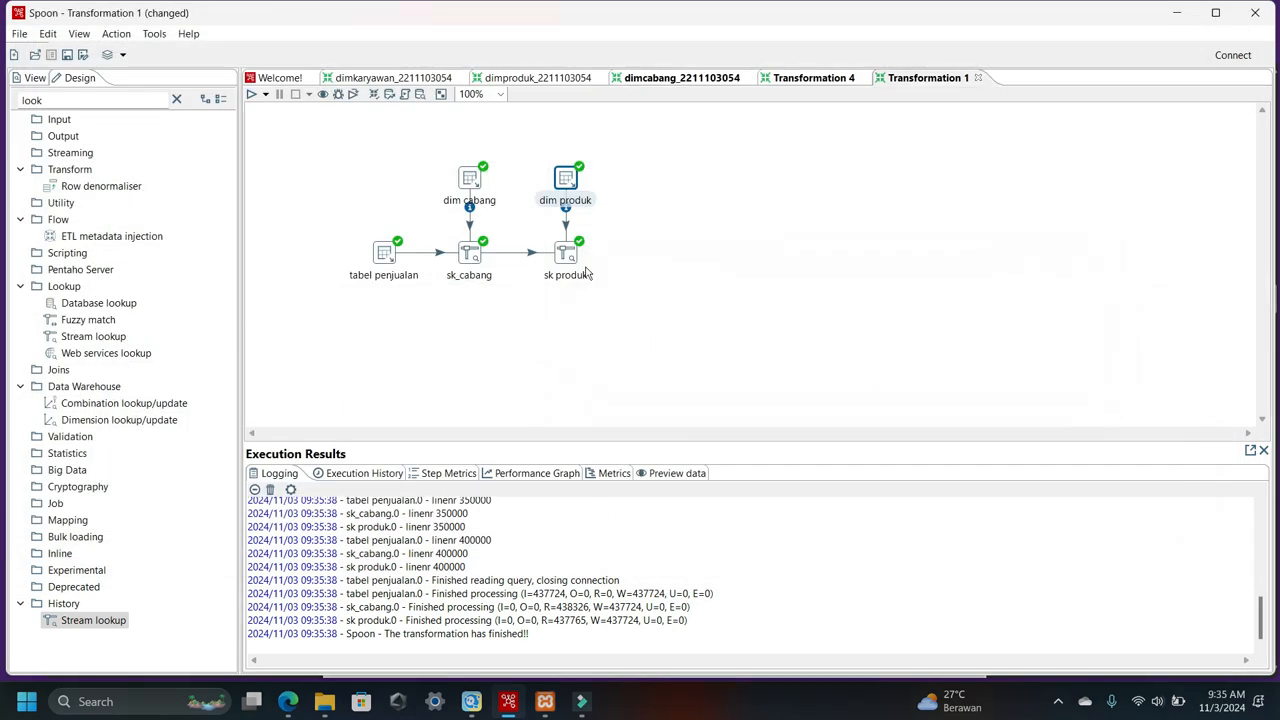
- Preview the output rows of the sk produk step, examine the sk_produk column, and stop the preview
{"action": "right_click", "coordinate": [572, 258]}
{"action": "left_click", "coordinate": [604, 560]}
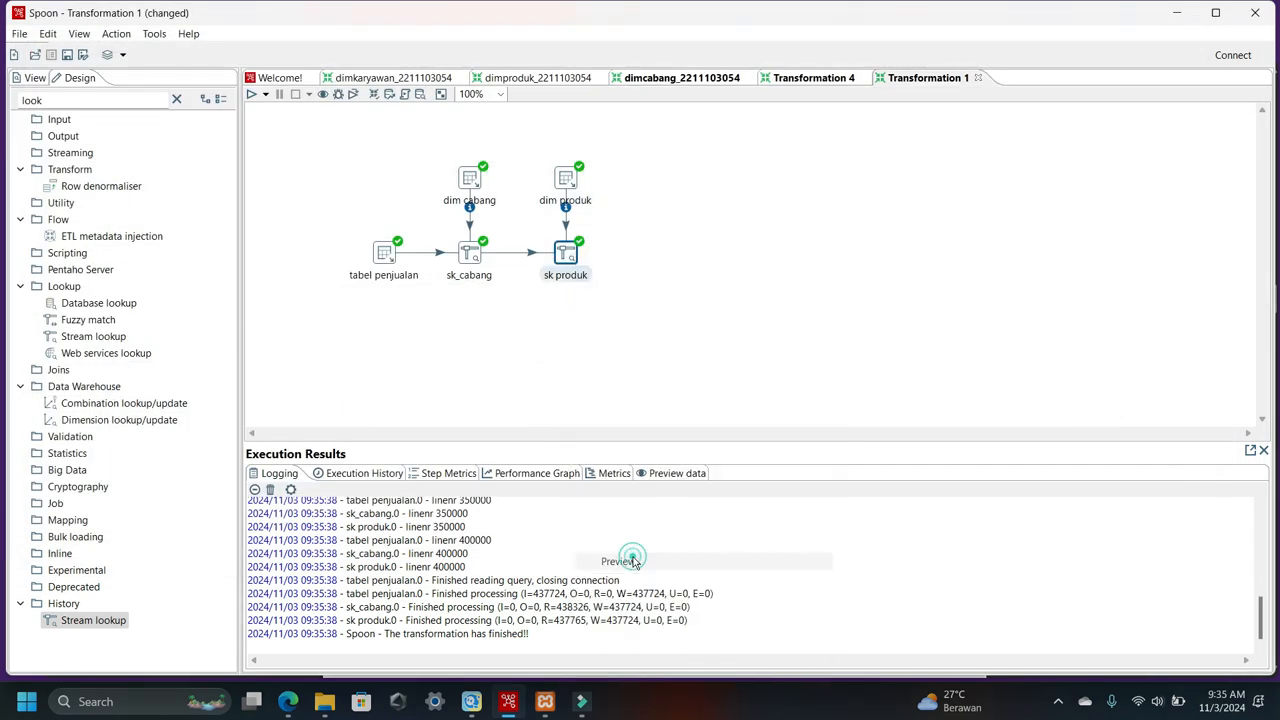
{"action": "left_click", "coordinate": [564, 487]}
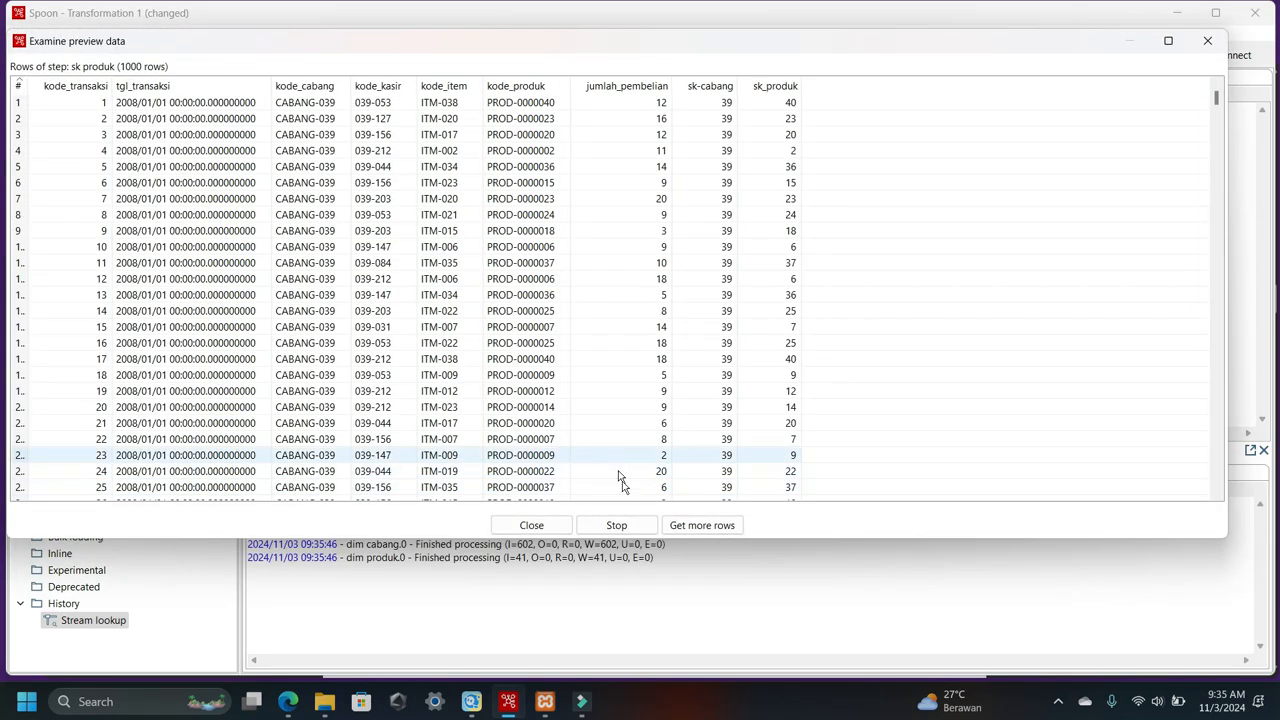
{"action": "left_click", "coordinate": [616, 525]}
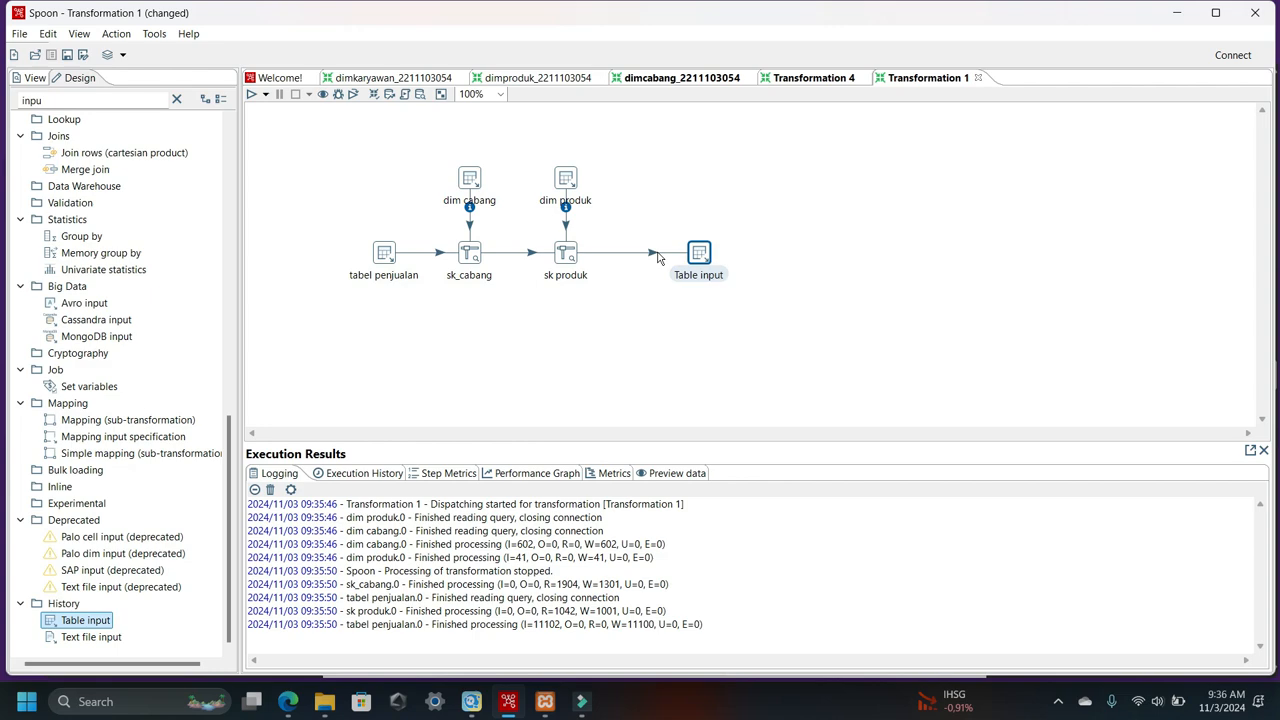
- Delete the hop from sk produk to the new Table input step and place that step beside dim produk
{"action": "right_click", "coordinate": [684, 253]}
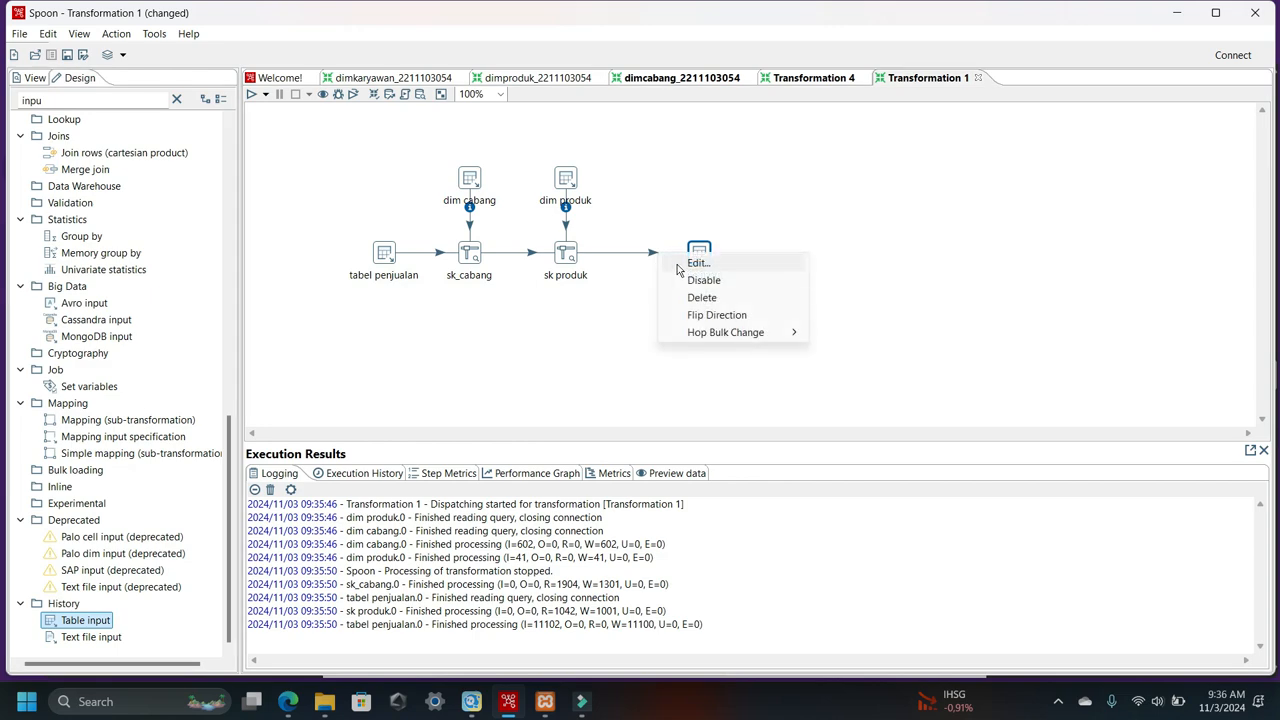
{"action": "left_click", "coordinate": [702, 294]}
{"action": "left_click_drag", "start_coordinate": [698, 256], "coordinate": [669, 192]}
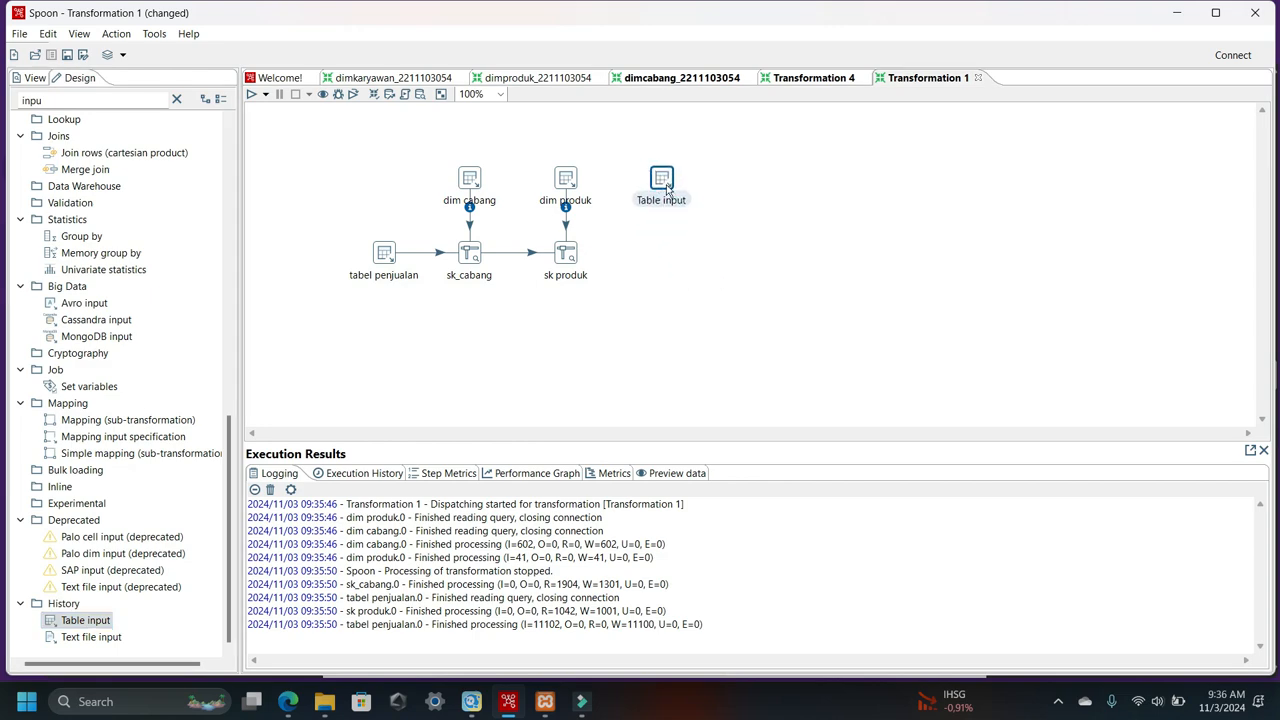
- Check the employee lookup instructions in the module PDF and name the new Table input step sk karyawan
{"action": "double_click", "coordinate": [664, 182]}
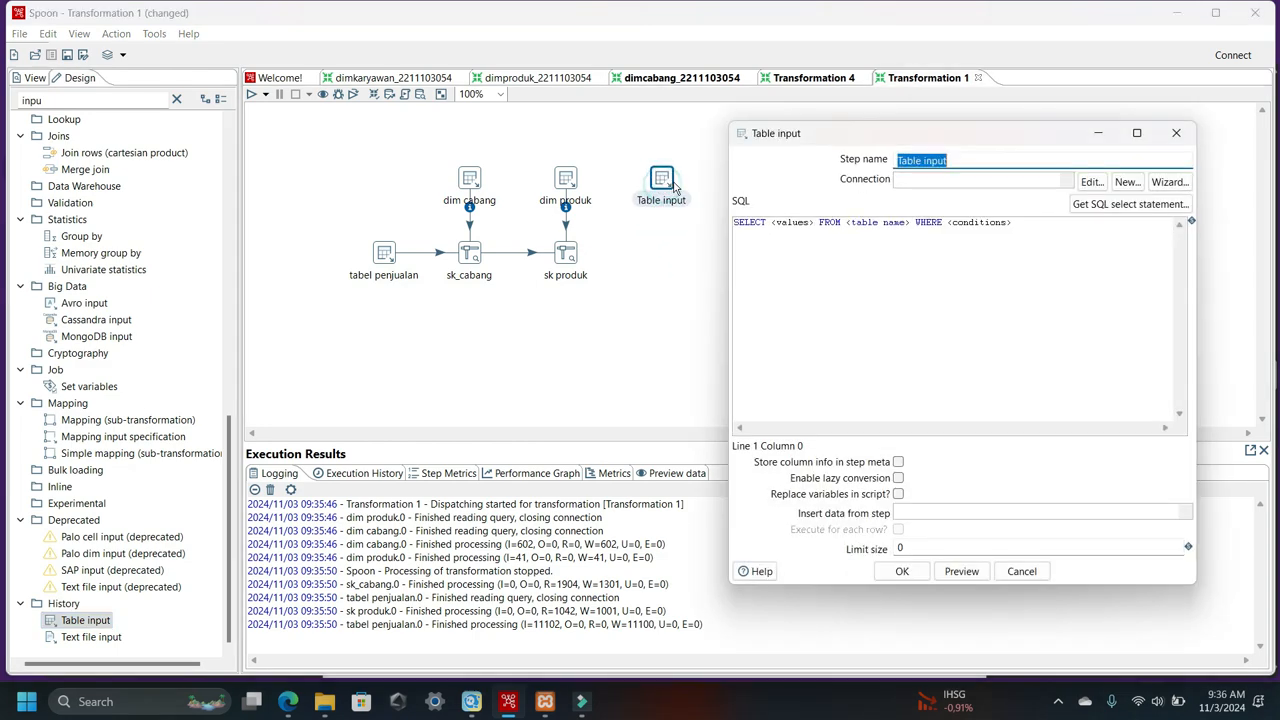
{"action": "left_click", "coordinate": [288, 701]}
{"action": "scroll", "coordinate": [645, 315], "scroll_direction": "up", "scroll_amount": 8}
{"action": "scroll", "coordinate": [631, 324], "scroll_direction": "up", "scroll_amount": 4}
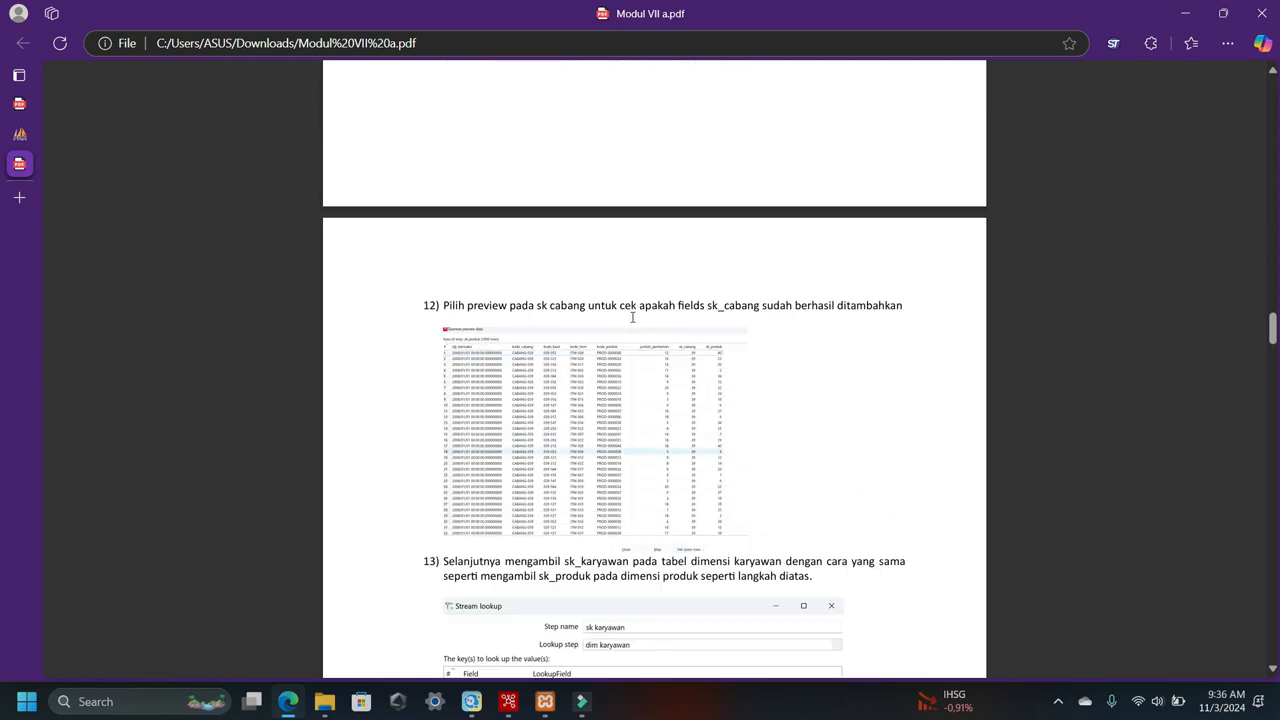
{"action": "scroll", "coordinate": [632, 317], "scroll_direction": "down", "scroll_amount": 3}
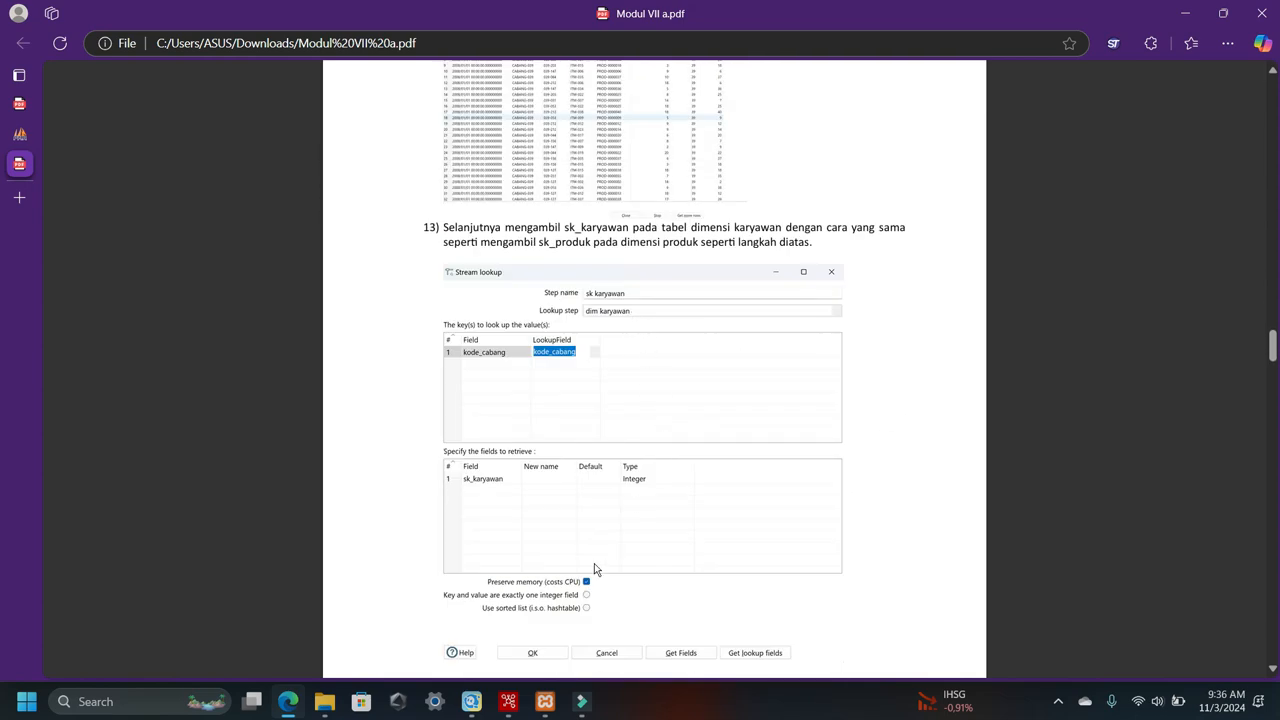
{"action": "left_click", "coordinate": [512, 706]}
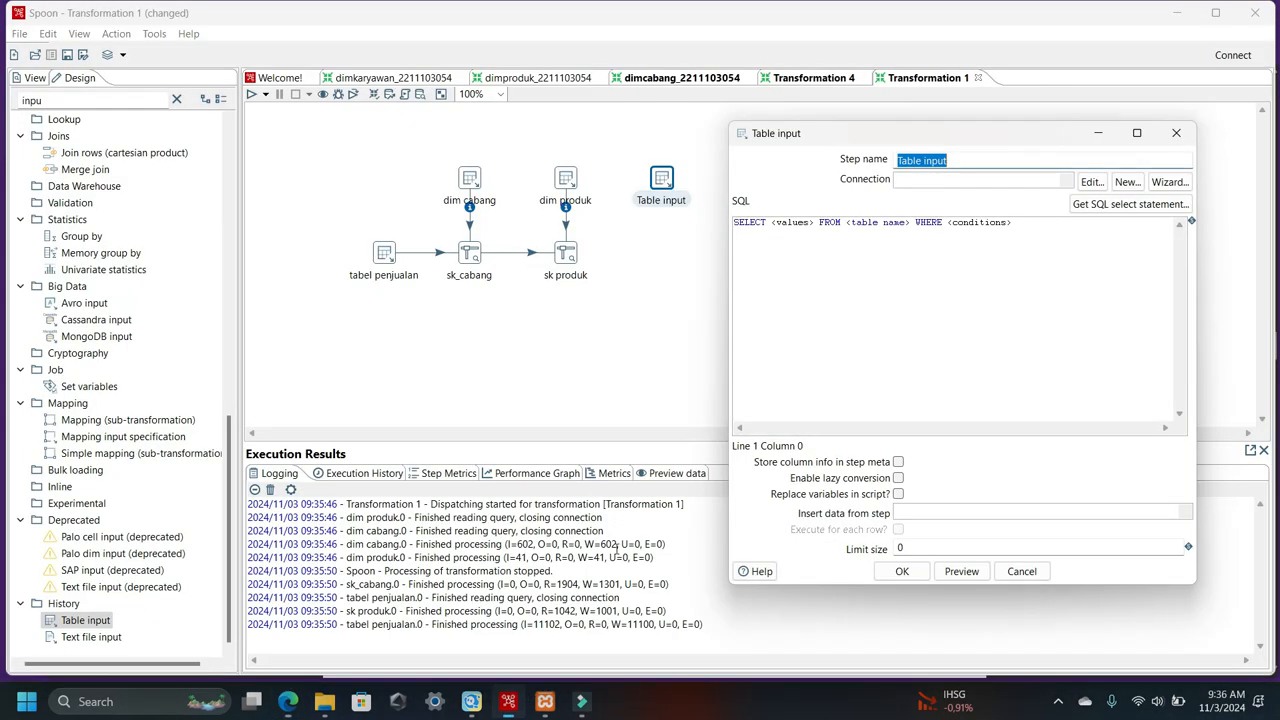
{"action": "type", "text": "sk karyawan"}
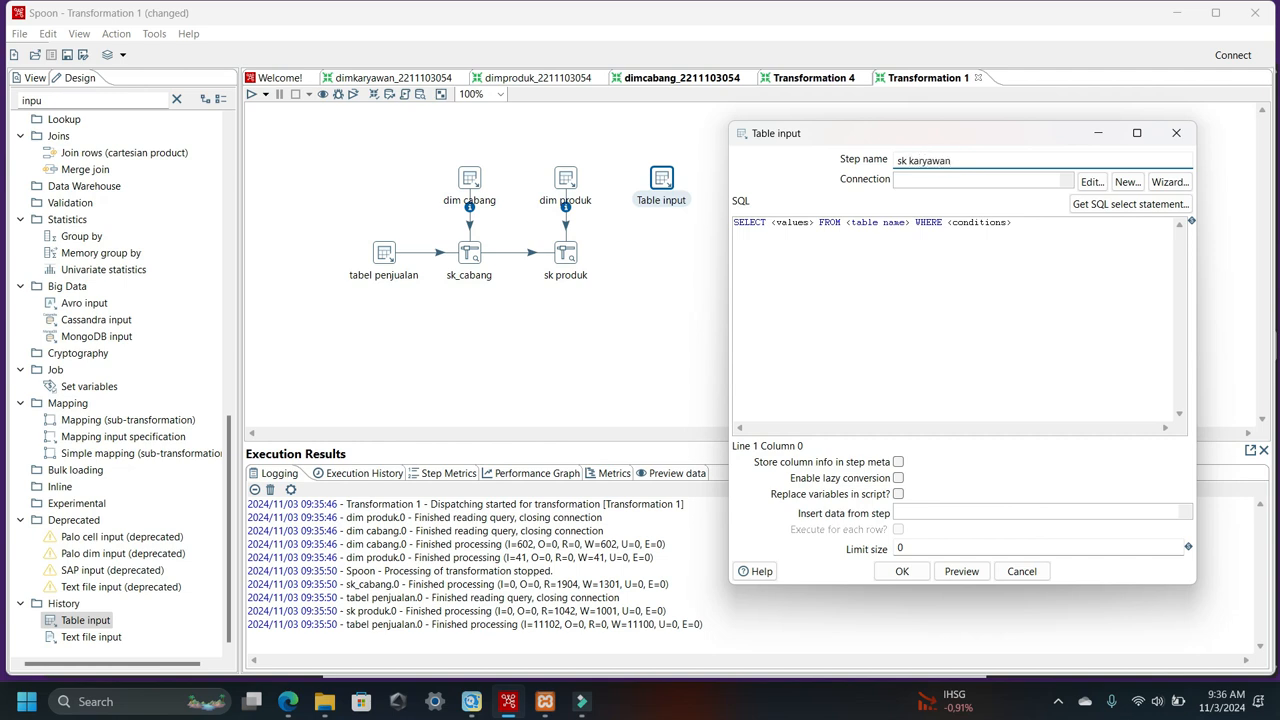
- Set the table input's connection to con-dwi-phi and generate a SELECT on dim_karyawan including the field names, accepting the settings
{"action": "left_click", "coordinate": [1067, 181]}
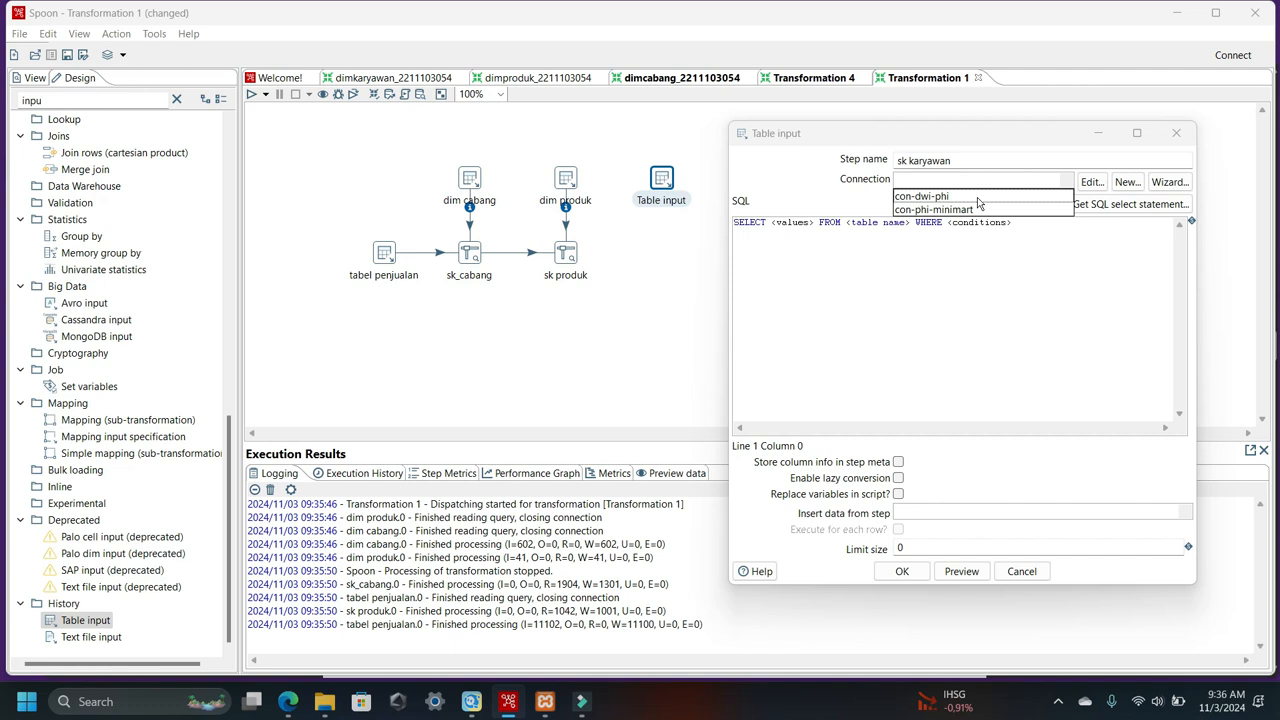
{"action": "left_click", "coordinate": [926, 197]}
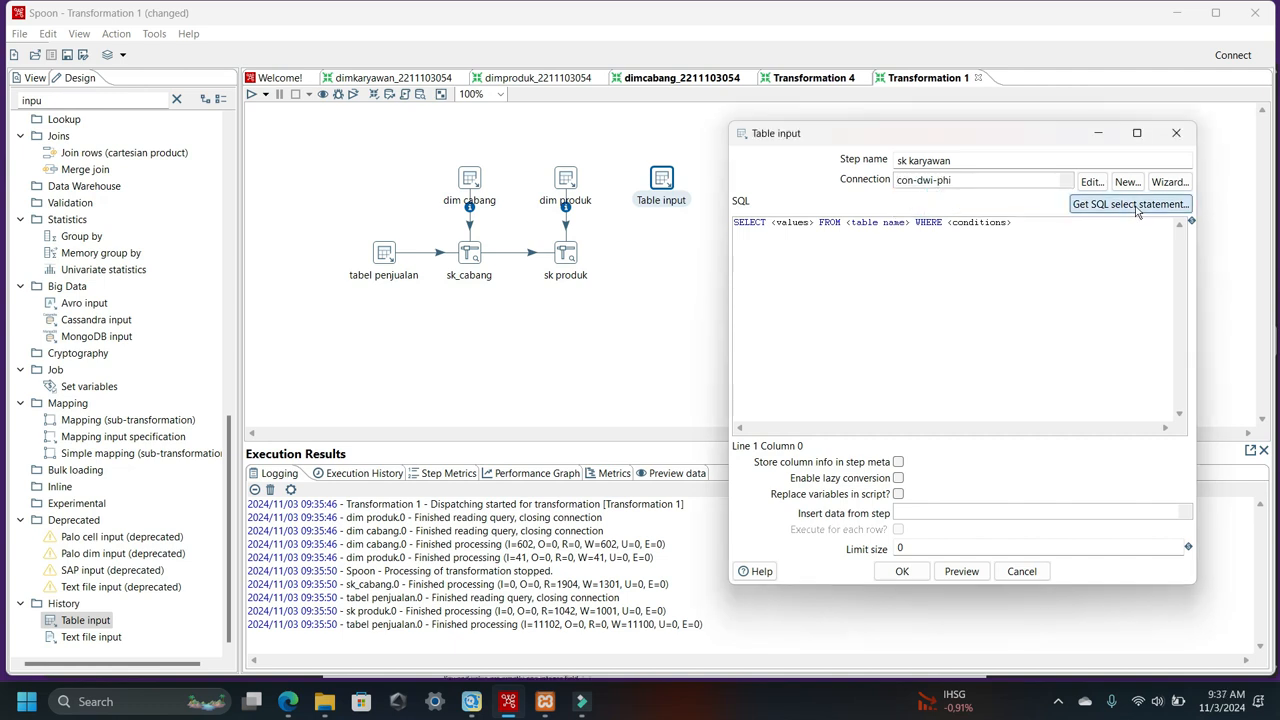
{"action": "left_click", "coordinate": [1136, 205]}
{"action": "left_click", "coordinate": [290, 400]}
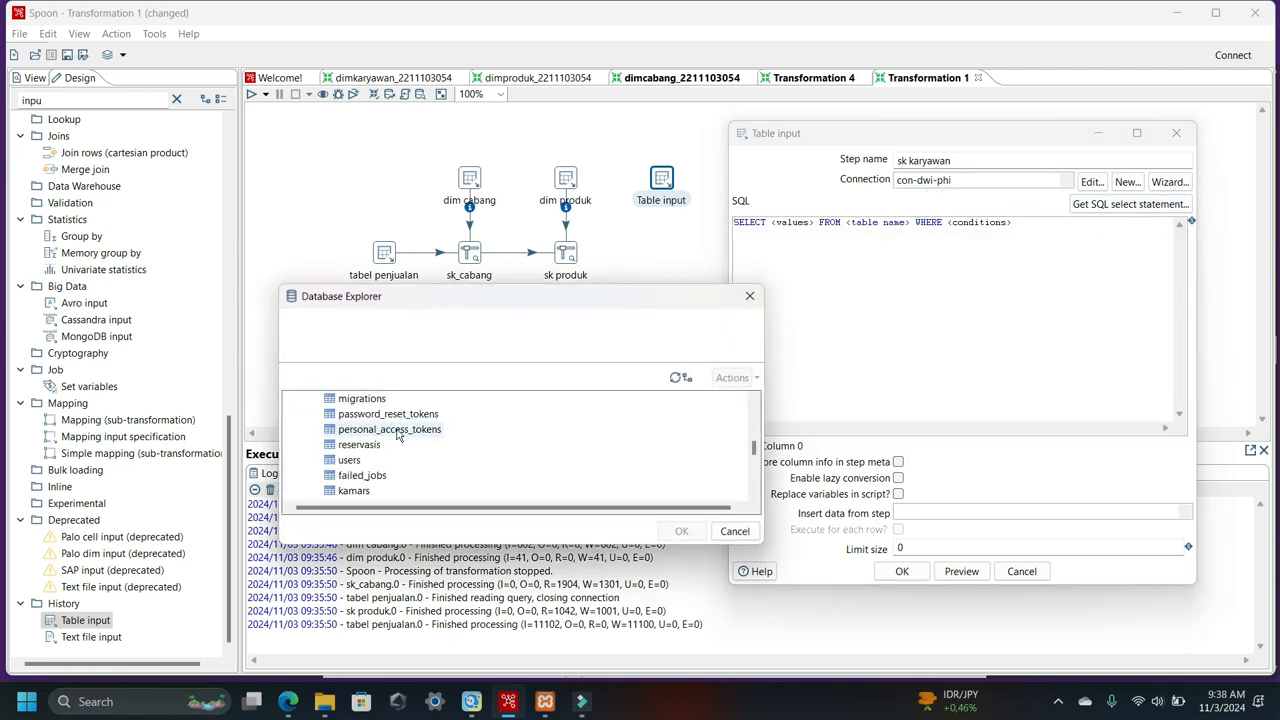
{"action": "scroll", "coordinate": [400, 438], "scroll_direction": "down", "scroll_amount": 3}
{"action": "left_click", "coordinate": [372, 430]}
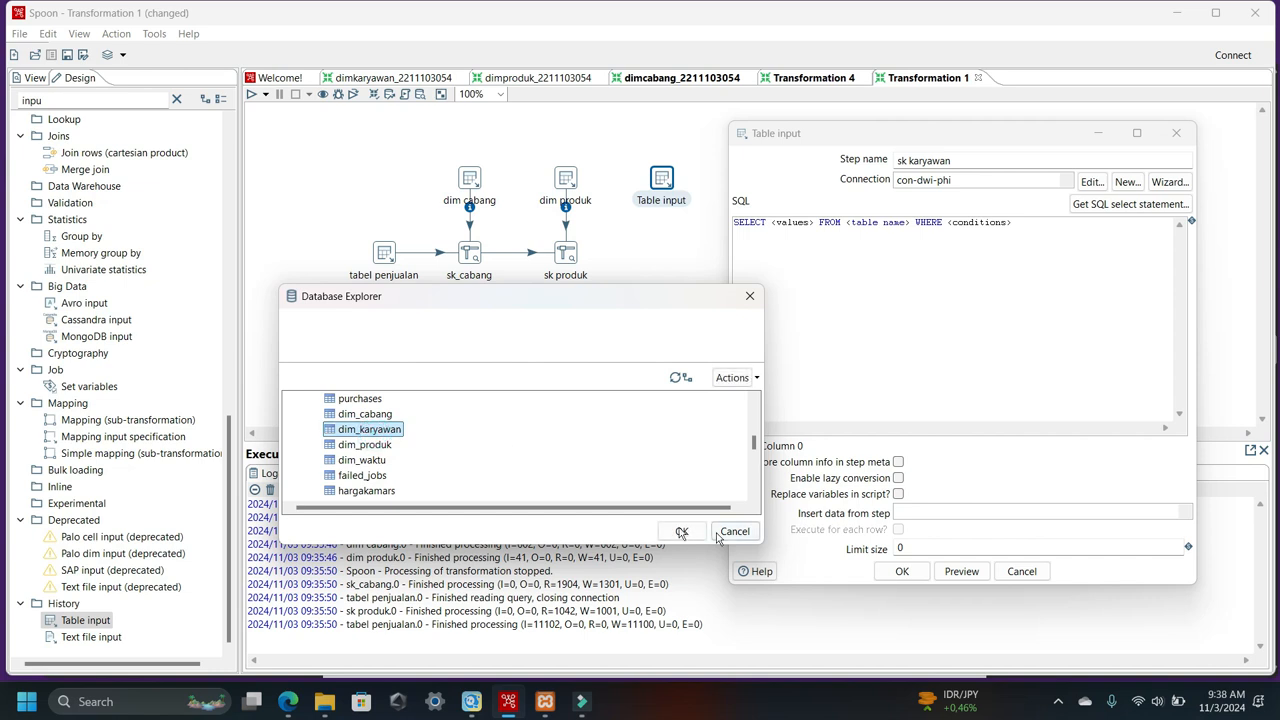
{"action": "left_click", "coordinate": [682, 532]}
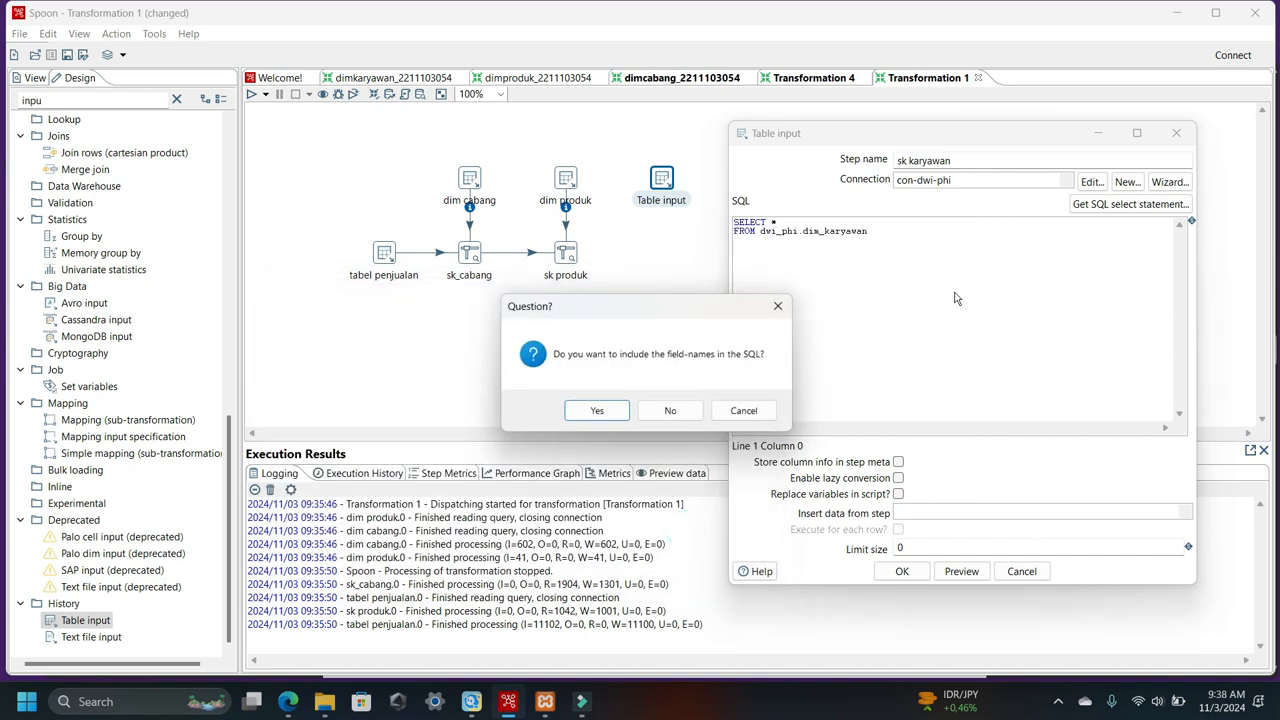
{"action": "left_click", "coordinate": [596, 410]}
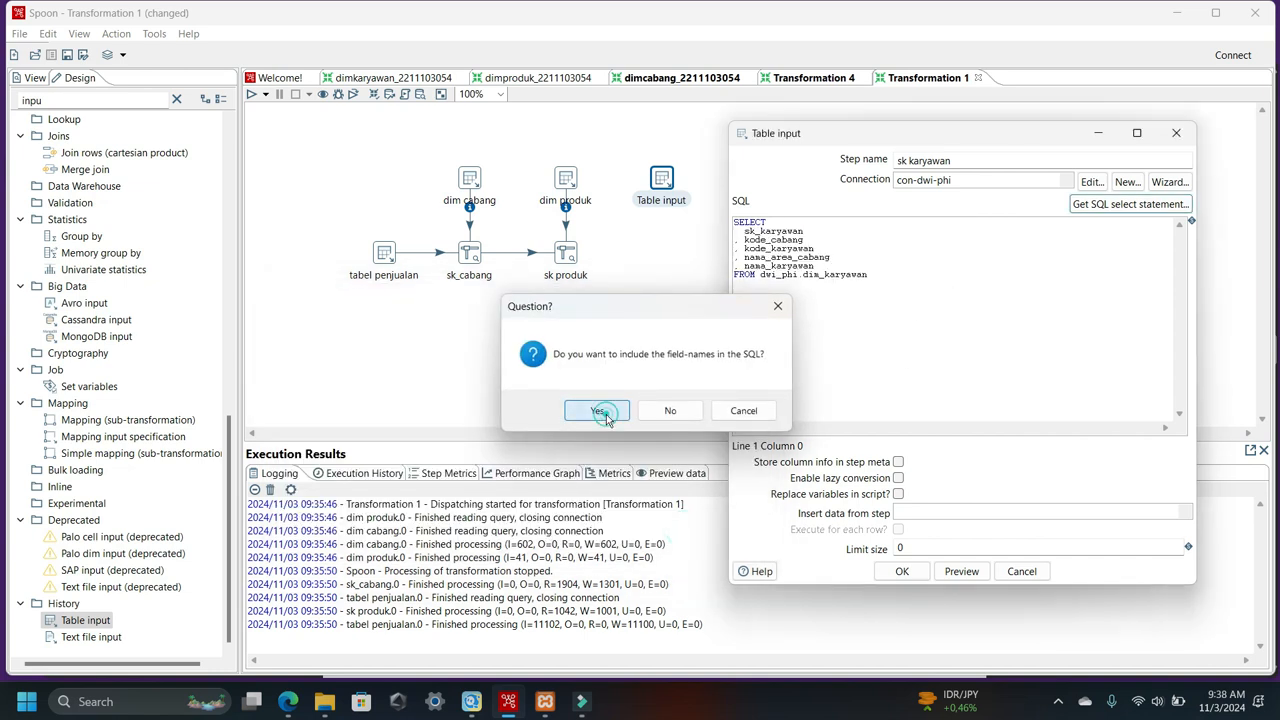
{"action": "left_click", "coordinate": [900, 571]}
{"action": "left_click", "coordinate": [635, 359]}
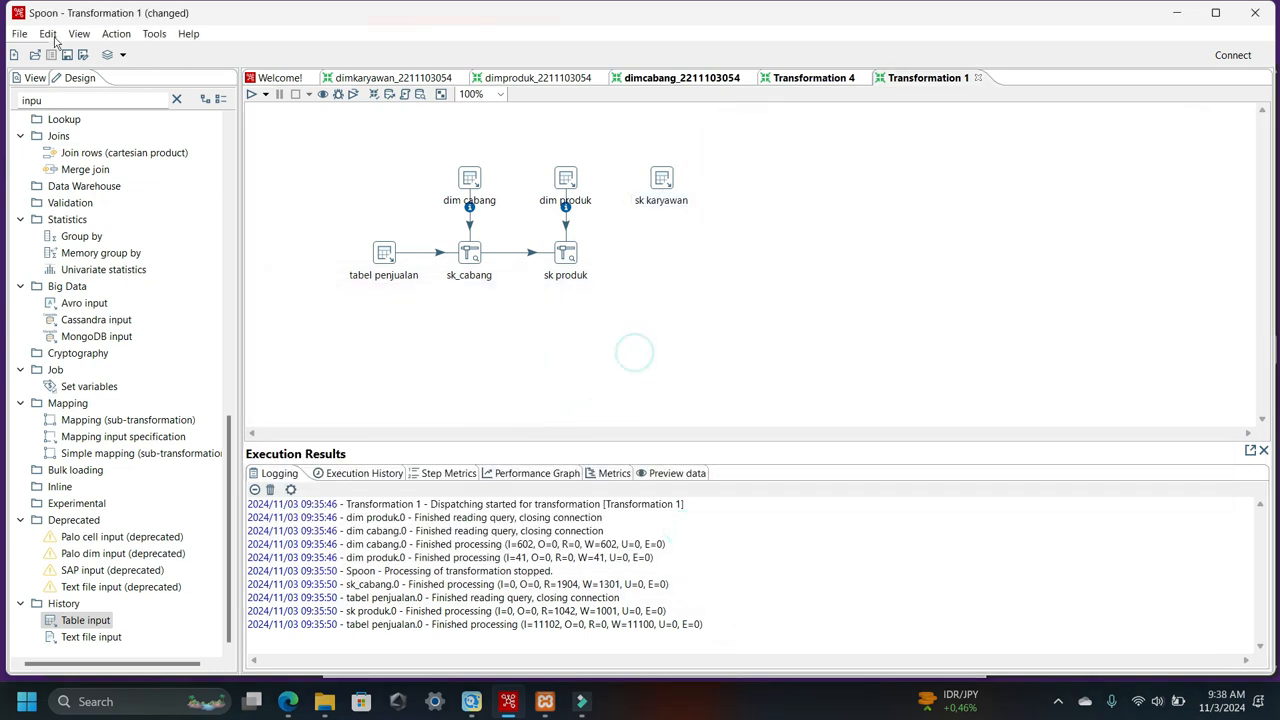
- Add a Stream lookup step directly below the sk karyawan table input and connect sk produk to it with a hop
{"action": "left_click", "coordinate": [177, 99]}
{"action": "type", "text": "loo"}
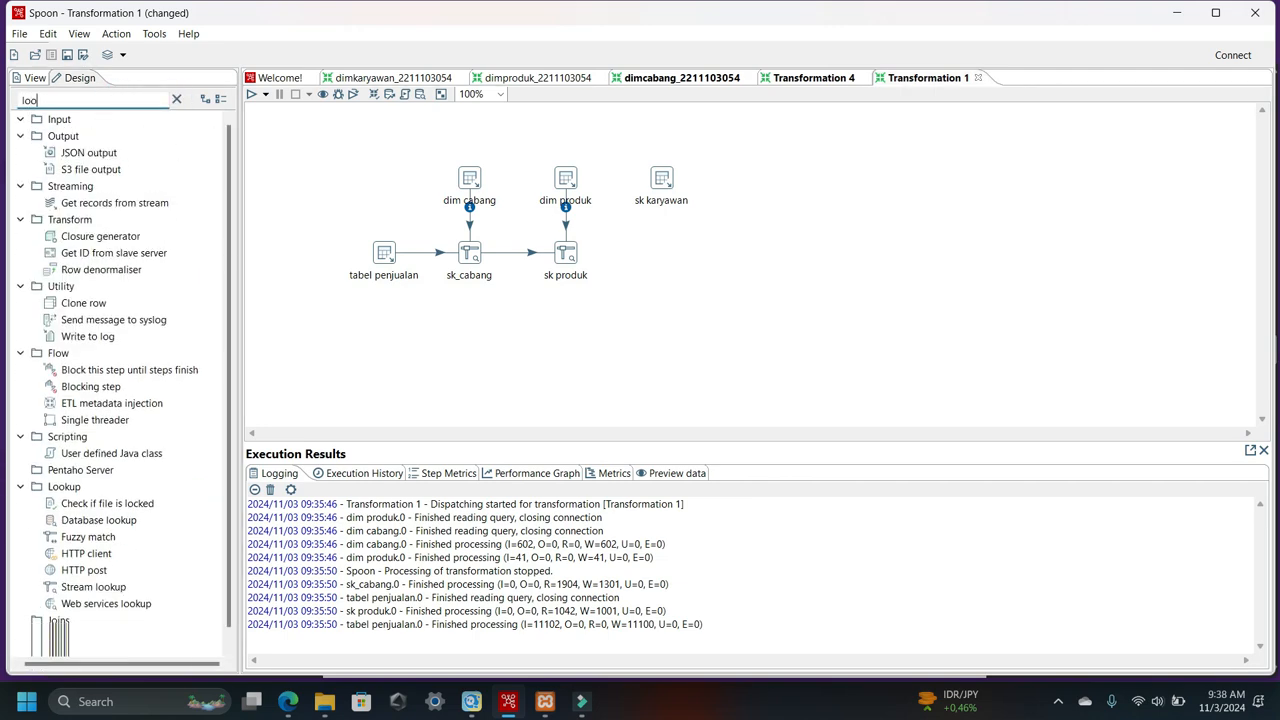
{"action": "double_click", "coordinate": [93, 620]}
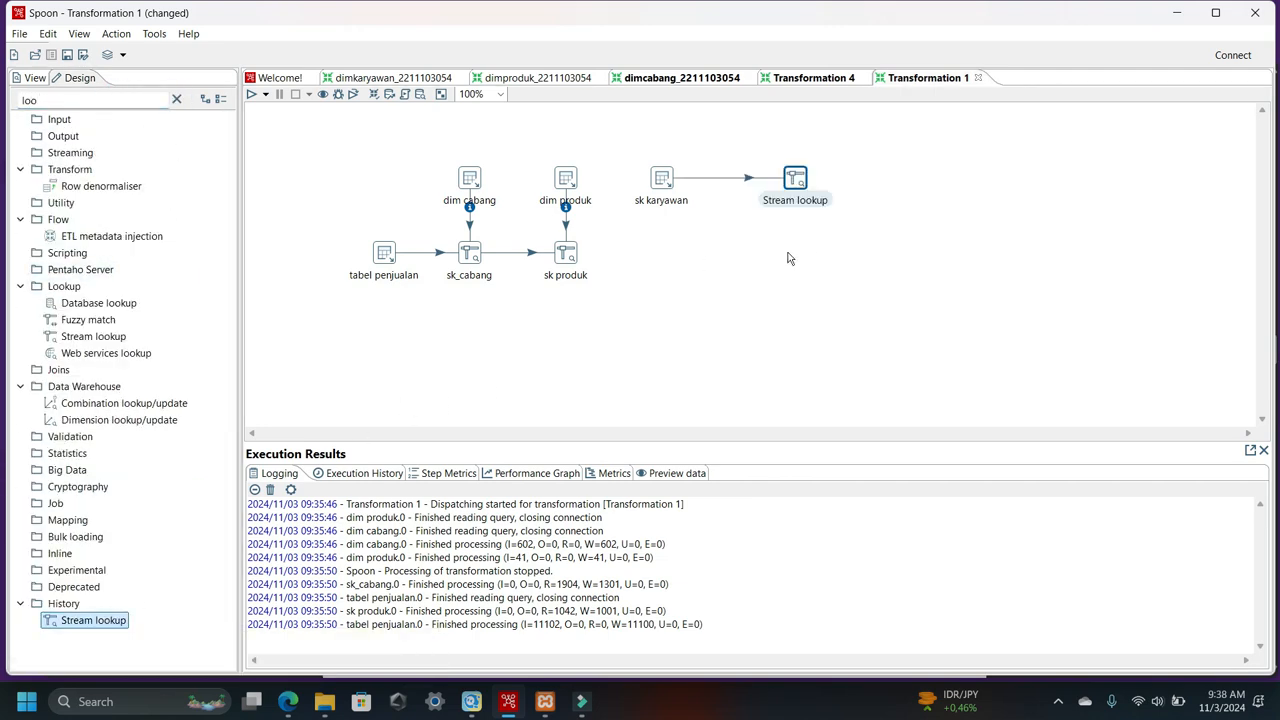
{"action": "left_click_drag", "start_coordinate": [797, 195], "coordinate": [663, 269]}
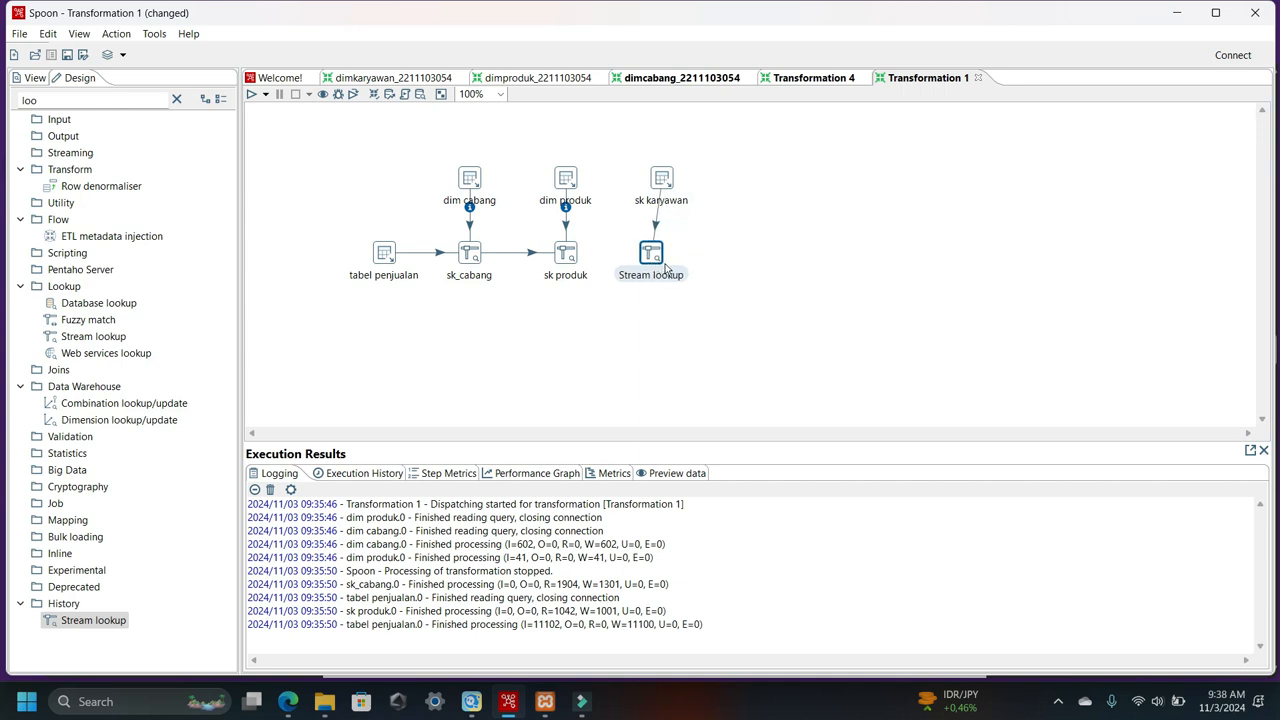
{"action": "left_click", "coordinate": [572, 259]}
{"action": "left_click", "coordinate": [620, 247]}
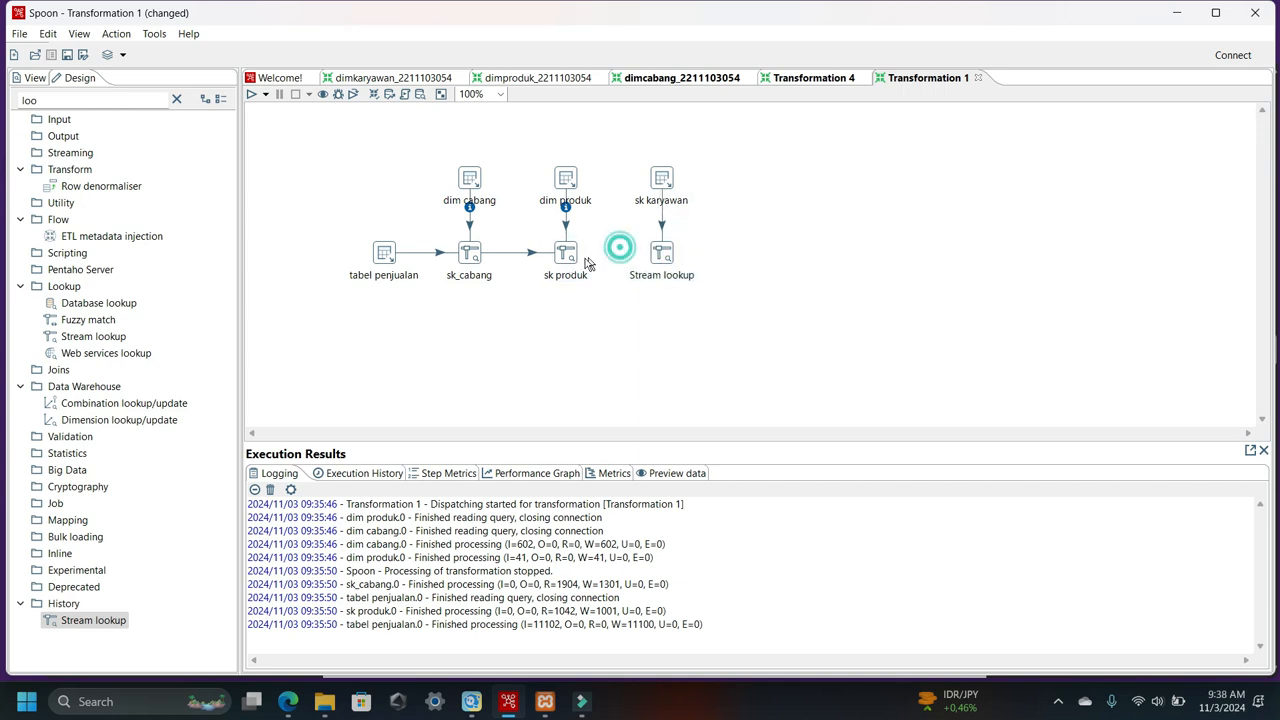
{"action": "mouse_move", "coordinate": [575, 269]}
{"action": "left_click_drag", "start_coordinate": [581, 297], "coordinate": [666, 257]}
- Name the Stream lookup step sk karyawan, with dim karyawan as its lookup step, and load the available lookup fields
{"action": "double_click", "coordinate": [666, 257]}
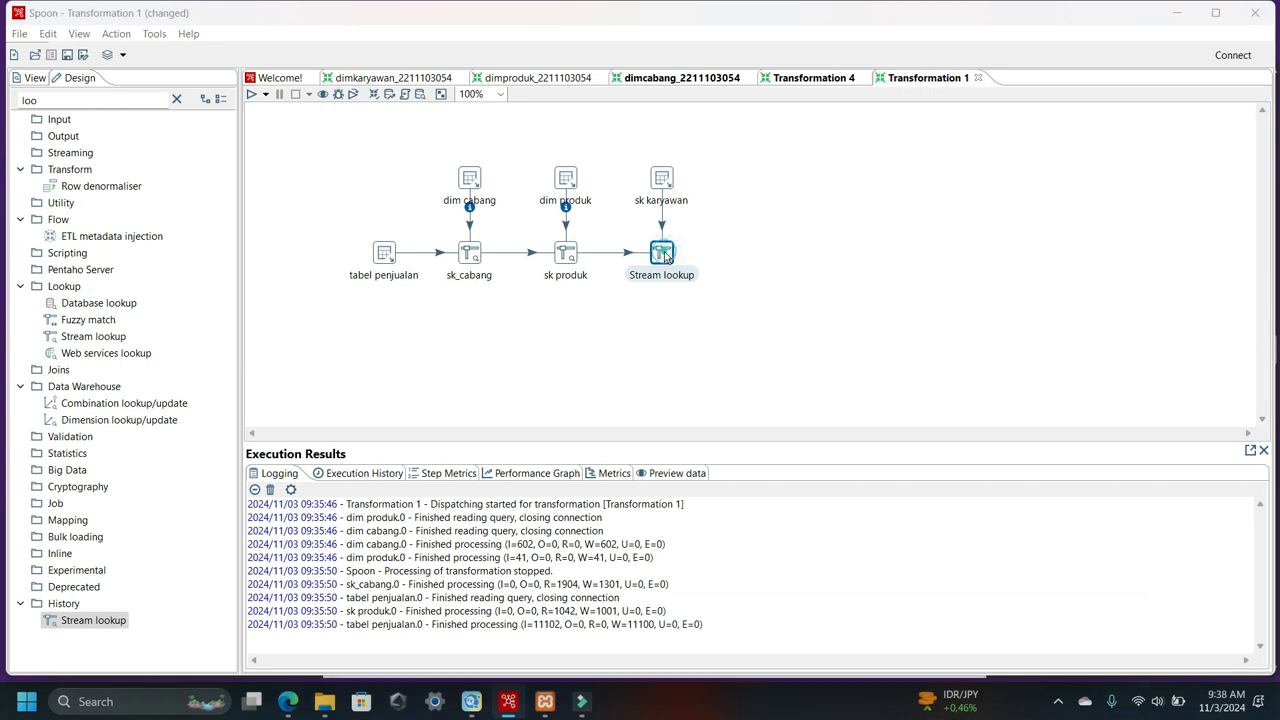
{"action": "left_click", "coordinate": [298, 704]}
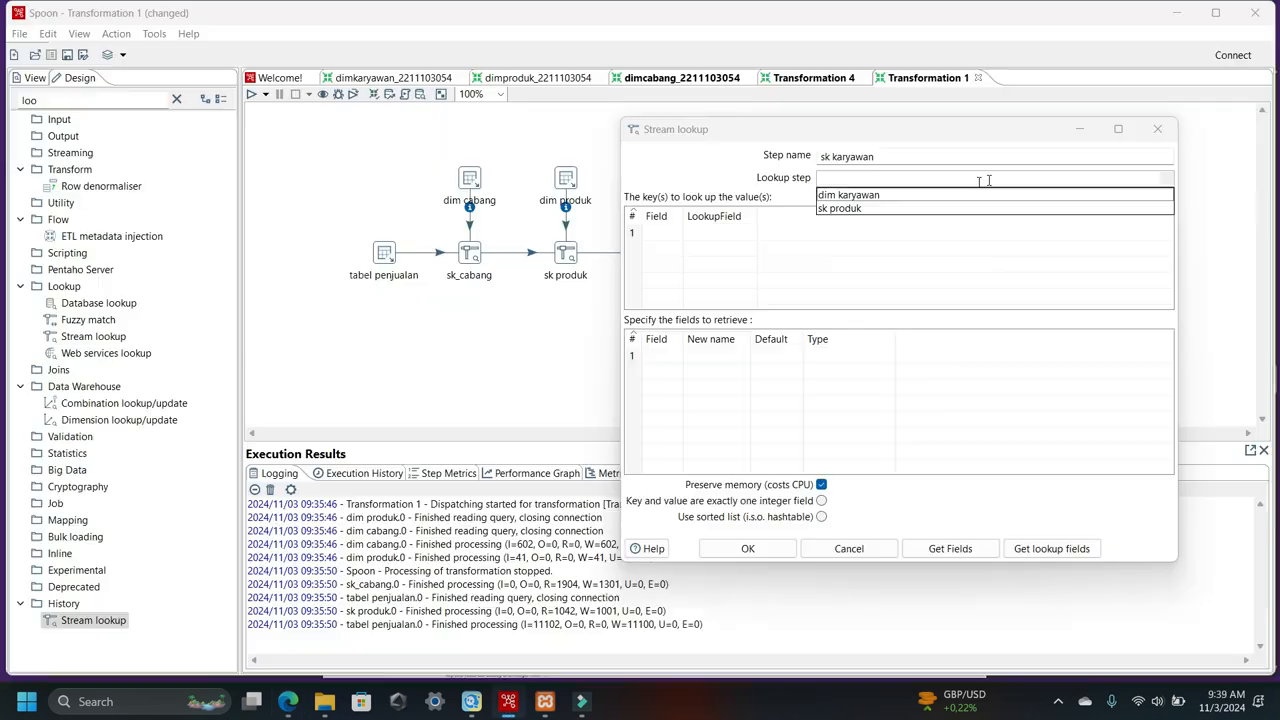
{"action": "left_click", "coordinate": [933, 197]}
{"action": "left_click", "coordinate": [1054, 550]}
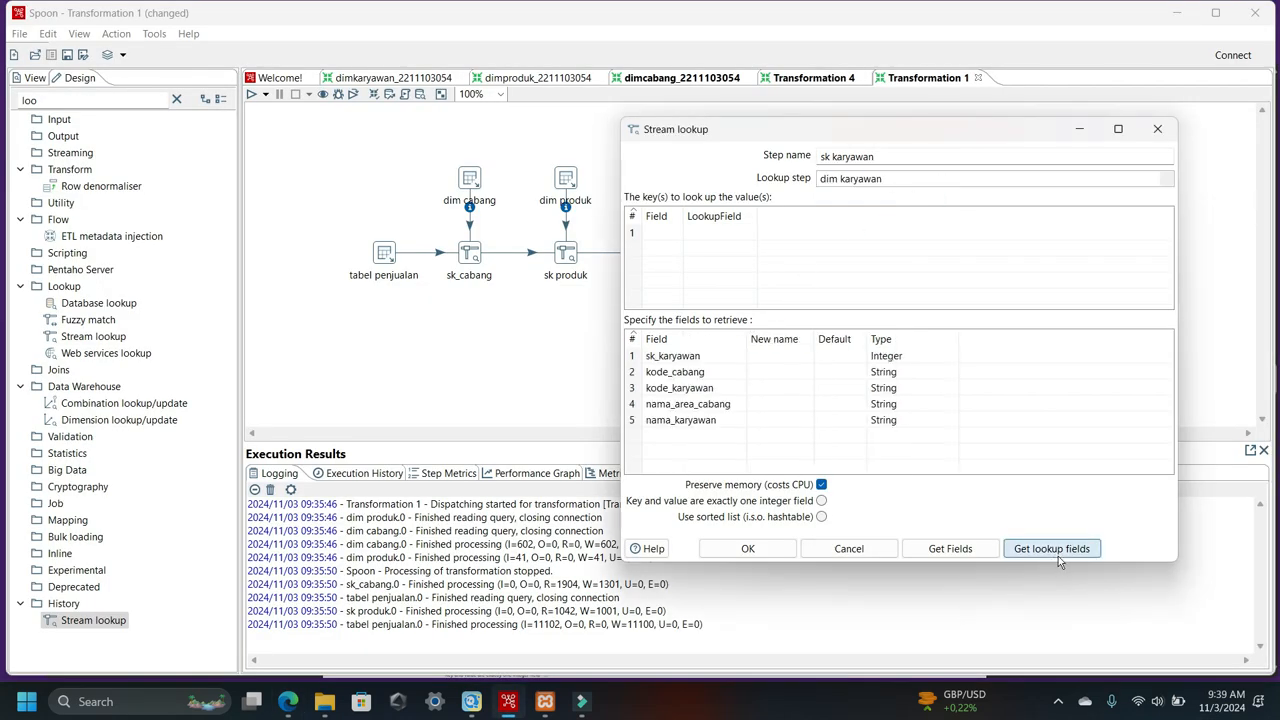
- Check the module PDF's employee lookup example and remove all retrieved fields except sk_karyawan
{"action": "left_click", "coordinate": [288, 701]}
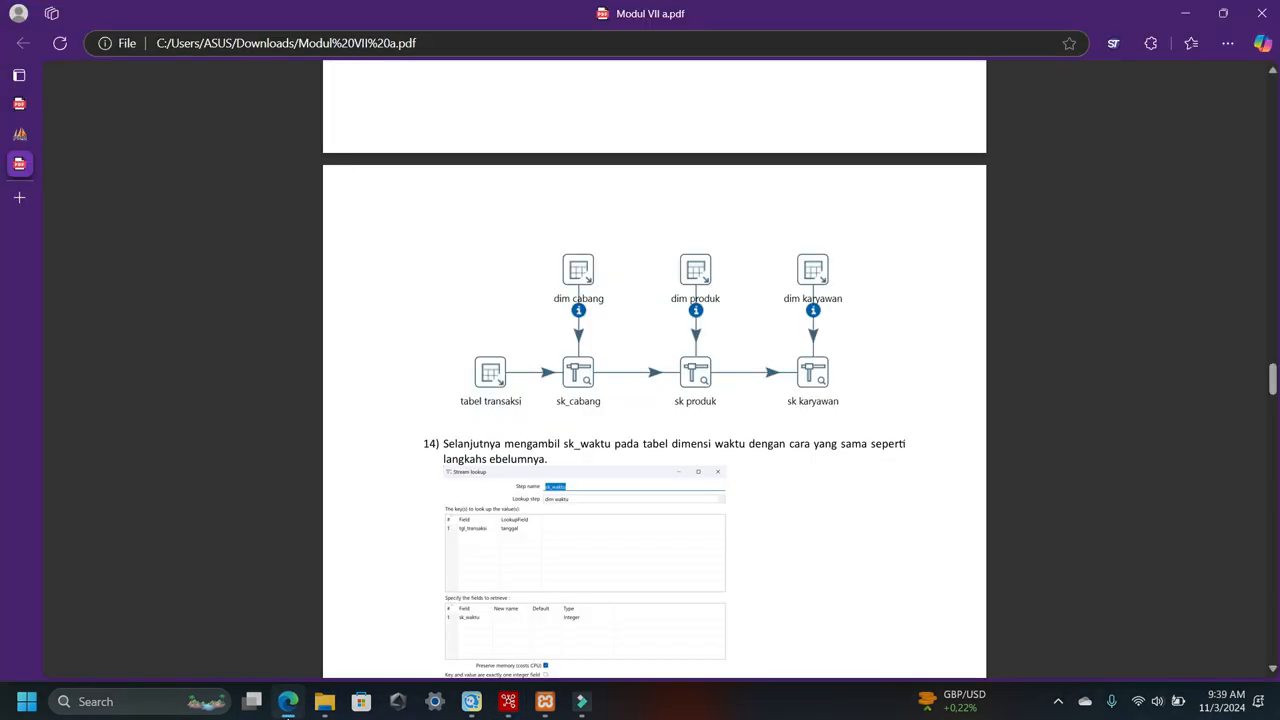
{"action": "scroll", "coordinate": [588, 525], "scroll_direction": "down", "scroll_amount": 2}
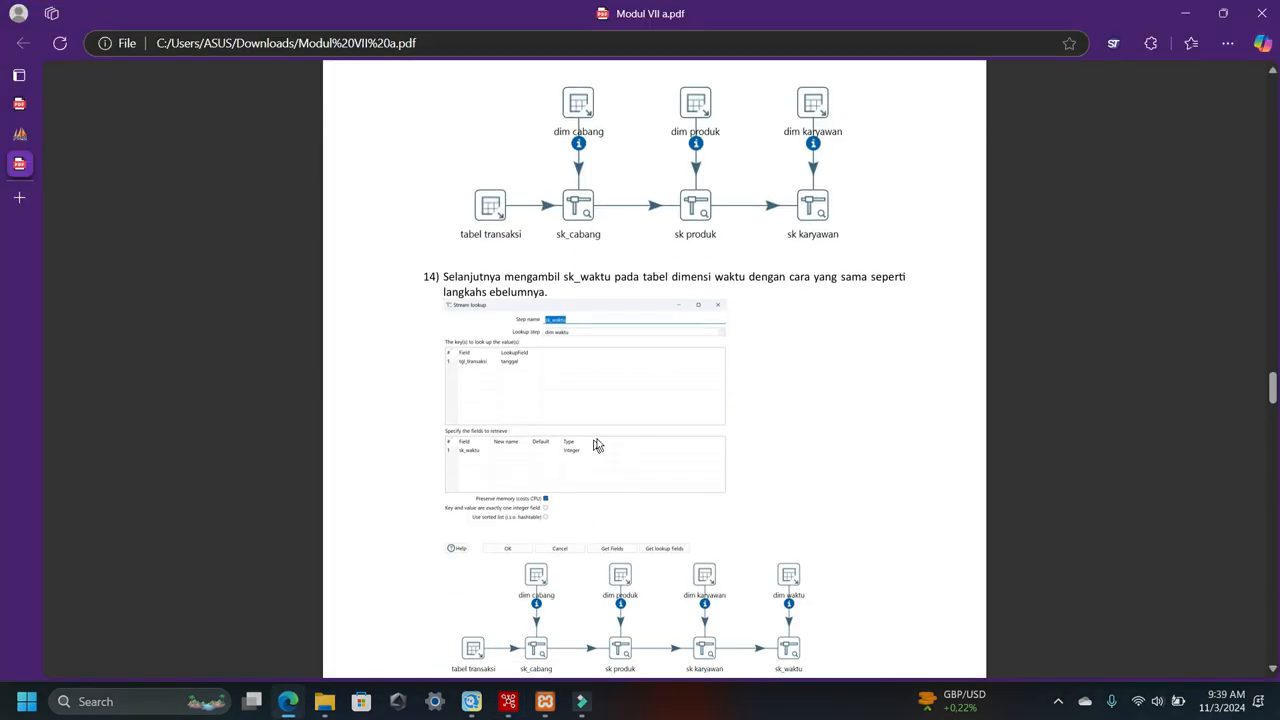
{"action": "scroll", "coordinate": [600, 445], "scroll_direction": "up", "scroll_amount": 5}
{"action": "scroll", "coordinate": [600, 420], "scroll_direction": "up", "scroll_amount": 2}
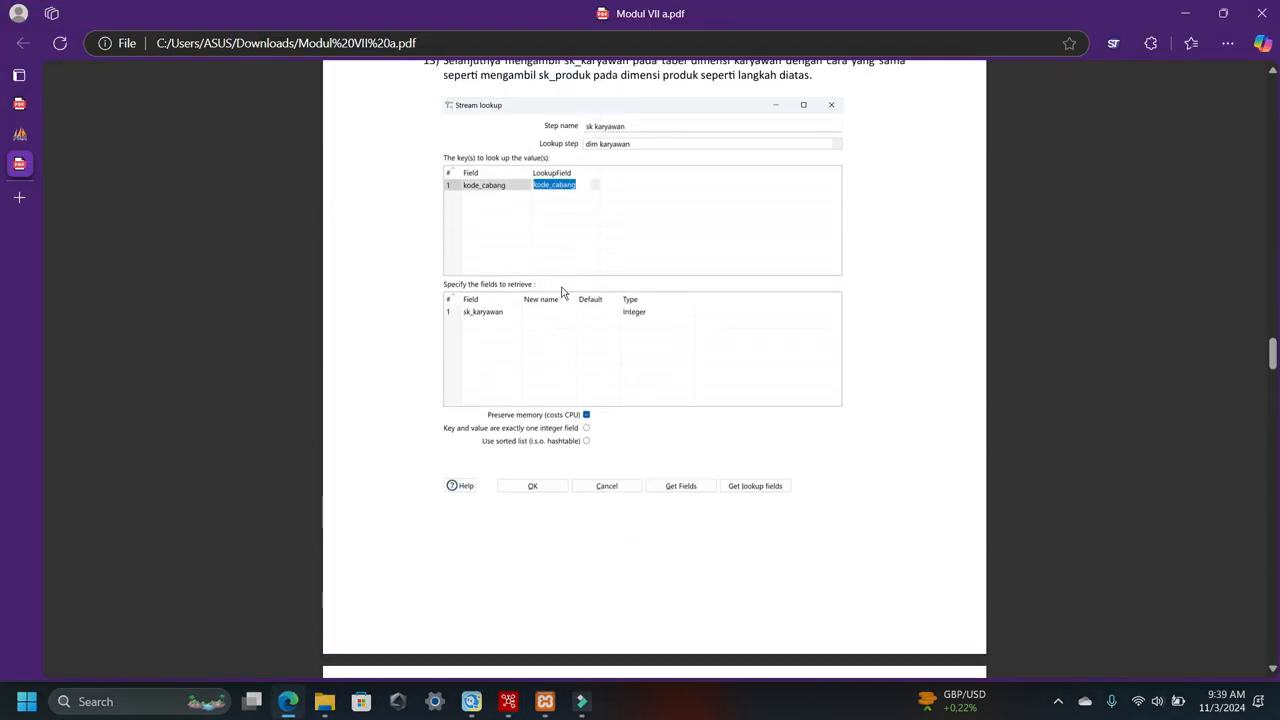
{"action": "left_click", "coordinate": [508, 701]}
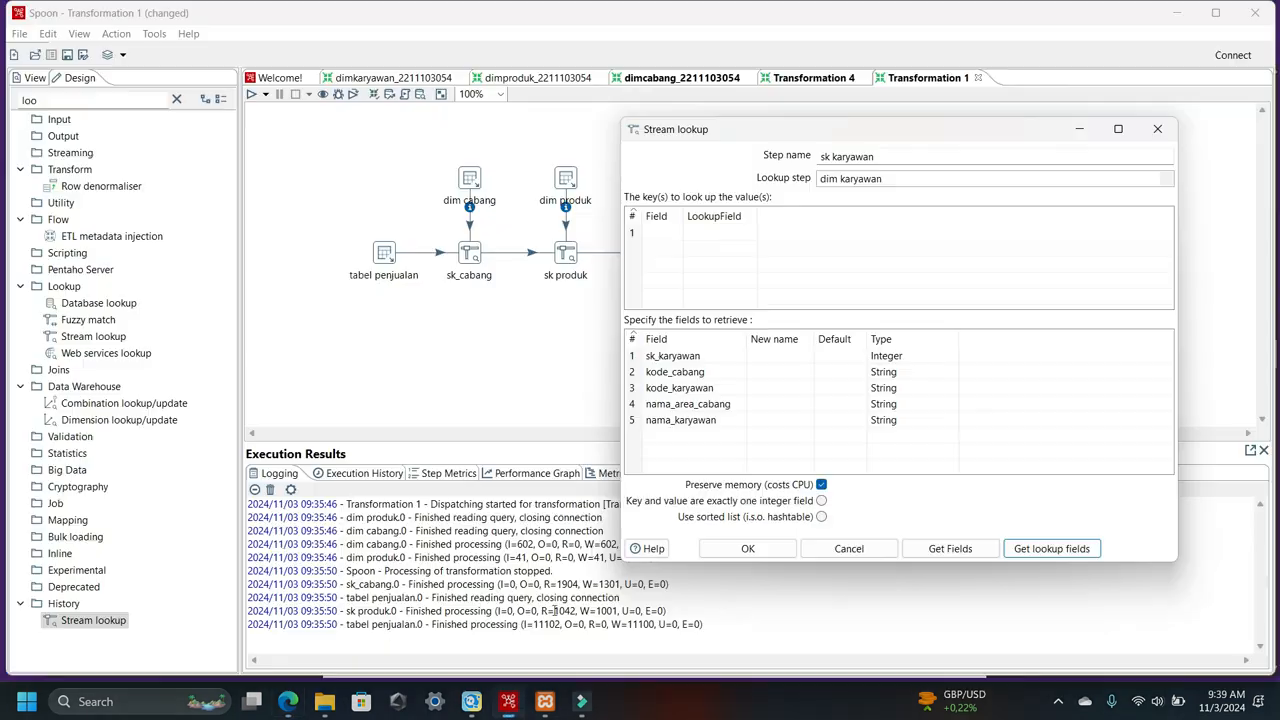
{"action": "left_click", "coordinate": [634, 418]}
{"action": "key", "text": "Delete"}
{"action": "key", "text": "Delete"}
{"action": "key", "text": "Delete"}
{"action": "key", "text": "Delete"}
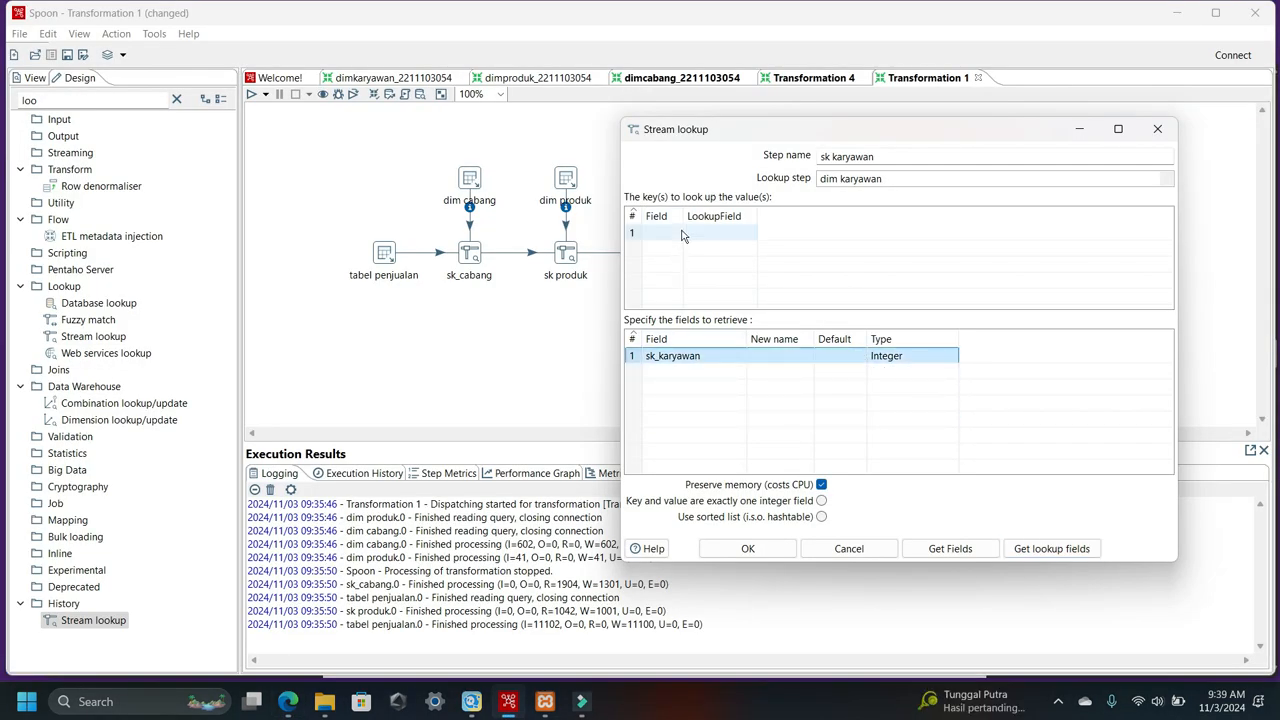
- Set both the key field and lookup field of sk karyawan to kode_karyawan and accept the settings
{"action": "left_click", "coordinate": [680, 233]}
{"action": "left_click", "coordinate": [680, 231]}
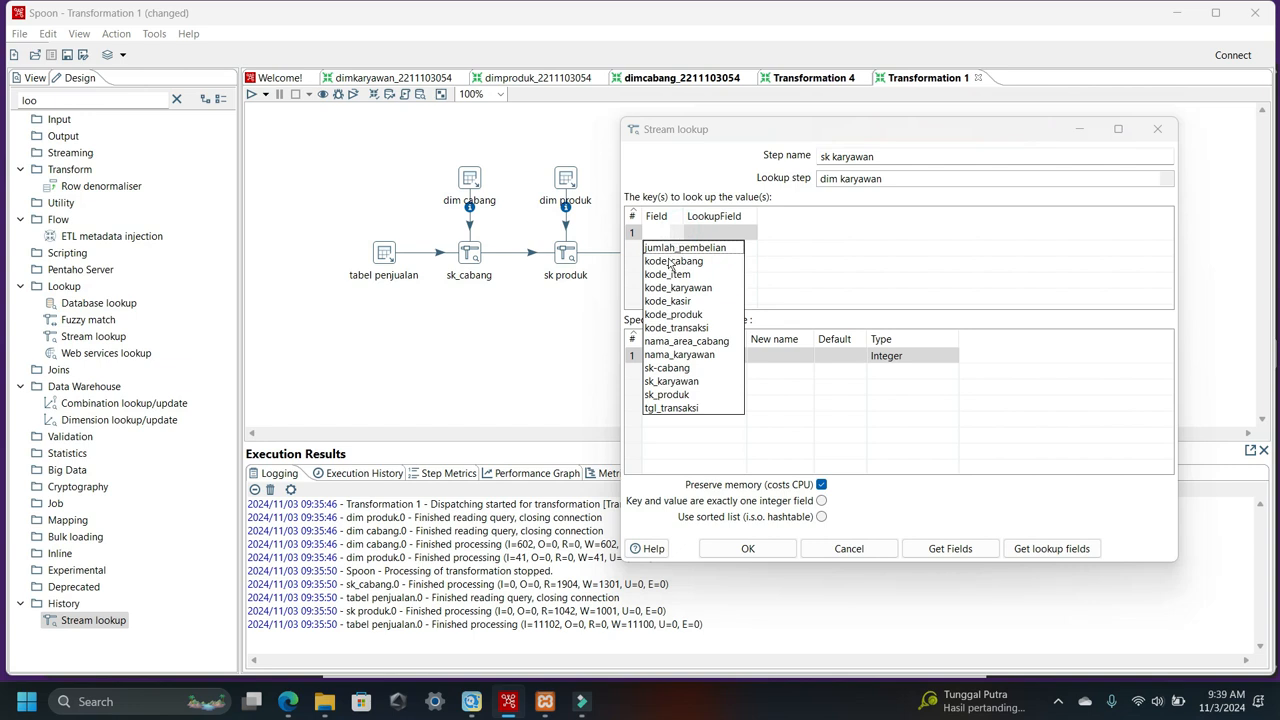
{"action": "left_click", "coordinate": [686, 288]}
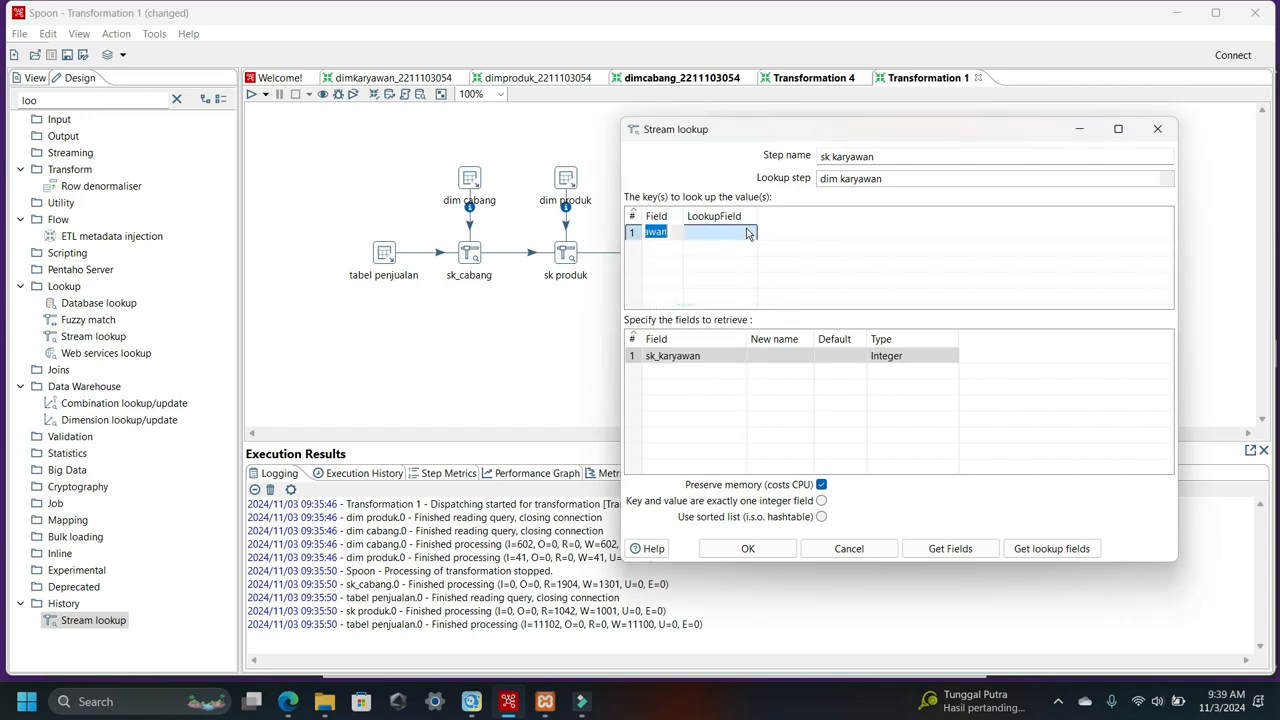
{"action": "left_click", "coordinate": [753, 231]}
{"action": "left_click", "coordinate": [753, 231]}
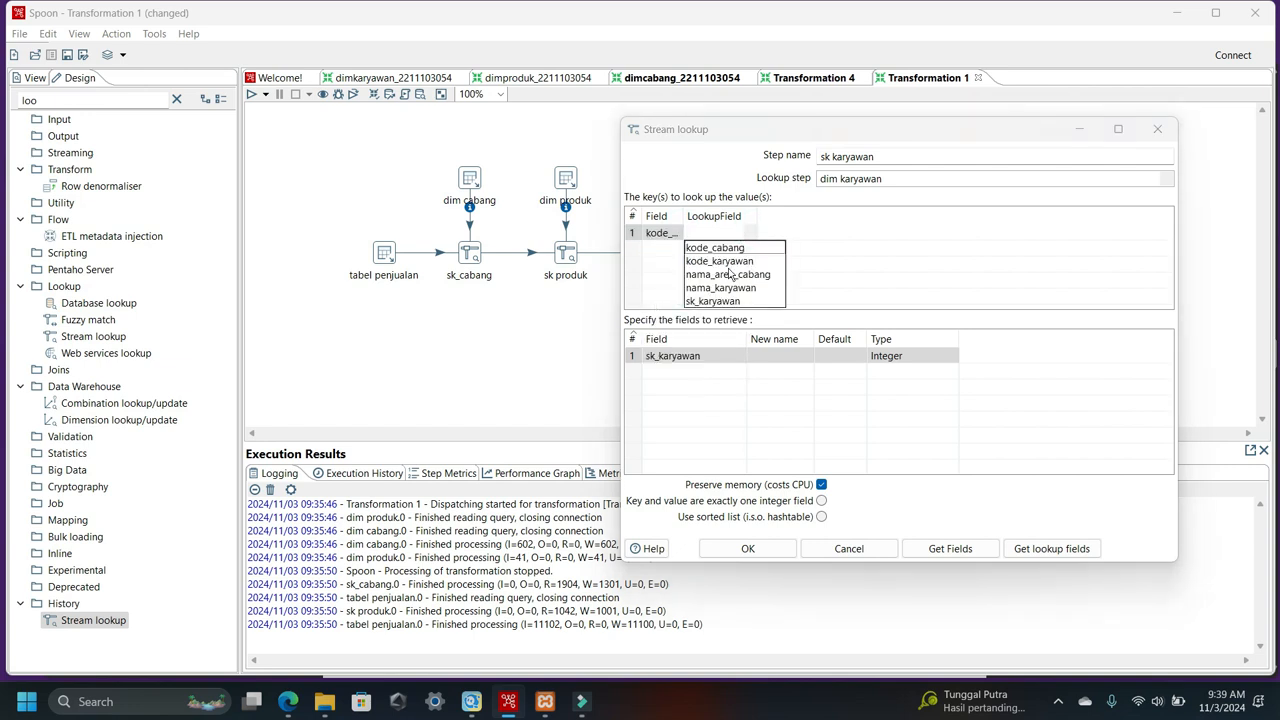
{"action": "left_click", "coordinate": [727, 261]}
{"action": "left_click", "coordinate": [750, 548]}
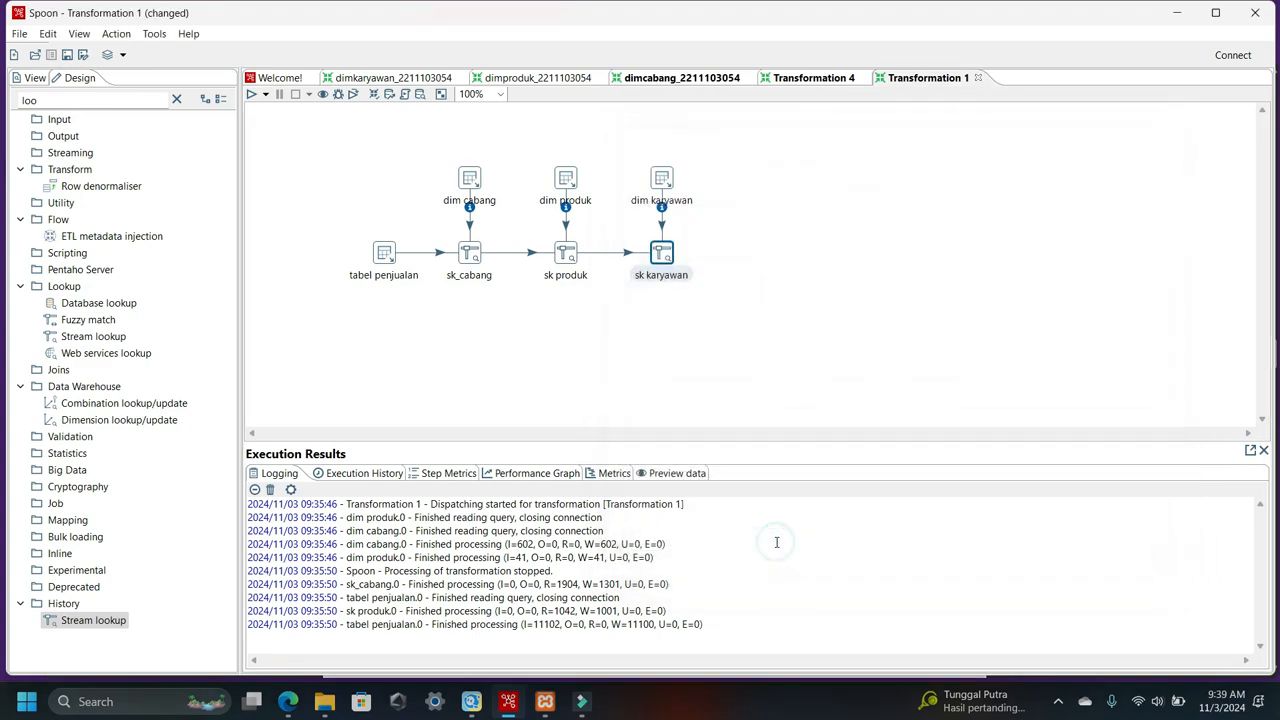
- Preview the output rows of the sk karyawan step and stop the preview
{"action": "right_click", "coordinate": [672, 268]}
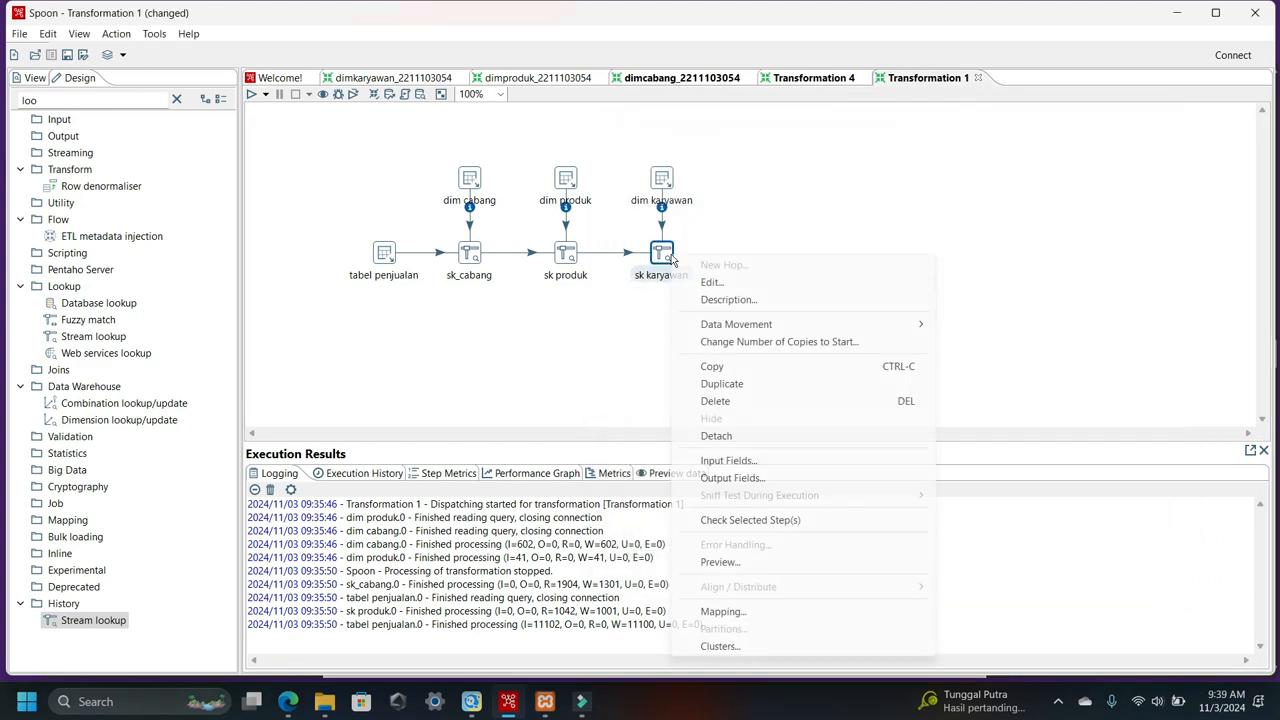
{"action": "left_click", "coordinate": [722, 562]}
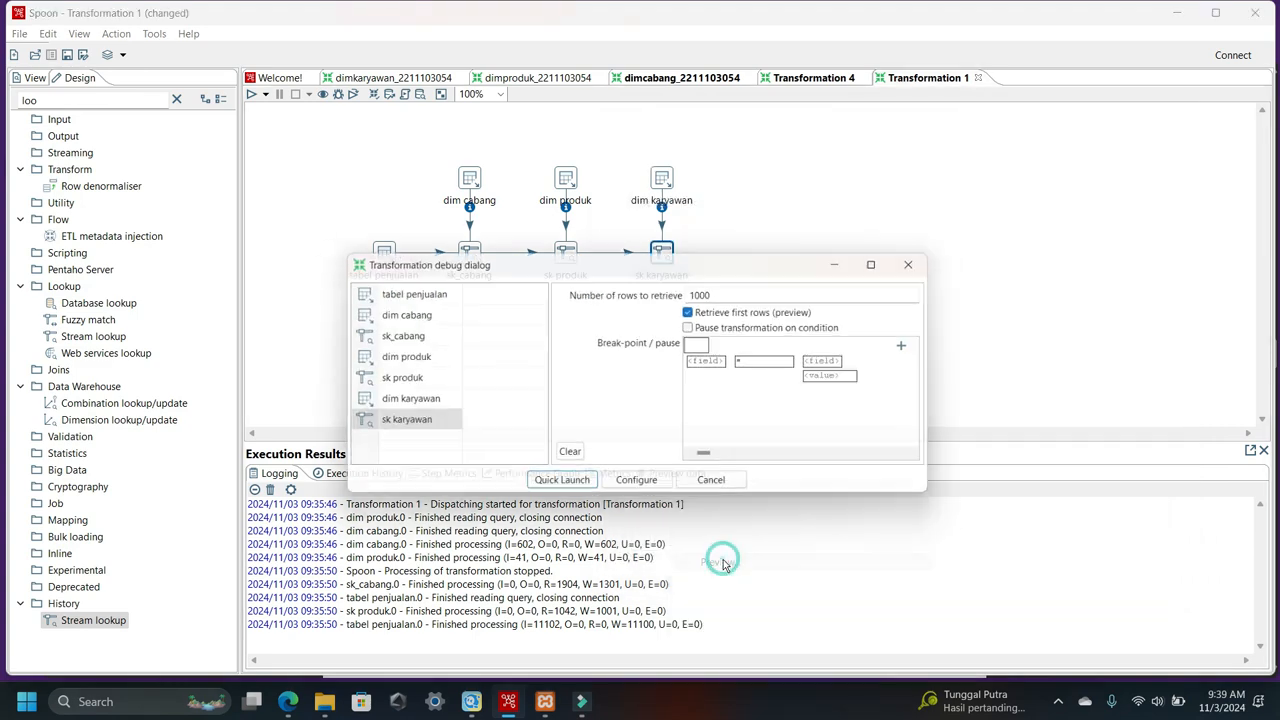
{"action": "left_click", "coordinate": [576, 487]}
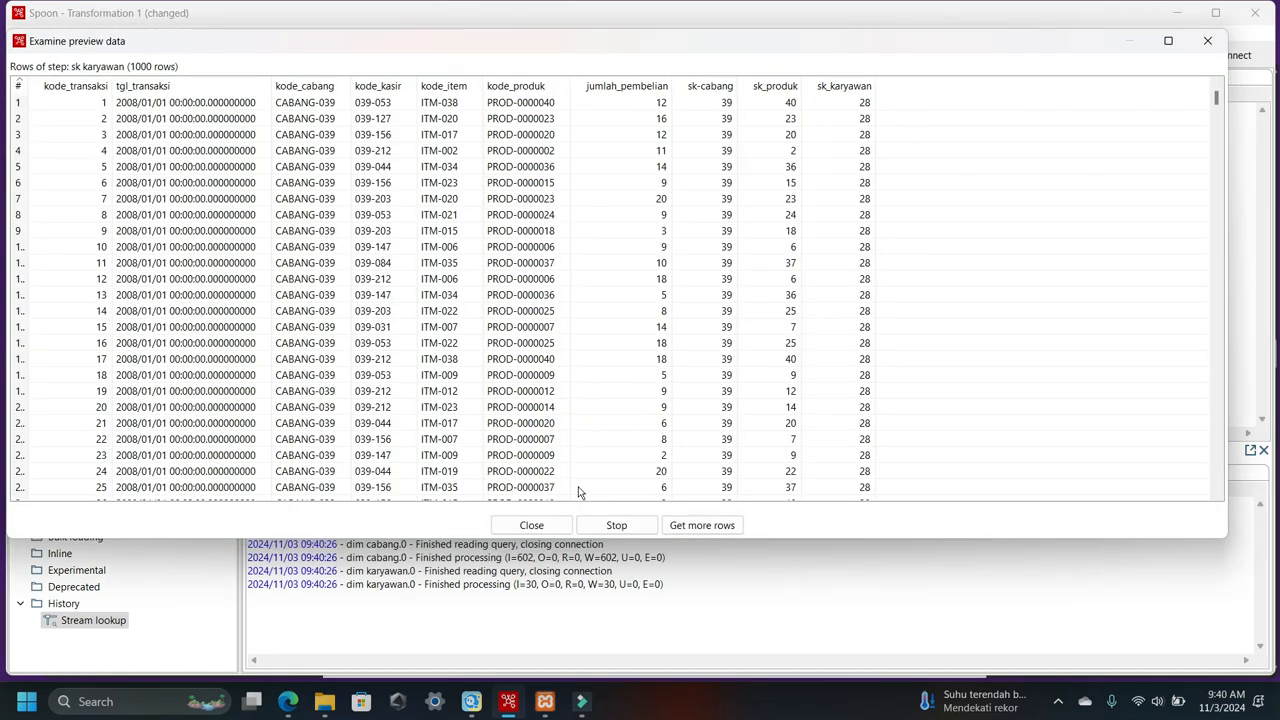
{"action": "left_click", "coordinate": [617, 525]}
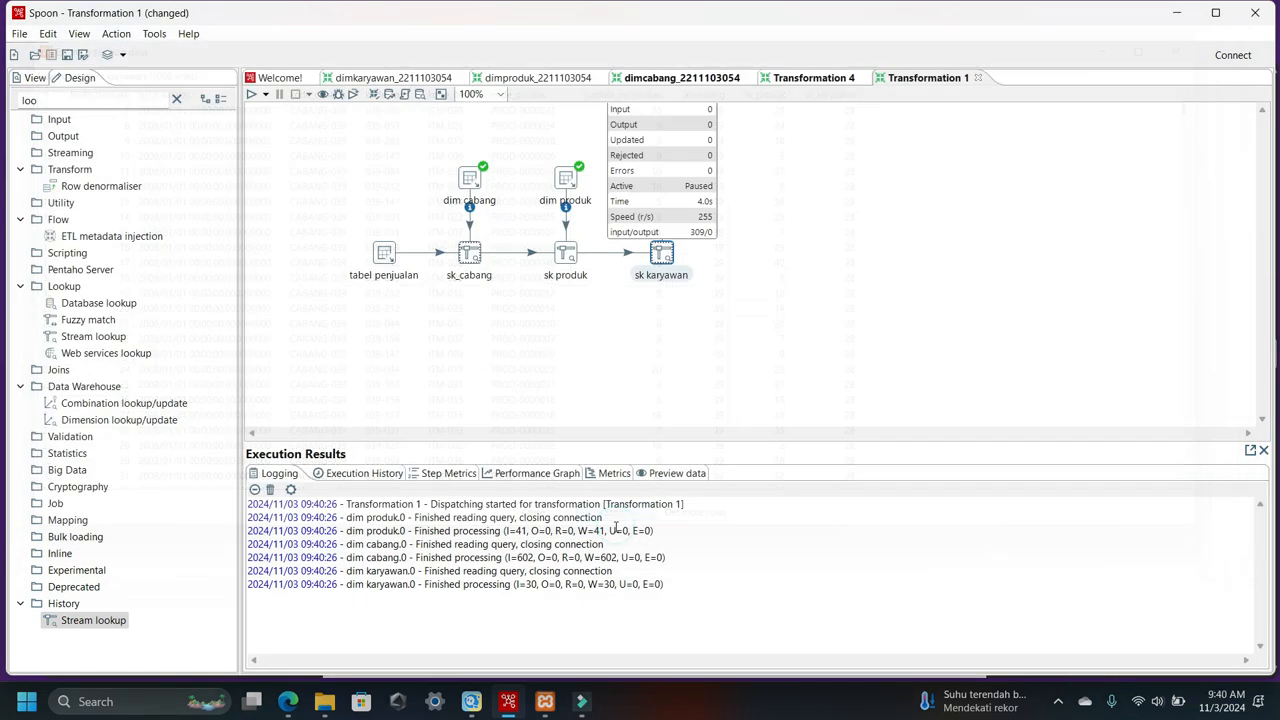
- Add a Stream lookup step after sk karyawan and a Table input step, placing the Table input above the new lookup
{"action": "double_click", "coordinate": [95, 621]}
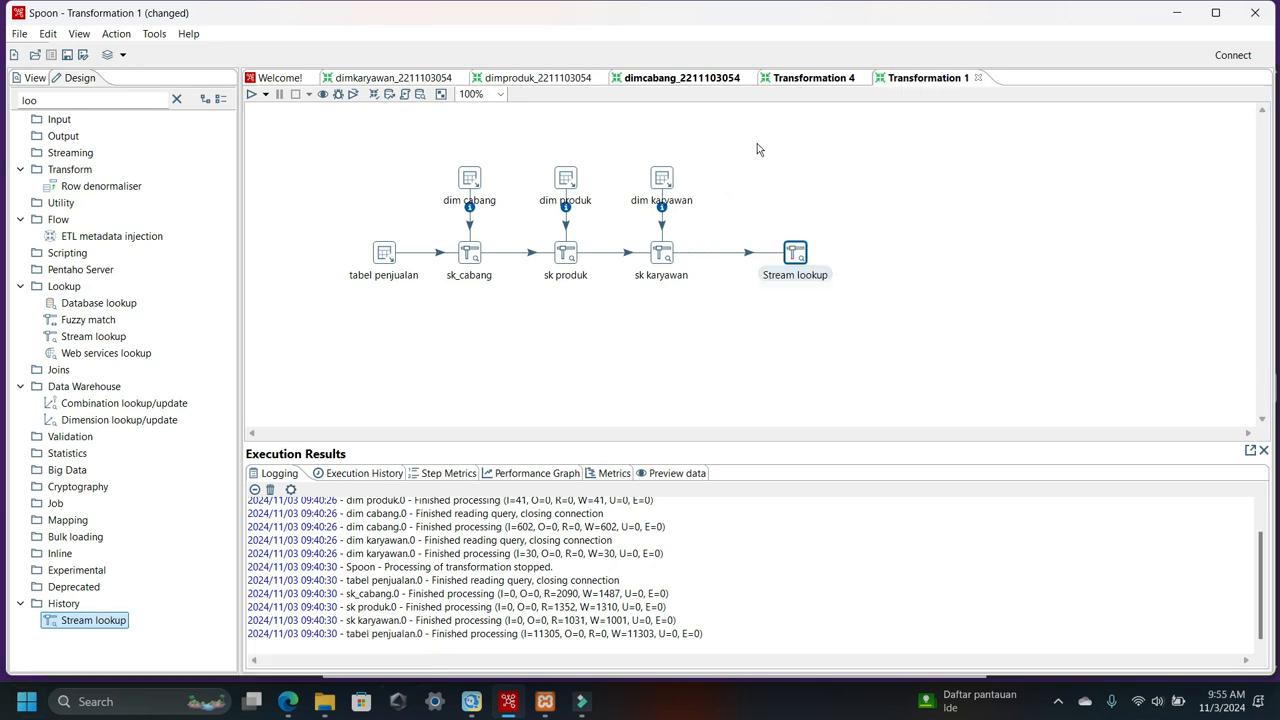
{"action": "left_click", "coordinate": [749, 180]}
{"action": "left_click_drag", "start_coordinate": [77, 97], "coordinate": [22, 97]}
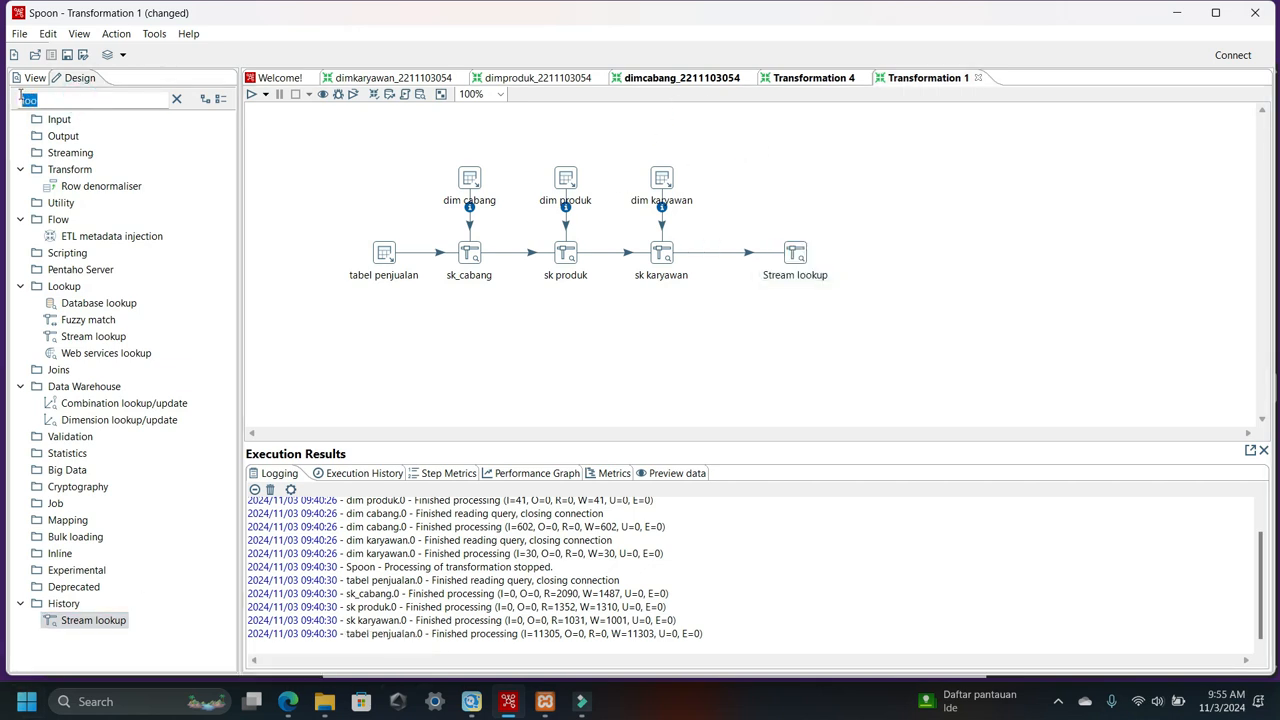
{"action": "type", "text": "i"}
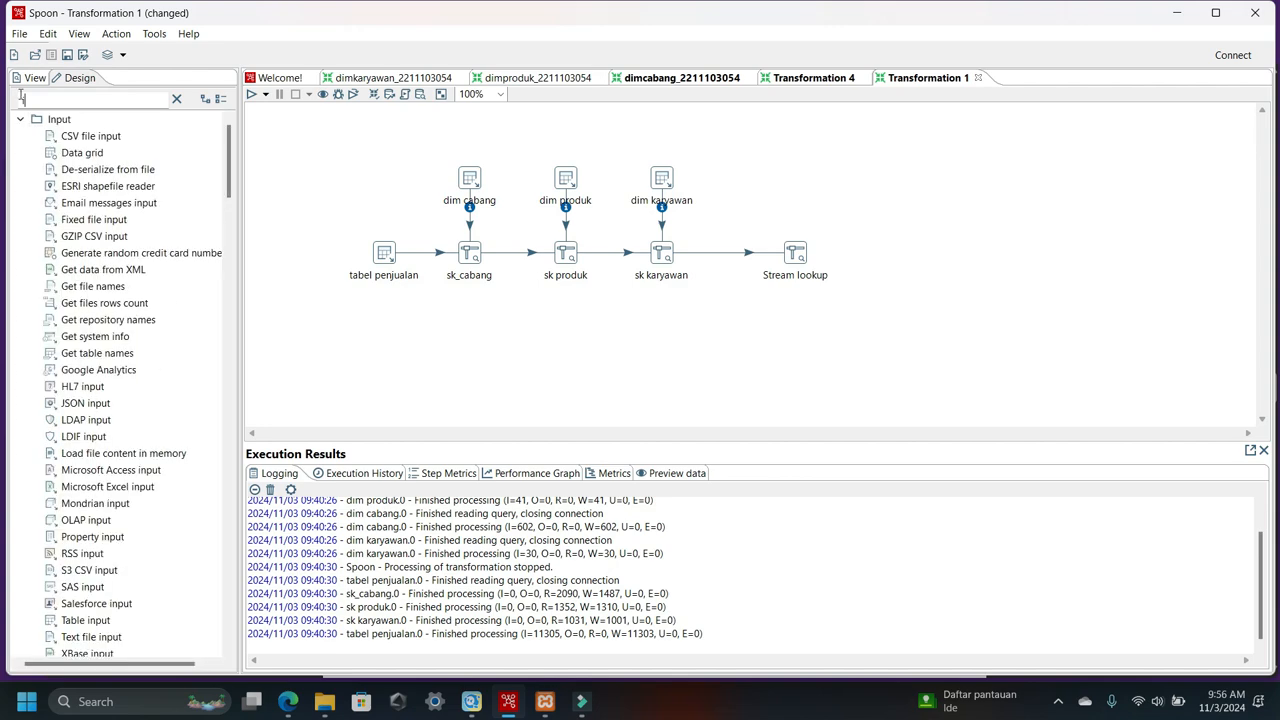
{"action": "type", "text": "nput"}
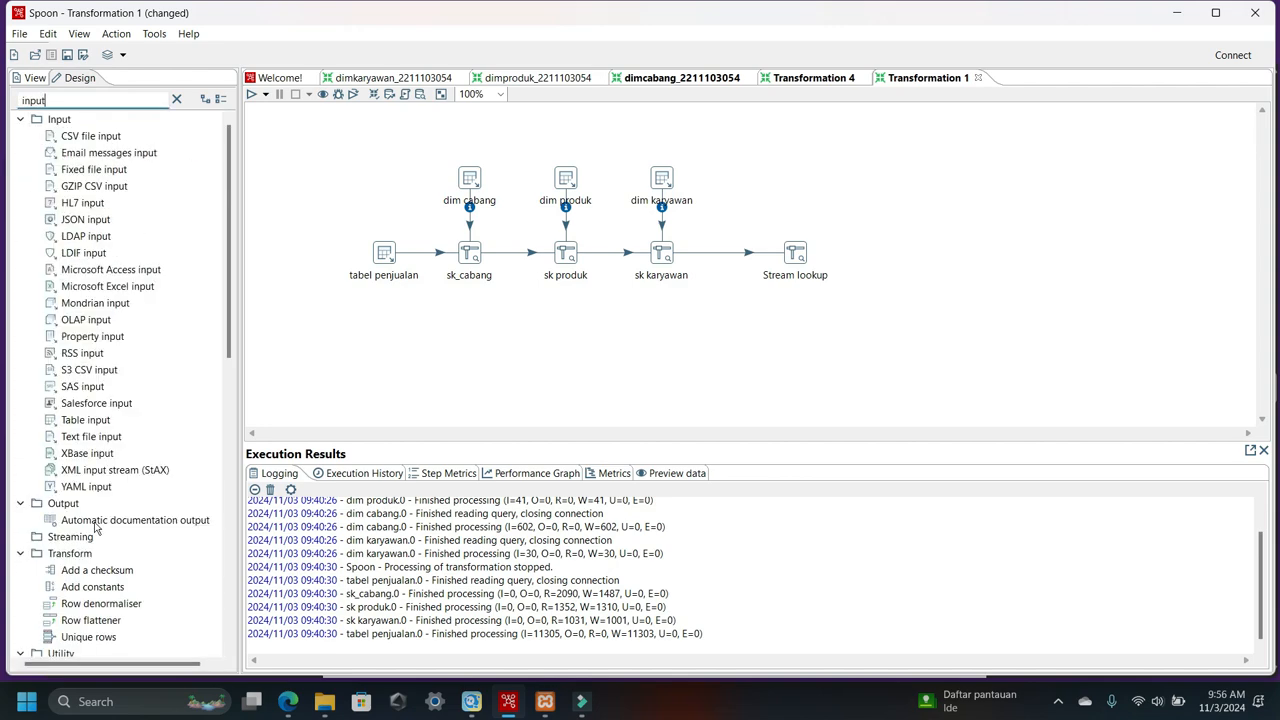
{"action": "scroll", "coordinate": [103, 620], "scroll_direction": "down", "scroll_amount": 10}
{"action": "double_click", "coordinate": [101, 620]}
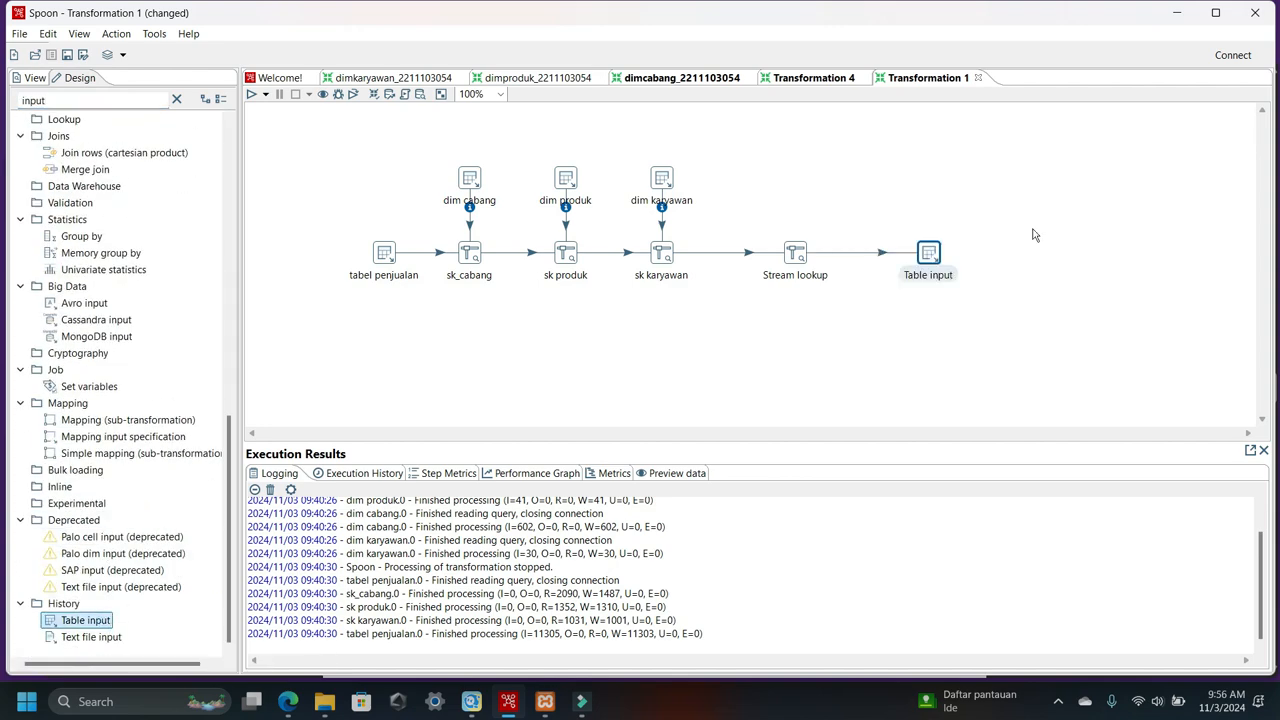
{"action": "left_click_drag", "start_coordinate": [928, 253], "coordinate": [797, 196]}
- Name the Table input step dim waktu and set its connection to con-dwi-phi
{"action": "double_click", "coordinate": [795, 190]}
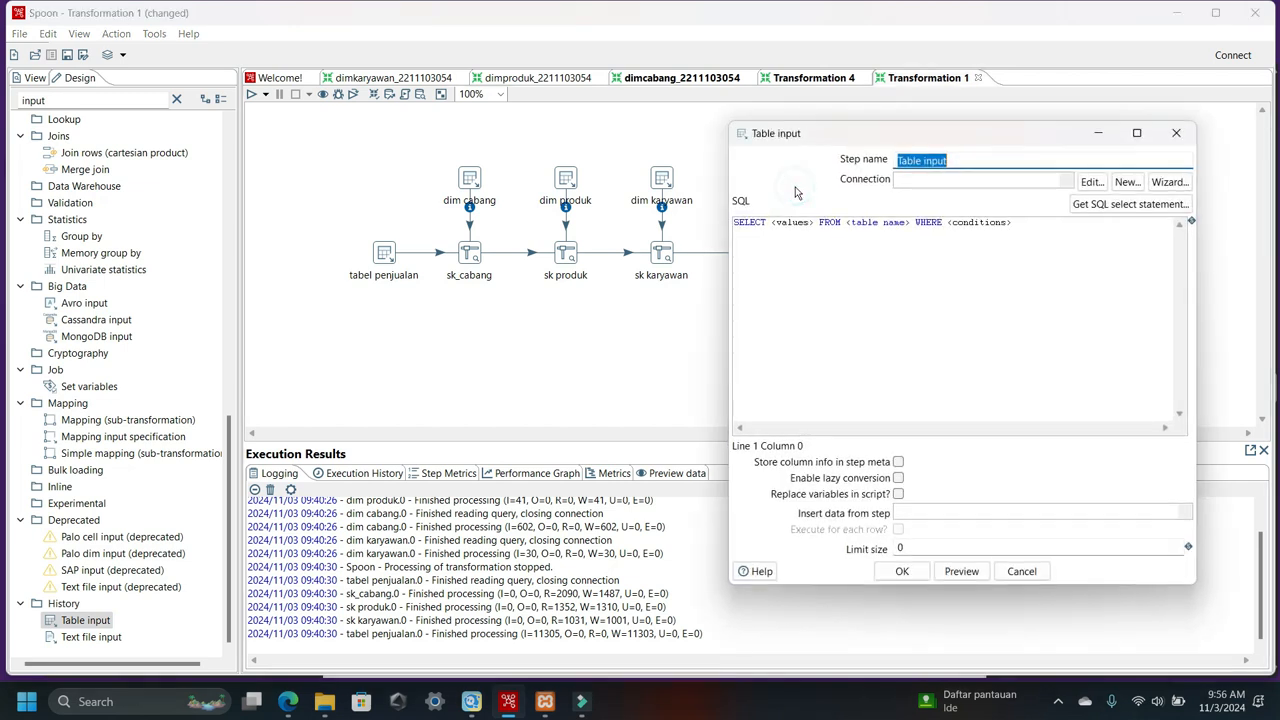
{"action": "type", "text": "dim waktu"}
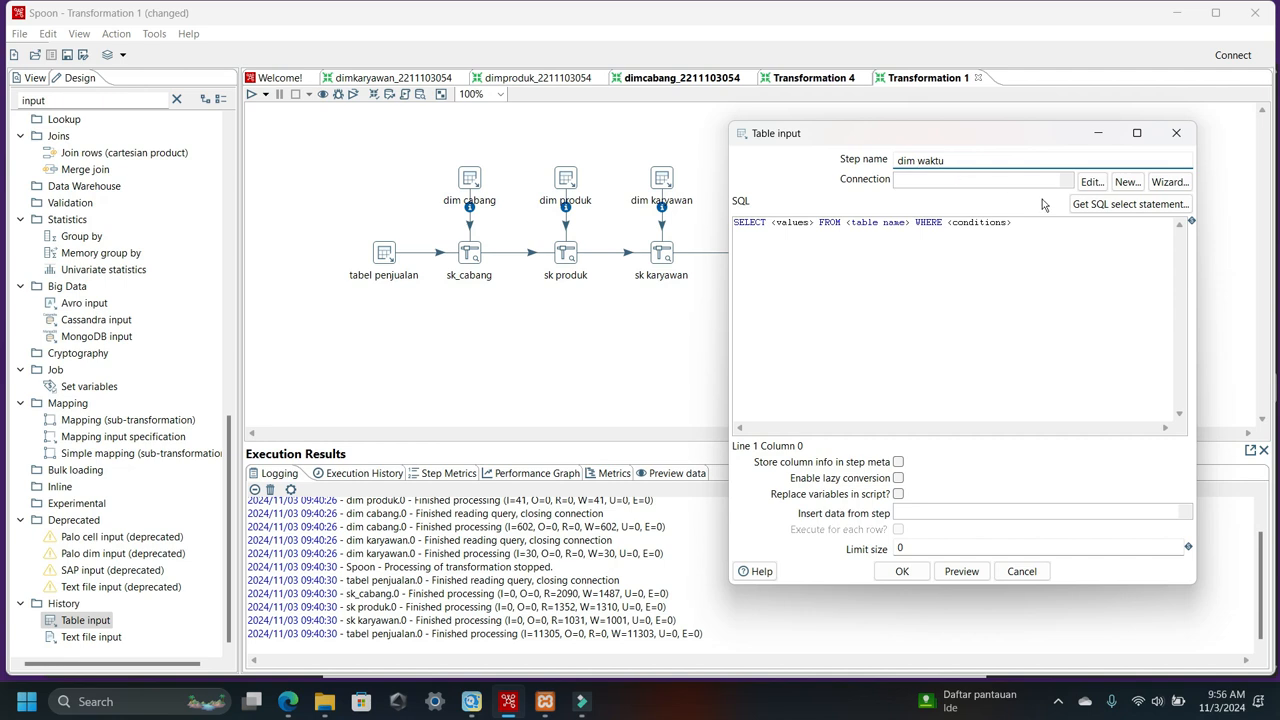
{"action": "left_click", "coordinate": [1068, 182]}
{"action": "left_click", "coordinate": [977, 190]}
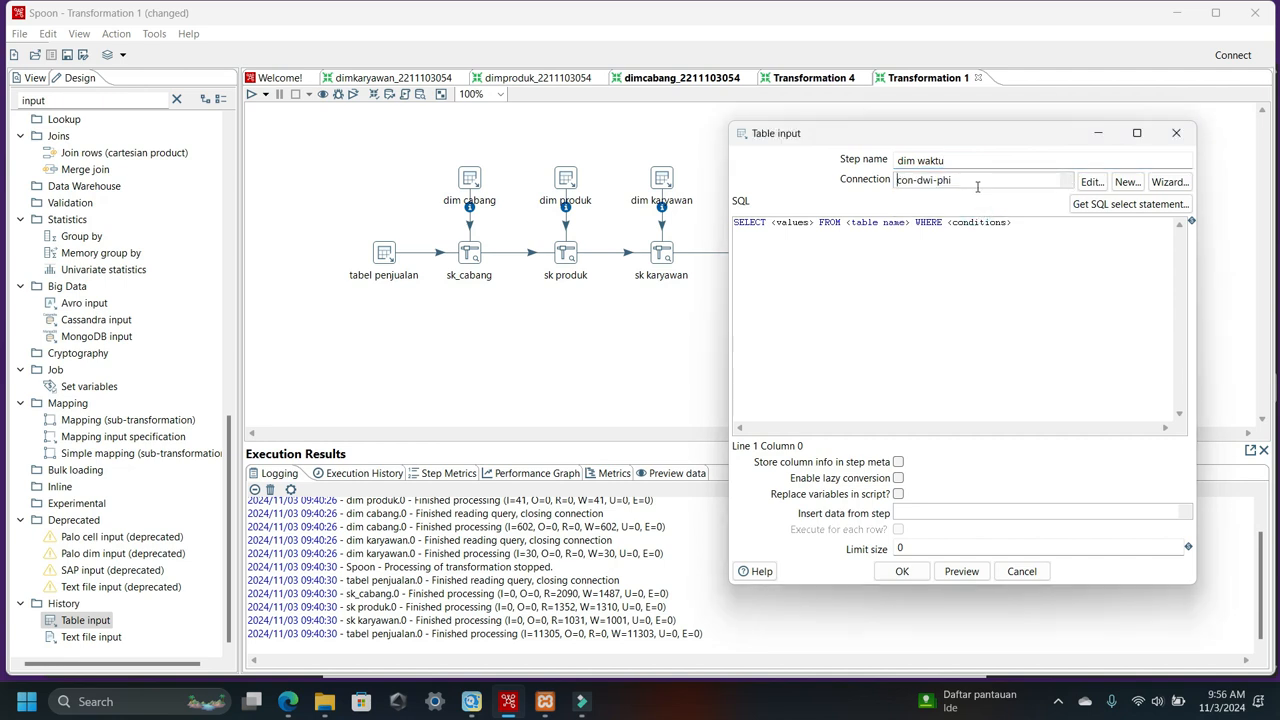
- Generate the dim waktu step's SQL select statement from the dim_waktu table, listing all its fields, and accept the settings
{"action": "left_click", "coordinate": [1082, 205]}
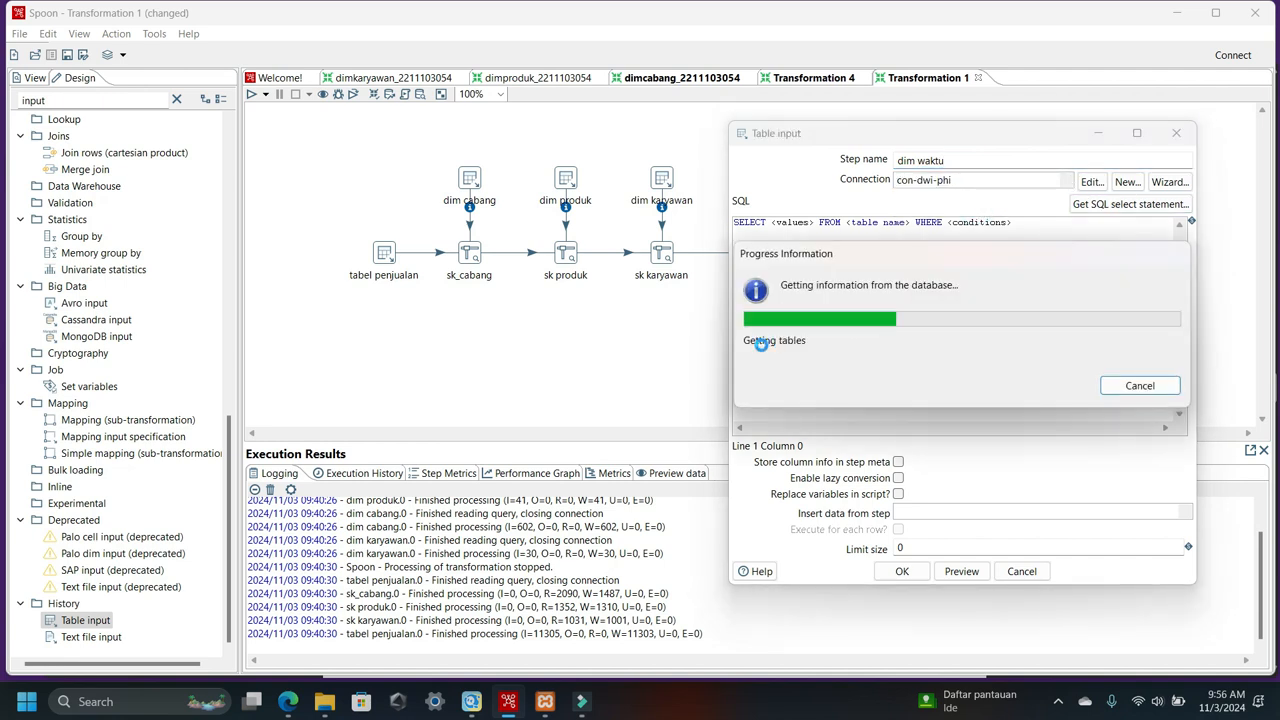
{"action": "left_click", "coordinate": [290, 398]}
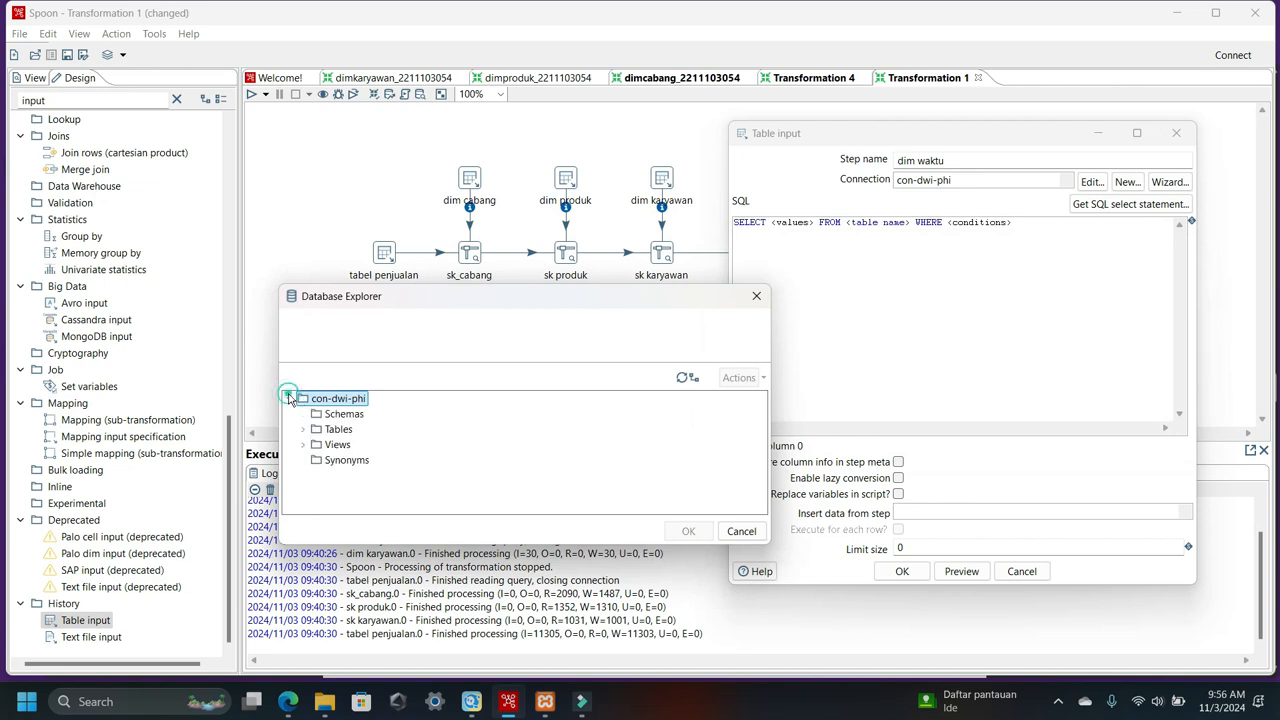
{"action": "left_click", "coordinate": [301, 428]}
{"action": "scroll", "coordinate": [385, 448], "scroll_direction": "down", "scroll_amount": 2}
{"action": "scroll", "coordinate": [385, 448], "scroll_direction": "up", "scroll_amount": 3}
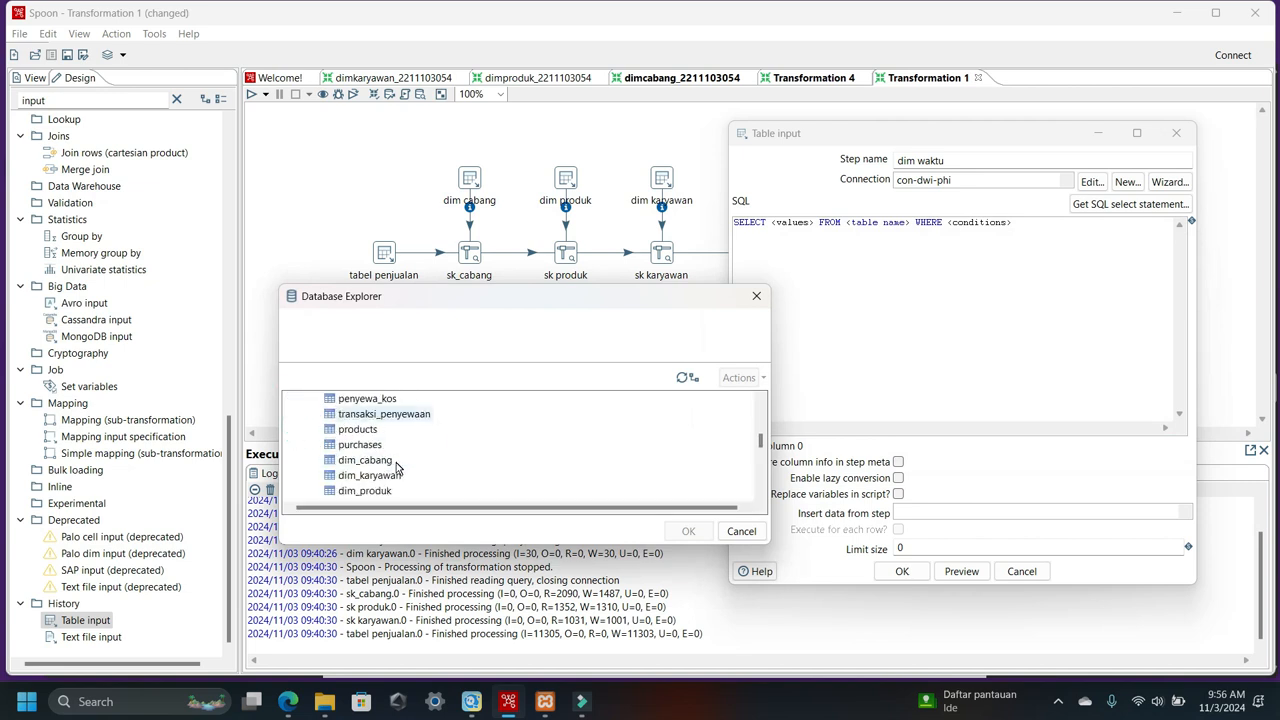
{"action": "left_click", "coordinate": [362, 414]}
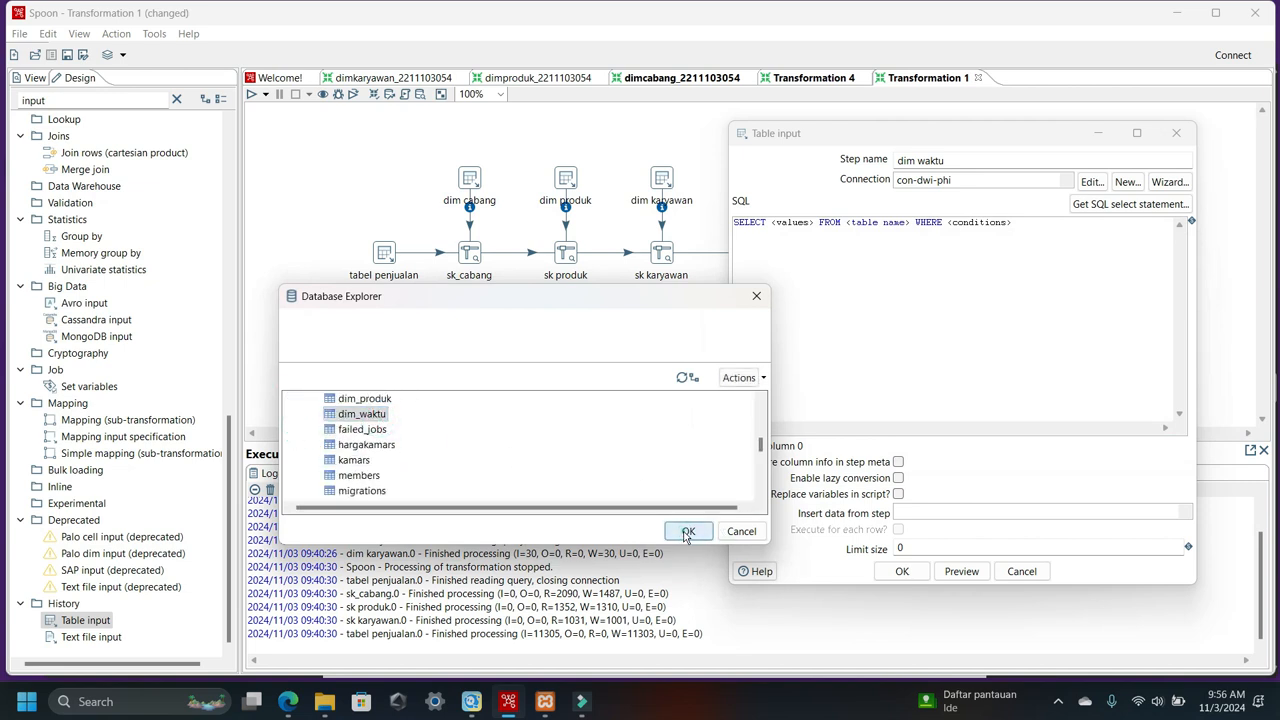
{"action": "left_click", "coordinate": [688, 531]}
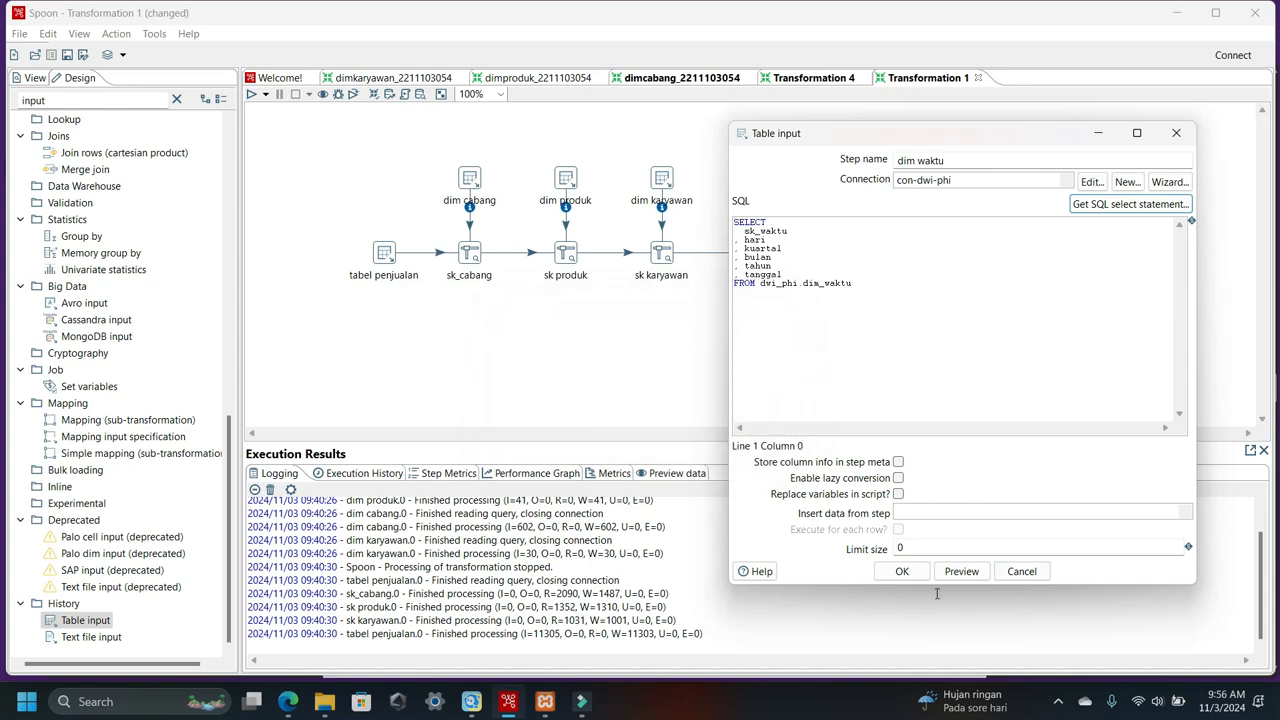
{"action": "left_click", "coordinate": [902, 571]}
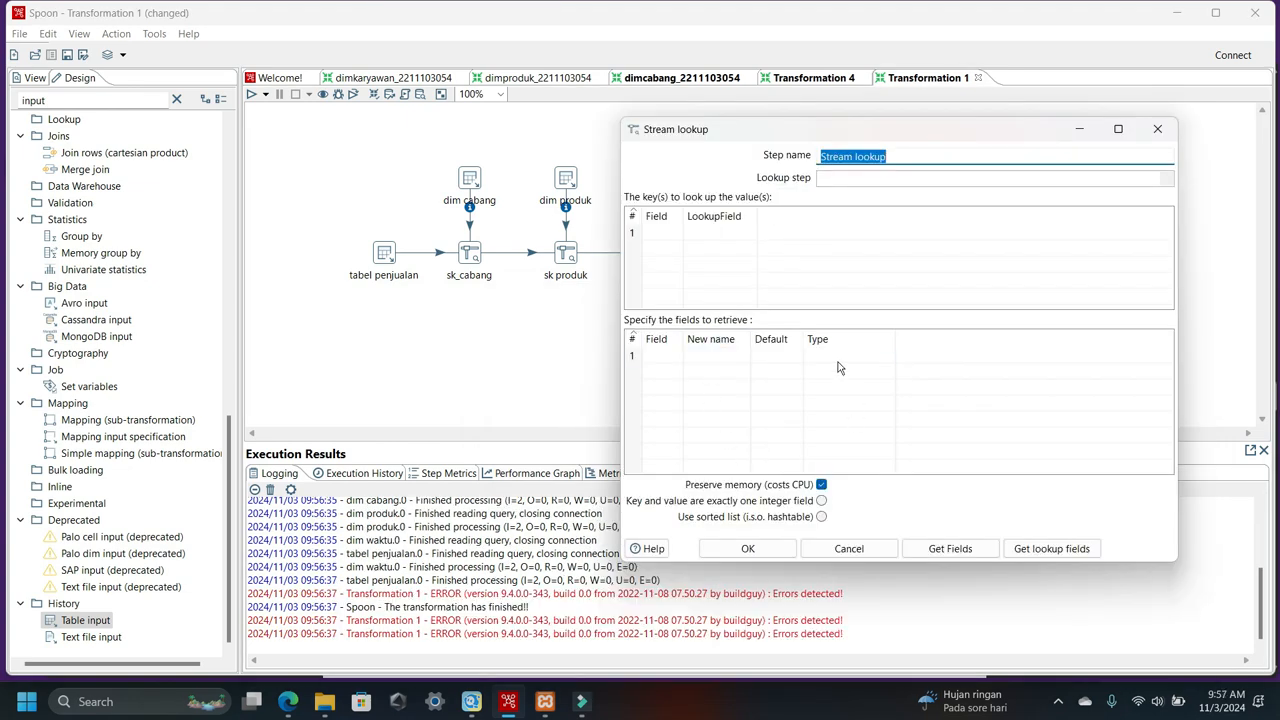
- Name the Stream lookup step sk waktu, with sk karyawan as its lookup step, and load the available lookup fields
{"action": "type", "text": "sk waktu"}
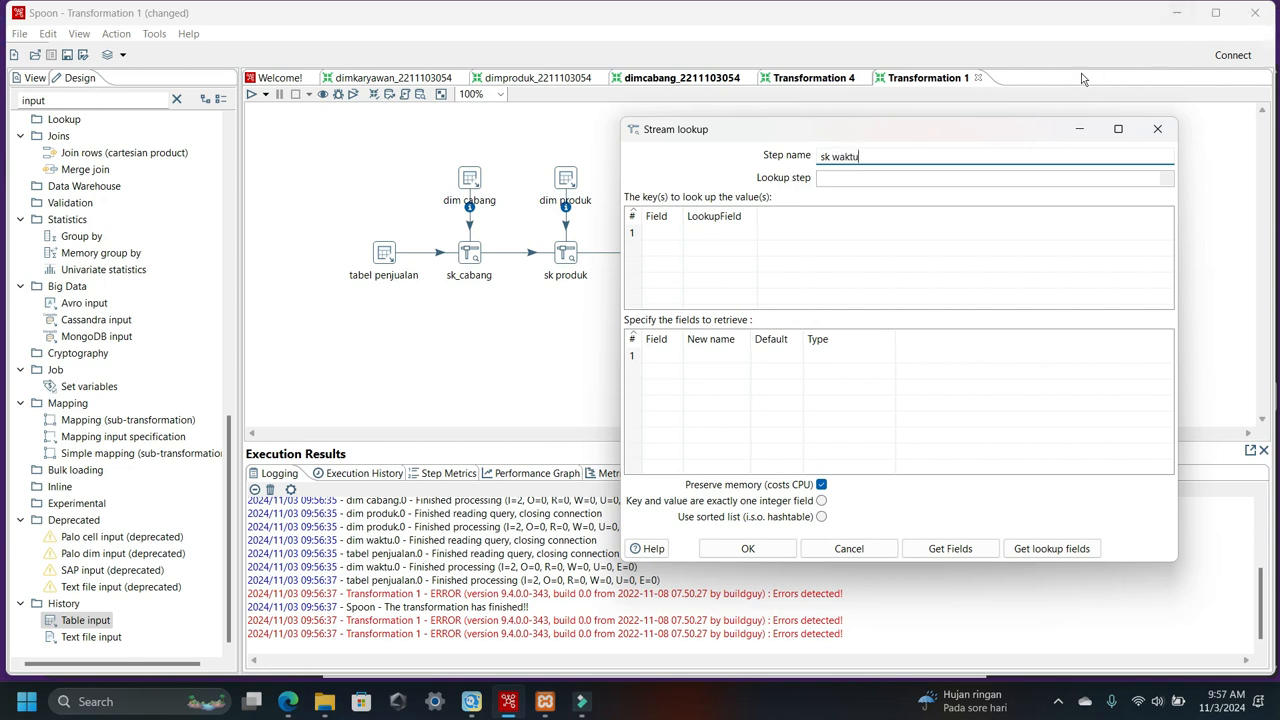
{"action": "left_click", "coordinate": [1168, 178]}
{"action": "left_click", "coordinate": [855, 195]}
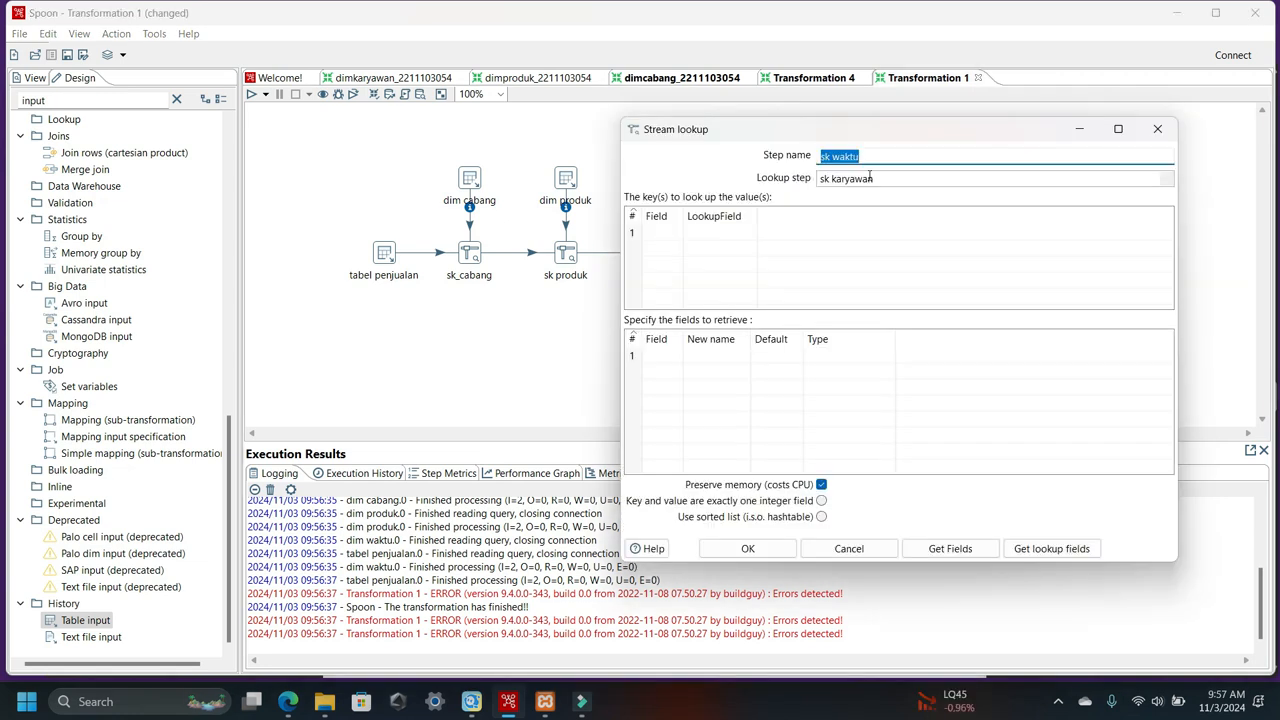
{"action": "left_click", "coordinate": [1170, 181]}
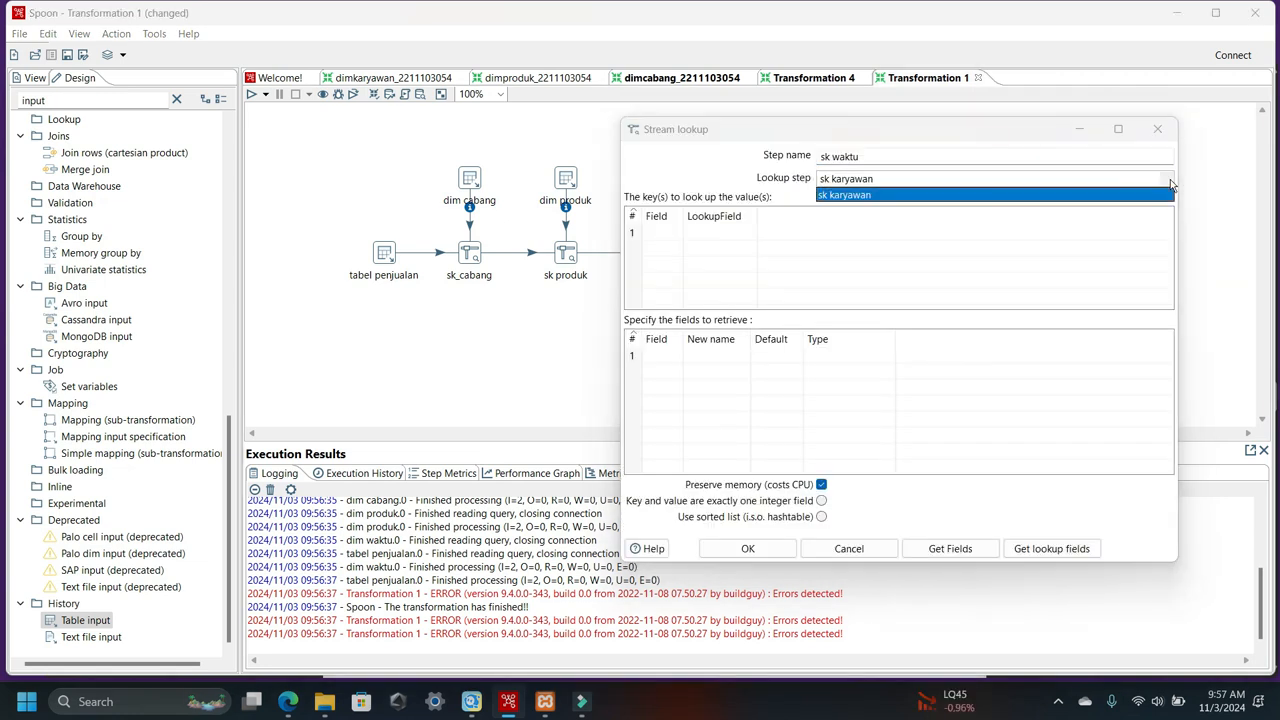
{"action": "left_click", "coordinate": [1170, 179]}
{"action": "left_click", "coordinate": [1035, 552]}
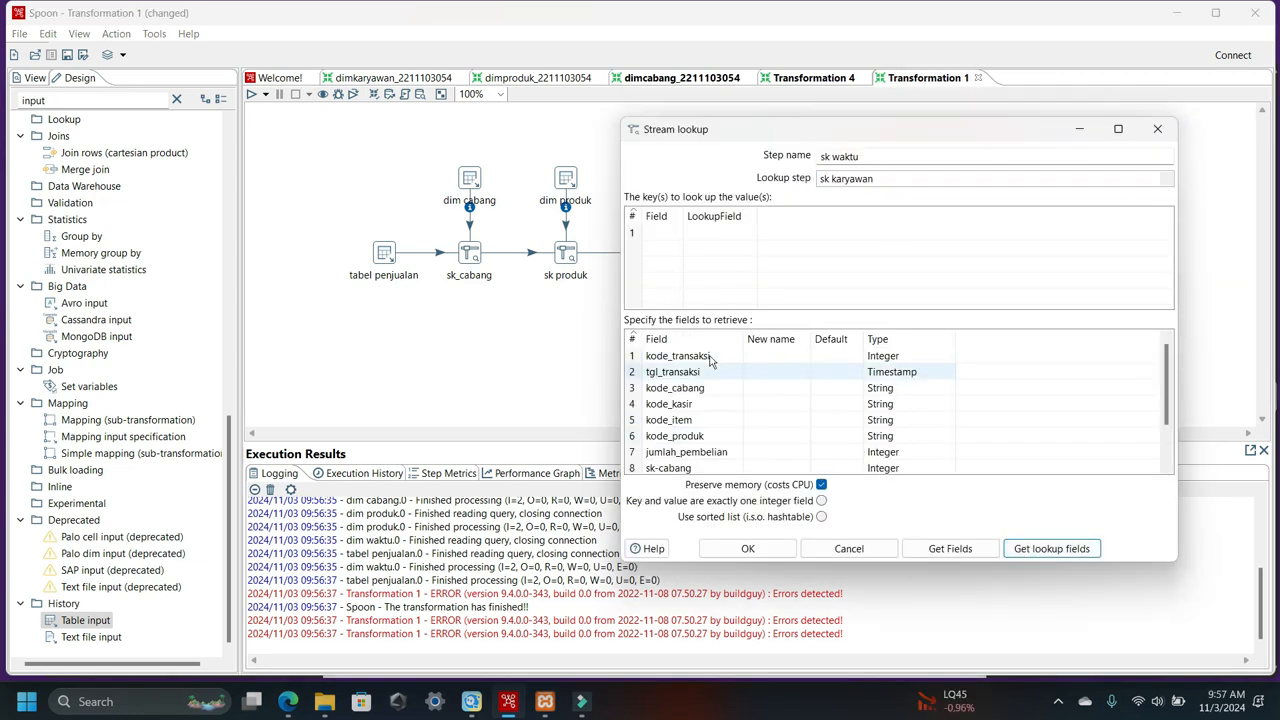
- Check the module PDF's time lookup example and accept the sk waktu settings
{"action": "left_click", "coordinate": [287, 701]}
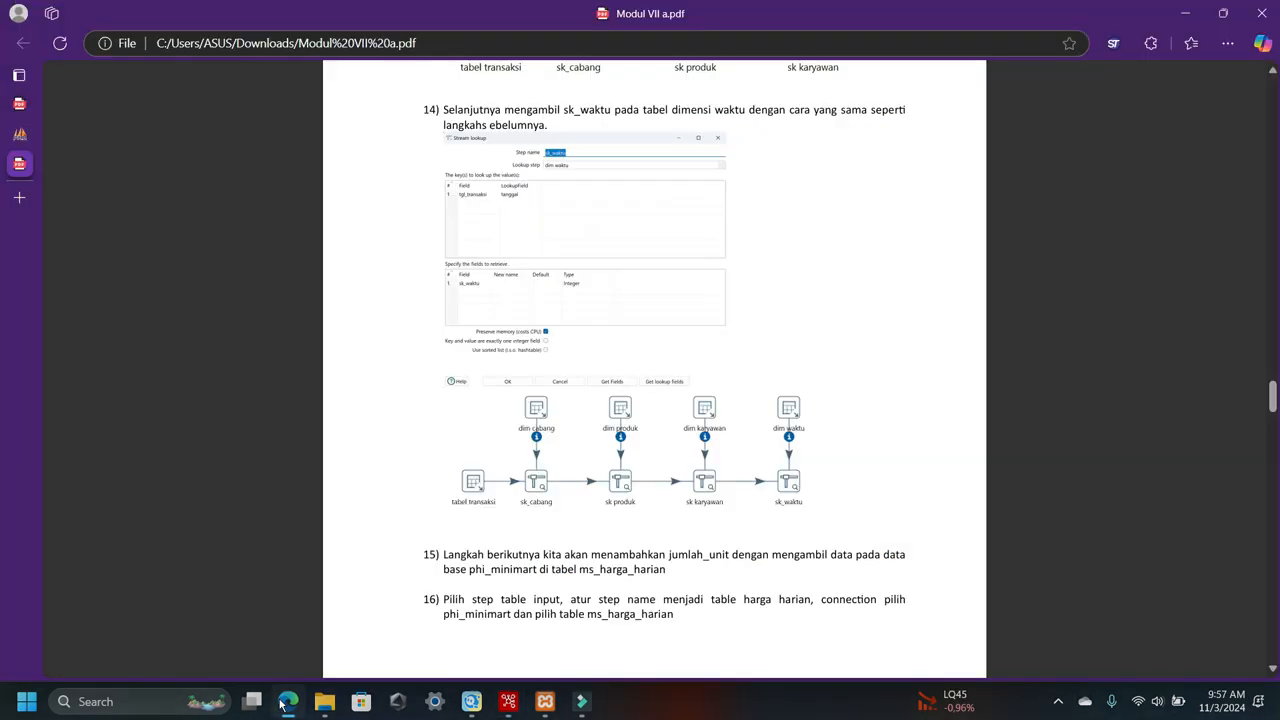
{"action": "mouse_move", "coordinate": [545, 713]}
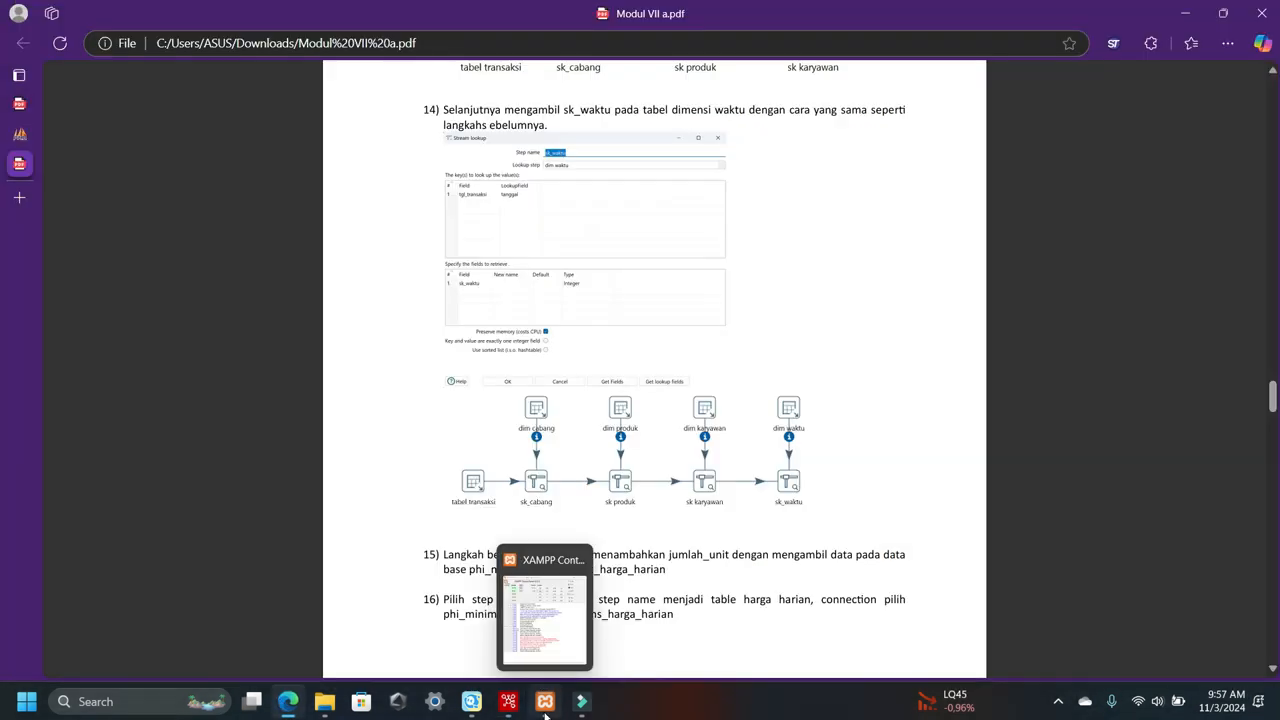
{"action": "left_click", "coordinate": [508, 701]}
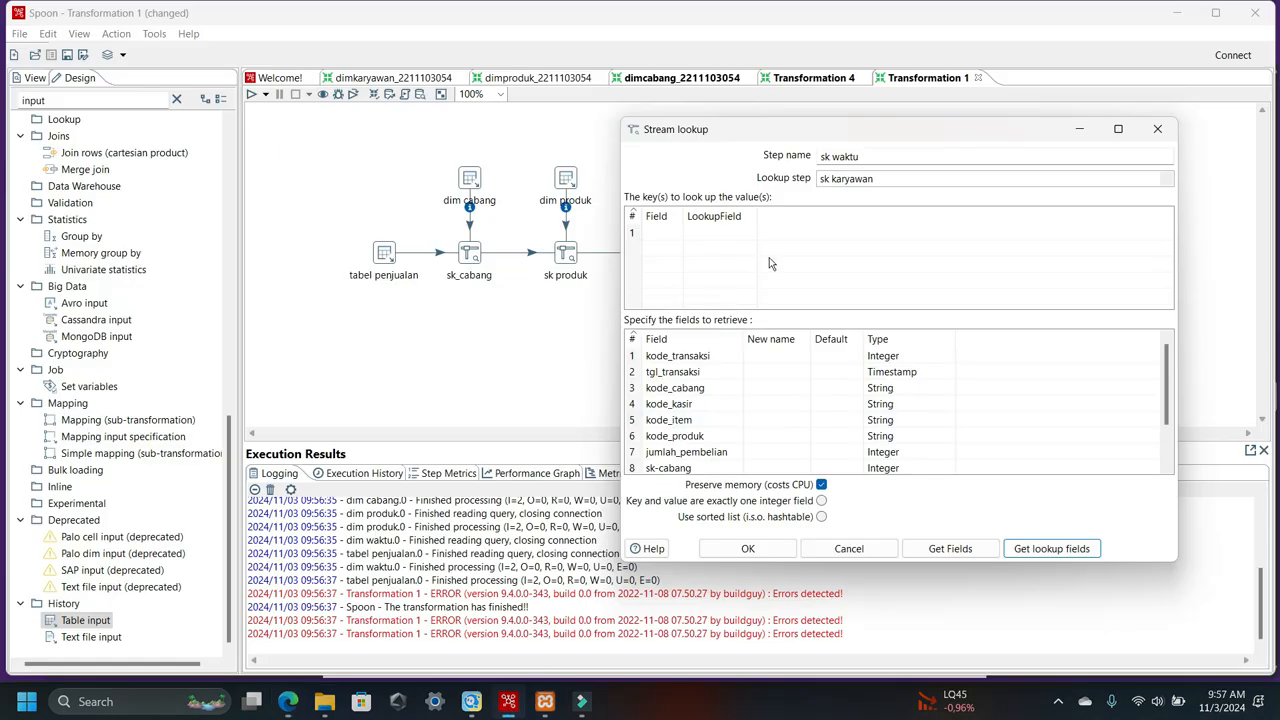
{"action": "left_click", "coordinate": [747, 548]}
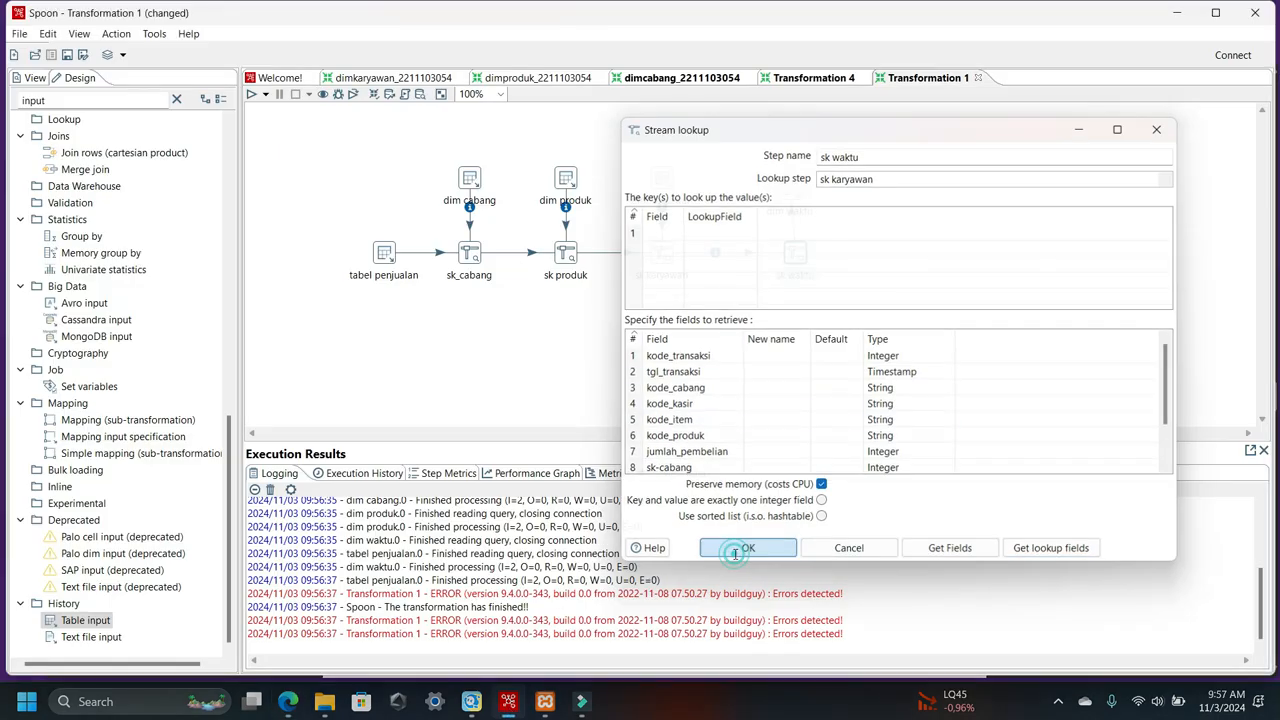
- Regenerate the dim waktu step's SQL select statement from the dim_waktu table in con-dwi-phi and accept the settings
{"action": "double_click", "coordinate": [790, 190]}
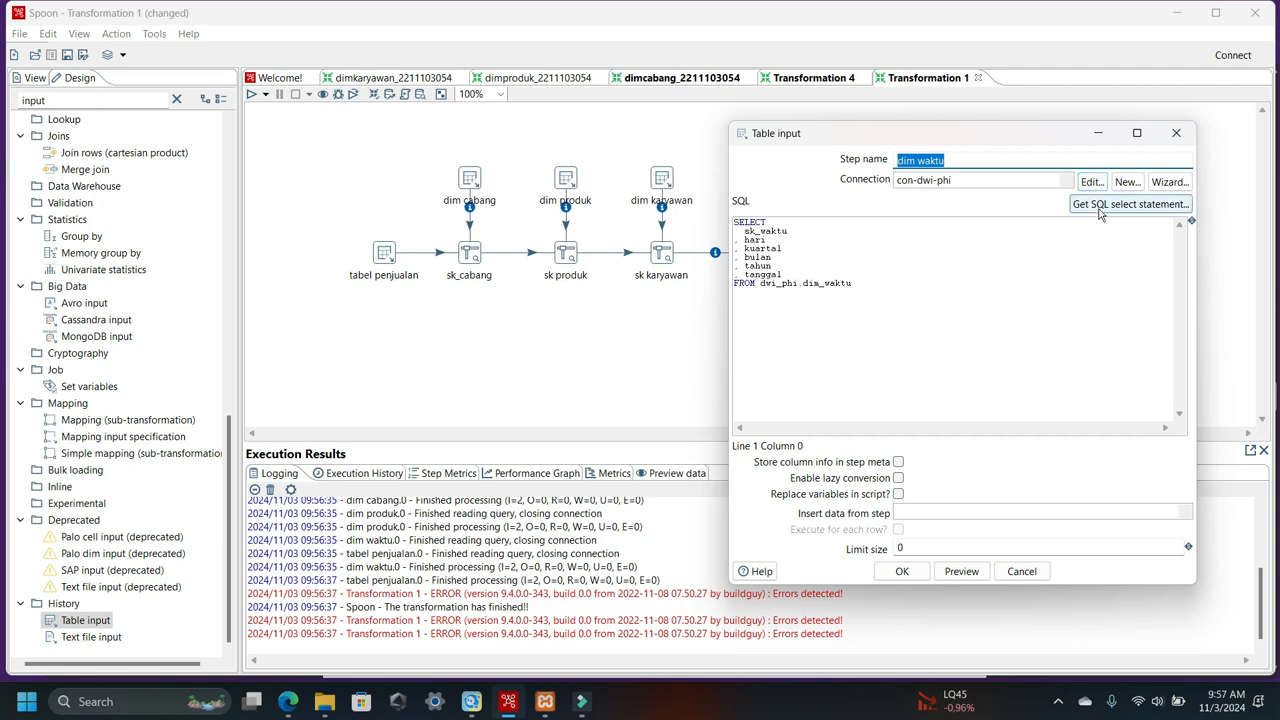
{"action": "left_click", "coordinate": [1130, 204]}
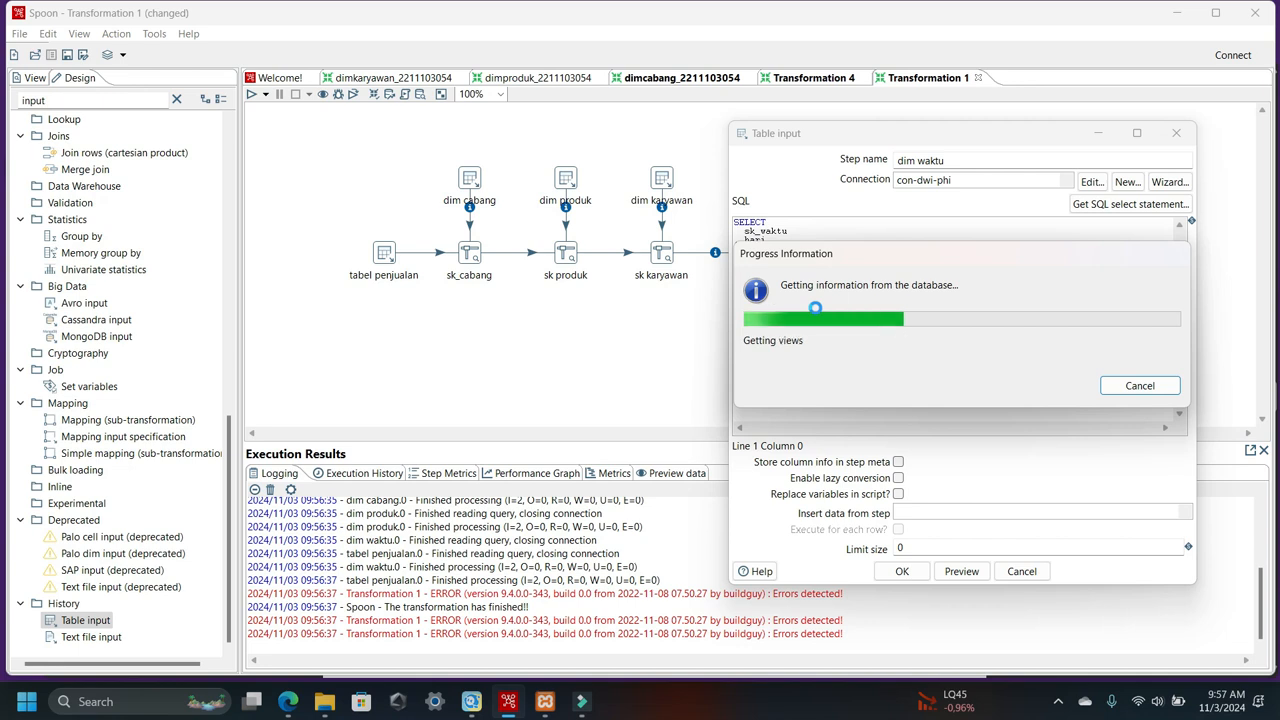
{"action": "left_click", "coordinate": [289, 398]}
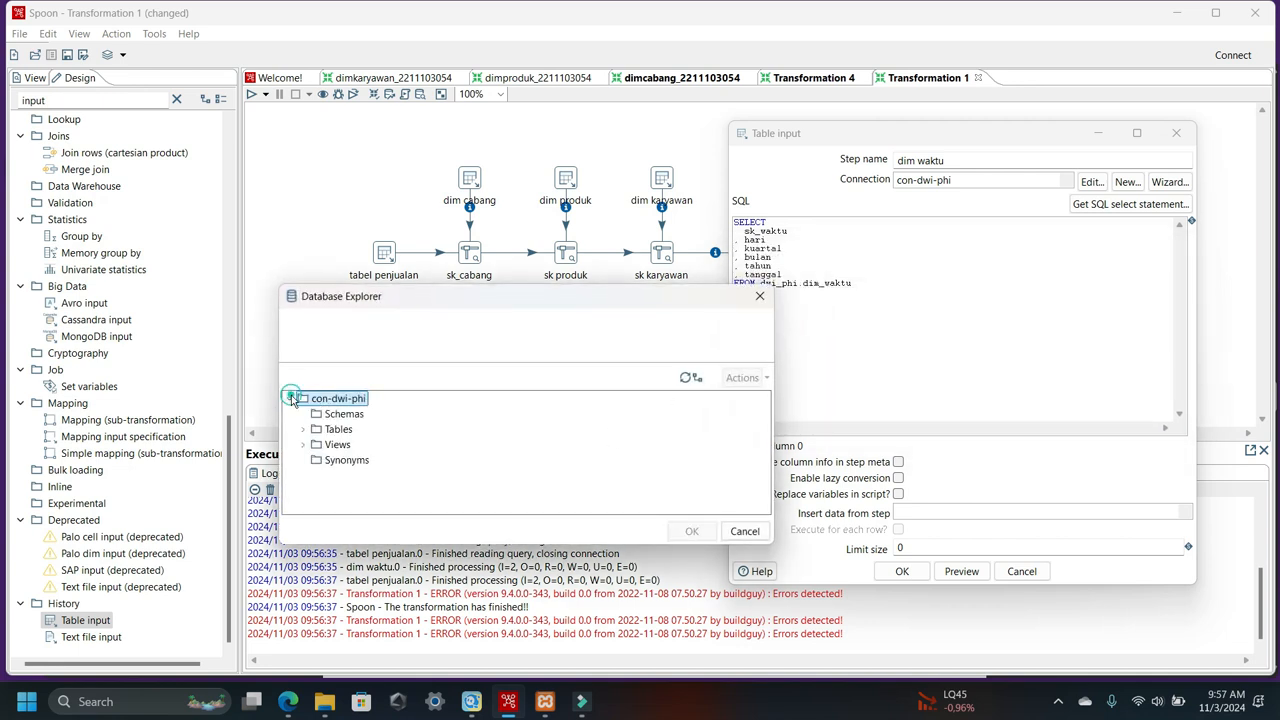
{"action": "left_click", "coordinate": [303, 429]}
{"action": "scroll", "coordinate": [445, 440], "scroll_direction": "down", "scroll_amount": 3}
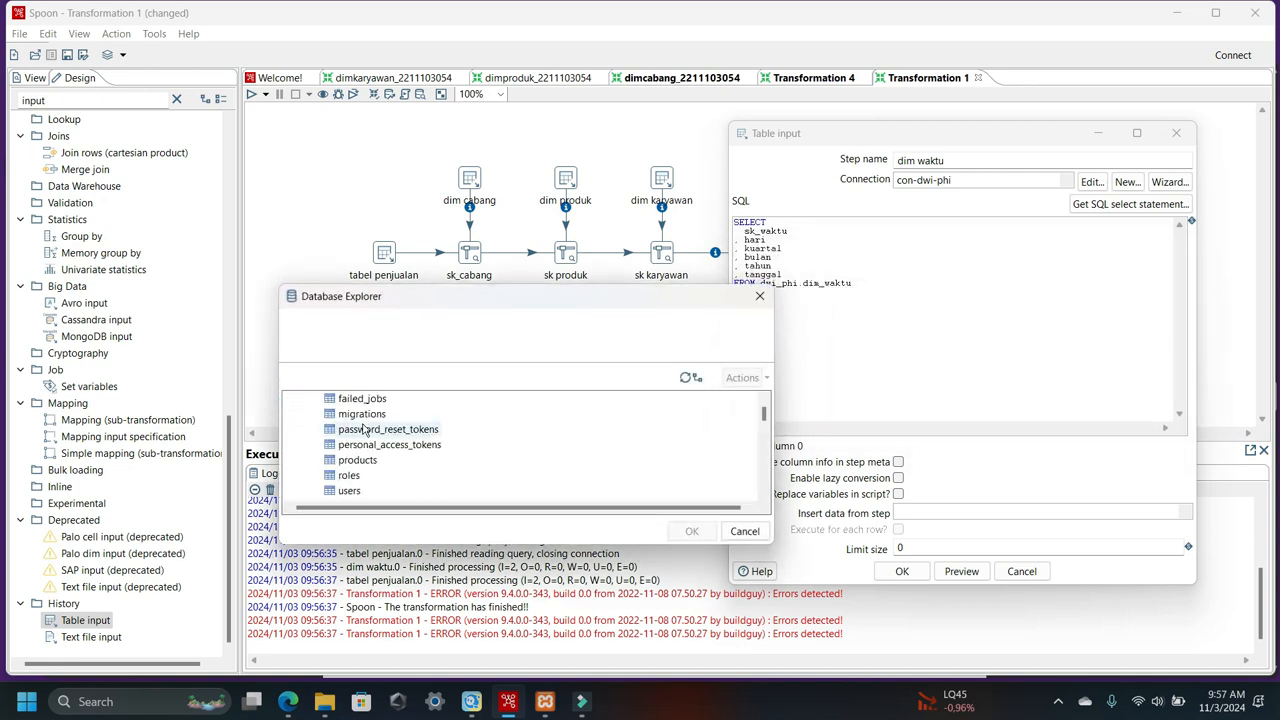
{"action": "scroll", "coordinate": [451, 453], "scroll_direction": "down", "scroll_amount": 6}
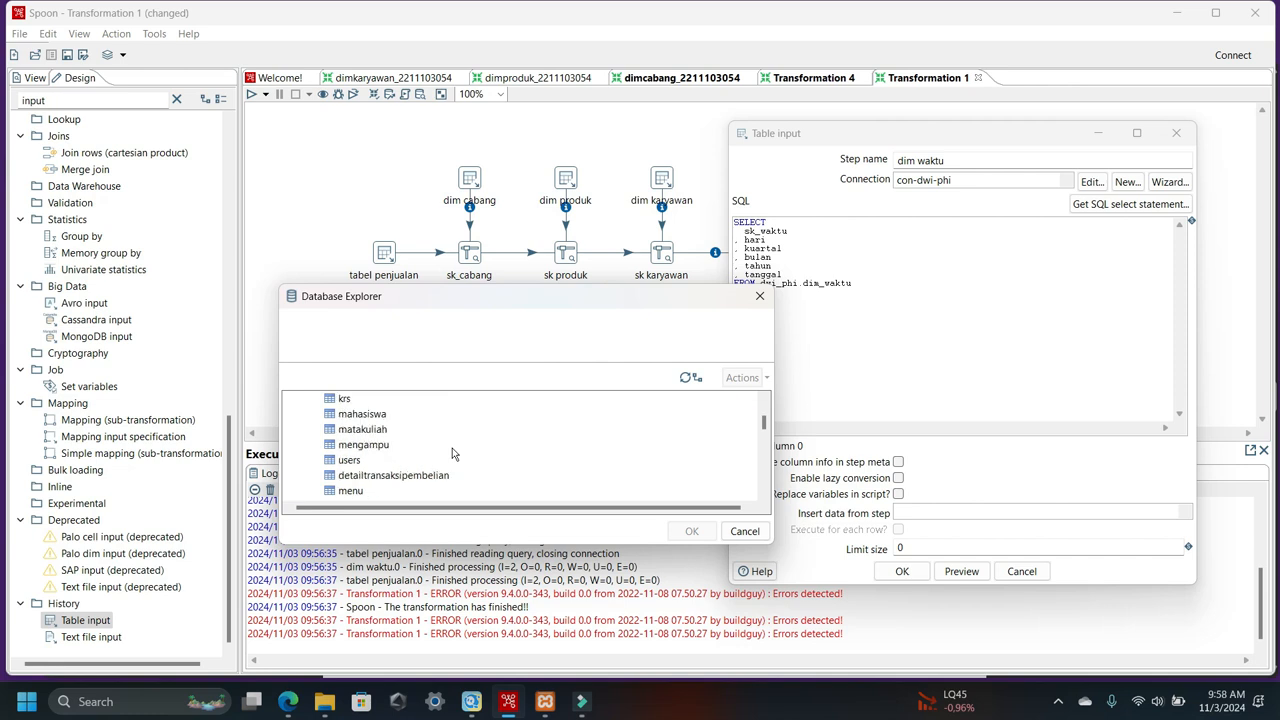
{"action": "scroll", "coordinate": [454, 450], "scroll_direction": "down", "scroll_amount": 3}
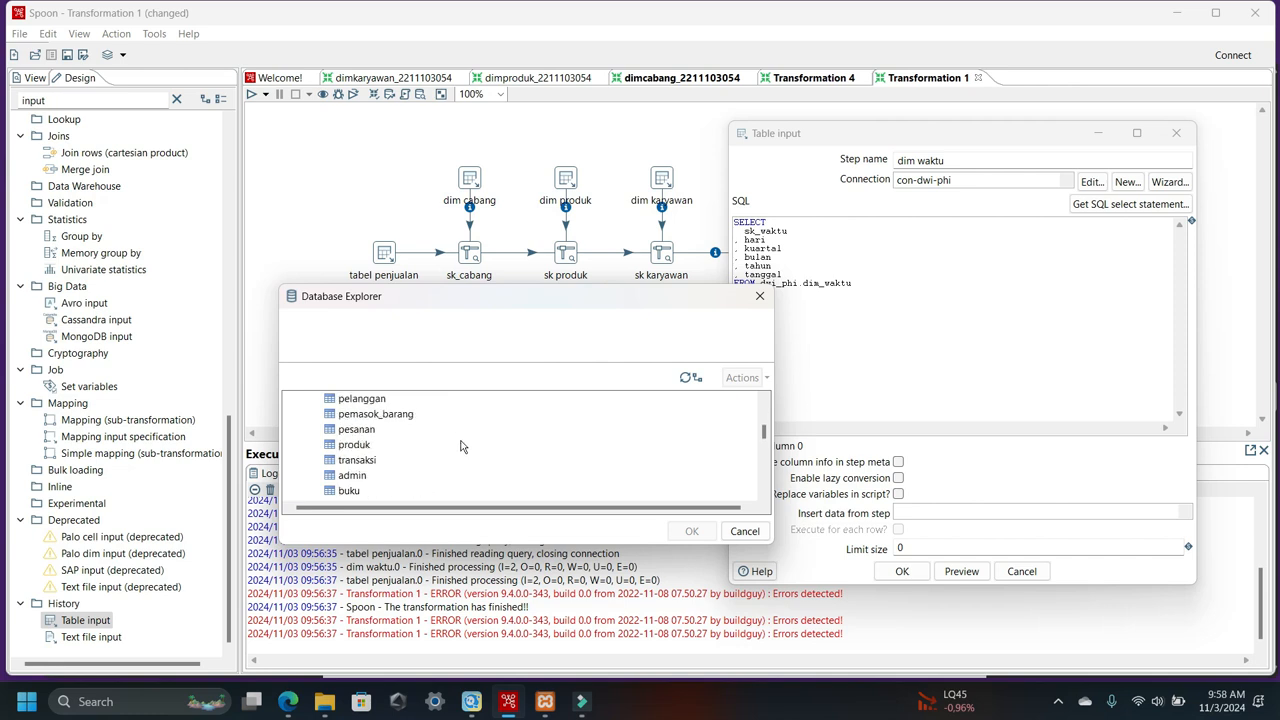
{"action": "scroll", "coordinate": [470, 446], "scroll_direction": "down", "scroll_amount": 5}
{"action": "scroll", "coordinate": [486, 447], "scroll_direction": "down", "scroll_amount": 3}
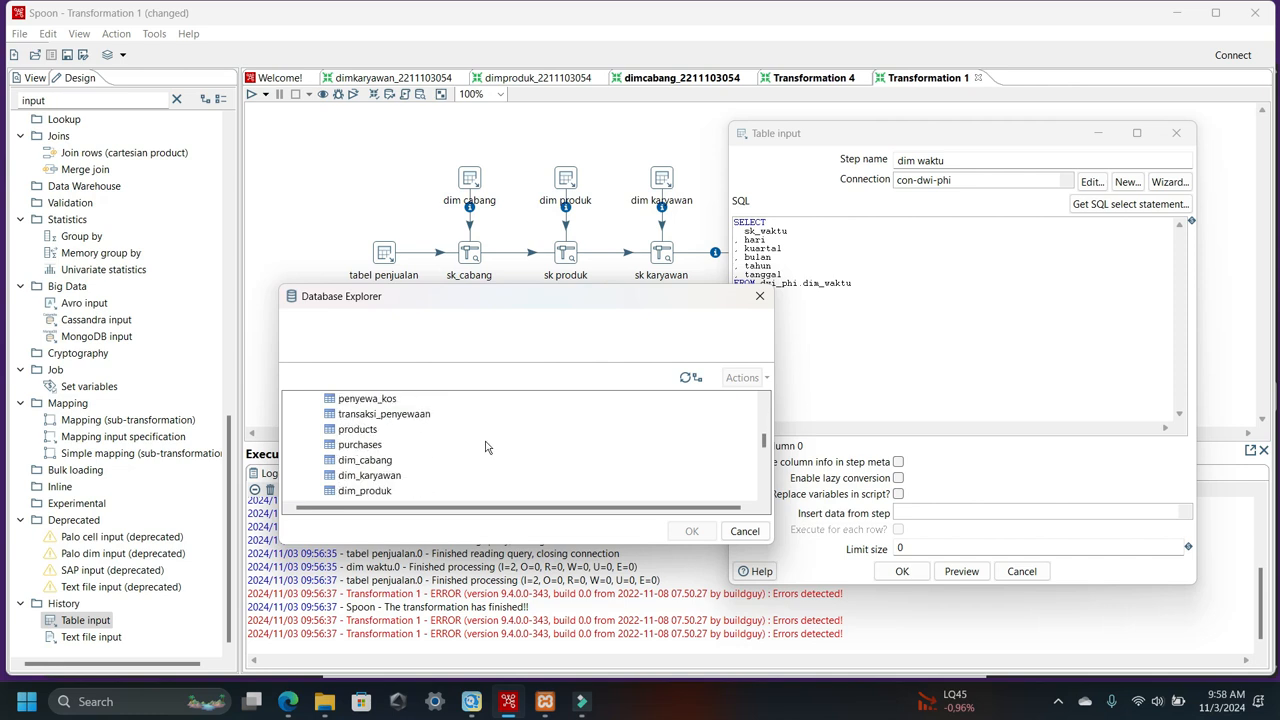
{"action": "left_click", "coordinate": [362, 460]}
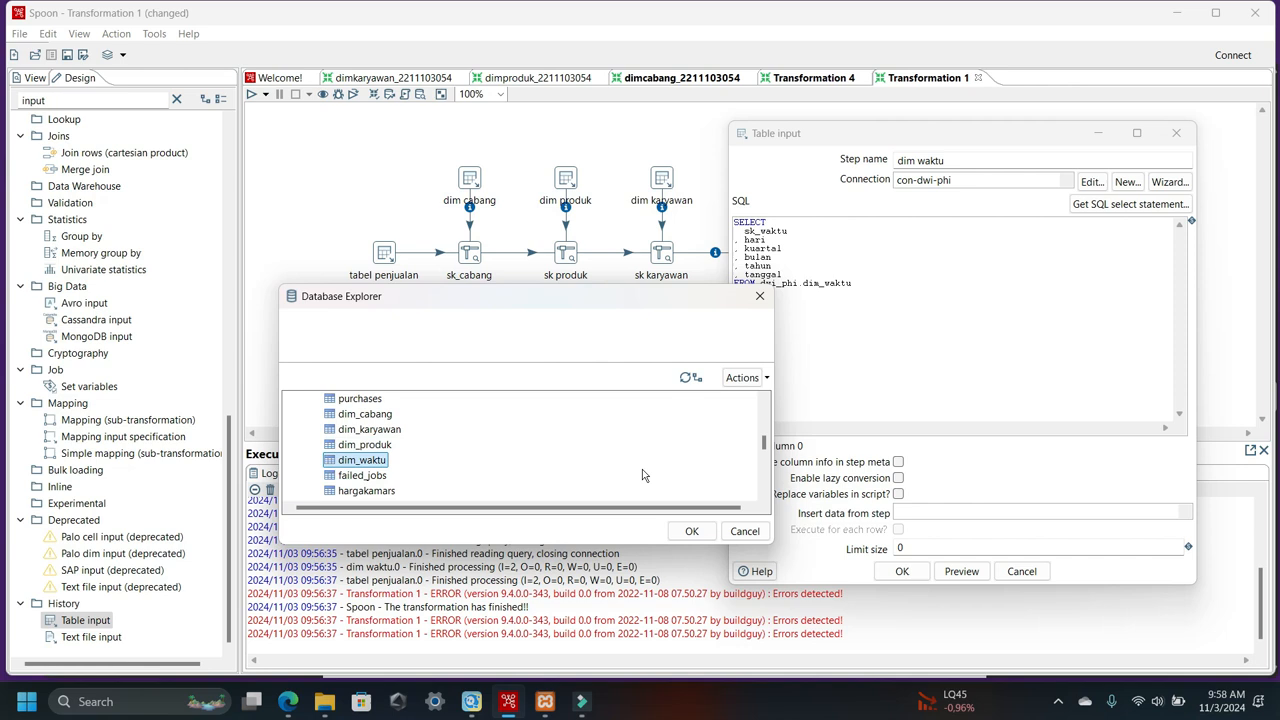
{"action": "left_click", "coordinate": [690, 531]}
{"action": "left_click", "coordinate": [597, 411]}
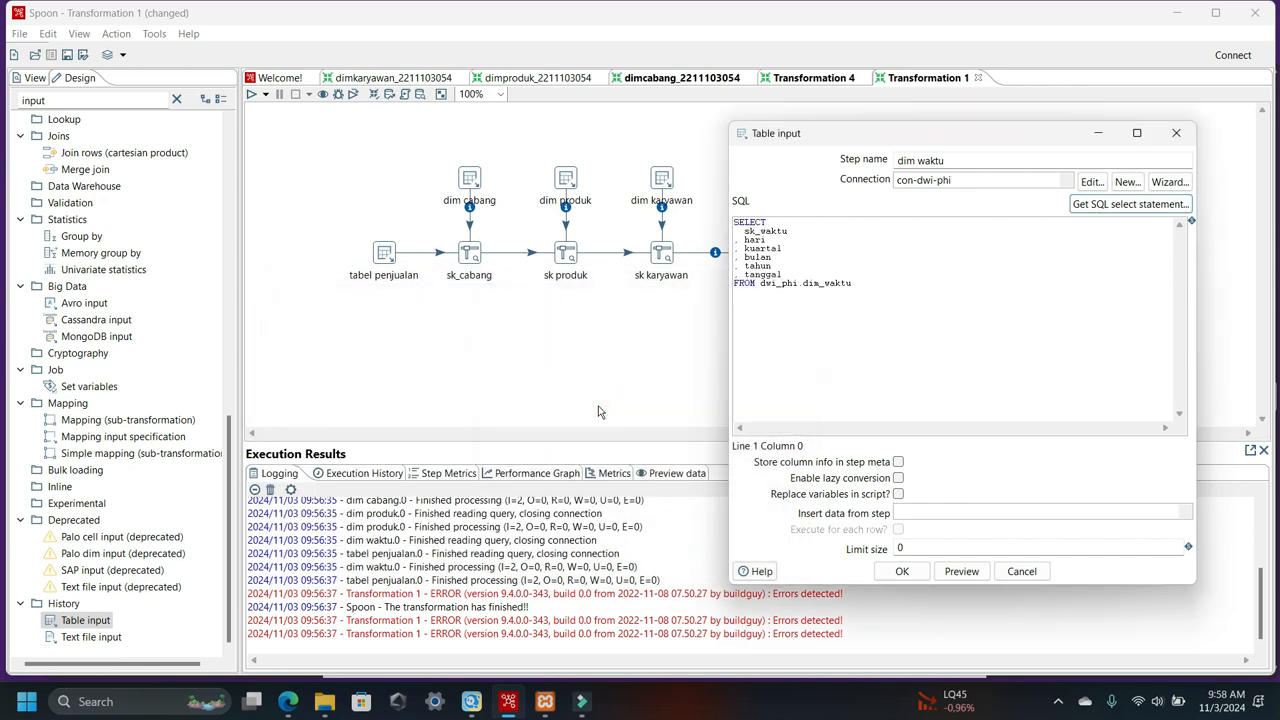
{"action": "left_click", "coordinate": [902, 572]}
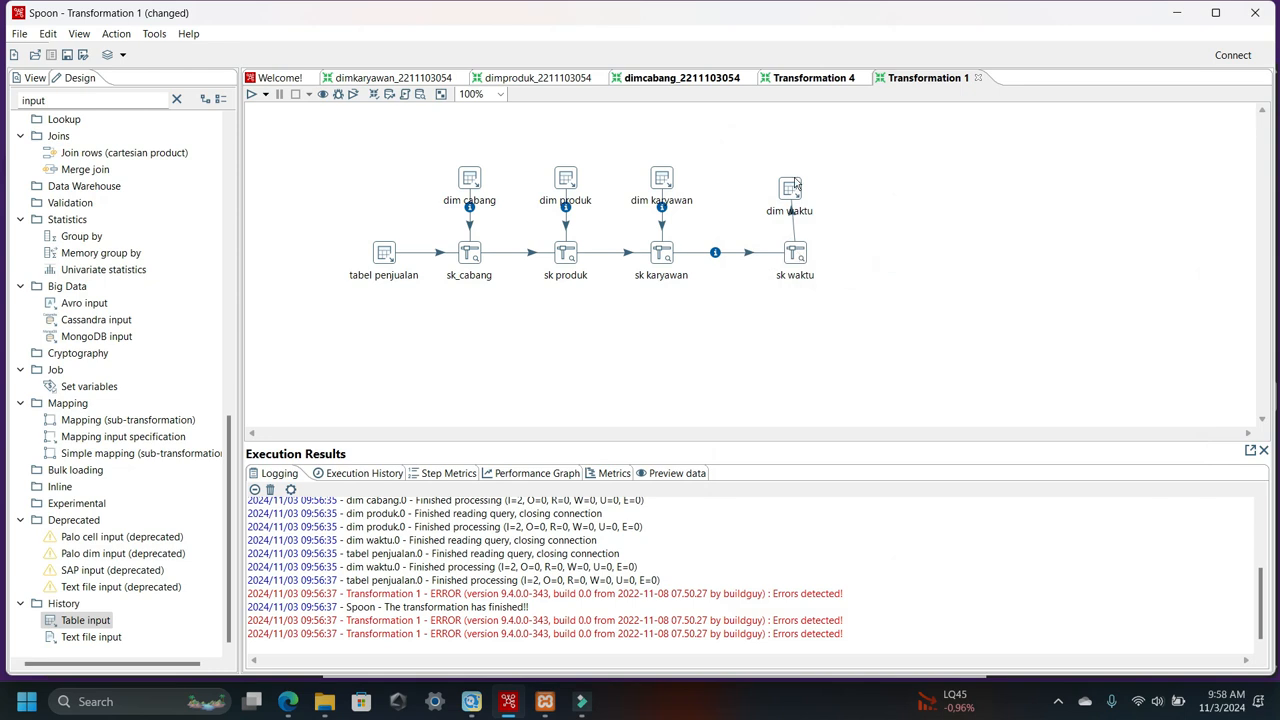
- Align the dim waktu and sk waktu steps vertically beside the sk karyawan pair and check sk waktu's available lookup steps
{"action": "left_click_drag", "start_coordinate": [796, 185], "coordinate": [753, 173]}
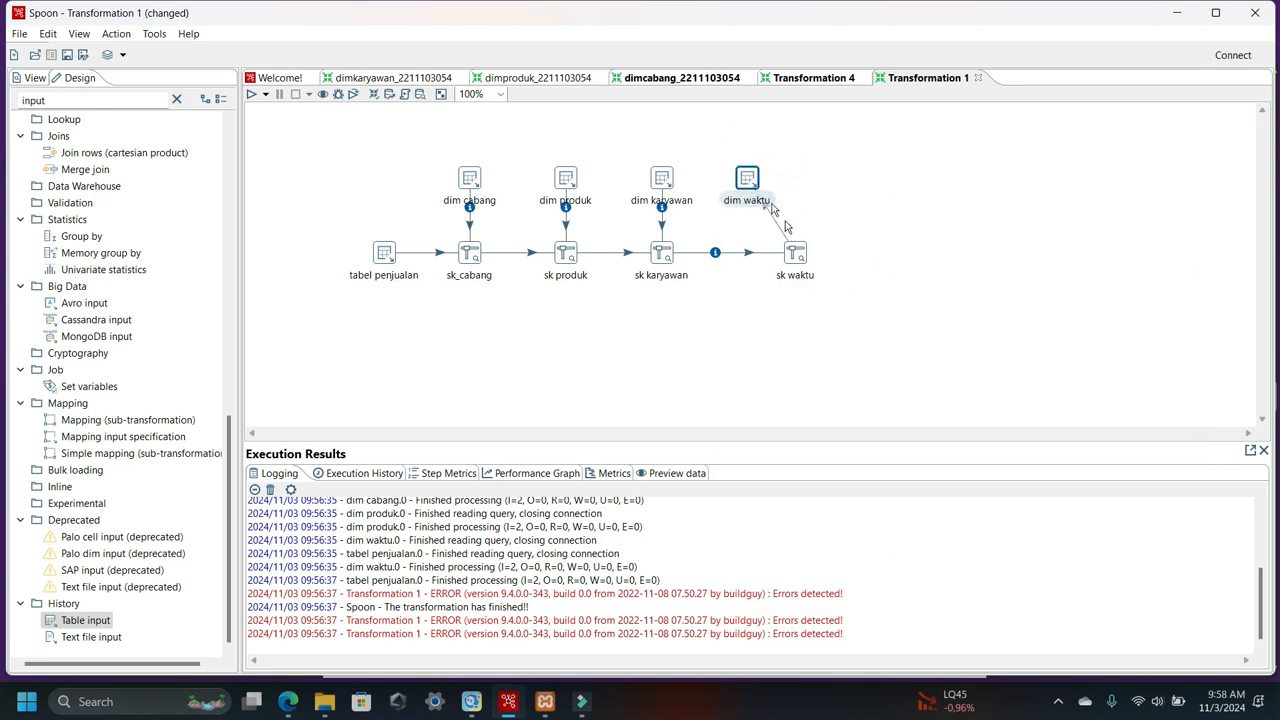
{"action": "left_click_drag", "start_coordinate": [803, 270], "coordinate": [755, 272]}
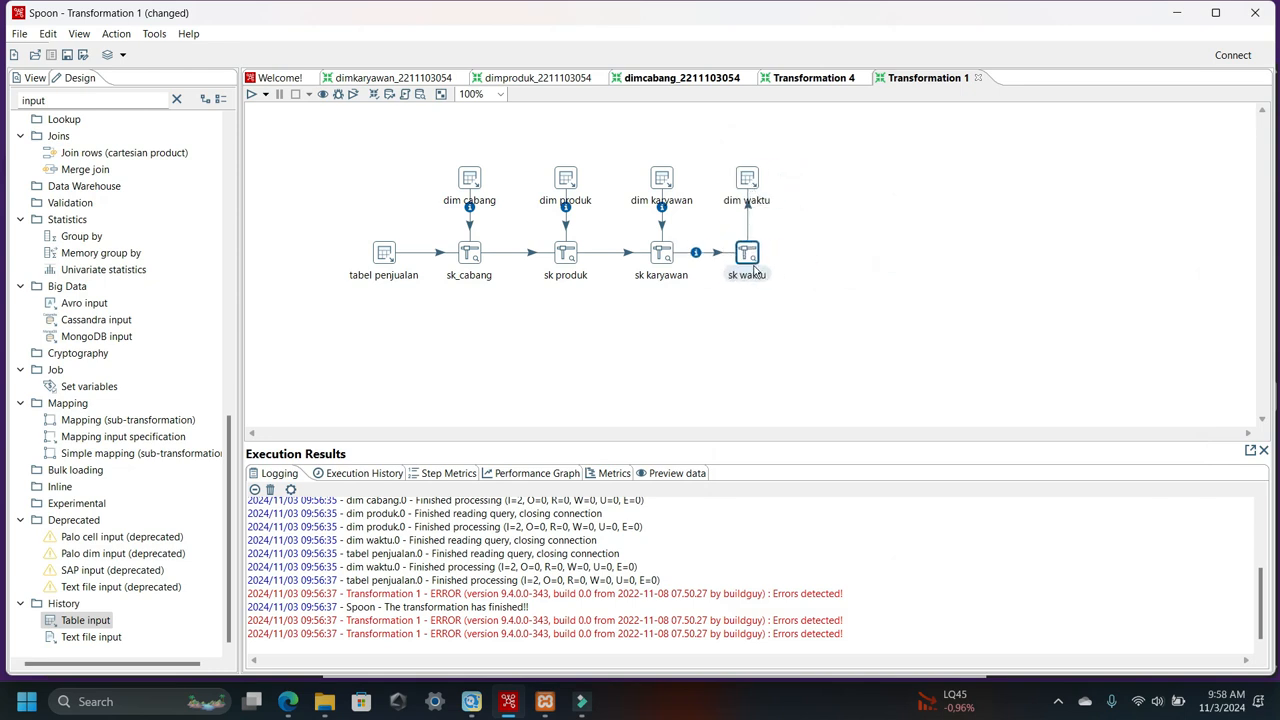
{"action": "double_click", "coordinate": [753, 256]}
{"action": "left_click", "coordinate": [1170, 181]}
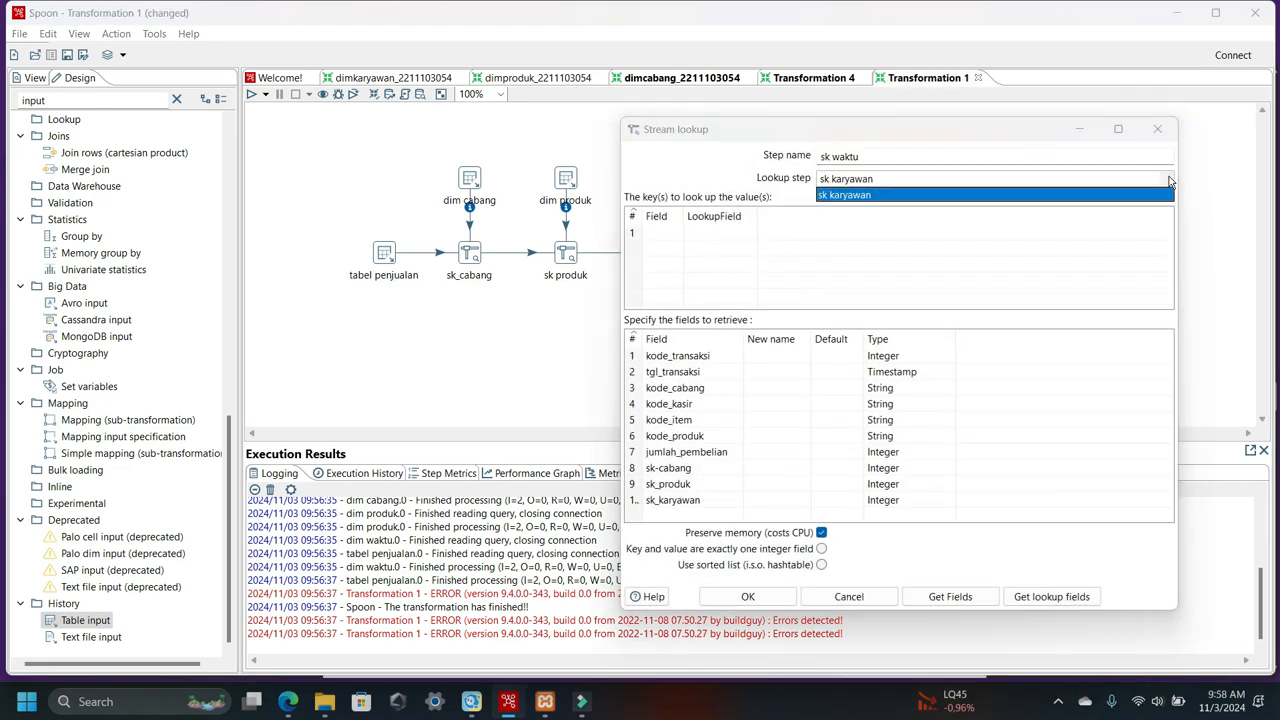
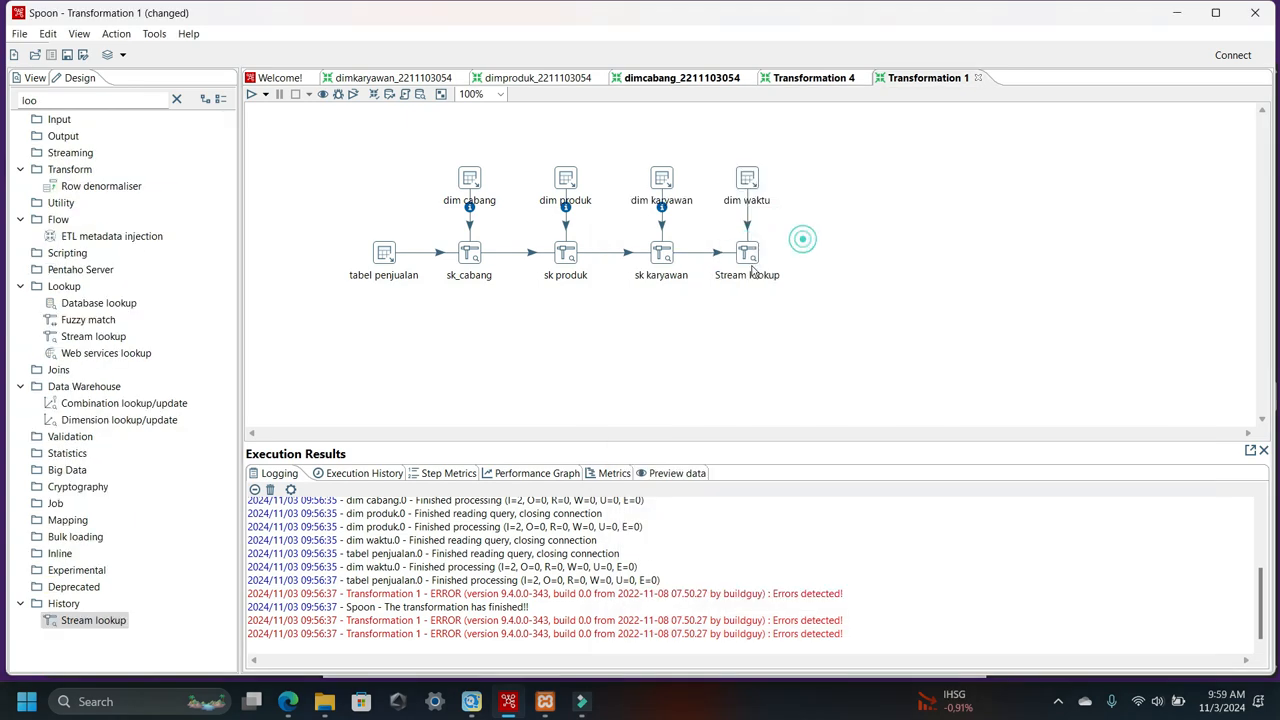
- Name the new Stream lookup step sk_waktu, with dim waktu as its lookup step, and load the available lookup fields
{"action": "double_click", "coordinate": [748, 254]}
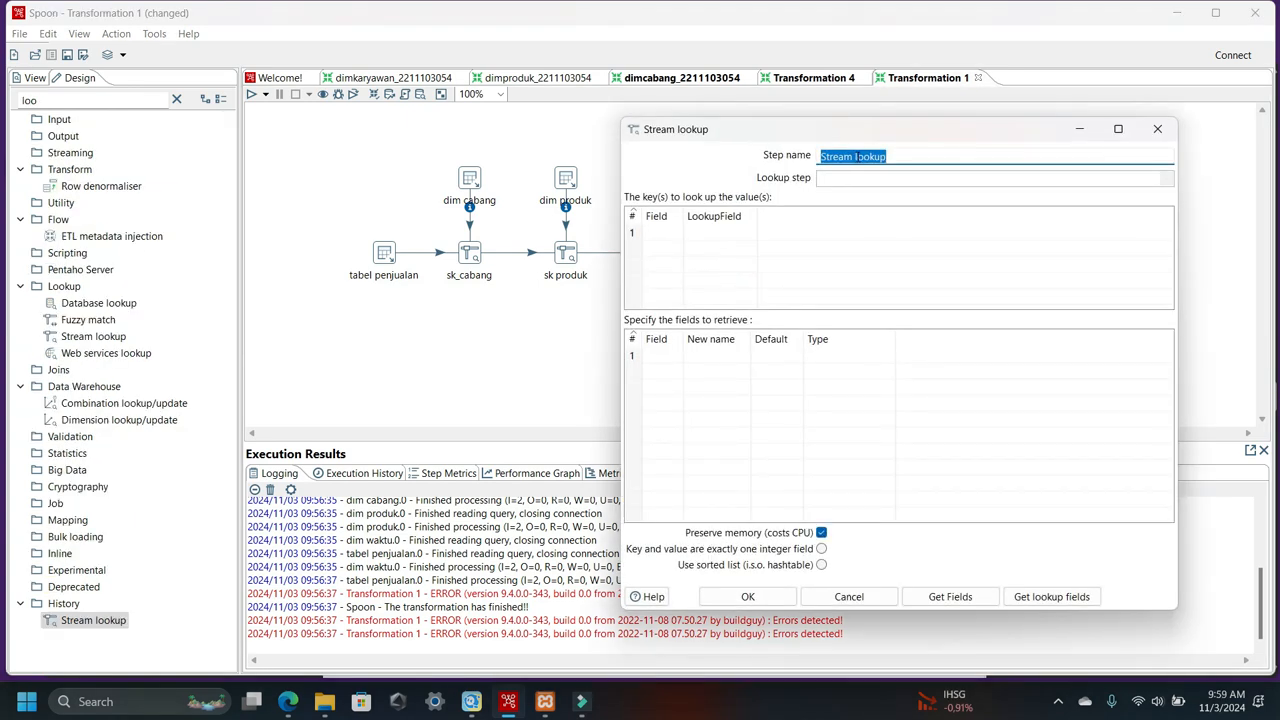
{"action": "type", "text": "sk_waktu"}
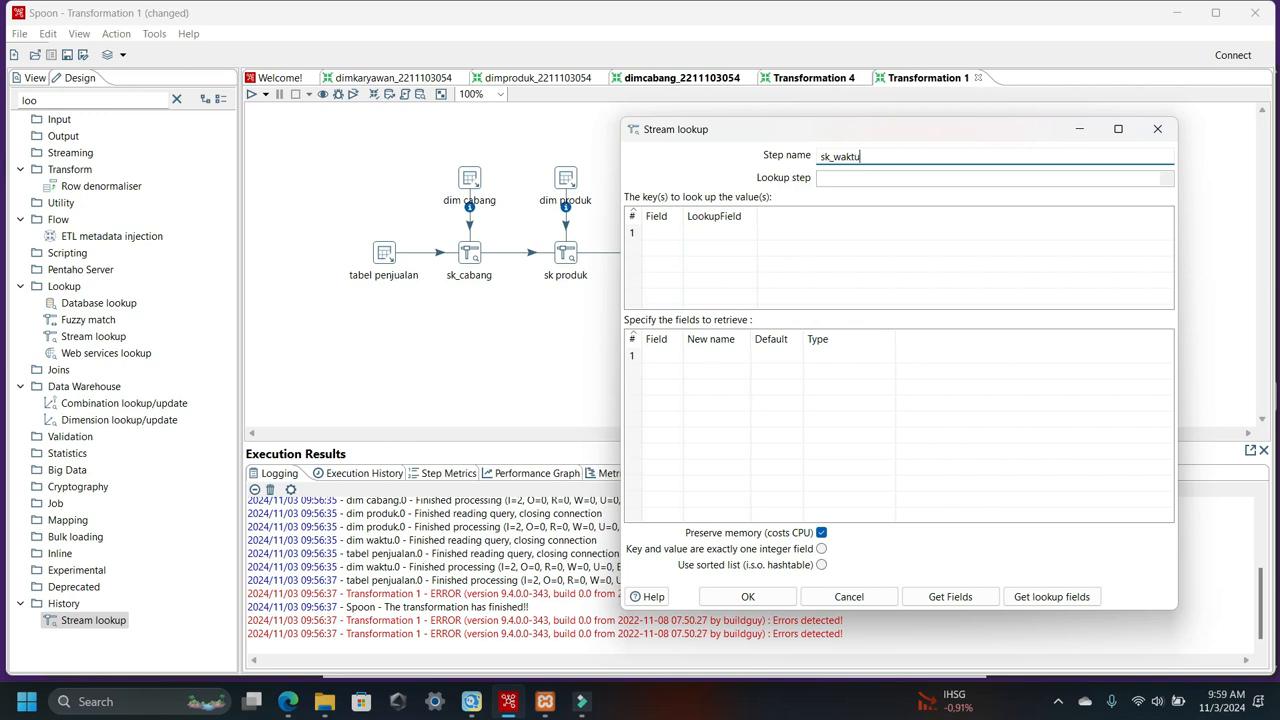
{"action": "left_click", "coordinate": [1165, 178]}
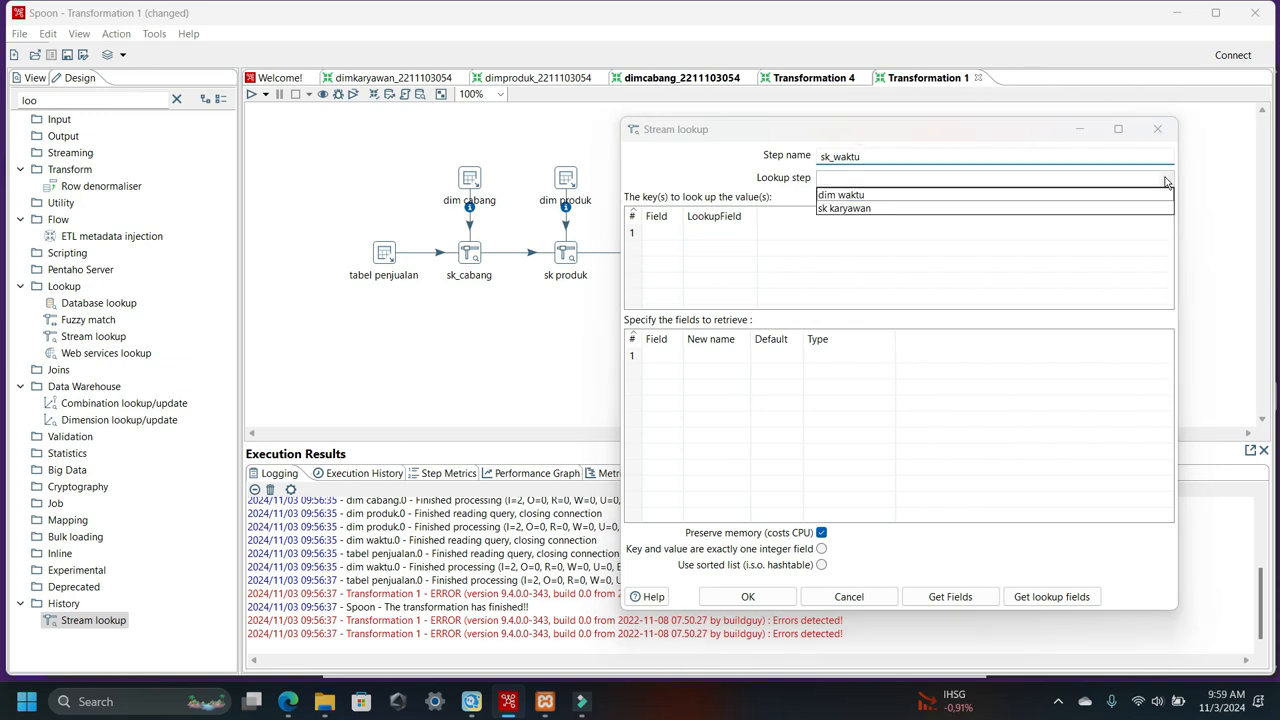
{"action": "left_click", "coordinate": [855, 196]}
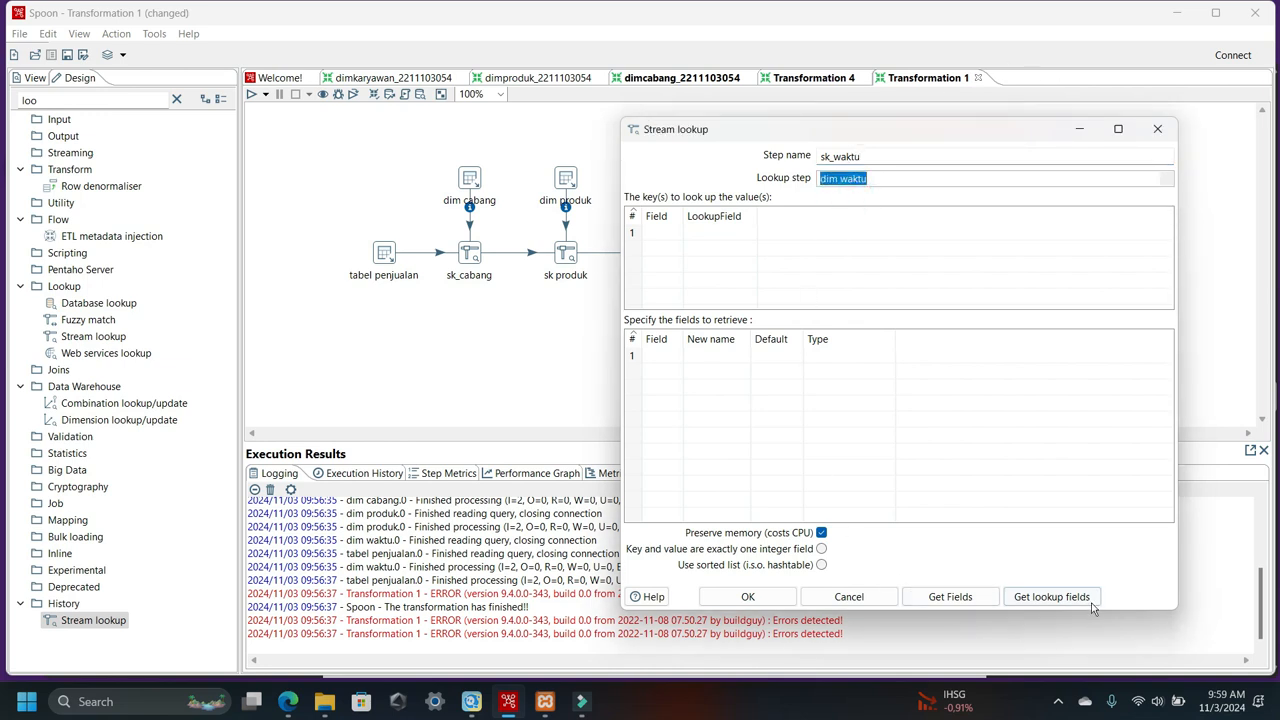
{"action": "left_click", "coordinate": [1052, 596]}
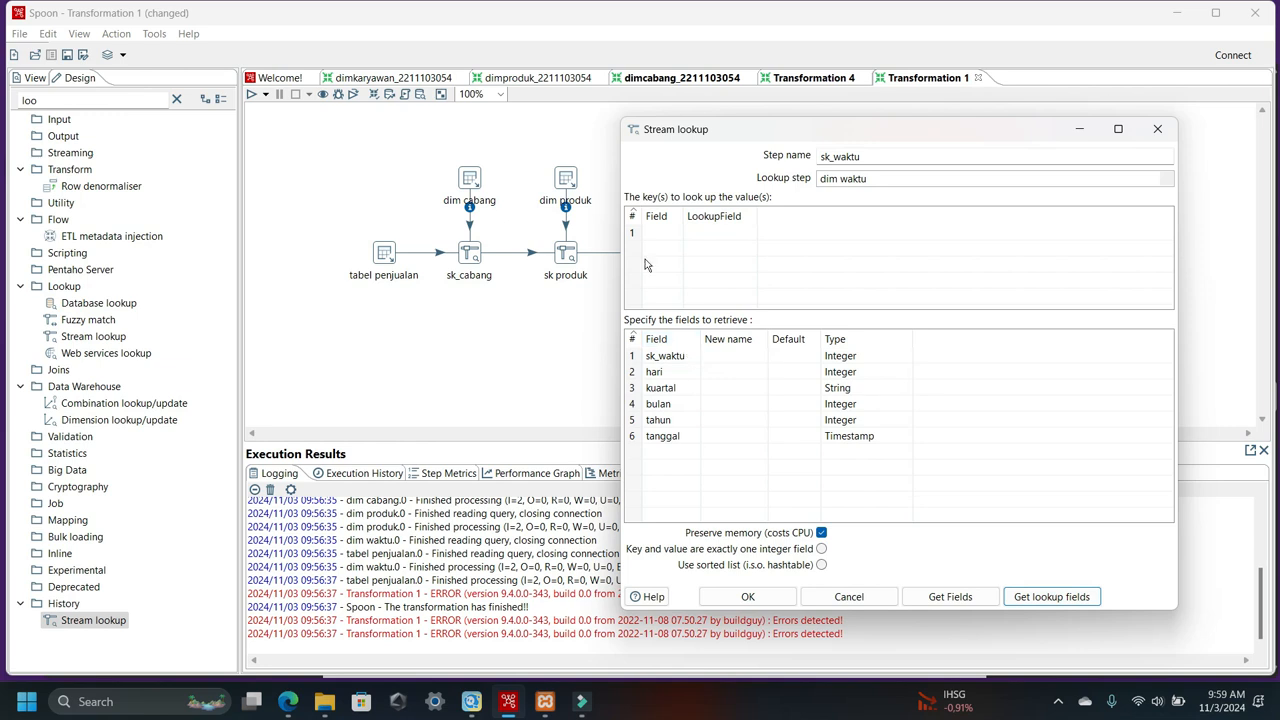
- Set the sk_waktu lookup key to match the tgl_transaksi field with the tanggal lookup field
{"action": "left_click", "coordinate": [680, 238]}
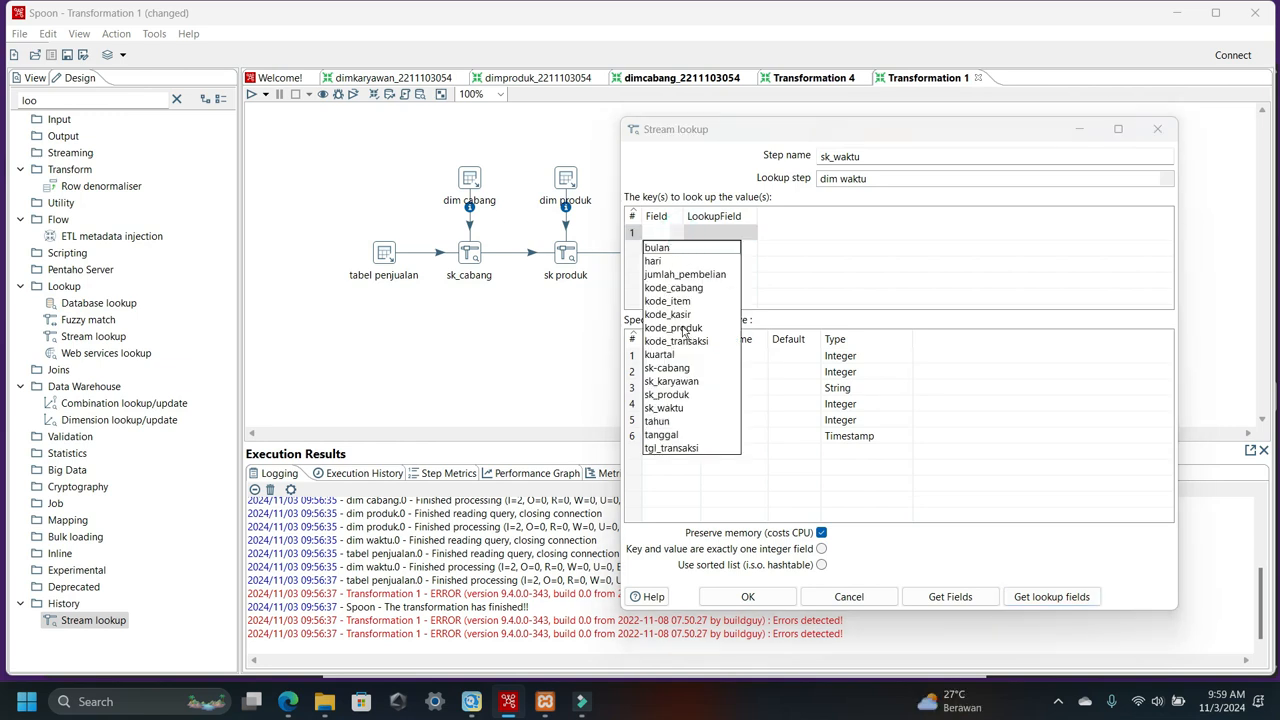
{"action": "left_click", "coordinate": [683, 449]}
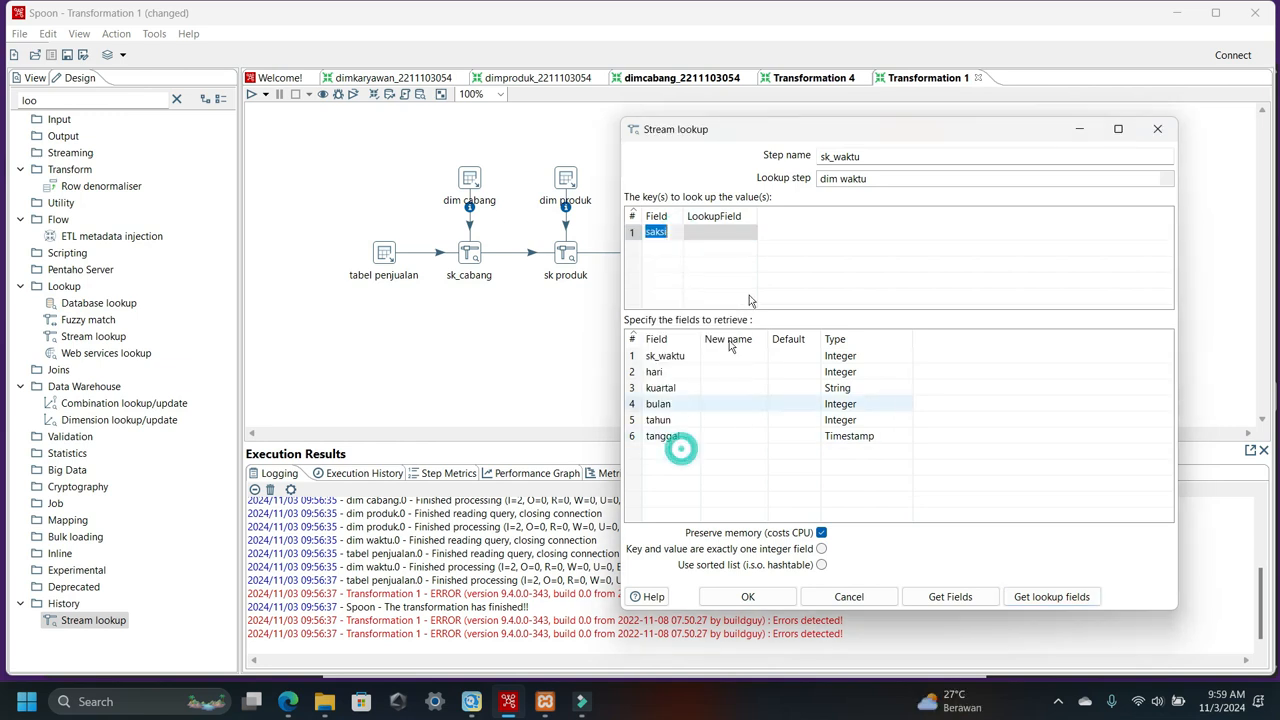
{"action": "left_click", "coordinate": [751, 233]}
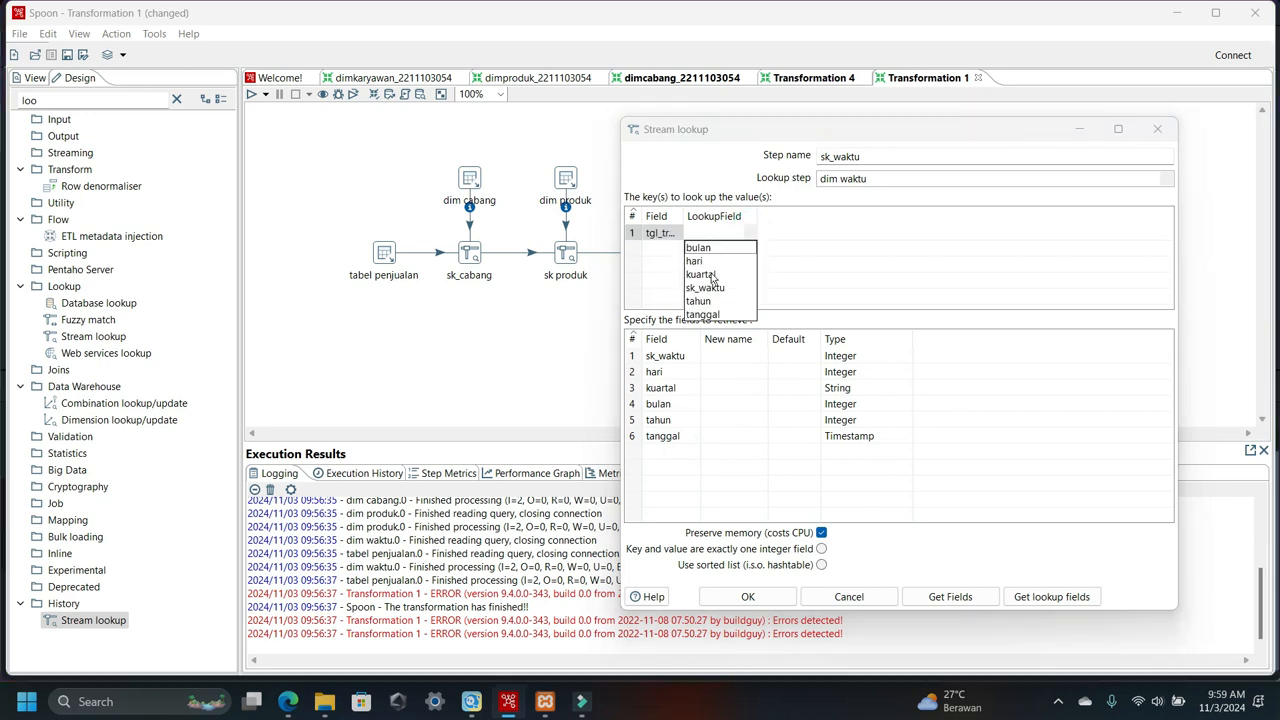
{"action": "left_click", "coordinate": [710, 316]}
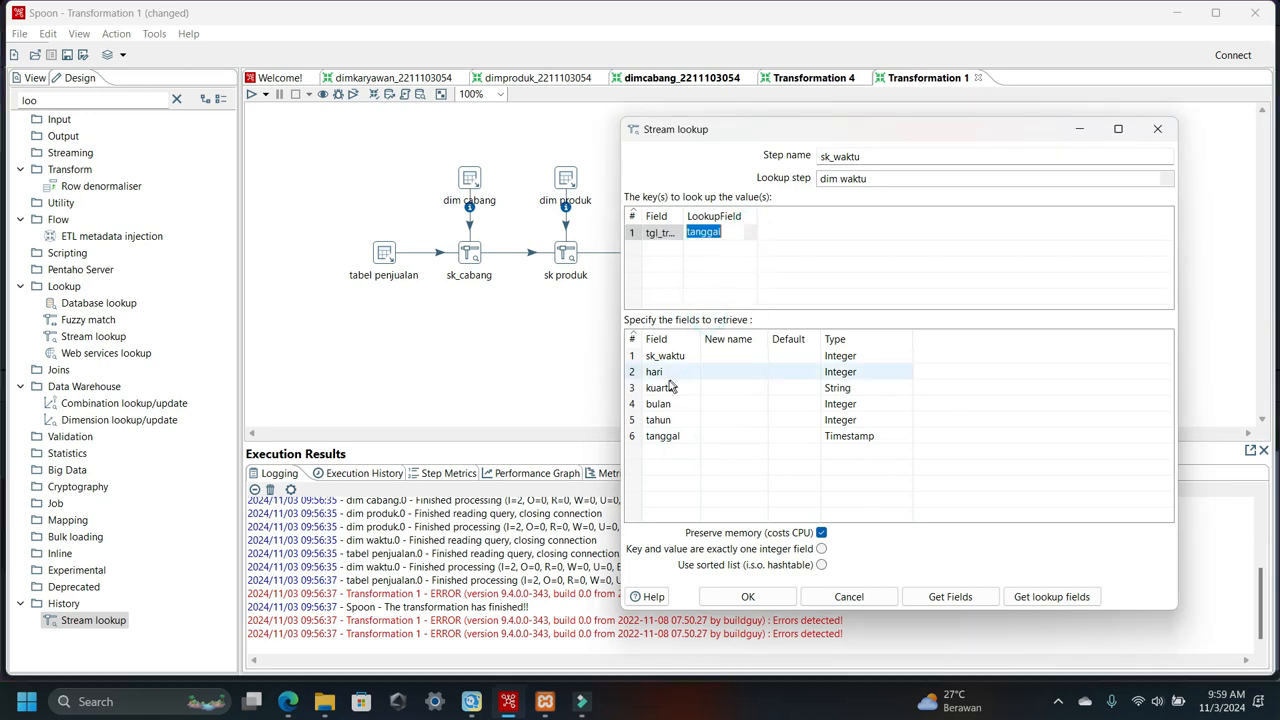
- Remove hari, kuartal, bulan, tahun and tanggal from the fields to retrieve, keeping only sk_waktu, and accept the lookup settings
{"action": "left_click", "coordinate": [645, 437]}
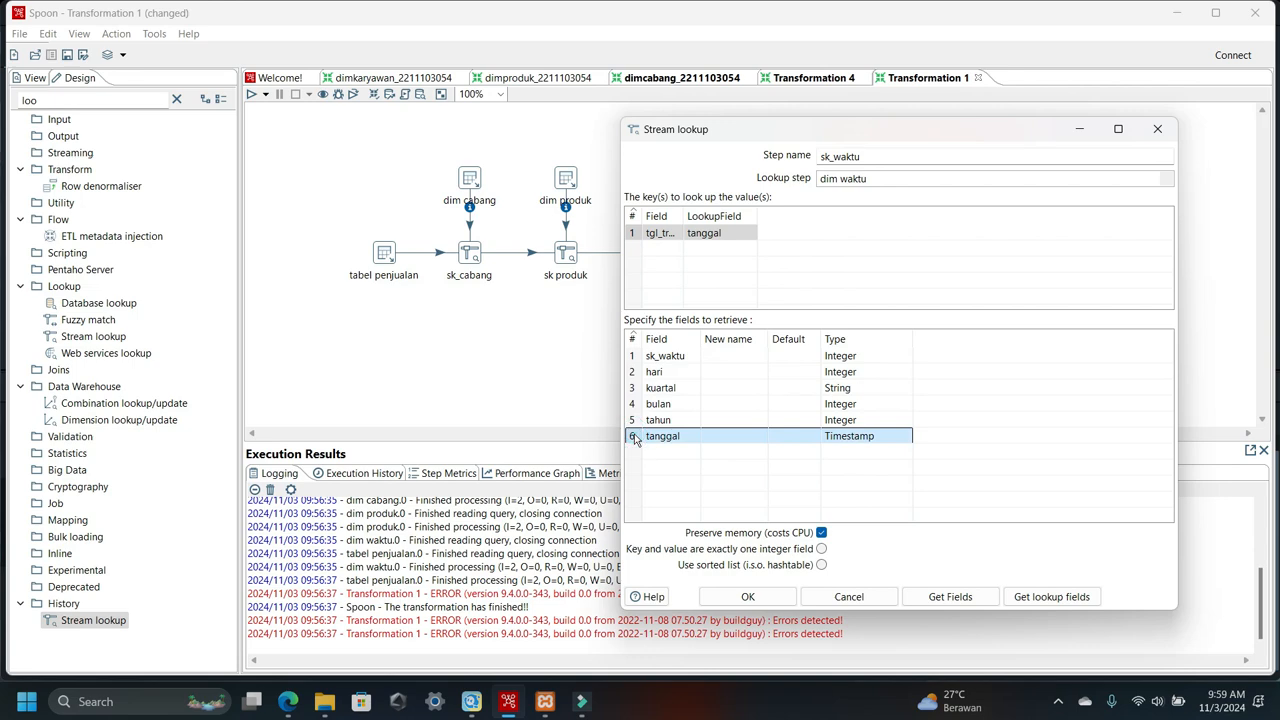
{"action": "key", "text": "Delete"}
{"action": "key", "text": "Delete"}
{"action": "key", "text": "Delete"}
{"action": "key", "text": "Delete"}
{"action": "key", "text": "Delete"}
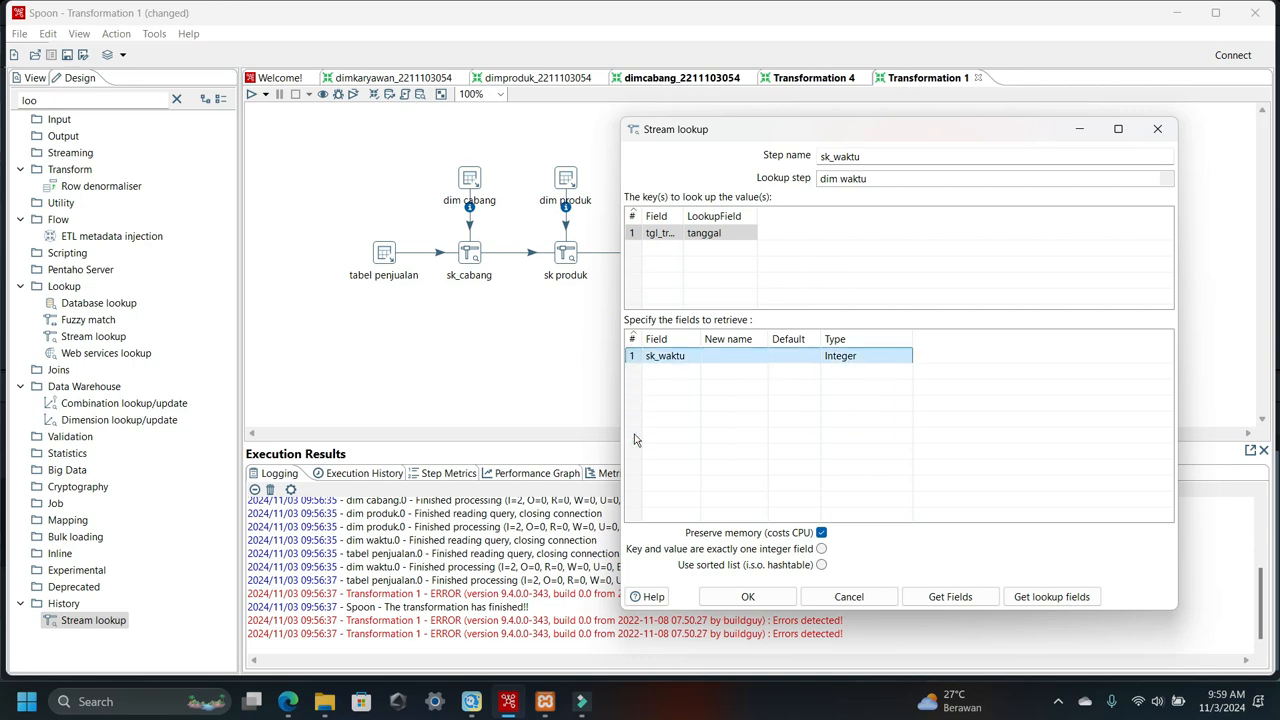
{"action": "left_click", "coordinate": [747, 596]}
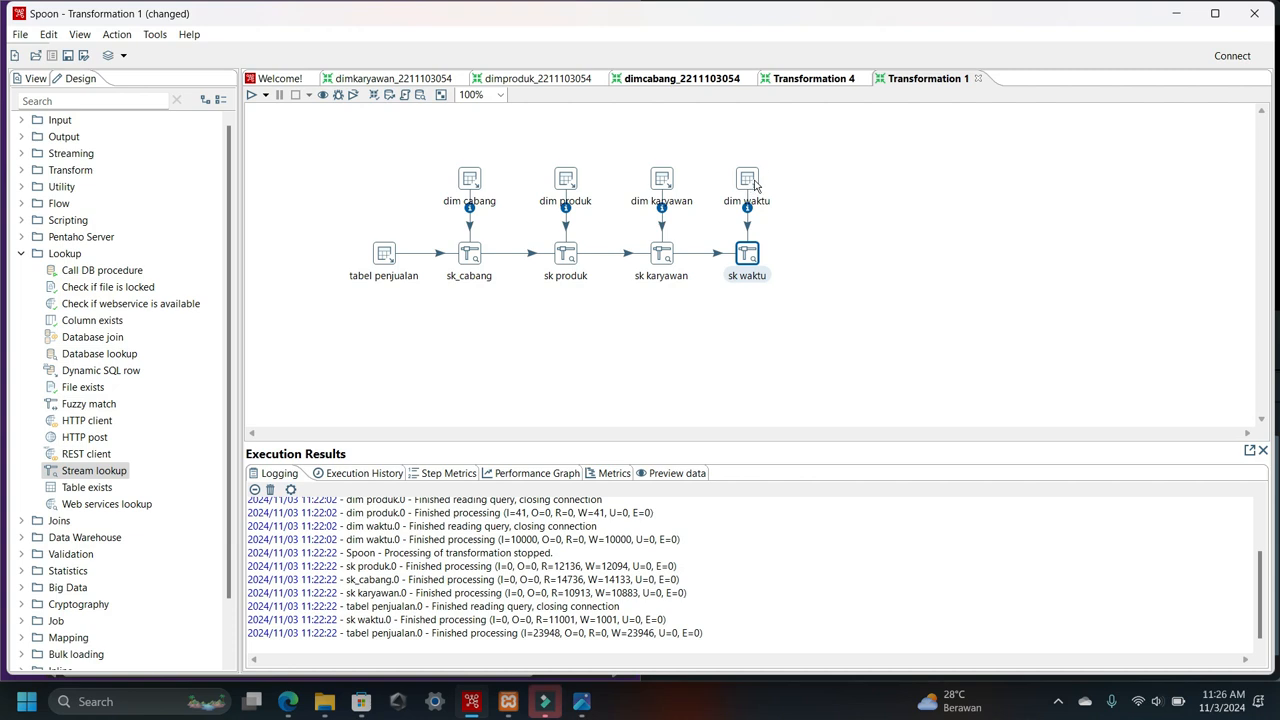
- Review the dim waktu step's SQL query and the sk waktu step's lookup step, key and retrieved field settings
{"action": "double_click", "coordinate": [749, 180]}
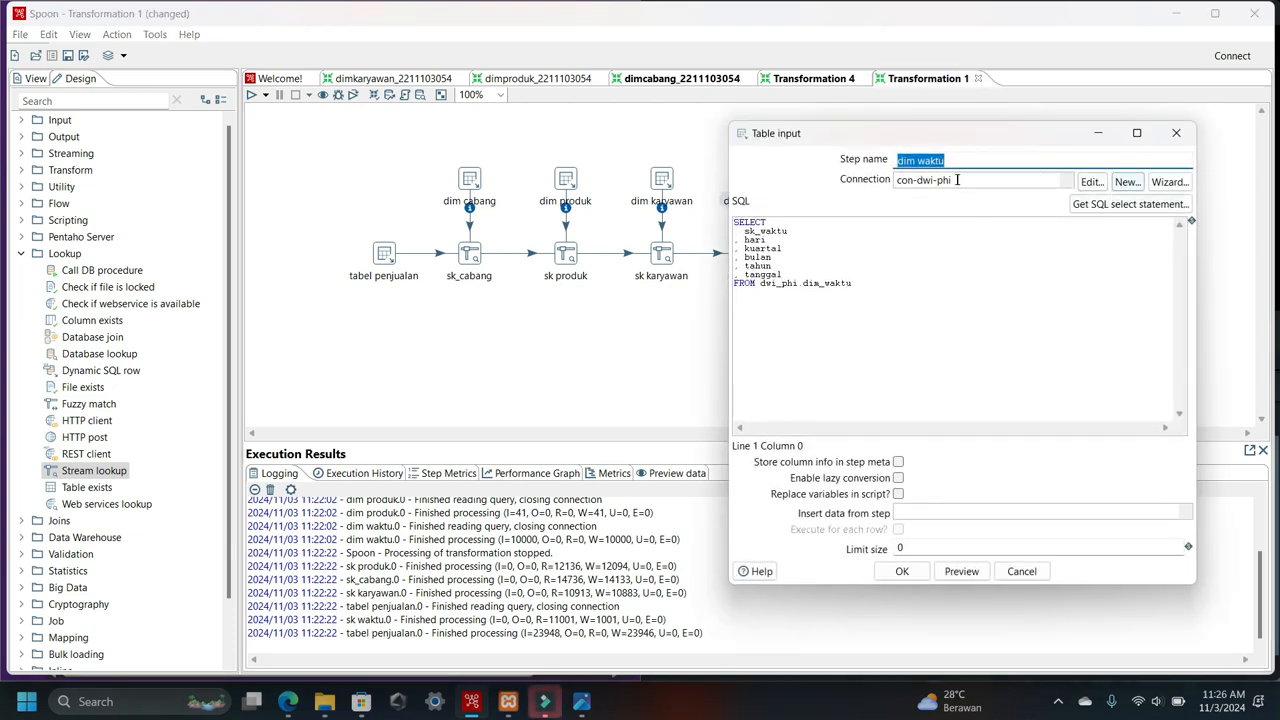
{"action": "left_click", "coordinate": [807, 287]}
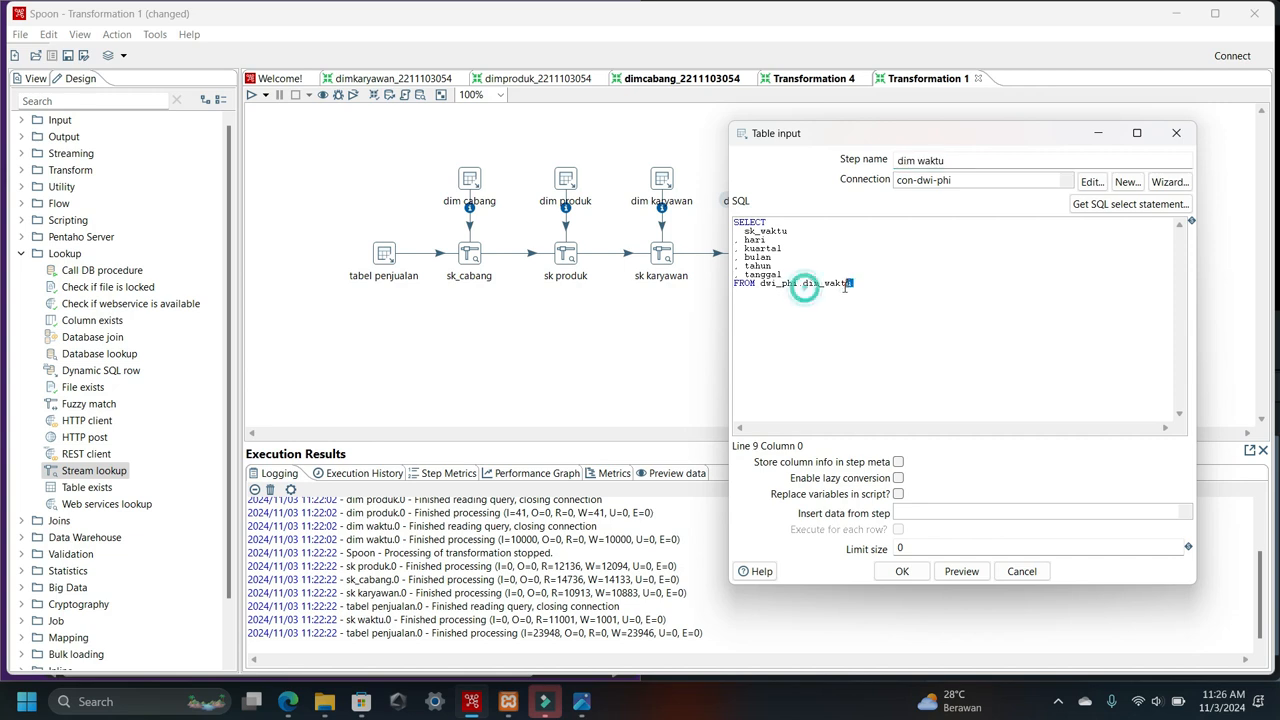
{"action": "left_click", "coordinate": [1018, 571]}
{"action": "double_click", "coordinate": [749, 245]}
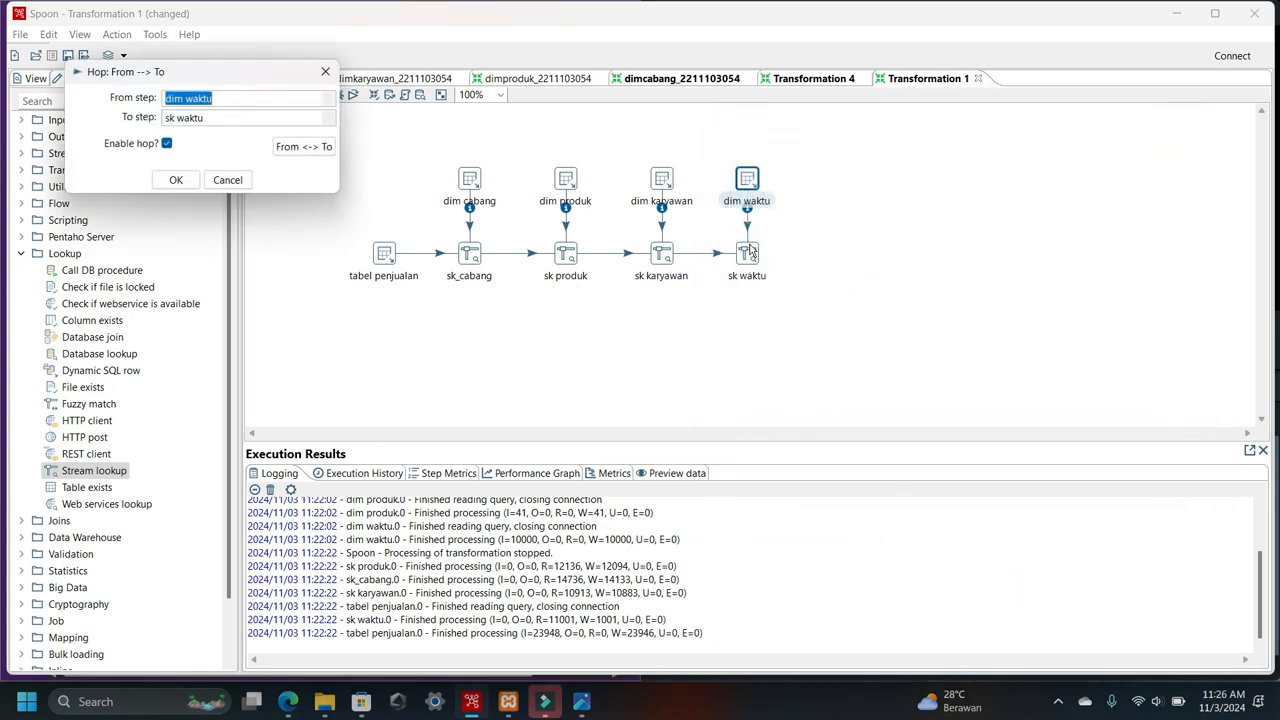
{"action": "left_click", "coordinate": [325, 71]}
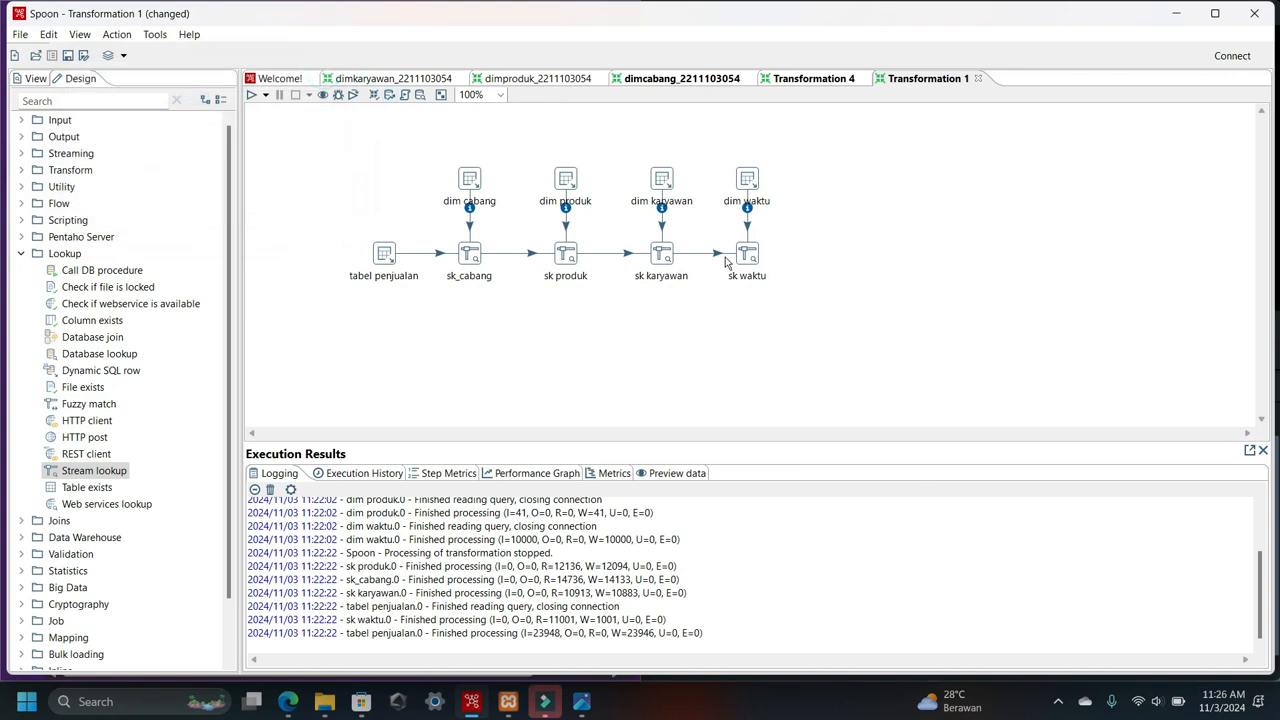
{"action": "double_click", "coordinate": [742, 256]}
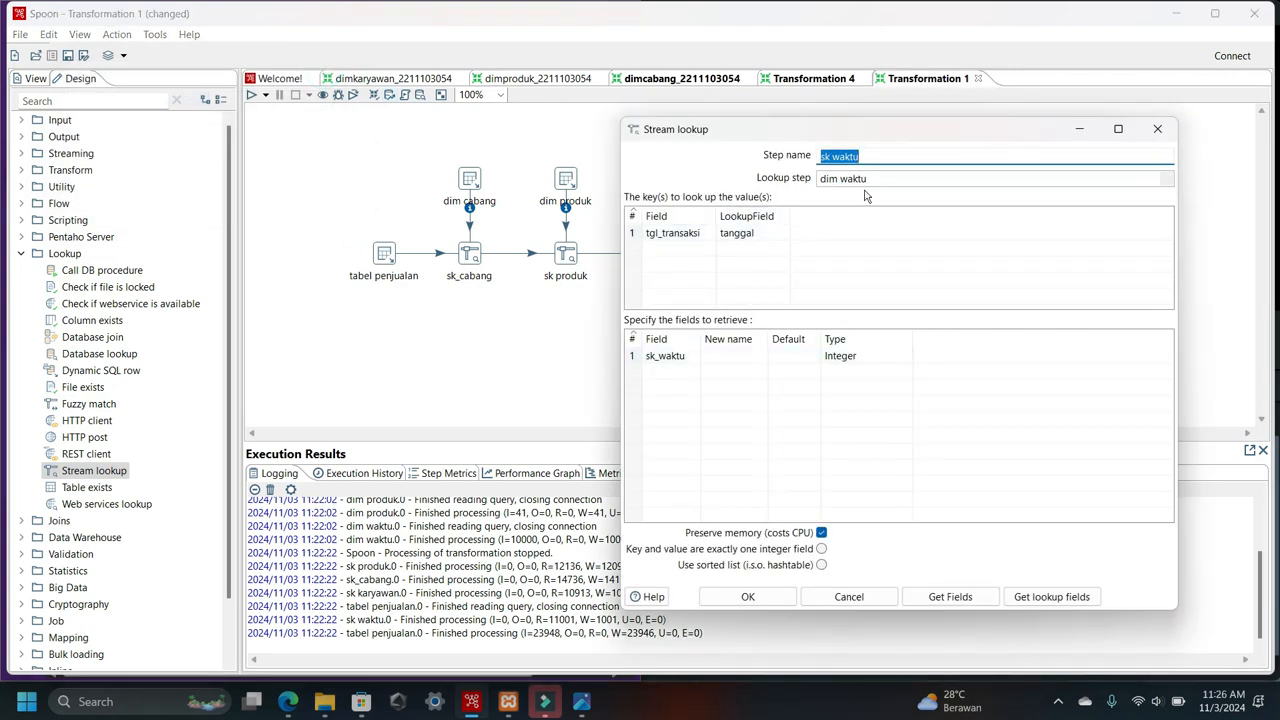
{"action": "left_click", "coordinate": [909, 178]}
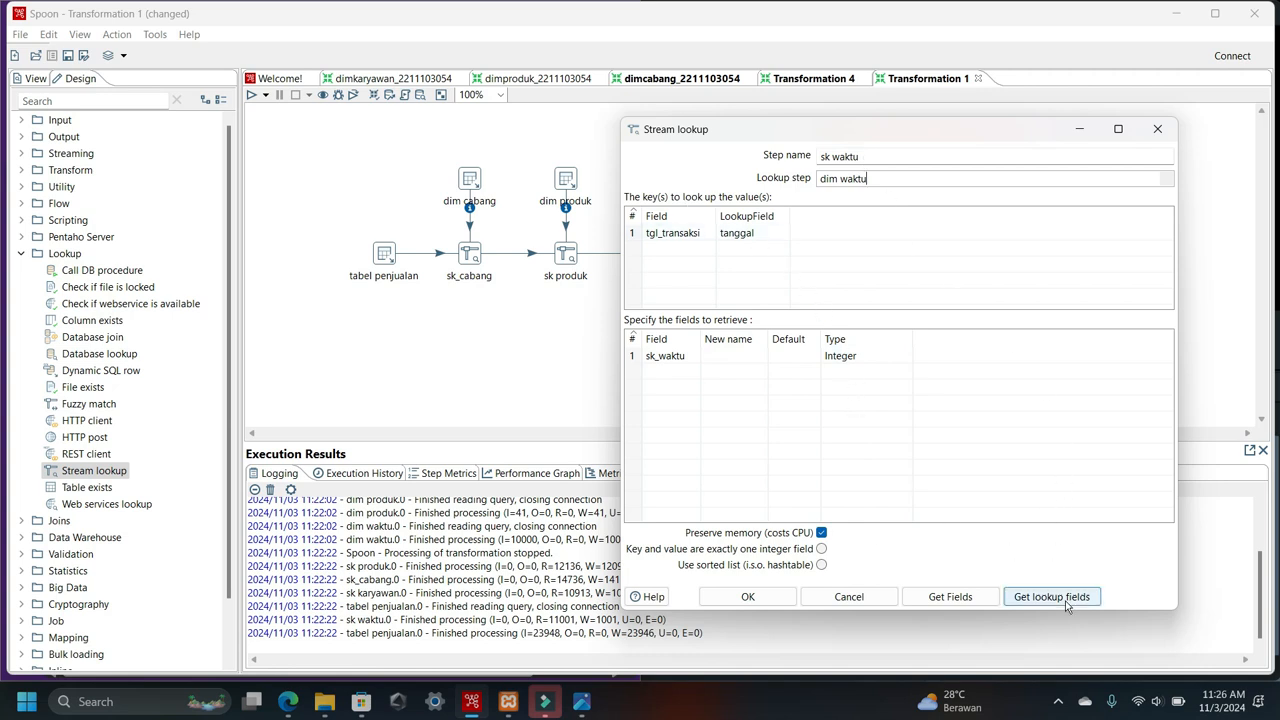
{"action": "left_click", "coordinate": [762, 600]}
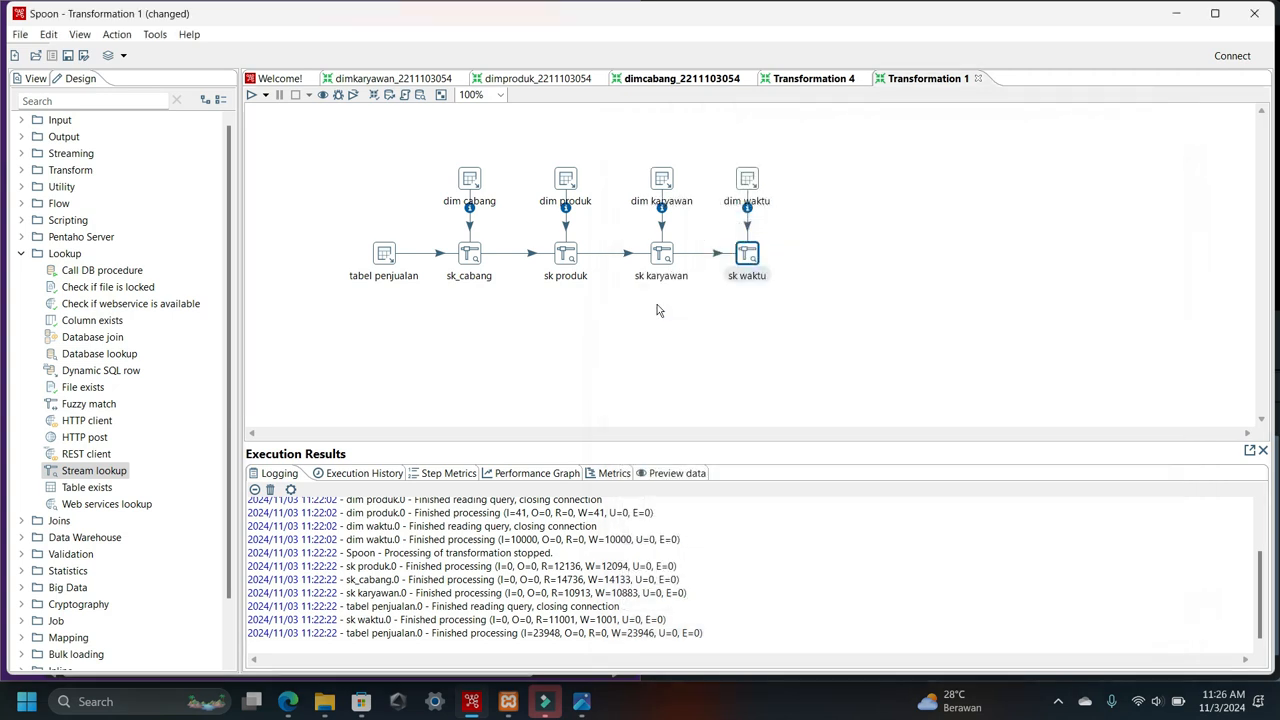
- Preview the output rows of the sk waktu step and stop the preview run
{"action": "right_click", "coordinate": [741, 253]}
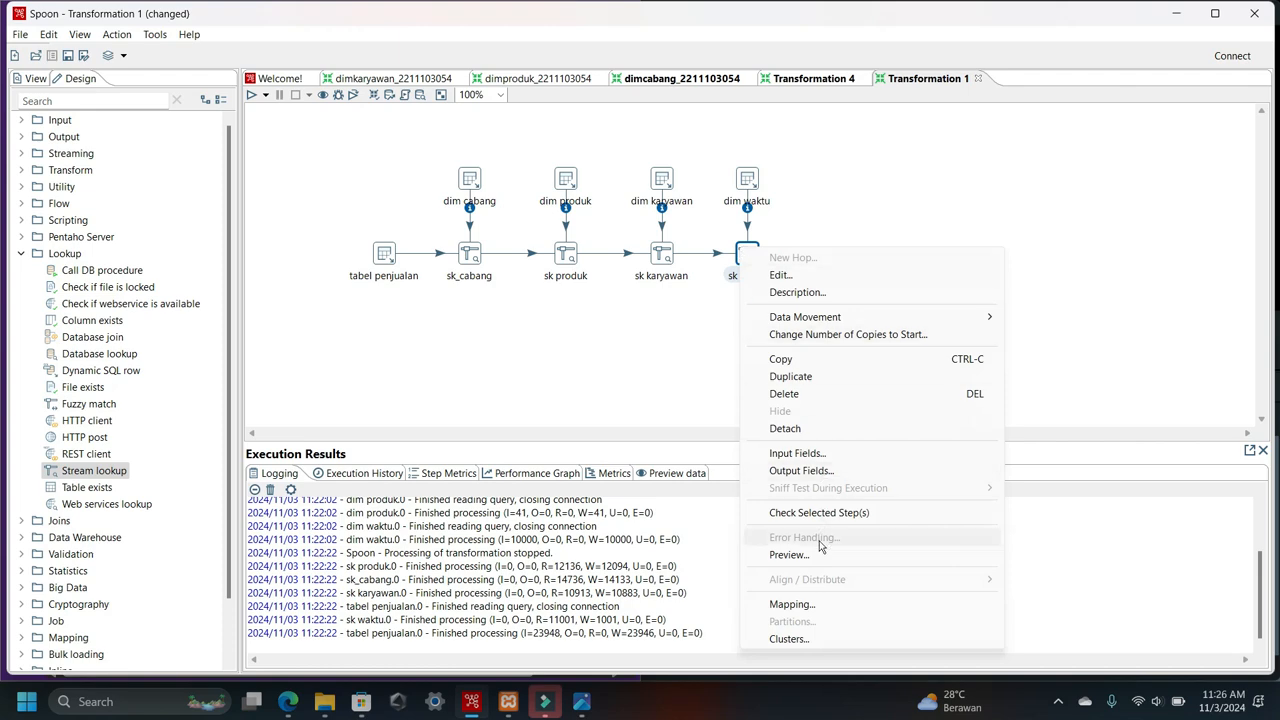
{"action": "left_click", "coordinate": [789, 554]}
{"action": "left_click", "coordinate": [557, 510]}
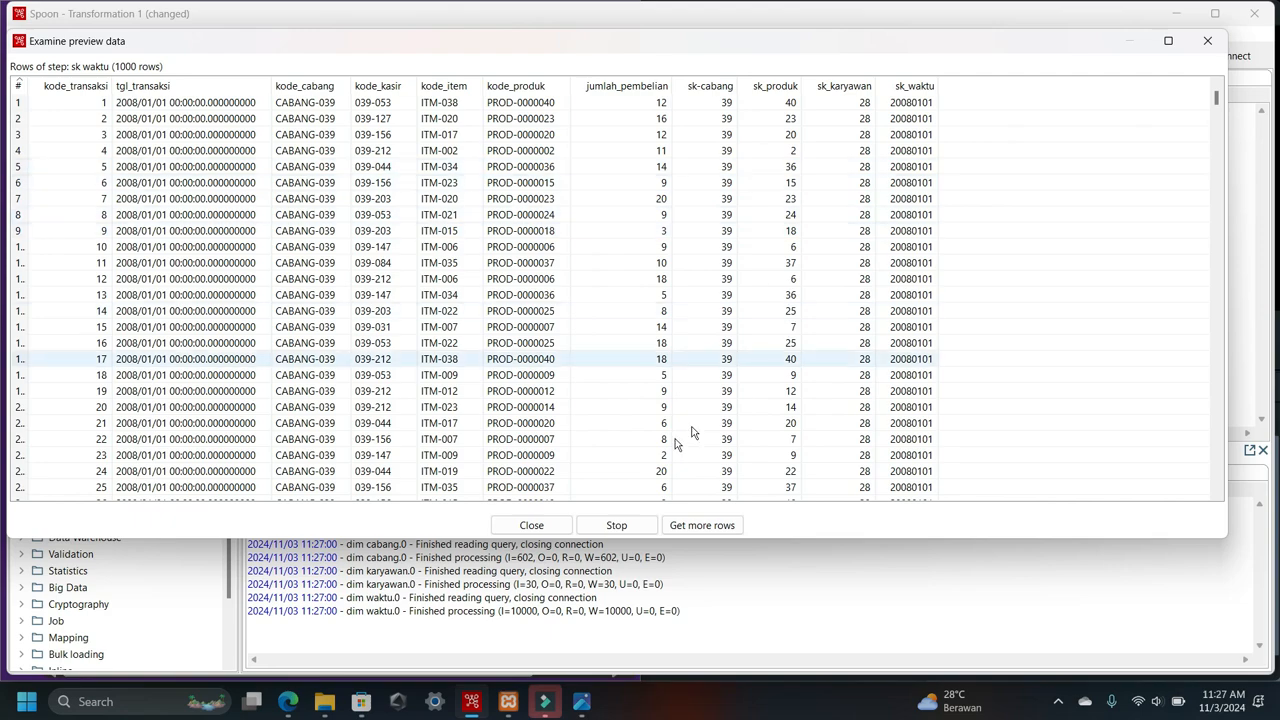
{"action": "left_click", "coordinate": [616, 525]}
- Find the Table input step by searching for input and add it to the canvas beside dim waktu
{"action": "left_click", "coordinate": [95, 101]}
{"action": "type", "text": "input"}
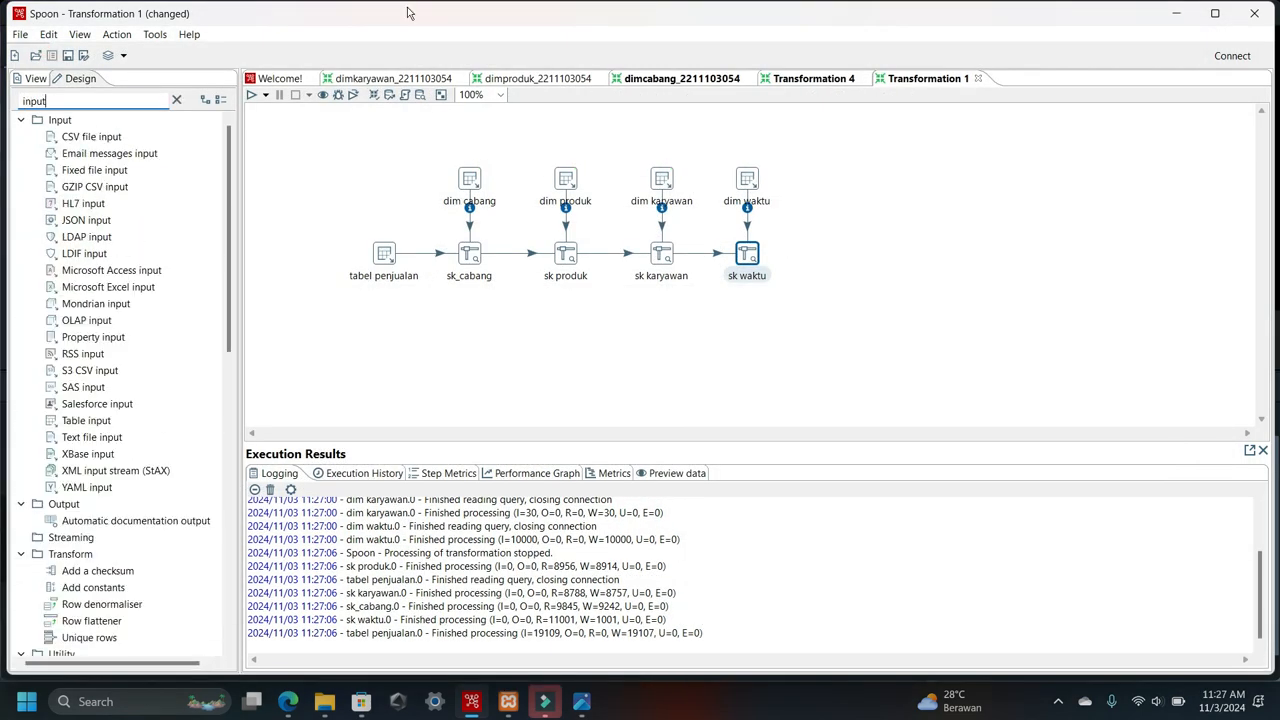
{"action": "left_click", "coordinate": [877, 208]}
{"action": "scroll", "coordinate": [177, 368], "scroll_direction": "down", "scroll_amount": 5}
{"action": "scroll", "coordinate": [177, 373], "scroll_direction": "down", "scroll_amount": 10}
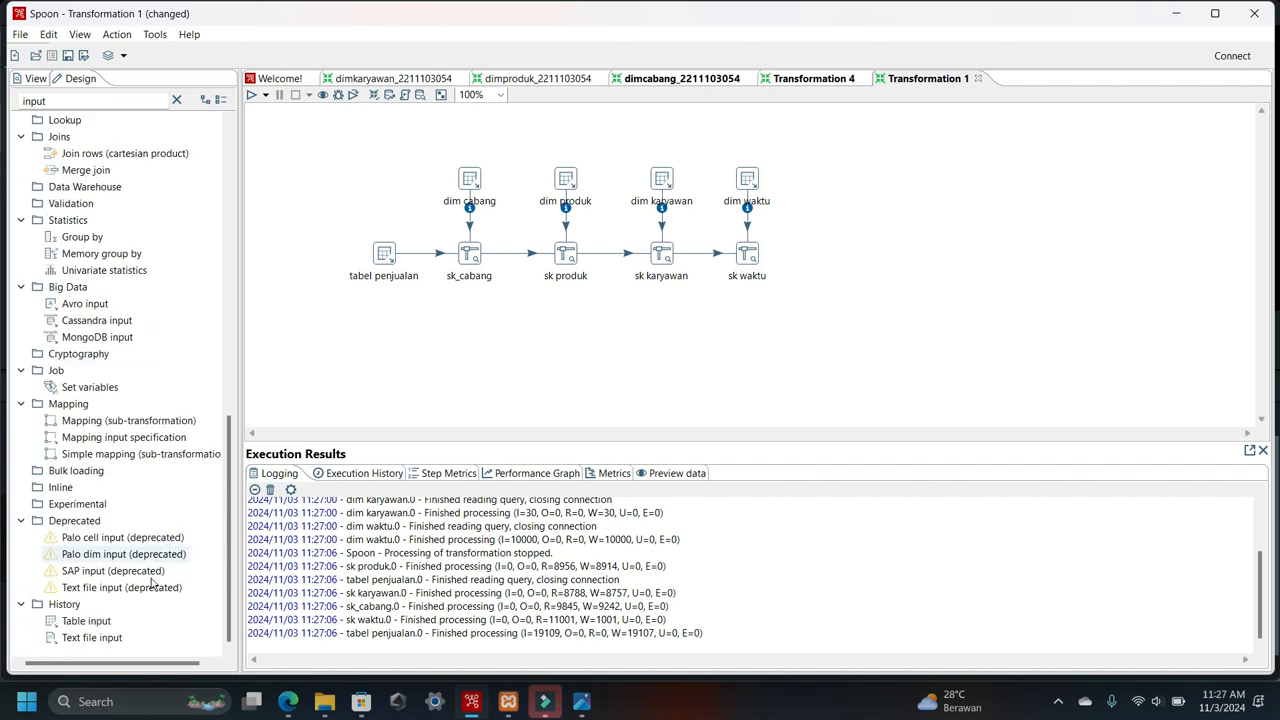
{"action": "left_click_drag", "start_coordinate": [100, 621], "coordinate": [826, 198]}
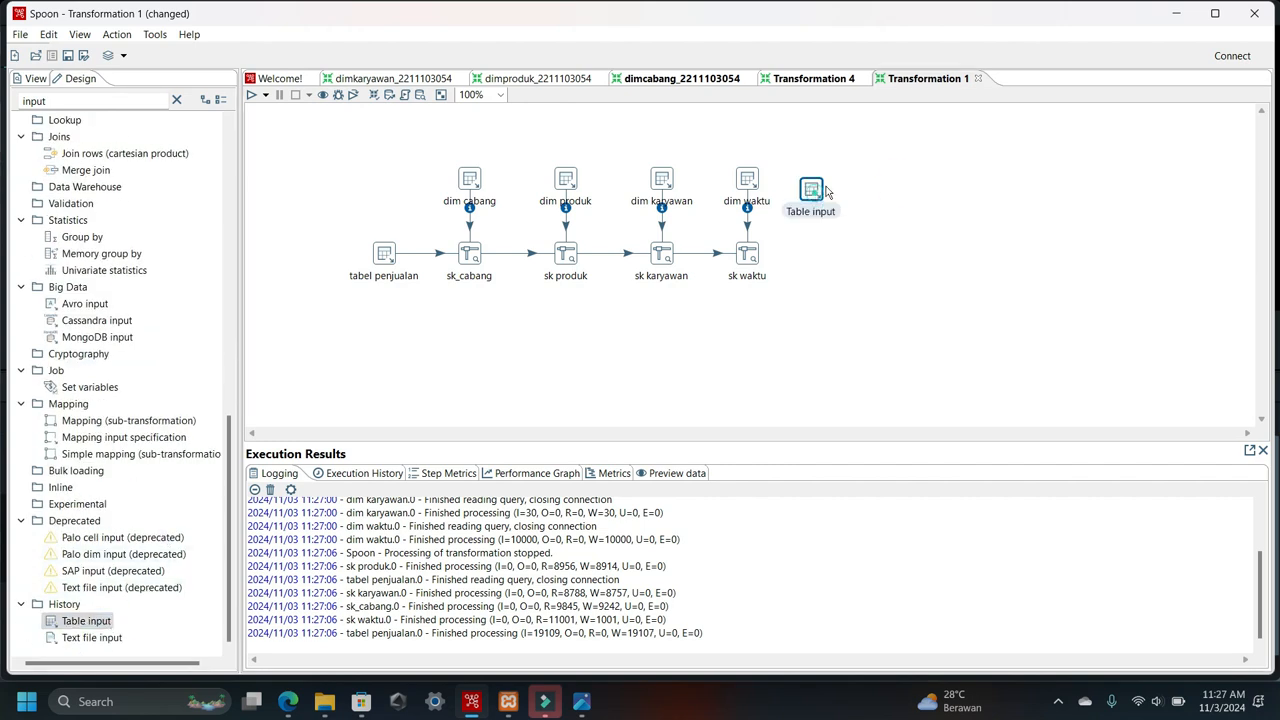
- Add a Stream lookup step fed by the new Table input and place it directly below that step
{"action": "left_click_drag", "start_coordinate": [77, 100], "coordinate": [22, 105]}
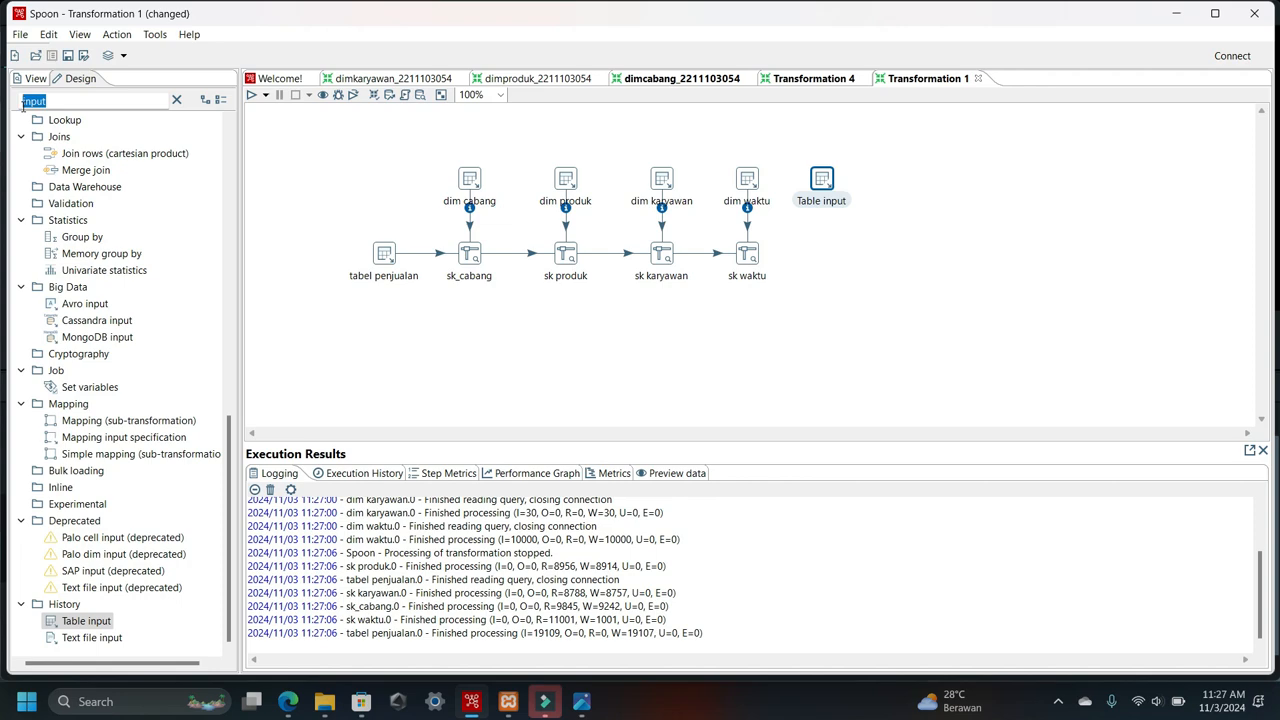
{"action": "type", "text": "loo"}
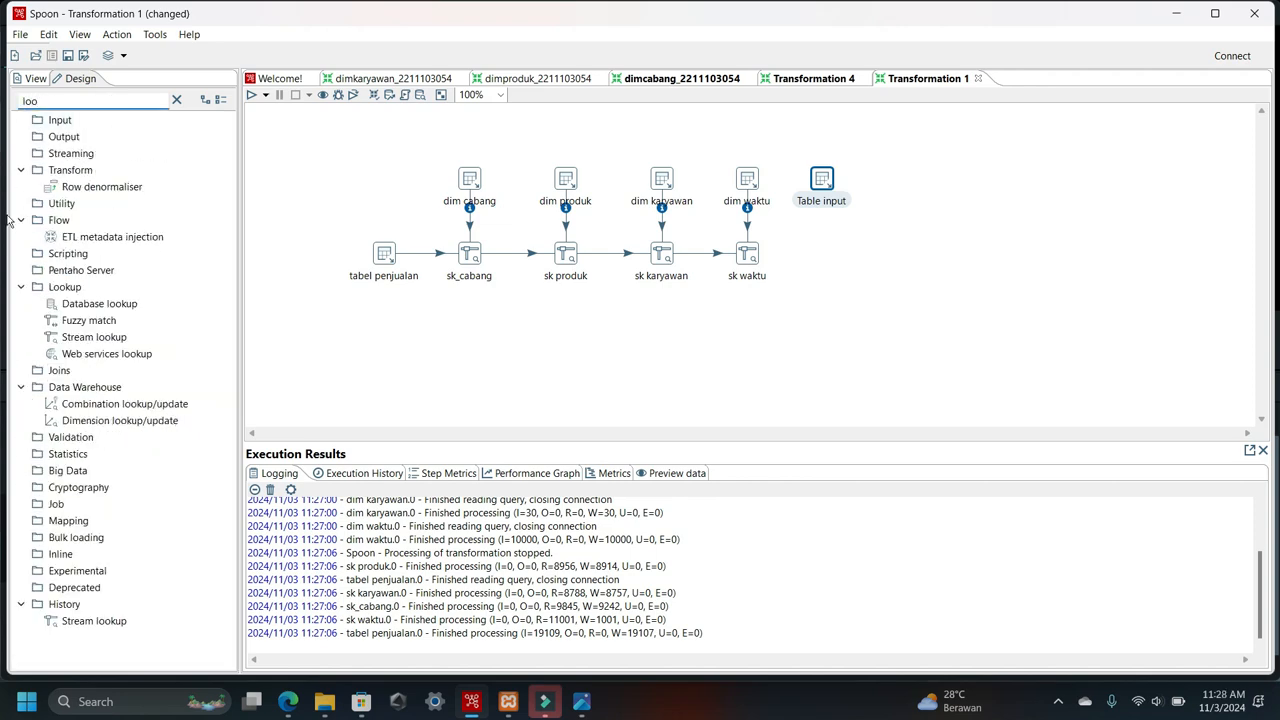
{"action": "double_click", "coordinate": [88, 621]}
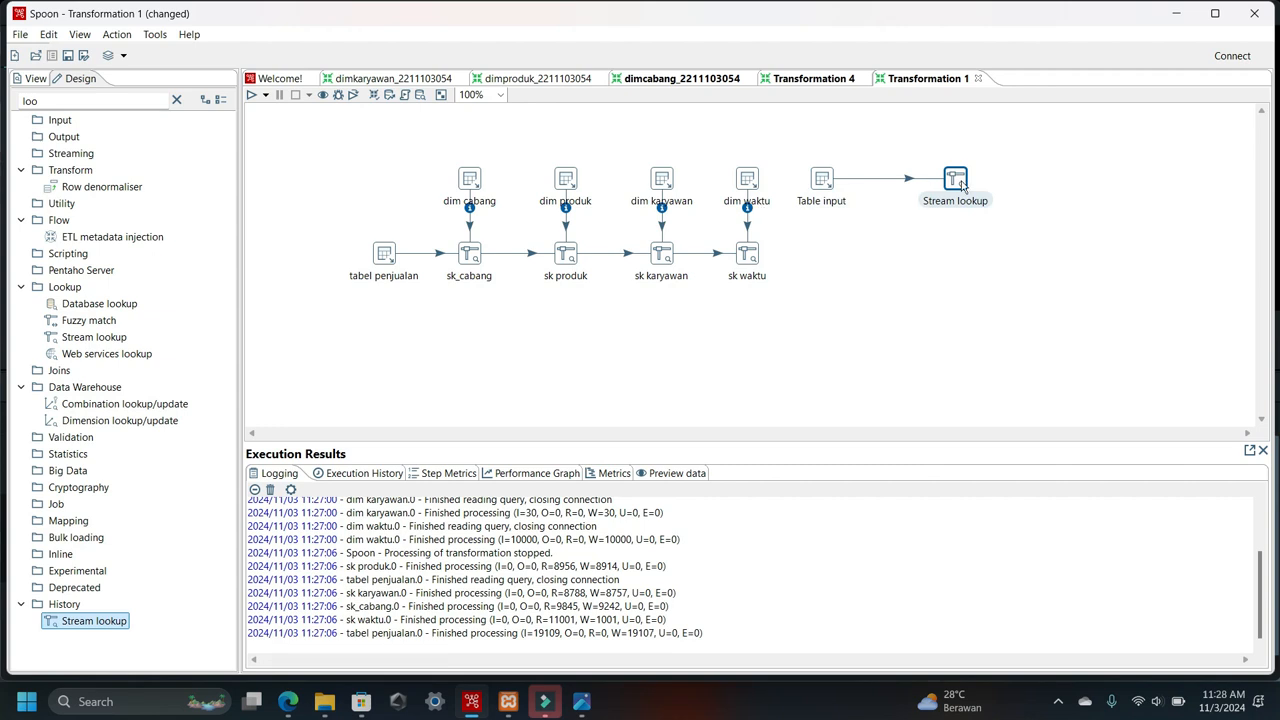
{"action": "left_click_drag", "start_coordinate": [960, 185], "coordinate": [832, 265]}
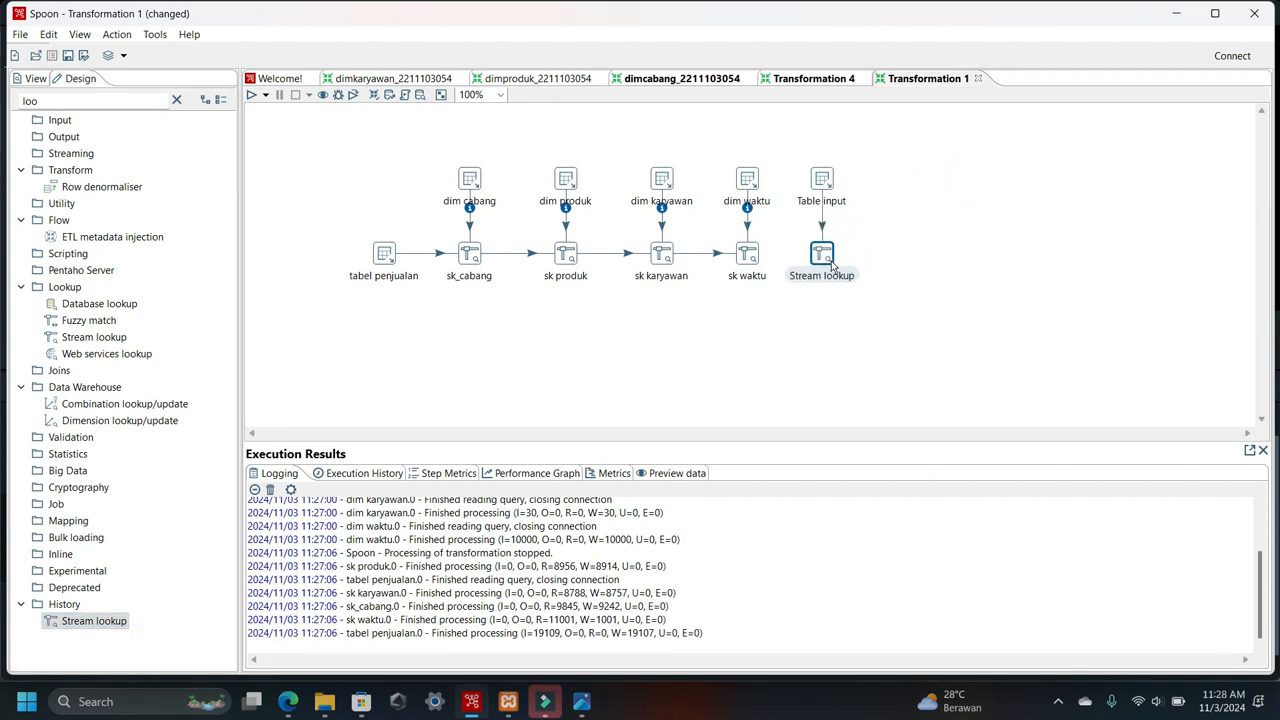
- Connect the sk waktu step to the new Stream lookup step with a hop
{"action": "left_click", "coordinate": [746, 252]}
{"action": "left_click", "coordinate": [791, 250]}
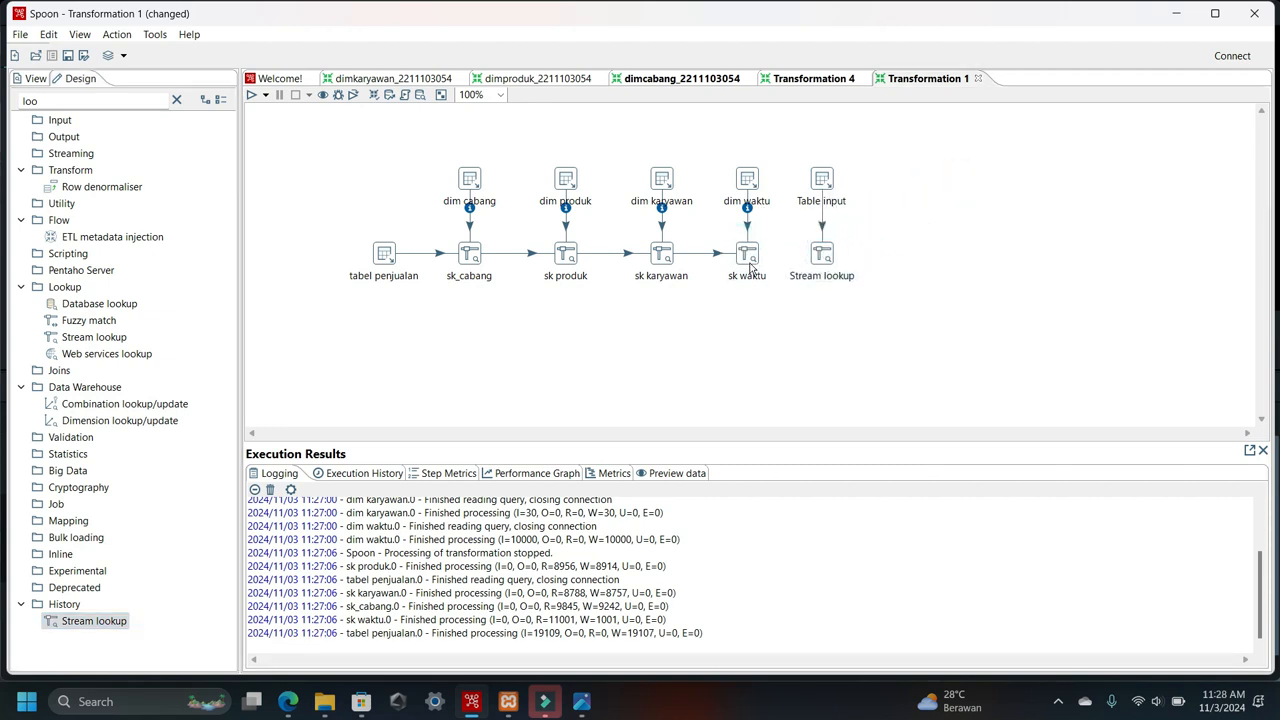
{"action": "mouse_move", "coordinate": [774, 285]}
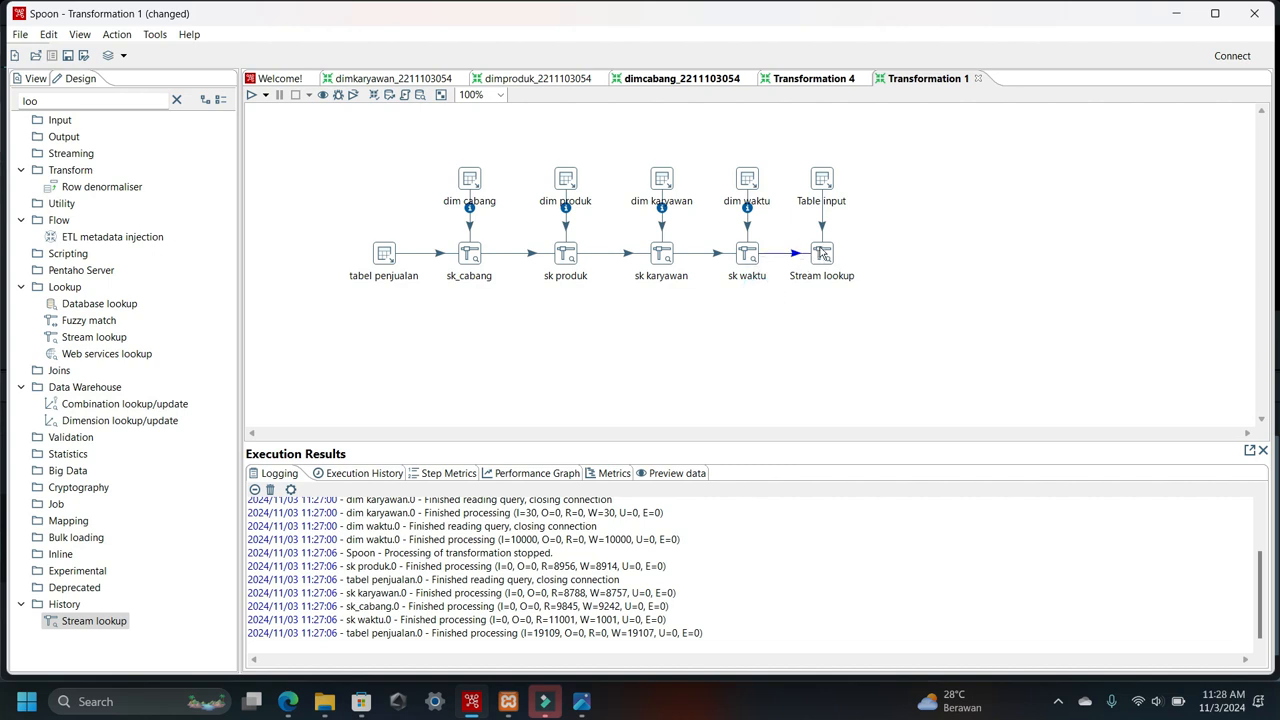
{"action": "left_click", "coordinate": [822, 253]}
- Rename the new Table input step as tabel harga harian and set its connection to con-phi-minimart
{"action": "double_click", "coordinate": [822, 178]}
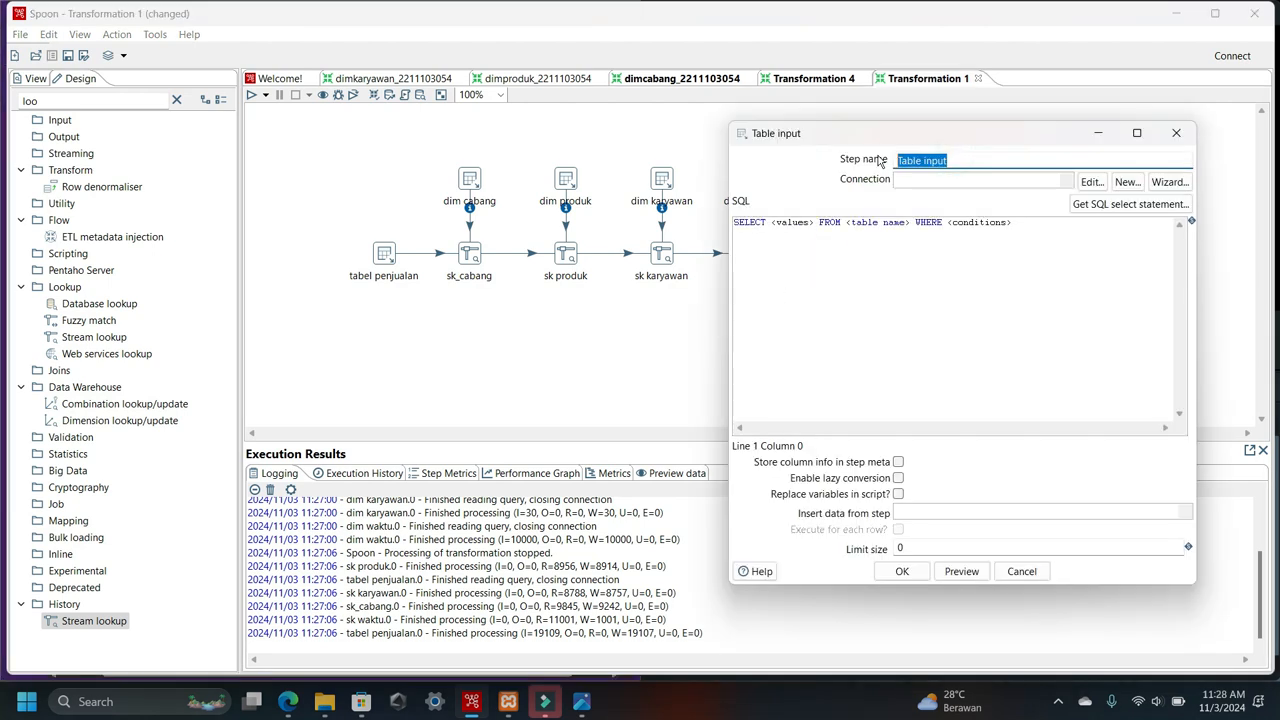
{"action": "type", "text": "tabe"}
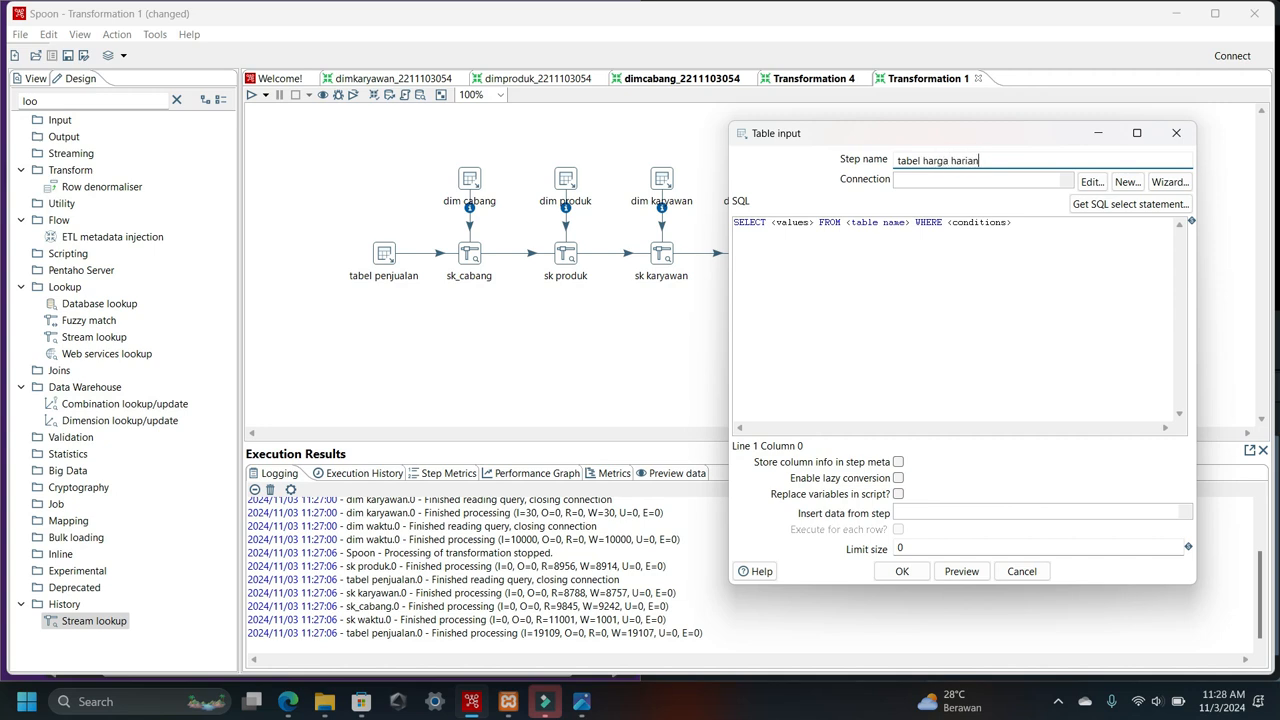
{"action": "left_click", "coordinate": [1068, 185]}
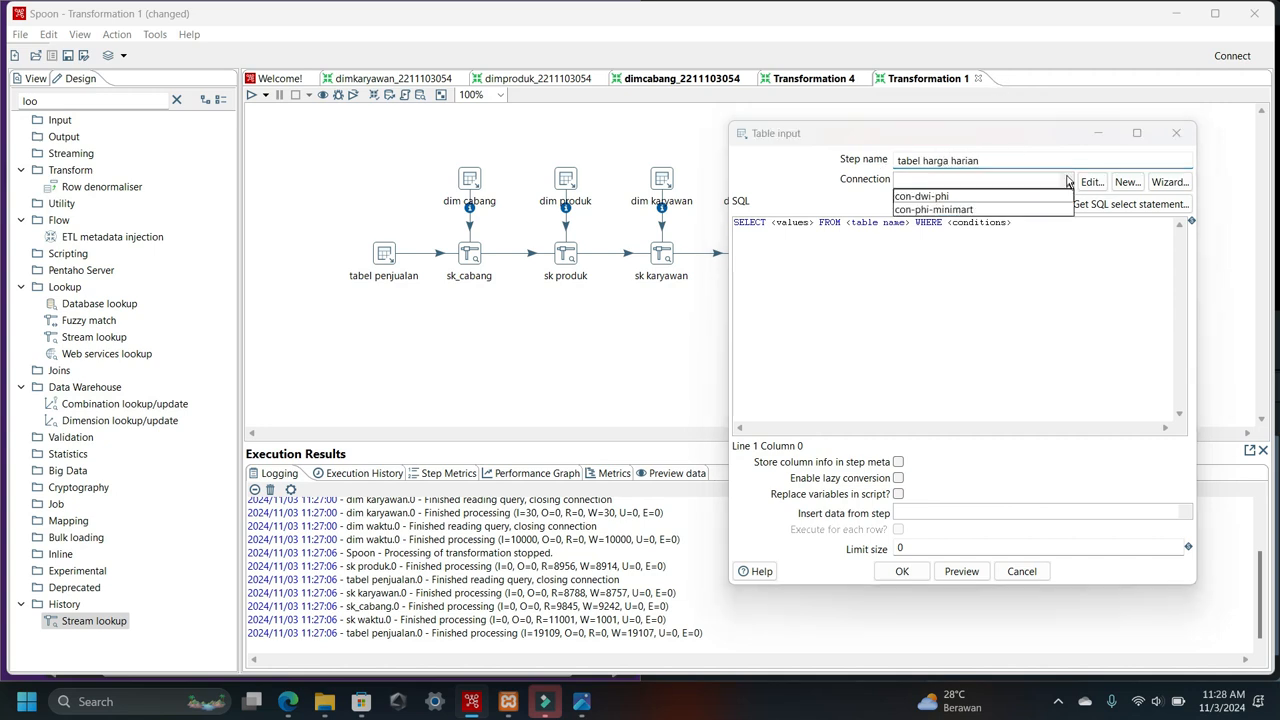
{"action": "left_click", "coordinate": [968, 210]}
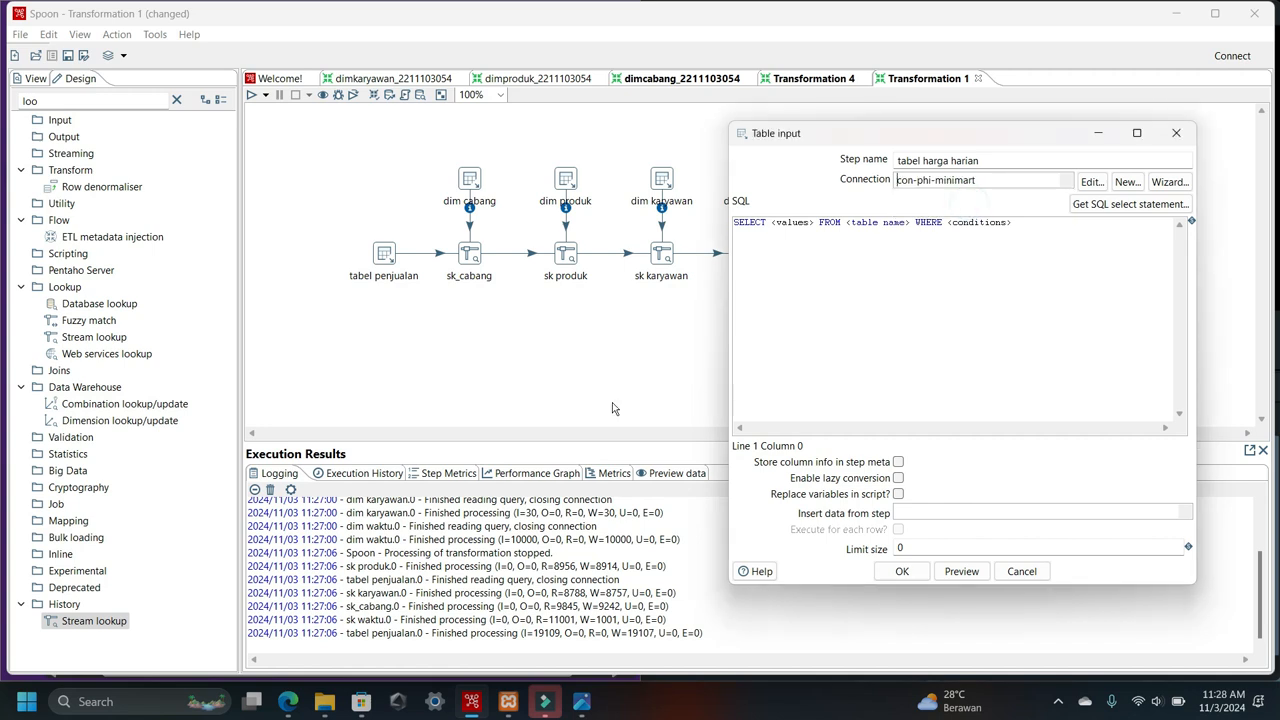
- Generate the SQL select statement for the ms_harga_harian table with its field names included, and apply the tabel harga harian settings
{"action": "left_click", "coordinate": [289, 702]}
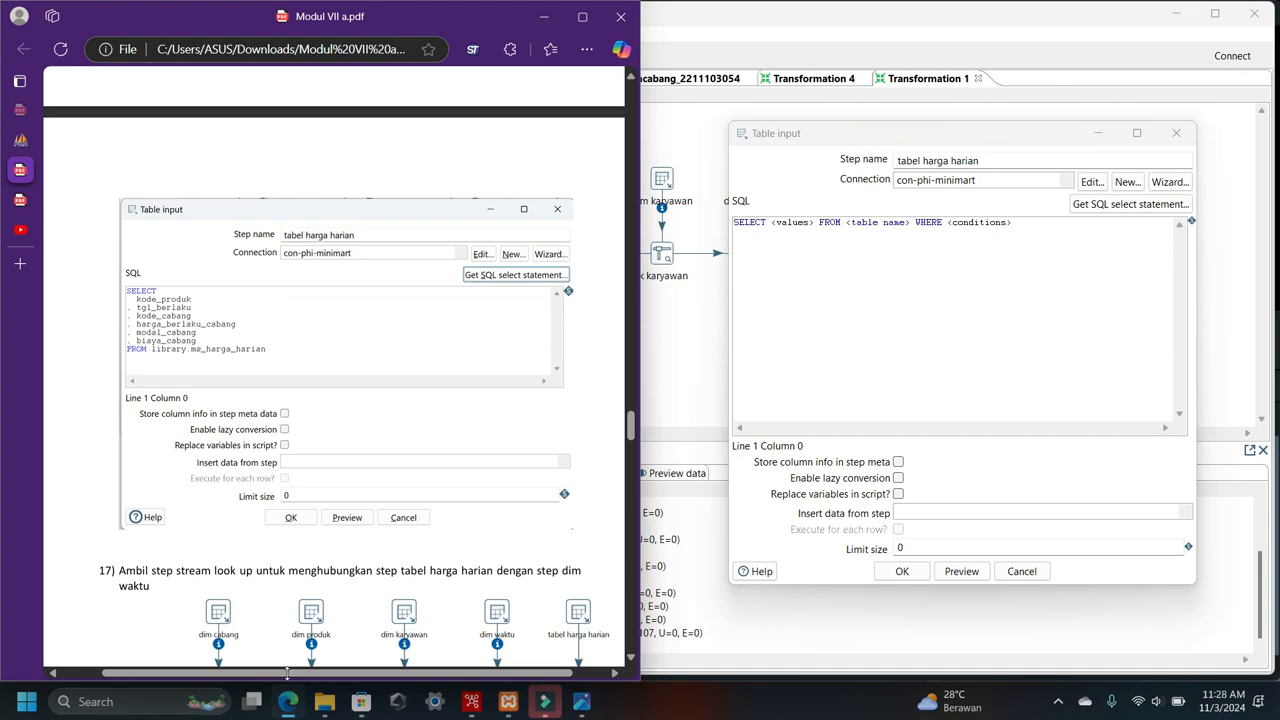
{"action": "left_click", "coordinate": [1104, 204]}
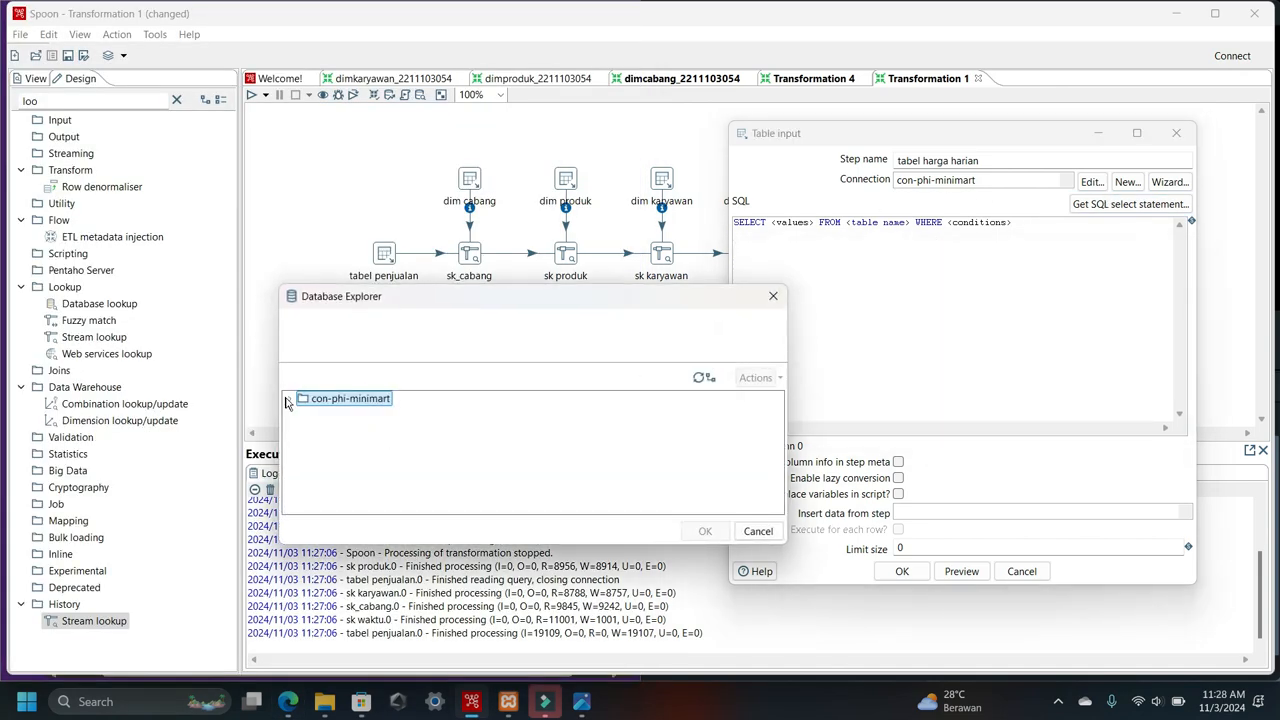
{"action": "left_click", "coordinate": [288, 398]}
{"action": "left_click", "coordinate": [306, 423]}
{"action": "scroll", "coordinate": [458, 445], "scroll_direction": "down", "scroll_amount": 2}
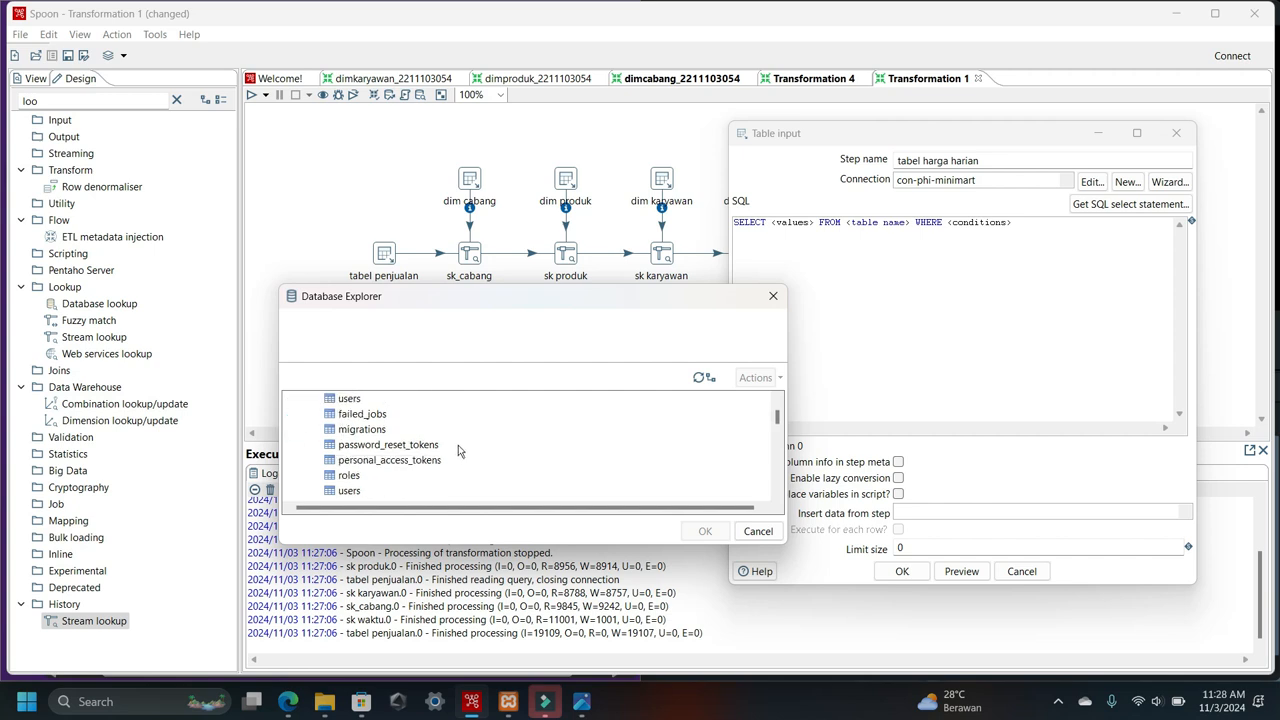
{"action": "scroll", "coordinate": [458, 445], "scroll_direction": "down", "scroll_amount": 6}
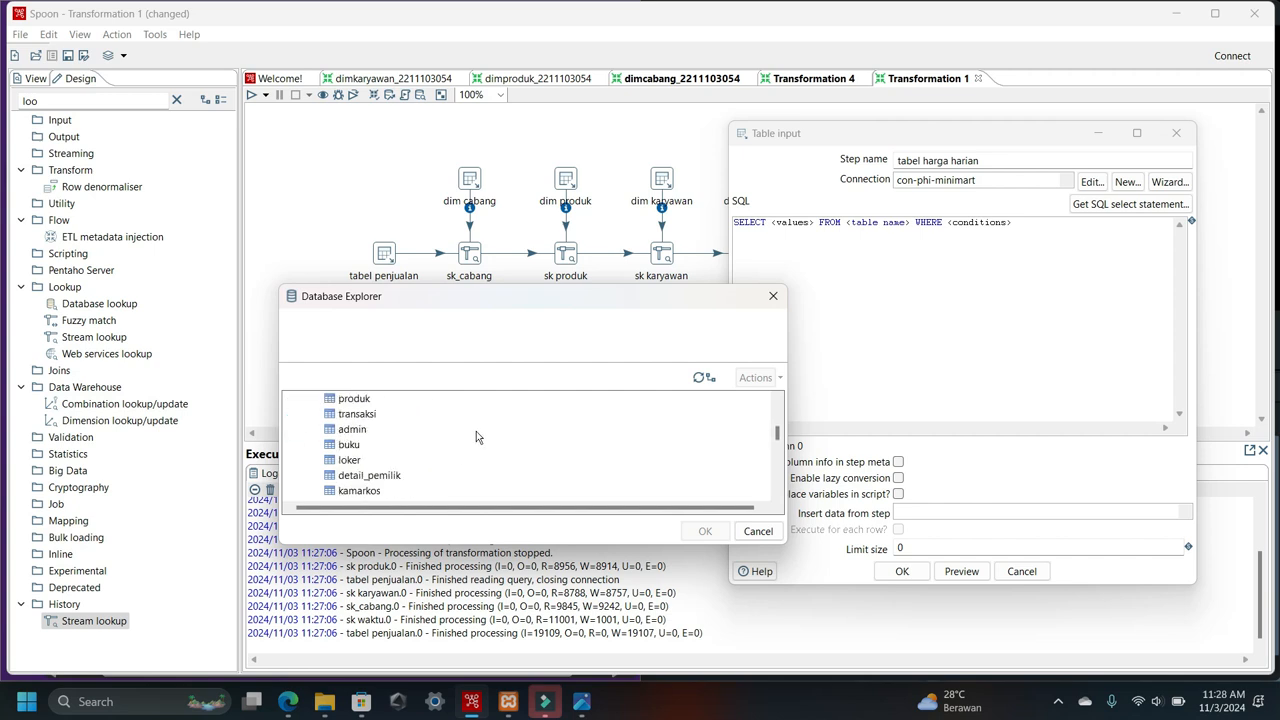
{"action": "scroll", "coordinate": [477, 431], "scroll_direction": "down", "scroll_amount": 5}
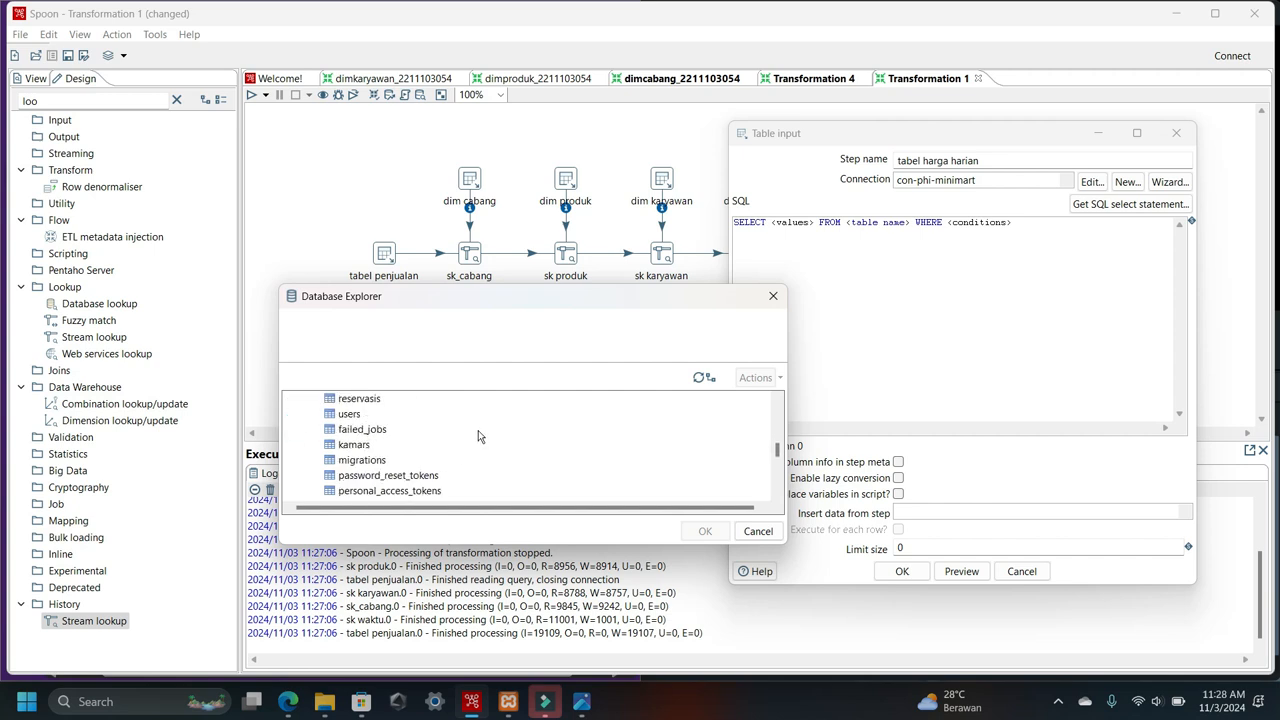
{"action": "scroll", "coordinate": [478, 430], "scroll_direction": "down", "scroll_amount": 5}
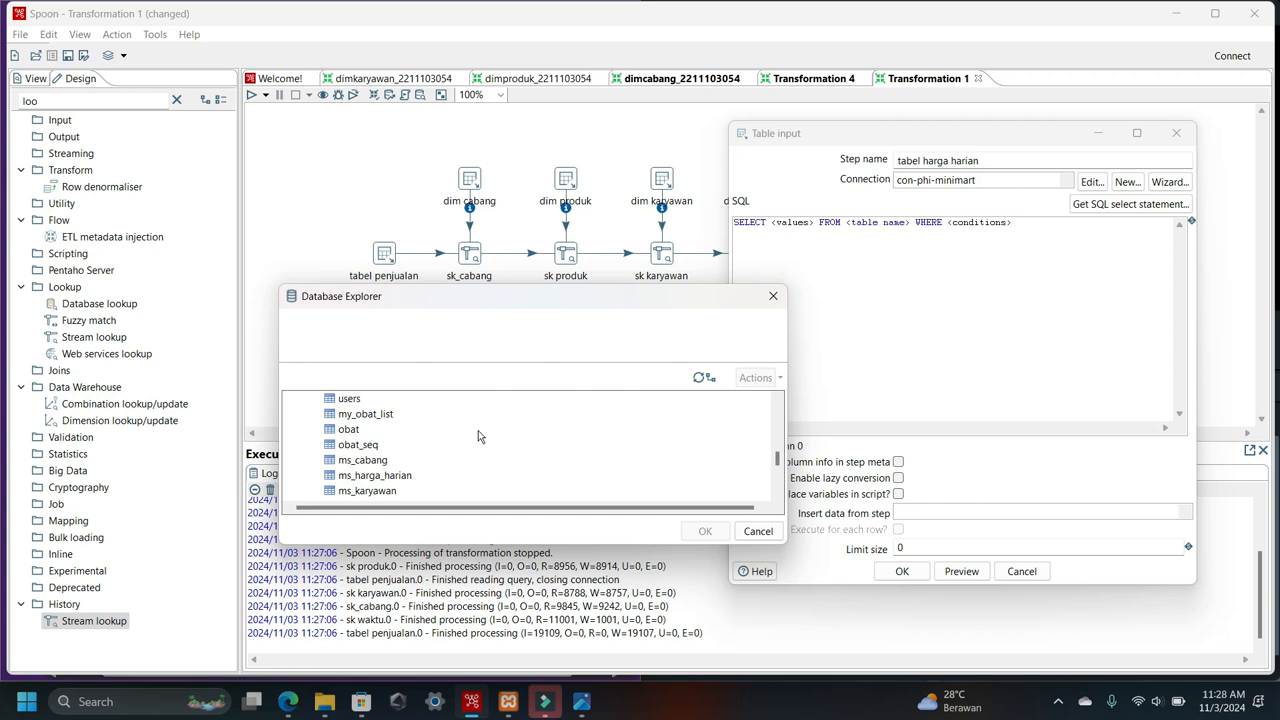
{"action": "left_click", "coordinate": [405, 475]}
{"action": "left_click", "coordinate": [703, 531]}
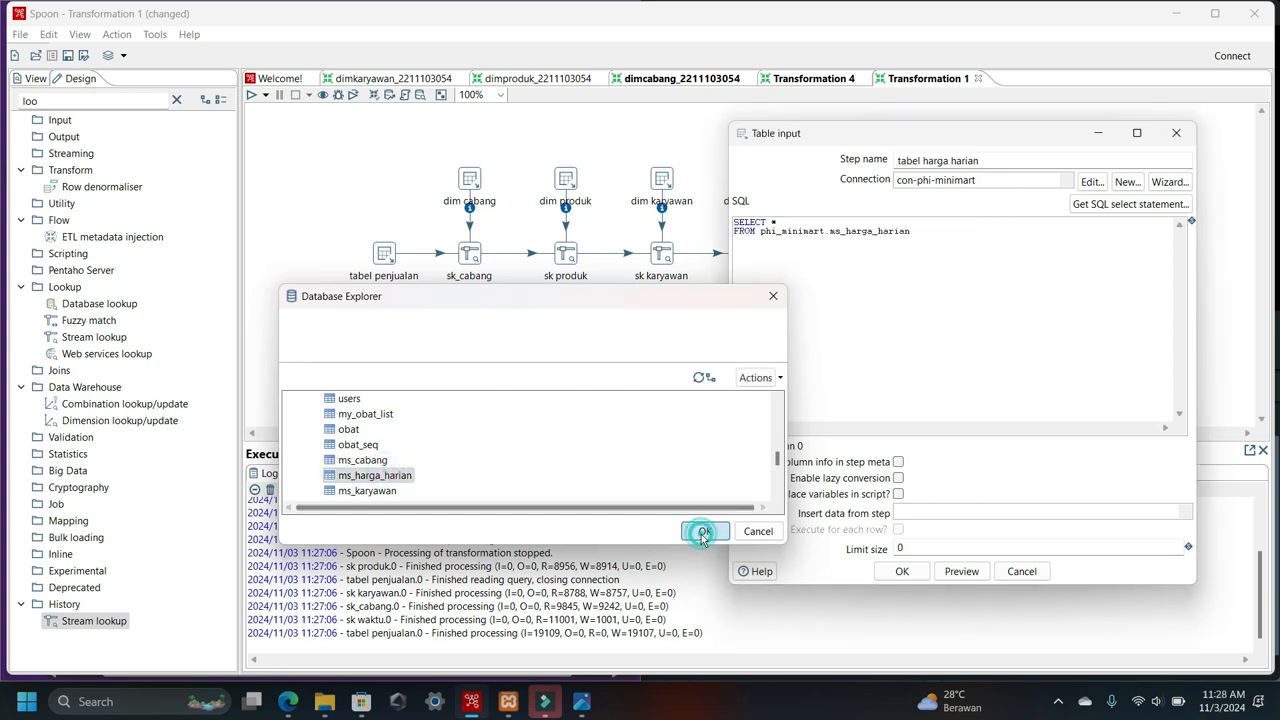
{"action": "left_click", "coordinate": [592, 410]}
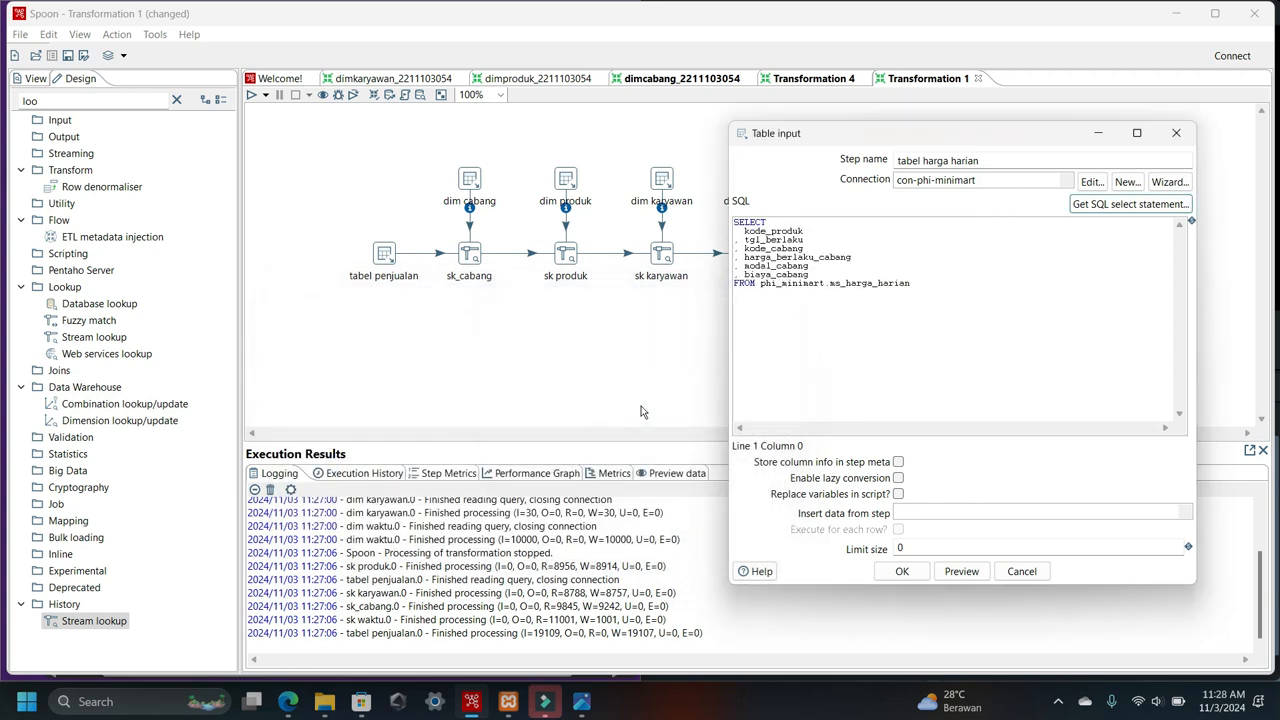
{"action": "left_click", "coordinate": [899, 570]}
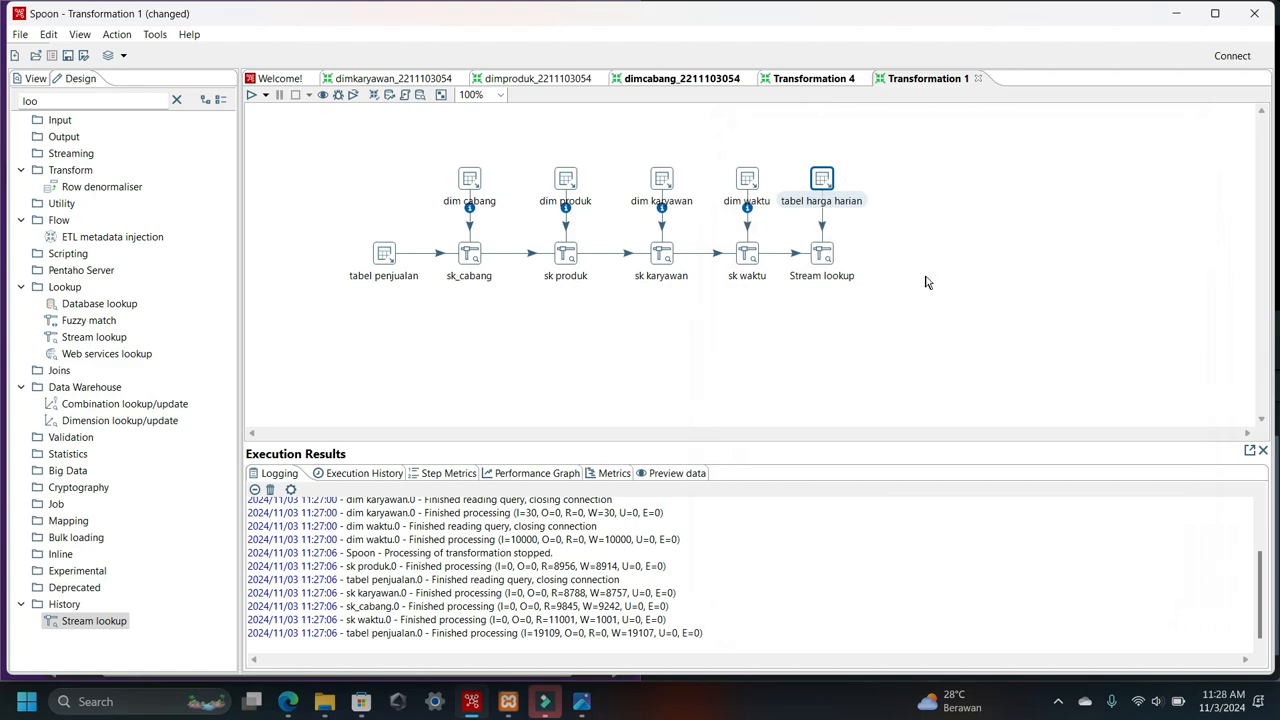
- Following instruction 18 in the Modul VII PDF, name the Stream lookup step harga berlaku di cabang and set its lookup step to tabel harga harian
{"action": "left_click", "coordinate": [288, 701]}
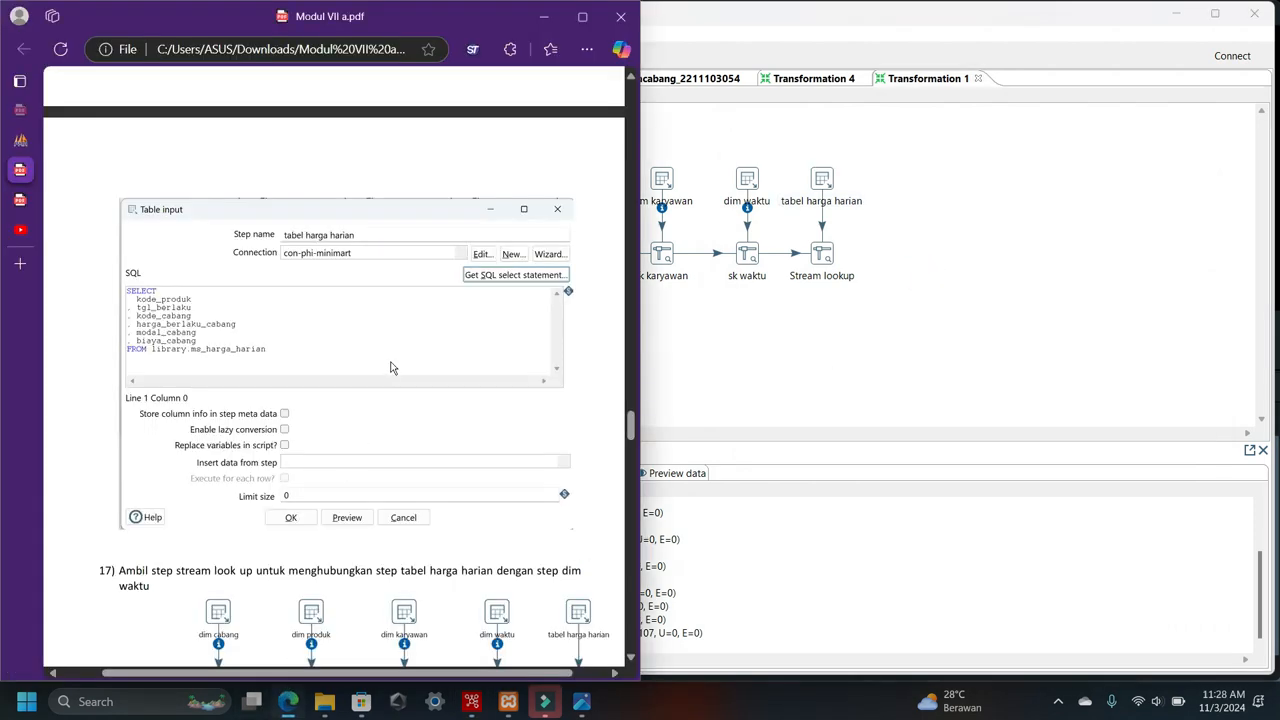
{"action": "scroll", "coordinate": [391, 368], "scroll_direction": "down", "scroll_amount": 10}
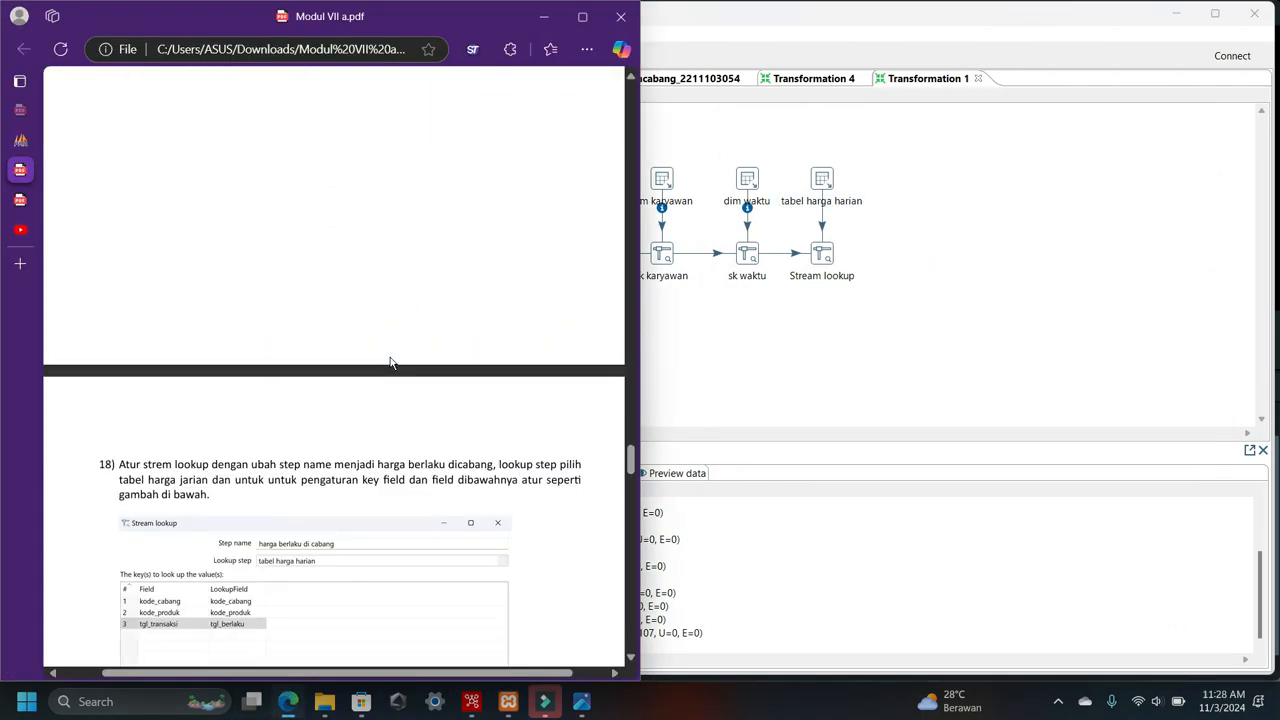
{"action": "scroll", "coordinate": [381, 372], "scroll_direction": "up", "scroll_amount": 1}
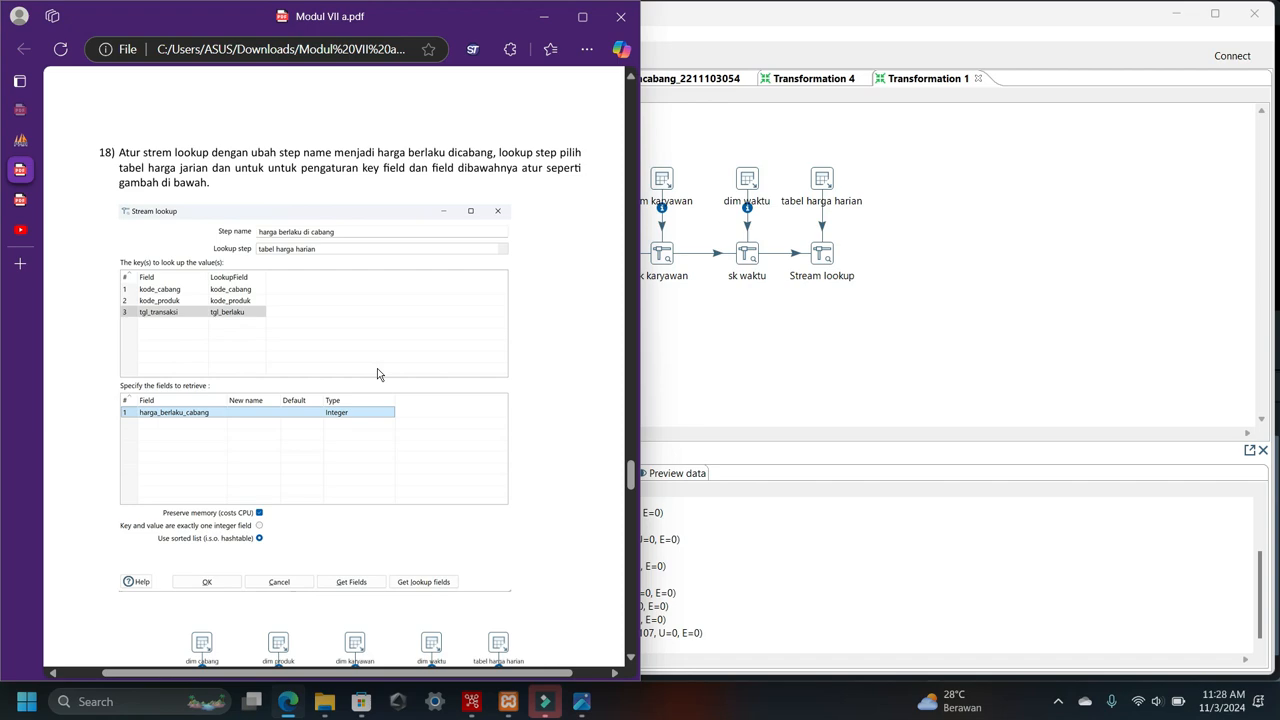
{"action": "double_click", "coordinate": [827, 263]}
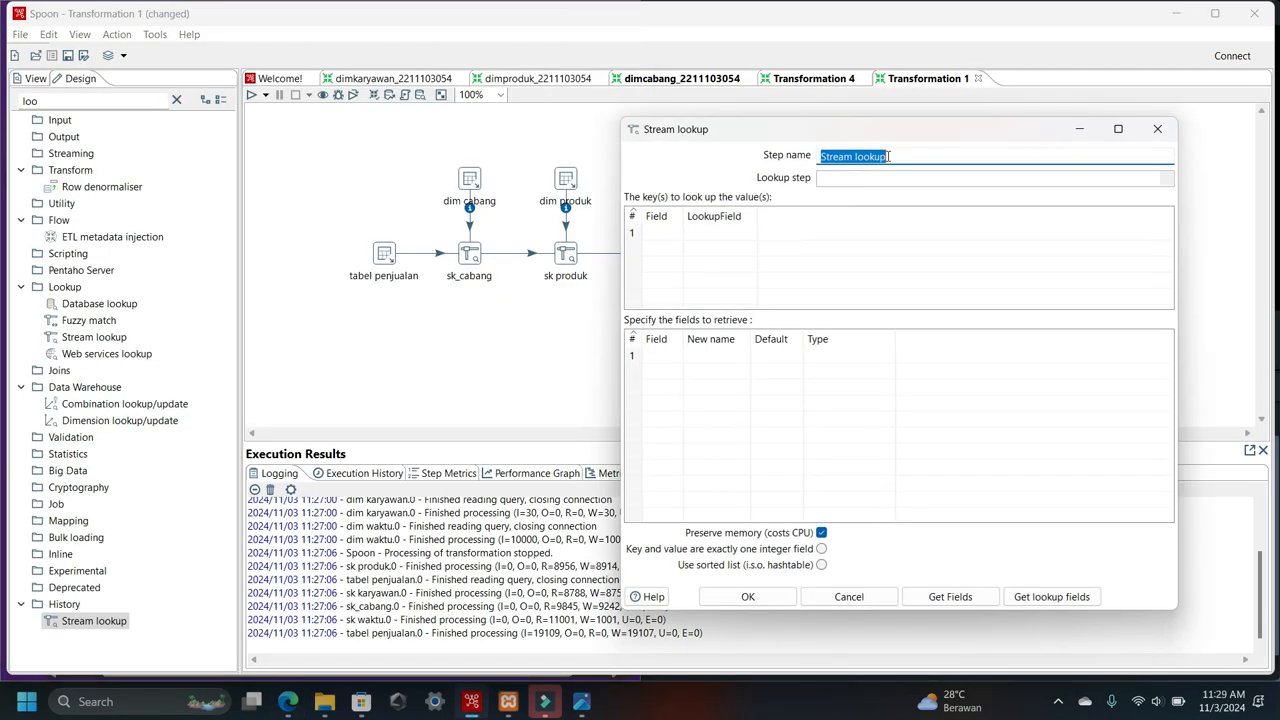
{"action": "type", "text": "harga berlaku di cabang"}
{"action": "left_click", "coordinate": [1163, 184]}
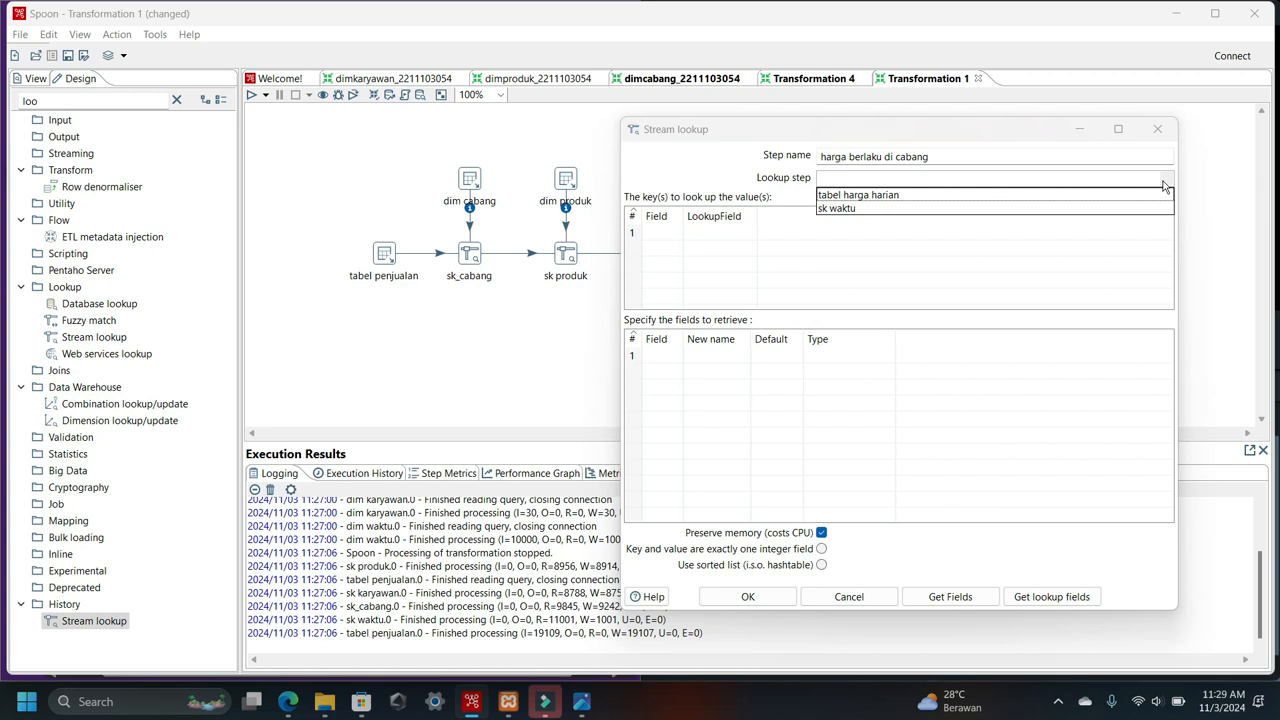
{"action": "left_click", "coordinate": [942, 196]}
- Load the lookup fields of tabel harga harian and try to reduce the fields to retrieve to harga_berlaku_cabang
{"action": "left_click", "coordinate": [1090, 603]}
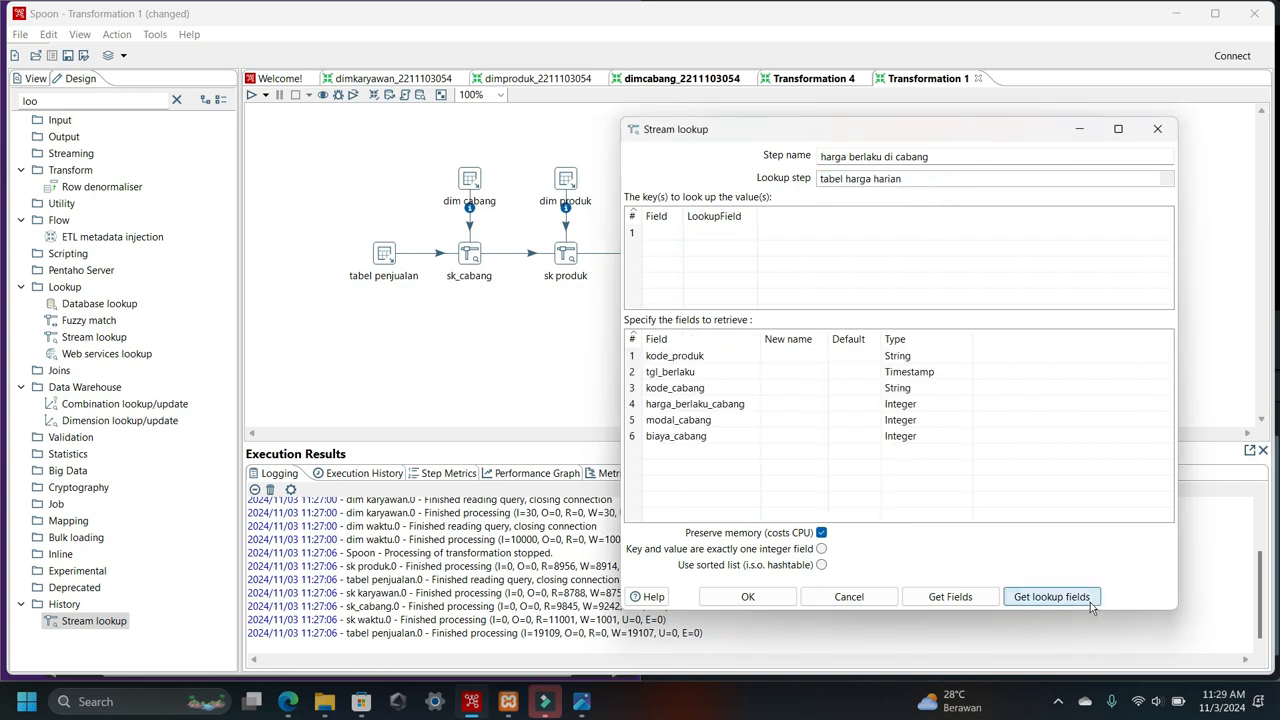
{"action": "left_click", "coordinate": [292, 708]}
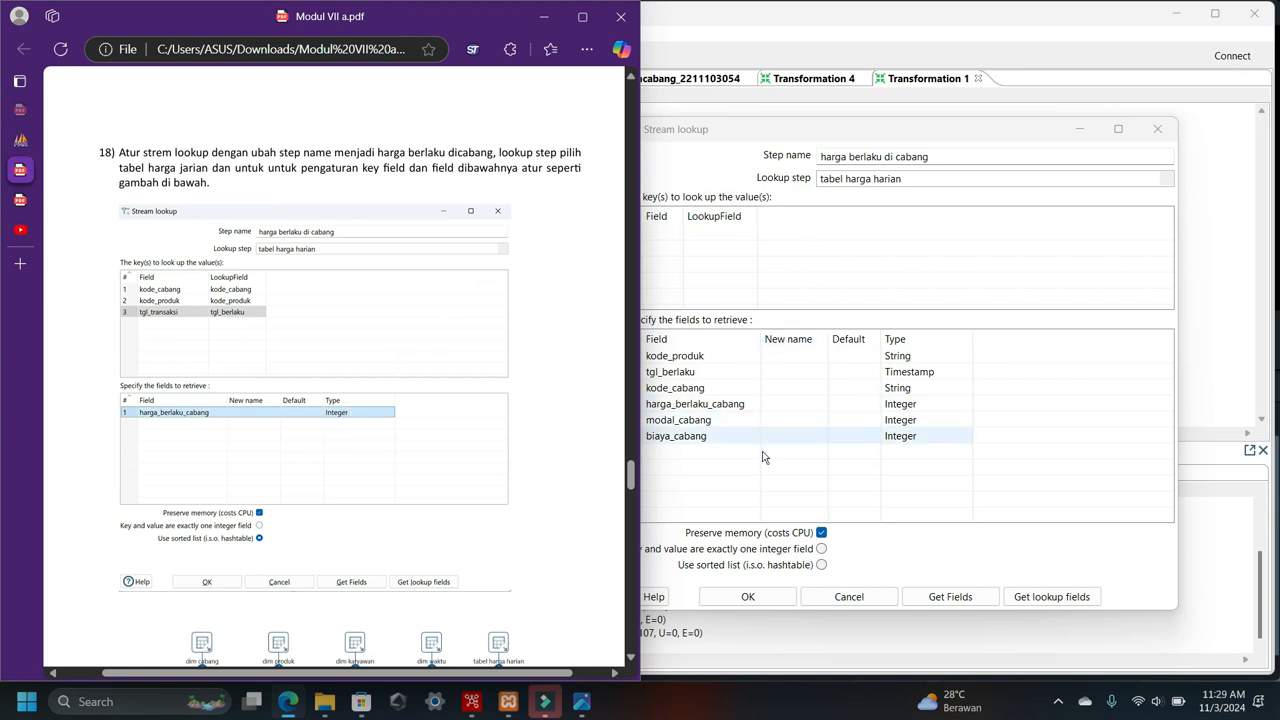
{"action": "left_click", "coordinate": [707, 424]}
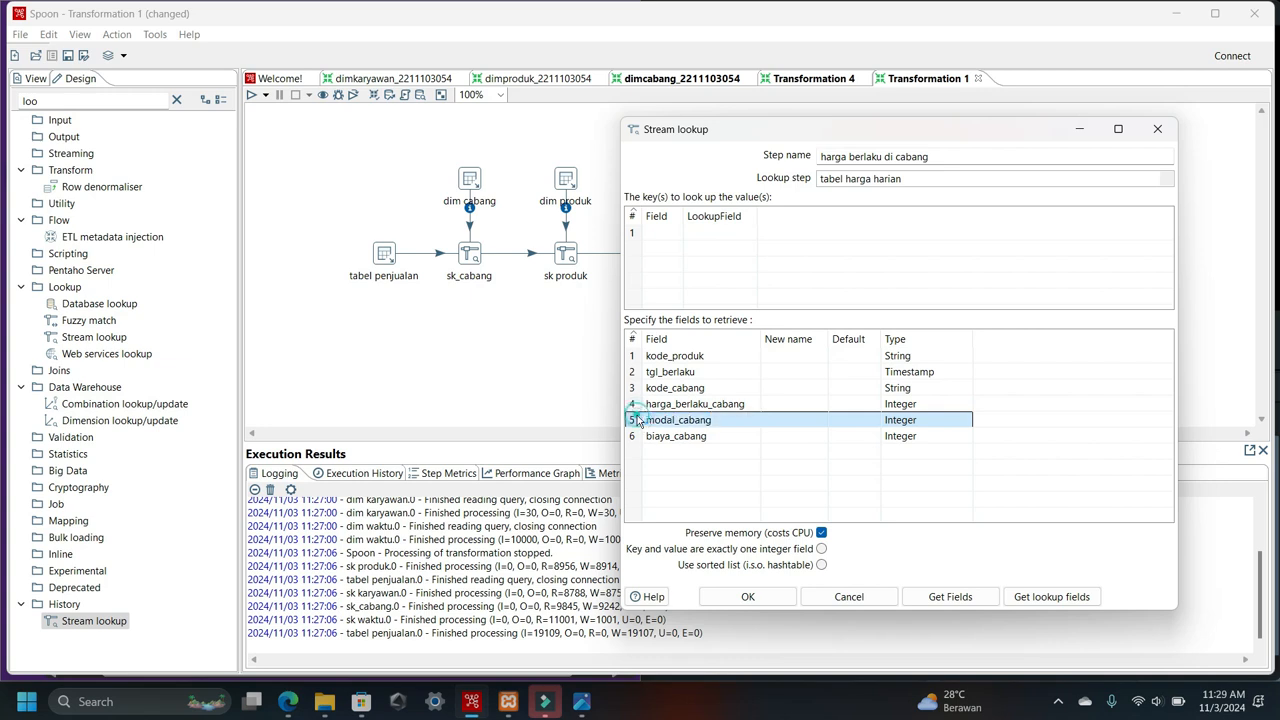
{"action": "key", "text": "Delete"}
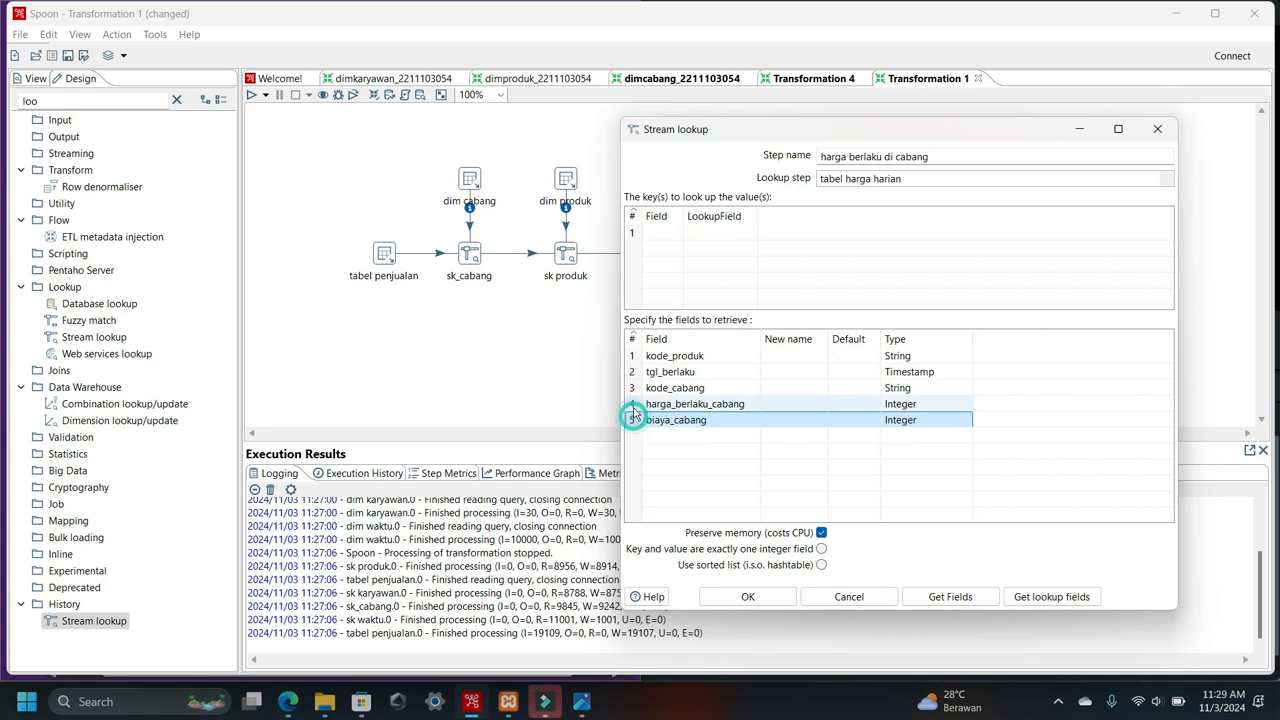
{"action": "key", "text": "Delete"}
{"action": "left_click", "coordinate": [634, 387]}
{"action": "key", "text": "Delete"}
{"action": "key", "text": "Delete"}
{"action": "key", "text": "Delete"}
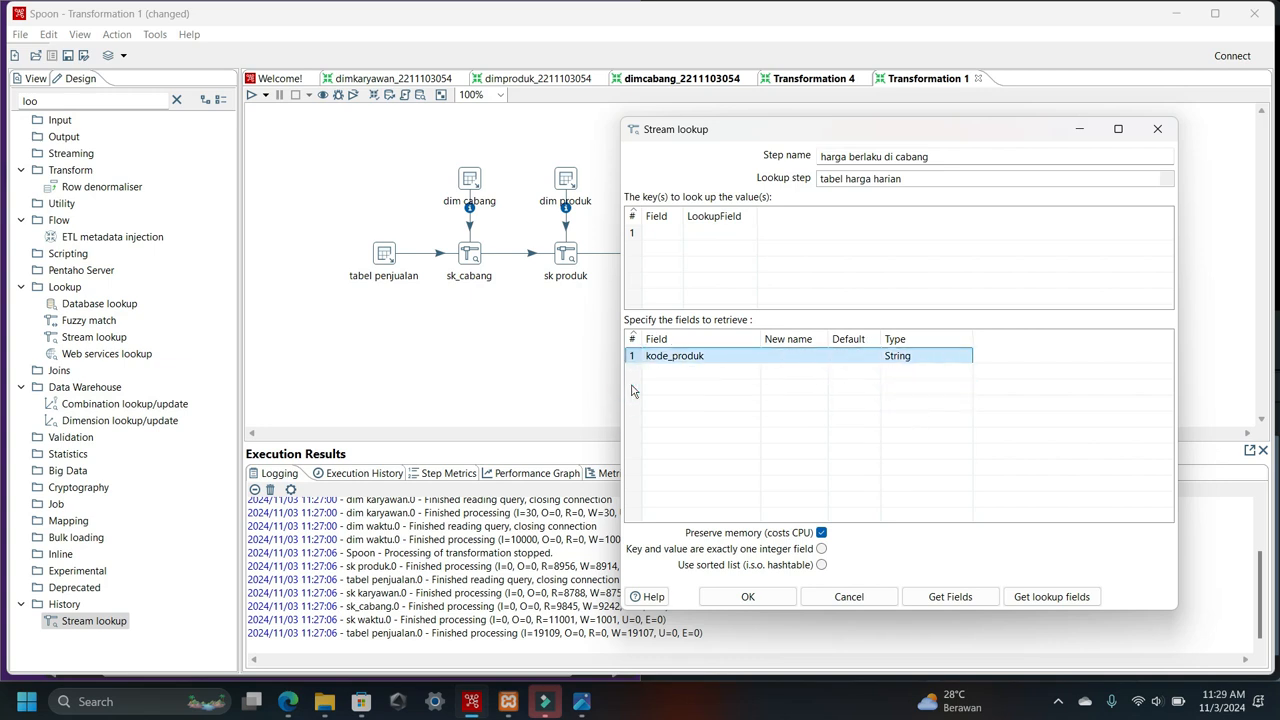
- Reload the lookup fields with a clear and add all, and delete every field to retrieve except harga_berlaku_cabang
{"action": "left_click", "coordinate": [1066, 597]}
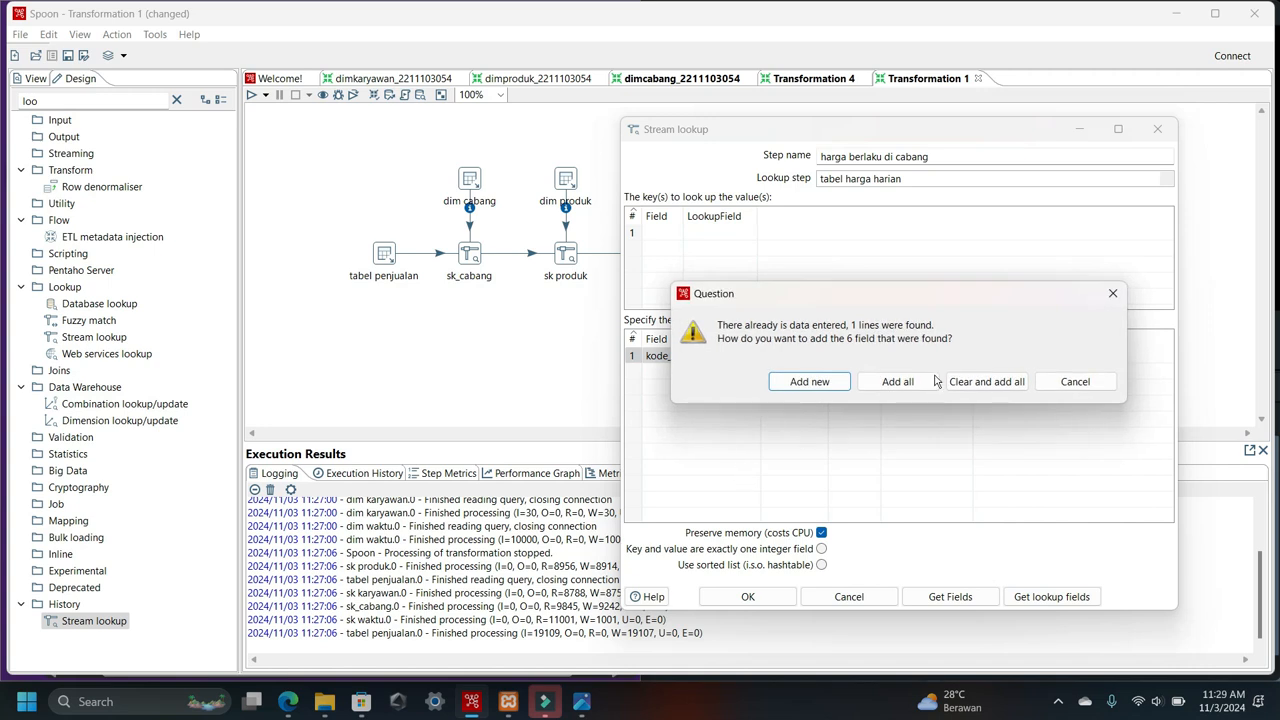
{"action": "left_click", "coordinate": [997, 382]}
{"action": "left_click", "coordinate": [631, 435]}
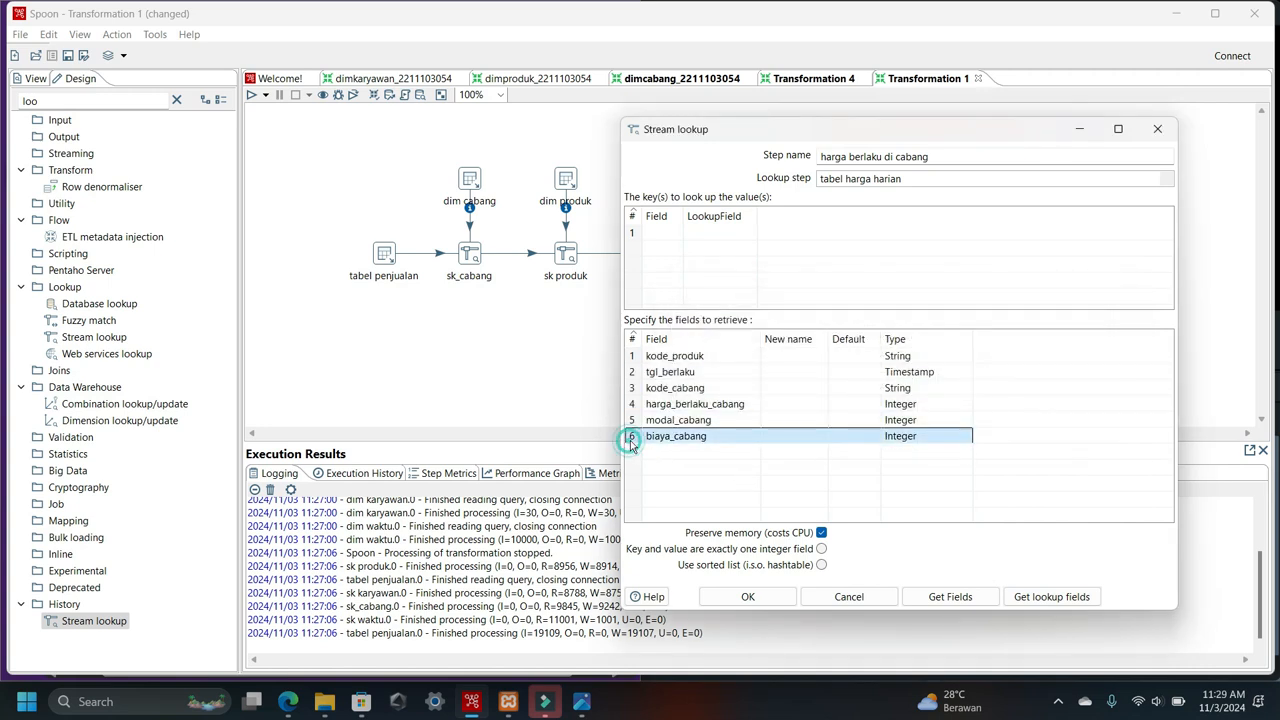
{"action": "key", "text": "Delete"}
{"action": "key", "text": "Delete"}
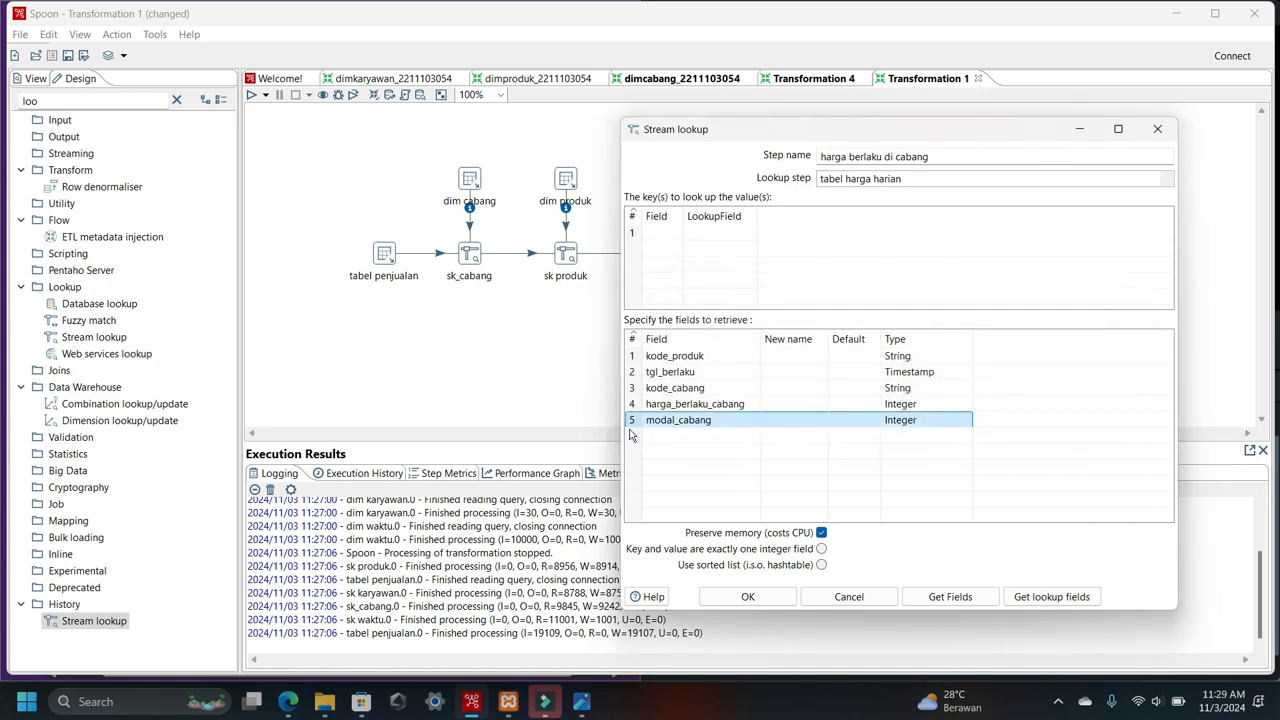
{"action": "left_click", "coordinate": [638, 388]}
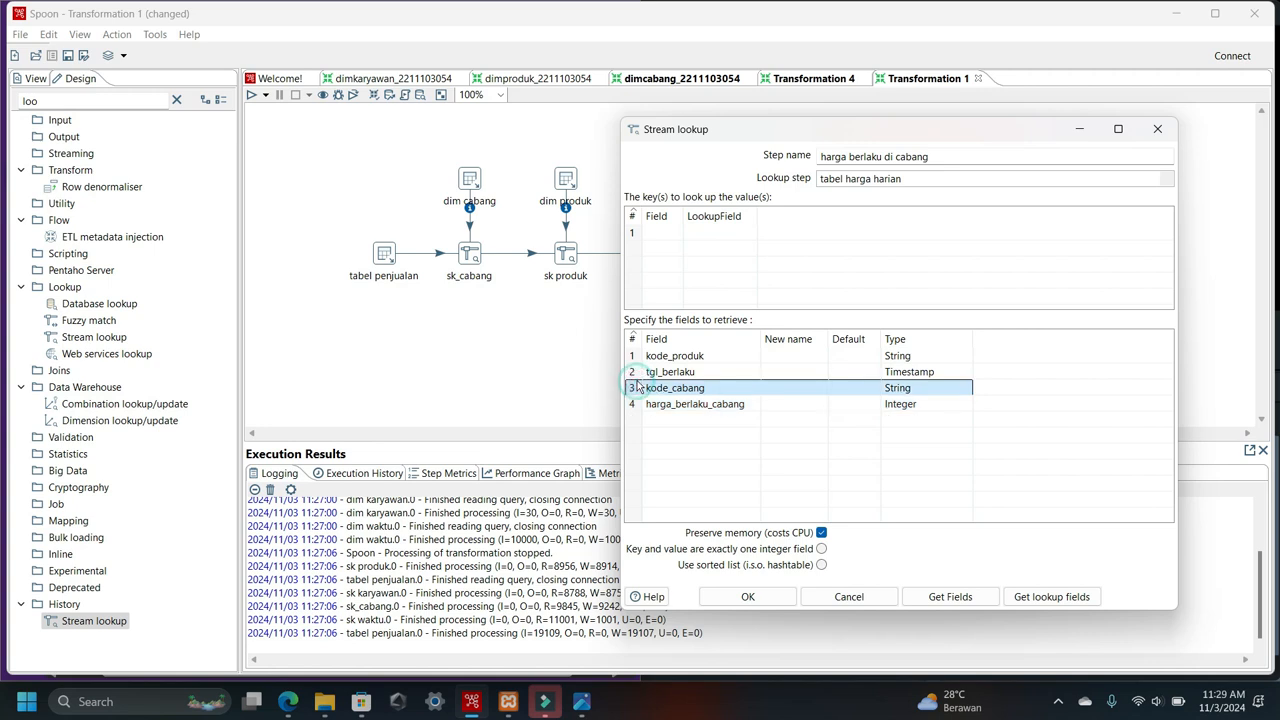
{"action": "key", "text": "Delete"}
{"action": "left_click", "coordinate": [633, 341]}
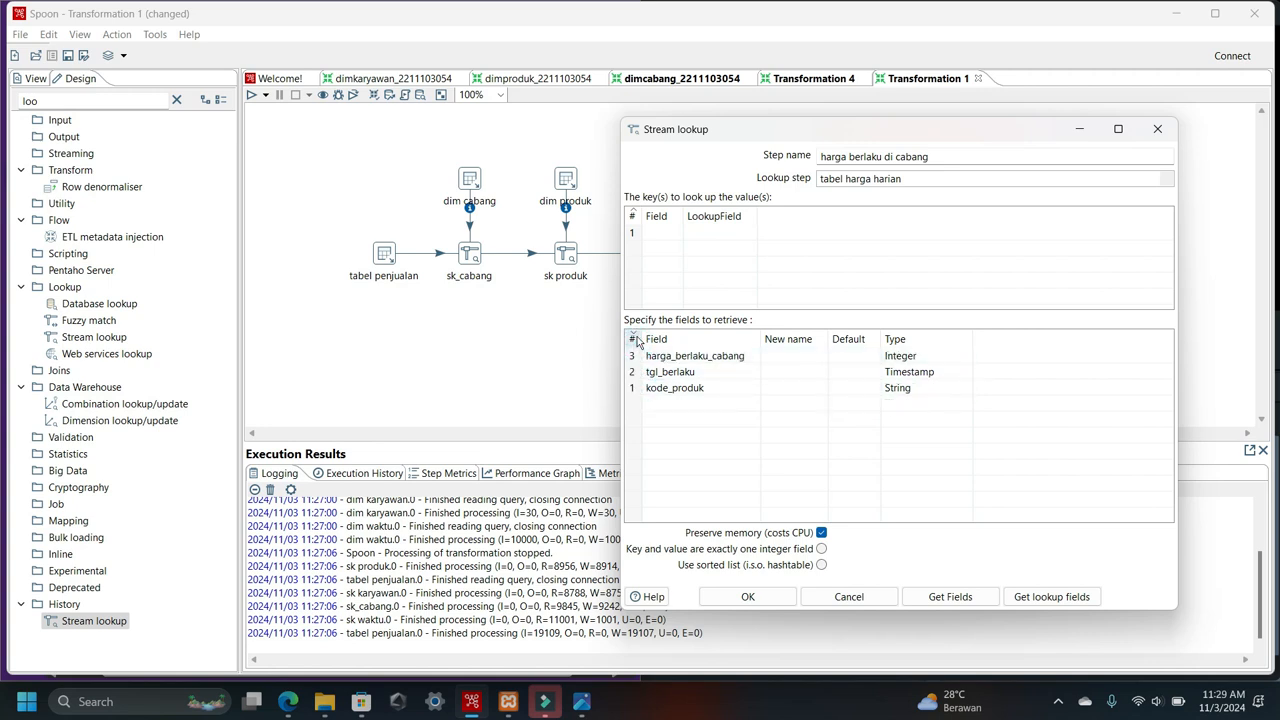
{"action": "left_click", "coordinate": [633, 341]}
{"action": "left_click", "coordinate": [634, 357]}
{"action": "key", "text": "Delete"}
{"action": "key", "text": "Delete"}
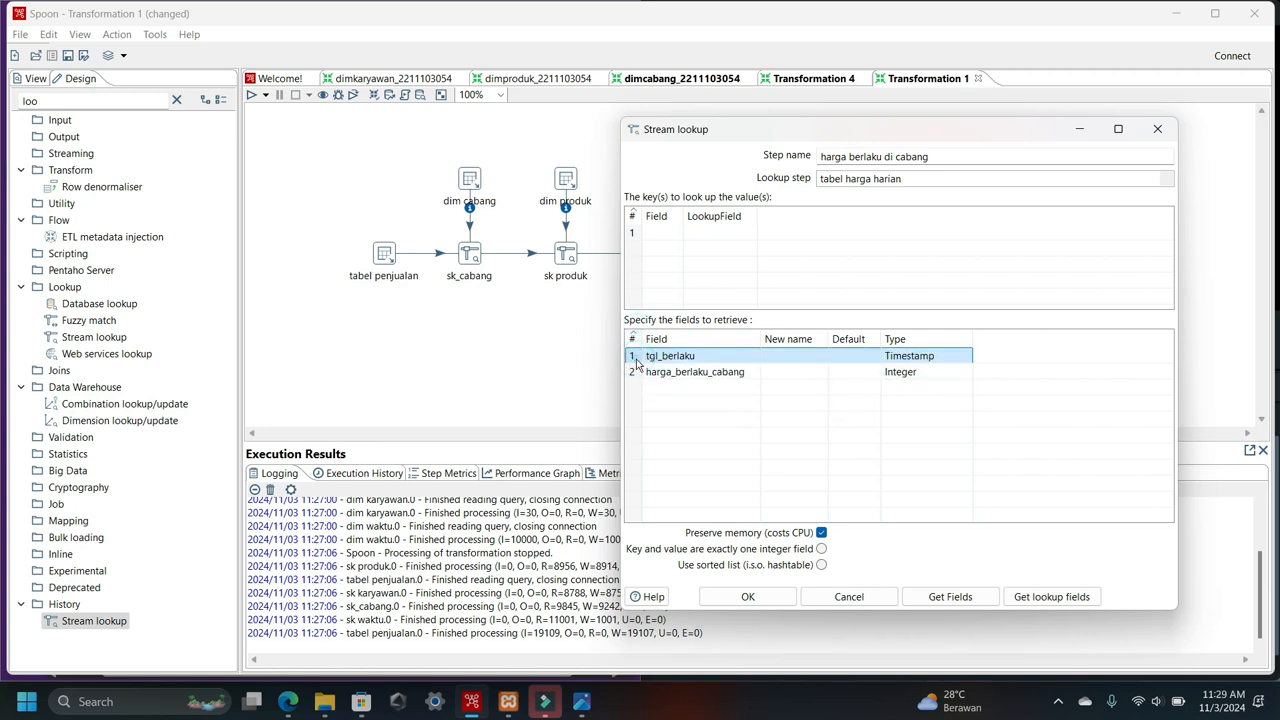
- Set the first two lookup key fields to kode_cabang and kode_produk, as in the PDF instructions
{"action": "left_click", "coordinate": [288, 701]}
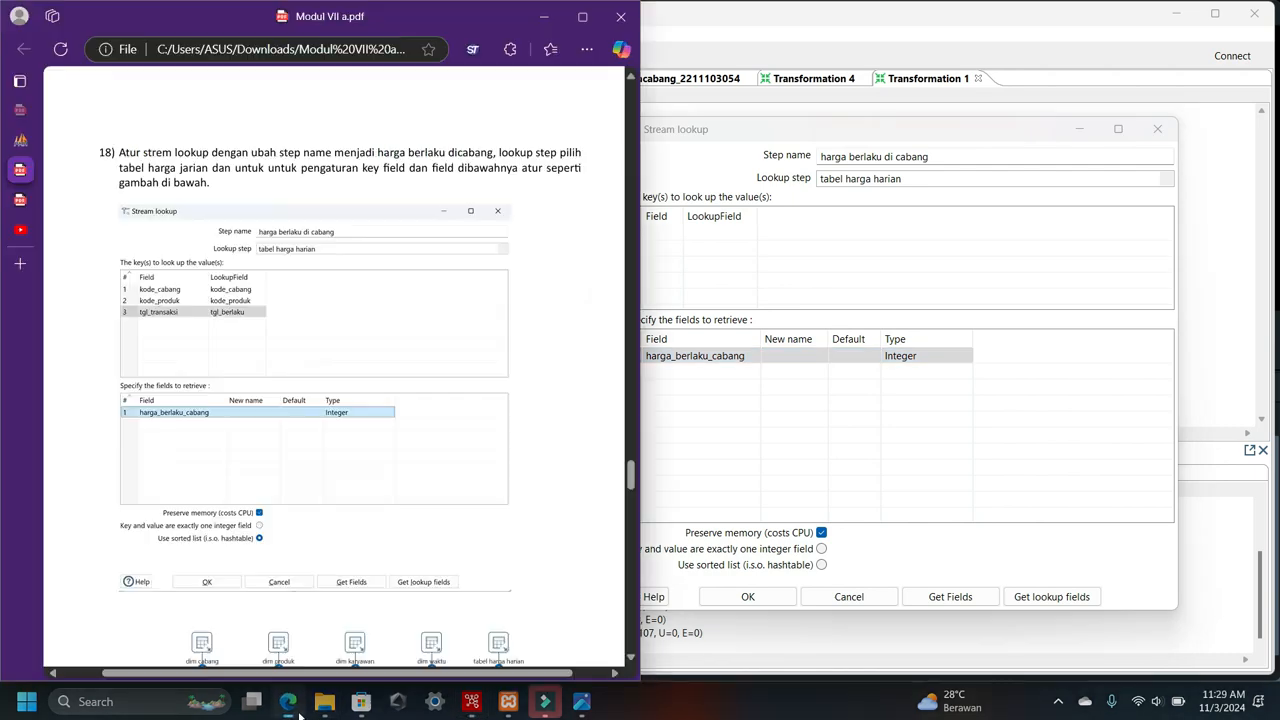
{"action": "left_click", "coordinate": [689, 247]}
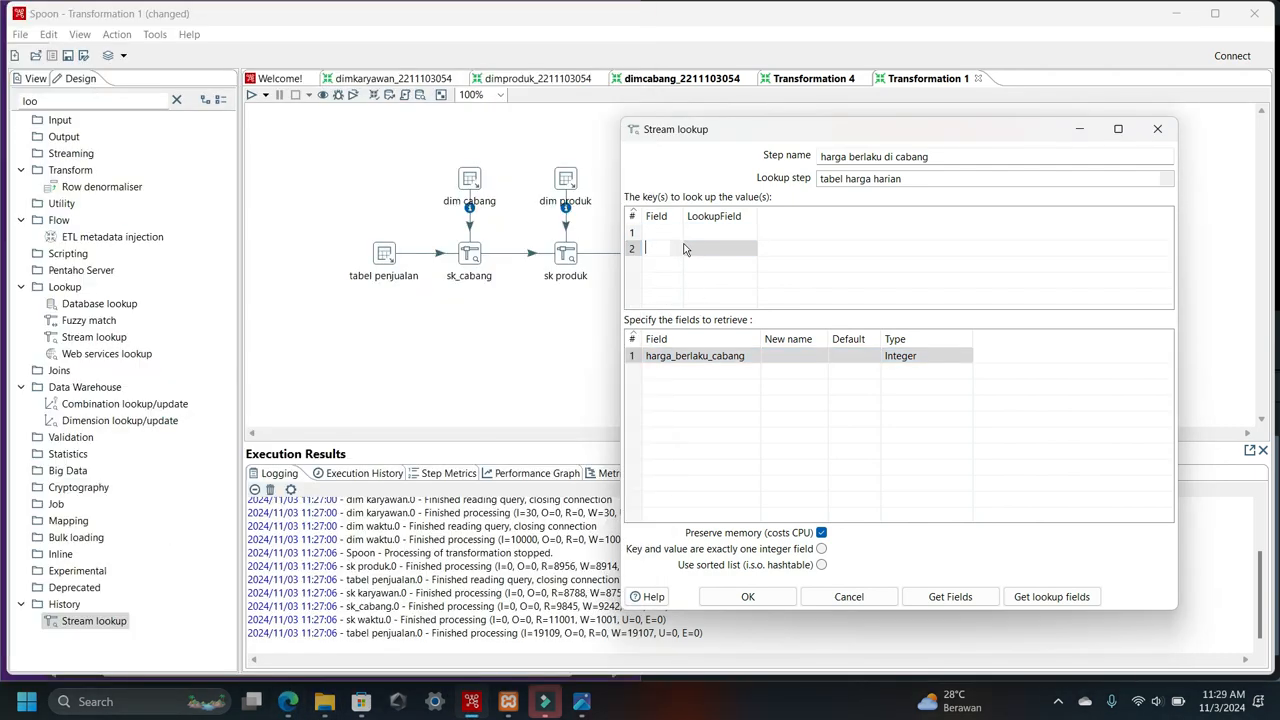
{"action": "left_click", "coordinate": [668, 232]}
{"action": "left_click", "coordinate": [676, 236]}
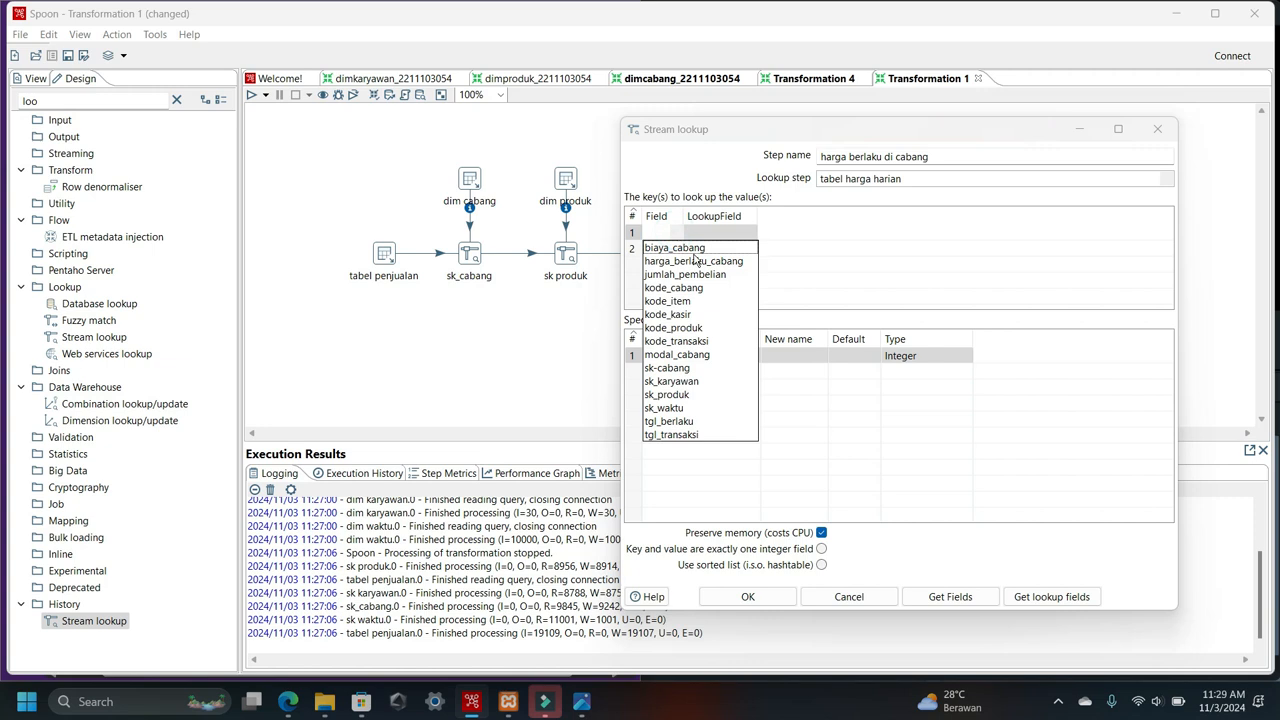
{"action": "left_click", "coordinate": [686, 287]}
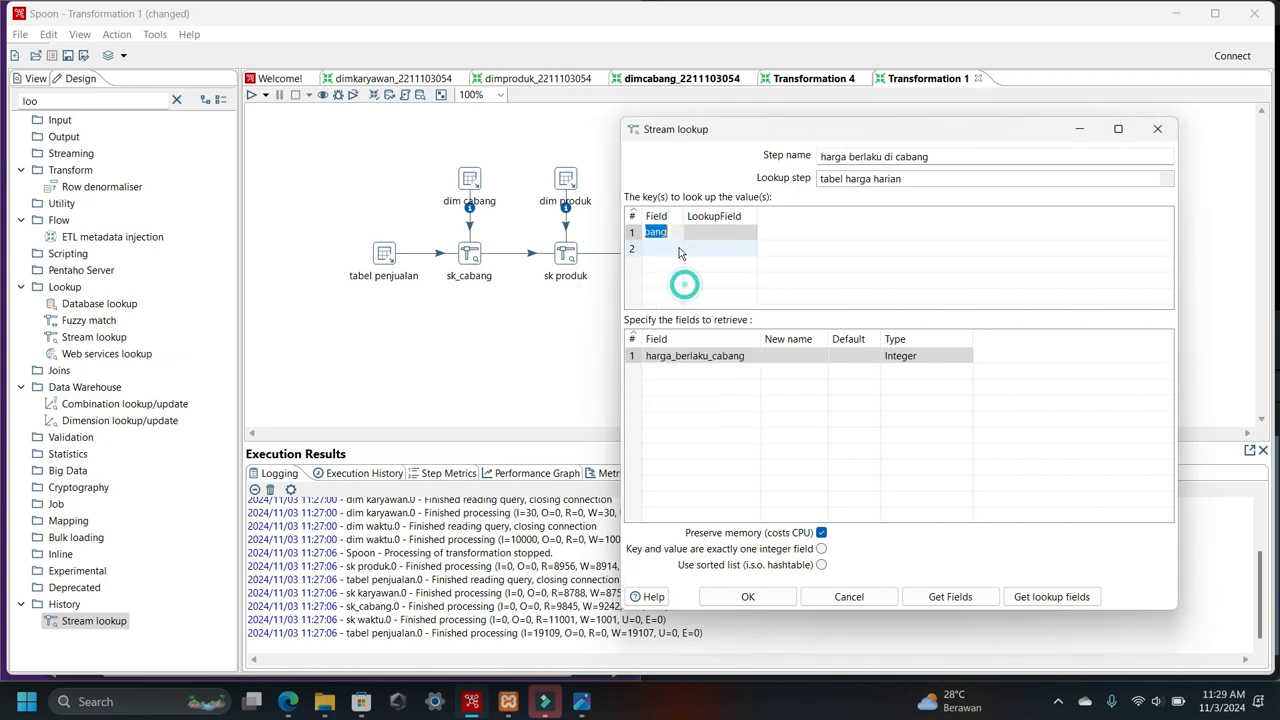
{"action": "left_click", "coordinate": [677, 248]}
{"action": "left_click", "coordinate": [677, 248]}
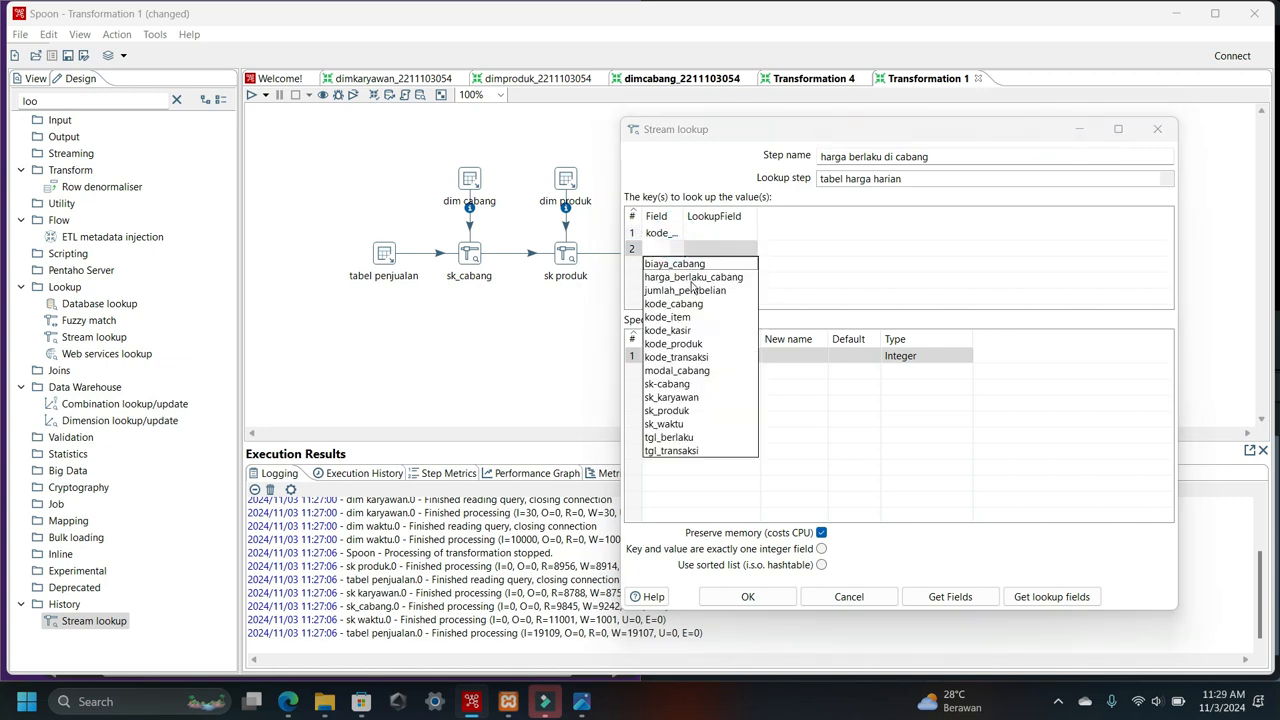
{"action": "left_click", "coordinate": [690, 344]}
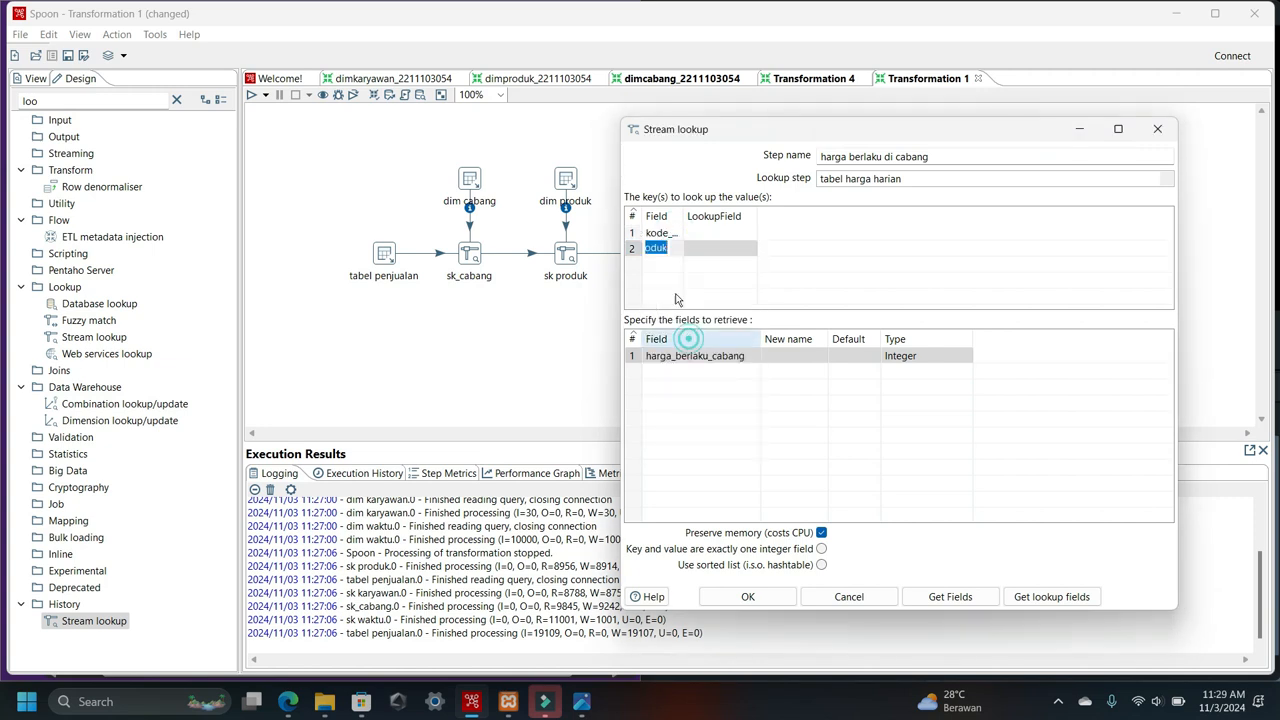
- Set the third lookup key field to tgl_transaksi in the harga berlaku di cabang step
{"action": "left_click", "coordinate": [292, 706]}
{"action": "left_click", "coordinate": [292, 706]}
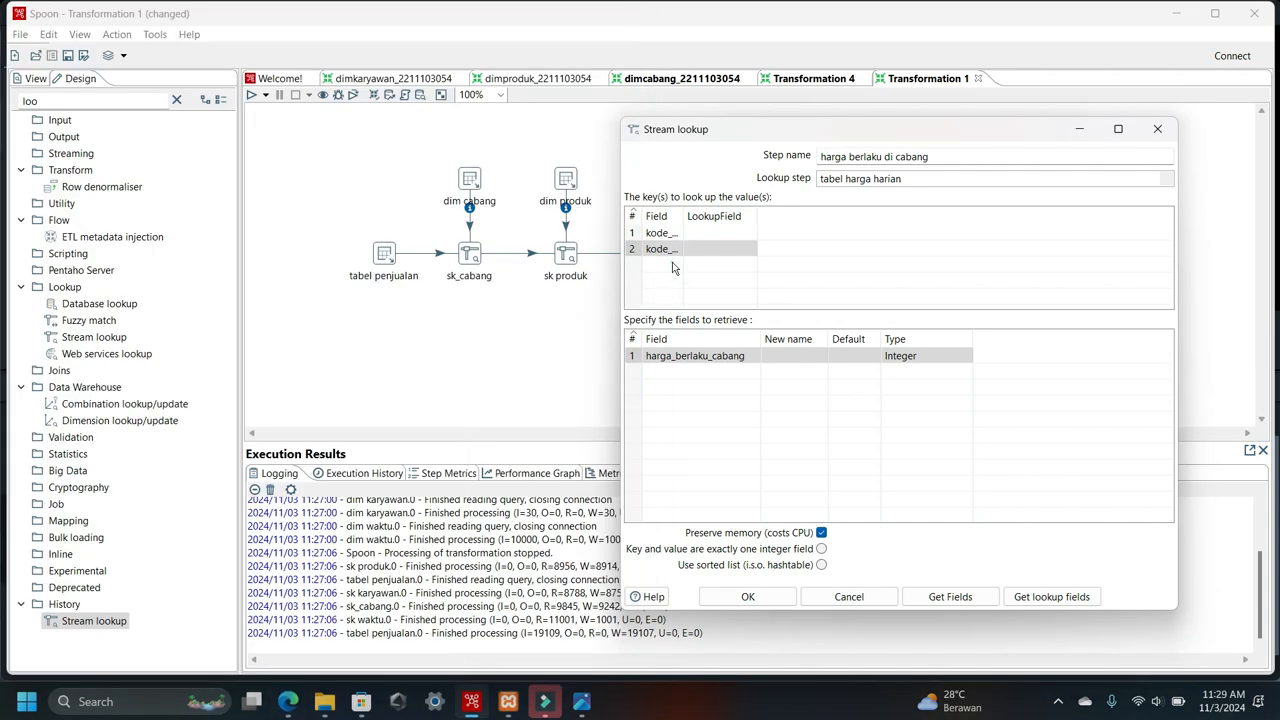
{"action": "left_click", "coordinate": [672, 262]}
{"action": "left_click", "coordinate": [672, 262]}
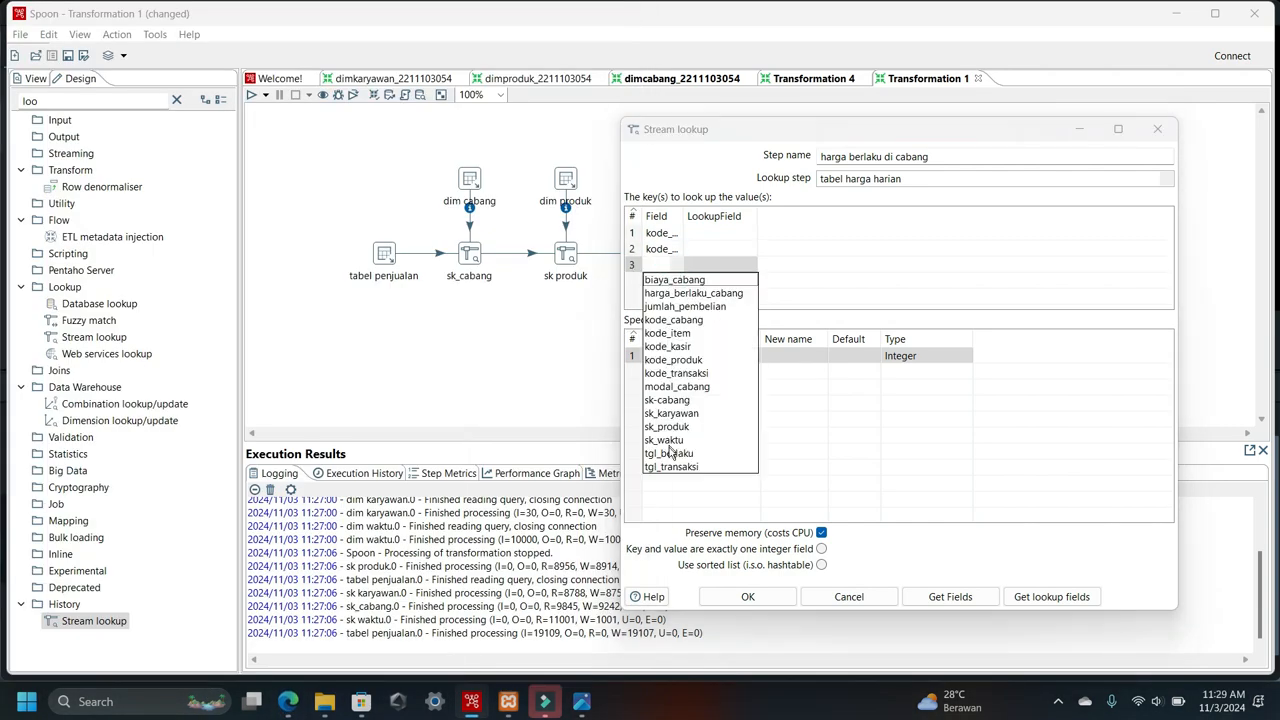
{"action": "left_click", "coordinate": [675, 467]}
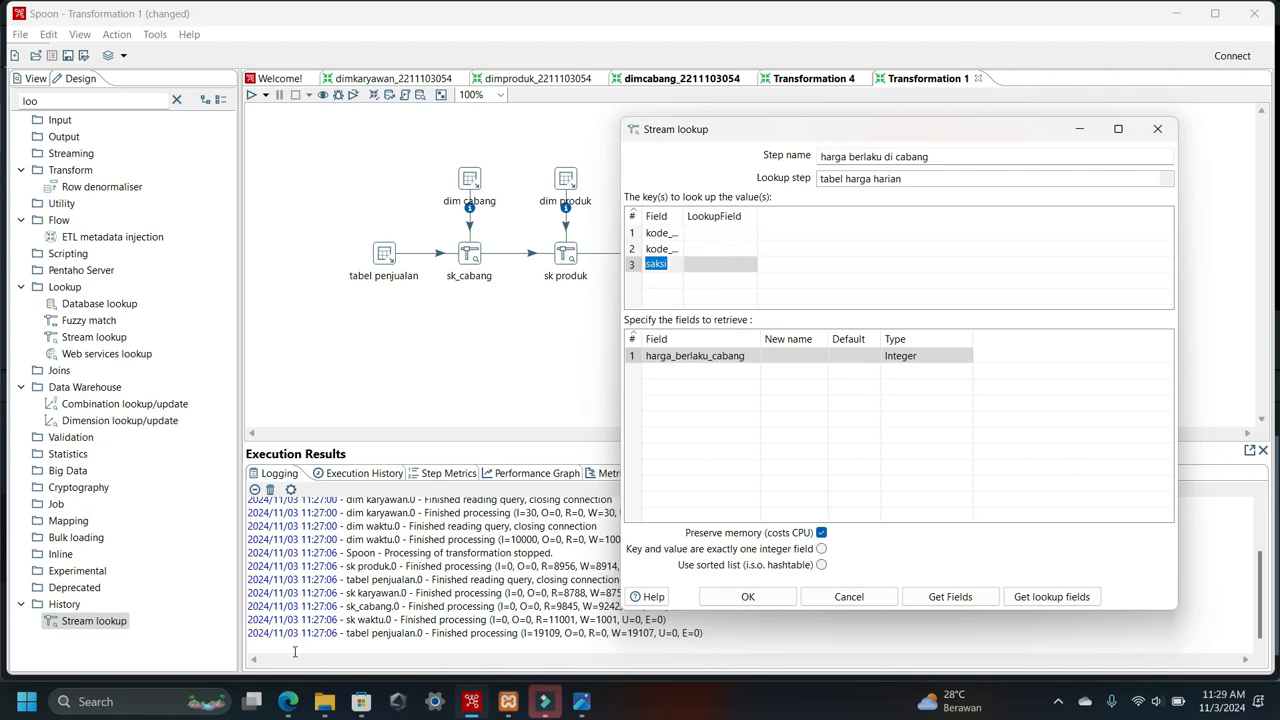
- Match the three key fields to lookup fields kode_cabang, kode_produk and tgl_berlaku as in the PDF, and apply the Stream lookup settings
{"action": "left_click", "coordinate": [290, 703]}
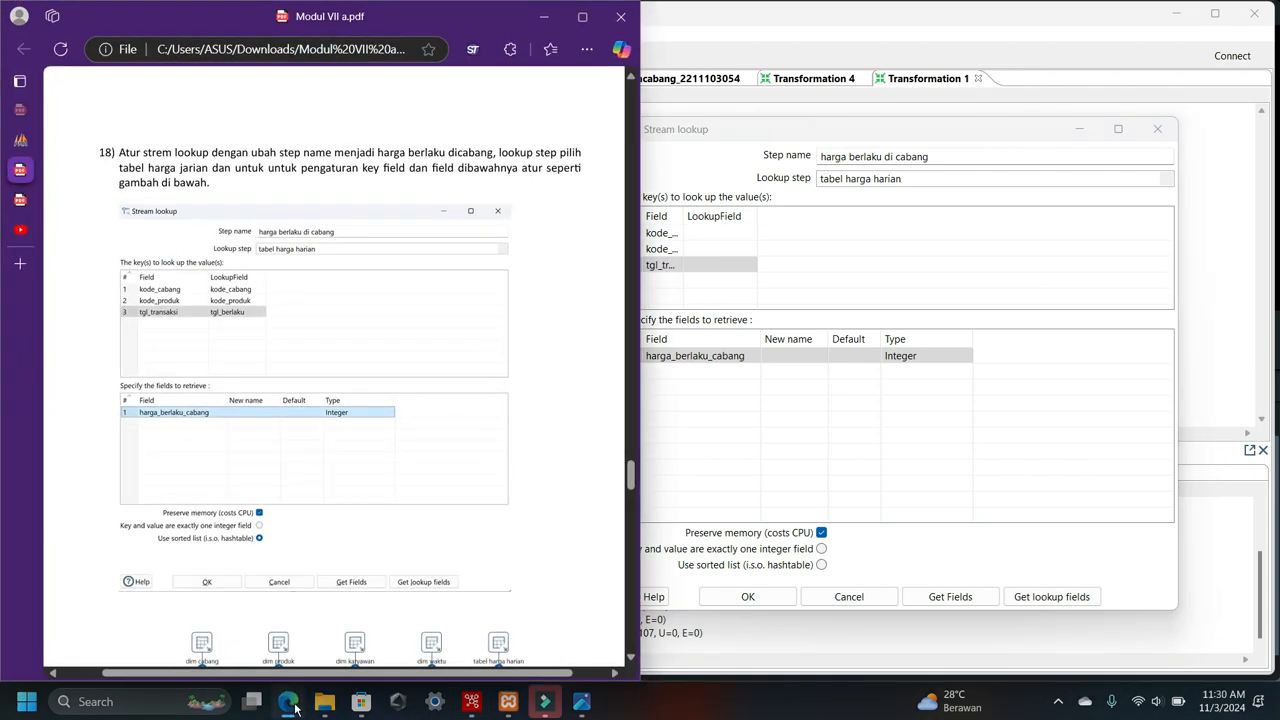
{"action": "left_click", "coordinate": [290, 703]}
{"action": "left_click", "coordinate": [753, 233]}
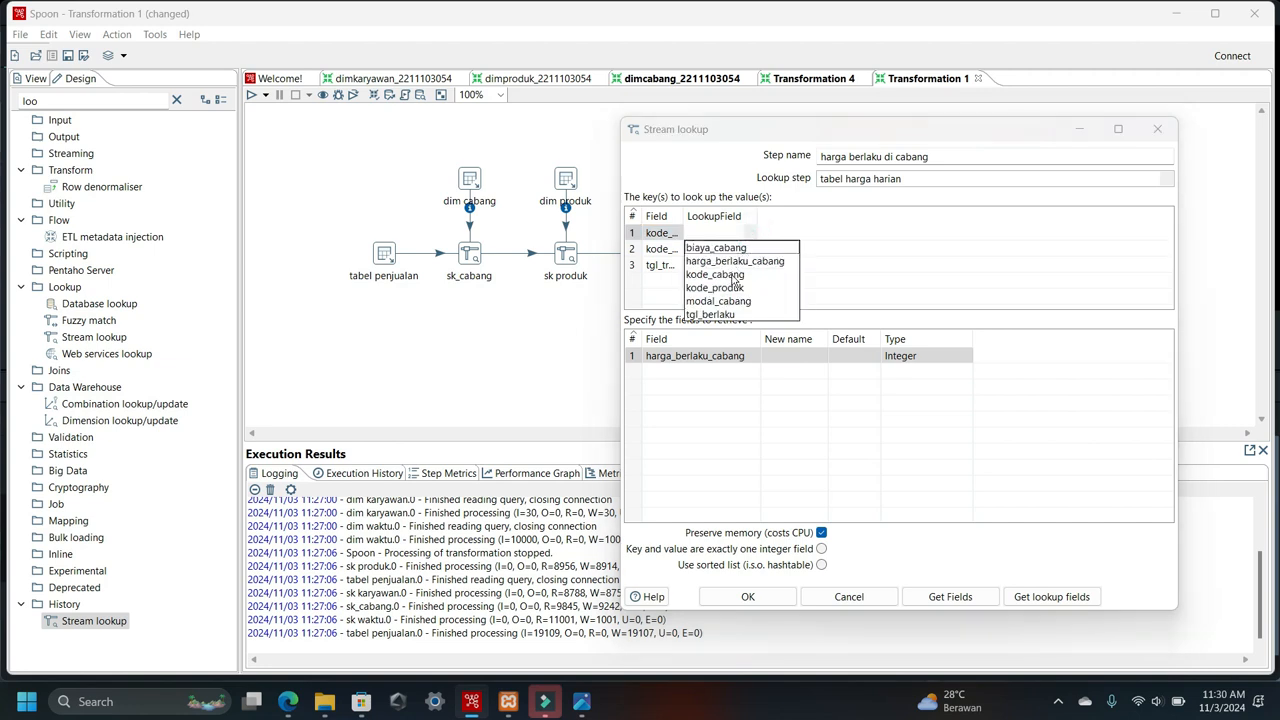
{"action": "left_click", "coordinate": [734, 276]}
{"action": "left_click", "coordinate": [743, 251]}
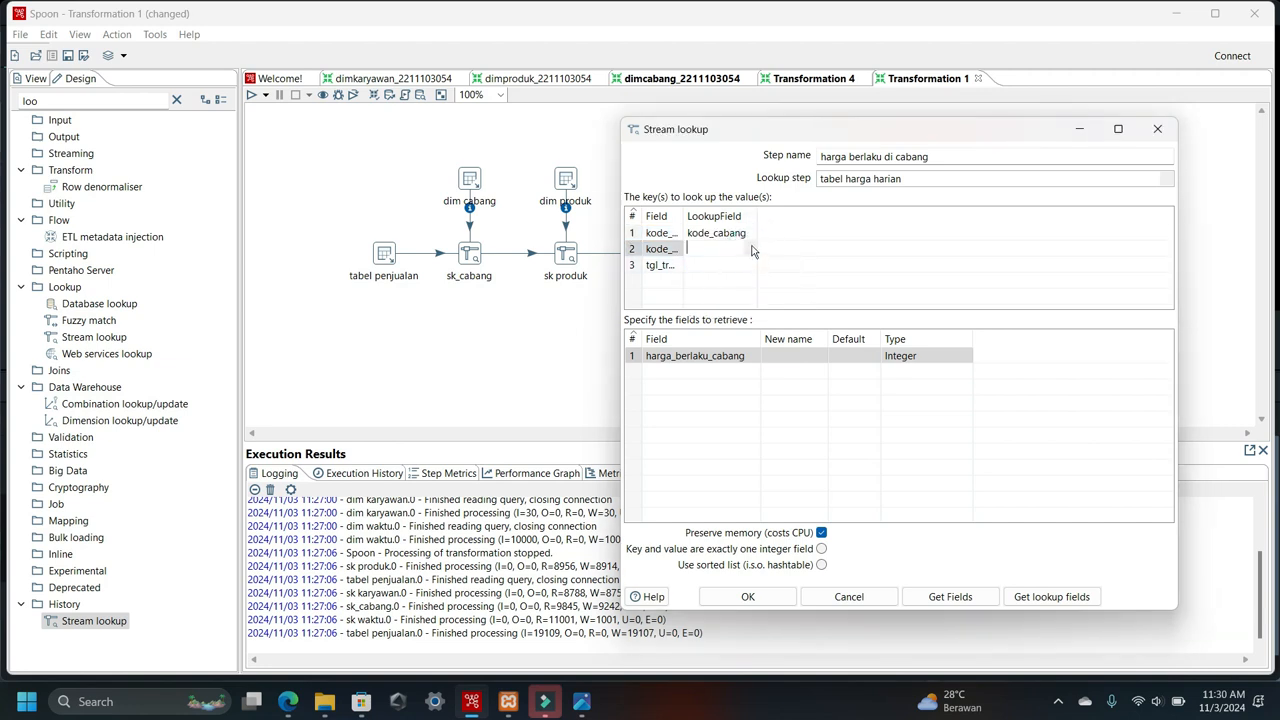
{"action": "left_click", "coordinate": [736, 305]}
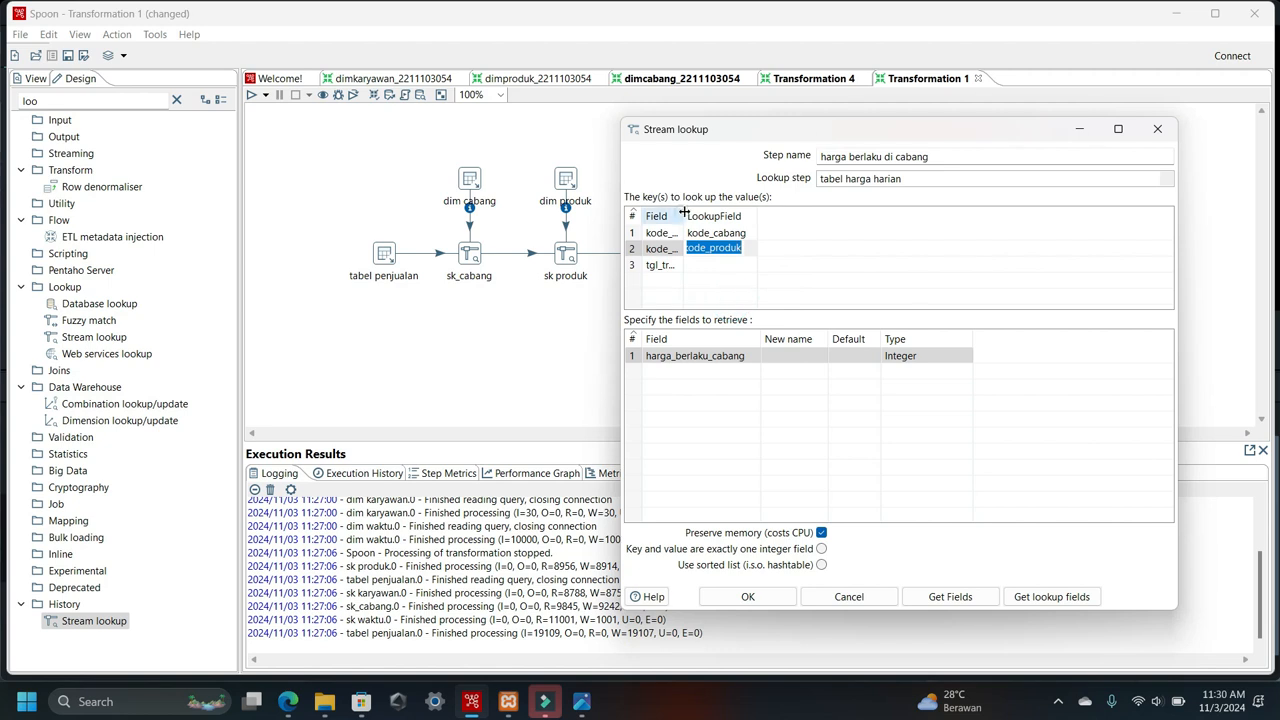
{"action": "left_click_drag", "start_coordinate": [683, 212], "coordinate": [708, 212]}
{"action": "left_click", "coordinate": [770, 265]}
{"action": "left_click", "coordinate": [771, 266]}
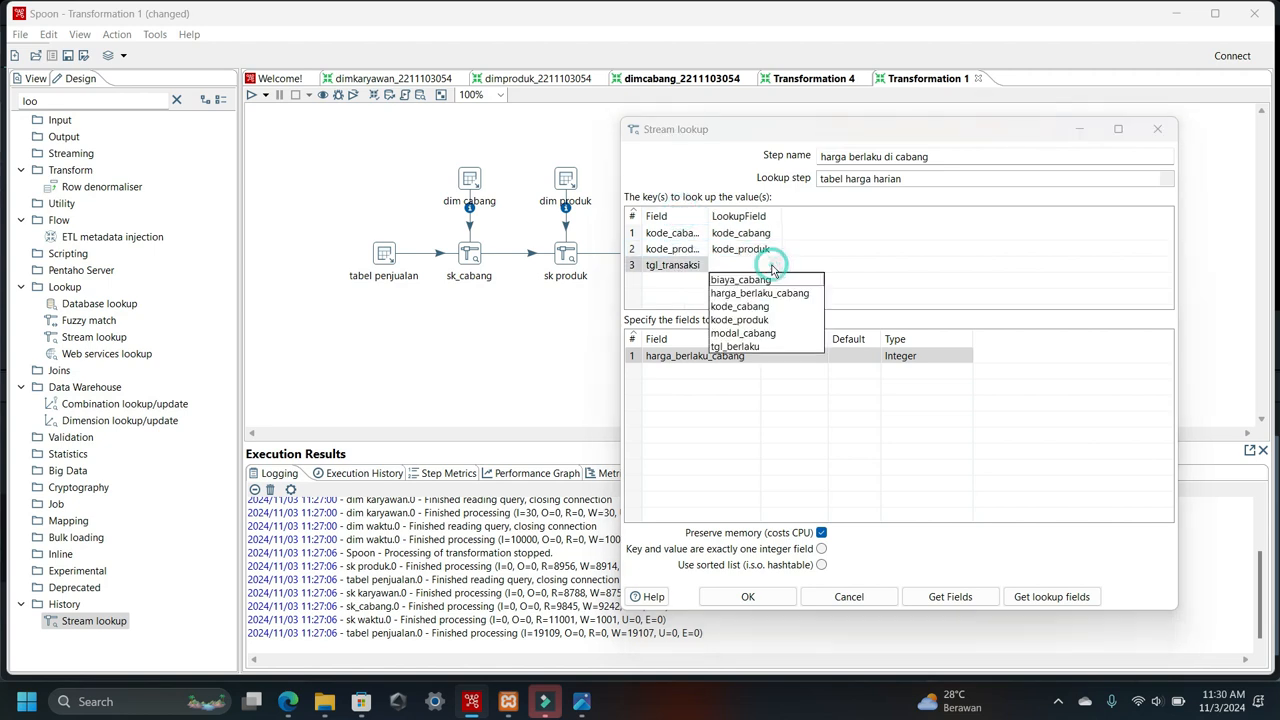
{"action": "left_click", "coordinate": [758, 346]}
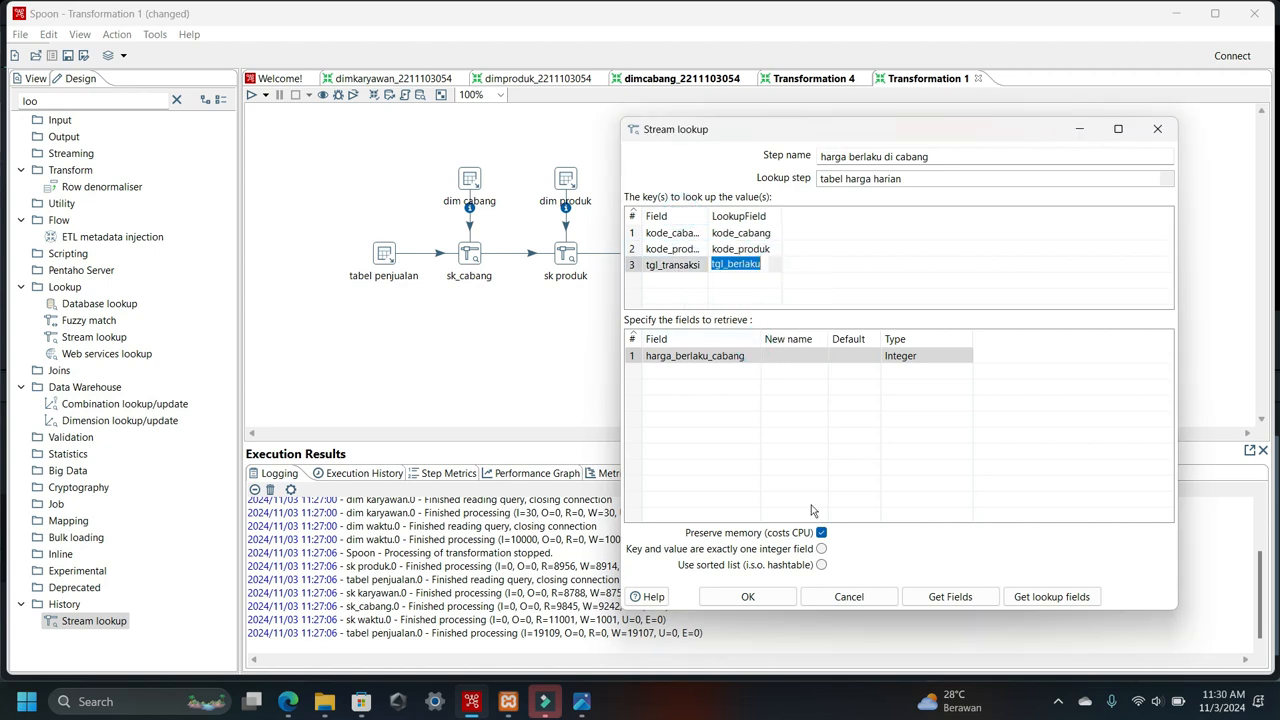
{"action": "left_click", "coordinate": [756, 595]}
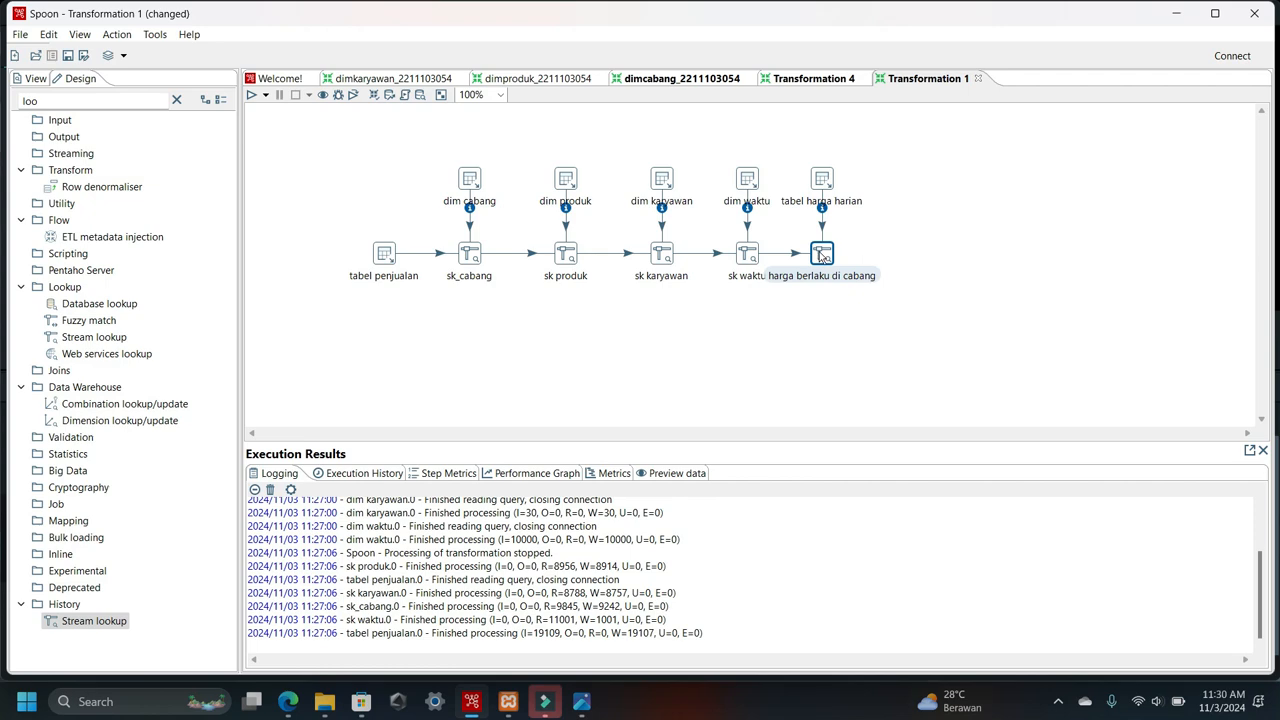
- Preview the first 1000 rows of the harga berlaku di cabang step and stop the preview run
{"action": "right_click", "coordinate": [822, 257]}
{"action": "left_click", "coordinate": [864, 564]}
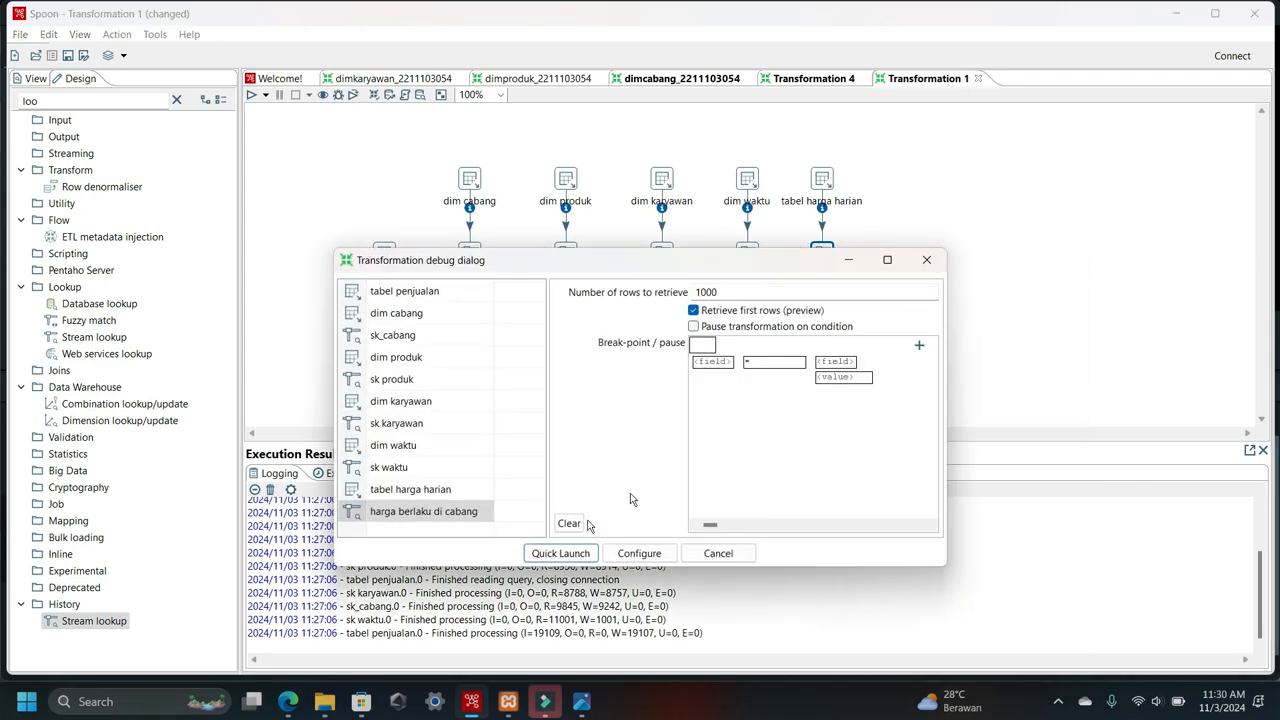
{"action": "left_click", "coordinate": [561, 553]}
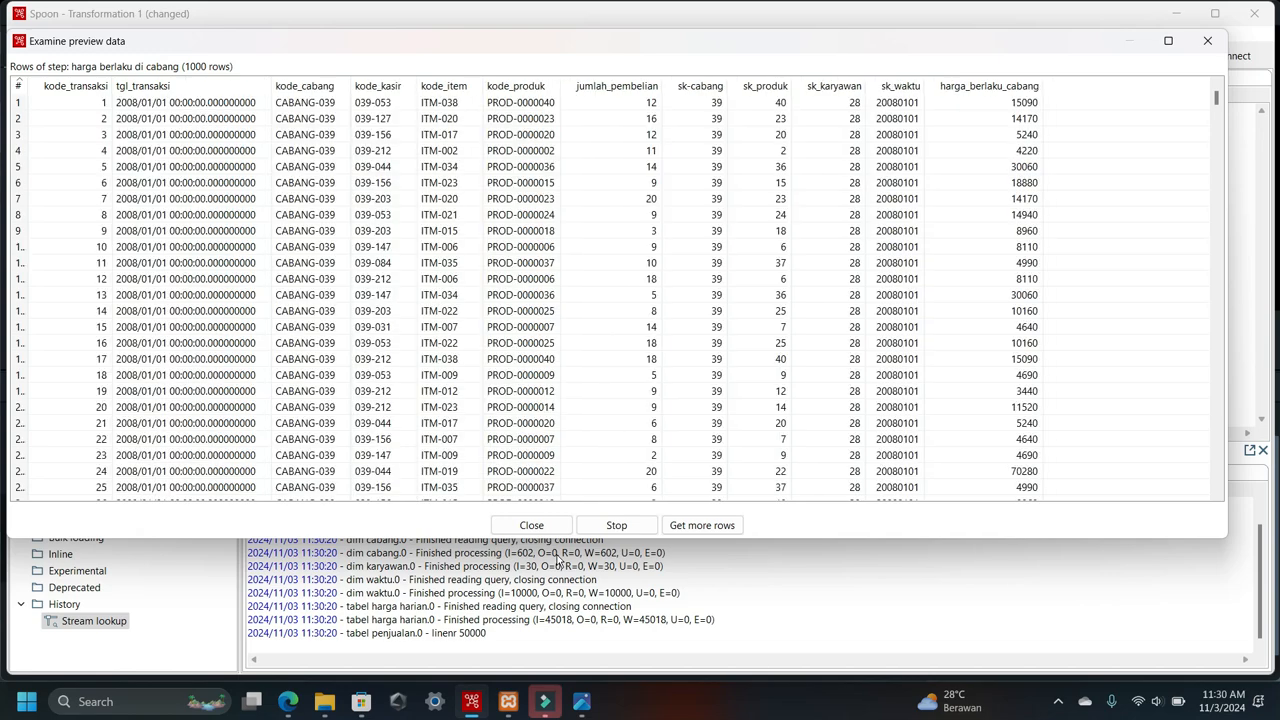
{"action": "left_click", "coordinate": [644, 527]}
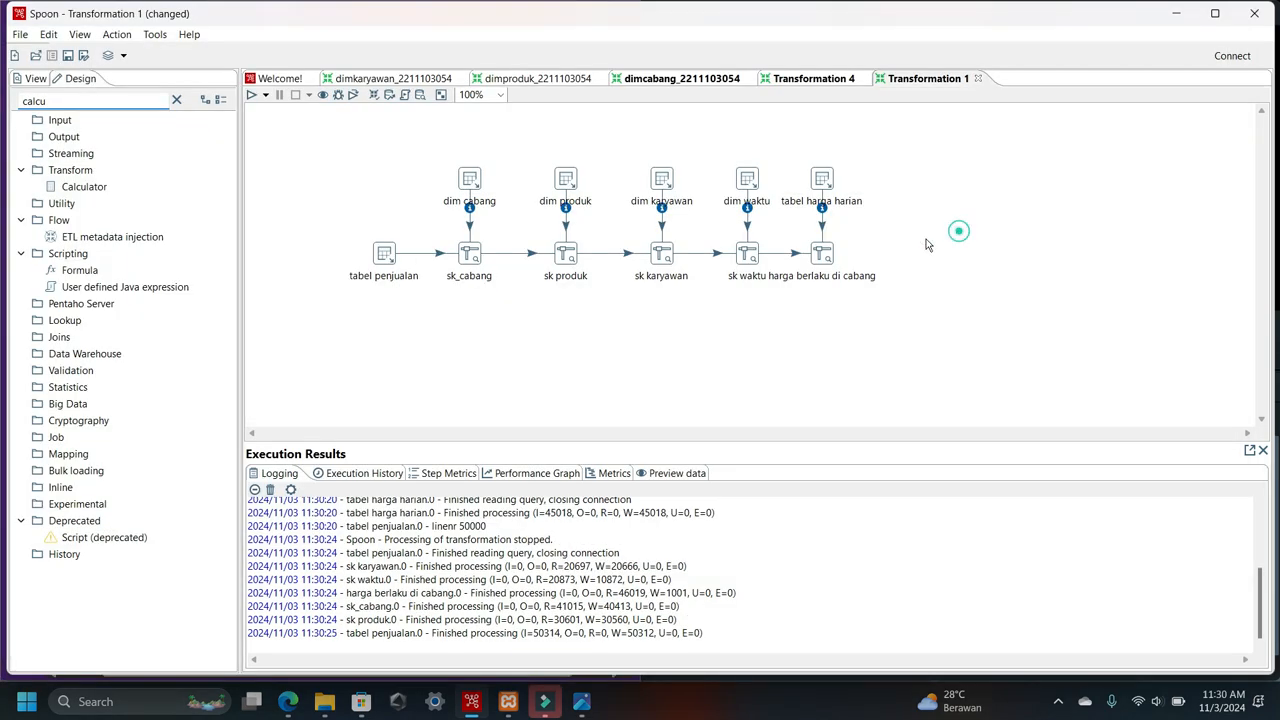
- Add a Calculator step after harga berlaku di cabang and name its first new field total jual, following PDF instruction 20
{"action": "double_click", "coordinate": [77, 187]}
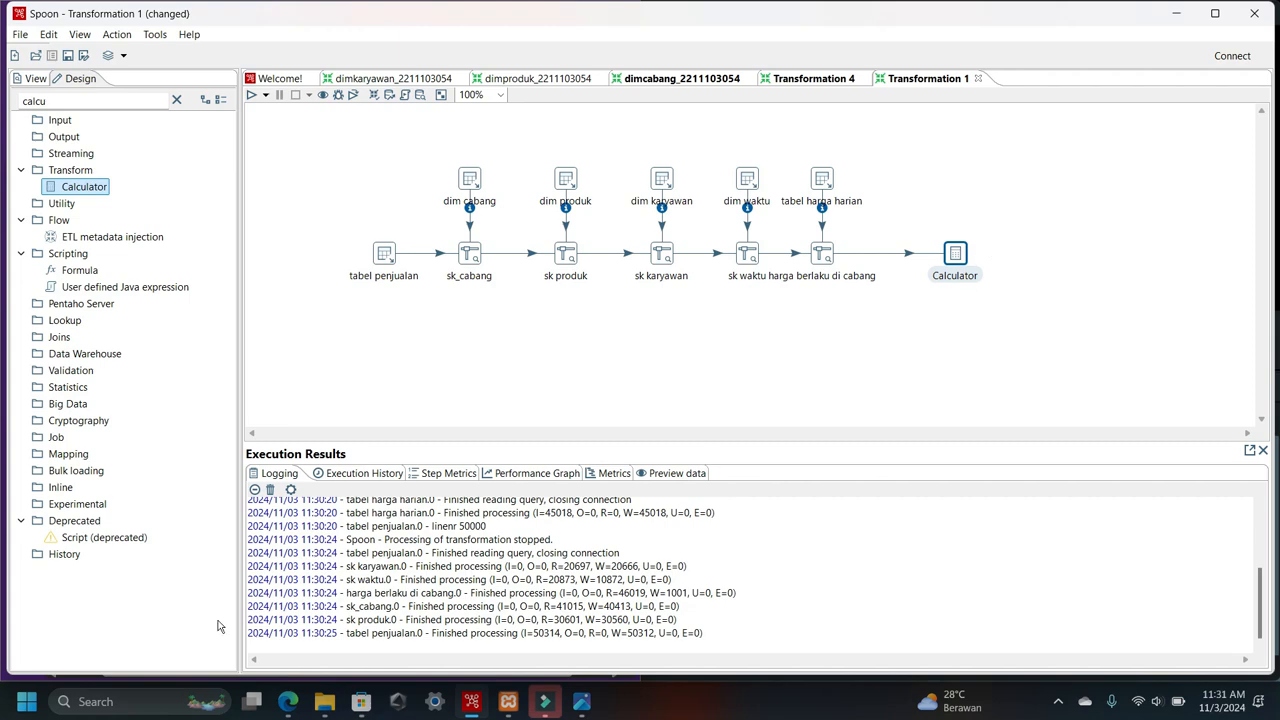
{"action": "double_click", "coordinate": [958, 258]}
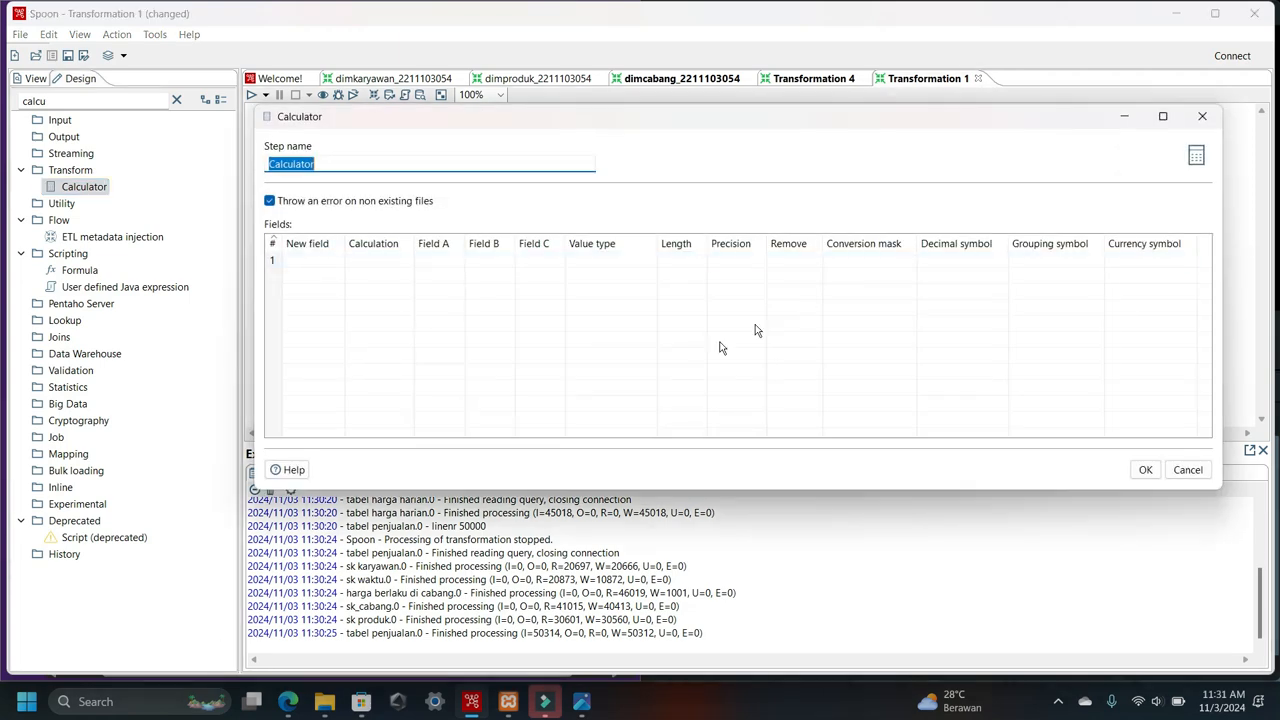
{"action": "left_click", "coordinate": [289, 708]}
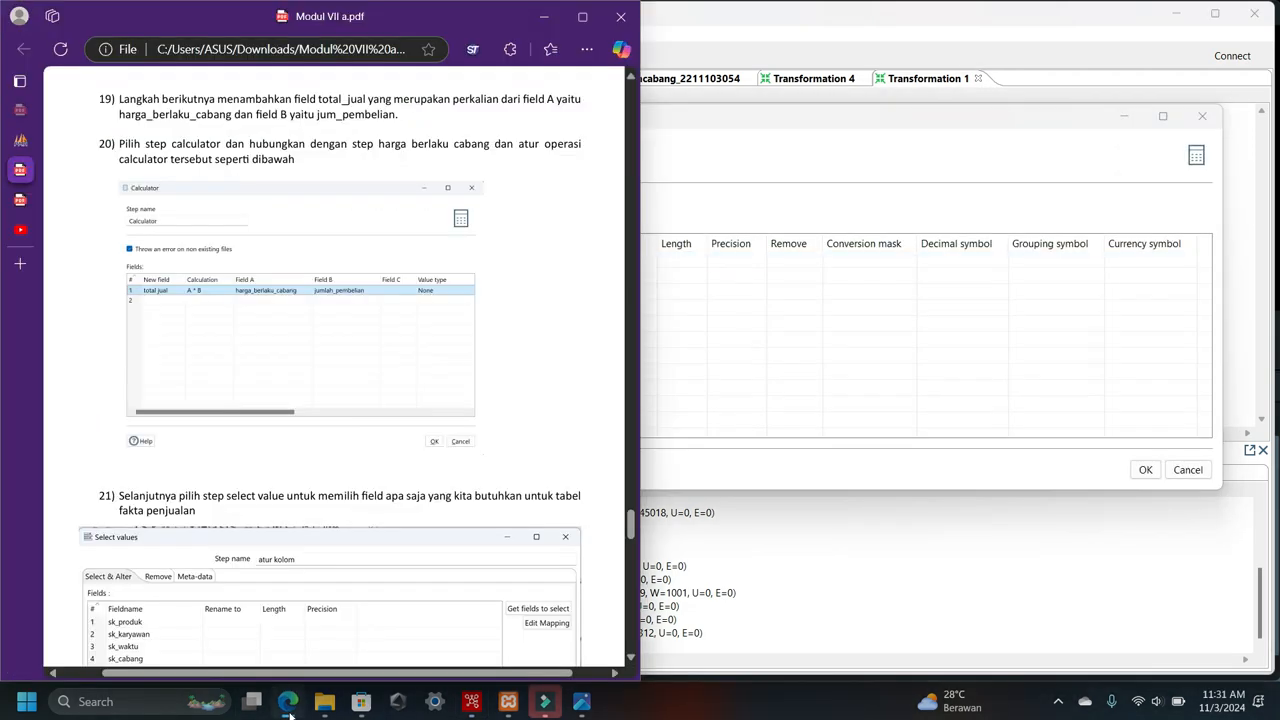
{"action": "left_click", "coordinate": [731, 290]}
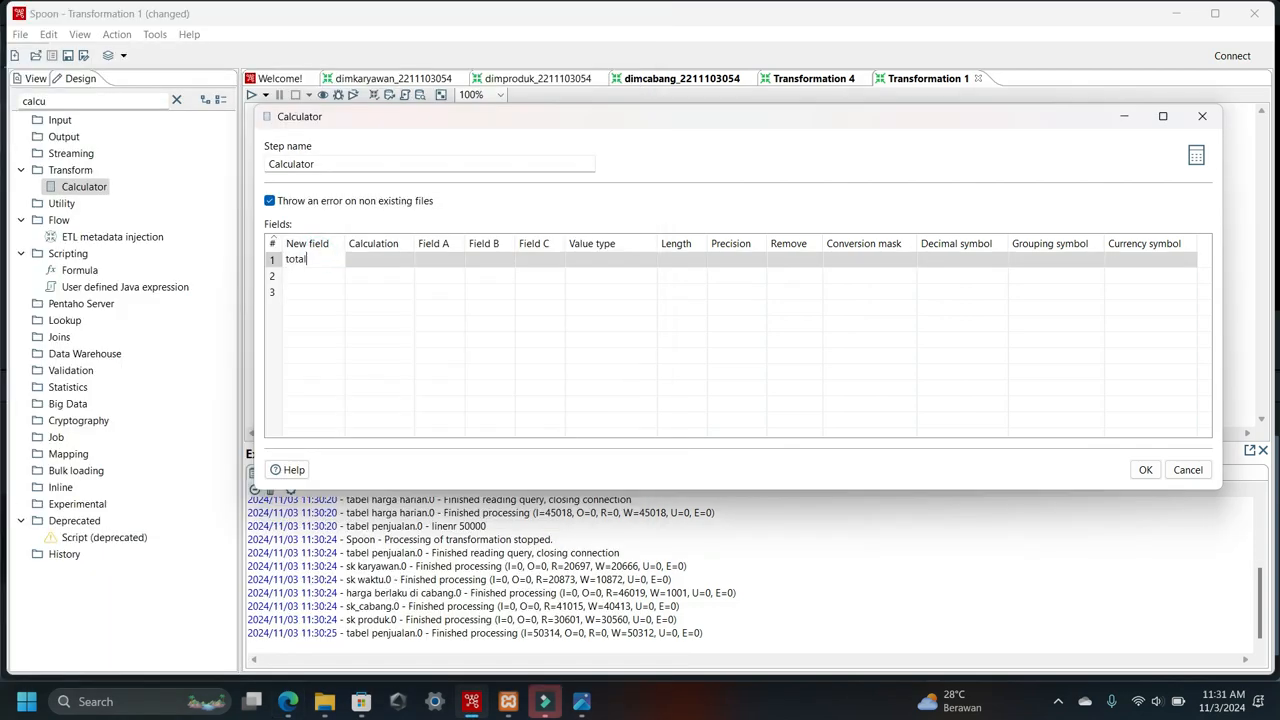
{"action": "left_click", "coordinate": [287, 703]}
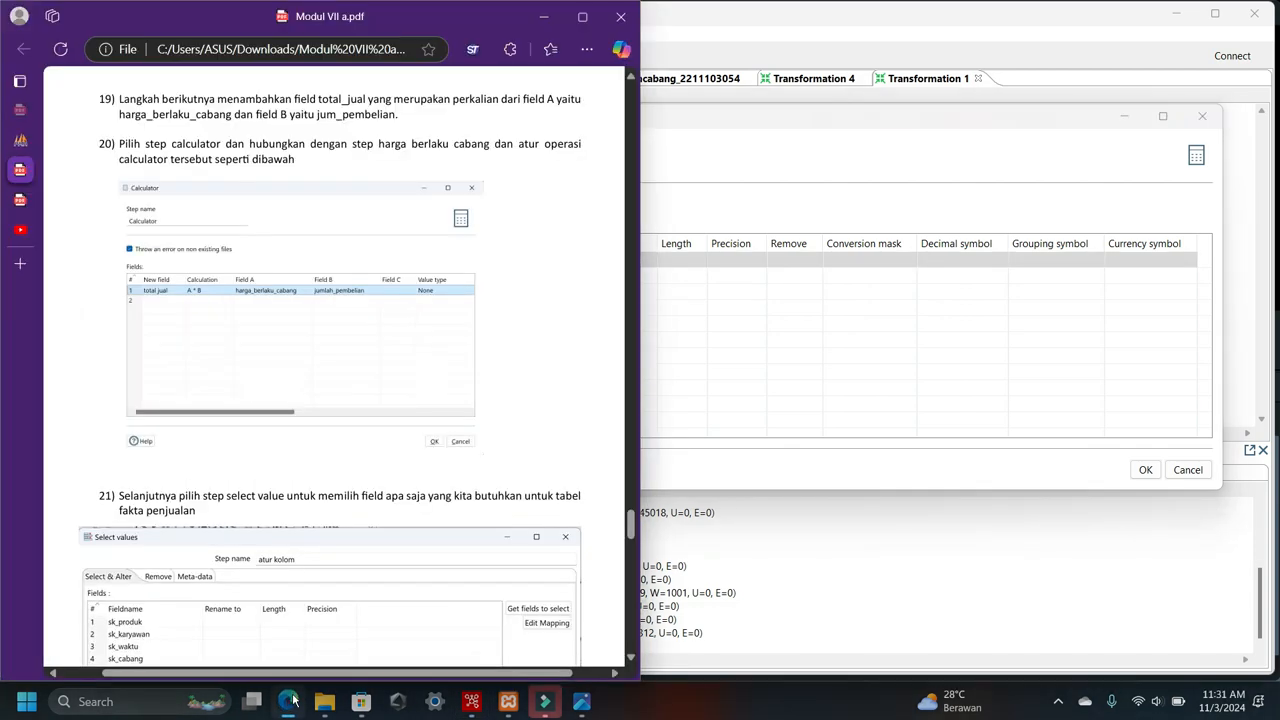
{"action": "left_click", "coordinate": [287, 703]}
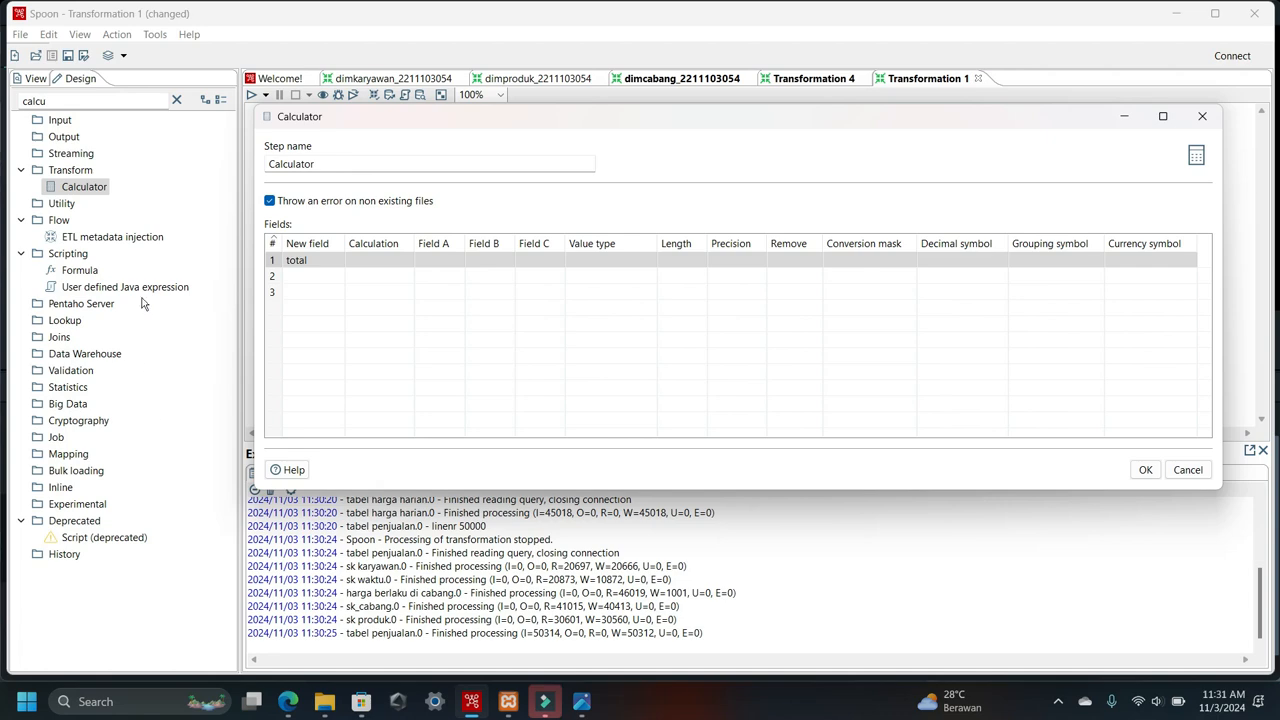
{"action": "left_click", "coordinate": [330, 258]}
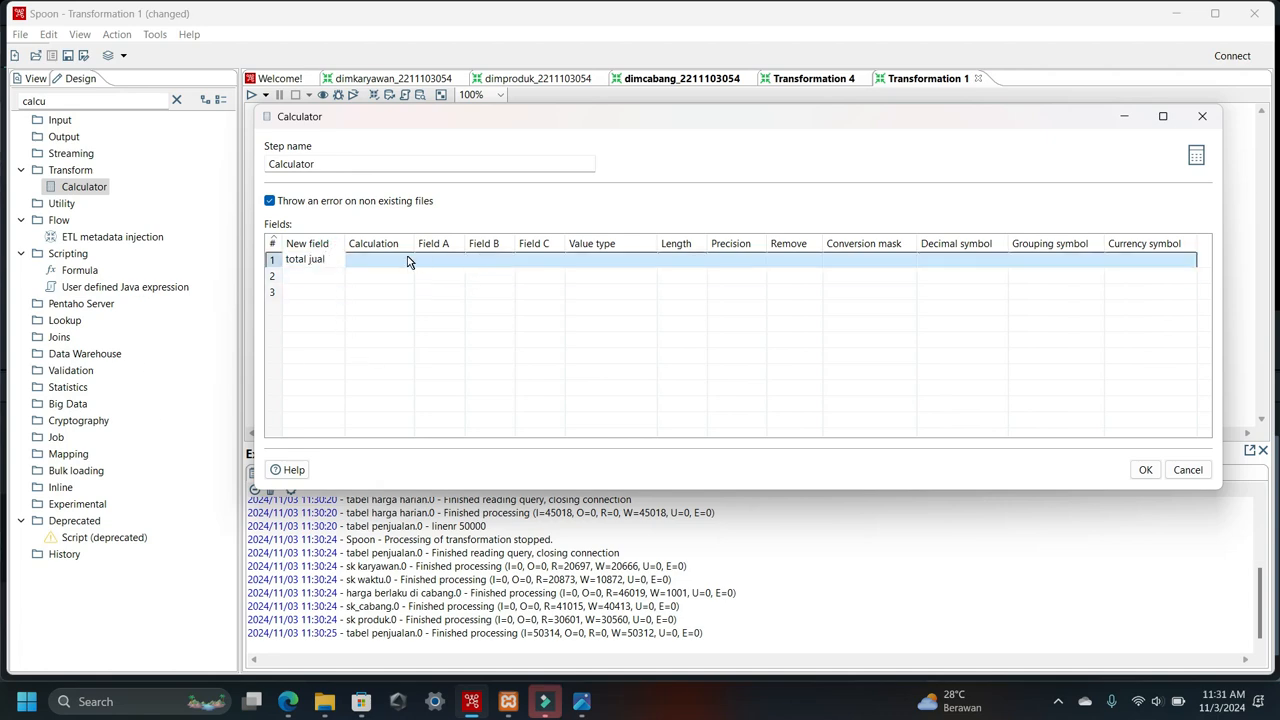
- Set the calculation type of the total jual field to A * B, as in the PDF
{"action": "left_click", "coordinate": [287, 711]}
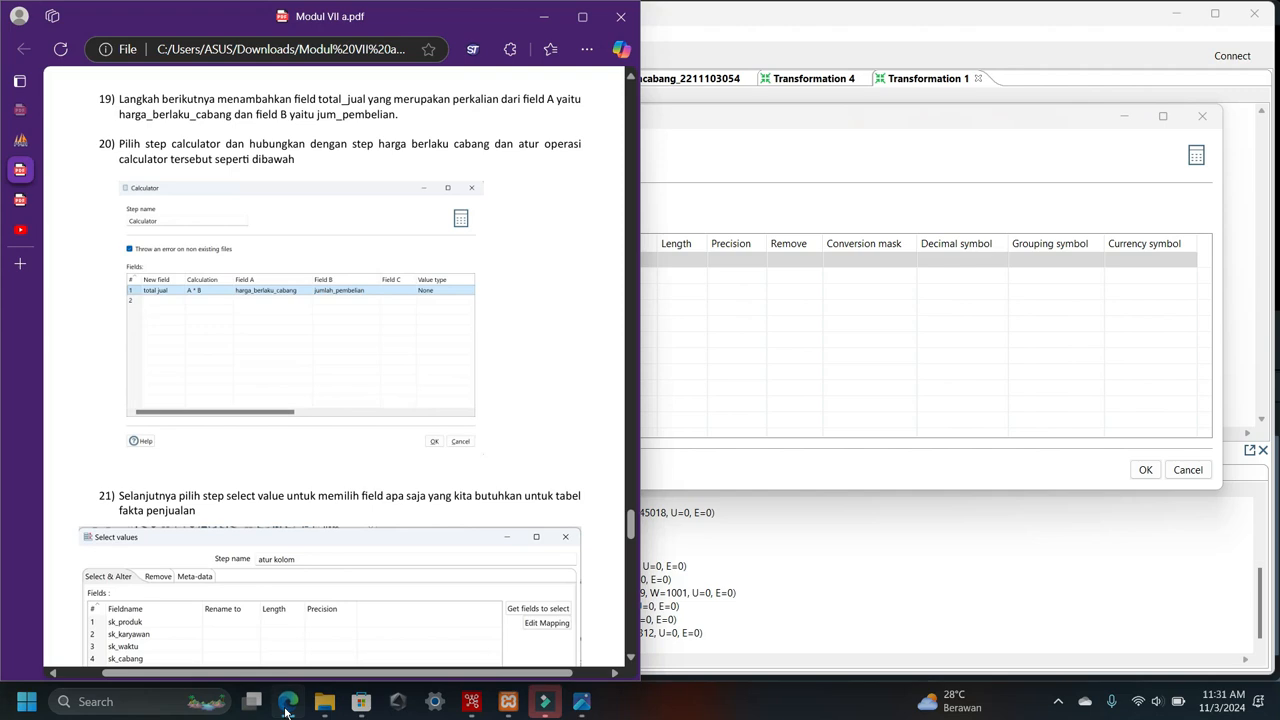
{"action": "left_click", "coordinate": [287, 708]}
{"action": "left_click", "coordinate": [405, 259]}
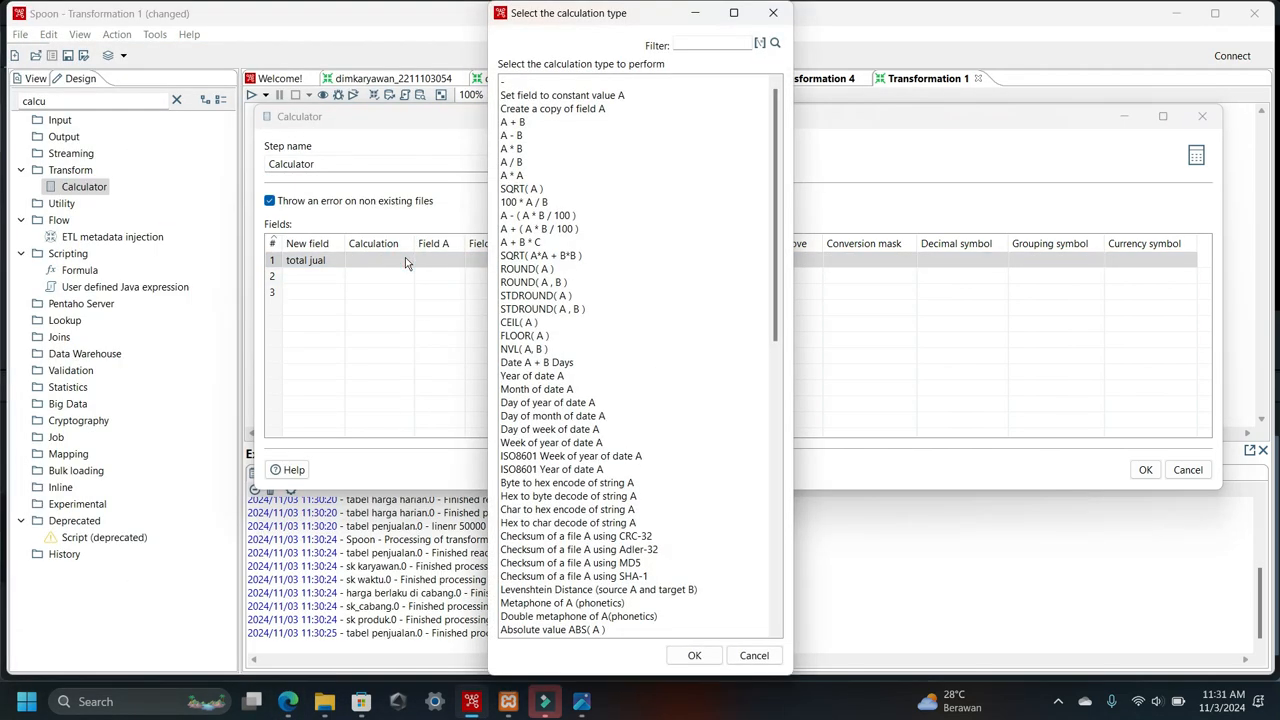
{"action": "left_click", "coordinate": [526, 150]}
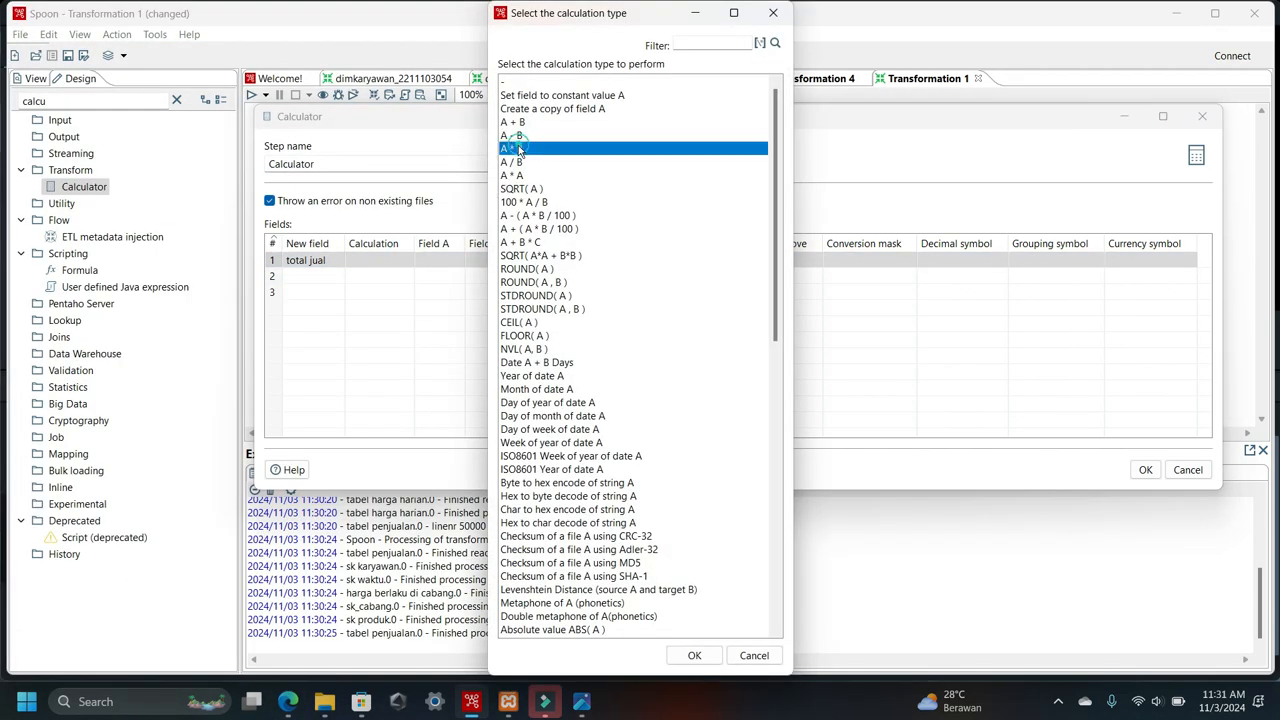
{"action": "left_click", "coordinate": [700, 657]}
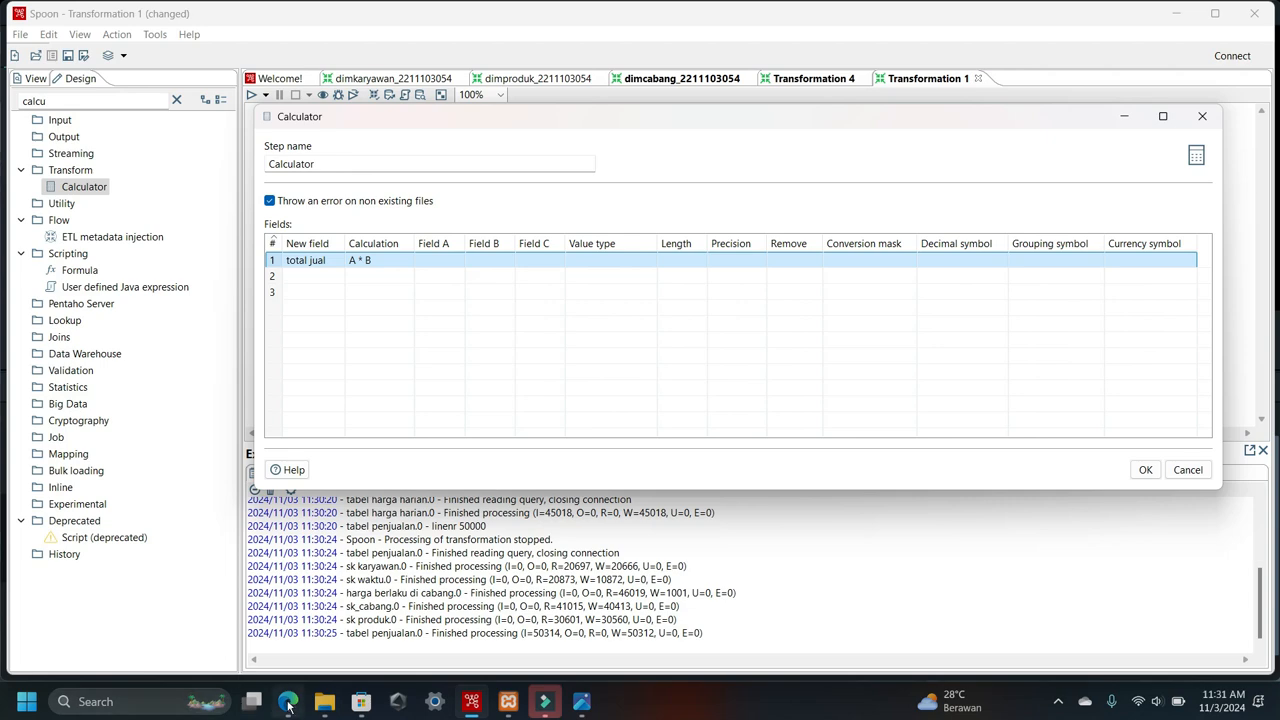
- Set Field A of total jual to harga_berlaku_cabang and Field B to jumlah_pembelian, checking against the PDF
{"action": "left_click", "coordinate": [288, 703]}
{"action": "left_click", "coordinate": [288, 703]}
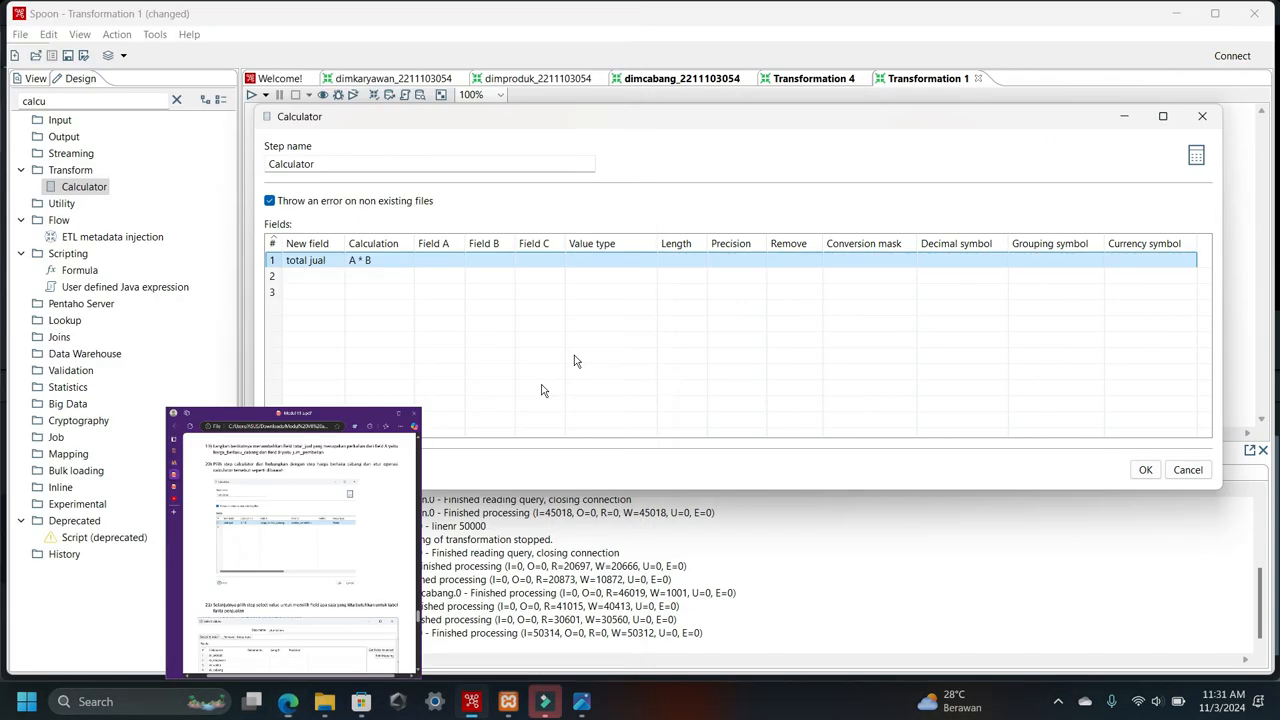
{"action": "left_click", "coordinate": [452, 260]}
{"action": "left_click", "coordinate": [456, 260]}
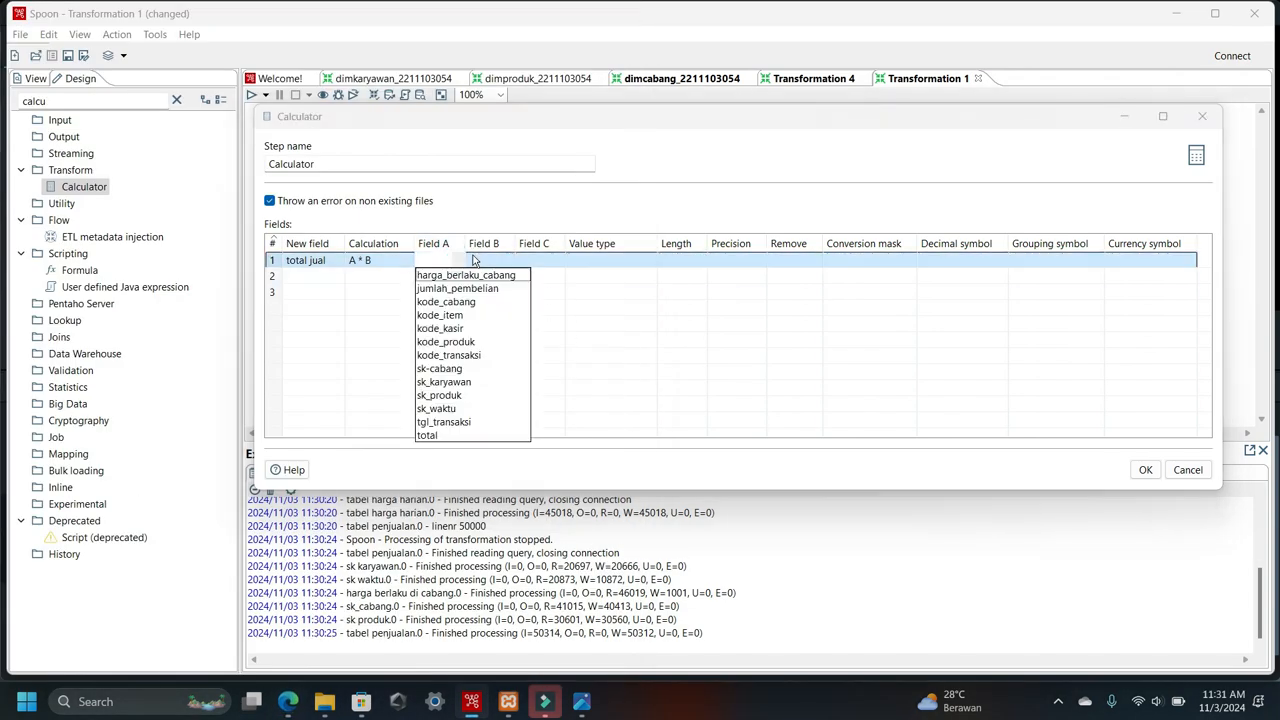
{"action": "left_click", "coordinate": [440, 274]}
{"action": "left_click", "coordinate": [288, 703]}
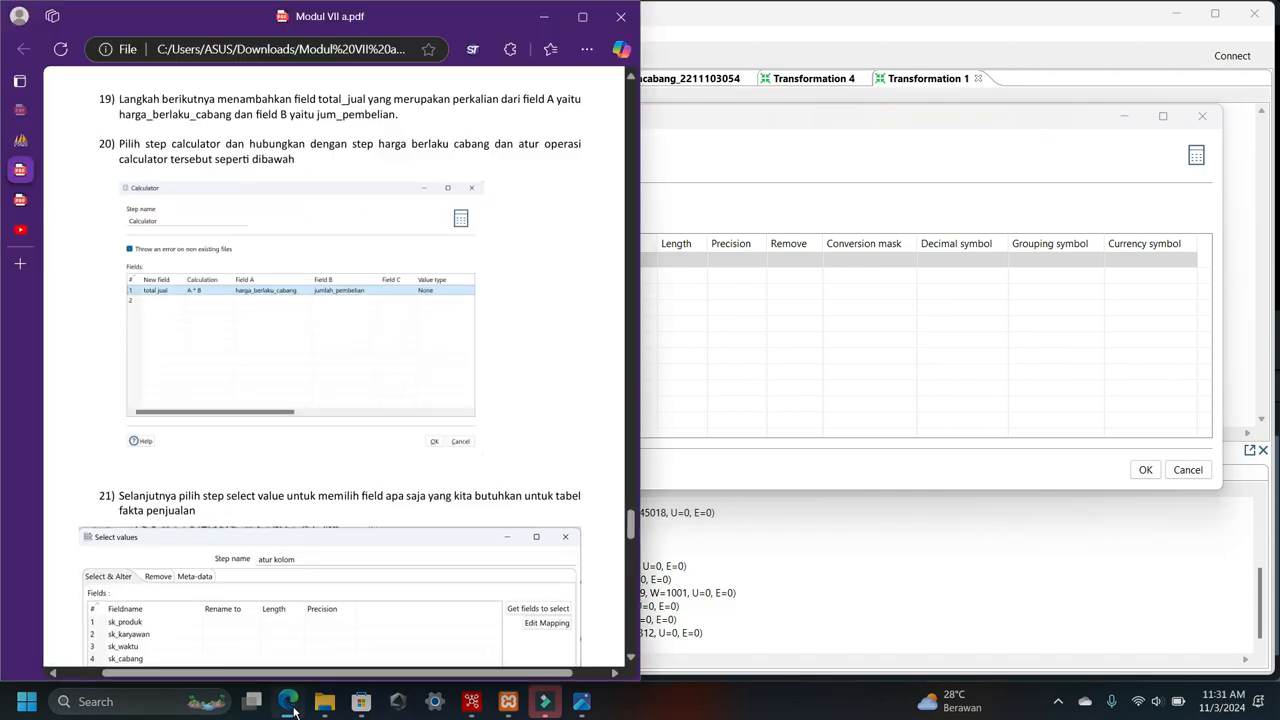
{"action": "left_click", "coordinate": [656, 260]}
{"action": "left_click", "coordinate": [478, 259]}
{"action": "left_click", "coordinate": [508, 261]}
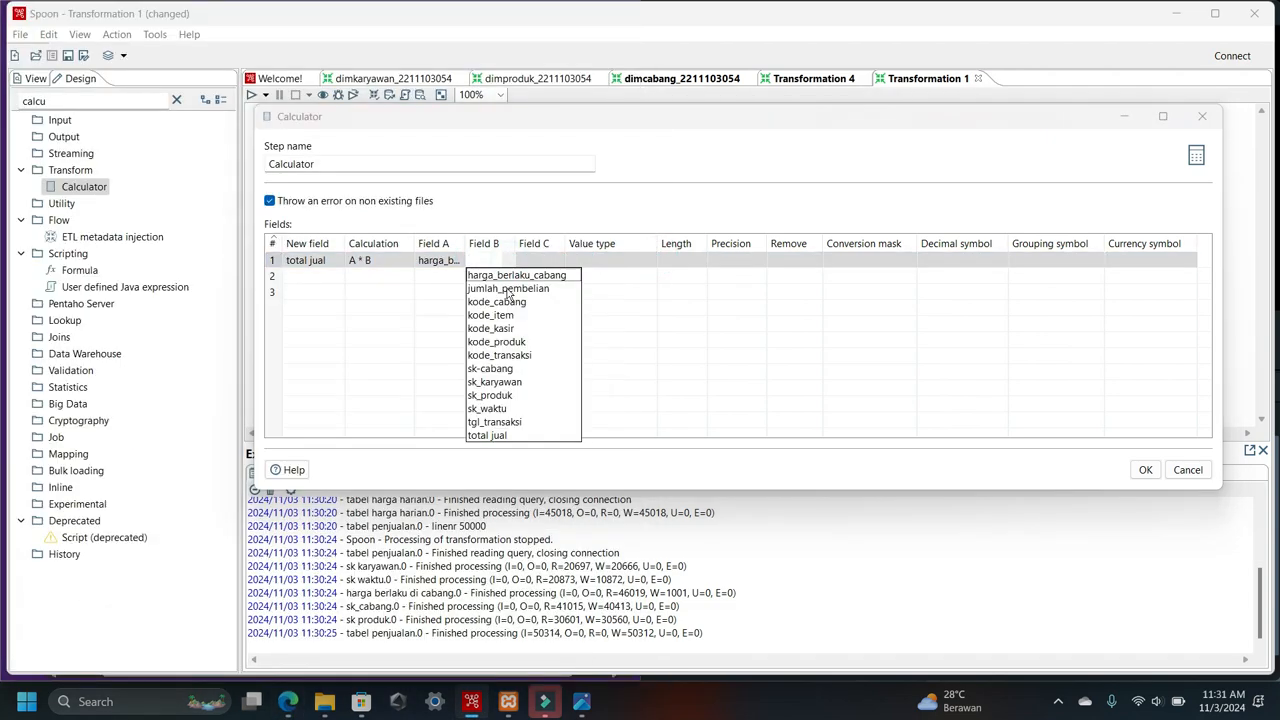
{"action": "left_click", "coordinate": [508, 289]}
- Enter None as the value type of total jual, matching the capitalisation in the PDF instructions
{"action": "left_click", "coordinate": [287, 703]}
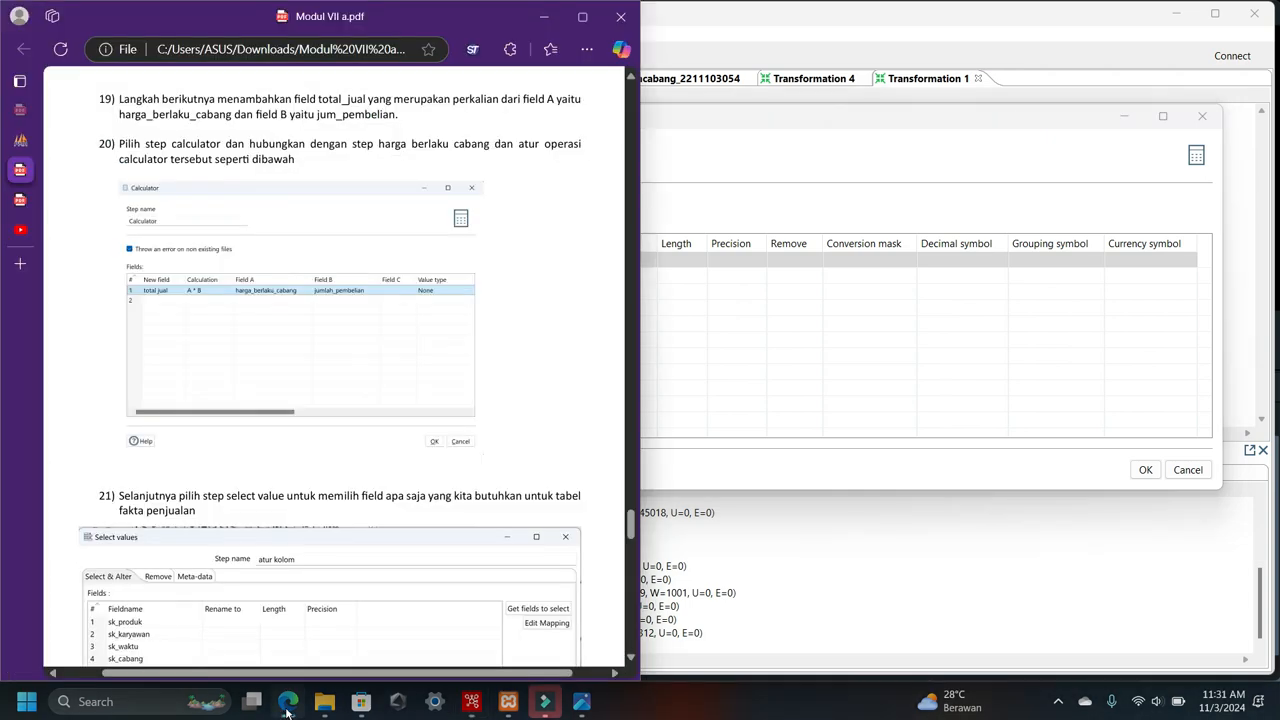
{"action": "left_click", "coordinate": [287, 703]}
{"action": "left_click", "coordinate": [645, 260]}
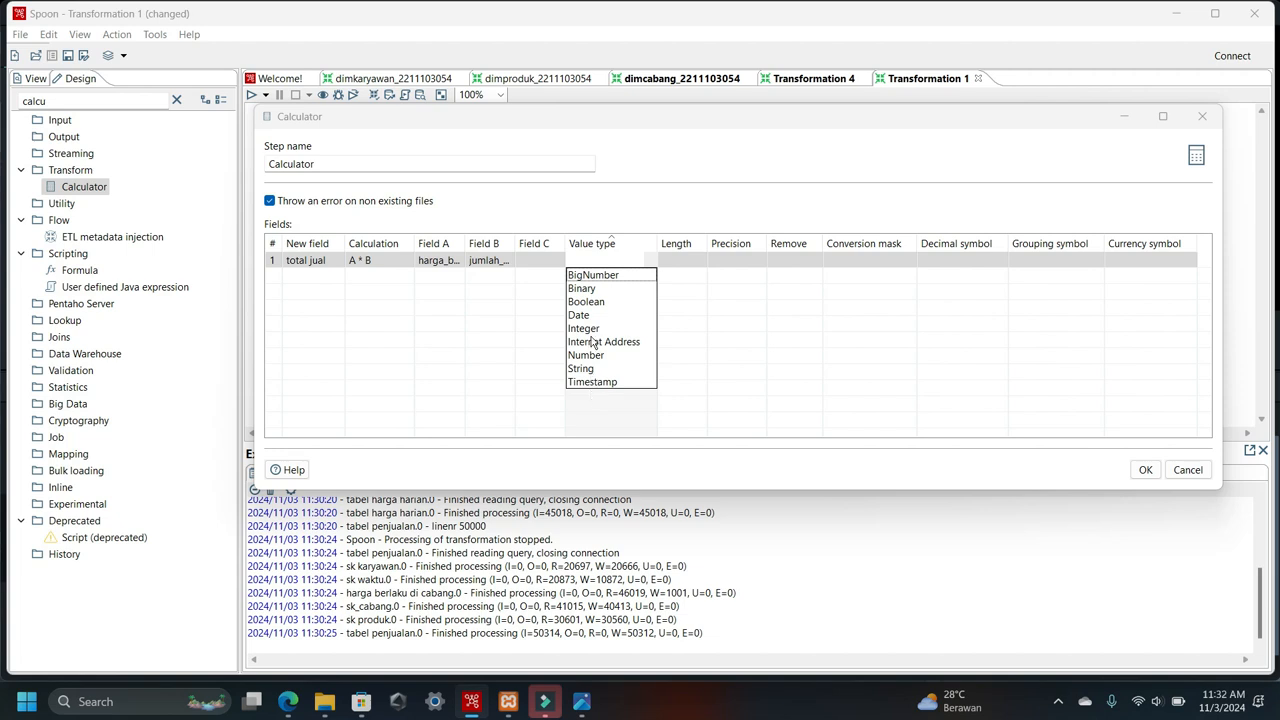
{"action": "left_click", "coordinate": [609, 260]}
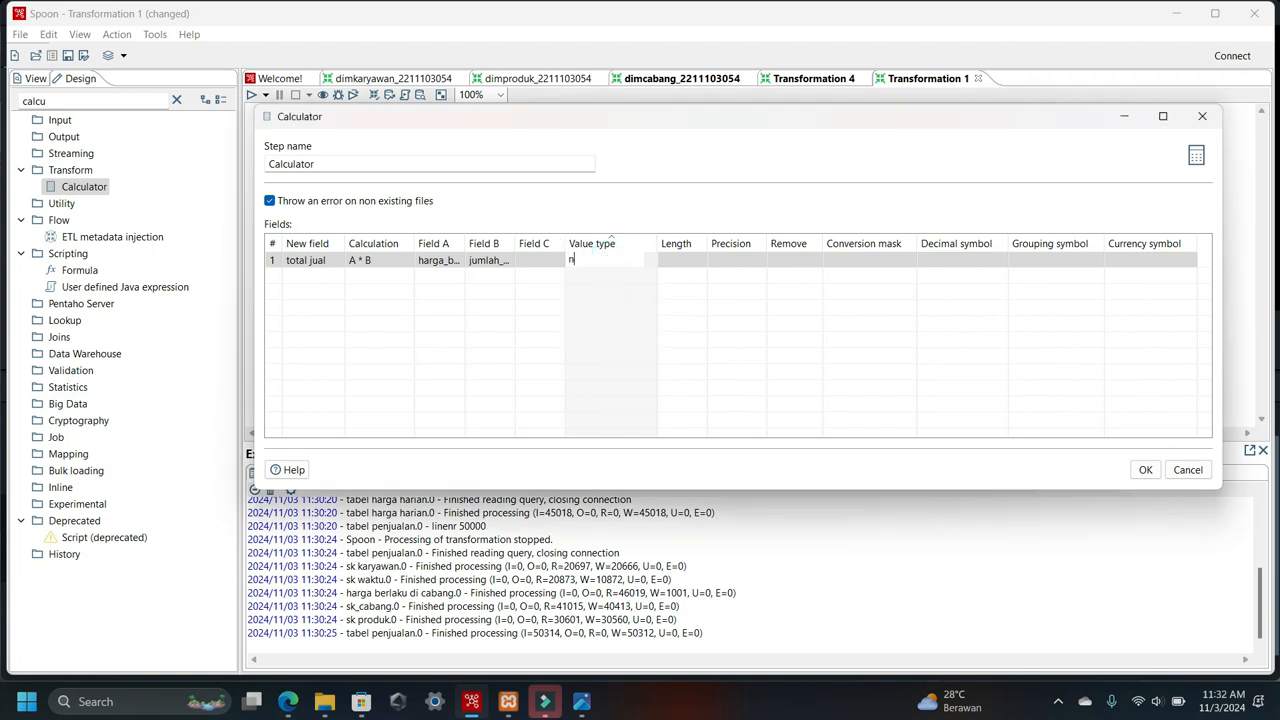
{"action": "type", "text": "none"}
{"action": "left_click", "coordinate": [288, 702]}
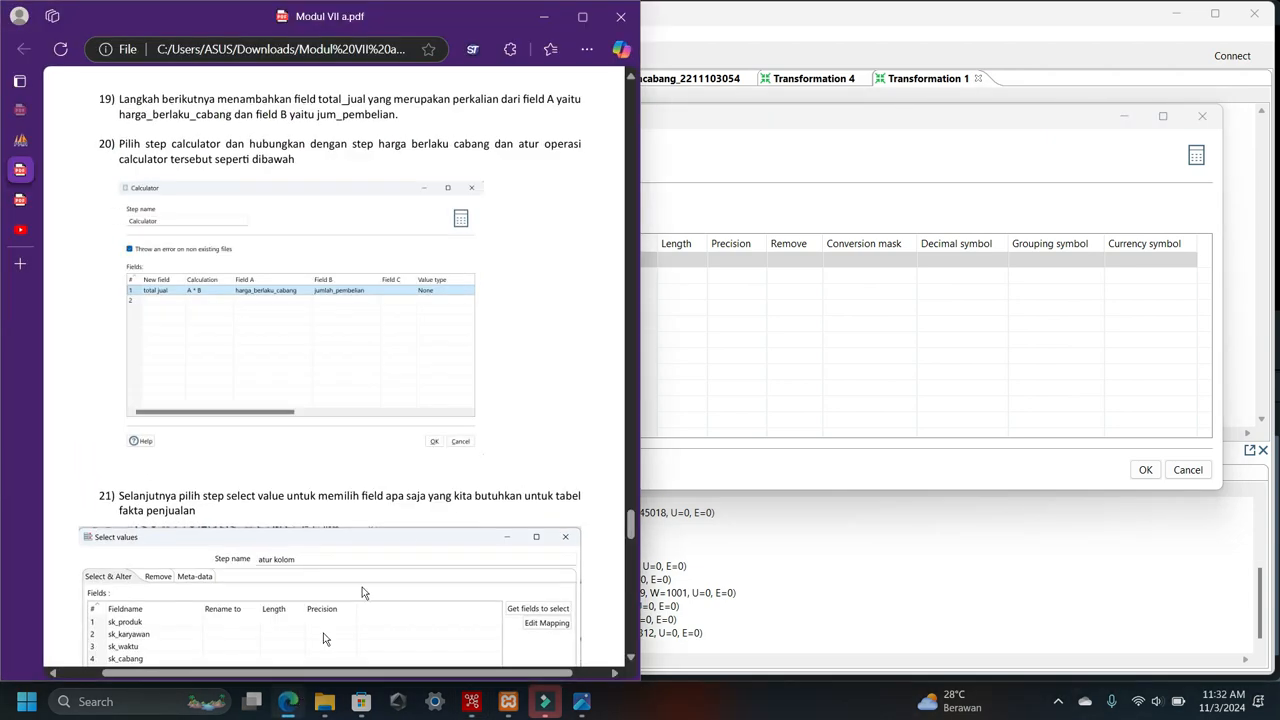
{"action": "left_click", "coordinate": [652, 259]}
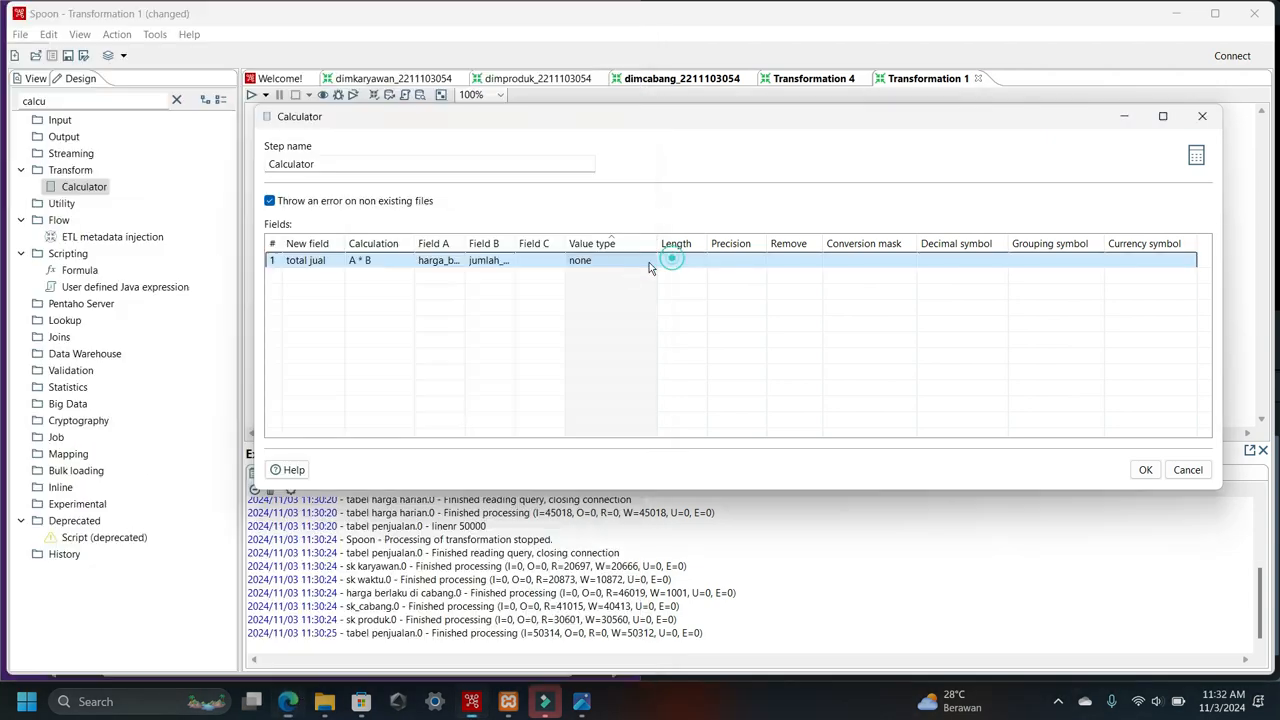
{"action": "left_click", "coordinate": [595, 260]}
{"action": "left_click", "coordinate": [577, 259]}
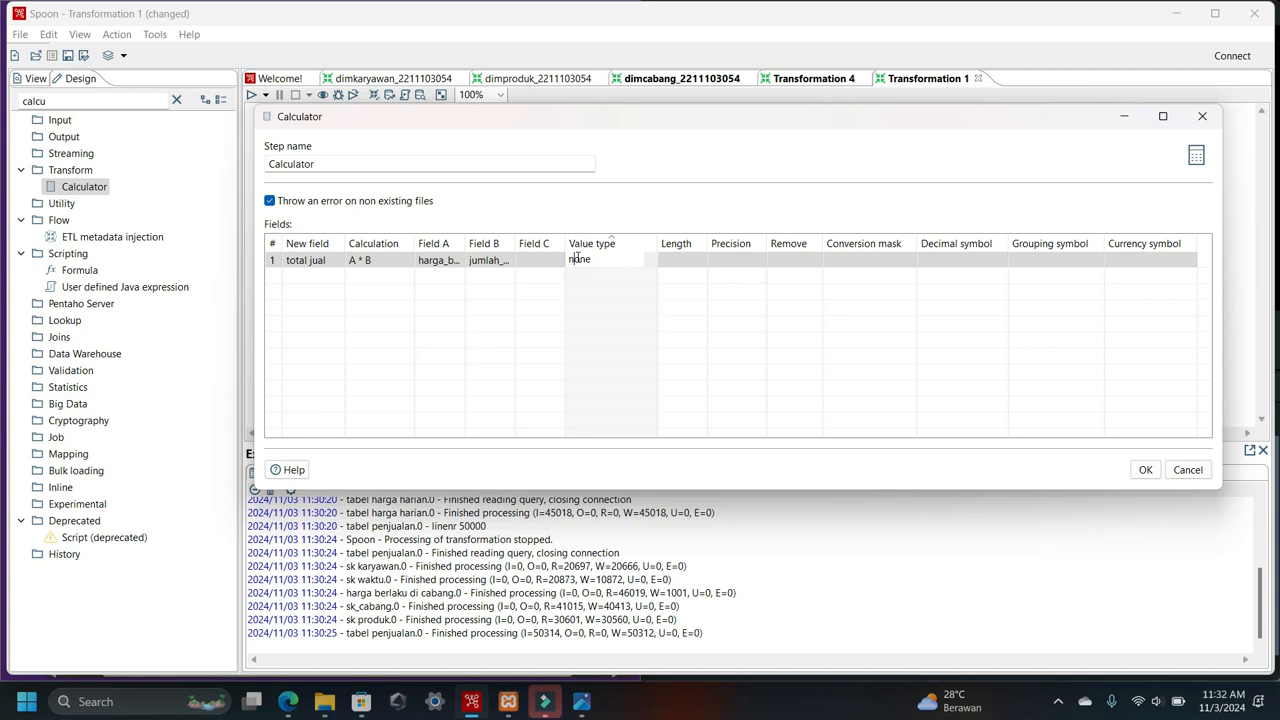
{"action": "type", "text": "N"}
{"action": "left_click", "coordinate": [290, 700]}
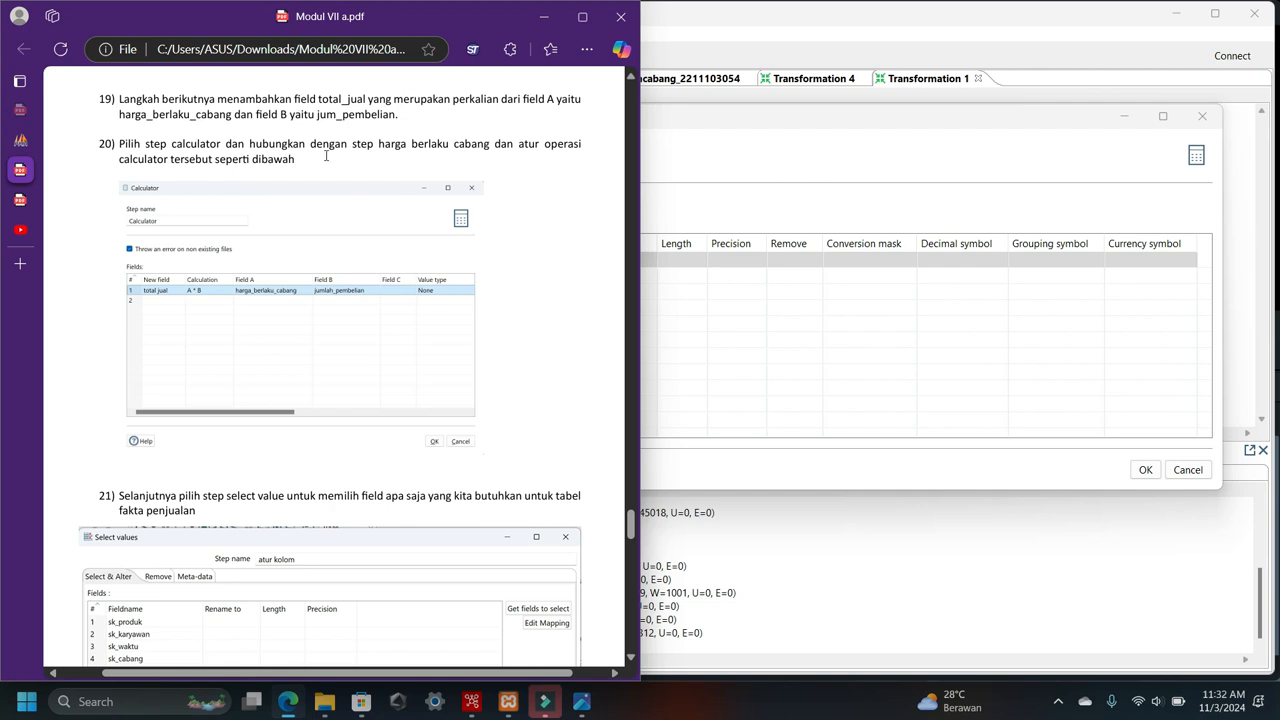
- Review PDF instructions 19 to 21 on the total_jual multiplication, the Calculator settings and the Select values fields
{"action": "left_click_drag", "start_coordinate": [133, 119], "coordinate": [215, 116]}
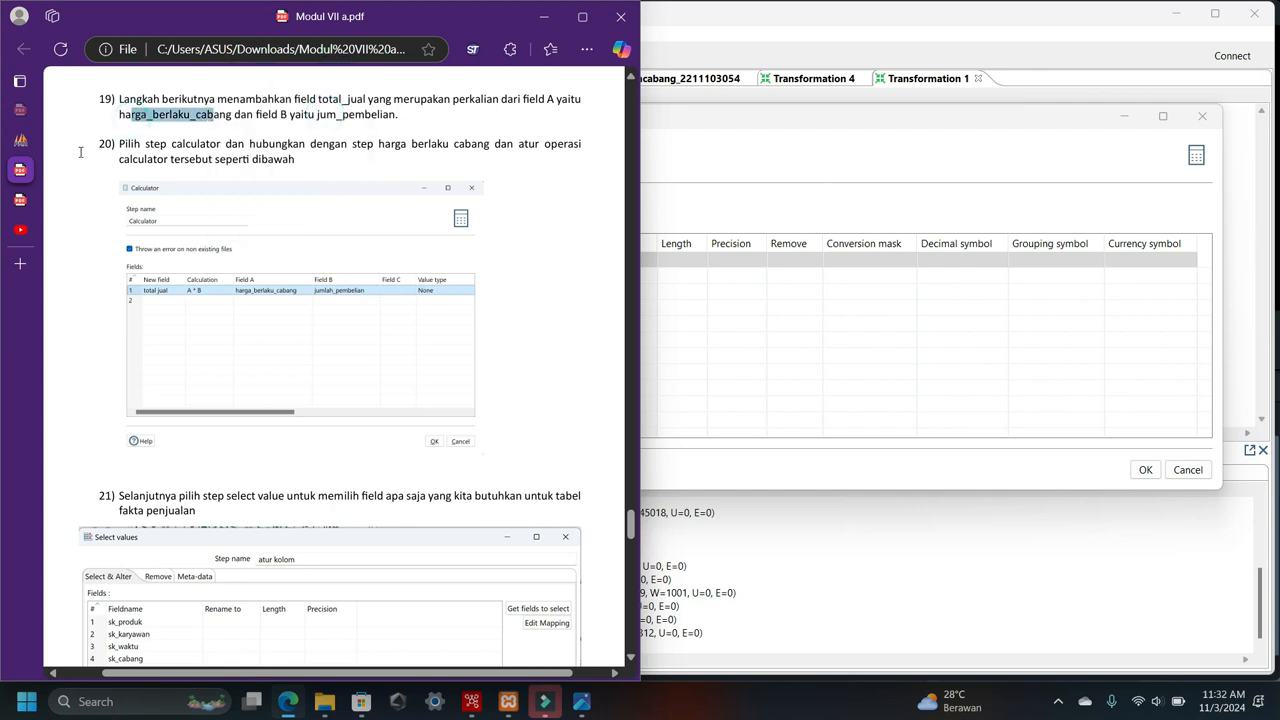
{"action": "left_click_drag", "start_coordinate": [286, 114], "coordinate": [315, 115]}
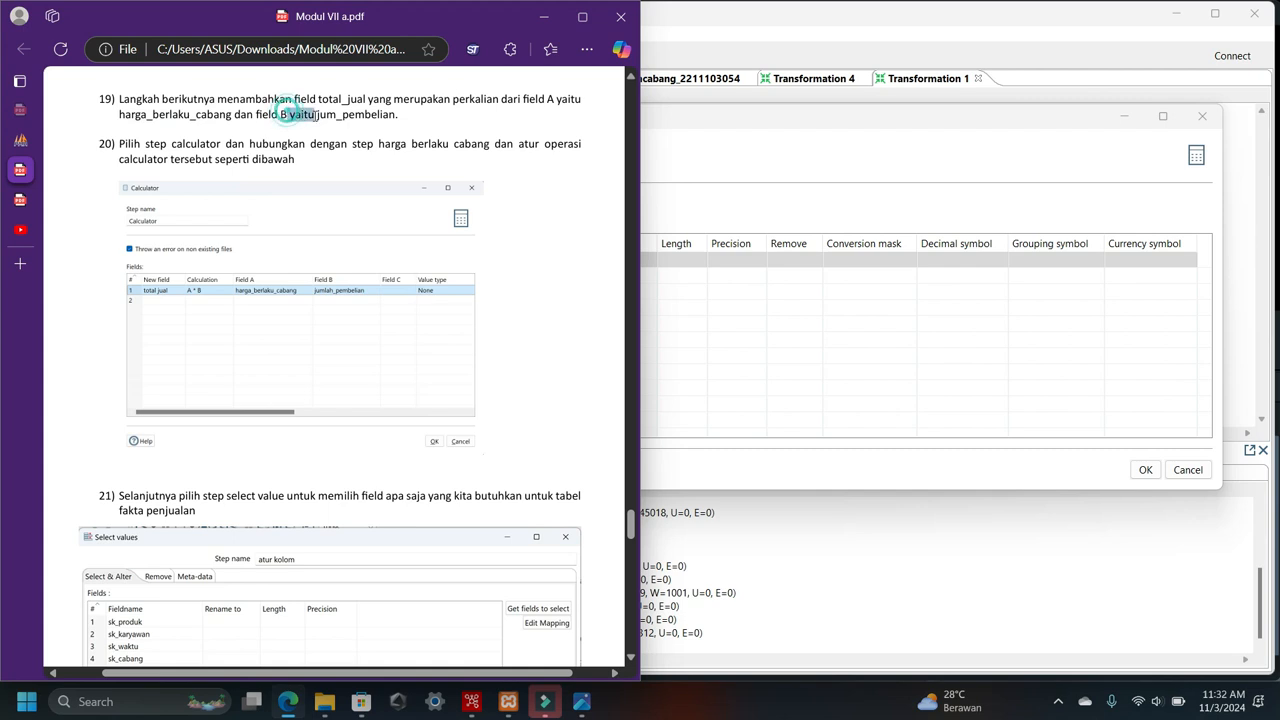
{"action": "left_click", "coordinate": [506, 116]}
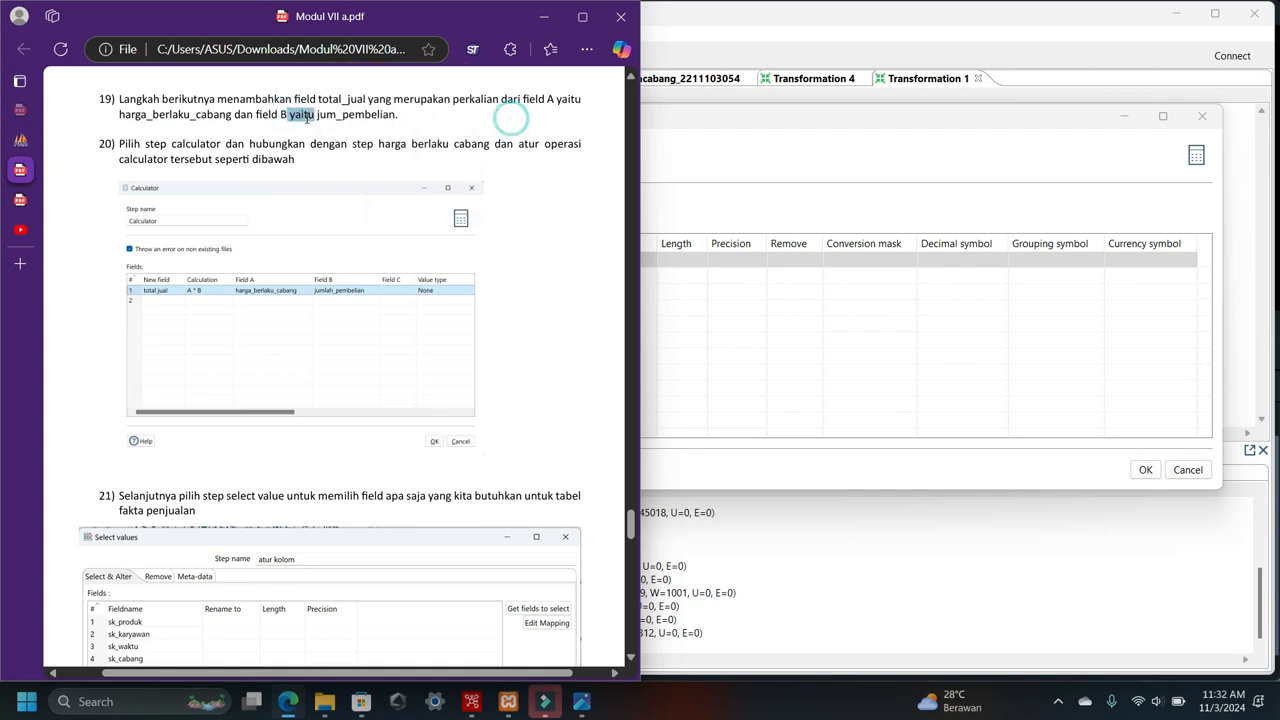
{"action": "mouse_move", "coordinate": [292, 114]}
{"action": "left_mouse_down"}
{"action": "mouse_move", "coordinate": [385, 115]}
{"action": "mouse_move", "coordinate": [308, 115]}
{"action": "left_mouse_up"}
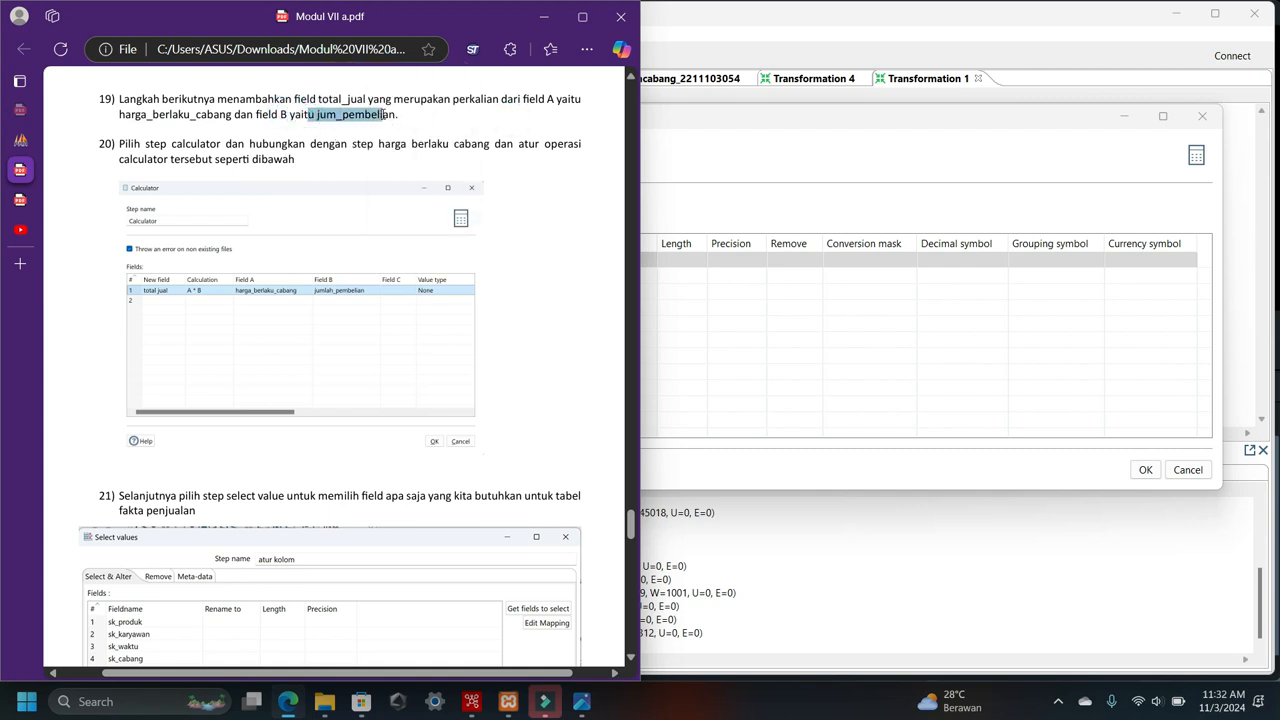
{"action": "left_click_drag", "start_coordinate": [399, 115], "coordinate": [399, 115]}
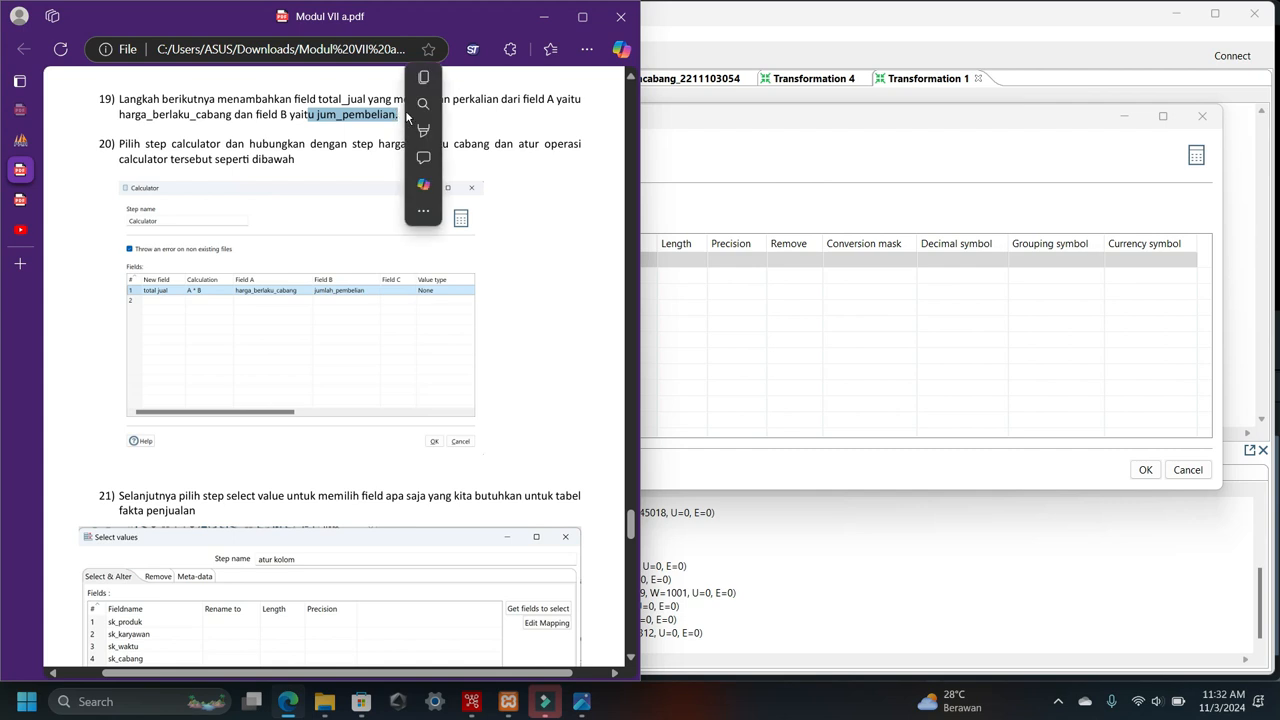
{"action": "left_click", "coordinate": [483, 294]}
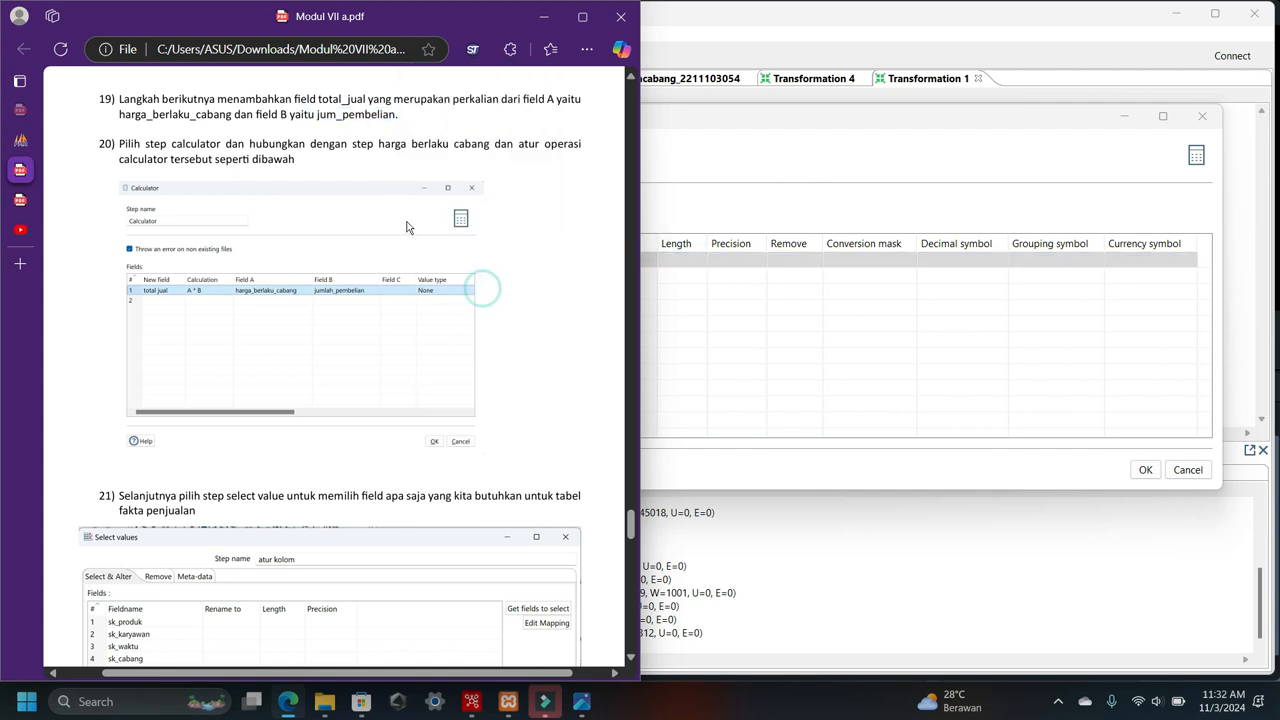
{"action": "scroll", "coordinate": [330, 370], "scroll_direction": "down", "scroll_amount": 3}
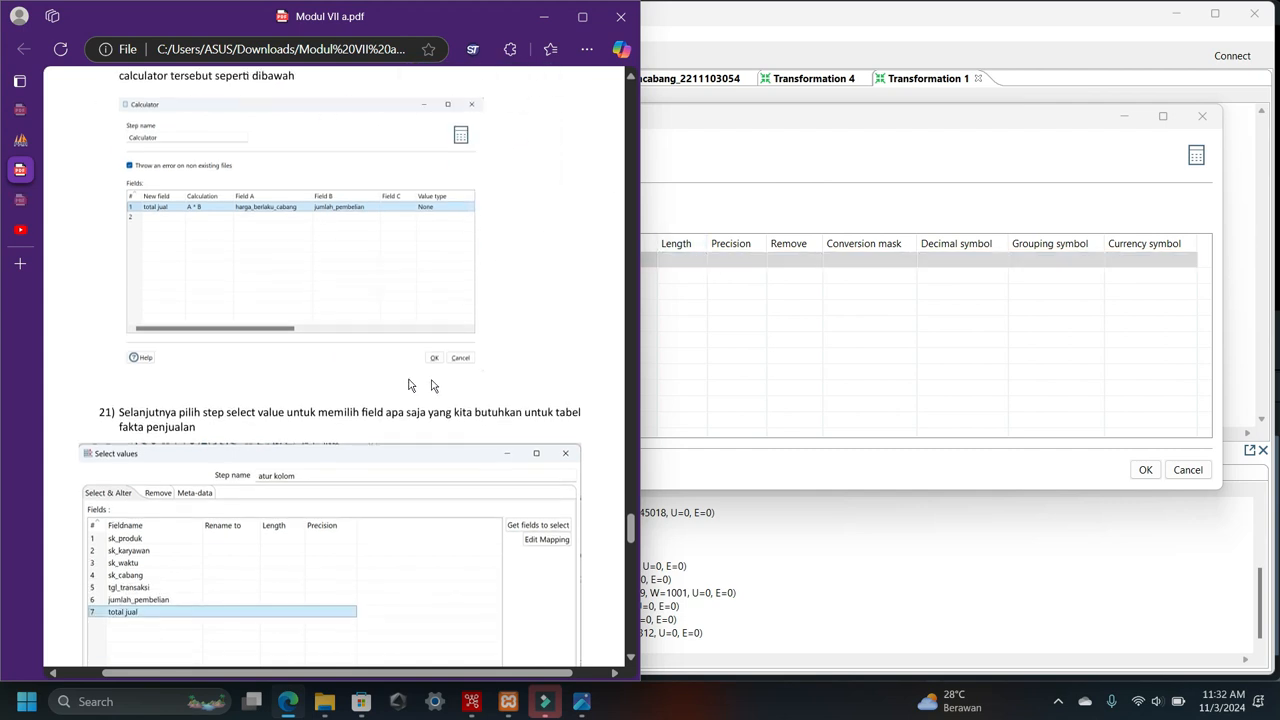
{"action": "scroll", "coordinate": [470, 405], "scroll_direction": "down", "scroll_amount": 1}
{"action": "scroll", "coordinate": [474, 410], "scroll_direction": "down", "scroll_amount": 2}
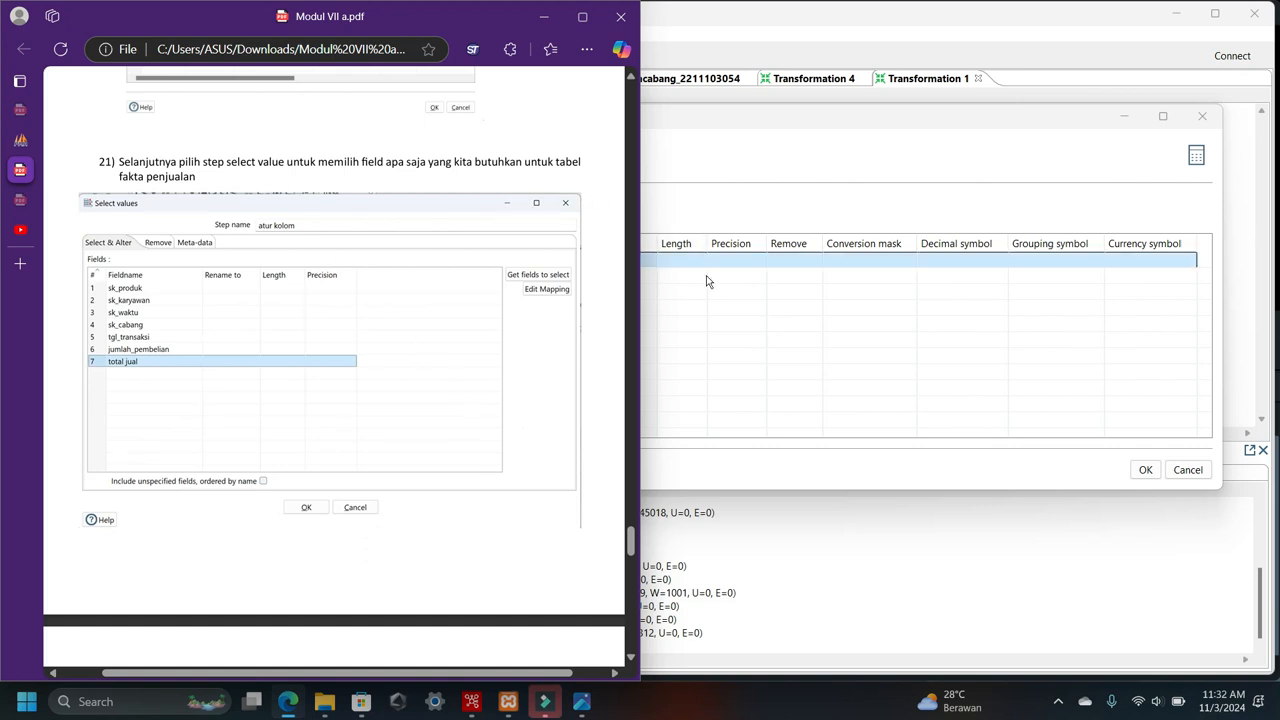
- Widen the Calculator's field columns to check the total jual entries, and accept the step's settings
{"action": "left_click", "coordinate": [649, 264]}
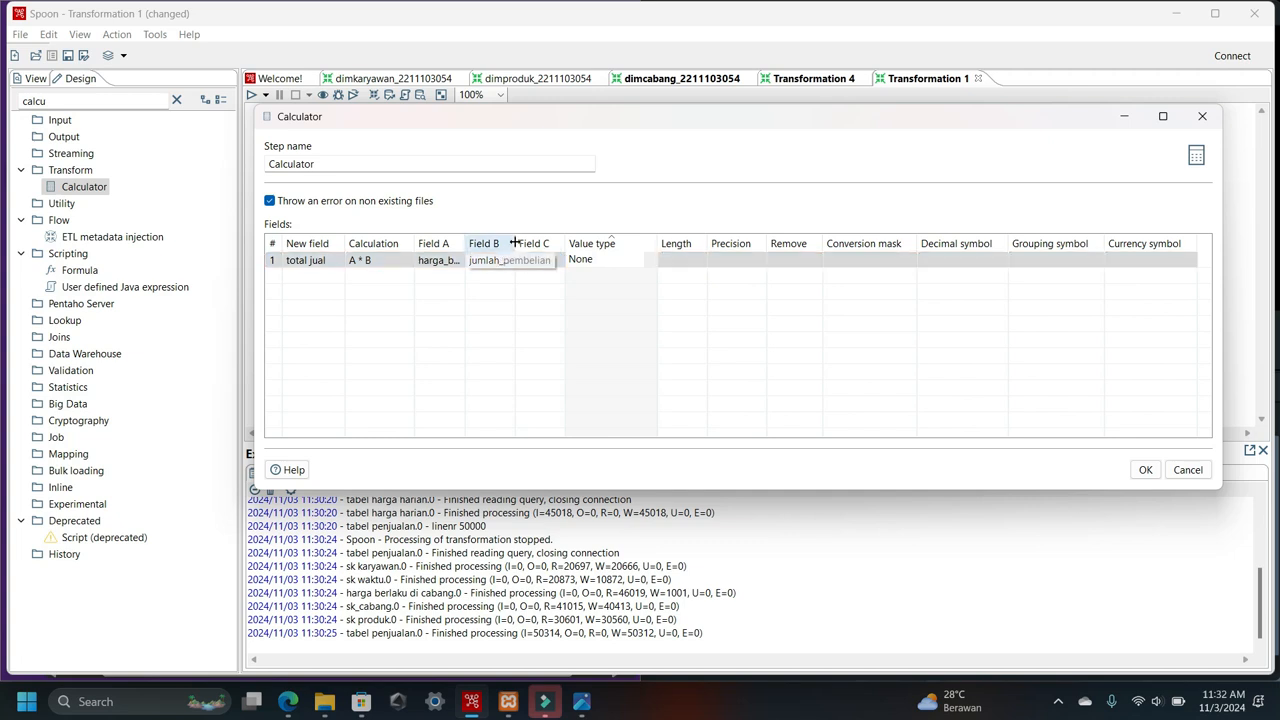
{"action": "mouse_move", "coordinate": [517, 244]}
{"action": "left_mouse_down"}
{"action": "mouse_move", "coordinate": [534, 244]}
{"action": "mouse_move", "coordinate": [510, 243]}
{"action": "left_mouse_up"}
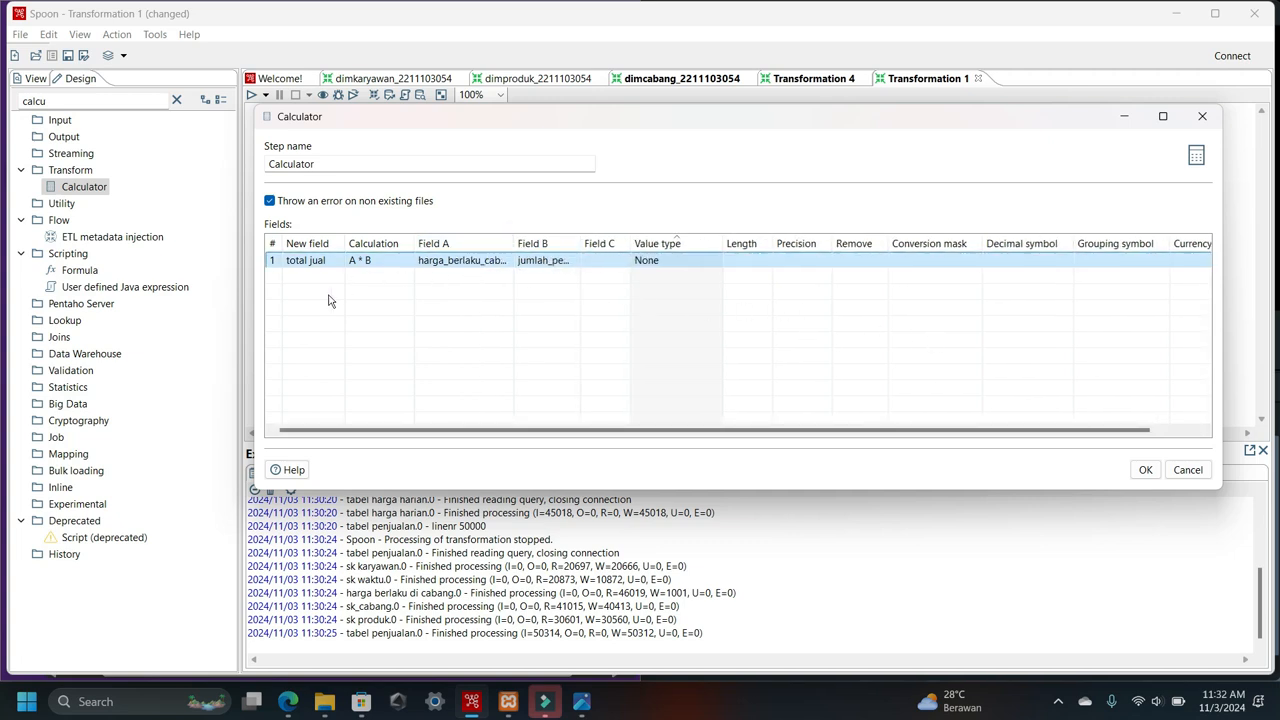
{"action": "left_click", "coordinate": [1146, 470]}
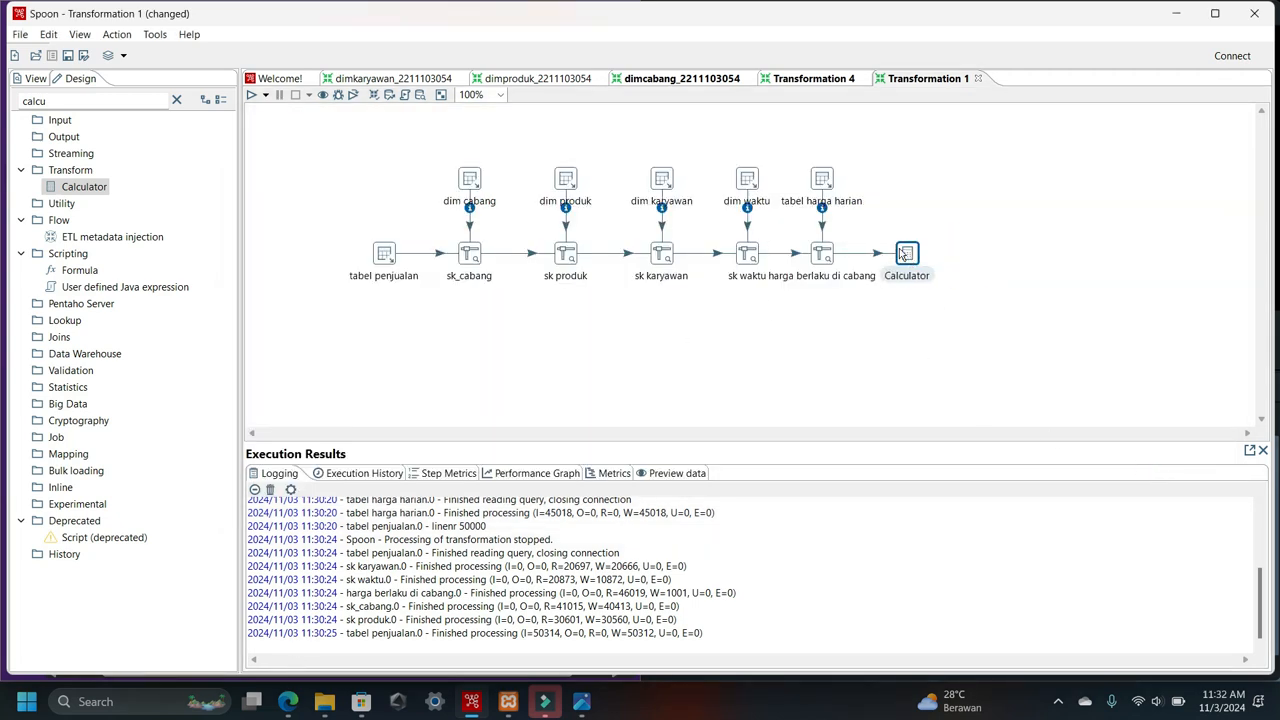
- Find the Select values step by searching for valu and add it to the flow after Calculator
{"action": "double_click", "coordinate": [24, 100]}
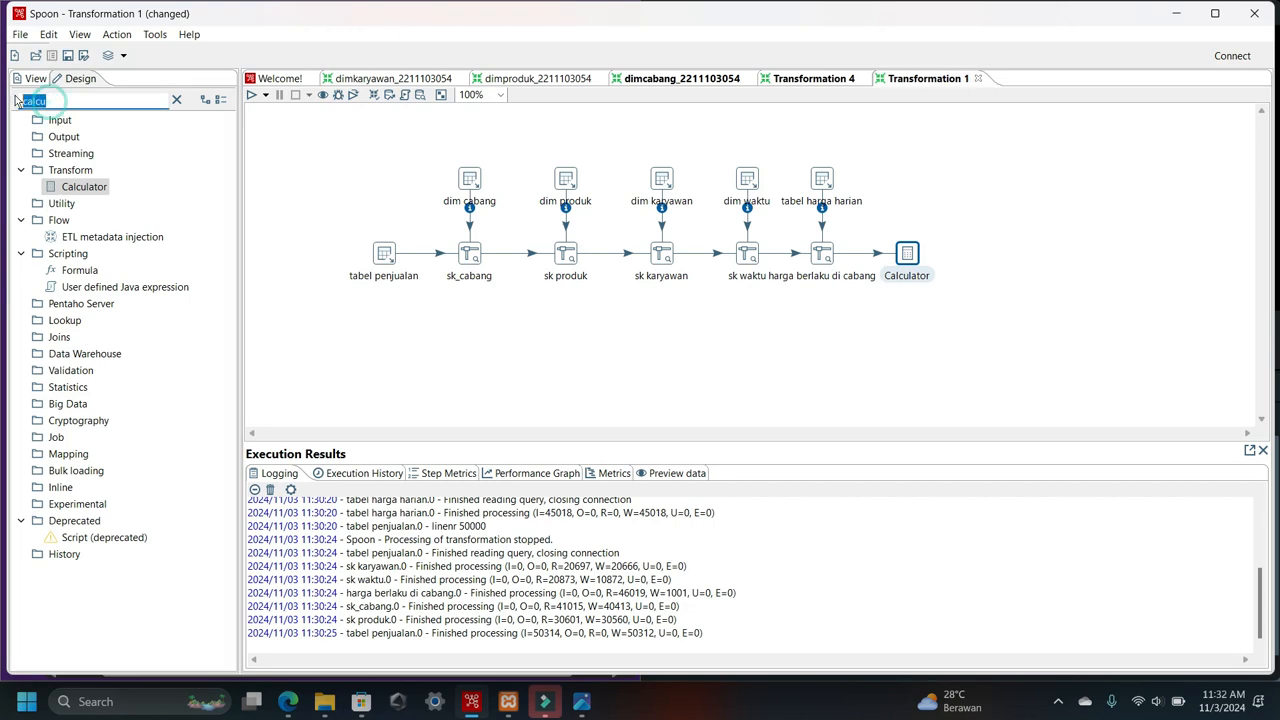
{"action": "type", "text": "valu"}
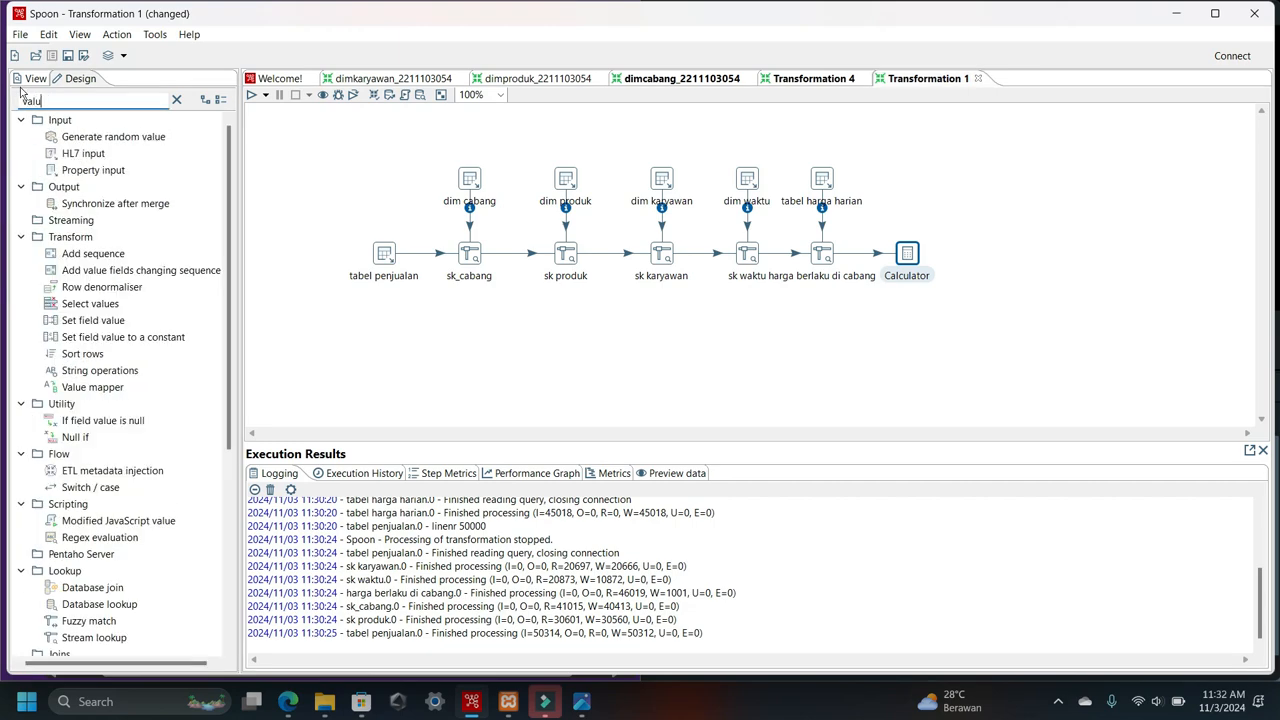
{"action": "scroll", "coordinate": [178, 418], "scroll_direction": "down", "scroll_amount": 6}
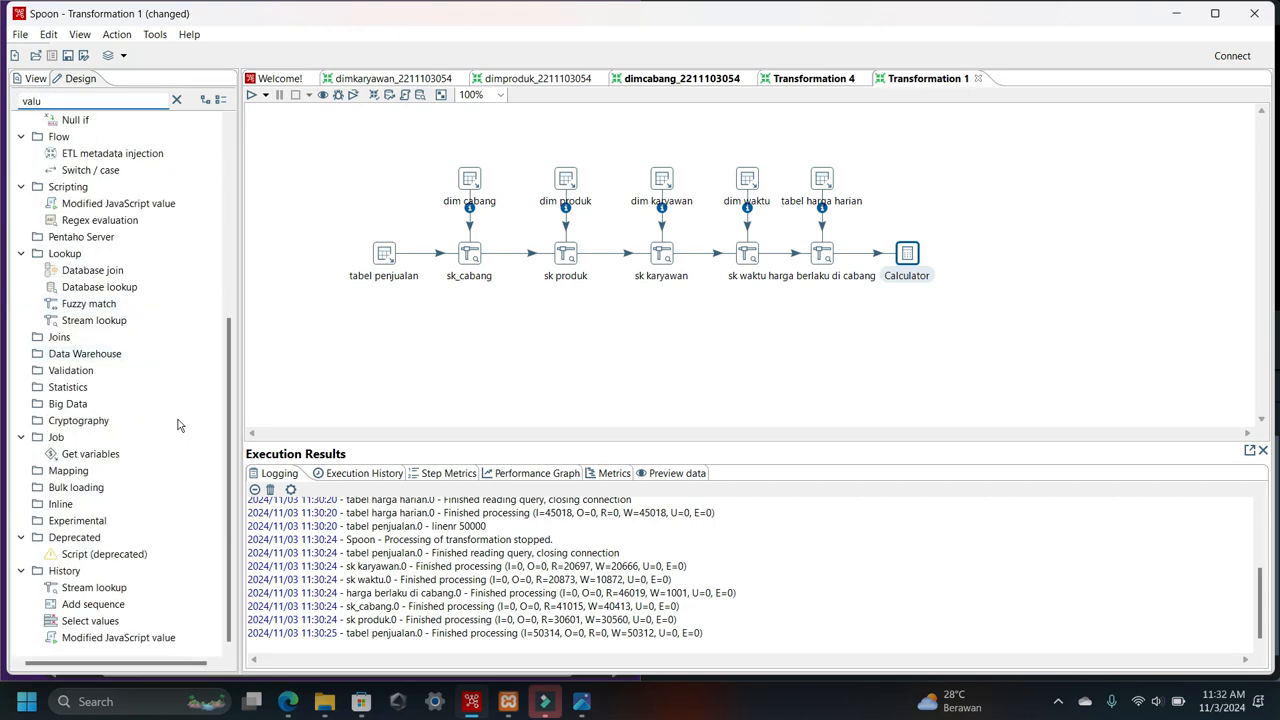
{"action": "left_click_drag", "start_coordinate": [110, 621], "coordinate": [981, 268]}
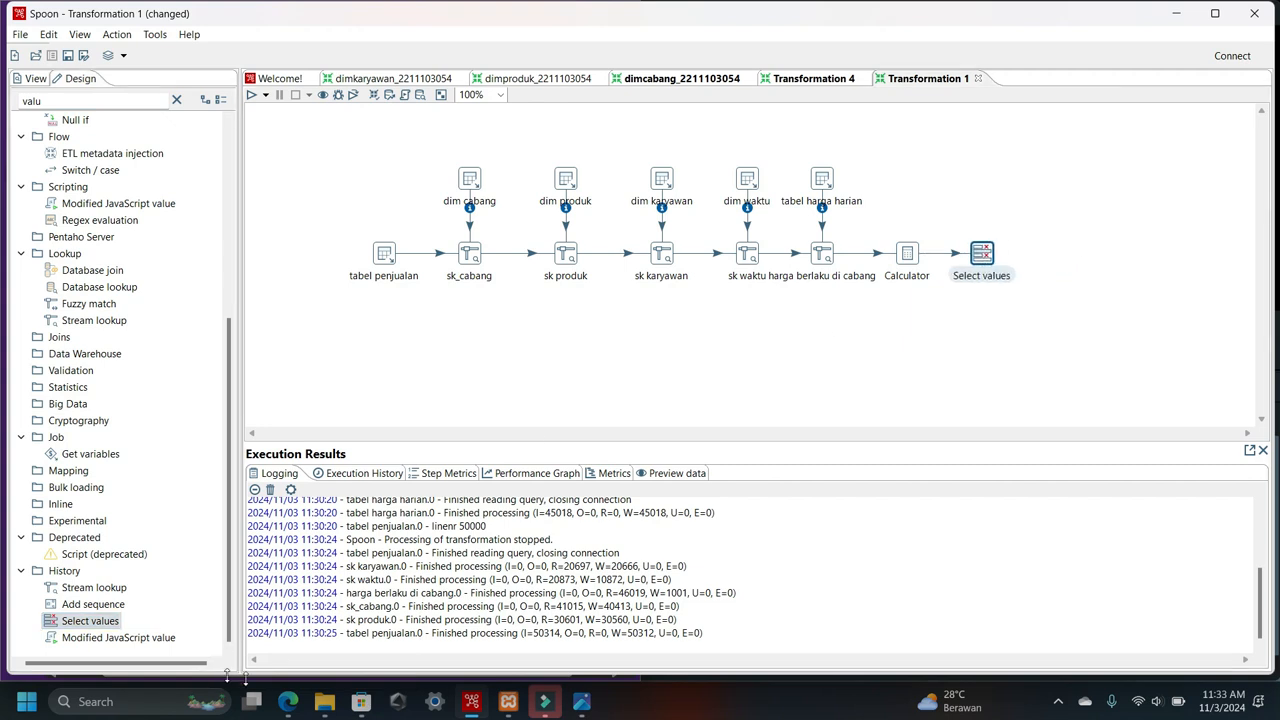
- Rename the Select values step as atur kolom, following PDF instruction 21
{"action": "left_click", "coordinate": [287, 701]}
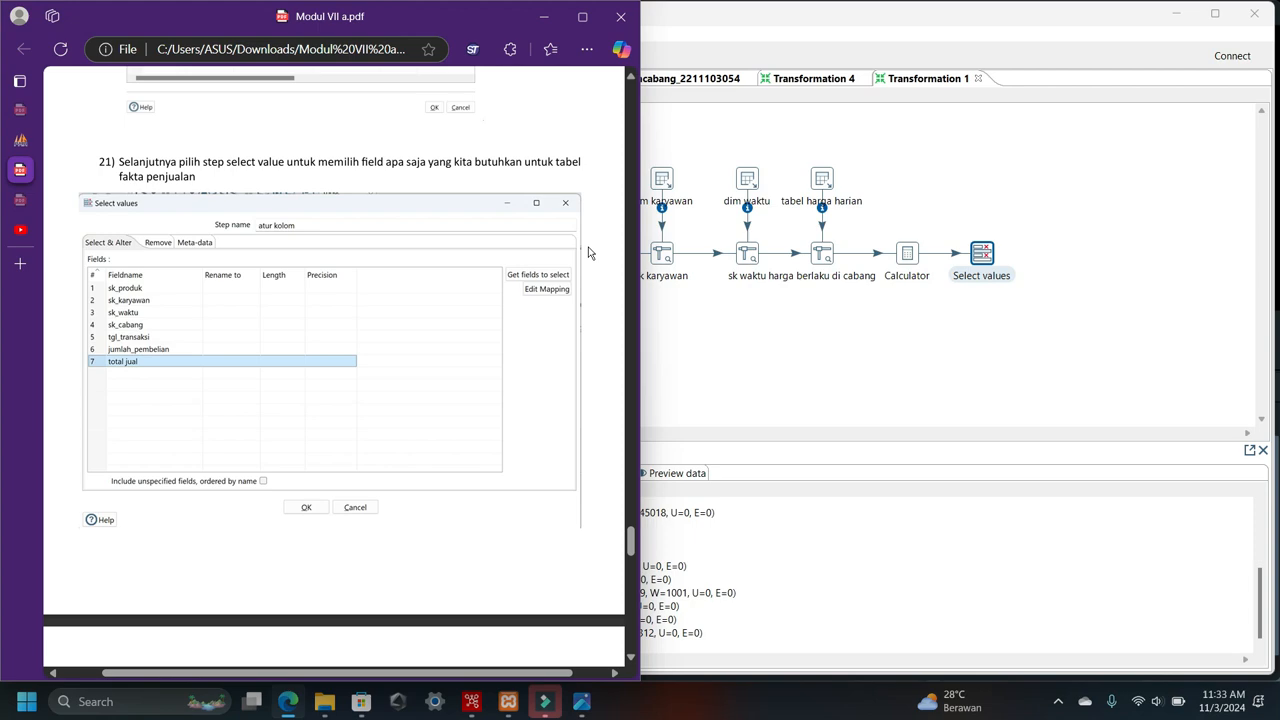
{"action": "double_click", "coordinate": [984, 256]}
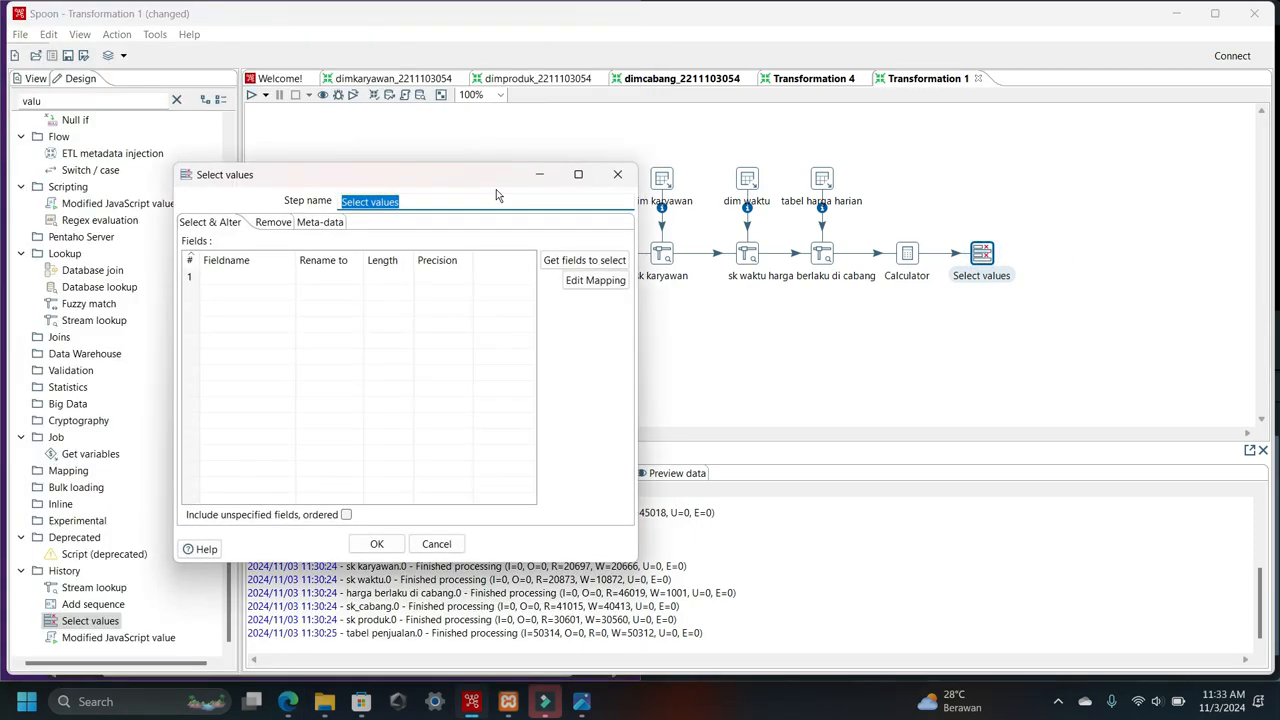
{"action": "type", "text": "atur kolom"}
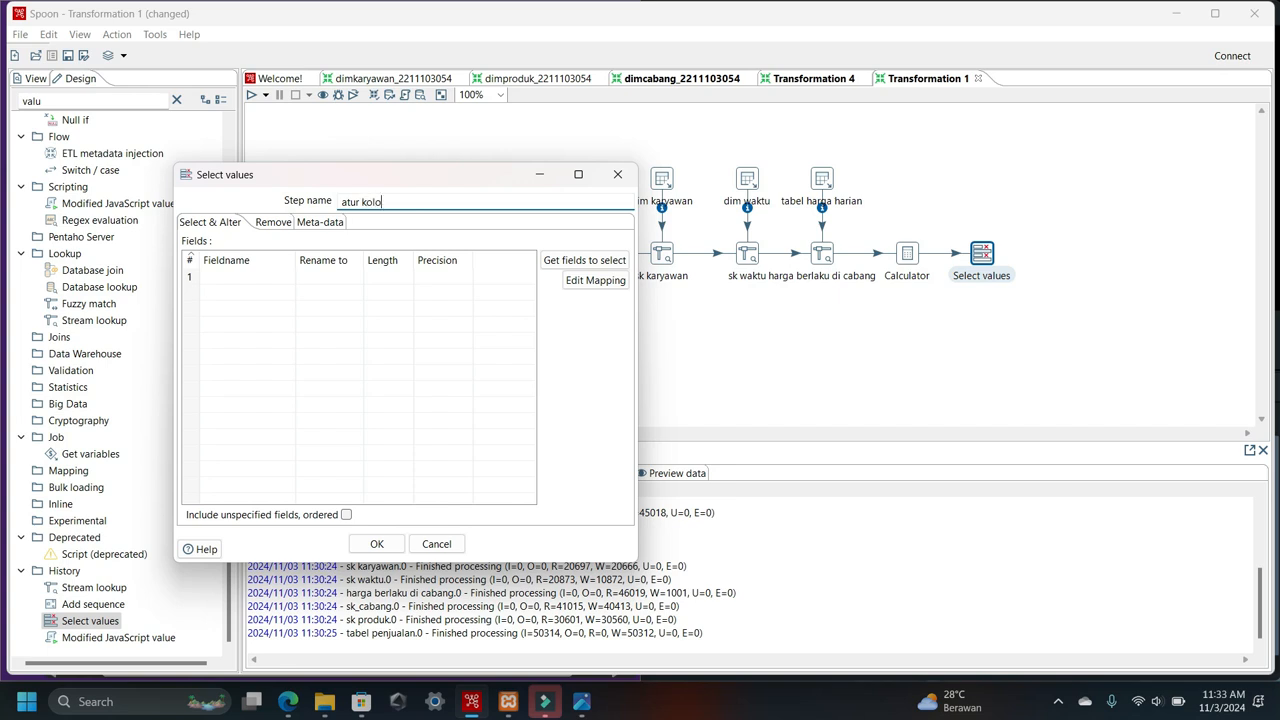
- Load all incoming fields into the atur kolom selection list and place its dialog beside the PDF for comparison
{"action": "left_click", "coordinate": [297, 702]}
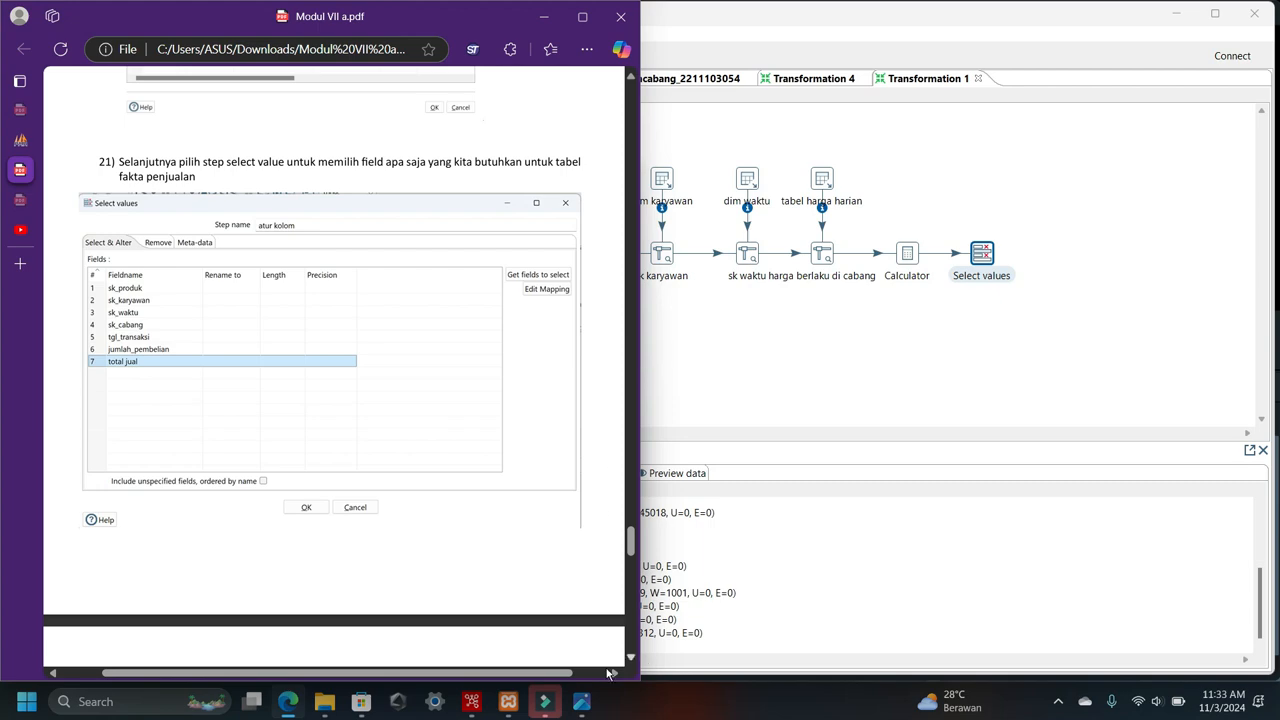
{"action": "double_click", "coordinate": [990, 256]}
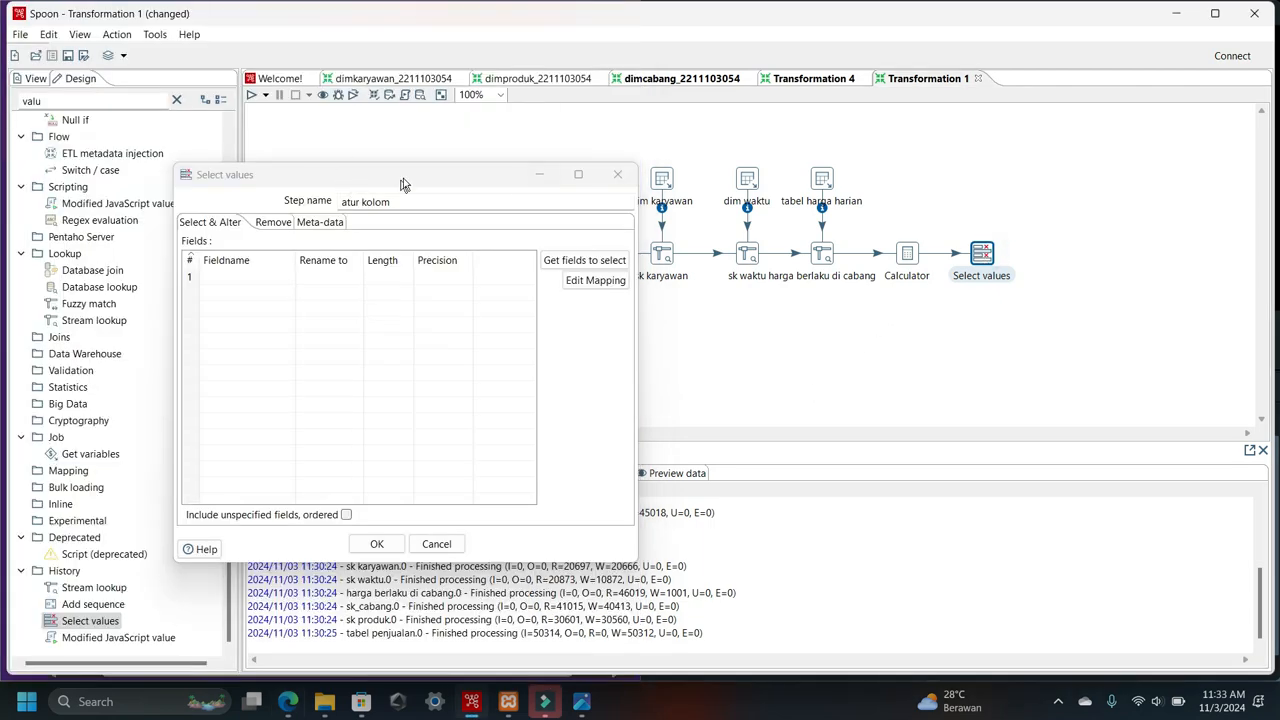
{"action": "left_click_drag", "start_coordinate": [403, 184], "coordinate": [788, 151]}
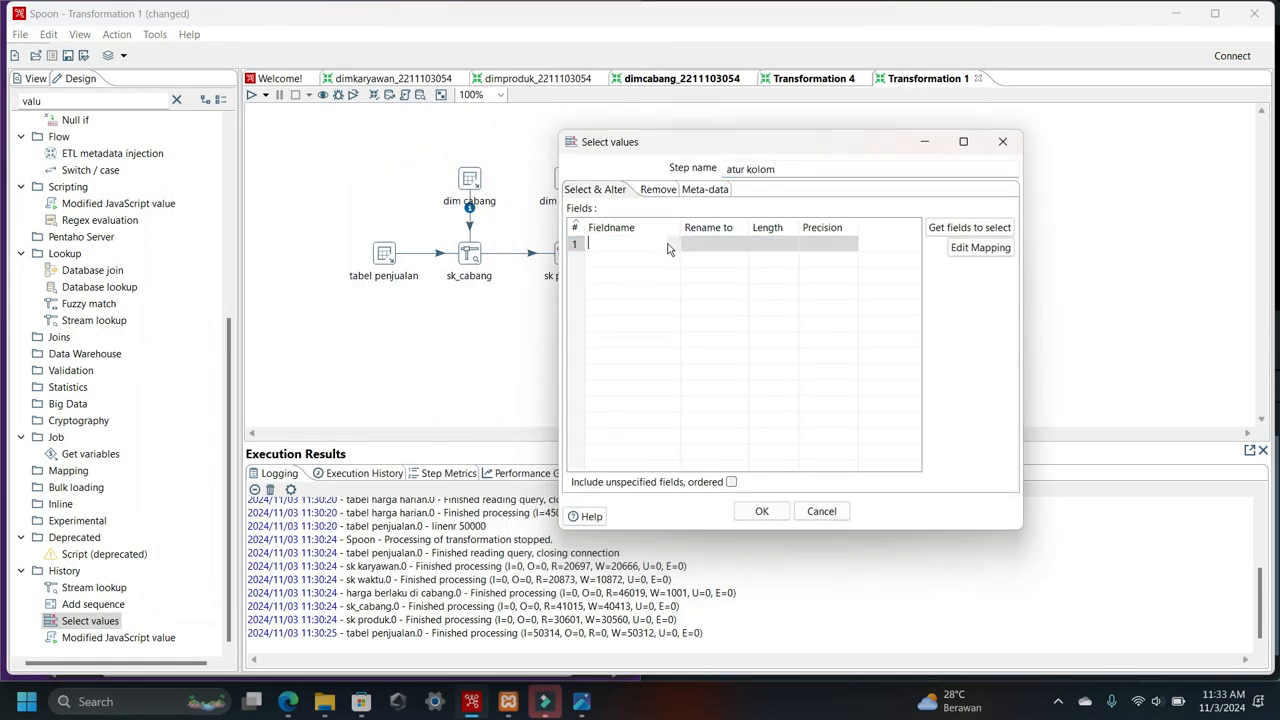
{"action": "left_click", "coordinate": [940, 229]}
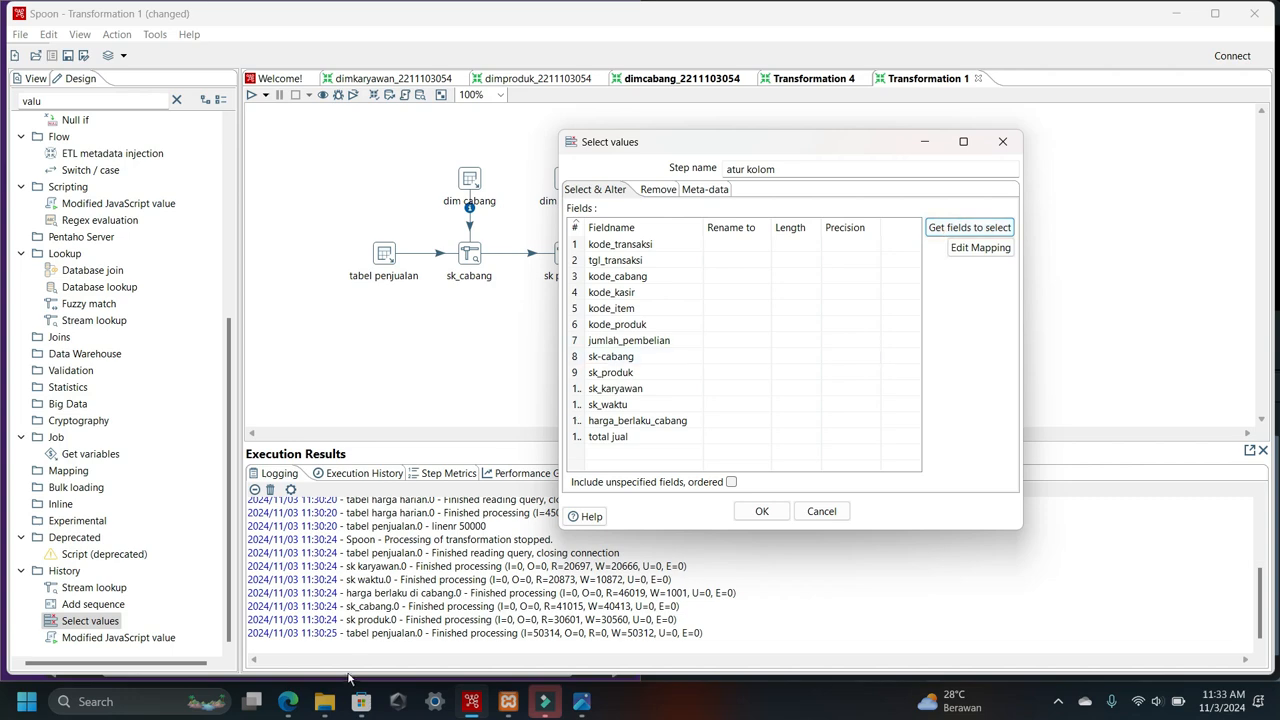
{"action": "left_click", "coordinate": [295, 708]}
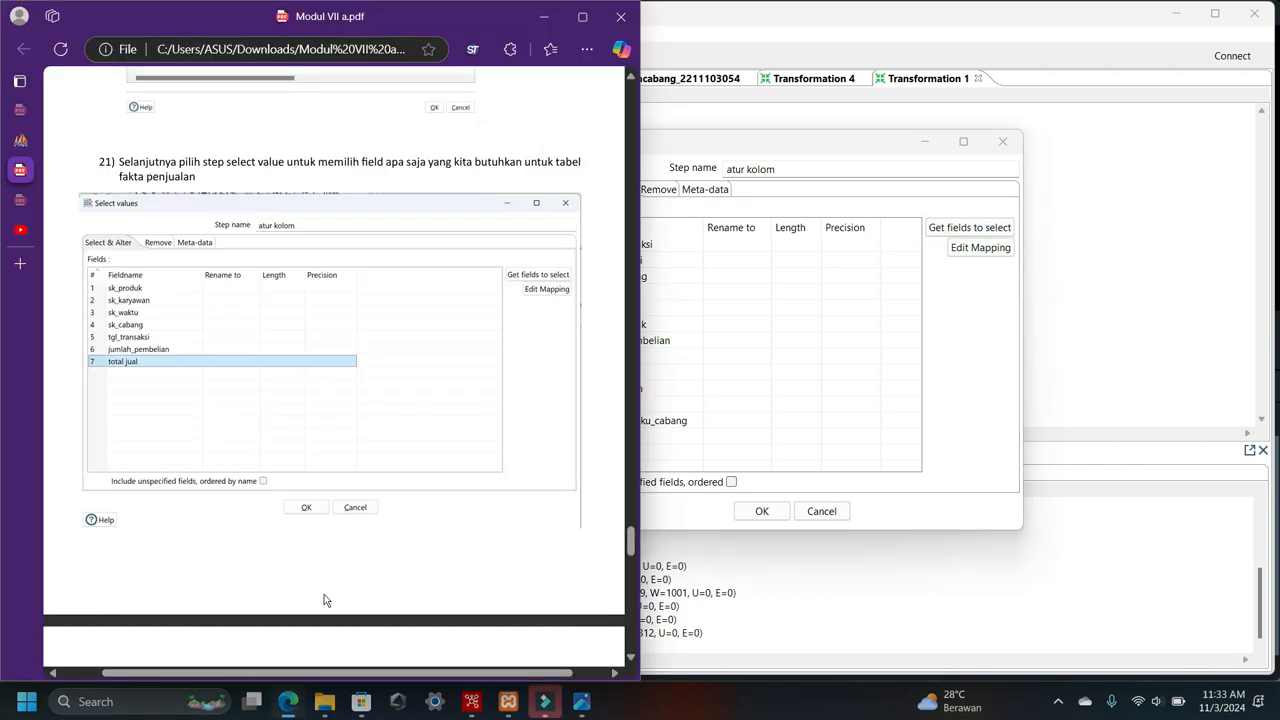
{"action": "left_click_drag", "start_coordinate": [766, 146], "coordinate": [931, 143]}
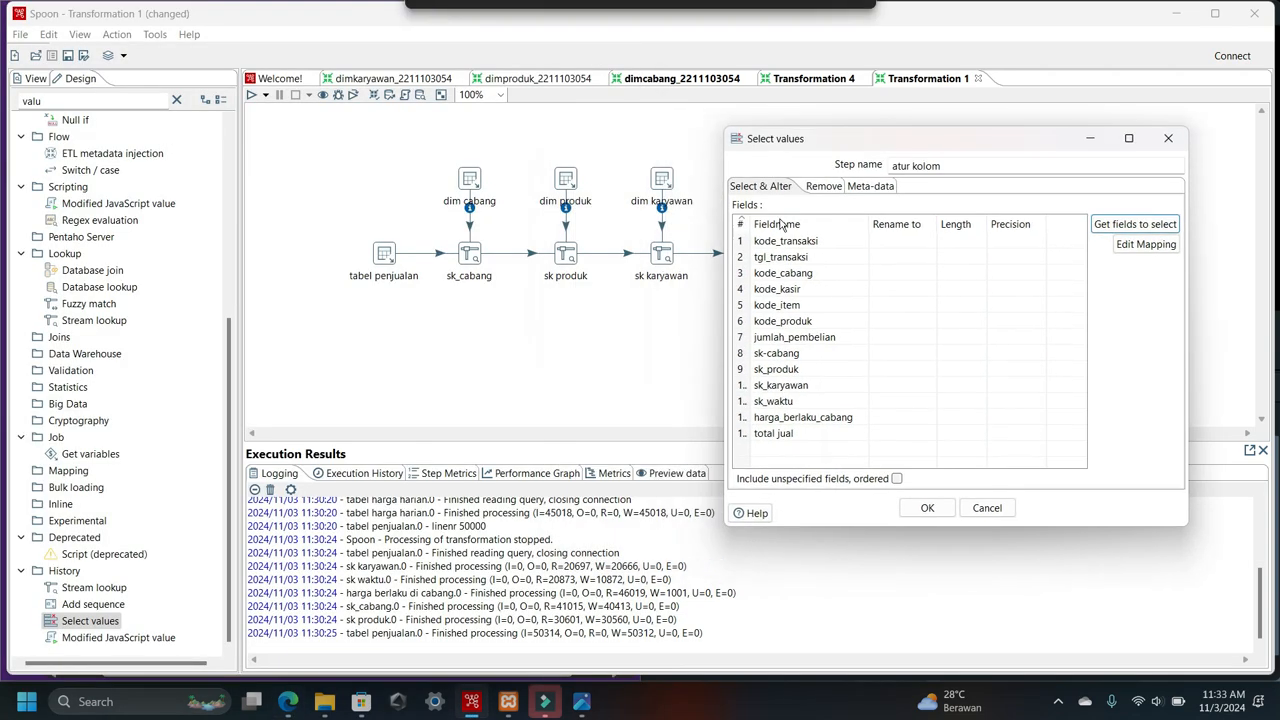
- Move sk_produk to row 1 of the atur kolom field list, matching the order in the PDF
{"action": "left_click", "coordinate": [288, 702]}
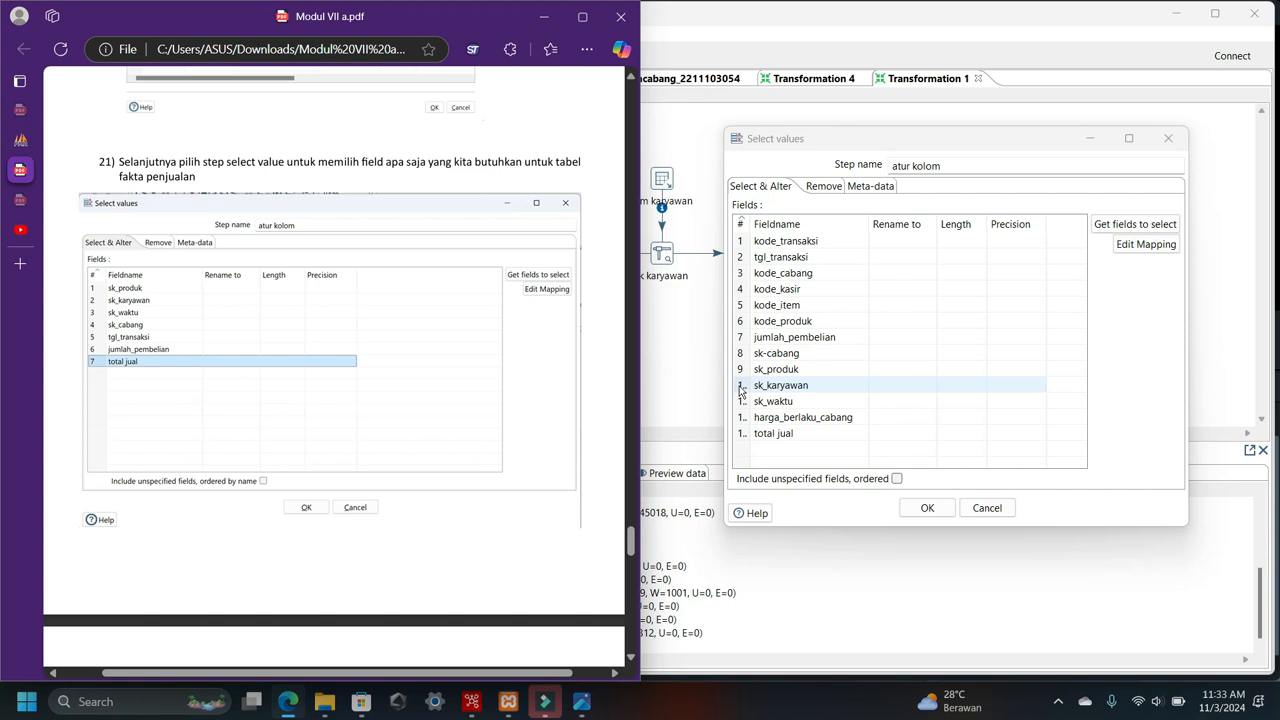
{"action": "left_click", "coordinate": [772, 392]}
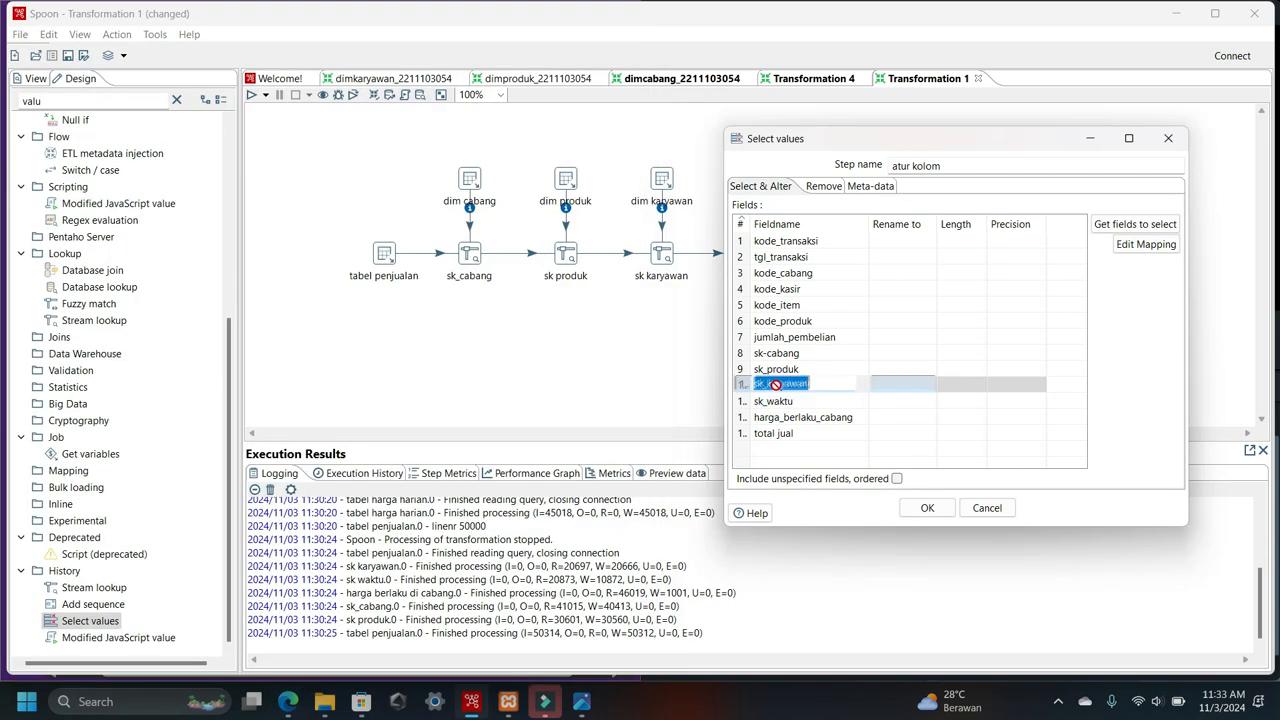
{"action": "left_click", "coordinate": [752, 384]}
{"action": "left_click", "coordinate": [742, 370]}
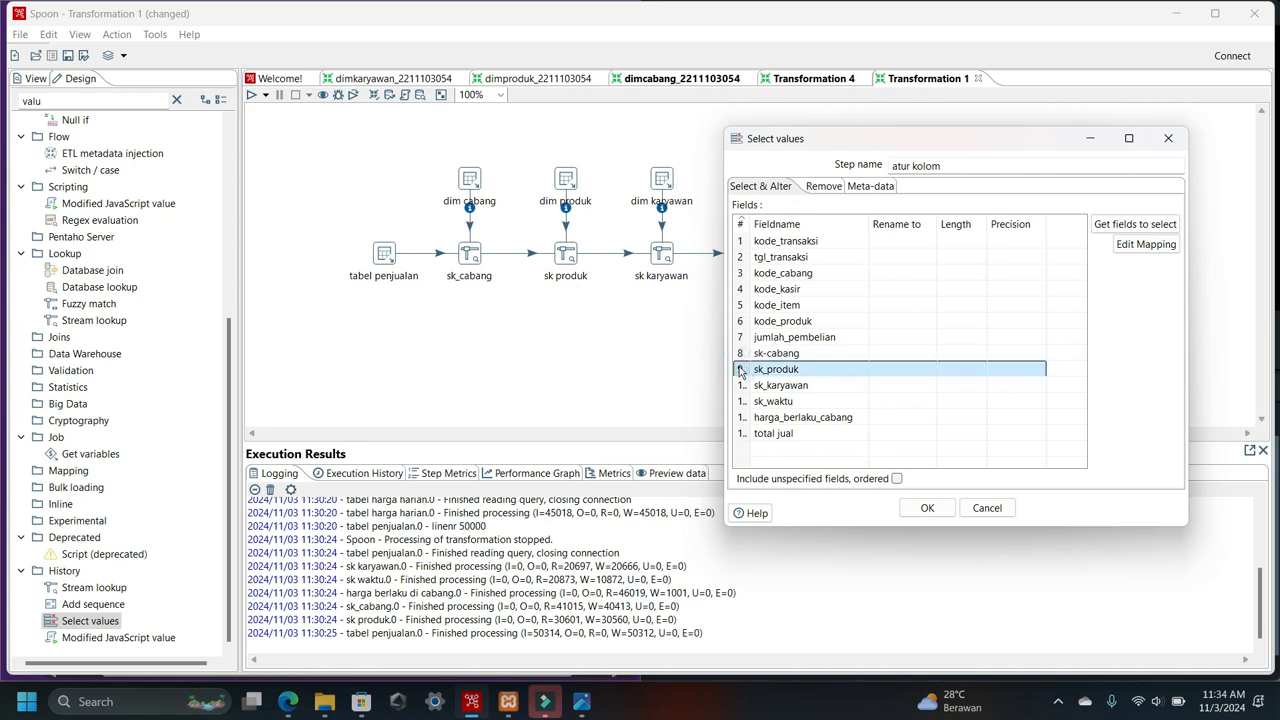
{"action": "key", "text": "ctrl+Up"}
{"action": "key", "text": "ctrl+Up"}
{"action": "key", "text": "ctrl+Up"}
{"action": "key", "text": "ctrl+Up"}
{"action": "key", "text": "ctrl+Up"}
{"action": "key", "text": "ctrl+Up"}
{"action": "key", "text": "ctrl+Up"}
{"action": "key", "text": "ctrl+Up"}
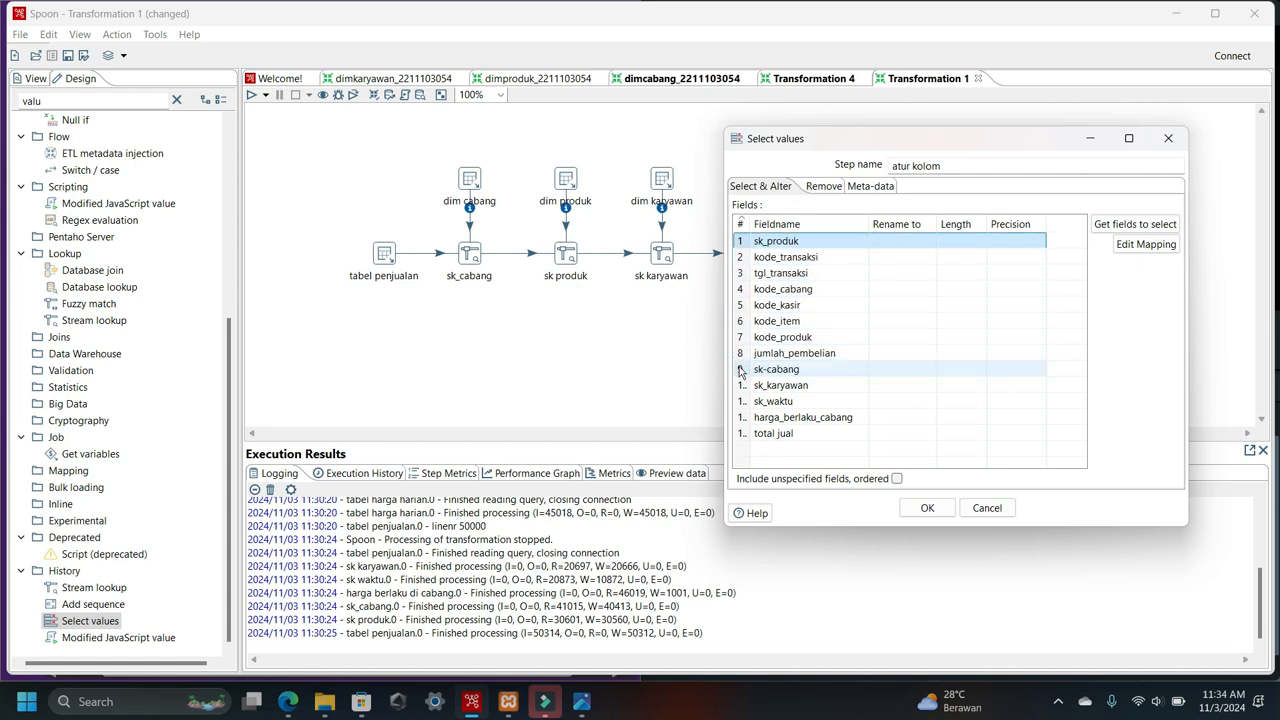
- Move sk_karyawan up to row 2 of the atur kolom field list, directly below sk_produk
{"action": "left_click", "coordinate": [741, 386]}
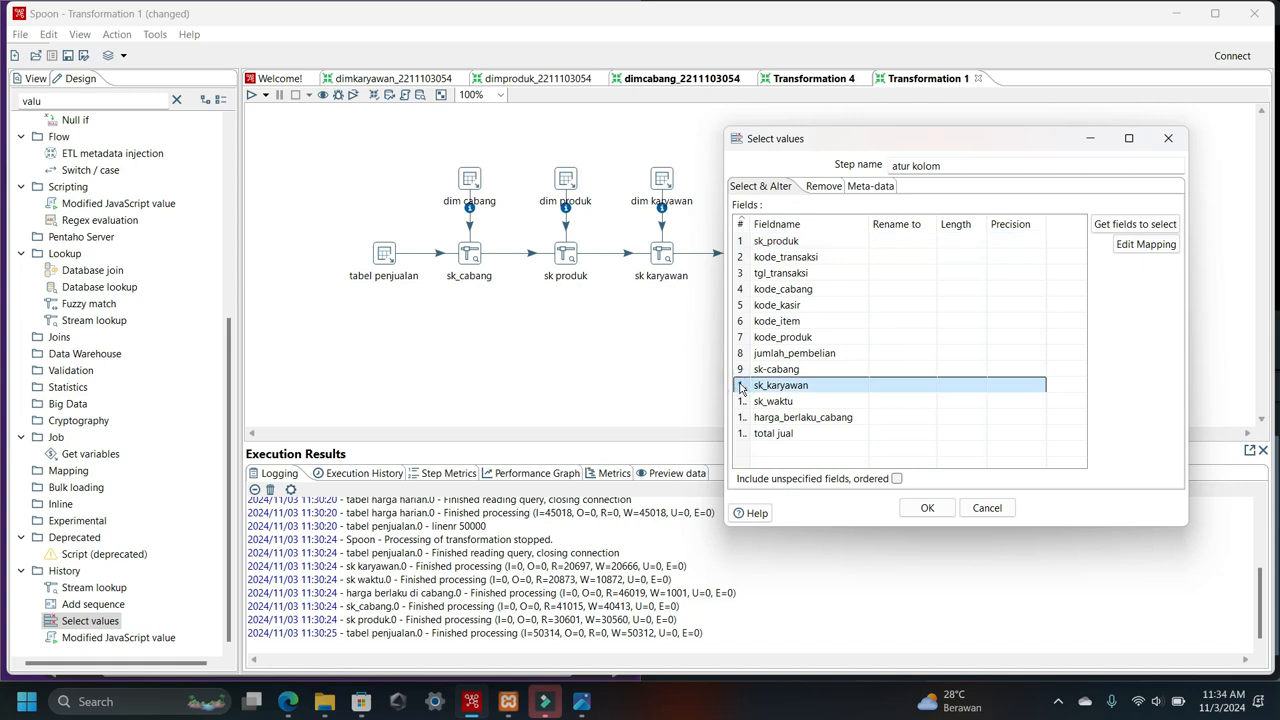
{"action": "key", "text": "ctrl+Up"}
{"action": "key", "text": "ctrl+Up"}
{"action": "key", "text": "ctrl+Up"}
{"action": "key", "text": "ctrl+Up"}
{"action": "key", "text": "ctrl+Up"}
{"action": "key", "text": "ctrl+Up"}
{"action": "key", "text": "ctrl+Up"}
{"action": "key", "text": "ctrl+Up"}
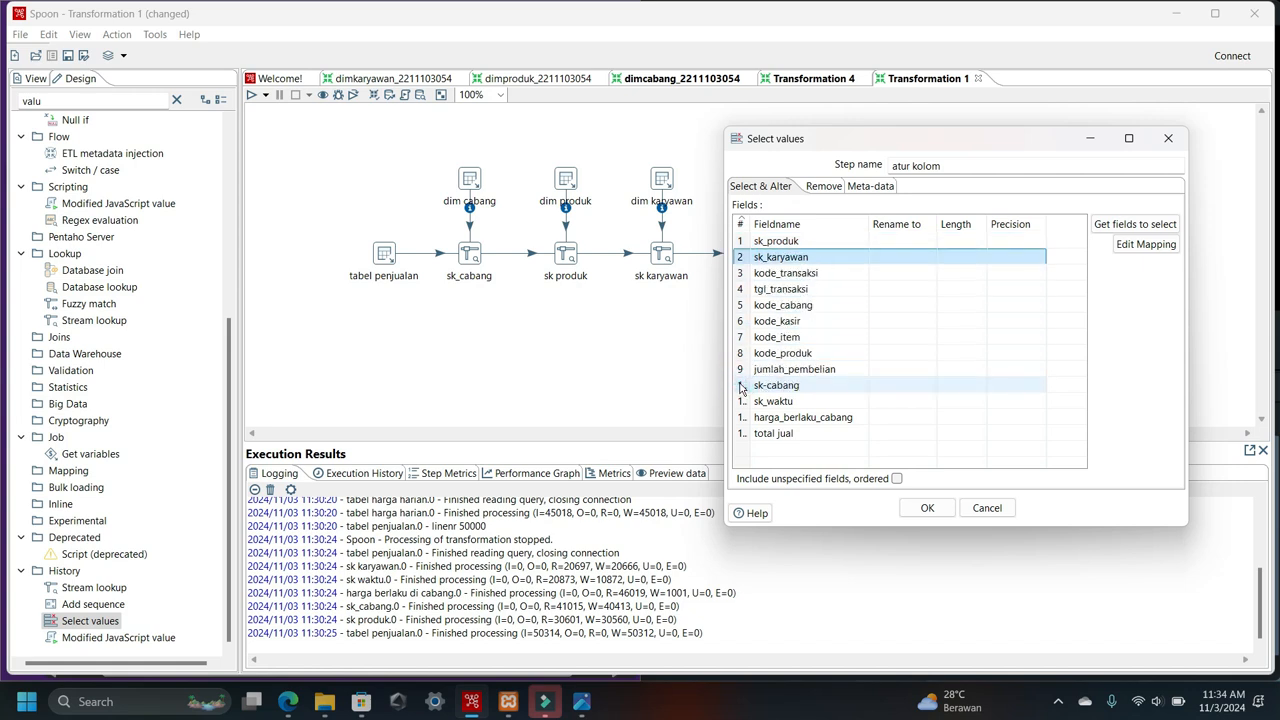
- Move sk_waktu up to row 3 of the atur kolom field list, directly below sk_karyawan
{"action": "left_click", "coordinate": [741, 401]}
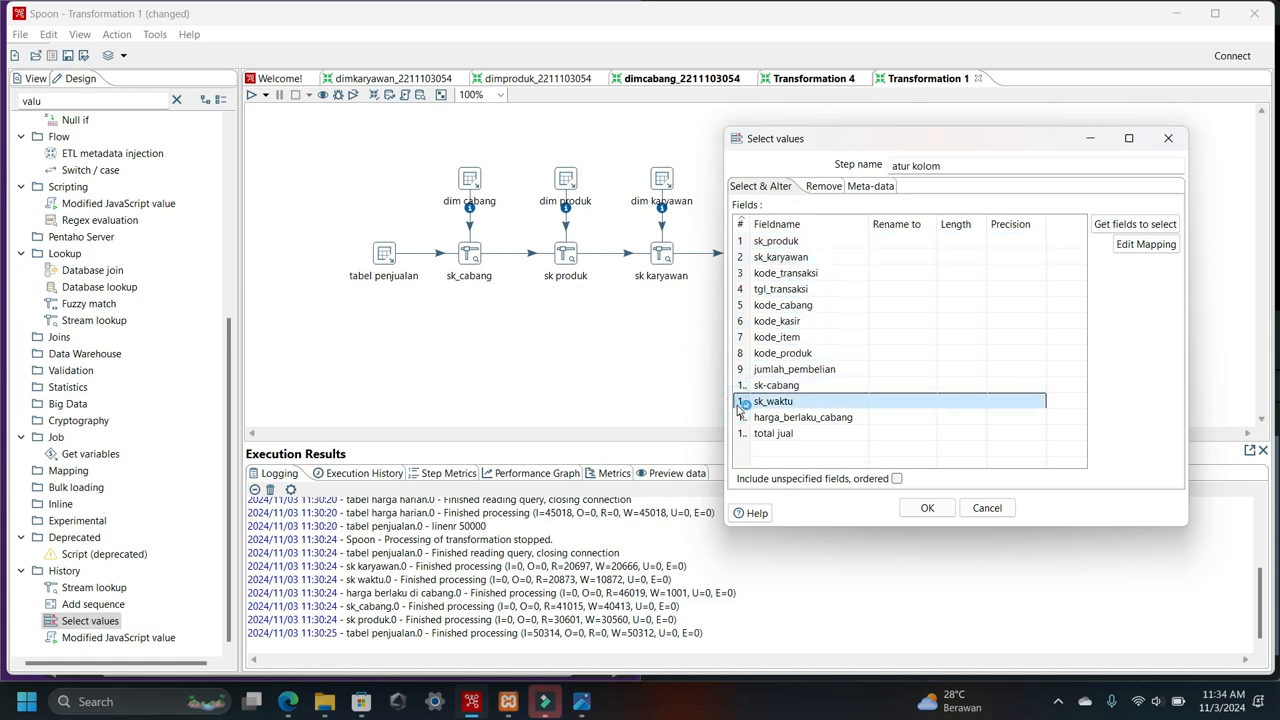
{"action": "key", "text": "ctrl+Up"}
{"action": "key", "text": "ctrl+Up"}
{"action": "key", "text": "ctrl+Up"}
{"action": "key", "text": "ctrl+Up"}
{"action": "key", "text": "ctrl+Up"}
{"action": "key", "text": "ctrl+Up"}
{"action": "key", "text": "ctrl+Up"}
{"action": "key", "text": "ctrl+Up"}
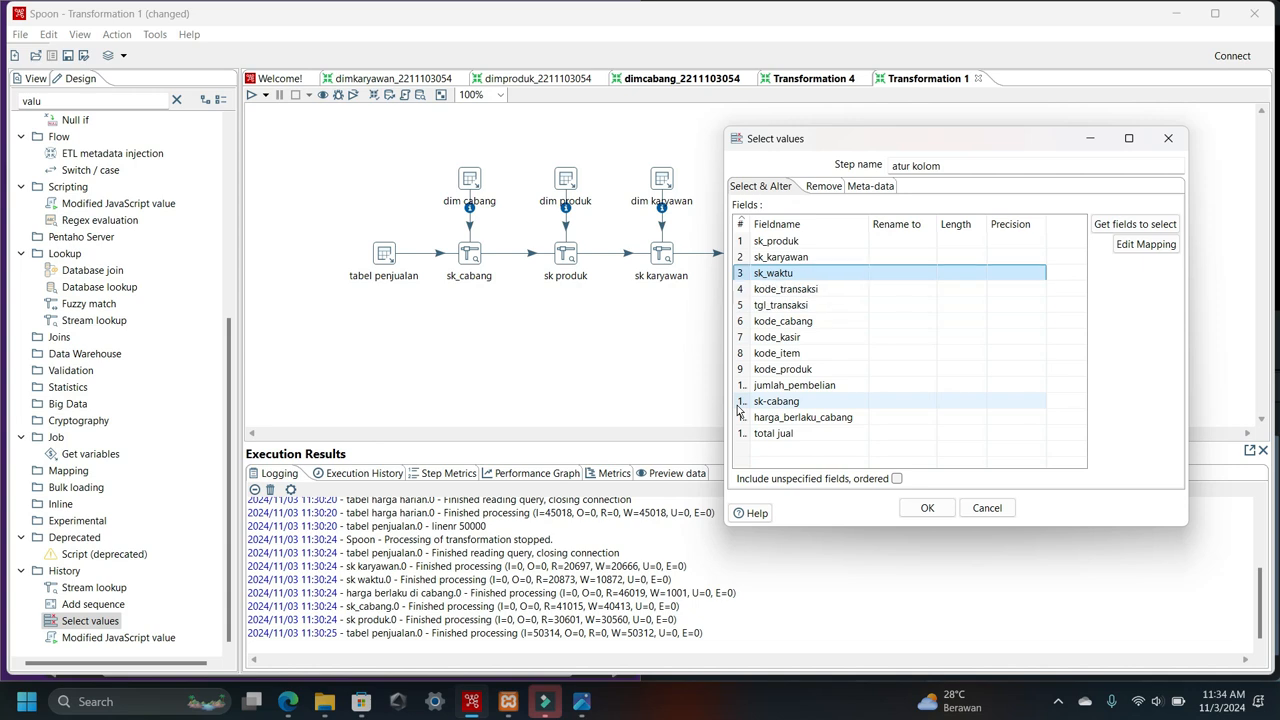
- Check the PDF's field order and move sk-cabang up to row 4, directly below sk_waktu
{"action": "left_click", "coordinate": [294, 706]}
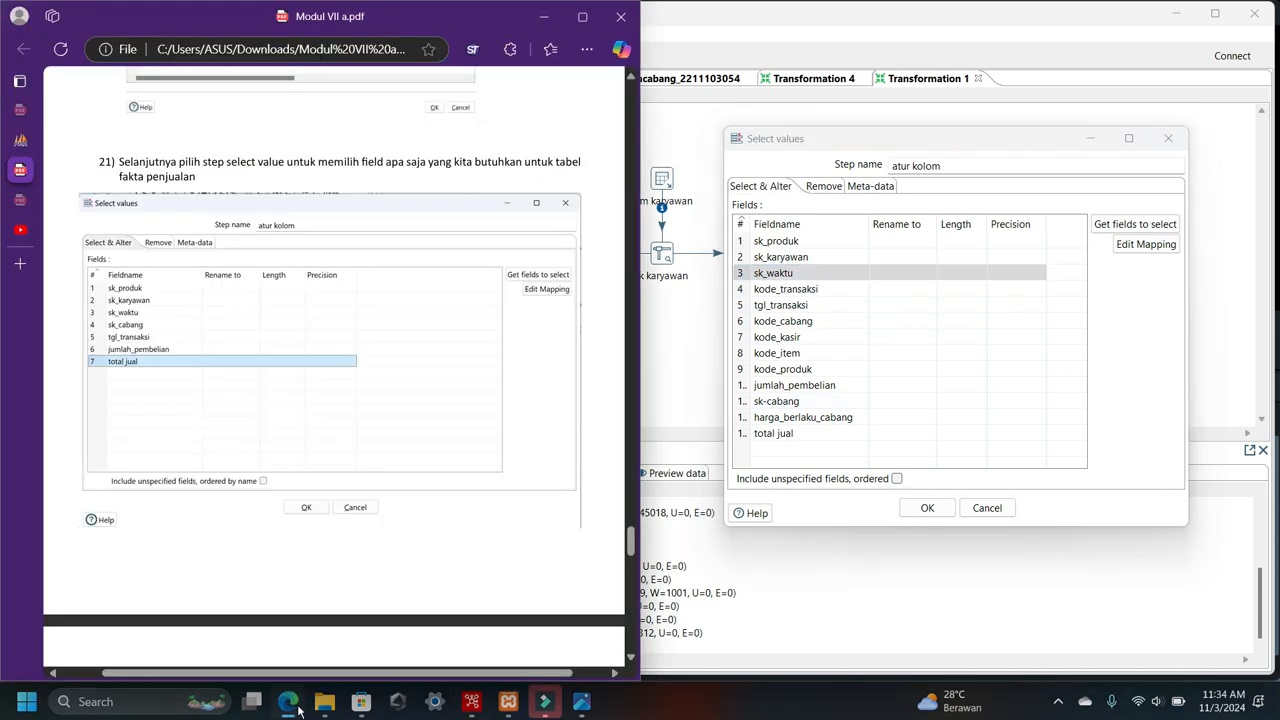
{"action": "left_click", "coordinate": [741, 402]}
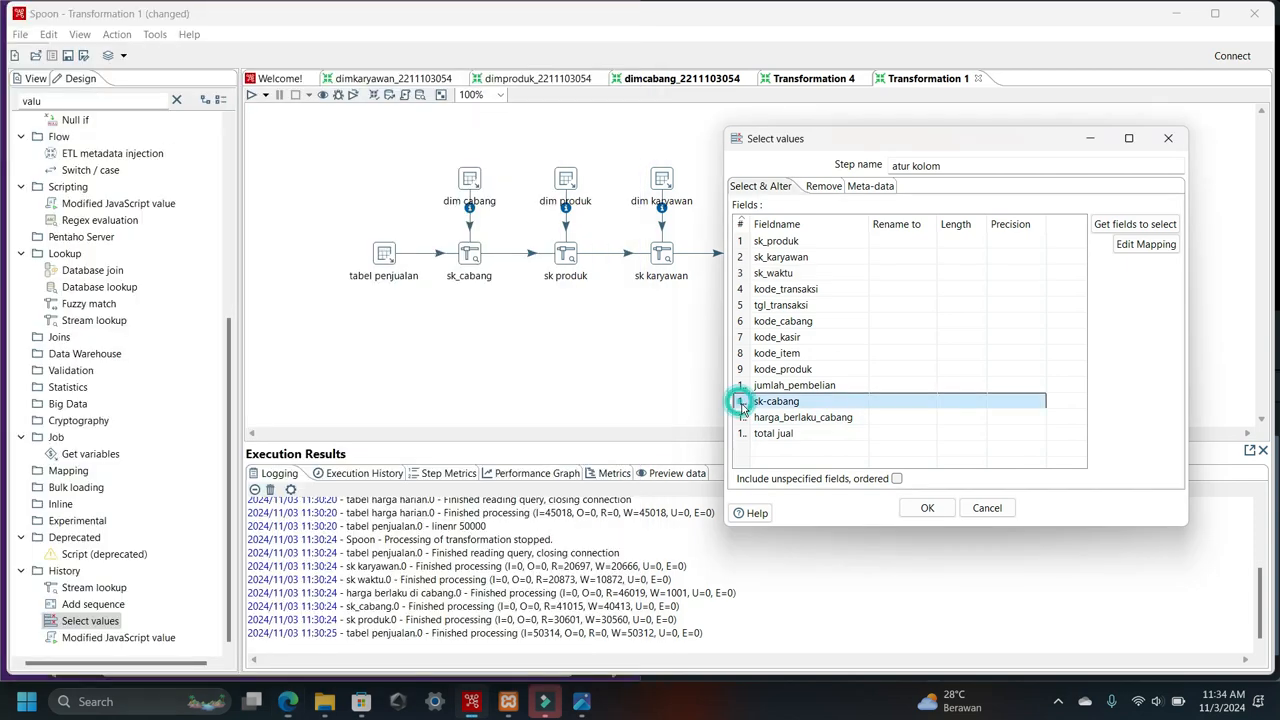
{"action": "key", "text": "ctrl+Up"}
{"action": "key", "text": "ctrl+Up"}
{"action": "key", "text": "ctrl+Up"}
{"action": "key", "text": "ctrl+Up"}
{"action": "key", "text": "ctrl+Up"}
{"action": "key", "text": "ctrl+Up"}
{"action": "key", "text": "ctrl+Up"}
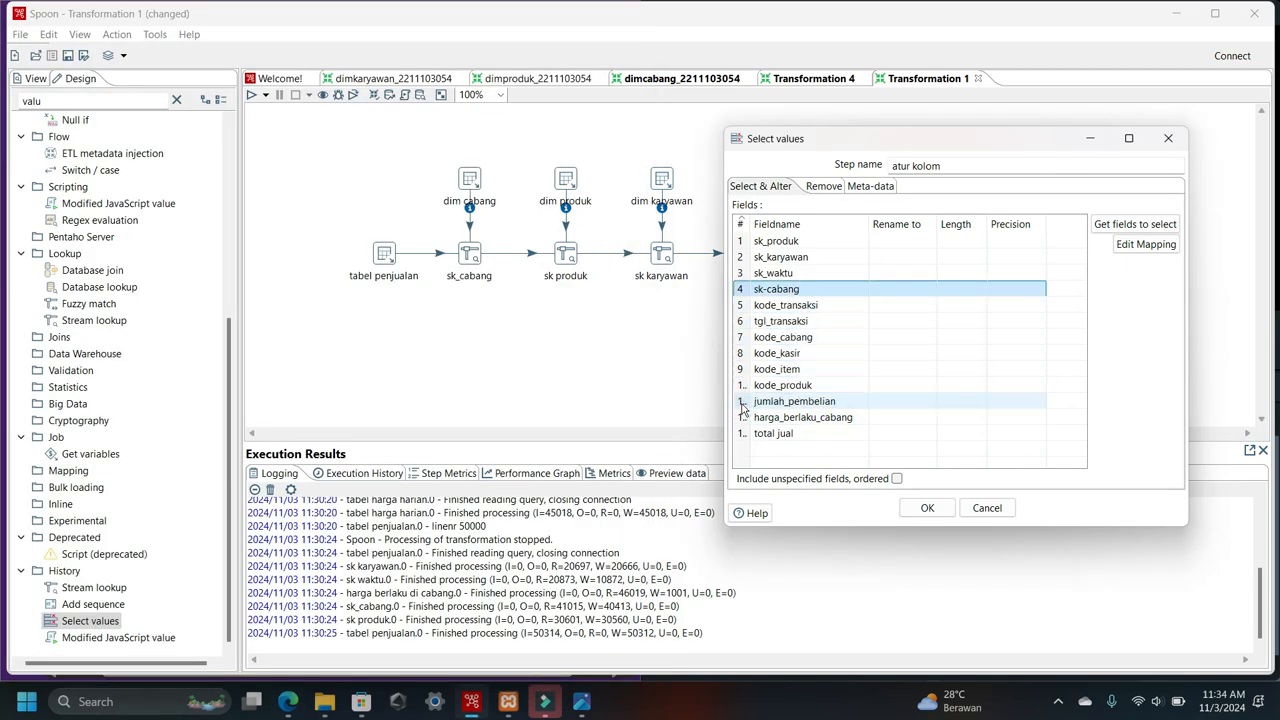
- Check the PDF's field order and move tgl_transaksi up to row 5 of the atur kolom field list, directly below sk-cabang
{"action": "left_click", "coordinate": [290, 703]}
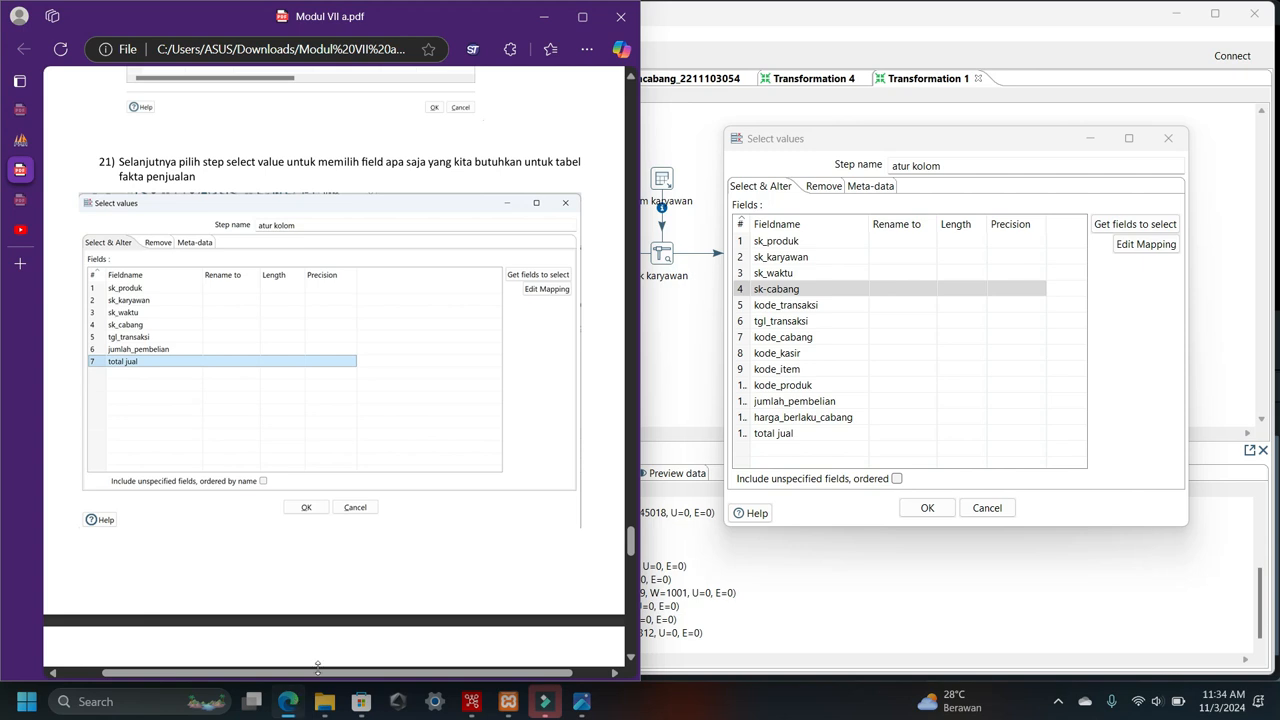
{"action": "left_click", "coordinate": [746, 321]}
{"action": "key", "text": "ctrl+Up"}
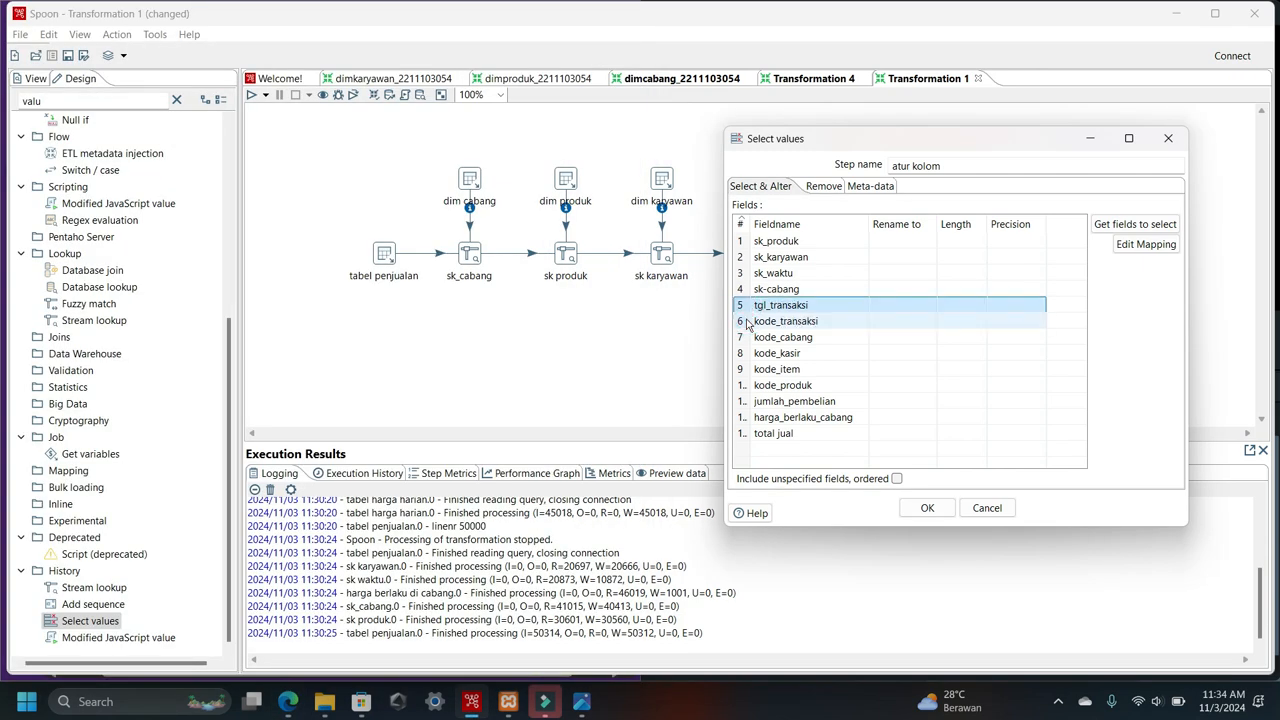
- Move jumlah_pembelian up to row 6 of the atur kolom field list, directly below tgl_transaksi
{"action": "left_click", "coordinate": [744, 401]}
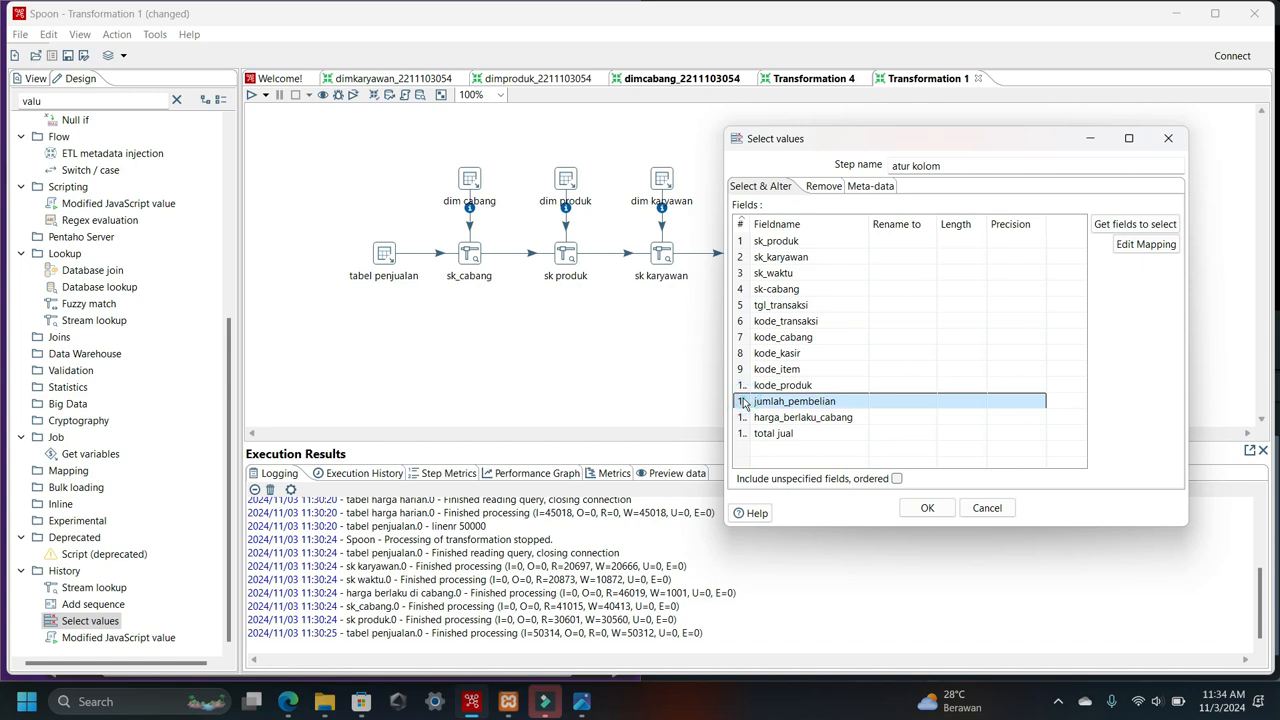
{"action": "key", "text": "ctrl+Up"}
{"action": "key", "text": "ctrl+Up"}
{"action": "key", "text": "ctrl+Up"}
{"action": "key", "text": "ctrl+Up"}
{"action": "key", "text": "ctrl+Up"}
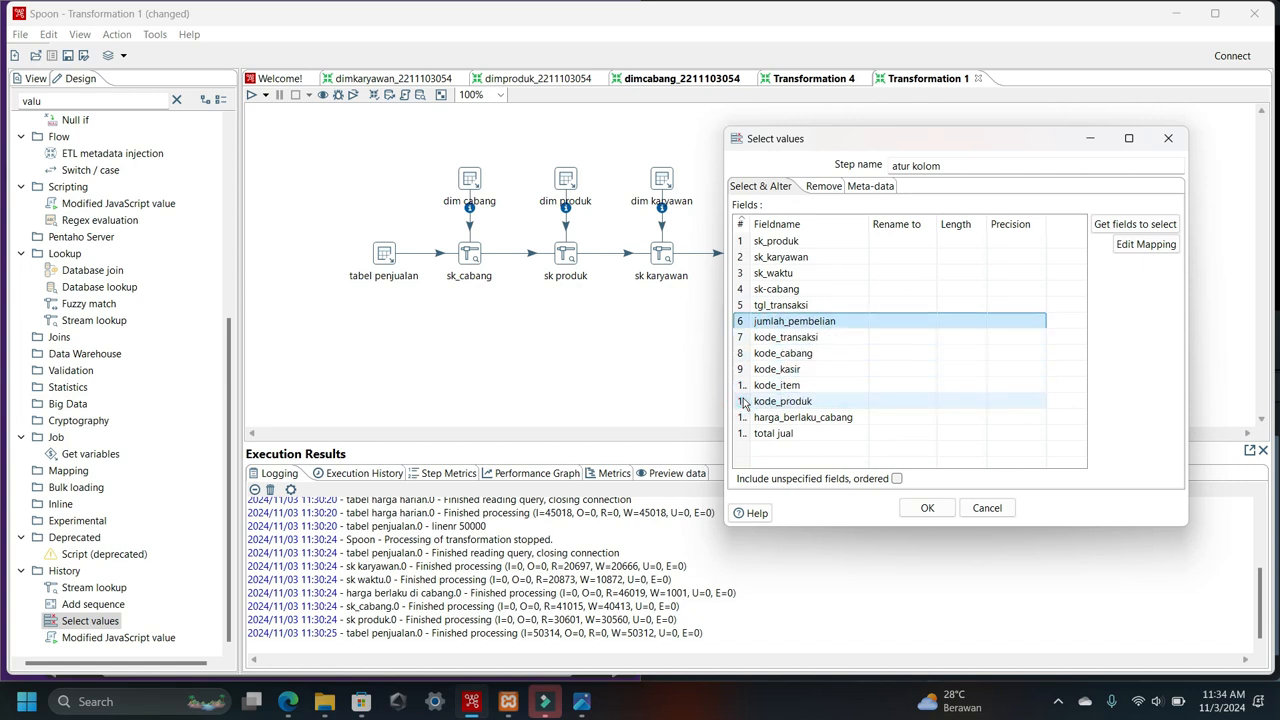
- Check the PDF's field order and move total jual up to row 7, directly below jumlah_pembelian
{"action": "left_click", "coordinate": [303, 701]}
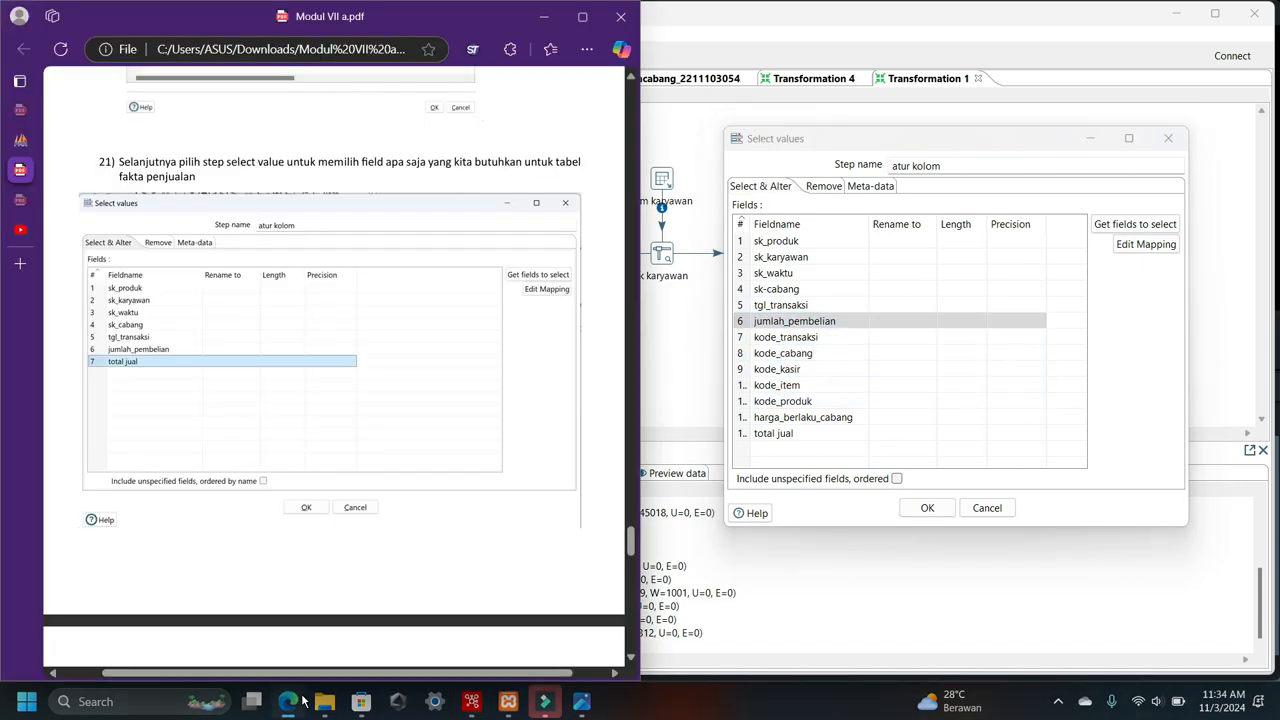
{"action": "left_click", "coordinate": [738, 437]}
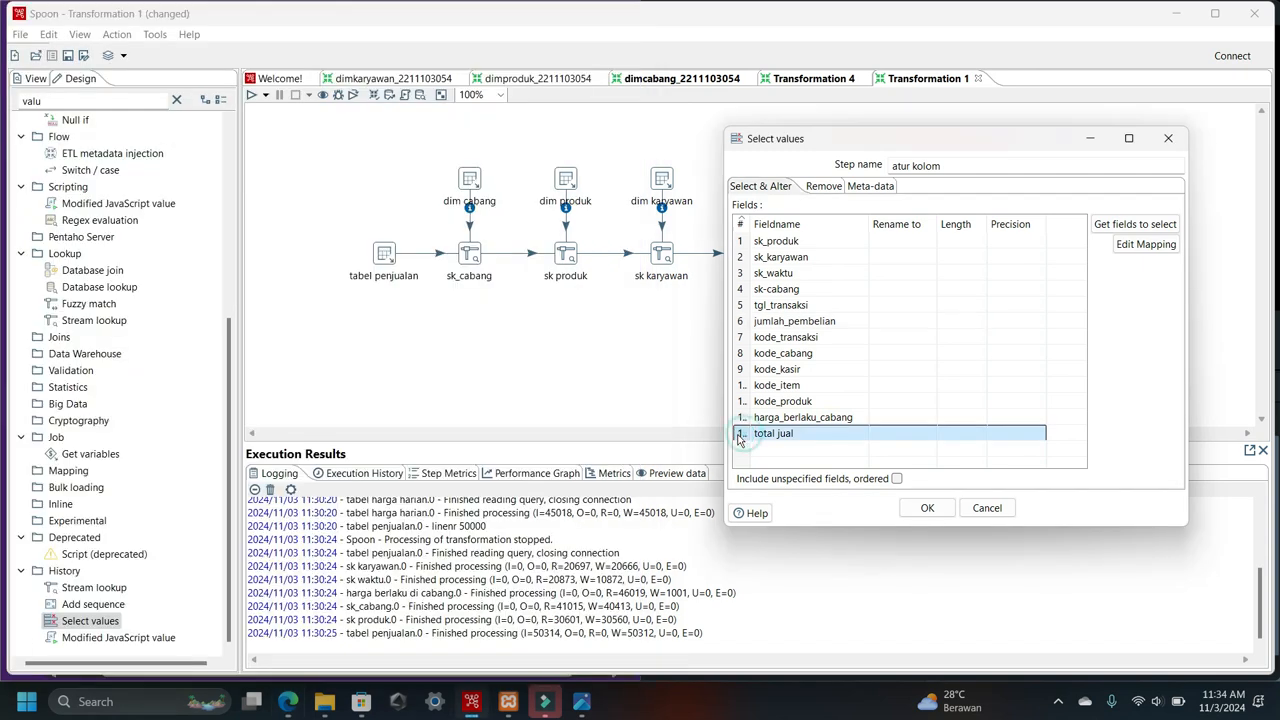
{"action": "key", "text": "ctrl+Up"}
{"action": "key", "text": "ctrl+Up"}
{"action": "key", "text": "ctrl+Up"}
{"action": "key", "text": "ctrl+Up"}
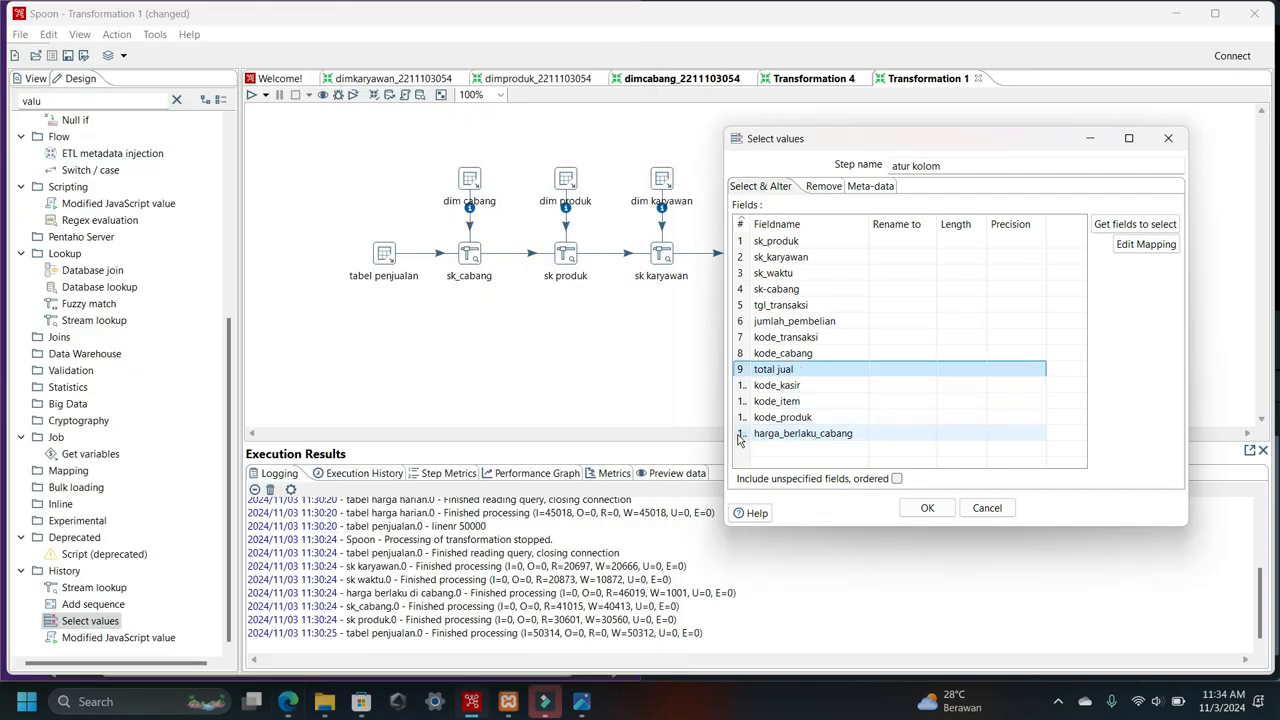
{"action": "key", "text": "ctrl+Up"}
{"action": "key", "text": "ctrl+Up"}
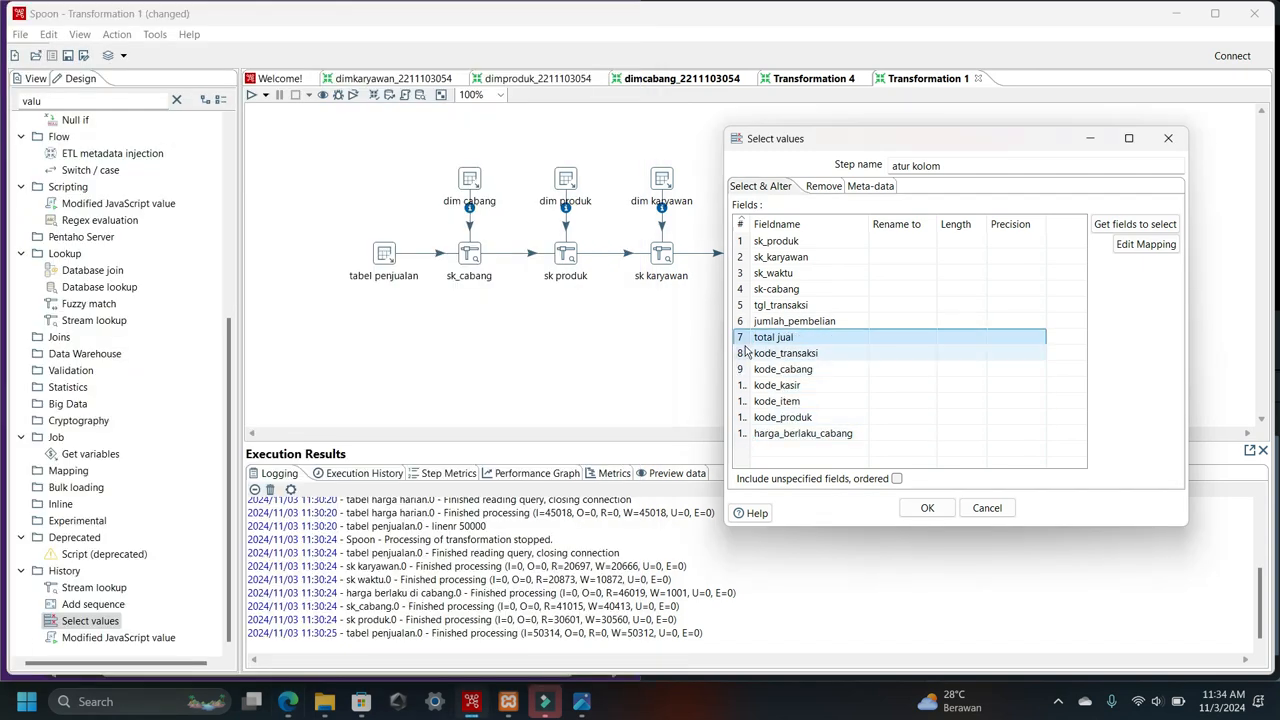
- Delete harga_berlaku_cabang, kode_produk, kode_item, kode_kasir, kode_cabang and kode_transaksi from the atur kolom field list
{"action": "left_click", "coordinate": [746, 435]}
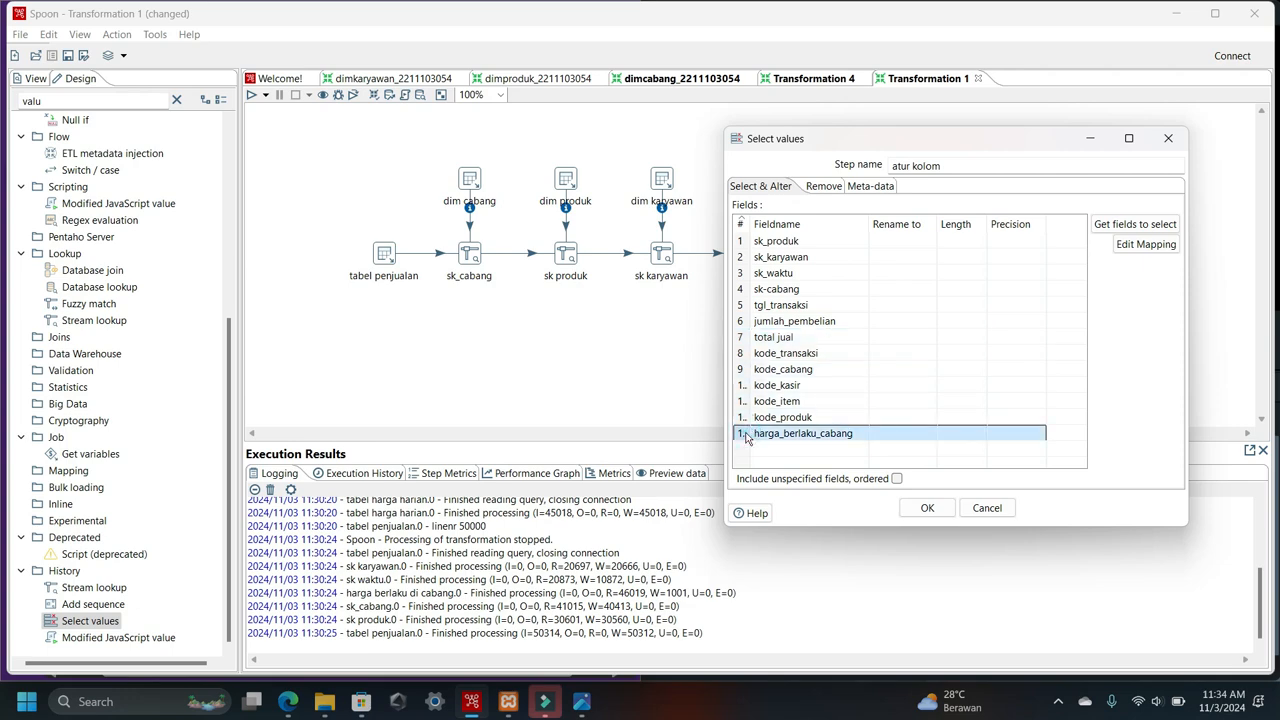
{"action": "left_click", "coordinate": [288, 701]}
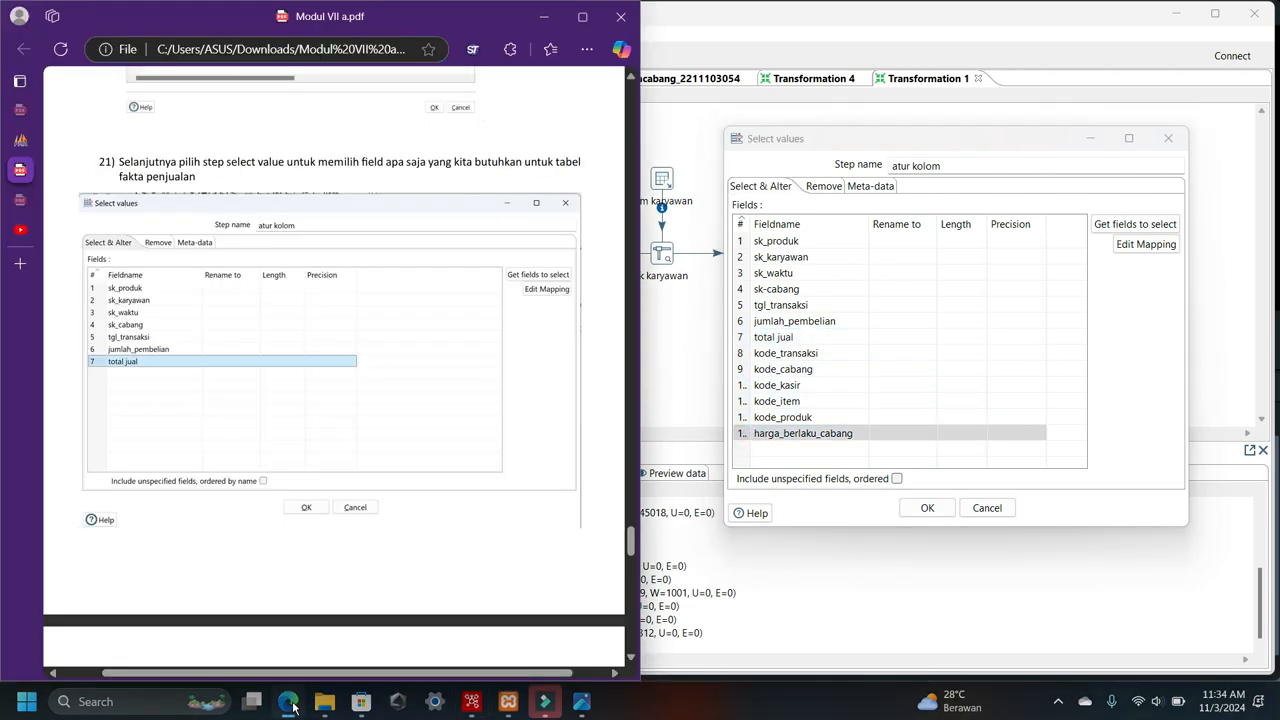
{"action": "left_click", "coordinate": [742, 437]}
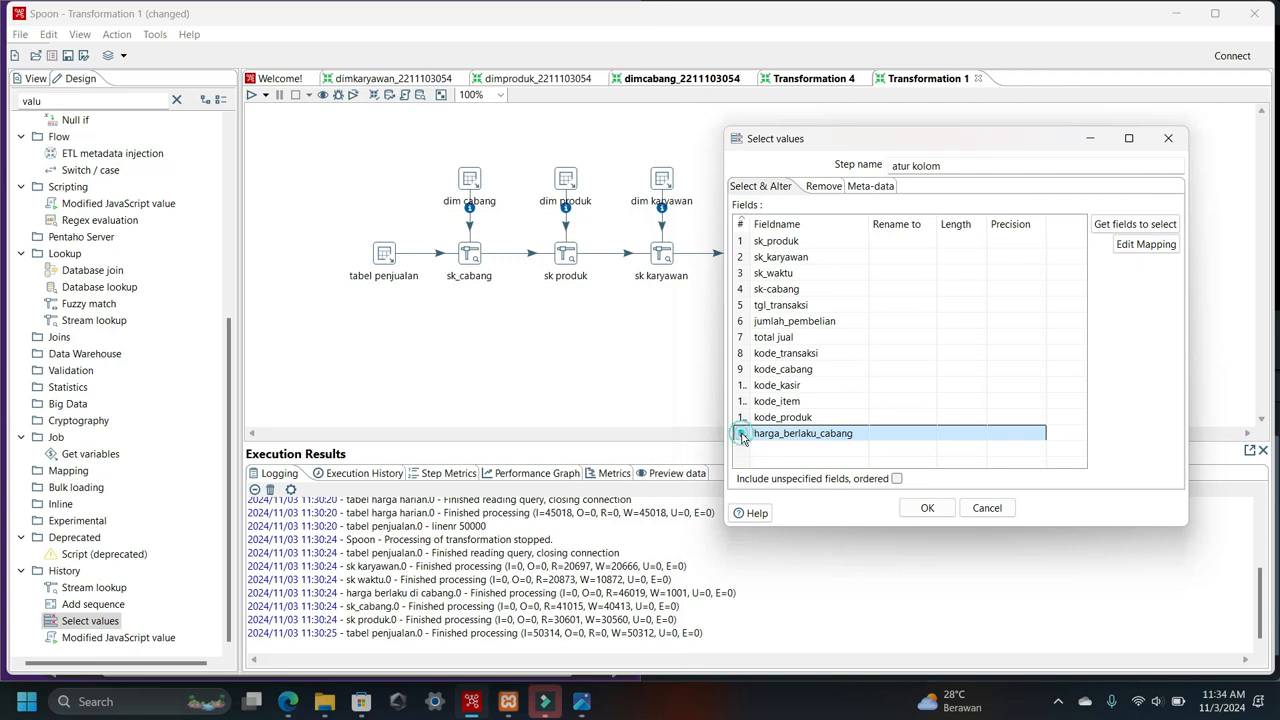
{"action": "key", "text": "Delete"}
{"action": "key", "text": "Delete"}
{"action": "key", "text": "Delete"}
{"action": "key", "text": "Delete"}
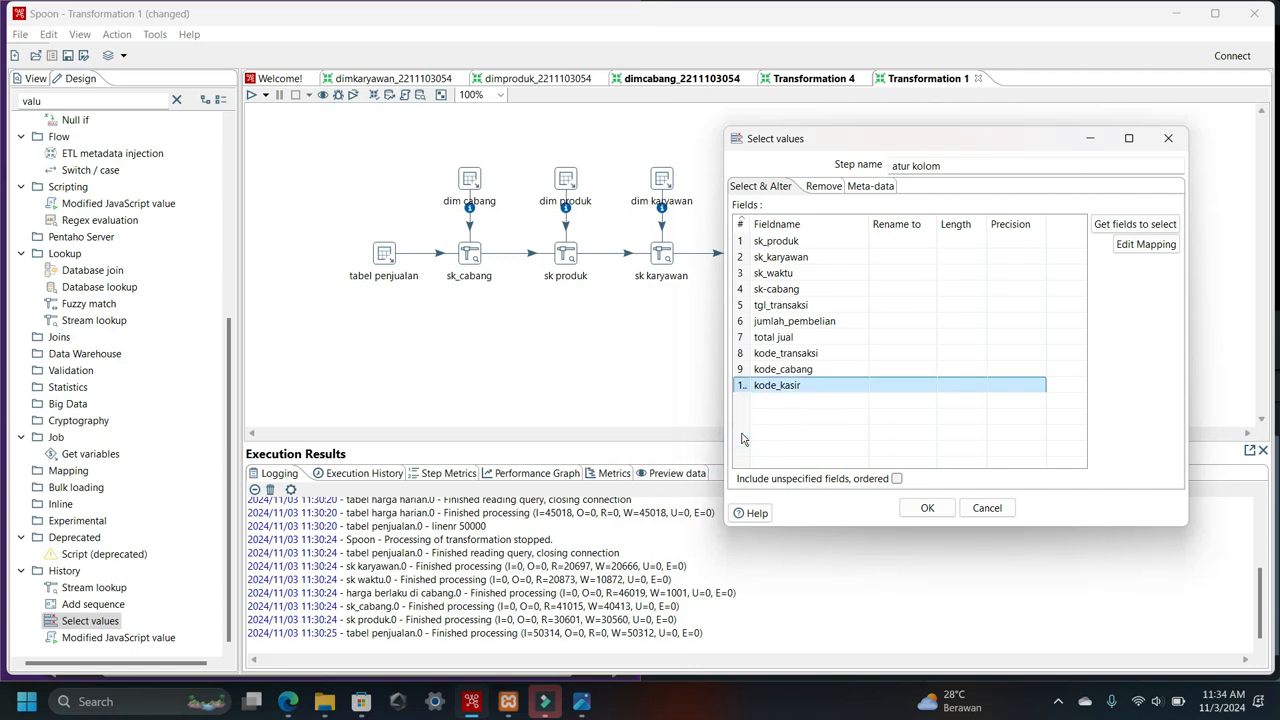
{"action": "key", "text": "Delete"}
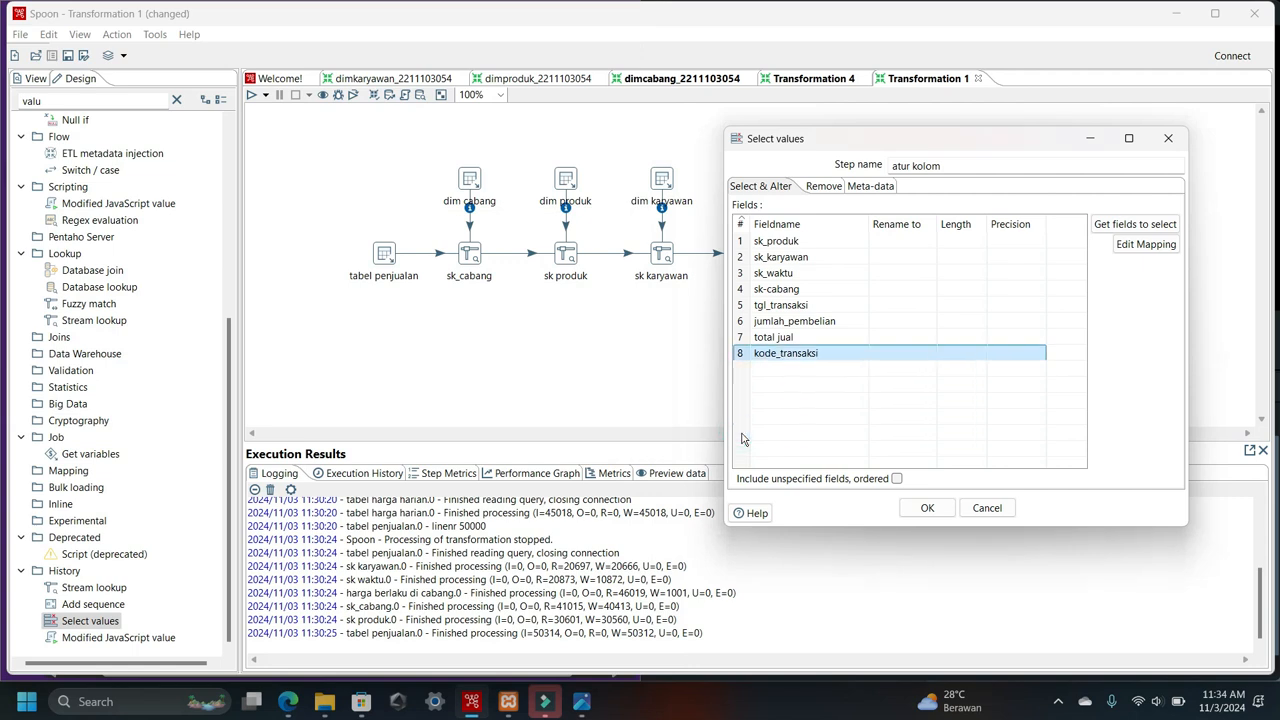
{"action": "key", "text": "Delete"}
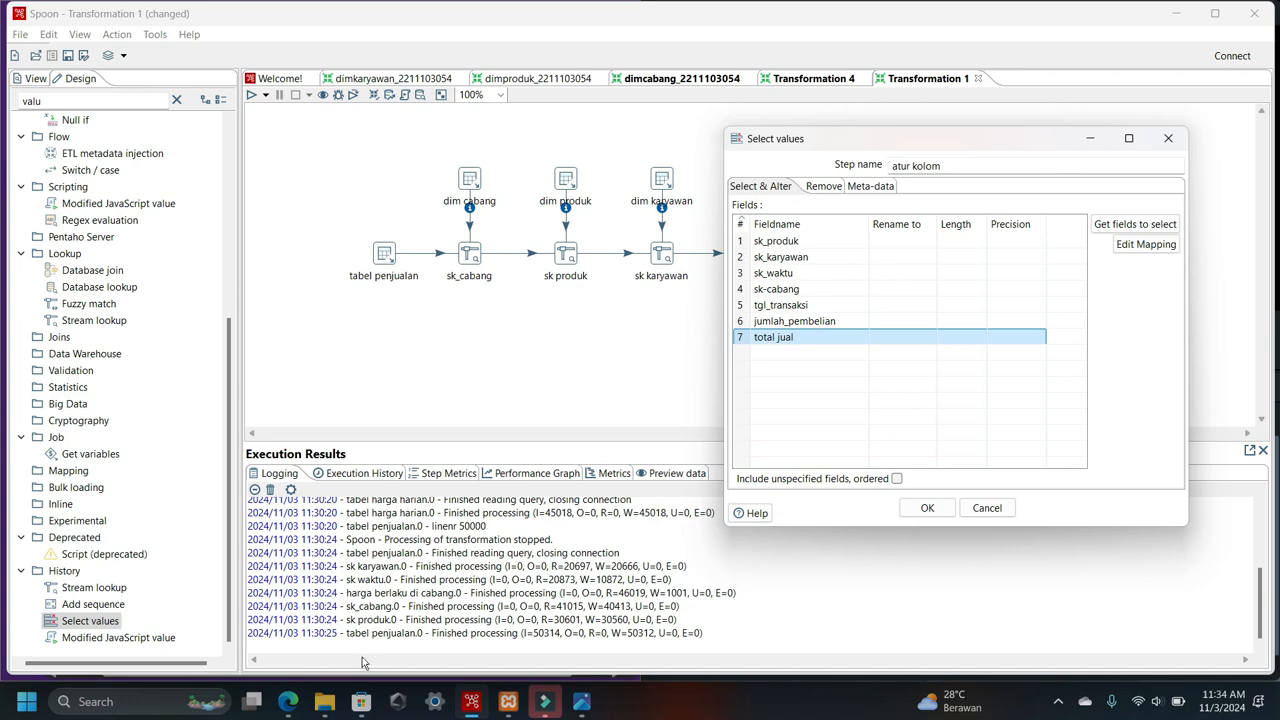
- Compare the atur kolom field list with section 21 of the PDF and accept the Select values settings
{"action": "left_click", "coordinate": [289, 704]}
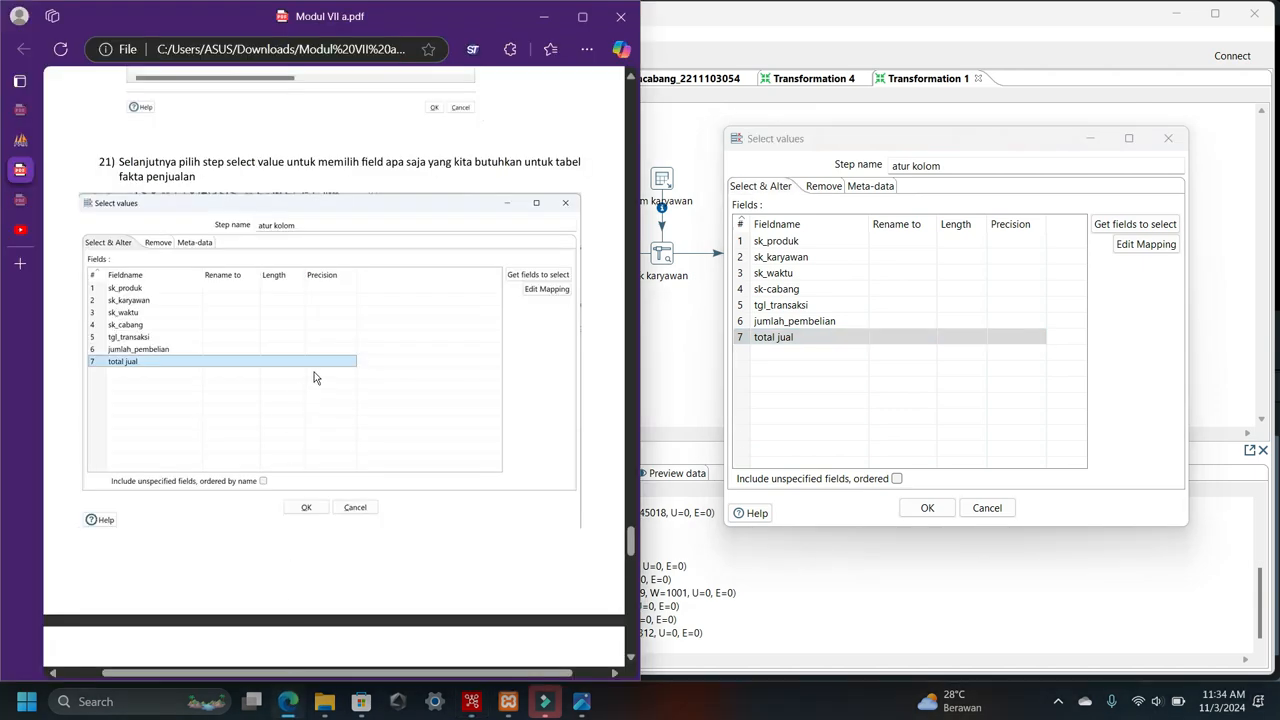
{"action": "scroll", "coordinate": [325, 374], "scroll_direction": "down", "scroll_amount": 5}
{"action": "scroll", "coordinate": [335, 371], "scroll_direction": "down", "scroll_amount": 2}
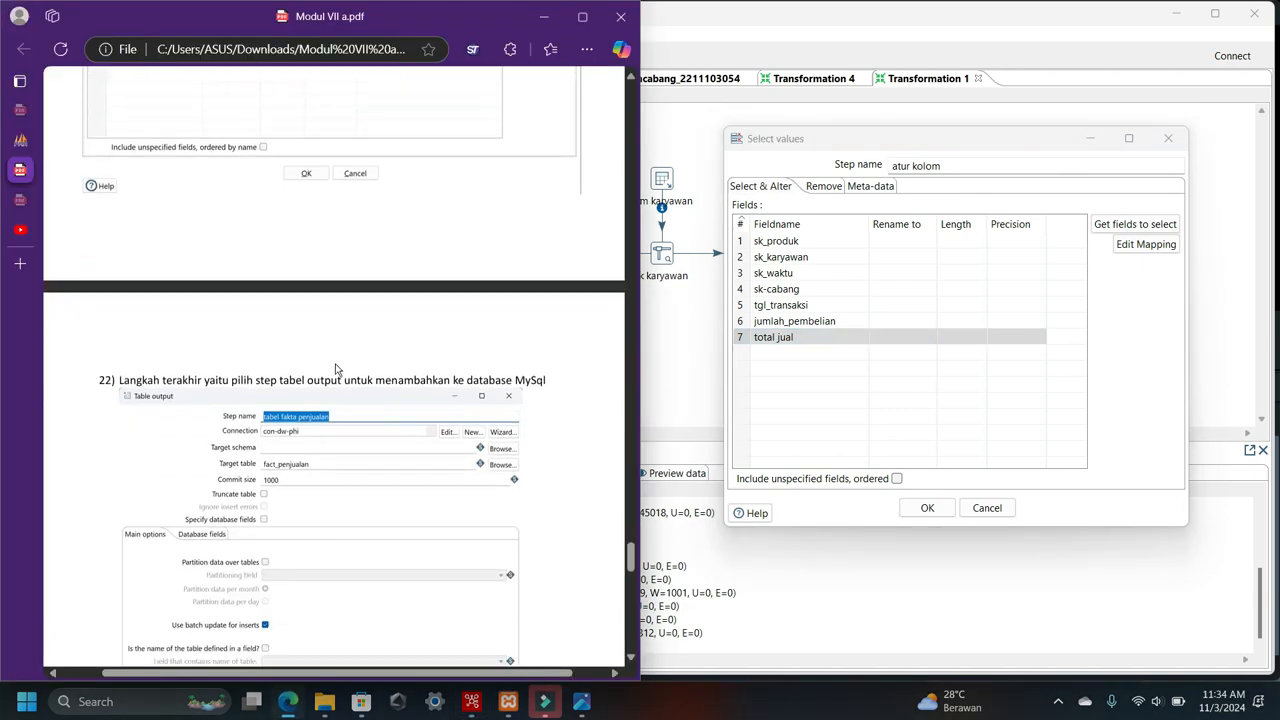
{"action": "scroll", "coordinate": [336, 370], "scroll_direction": "down", "scroll_amount": 4}
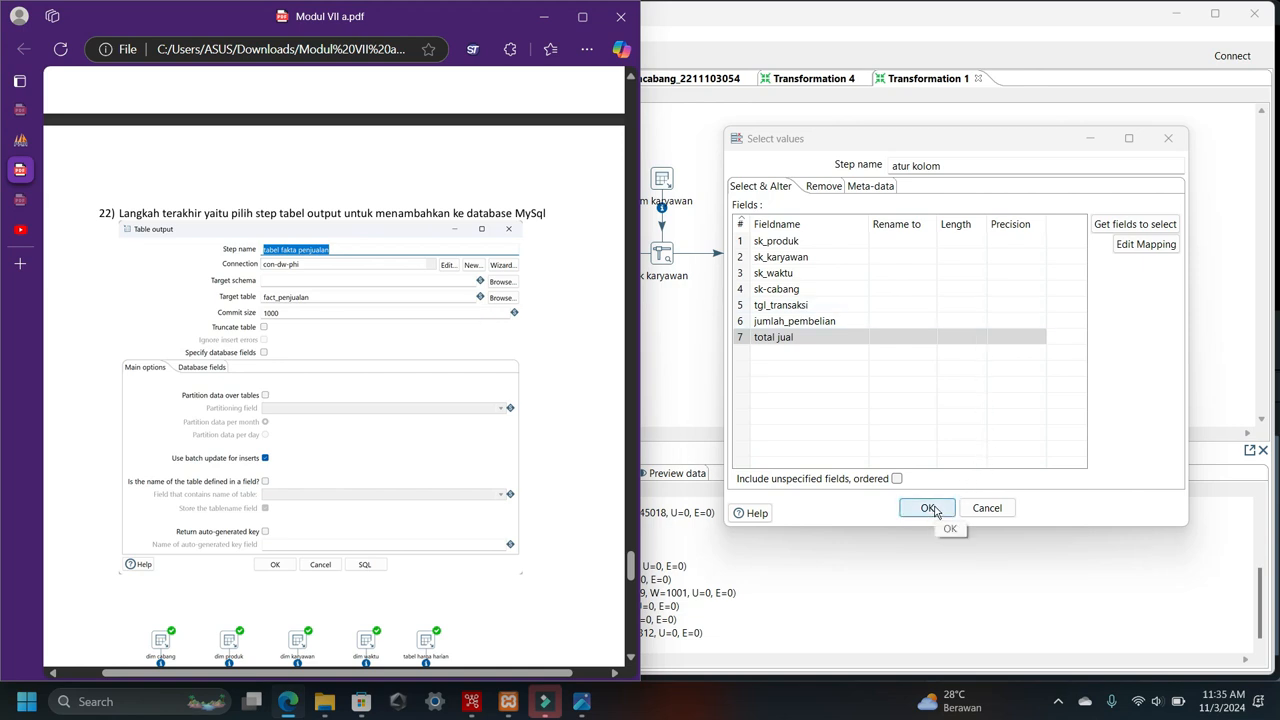
{"action": "scroll", "coordinate": [360, 302], "scroll_direction": "up", "scroll_amount": 8}
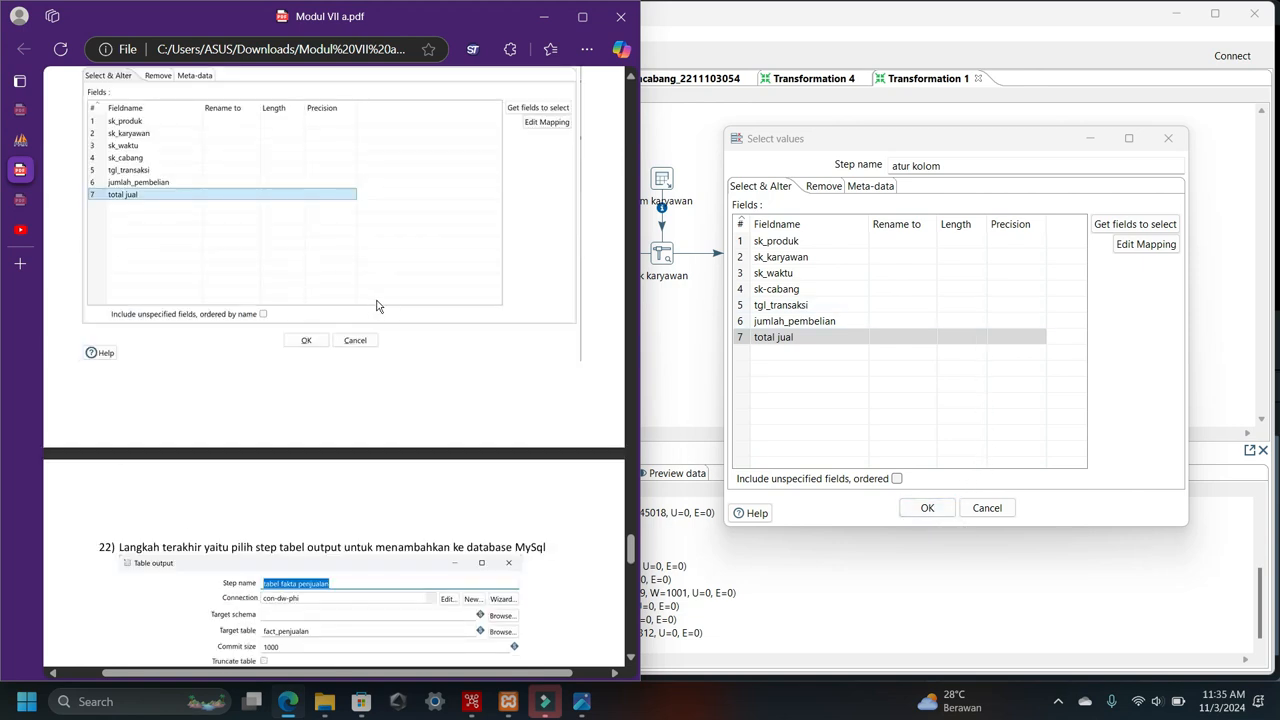
{"action": "scroll", "coordinate": [378, 305], "scroll_direction": "up", "scroll_amount": 2}
{"action": "scroll", "coordinate": [383, 303], "scroll_direction": "down", "scroll_amount": 2}
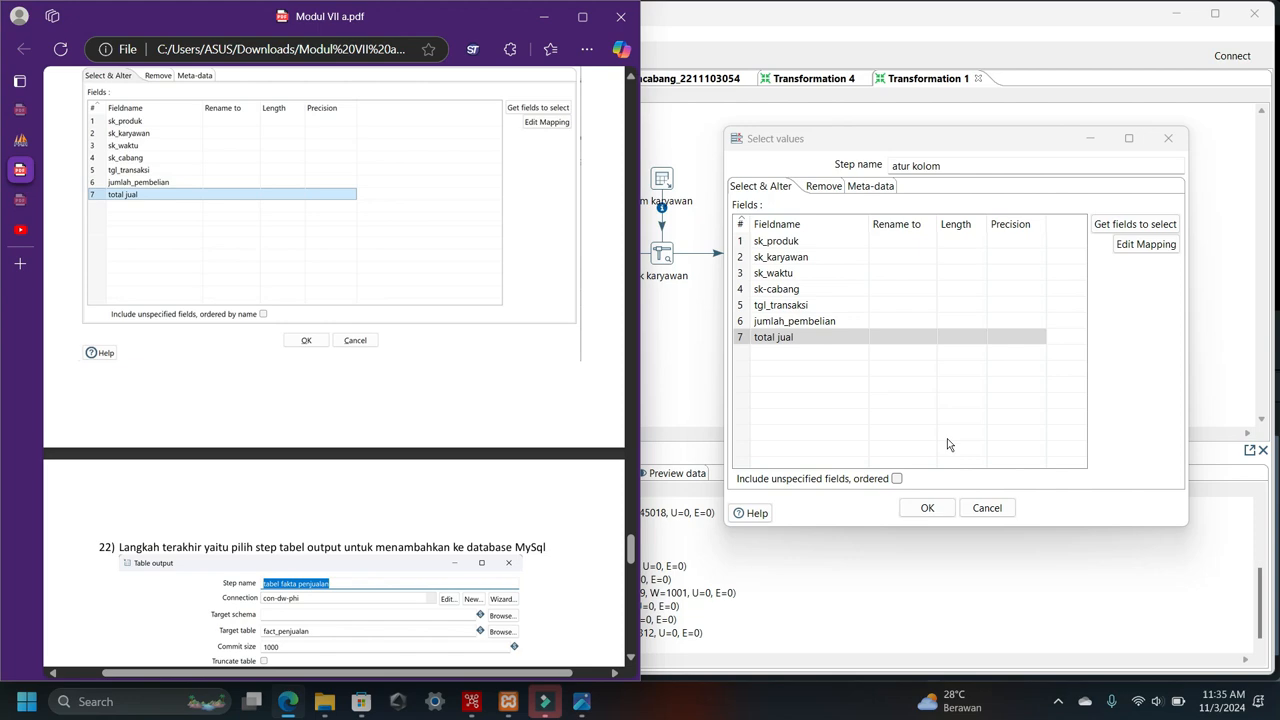
{"action": "left_click", "coordinate": [927, 508]}
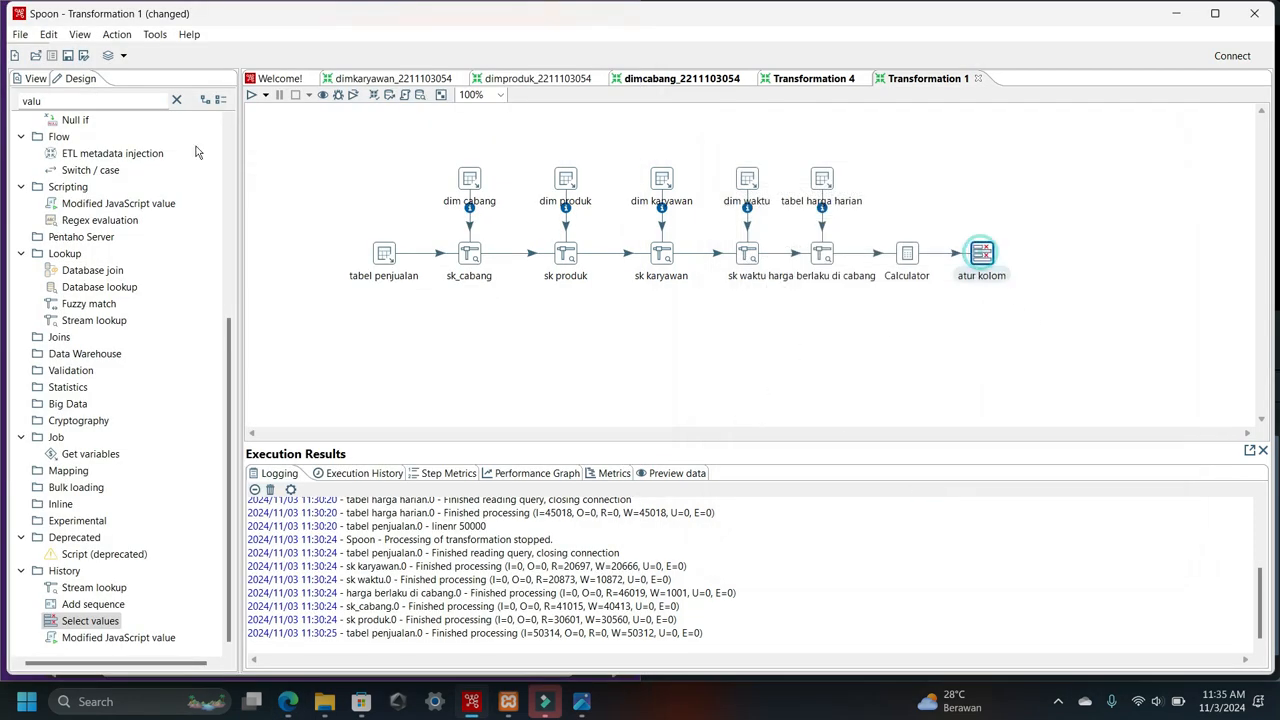
- Preview the first 1000 rows of the atur kolom step, and stop the preview run
{"action": "right_click", "coordinate": [978, 254]}
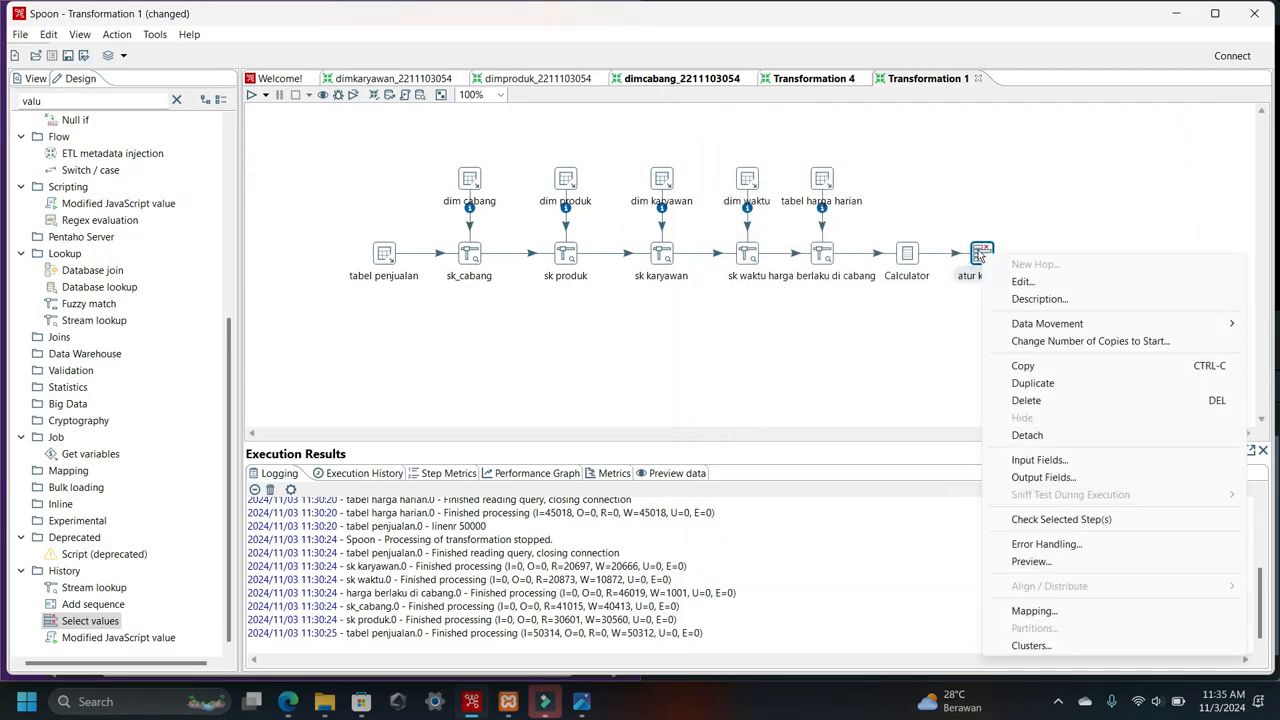
{"action": "left_click", "coordinate": [1034, 564]}
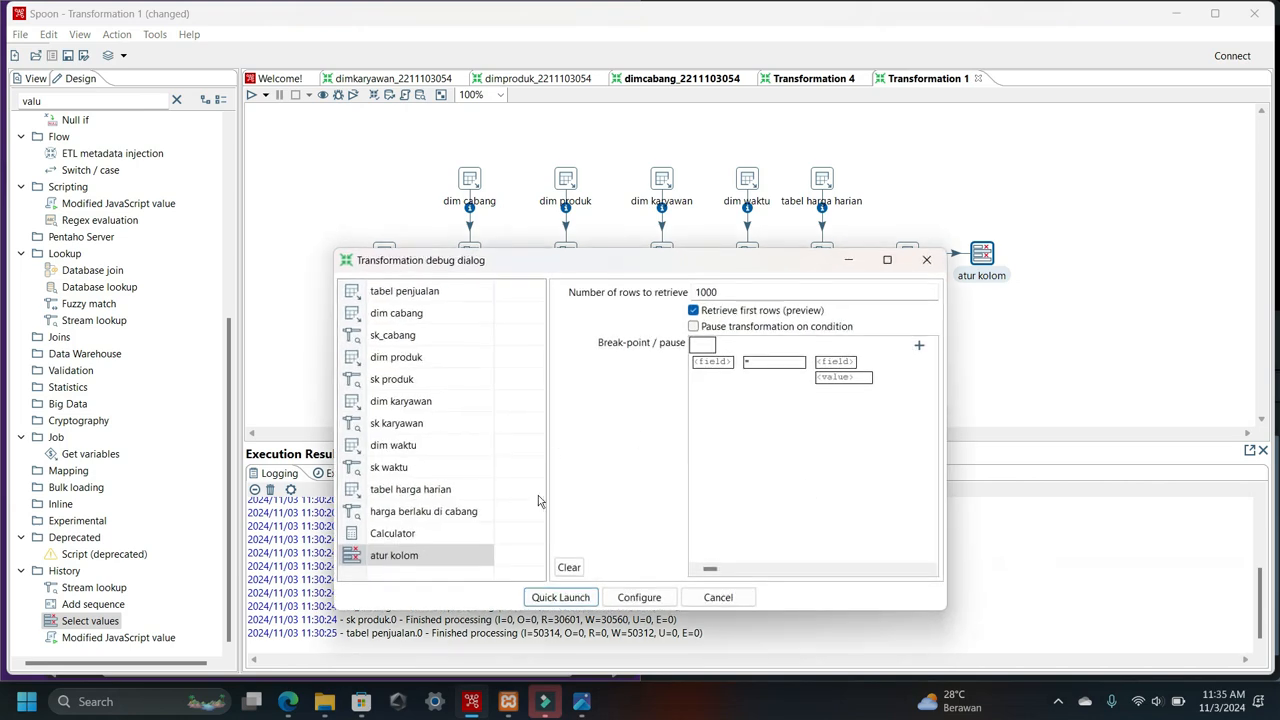
{"action": "left_click", "coordinate": [561, 597]}
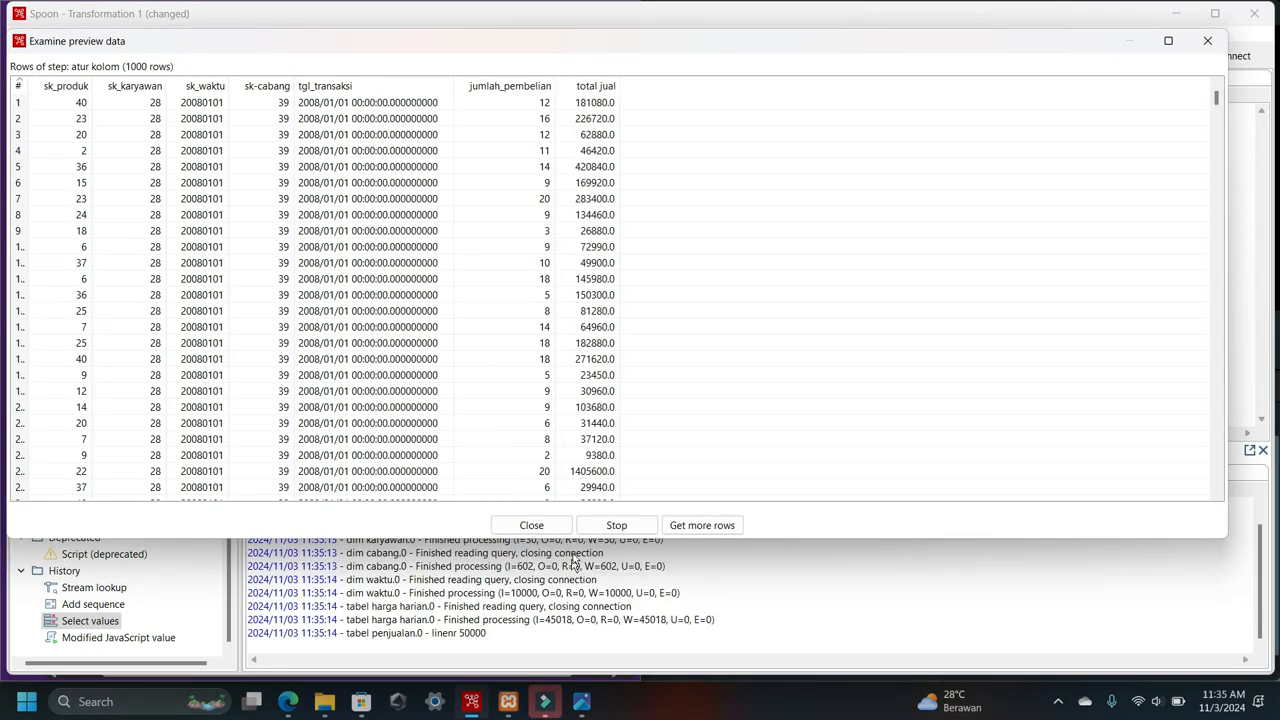
{"action": "left_click", "coordinate": [614, 526]}
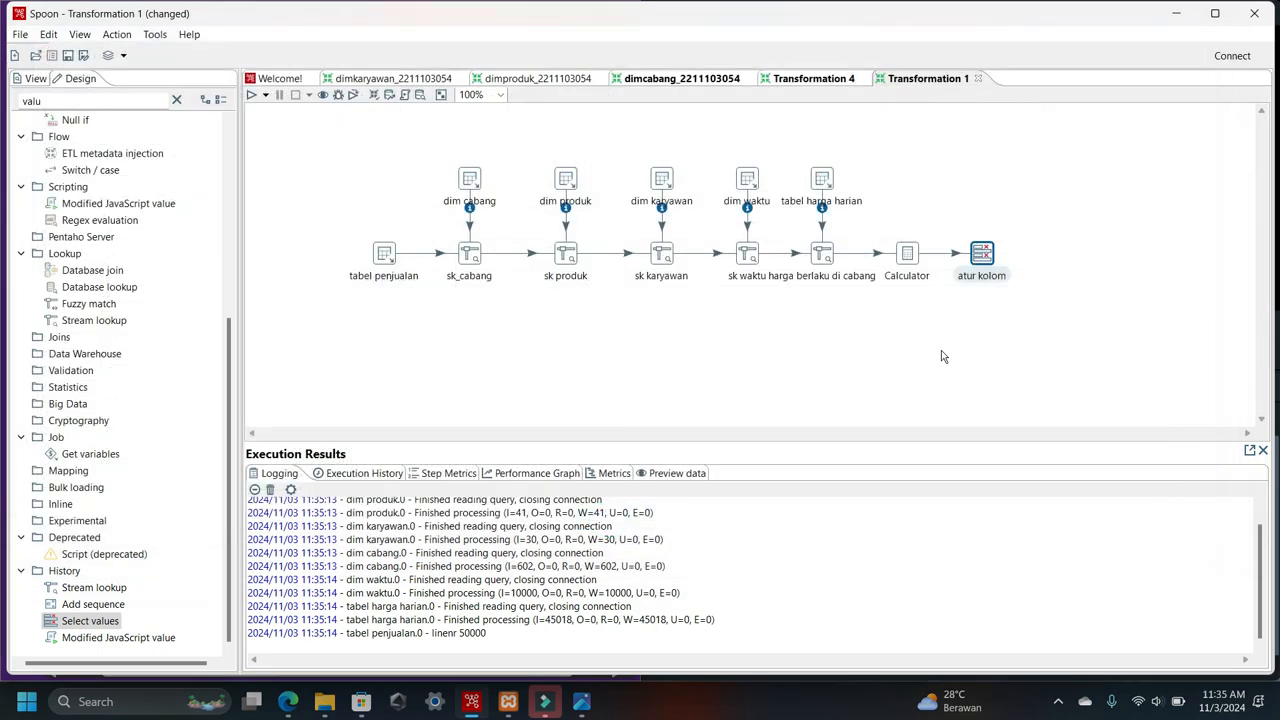
- Find the Table output step and add it to the canvas after atur kolom, connected to it by a hop
{"action": "left_click", "coordinate": [981, 252]}
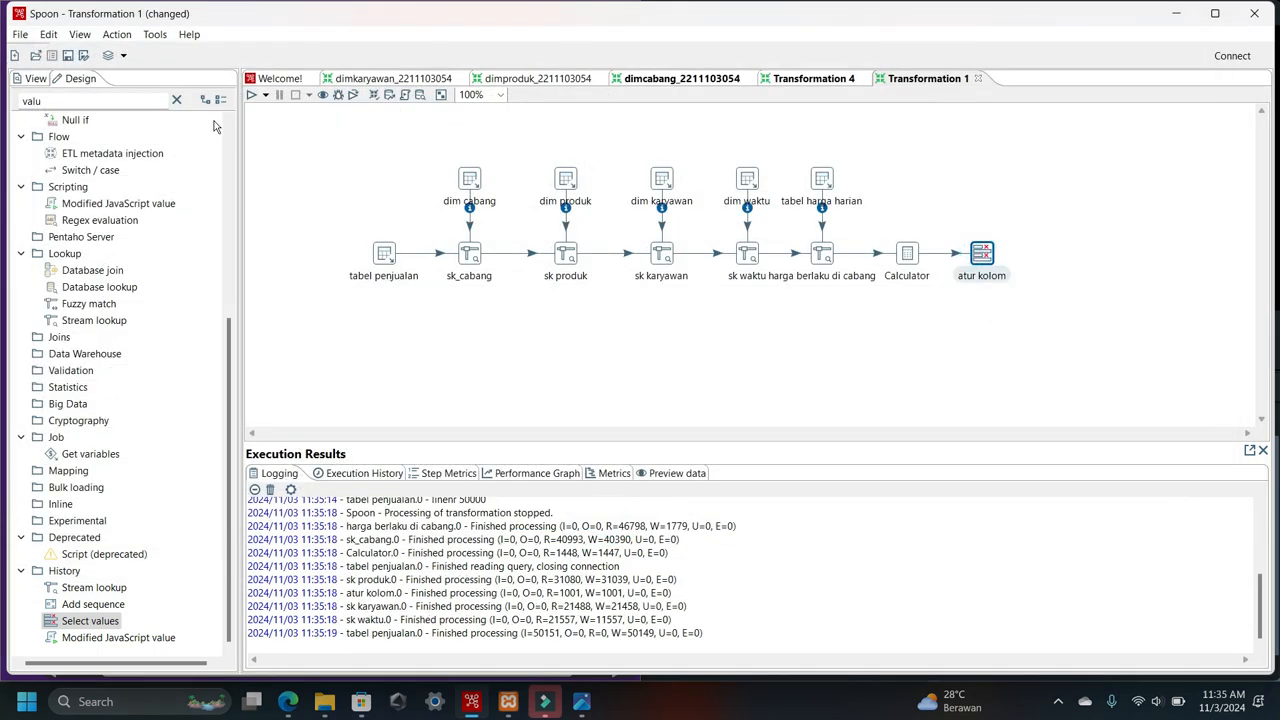
{"action": "left_click_drag", "start_coordinate": [52, 100], "coordinate": [17, 100]}
{"action": "type", "text": "o"}
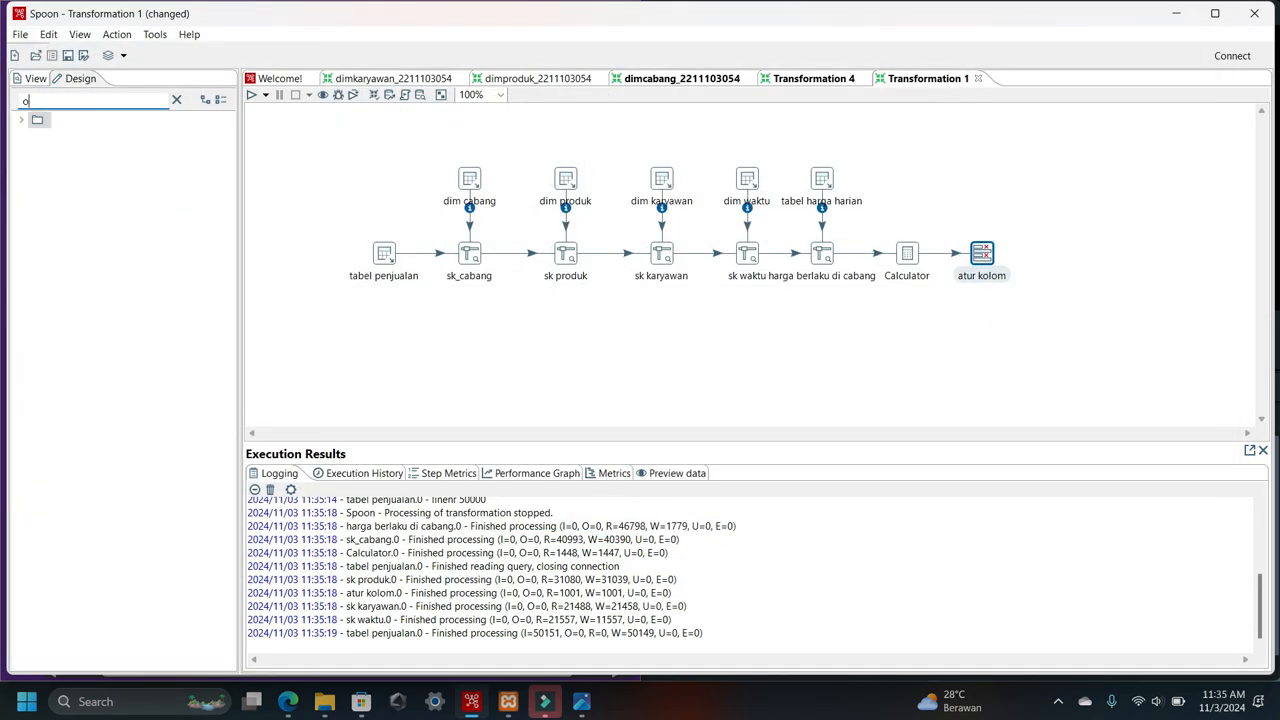
{"action": "type", "text": "utpu"}
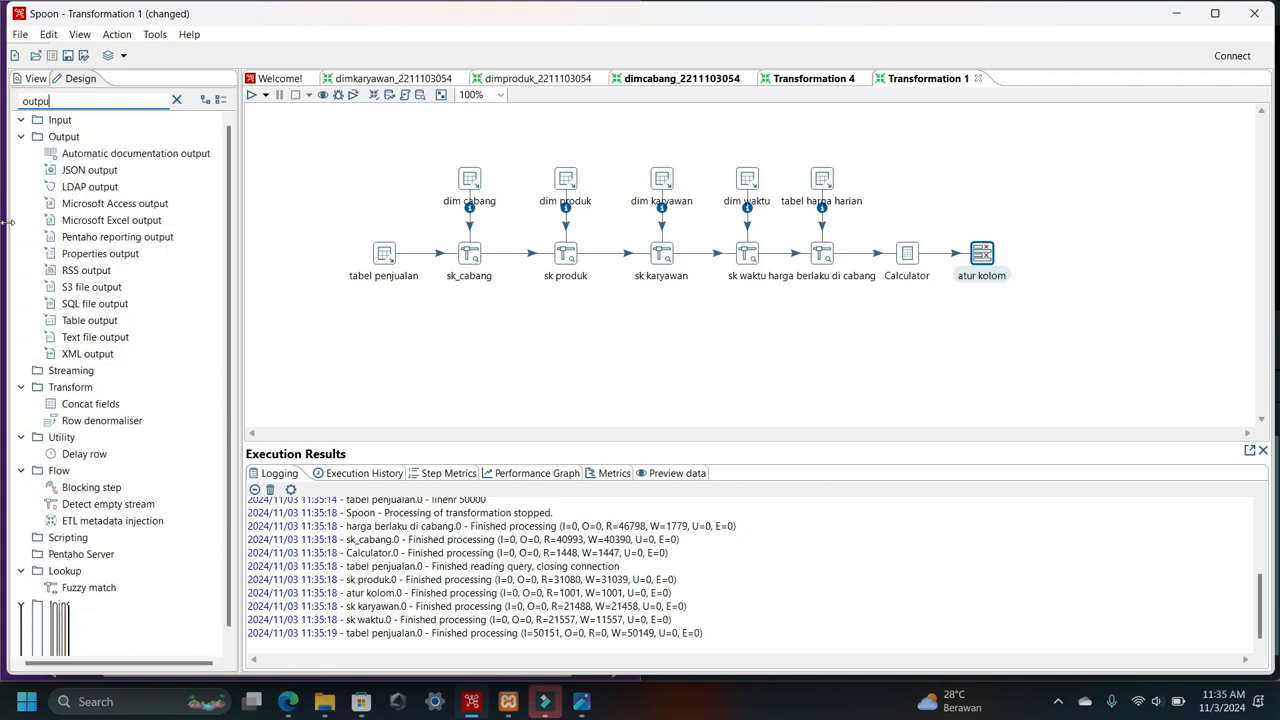
{"action": "scroll", "coordinate": [155, 577], "scroll_direction": "down", "scroll_amount": 10}
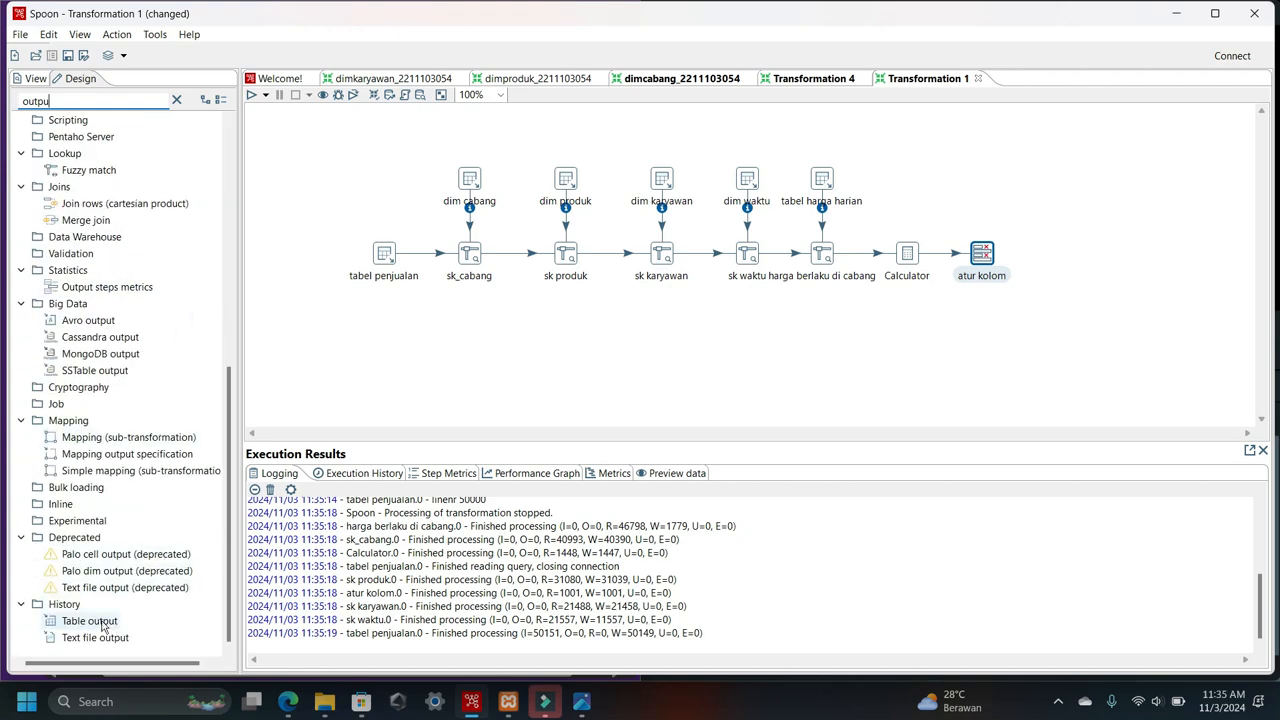
{"action": "left_click_drag", "start_coordinate": [103, 627], "coordinate": [1068, 258]}
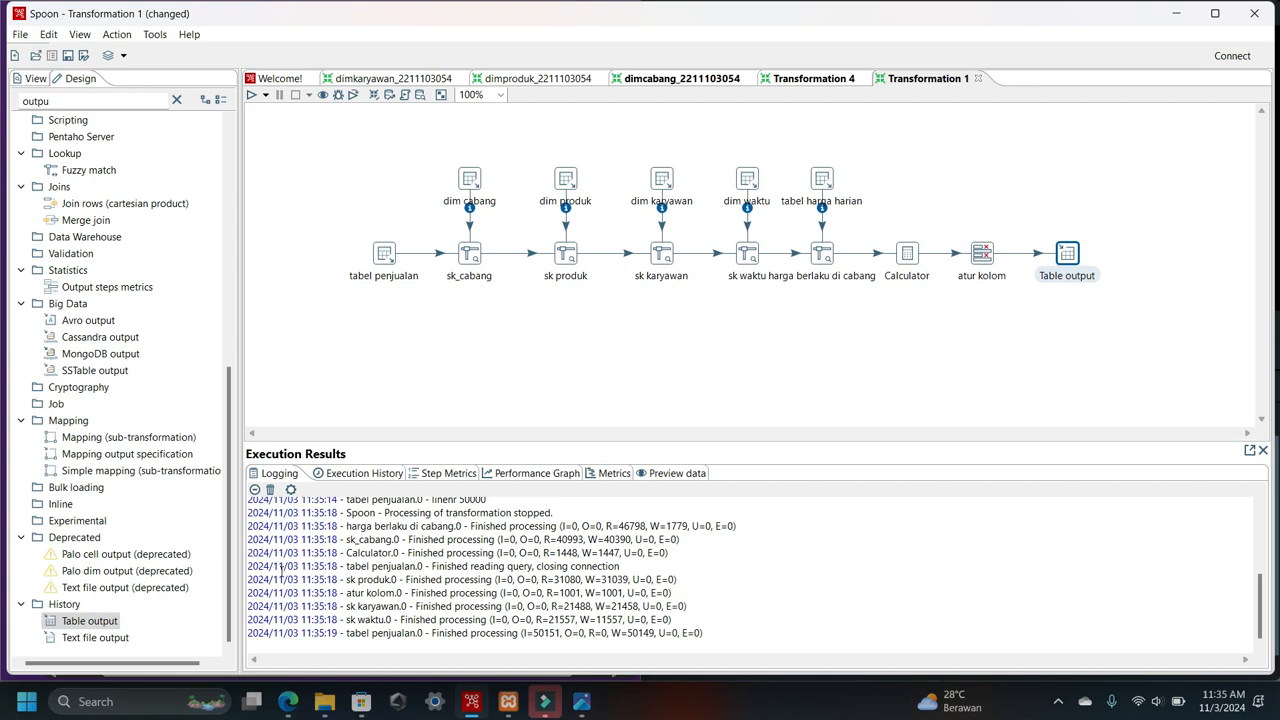
- Consult the Table output settings in section 22 of the PDF and open the new Table output step for editing
{"action": "left_click", "coordinate": [288, 703]}
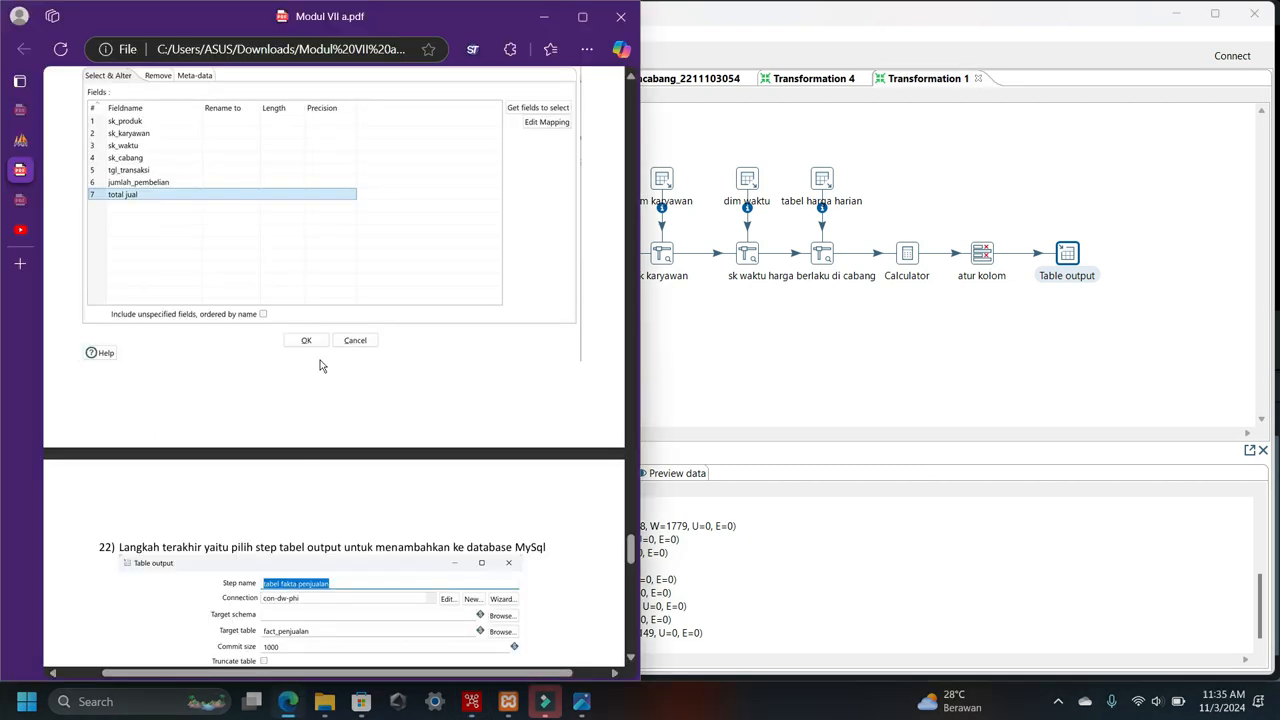
{"action": "scroll", "coordinate": [322, 361], "scroll_direction": "down", "scroll_amount": 5}
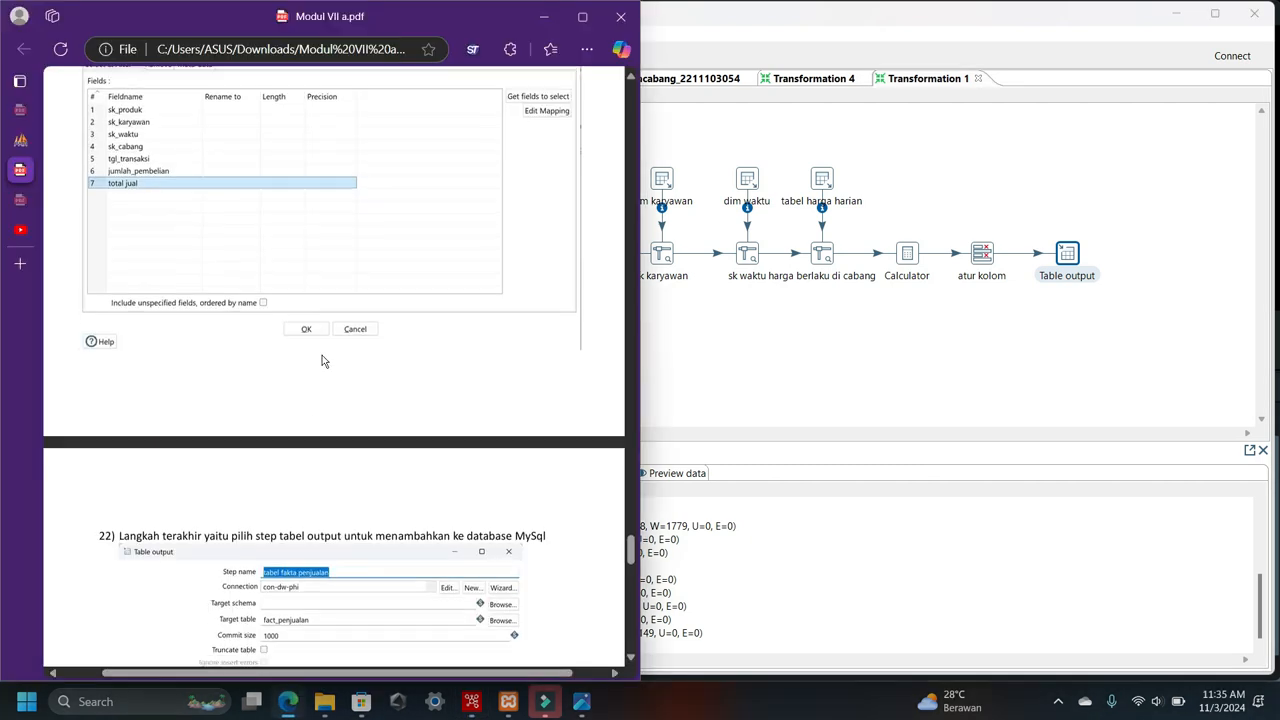
{"action": "scroll", "coordinate": [325, 360], "scroll_direction": "up", "scroll_amount": 5}
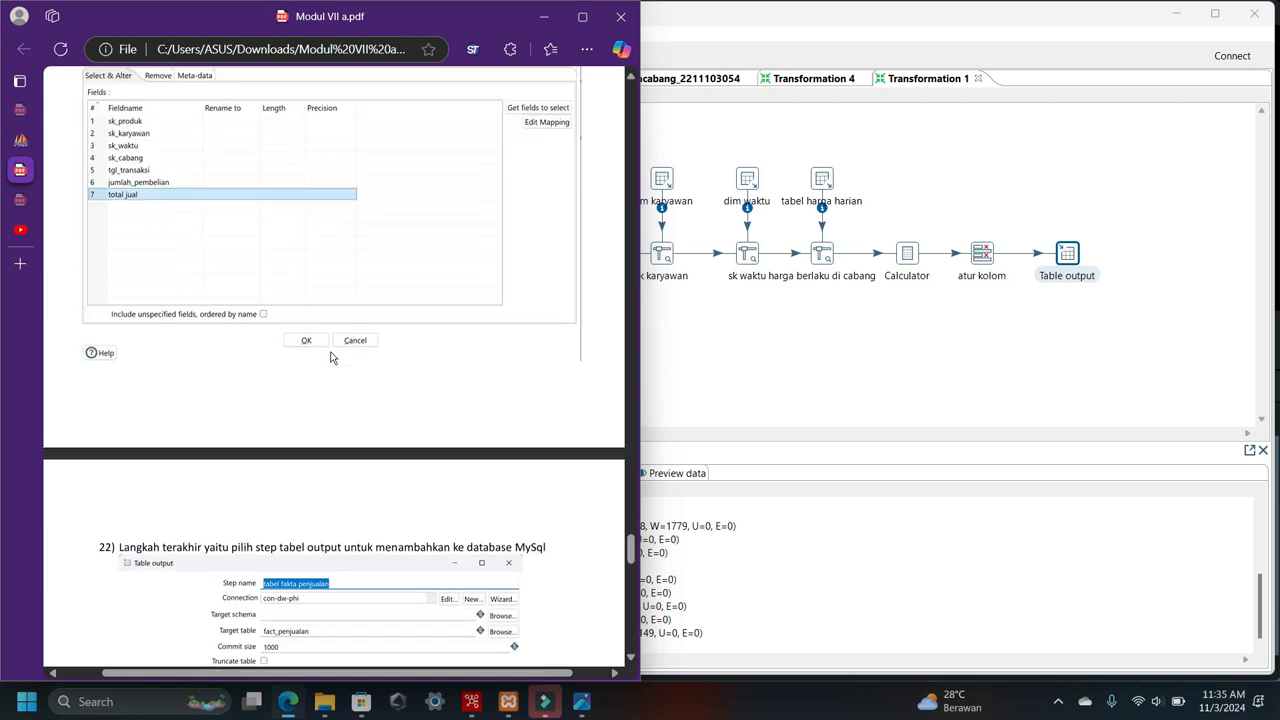
{"action": "scroll", "coordinate": [332, 358], "scroll_direction": "down", "scroll_amount": 3}
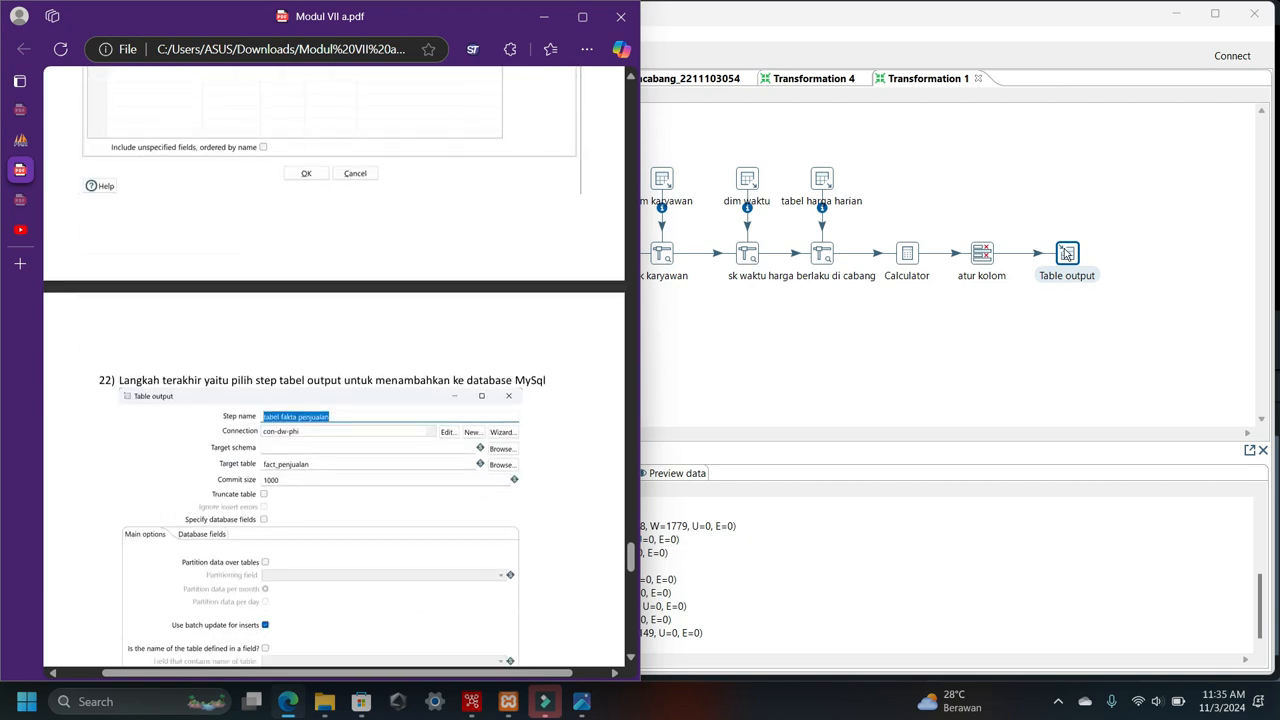
{"action": "mouse_move", "coordinate": [1067, 255]}
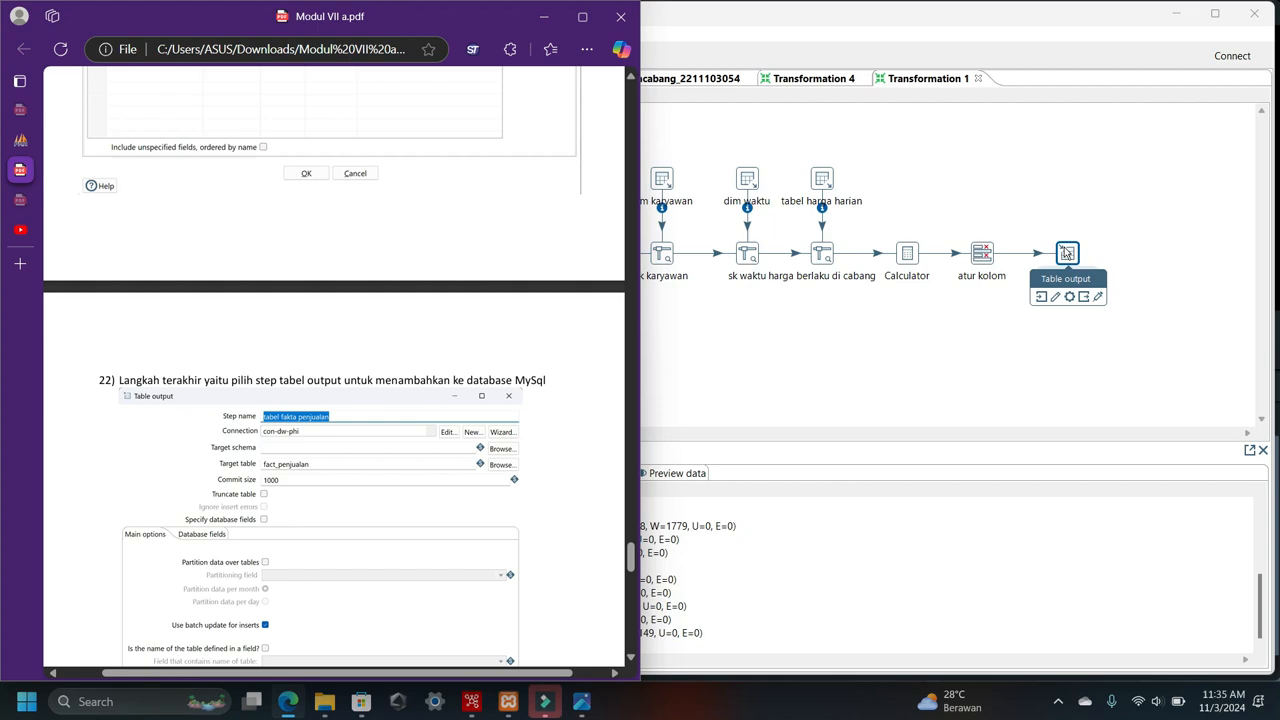
{"action": "double_click", "coordinate": [1067, 255]}
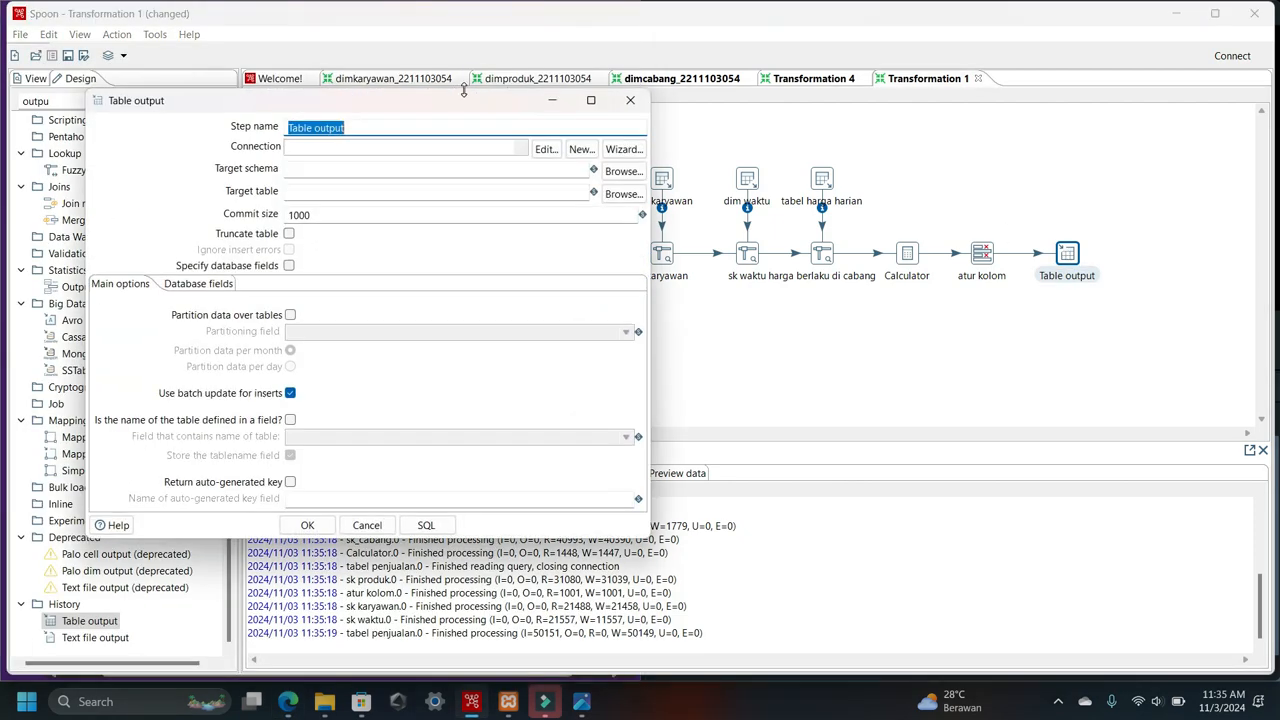
- Name the Table output step tabel fakta penjualan, following section 22 of the PDF
{"action": "left_click_drag", "start_coordinate": [457, 97], "coordinate": [1015, 100]}
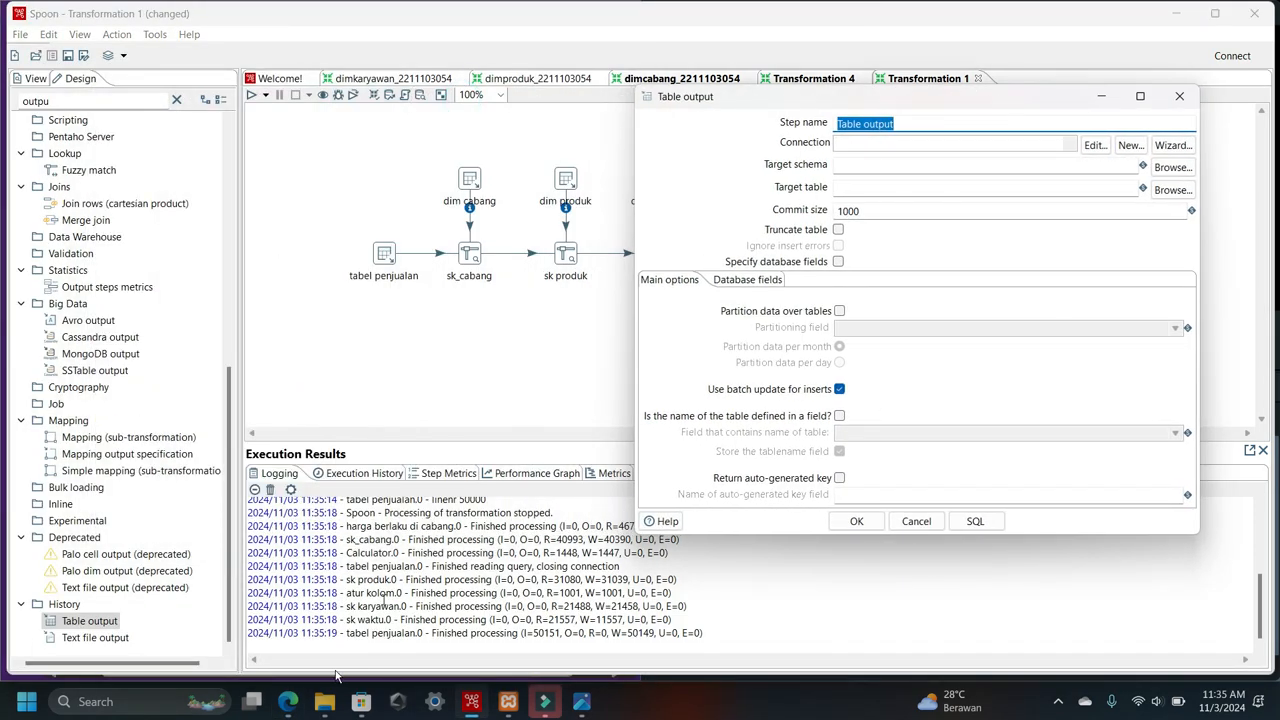
{"action": "type", "text": "tabel"}
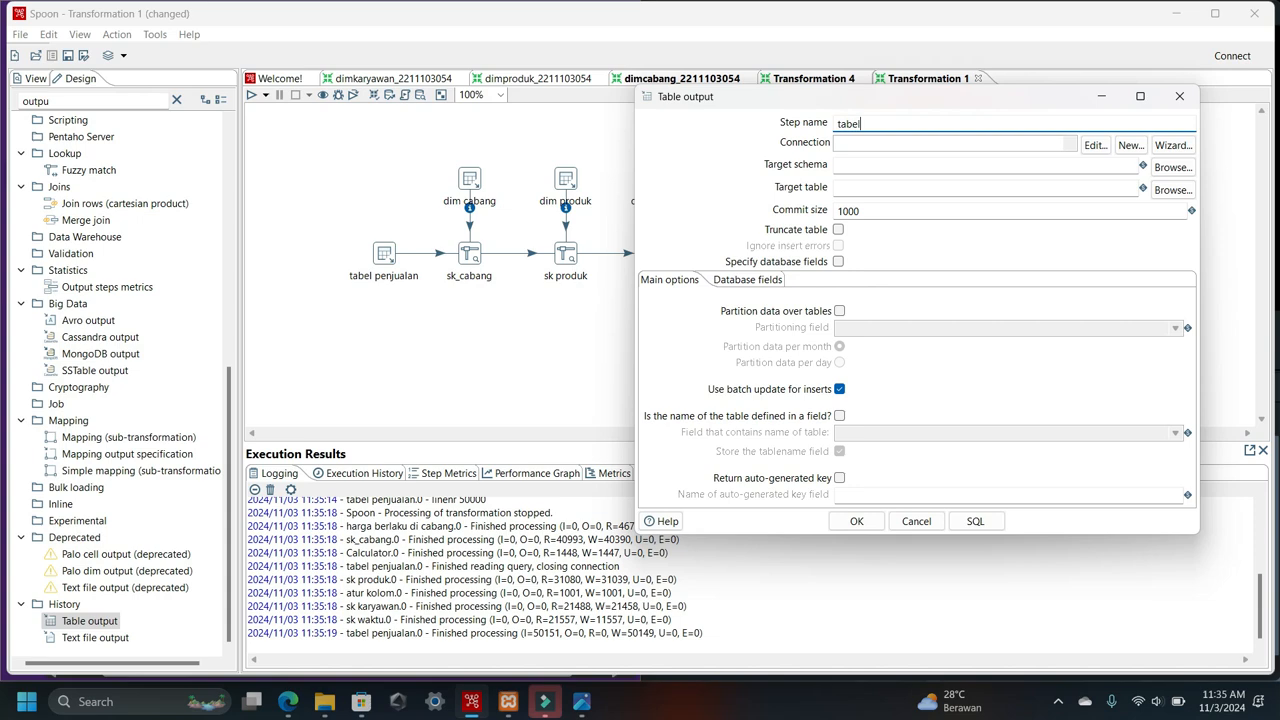
{"action": "left_click", "coordinate": [288, 701]}
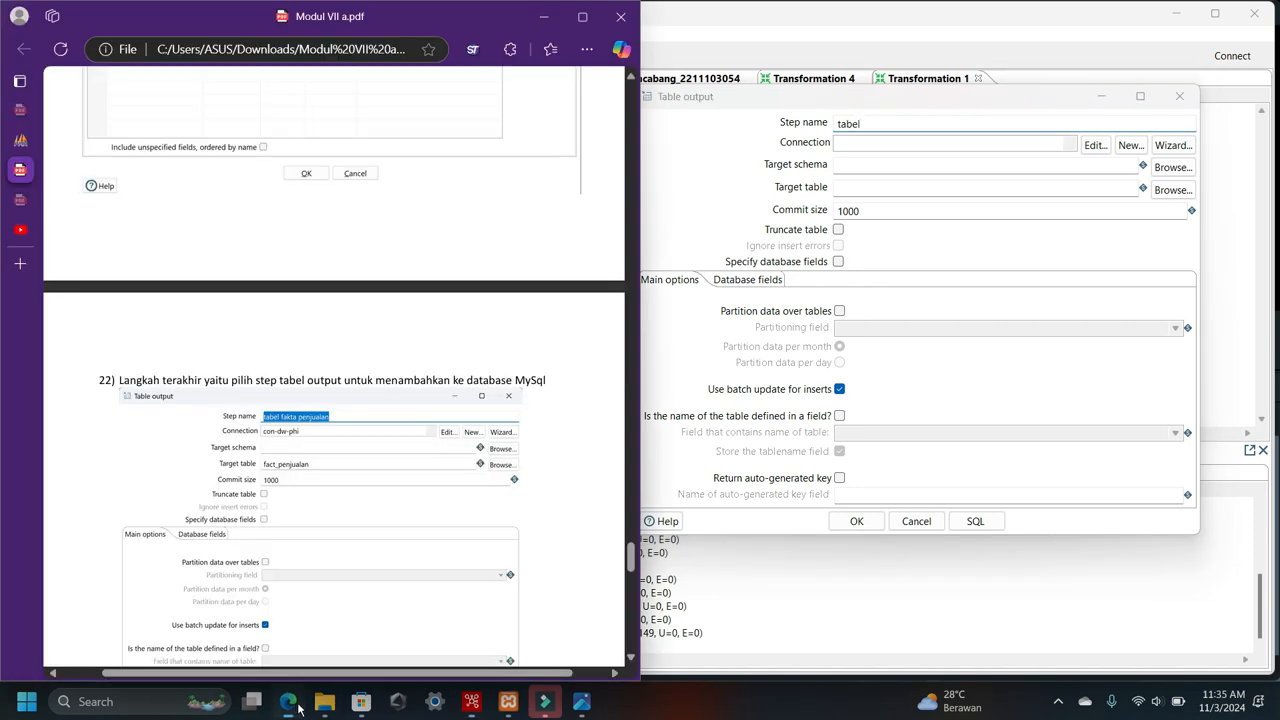
{"action": "left_click", "coordinate": [911, 110]}
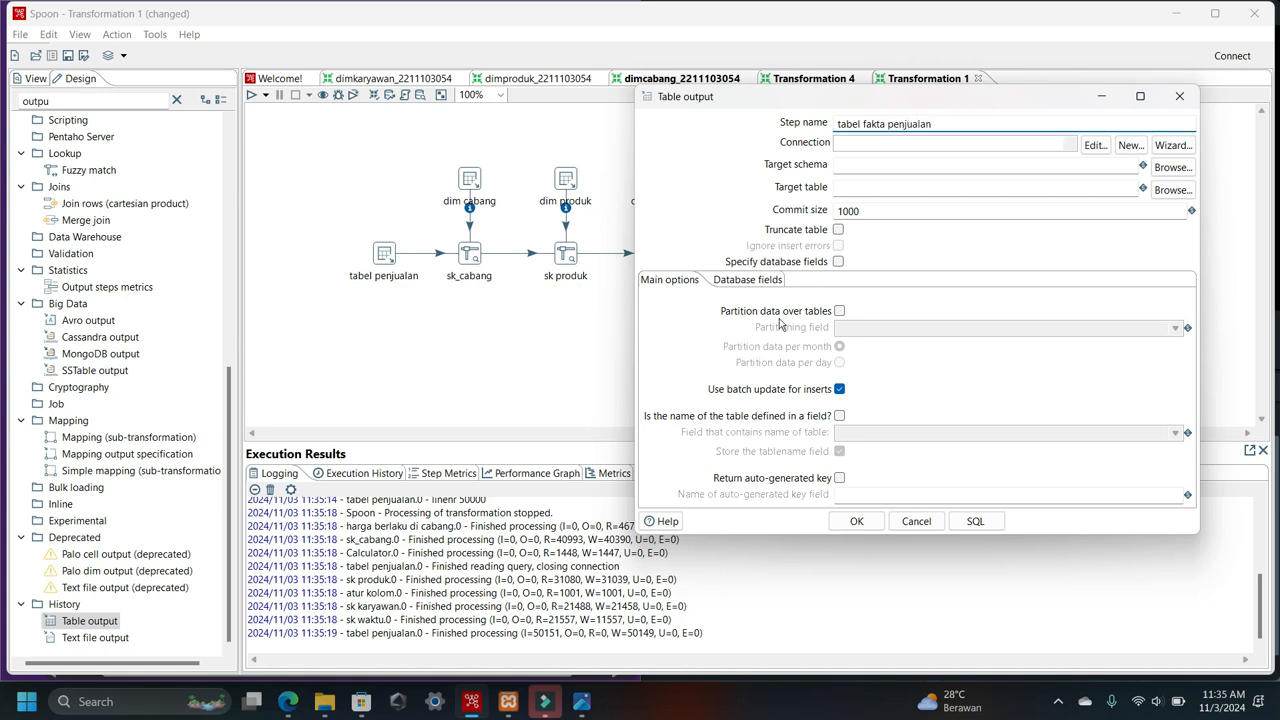
- Use the con-dwi-phi connection for the Table output step and set its target table to fact_penjualan
{"action": "left_click", "coordinate": [1072, 145]}
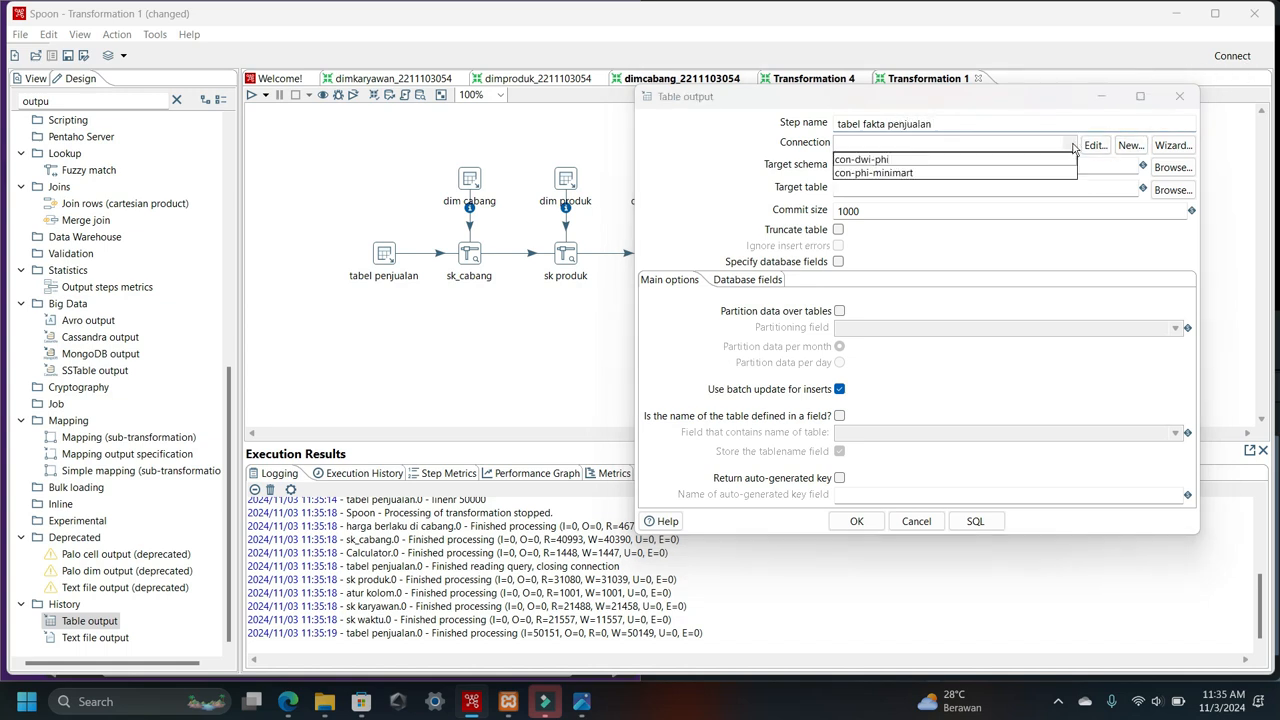
{"action": "left_click", "coordinate": [927, 160]}
{"action": "left_click", "coordinate": [279, 700]}
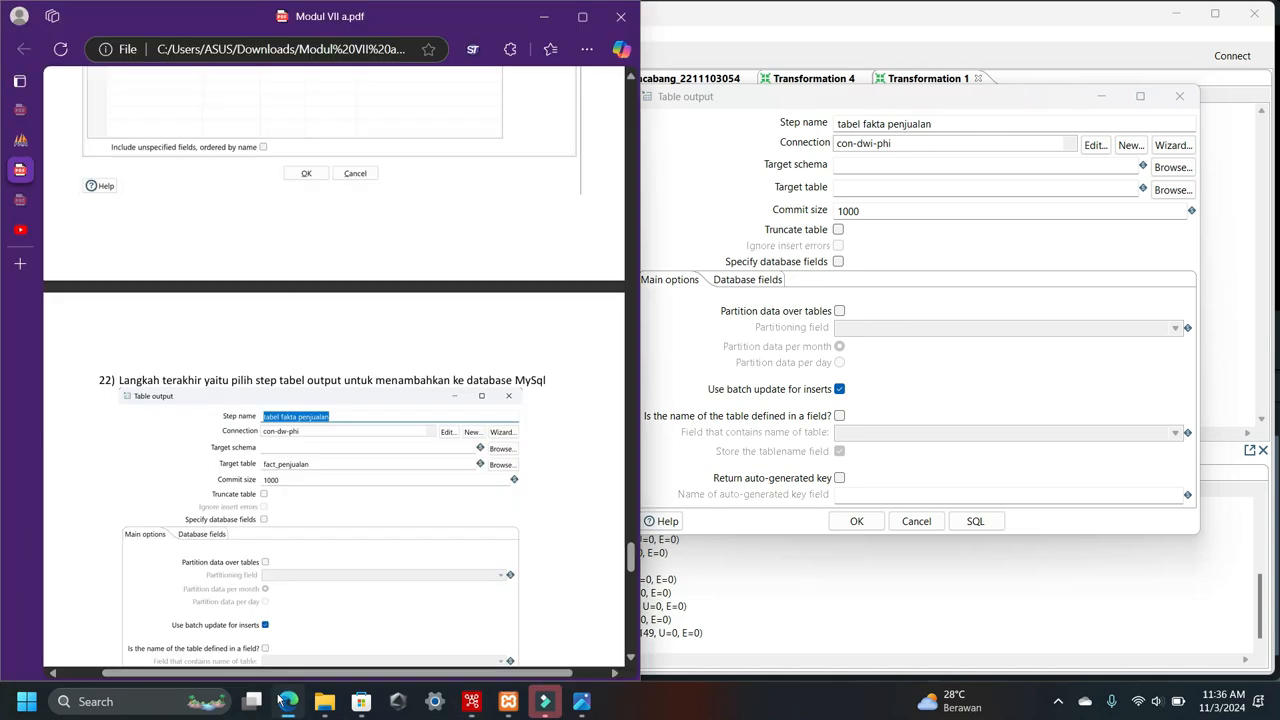
{"action": "left_click", "coordinate": [953, 186]}
{"action": "type", "text": "fac"}
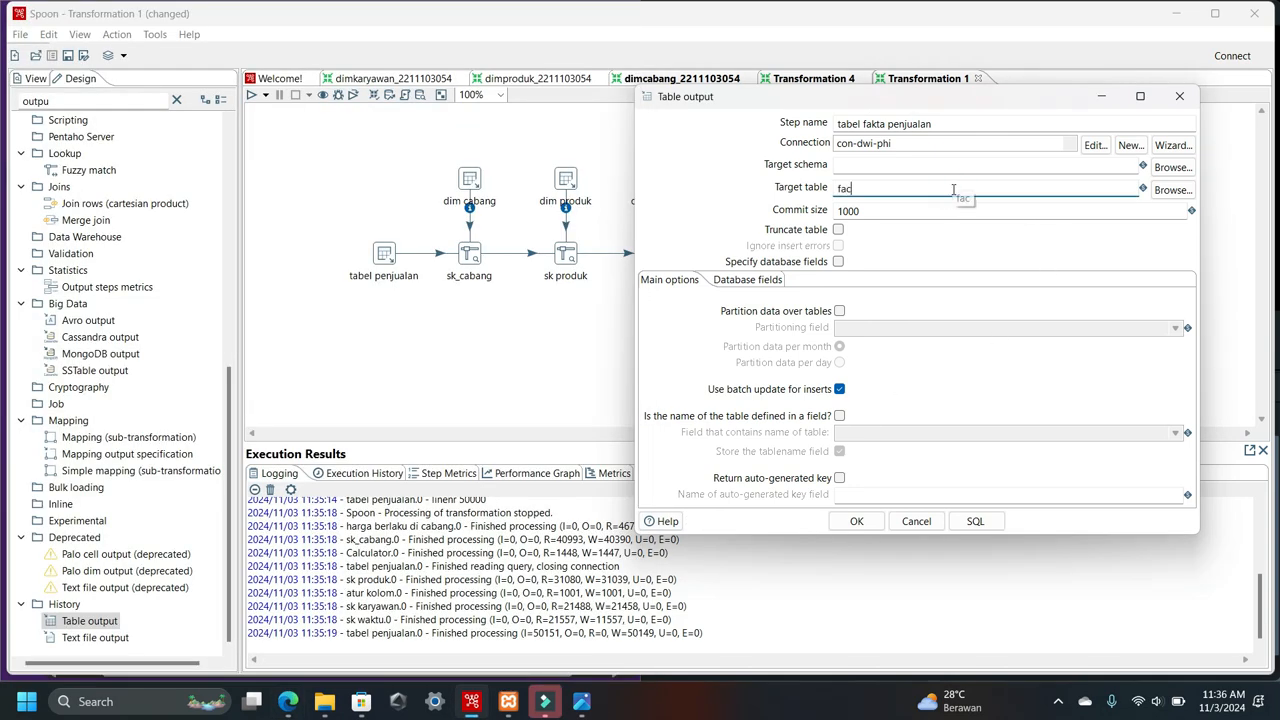
{"action": "type", "text": "t_penjualan"}
- Check the settings against section 22 of the PDF, execute the generated CREATE TABLE statement for fact_penjualan, and accept the Table output settings
{"action": "left_click", "coordinate": [289, 703]}
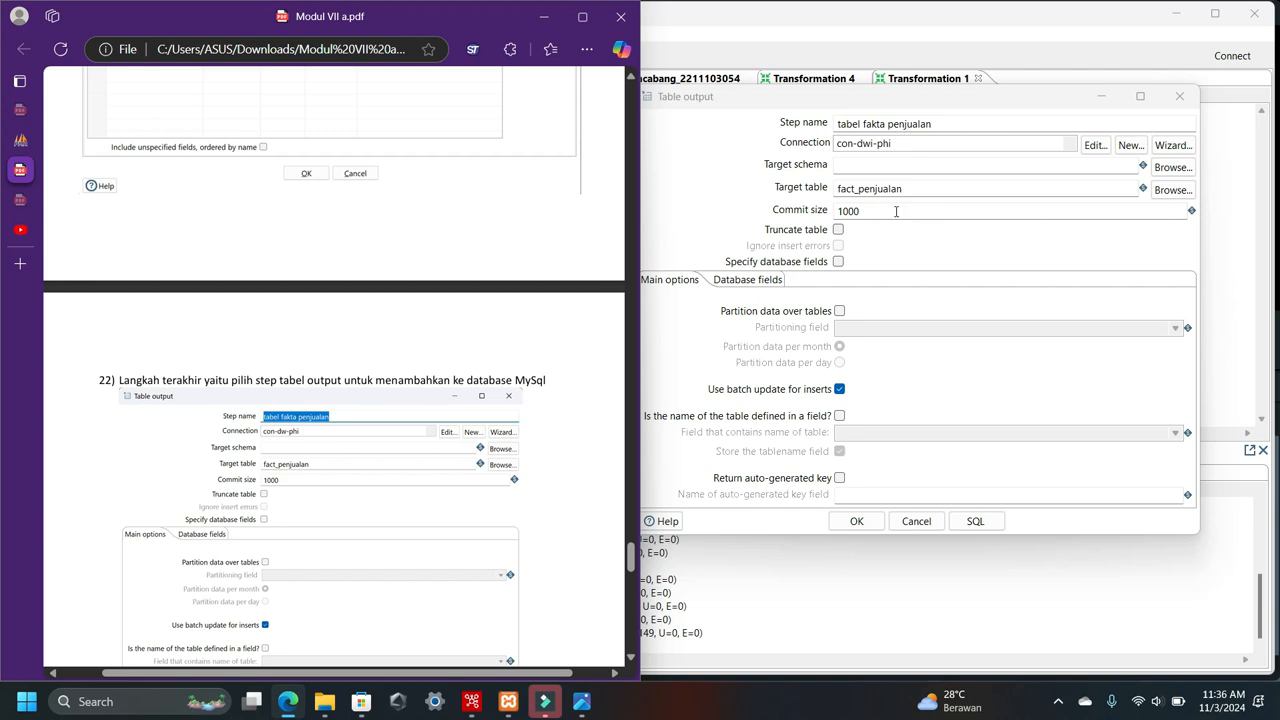
{"action": "scroll", "coordinate": [450, 346], "scroll_direction": "down", "scroll_amount": 3}
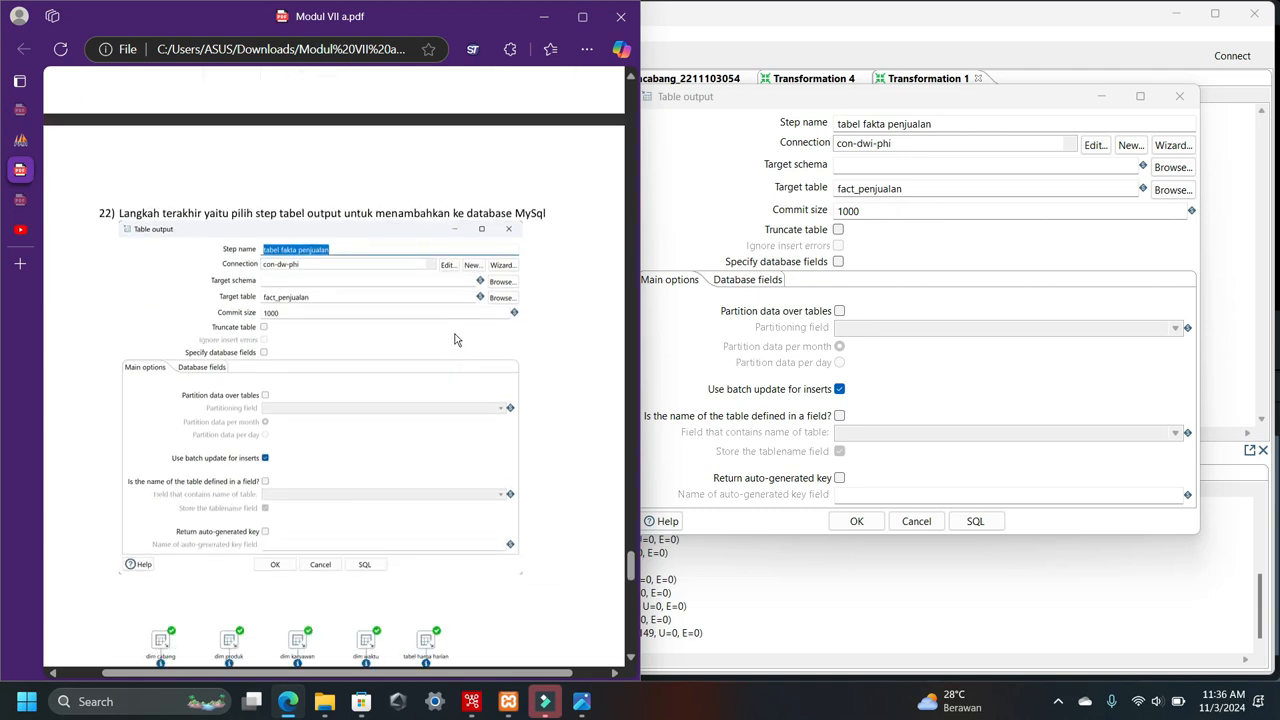
{"action": "scroll", "coordinate": [469, 300], "scroll_direction": "down", "scroll_amount": 3}
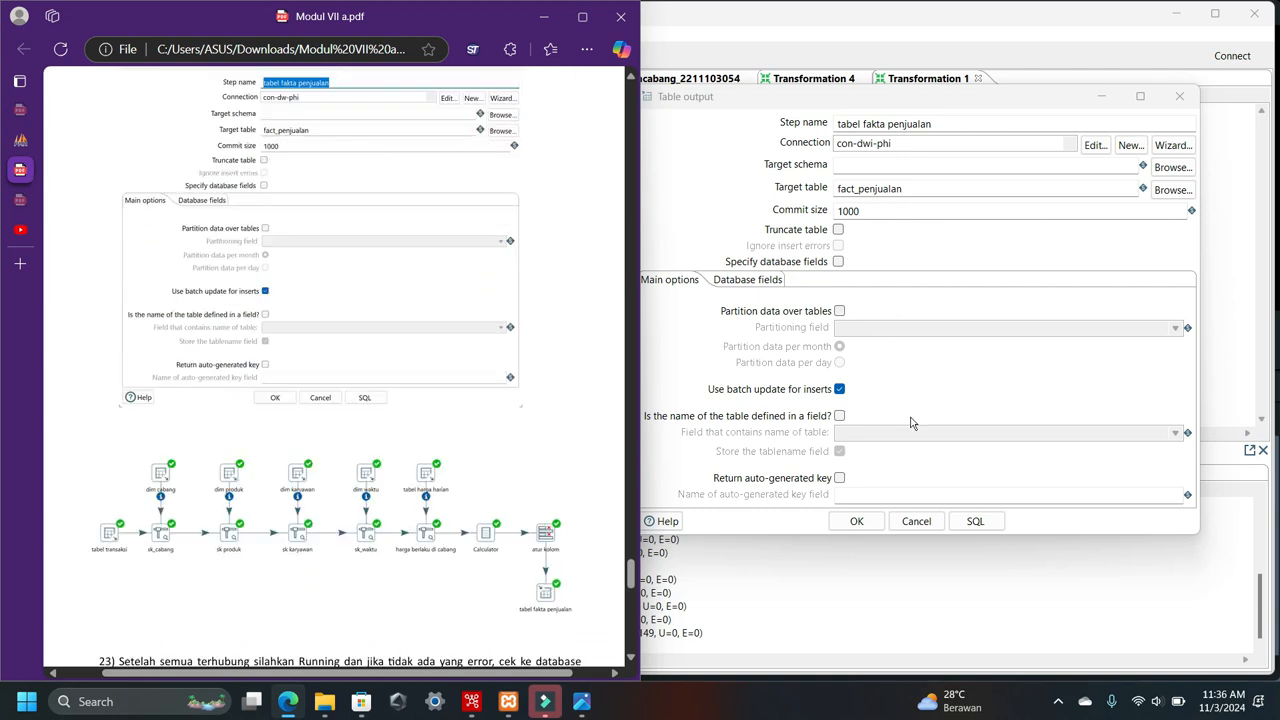
{"action": "scroll", "coordinate": [507, 292], "scroll_direction": "up", "scroll_amount": 2}
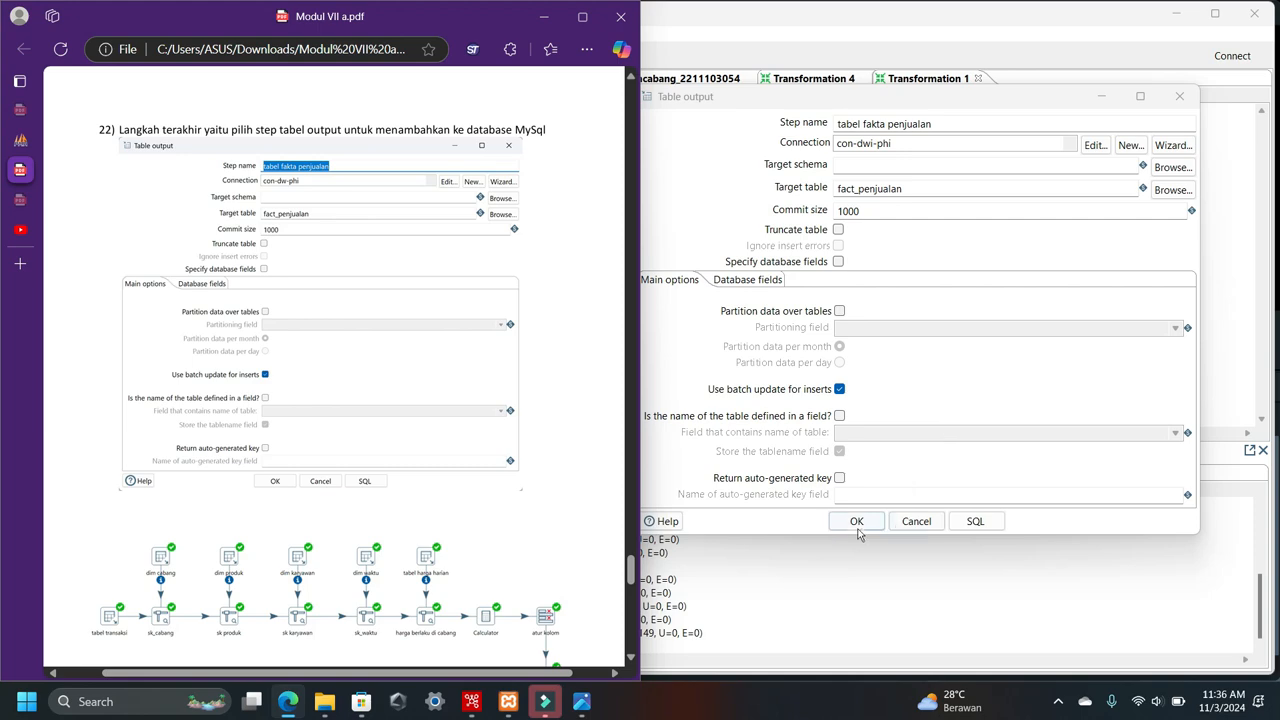
{"action": "left_click", "coordinate": [978, 521]}
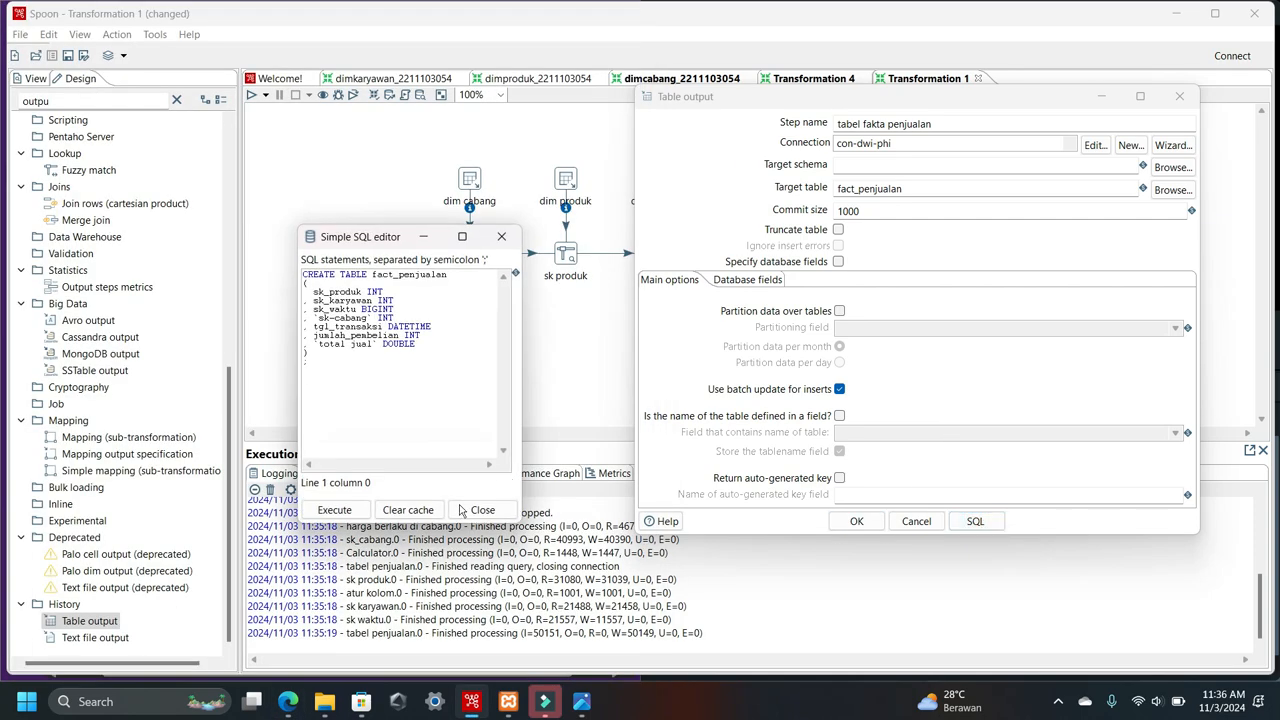
{"action": "left_click", "coordinate": [334, 510]}
{"action": "left_click", "coordinate": [448, 517]}
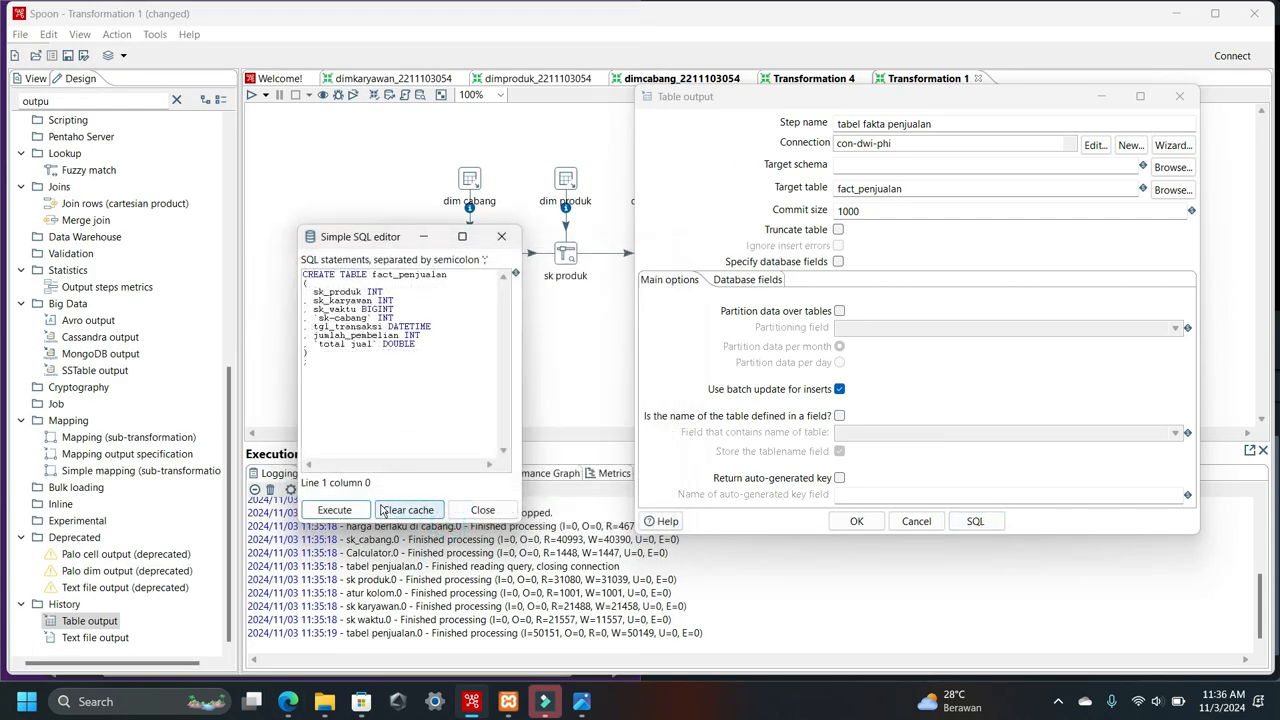
{"action": "left_click", "coordinate": [482, 512]}
{"action": "left_click", "coordinate": [854, 521]}
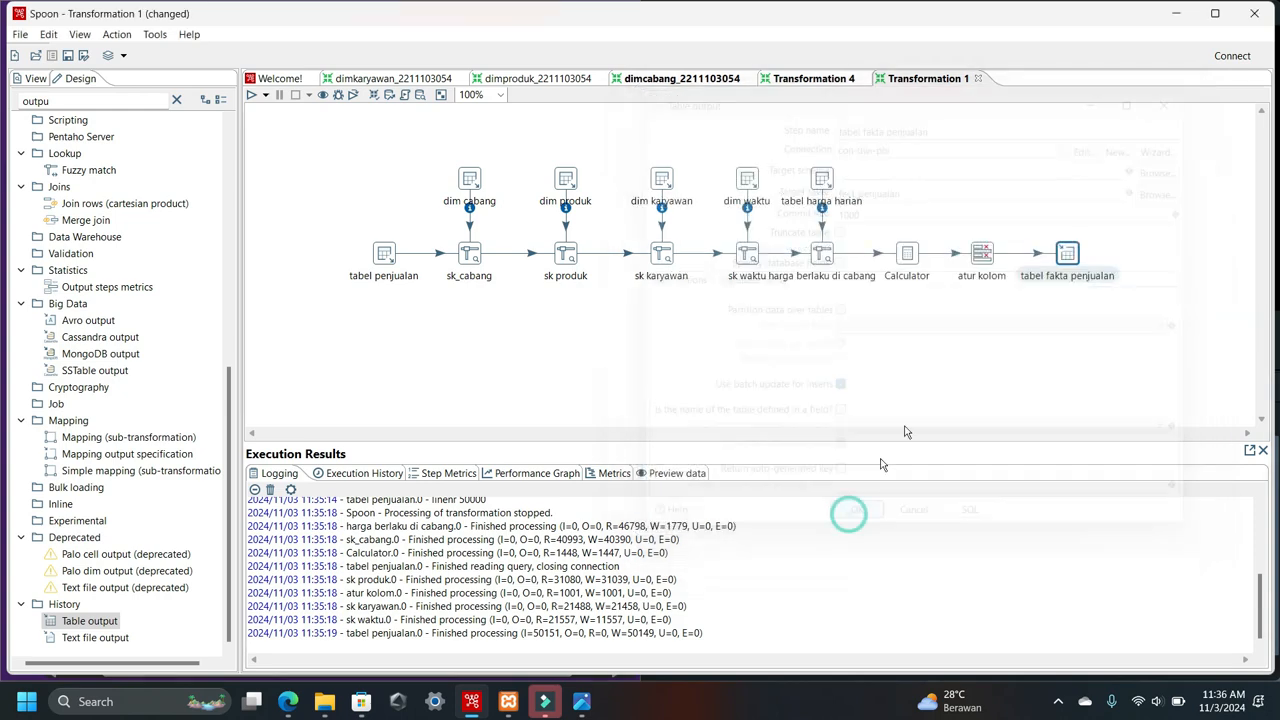
- Preview the first 1000 rows of the tabel fakta penjualan step, and stop the preview run
{"action": "right_click", "coordinate": [1072, 258]}
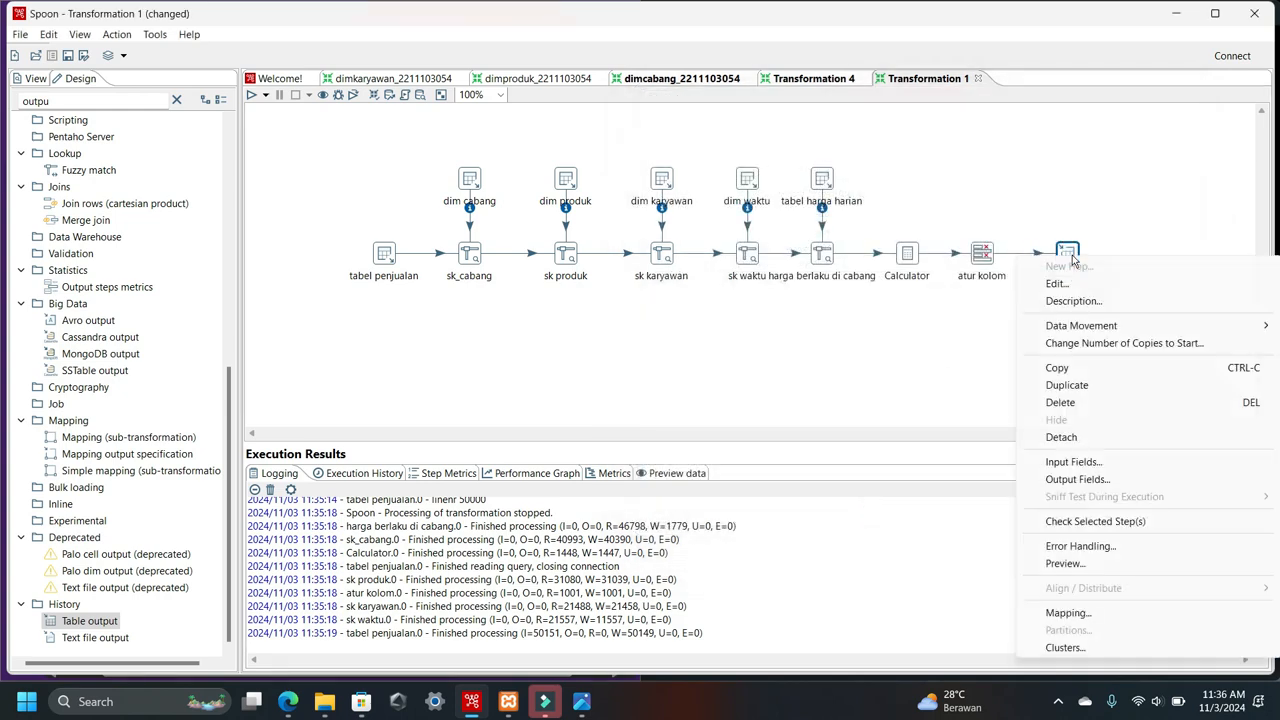
{"action": "left_click", "coordinate": [1065, 563]}
{"action": "left_click", "coordinate": [561, 619]}
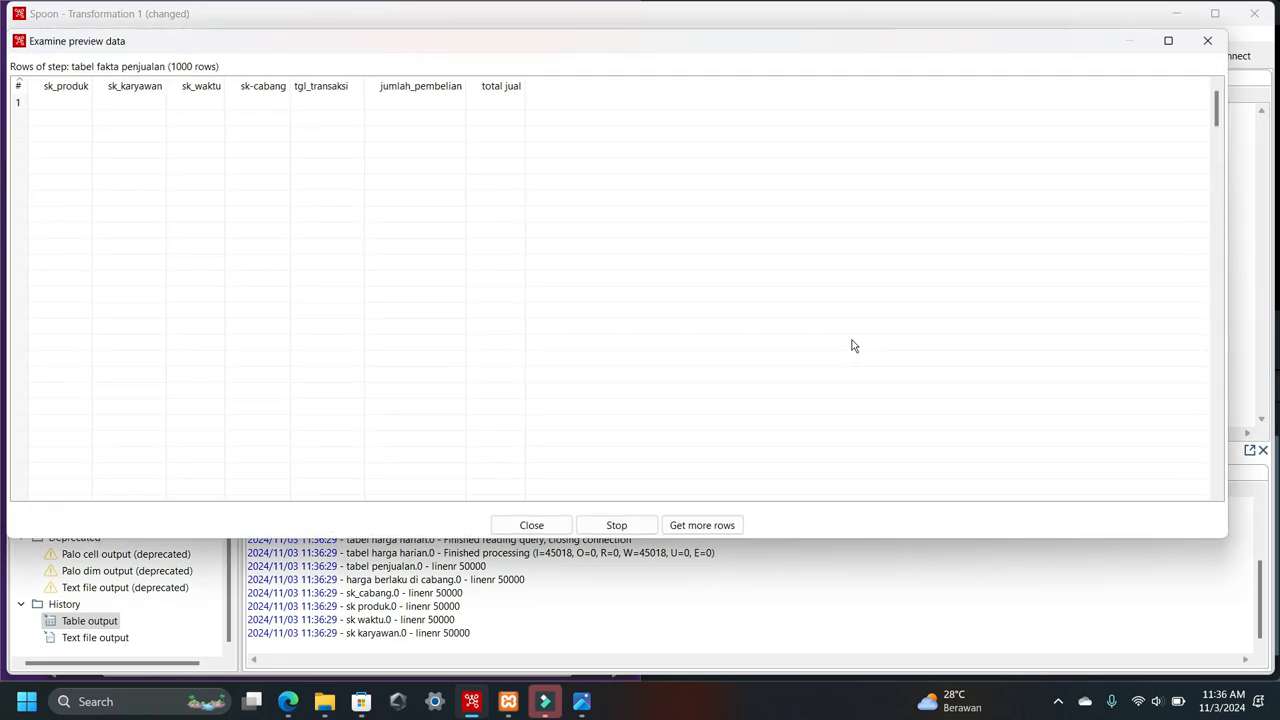
{"action": "left_click", "coordinate": [616, 525]}
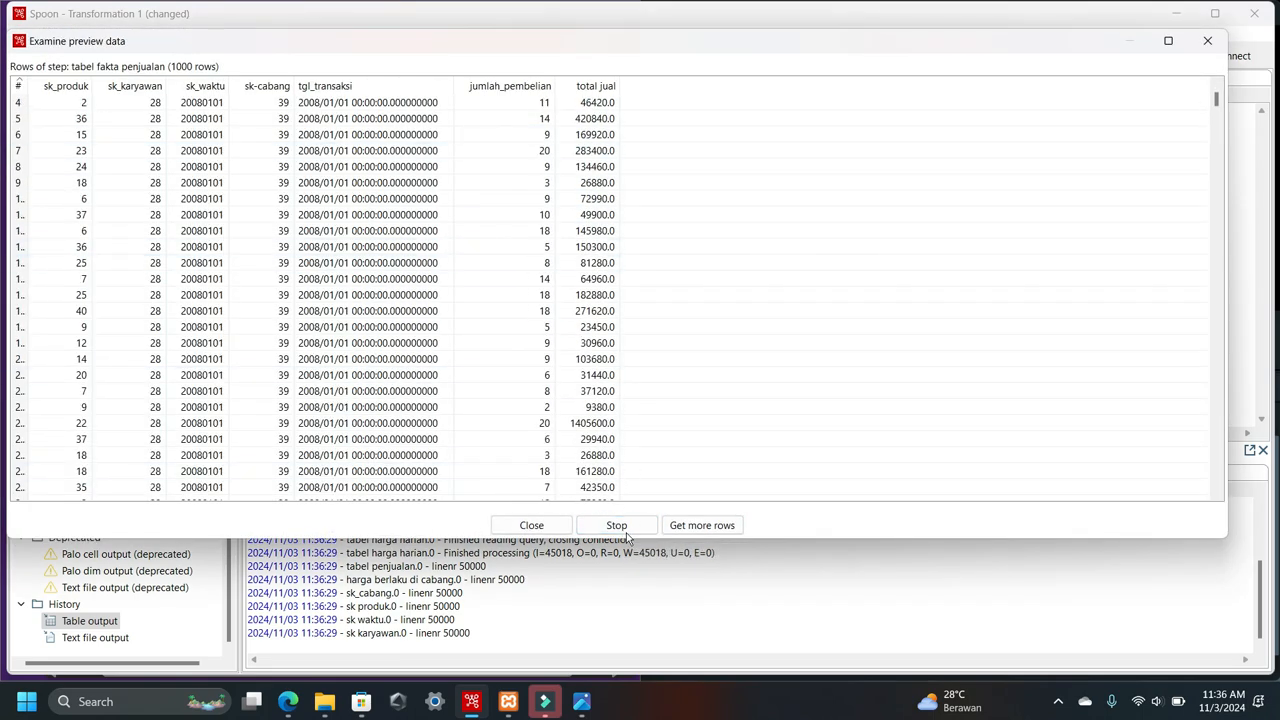
{"action": "left_click", "coordinate": [620, 526]}
{"action": "left_click", "coordinate": [989, 300]}
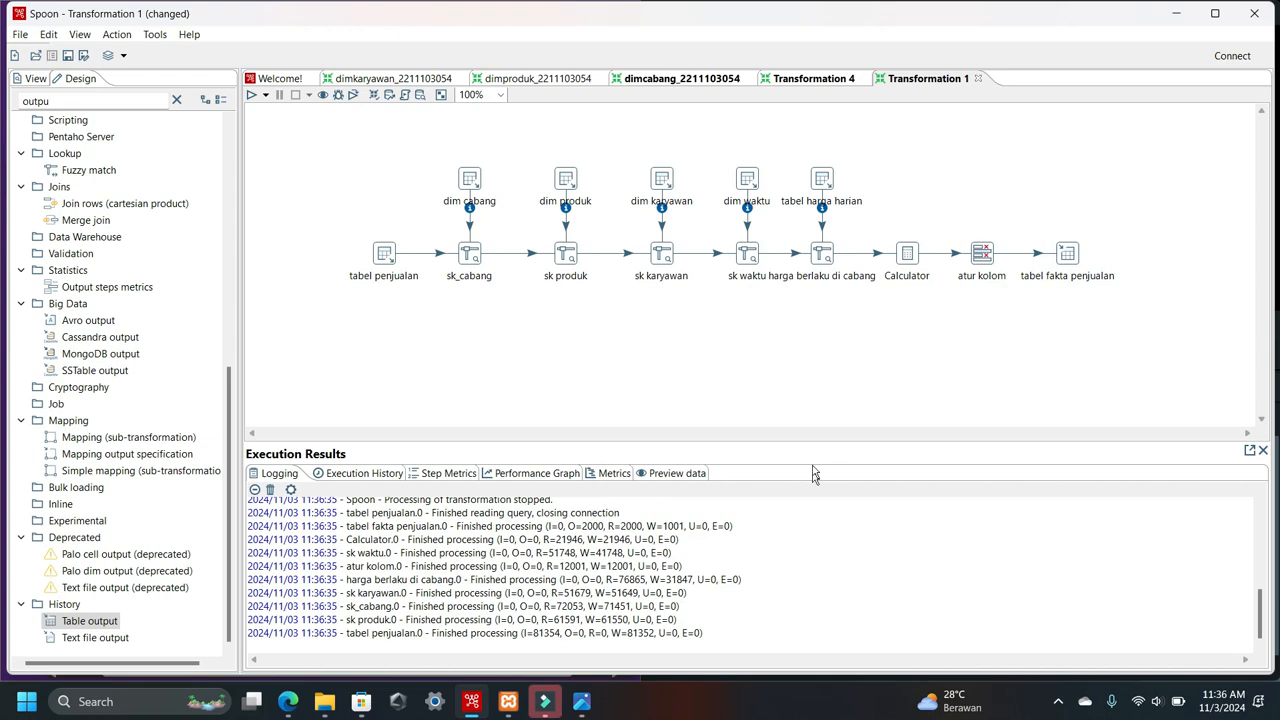